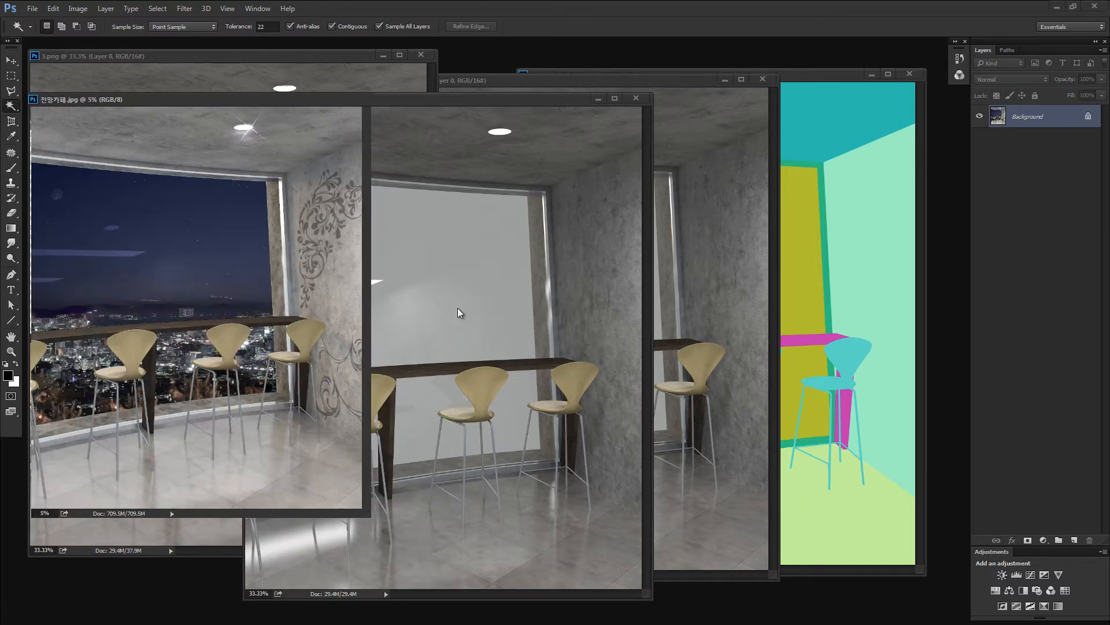
Examine the window reflections and the concrete pillar beside the window in the finished café image
key(ctrl+plus)
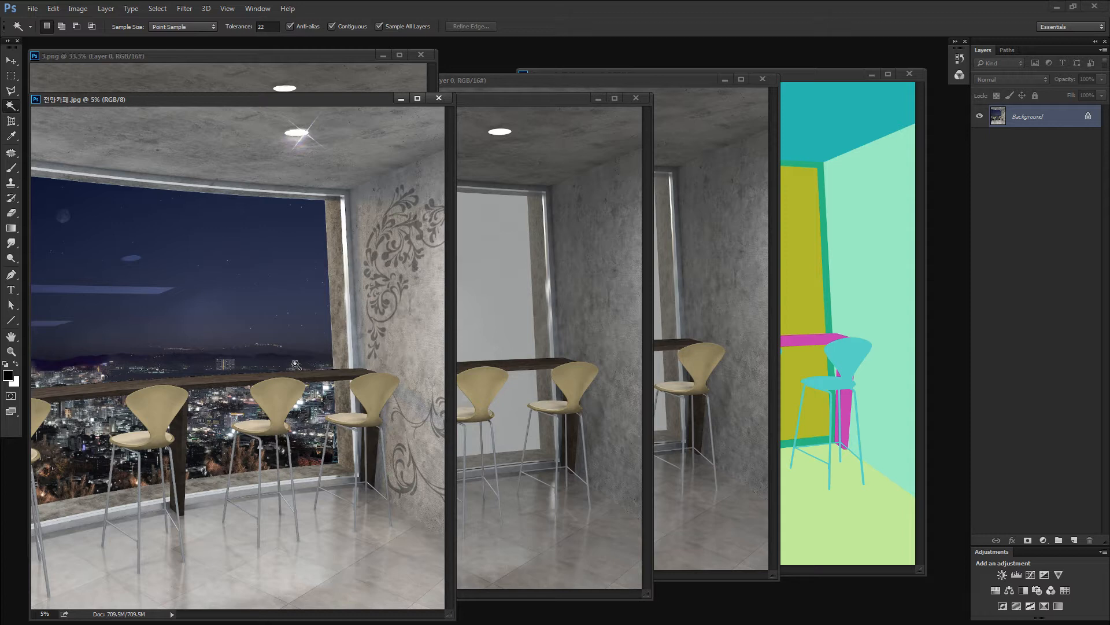
key(z)
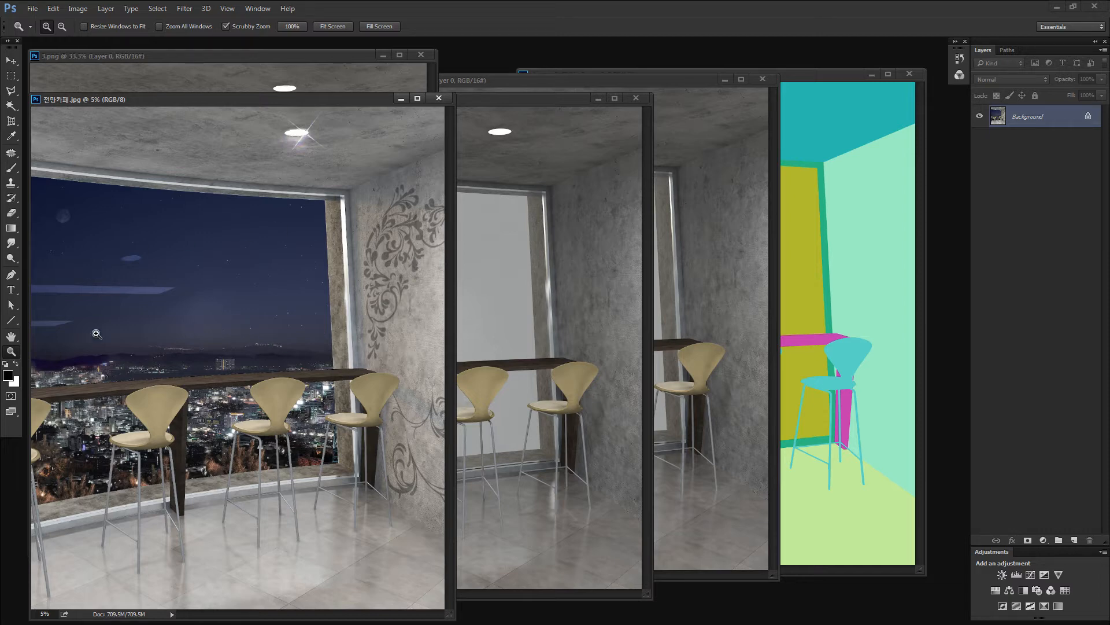
drag(112, 285, 228, 255)
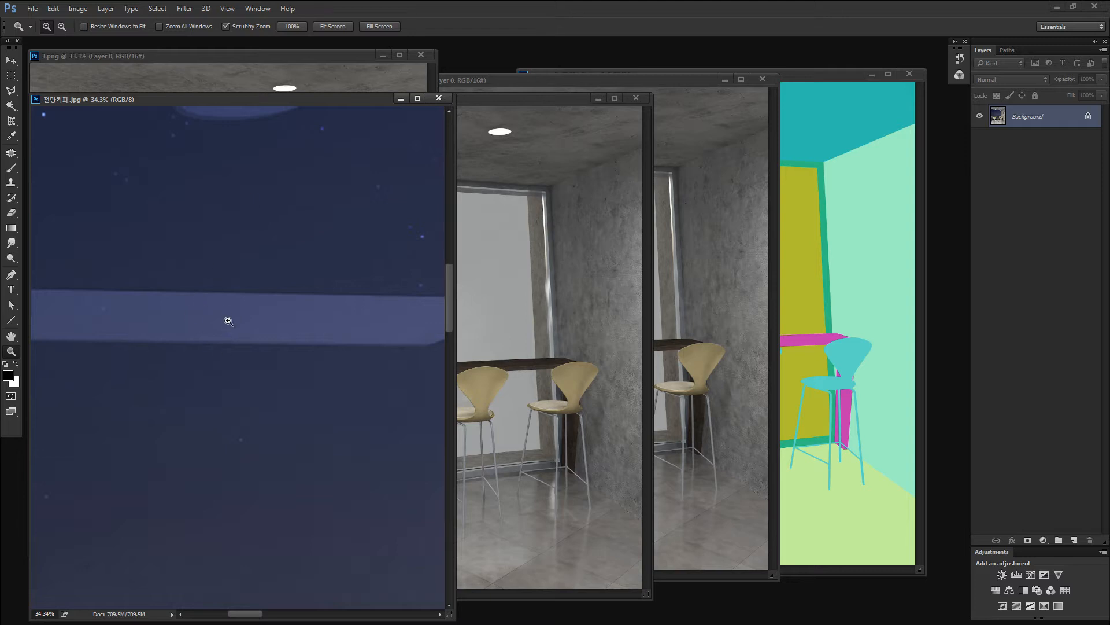
key(ctrl+0)
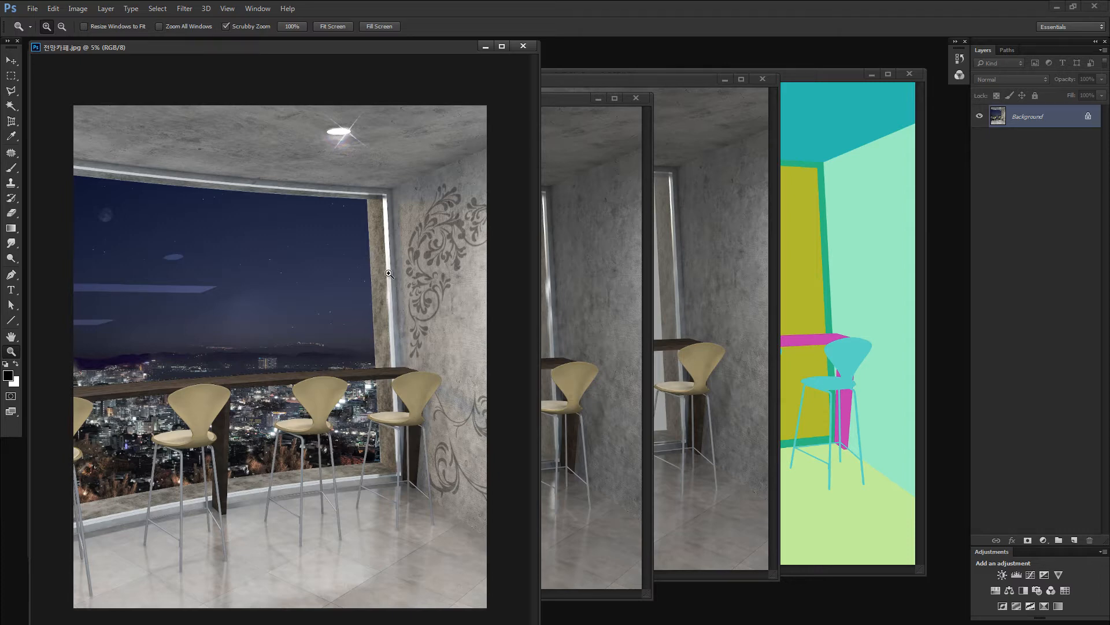
drag(373, 240, 406, 323)
key(m)
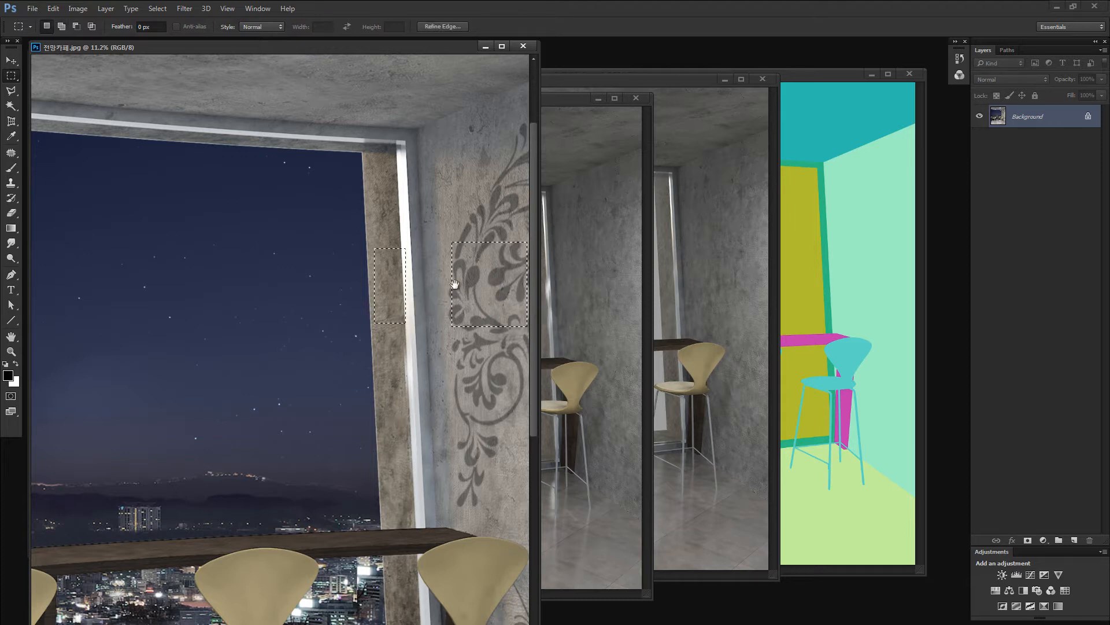
drag(455, 284, 369, 277)
click(301, 266)
drag(284, 249, 317, 326)
key(ctrl+minus)
key(ctrl+minus)
key(ctrl+minus)
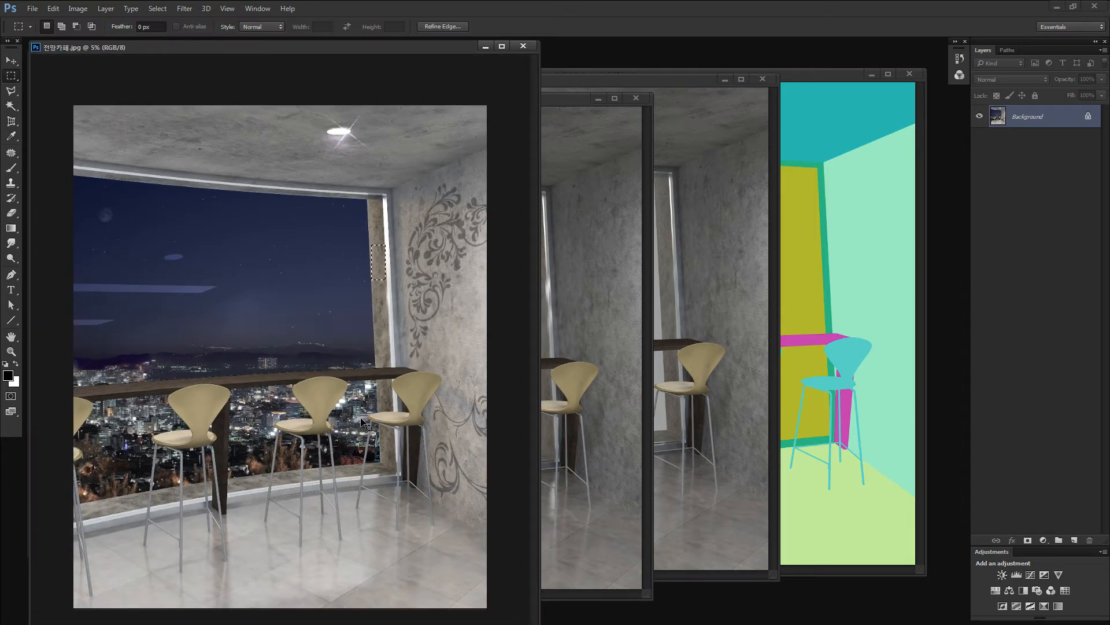
Examine the night view, bar stools and overall composition of the finished café image
drag(165, 231, 369, 479)
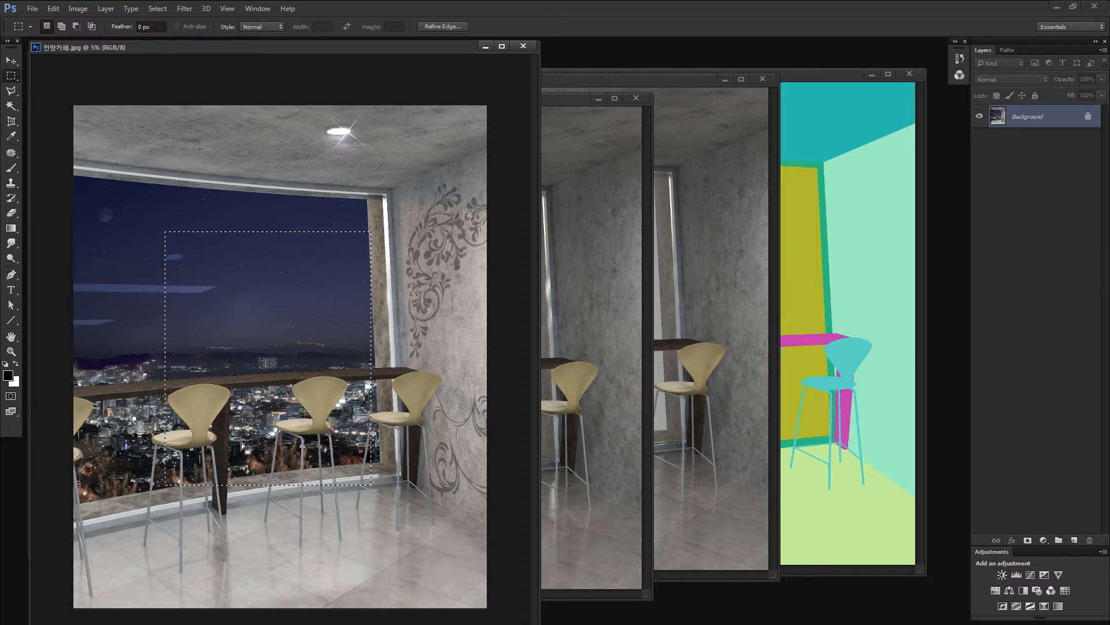
click(229, 230)
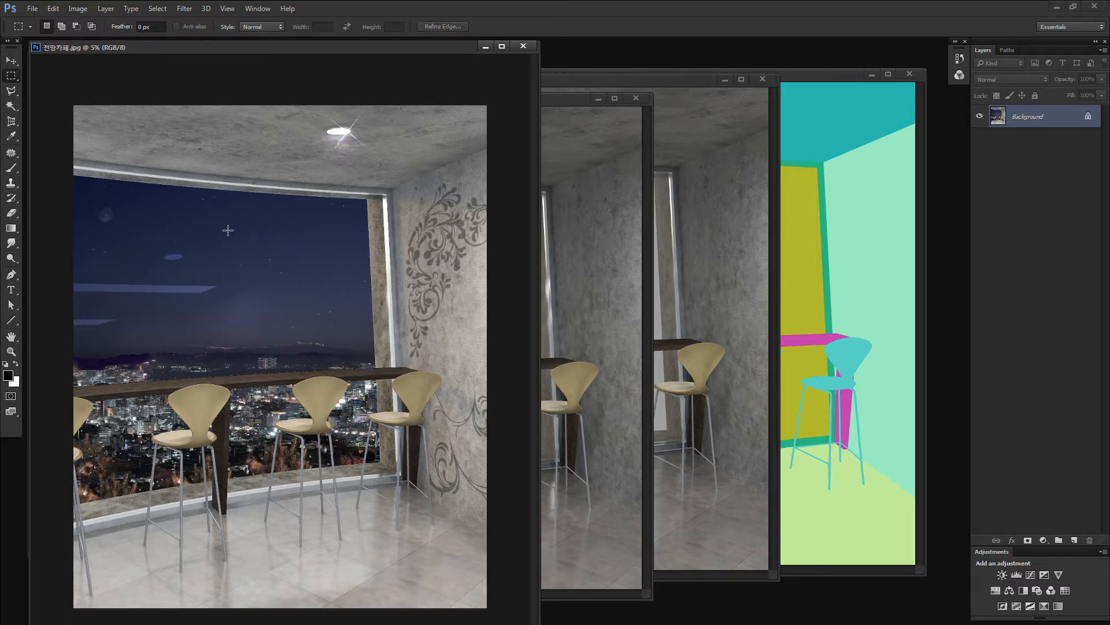
key(ctrl+minus)
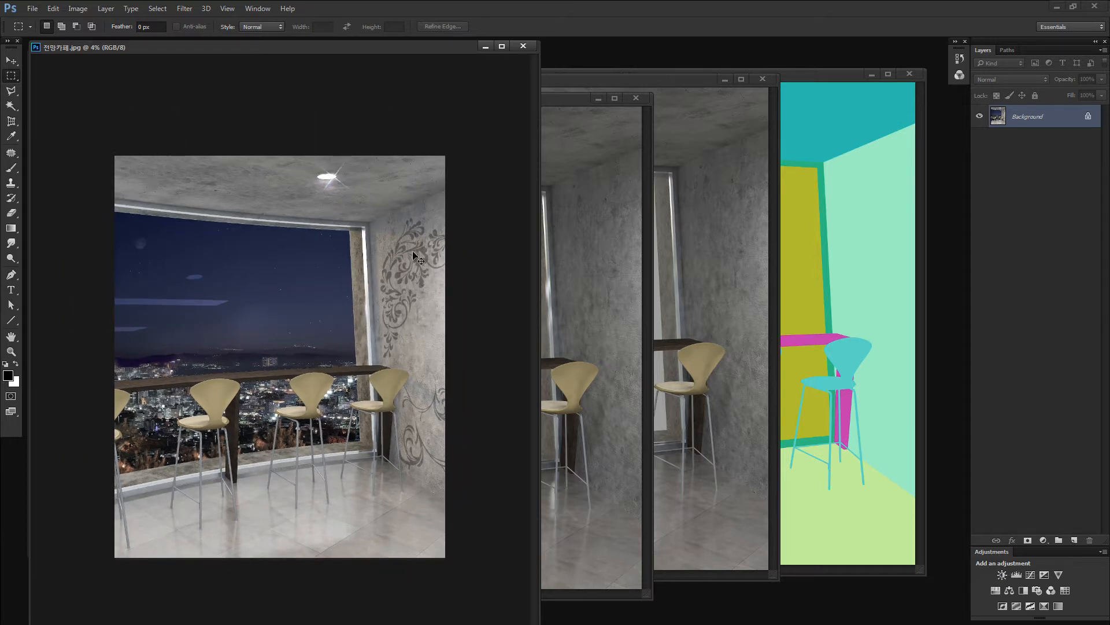
drag(192, 331, 339, 454)
click(318, 434)
click(592, 356)
click(226, 433)
drag(297, 480, 299, 481)
drag(380, 226, 54, 529)
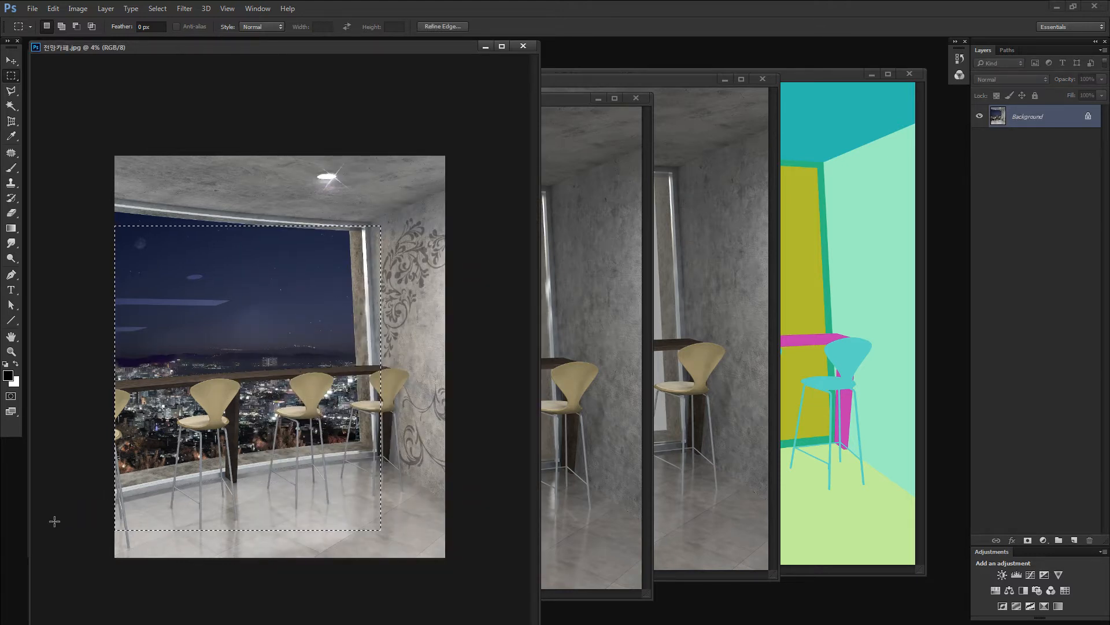
click(577, 467)
click(147, 271)
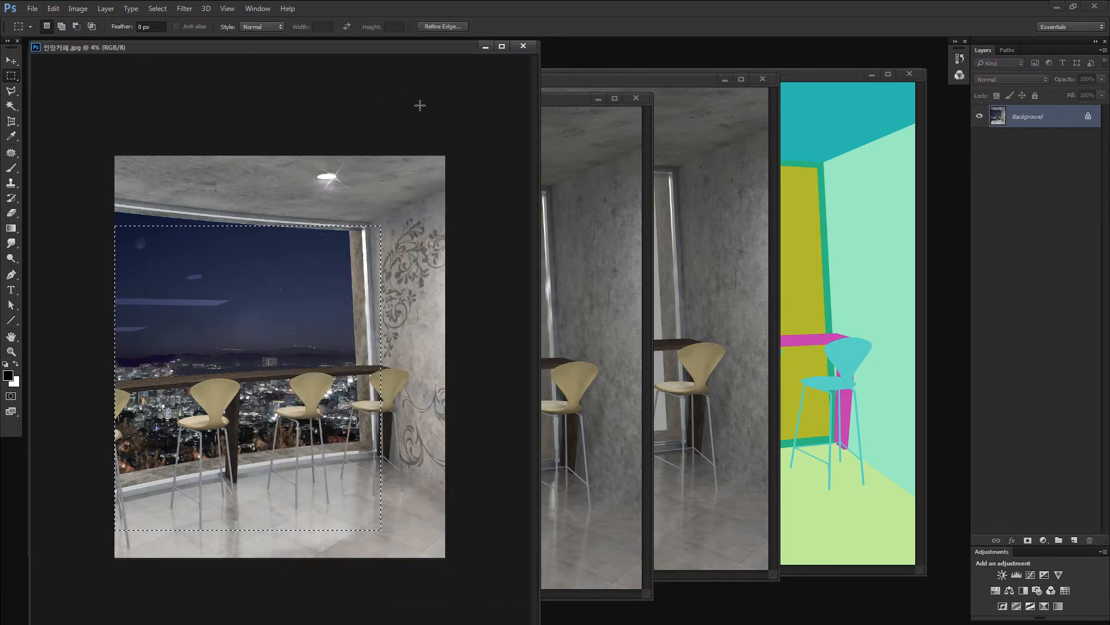
Close the finished café image and copy the 1.png render into 3.png as a new aligned layer
click(524, 46)
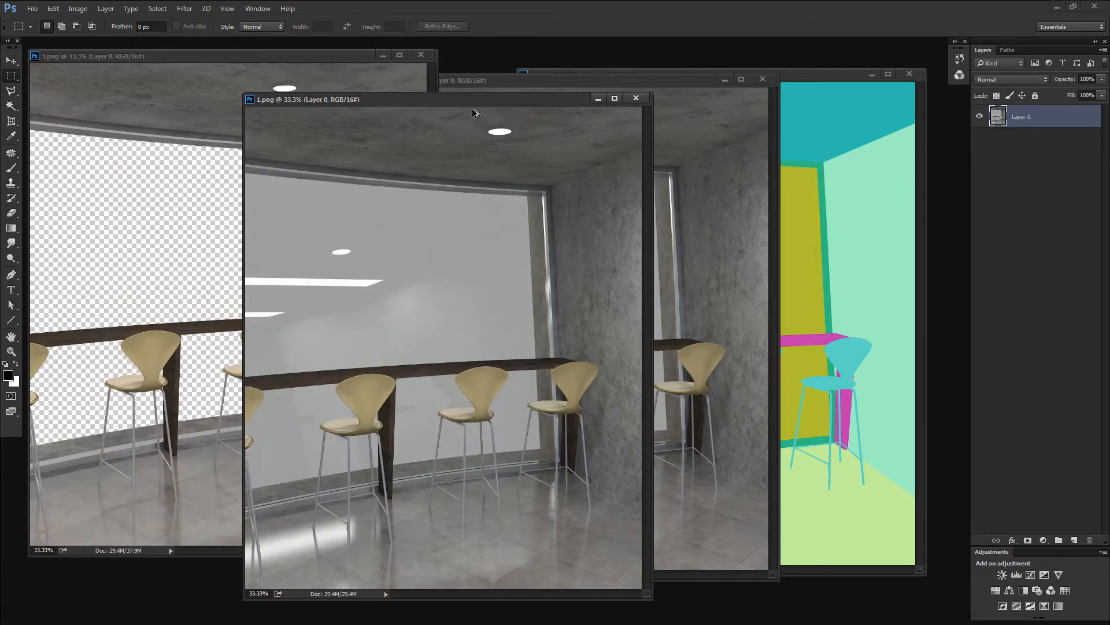
key(ctrl+minus)
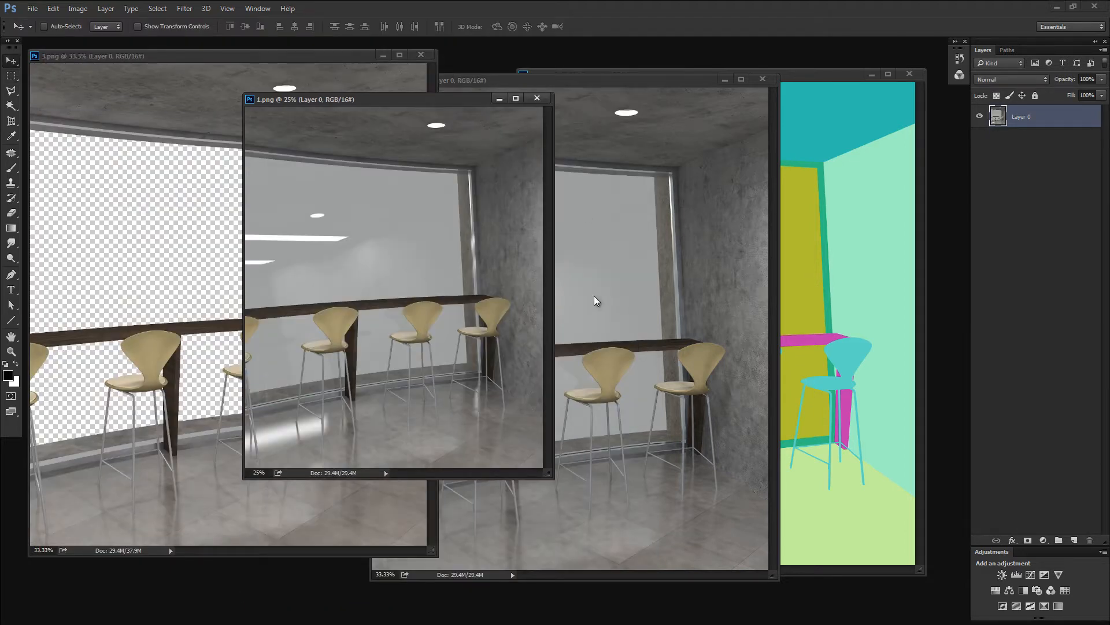
click(595, 296)
click(150, 259)
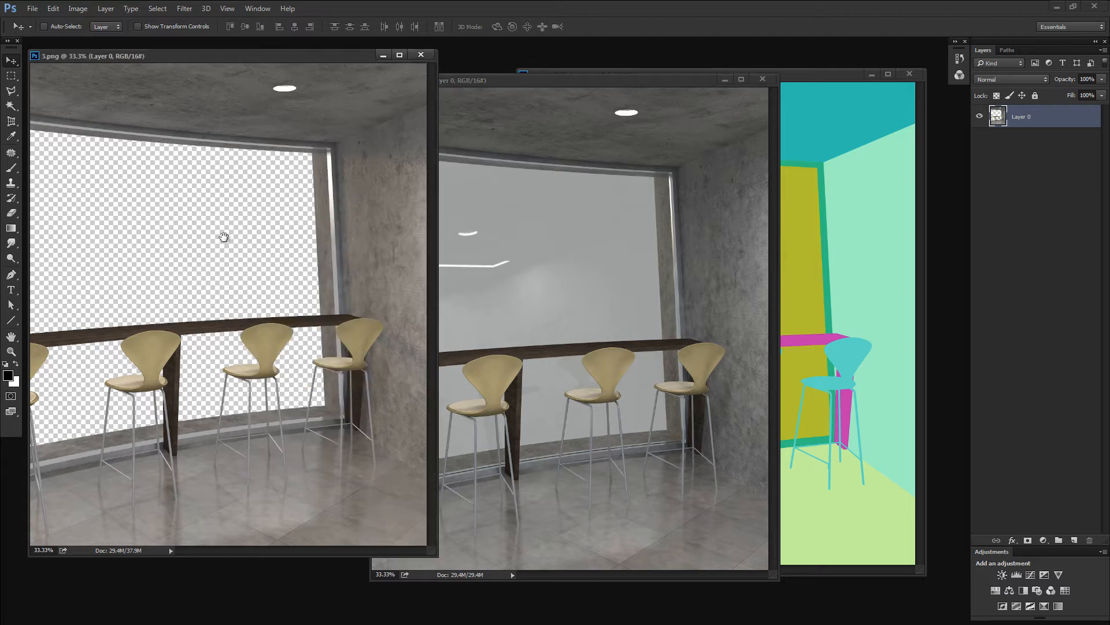
drag(349, 62, 343, 151)
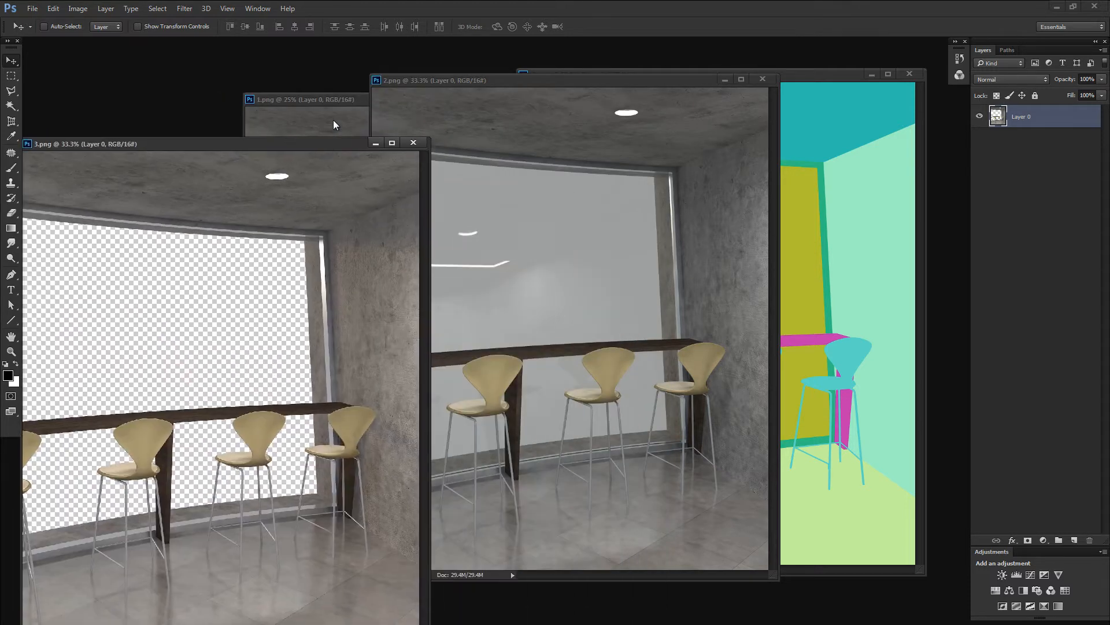
click(332, 117)
drag(434, 209, 144, 367)
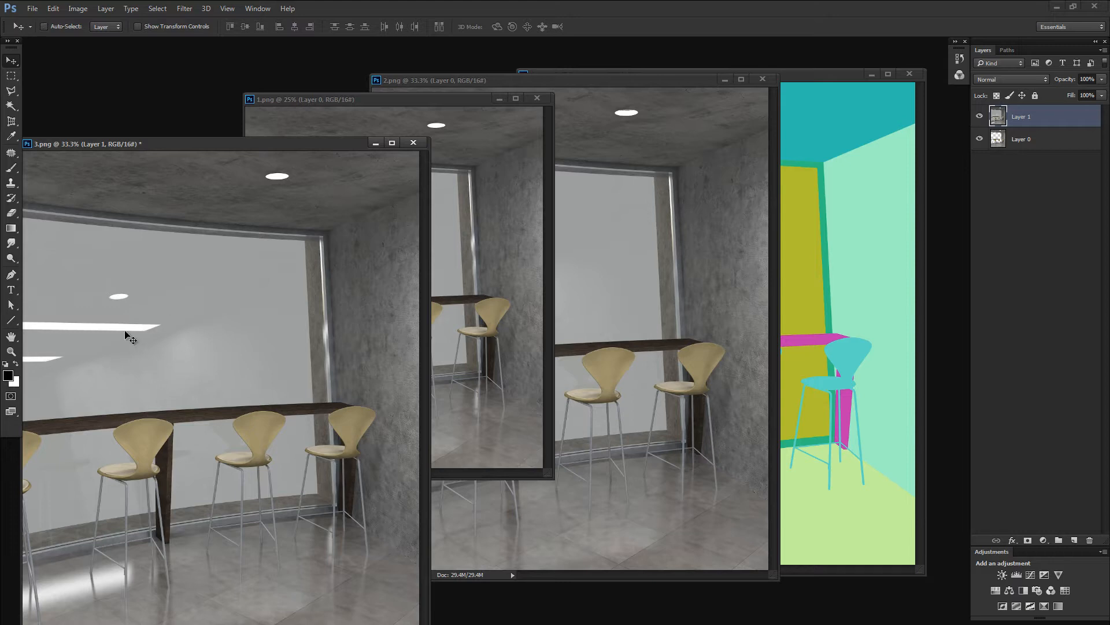
Examine the light reflections on the window and floor in the newly added 1.png layer
key(m)
drag(100, 322, 123, 338)
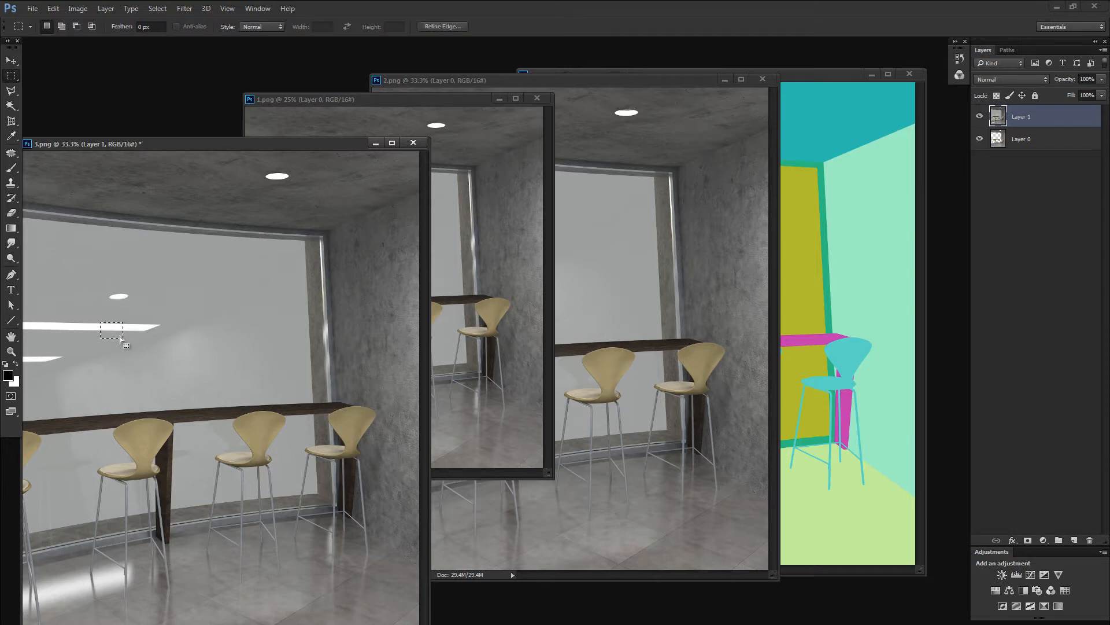
drag(63, 571, 105, 614)
key(ctrl+d)
Copy the 2.png render into 3.png as a new aligned layer above the others
key(v)
click(631, 334)
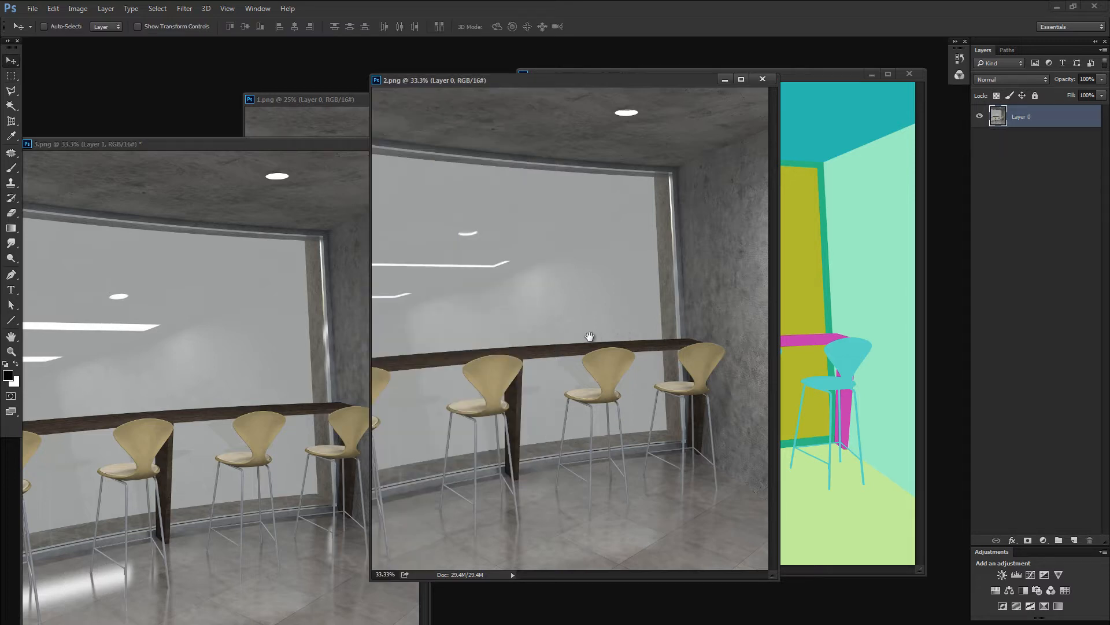
drag(470, 296, 100, 351)
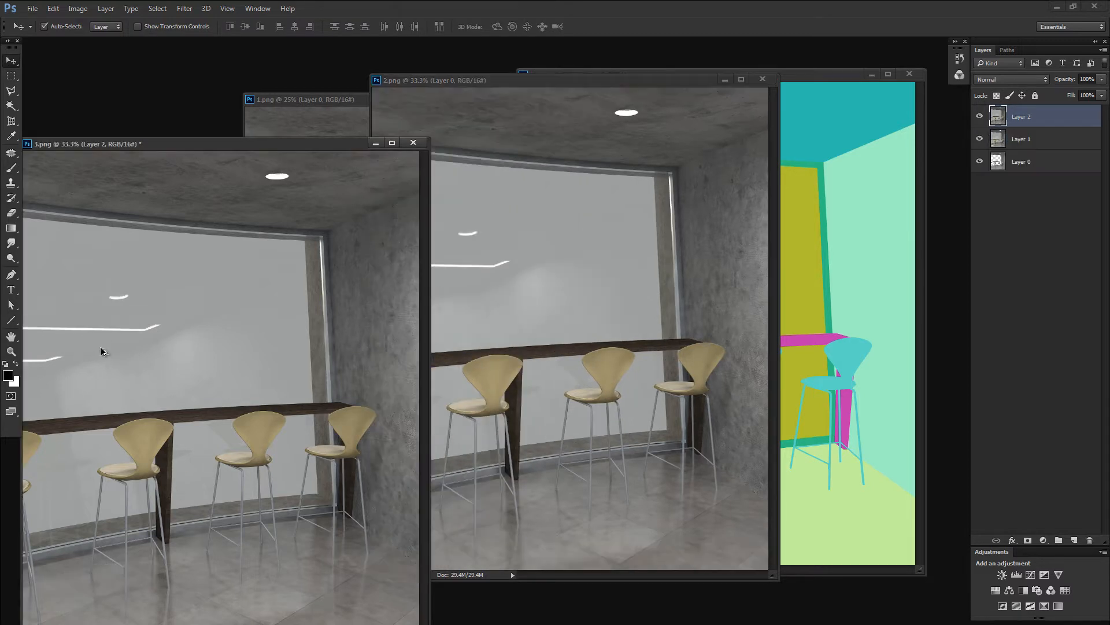
drag(194, 144, 308, 93)
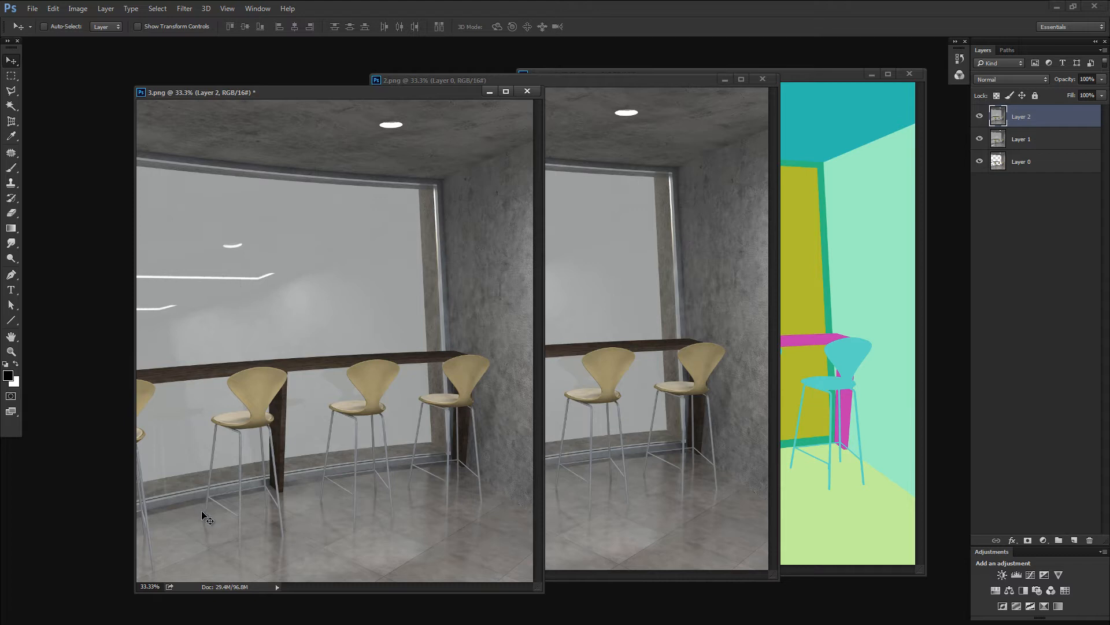
drag(412, 95, 349, 177)
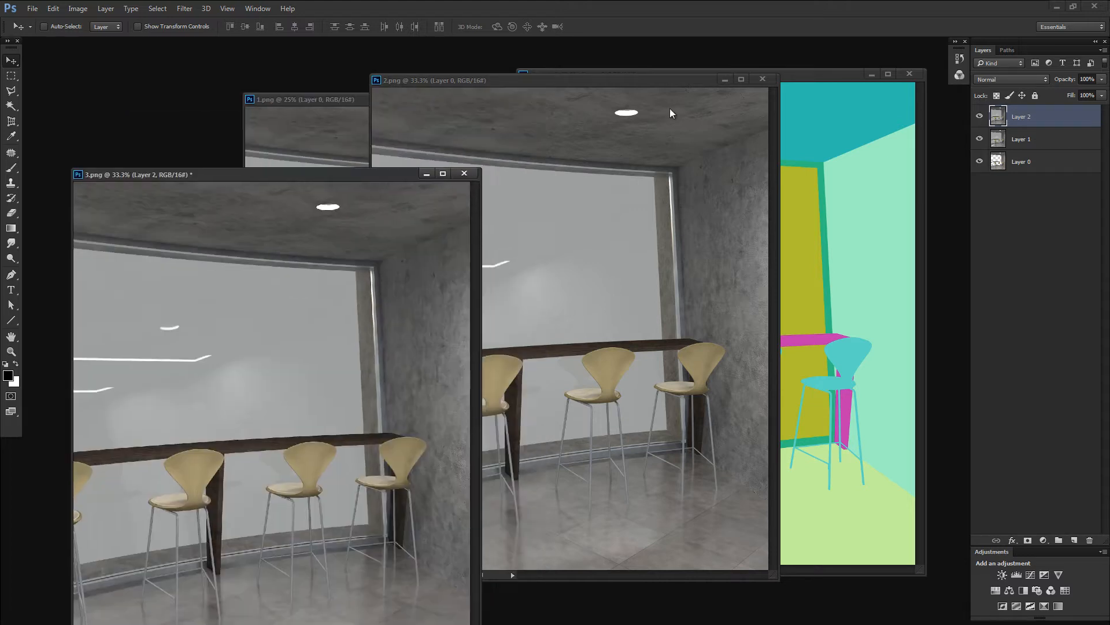
Close the 2.png and 1.png documents
click(670, 109)
click(763, 79)
click(450, 101)
click(527, 100)
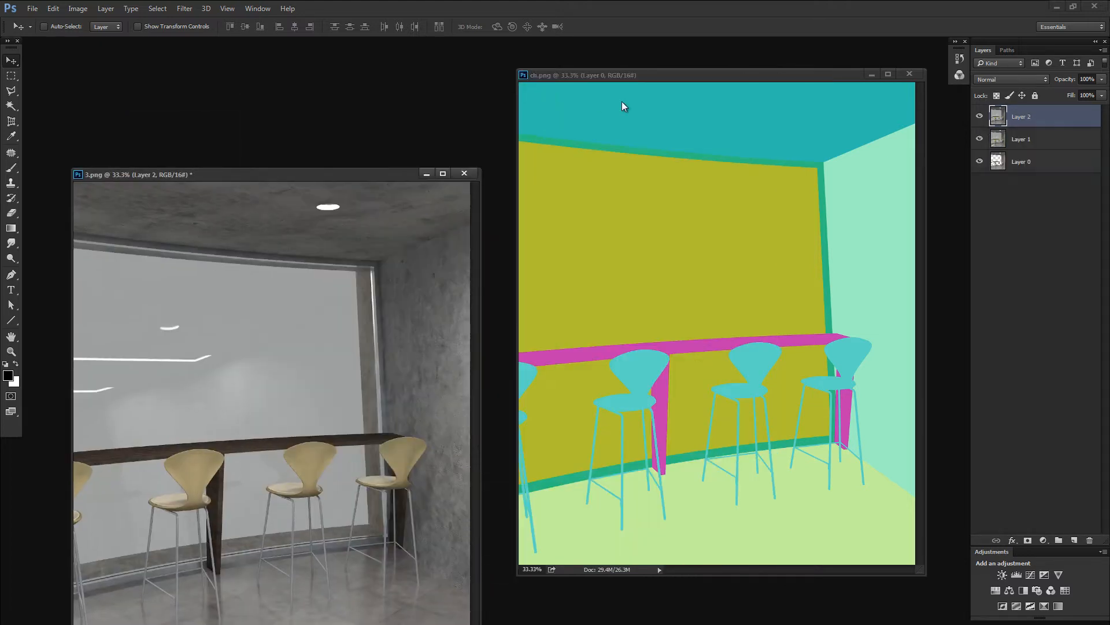
Copy the flat-colour ID image into 3.png as a new aligned layer and close its source document
click(622, 103)
drag(657, 210, 278, 371)
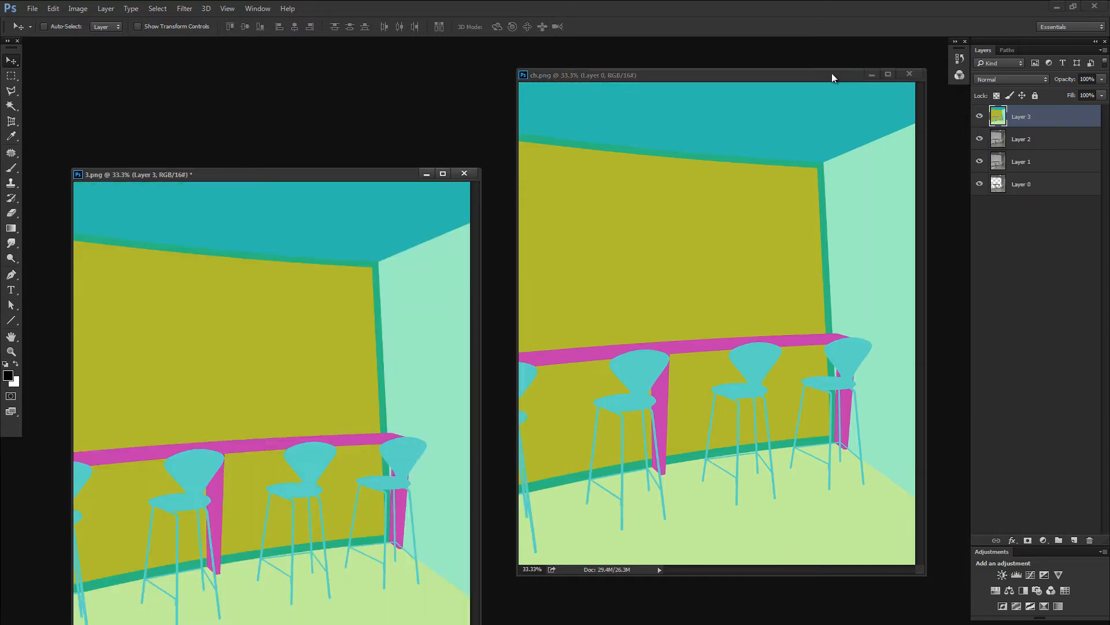
click(908, 75)
drag(359, 175, 470, 80)
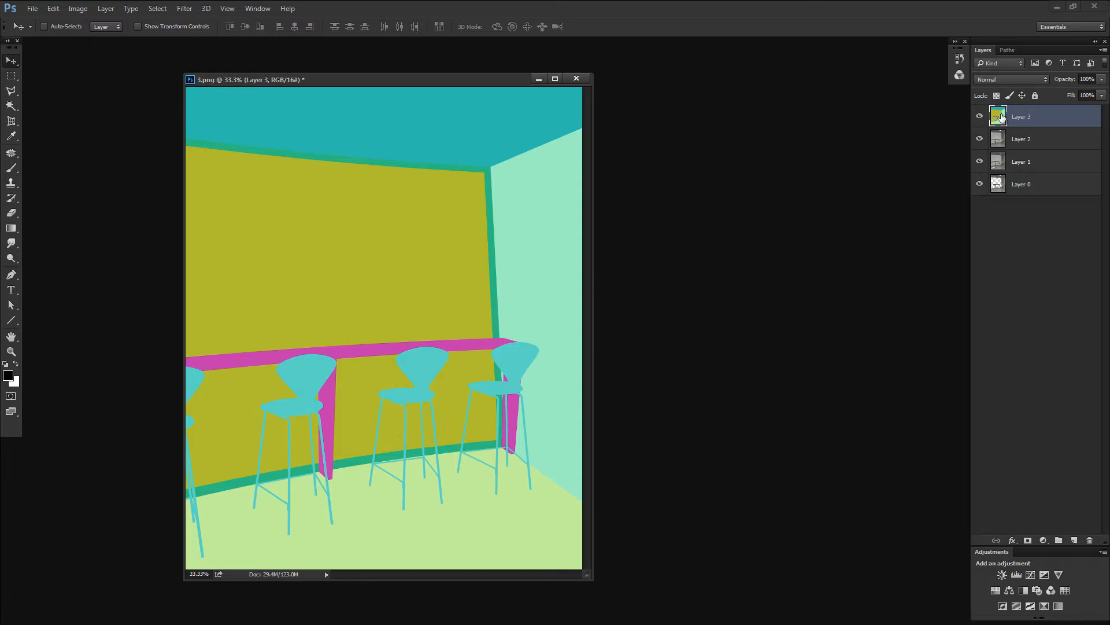
Move the colour ID layer to the bottom of the layer stack and hide Layer 1 and Layer 2
drag(1002, 118, 1006, 199)
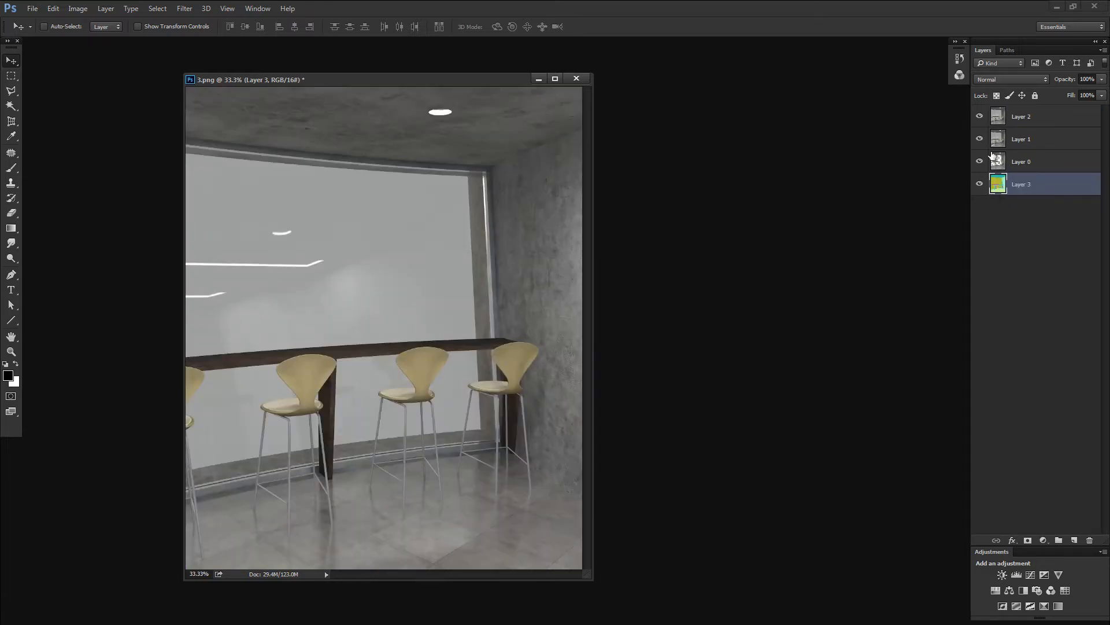
click(979, 139)
click(979, 117)
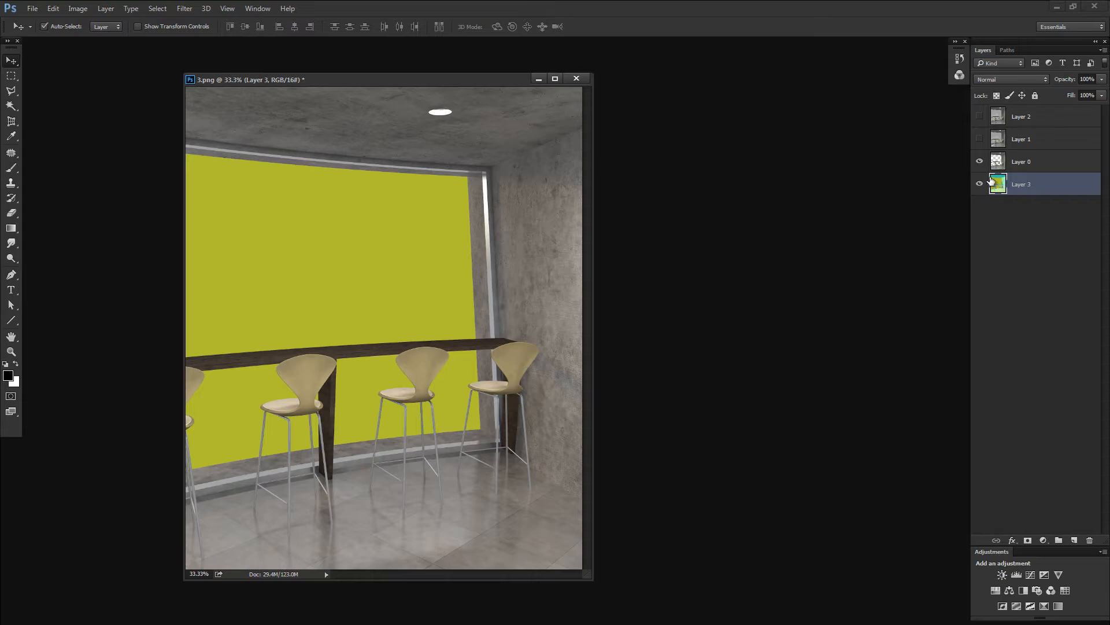
Switch to ACDSee and browse the night cityscape photos for a suitable window background
click(353, 110)
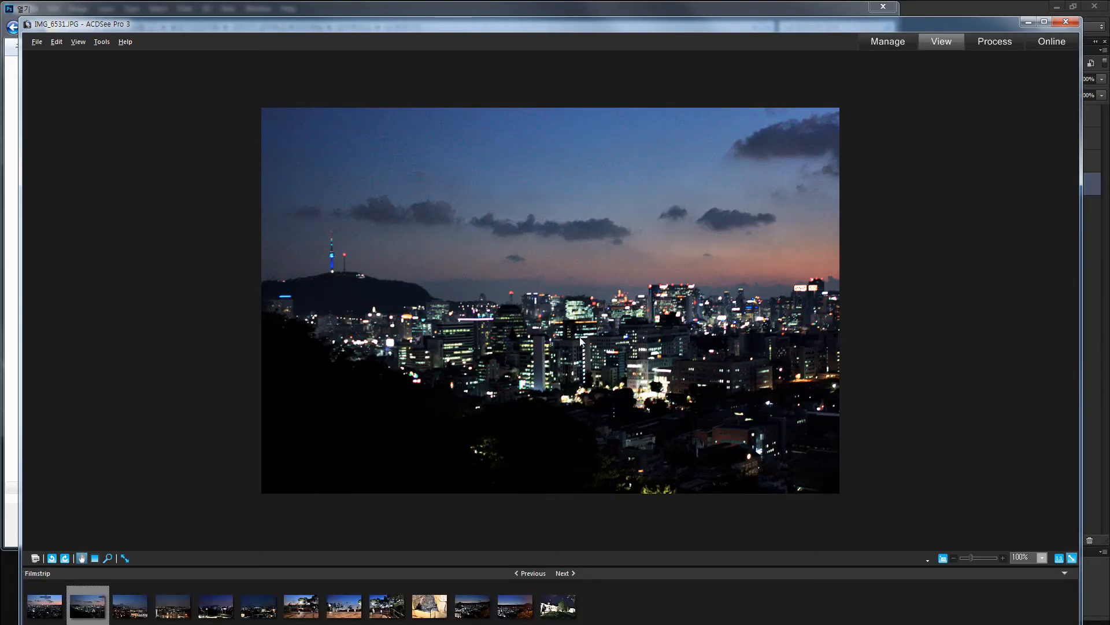
scroll(555, 351, up, 1)
scroll(556, 350, down, 2)
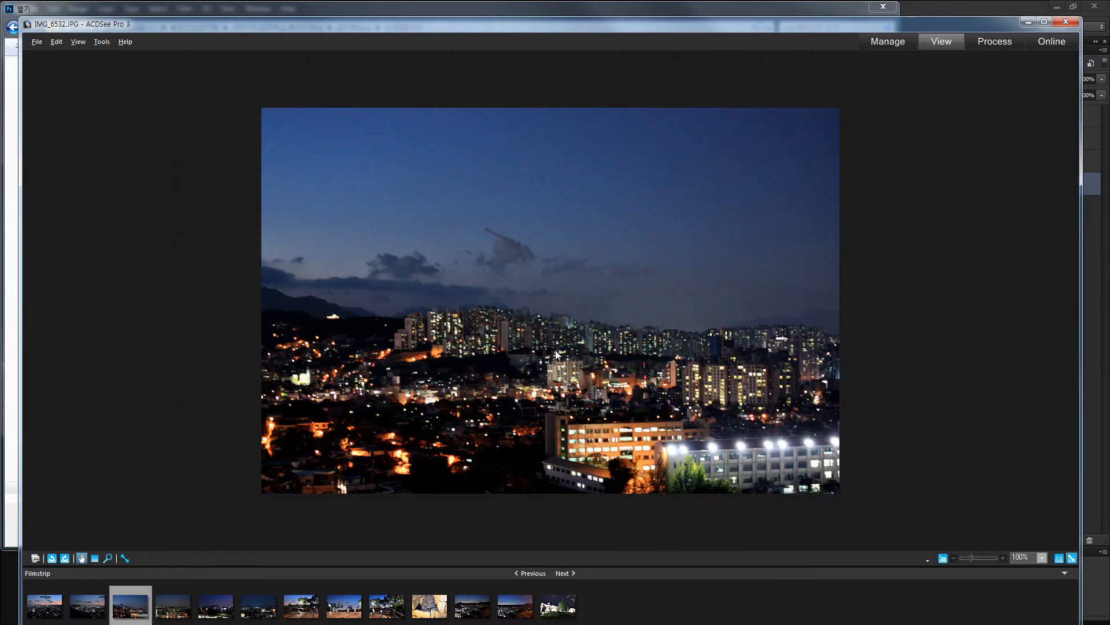
scroll(556, 353, down, 2)
scroll(555, 352, up, 2)
key(Escape)
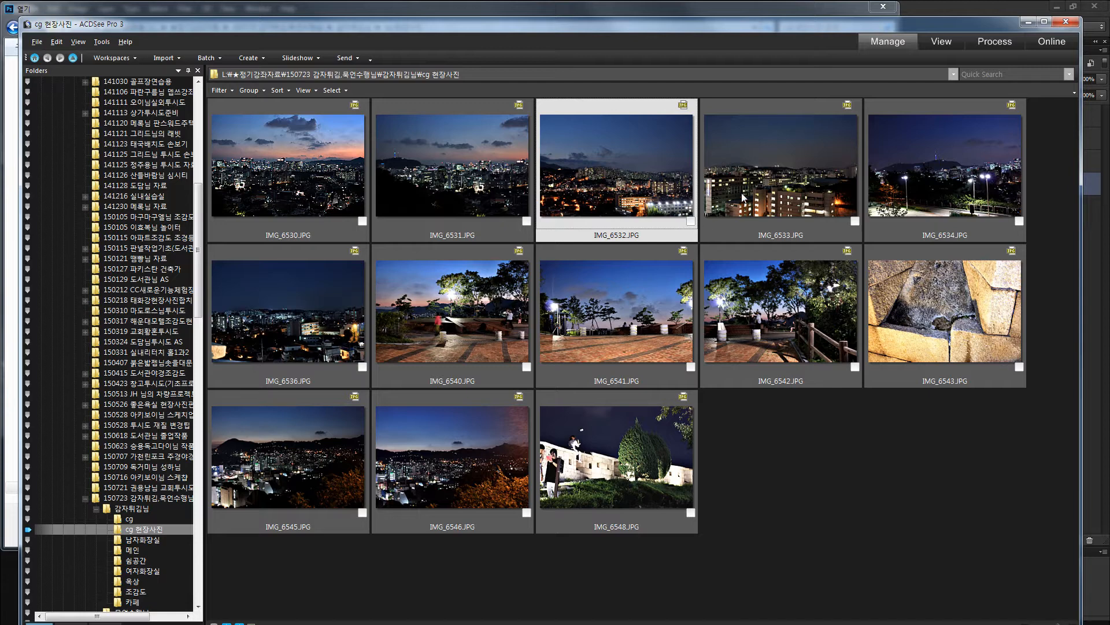
Select IMG_6532, IMG_6533, IMG_6545 and IMG_6546 and open the four photos in Photoshop
ctrl+click(797, 202)
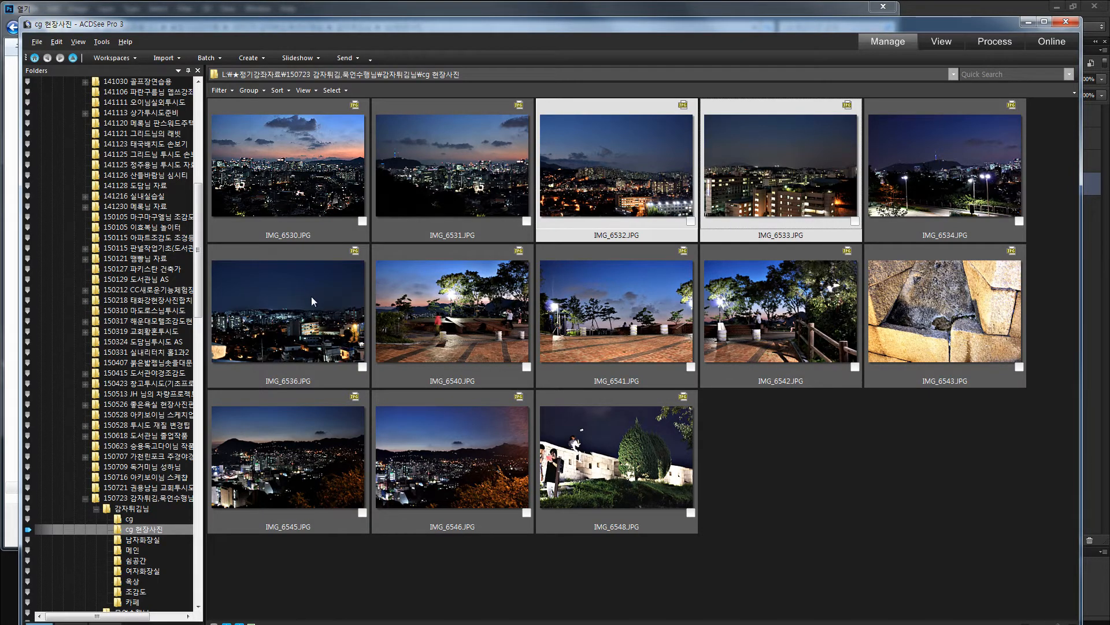
ctrl+click(320, 467)
ctrl+click(428, 475)
drag(289, 483, 7, 576)
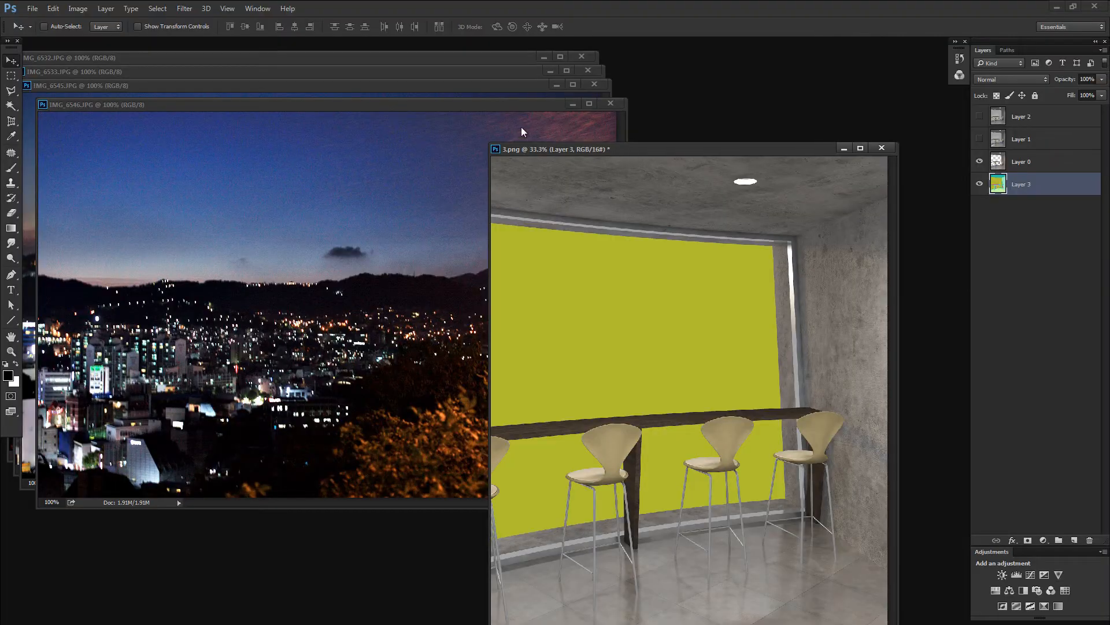
Try placing the IMG_6546 night photo behind the window in 3.png, and undo the placement
drag(443, 111, 391, 113)
drag(418, 215, 681, 366)
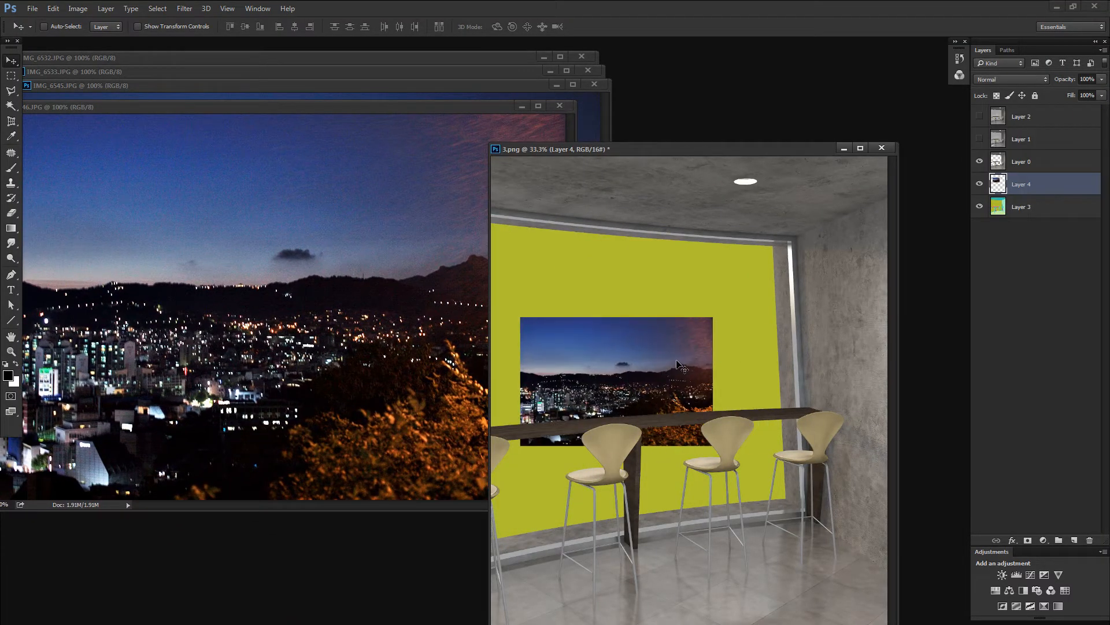
key(ctrl+alt+z)
key(ctrl+alt+z)
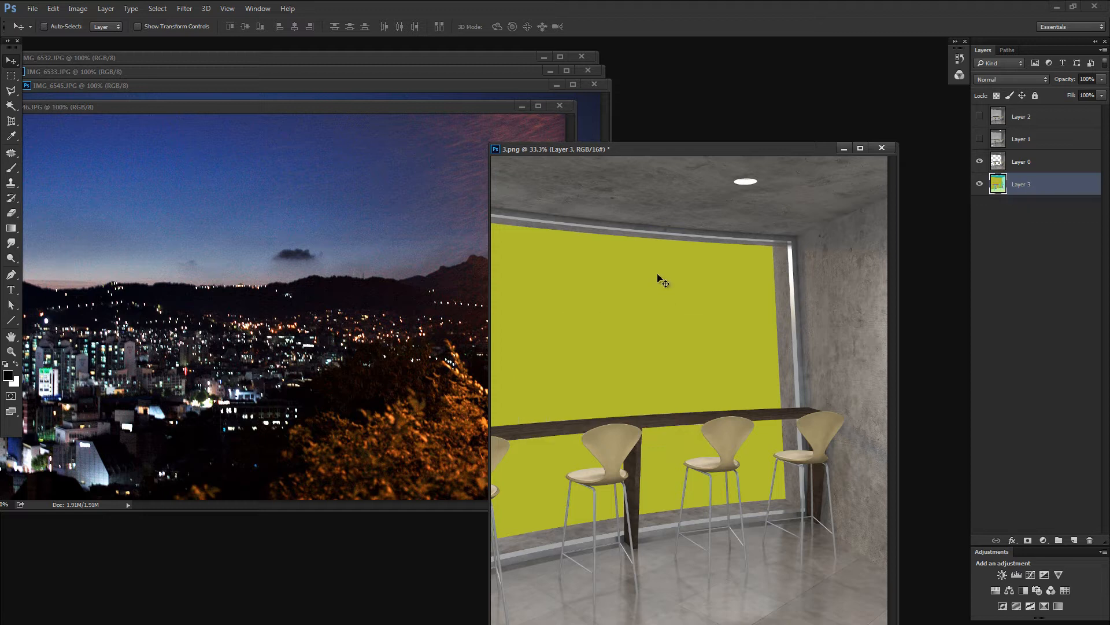
Resize the 3.png composite to 1600 pixels wide with its proportions kept
key(ctrl+alt+i)
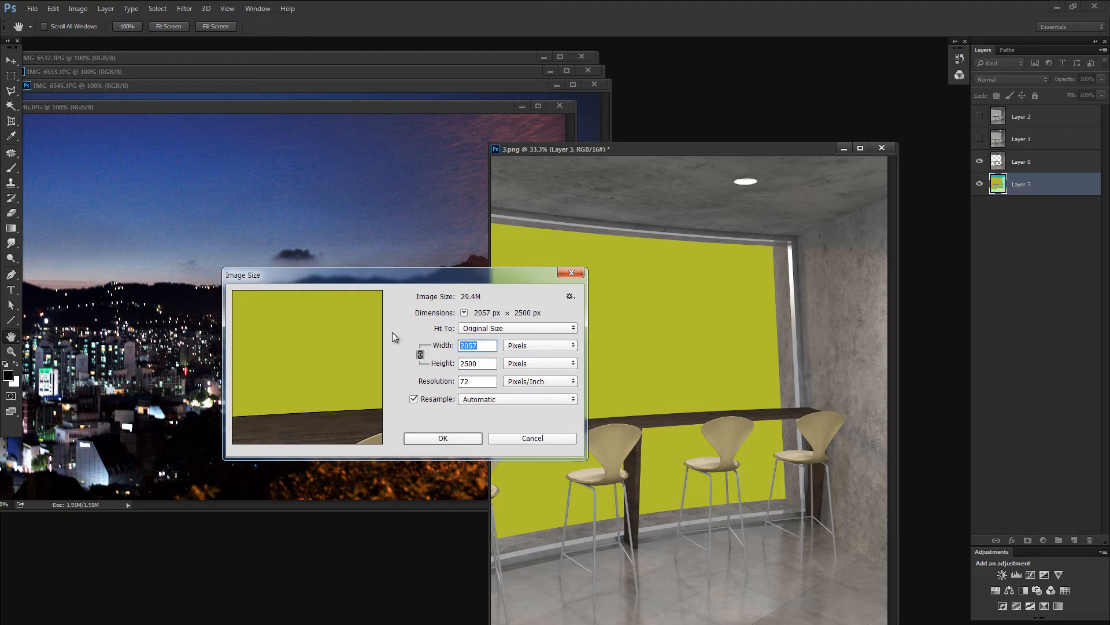
text(1)
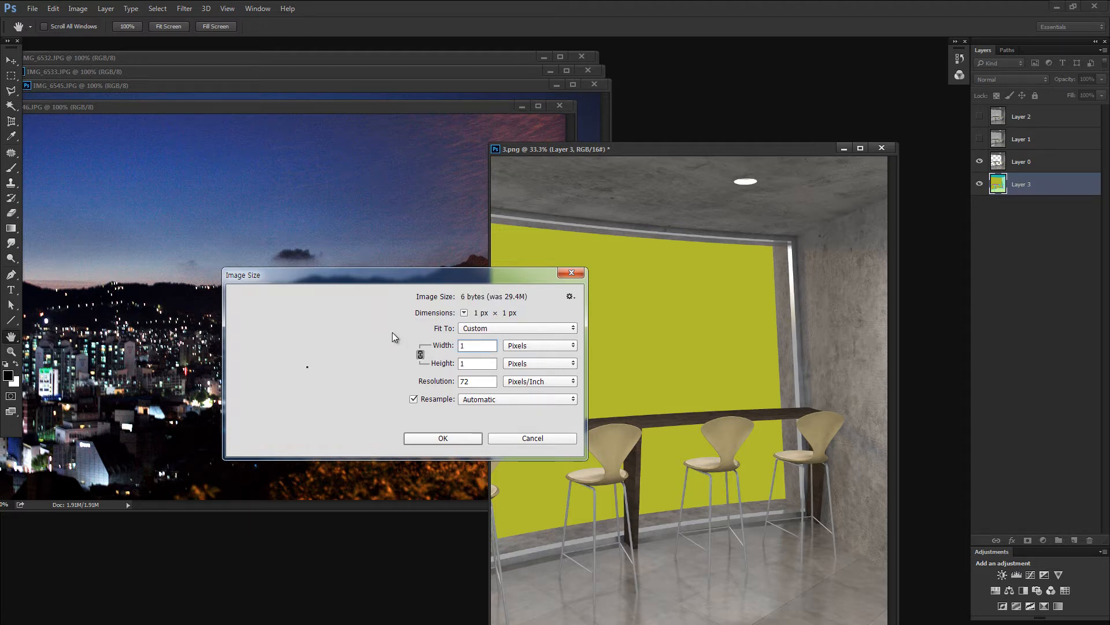
text(600)
key(Return)
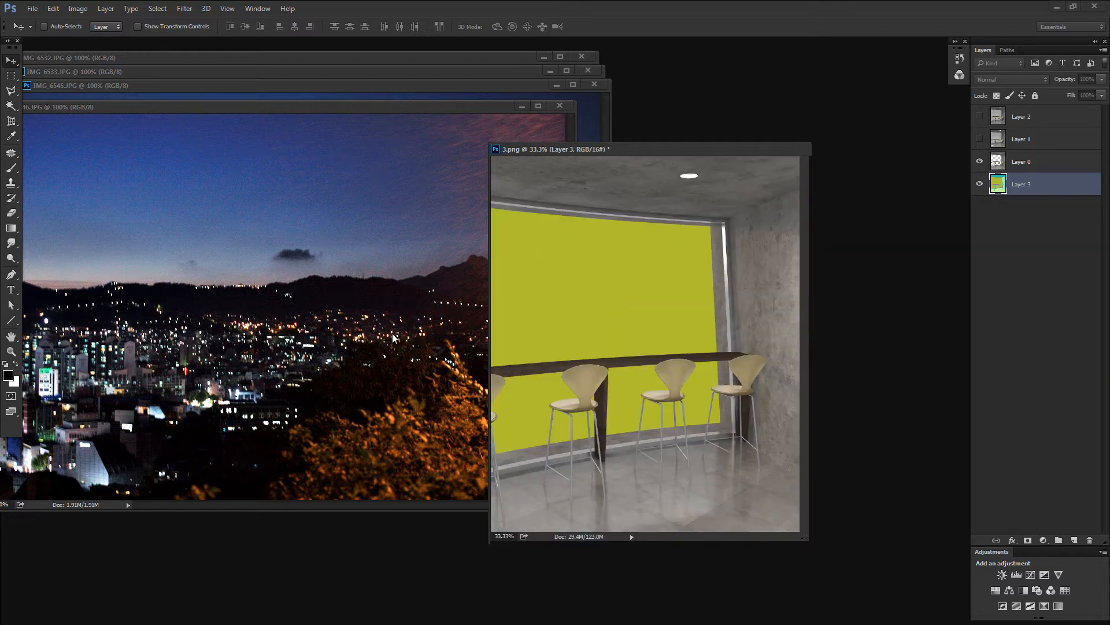
Bring the IMG_6546 night photo into 3.png, flip it horizontally, scale it to about 215% and position it behind the window
drag(402, 349, 613, 333)
key(ctrl+t)
right_click(613, 331)
click(659, 493)
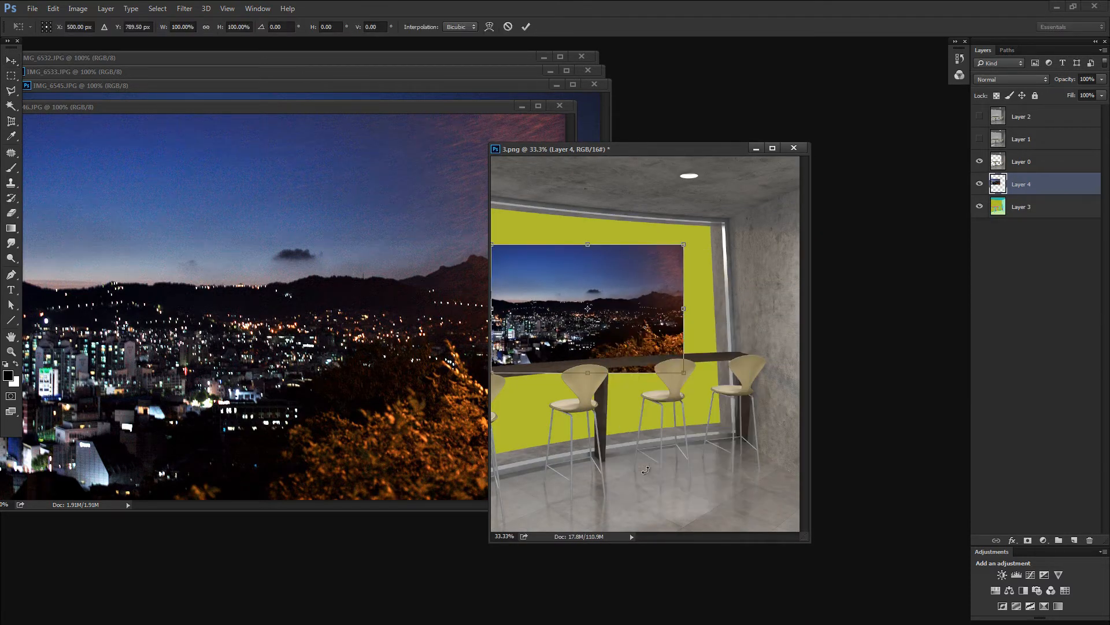
drag(684, 245, 902, 98)
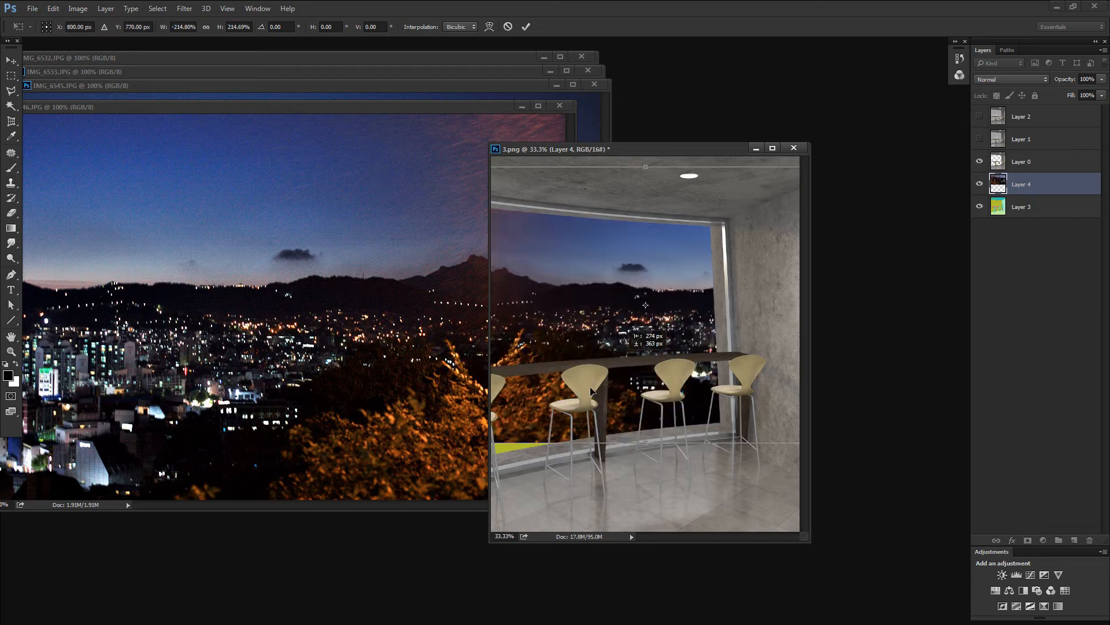
drag(655, 294, 501, 377)
key(Return)
key(z)
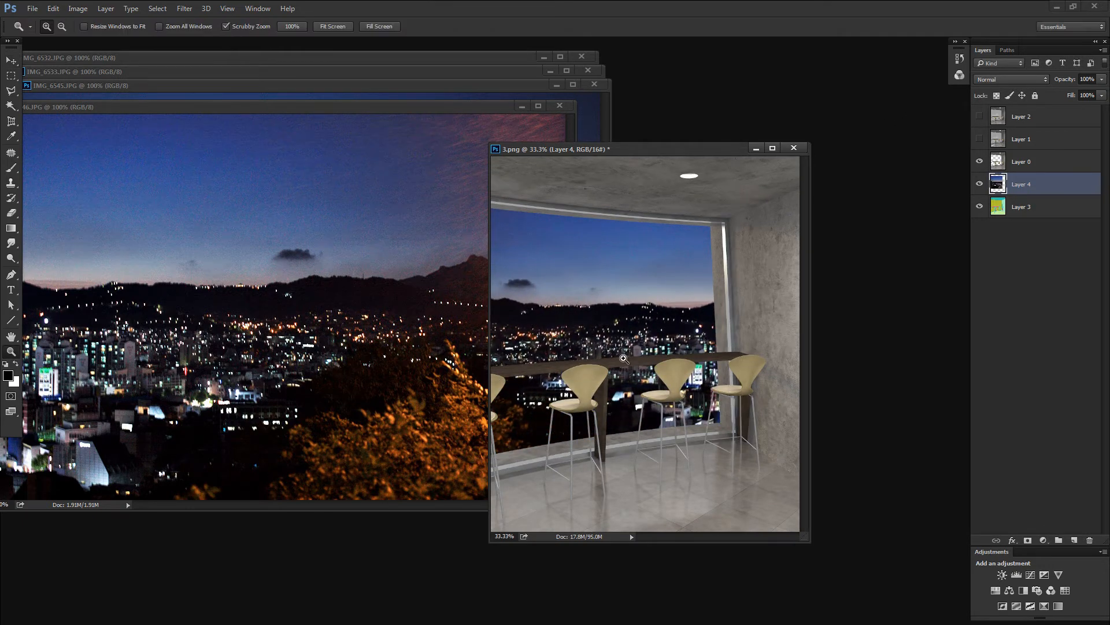
alt+click(647, 316)
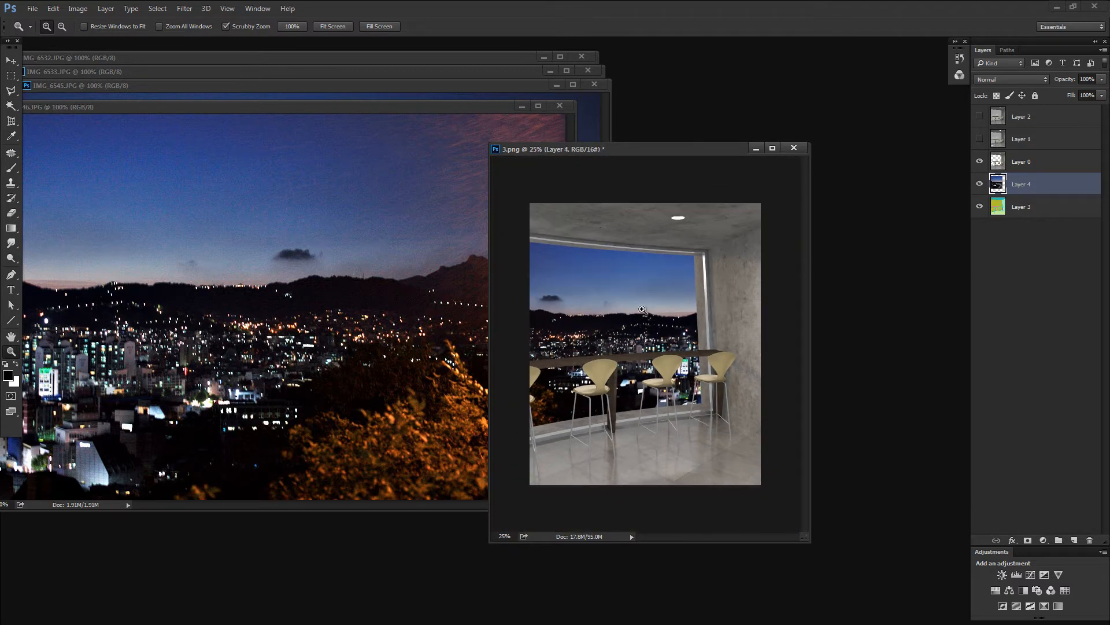
Close the IMG_6546 and IMG_6545 source photos
click(451, 191)
click(559, 106)
click(410, 221)
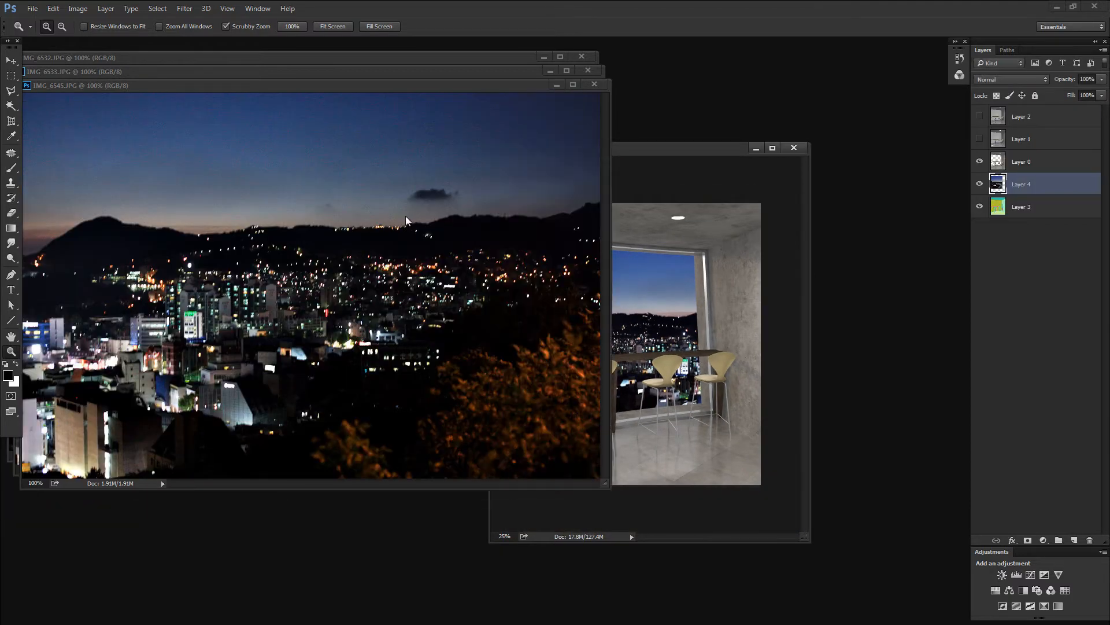
mouse_move(381, 274)
mouse_down()
mouse_move(404, 274)
mouse_move(382, 274)
mouse_up()
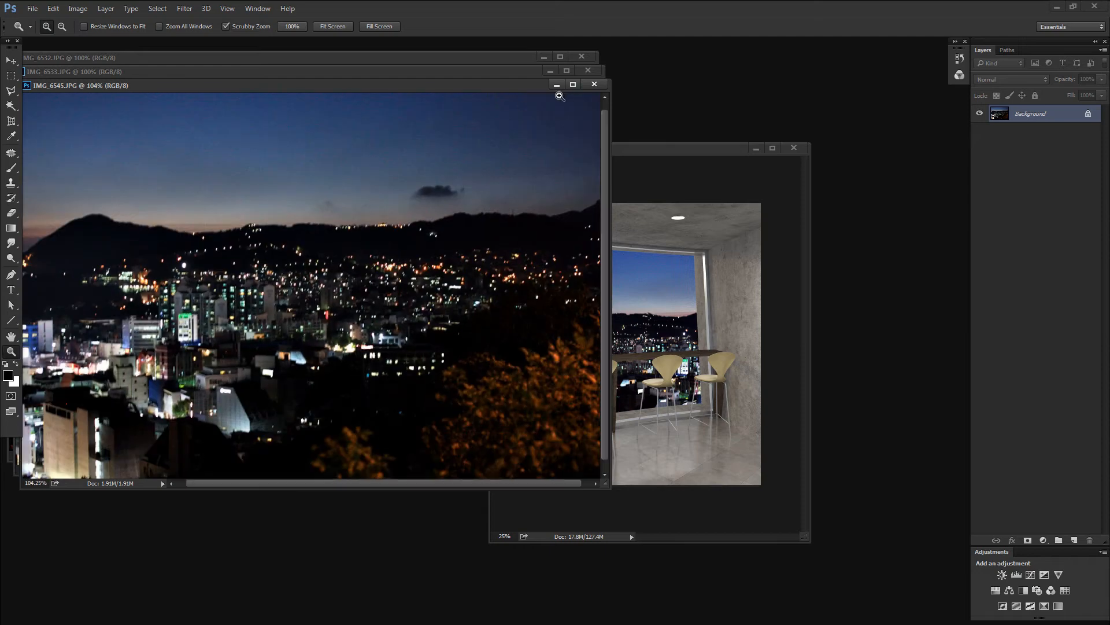
click(595, 85)
Move IMG_6533 aside, add the IMG_6532 night photo to 3.png and scale it to about 263% over the window
click(307, 277)
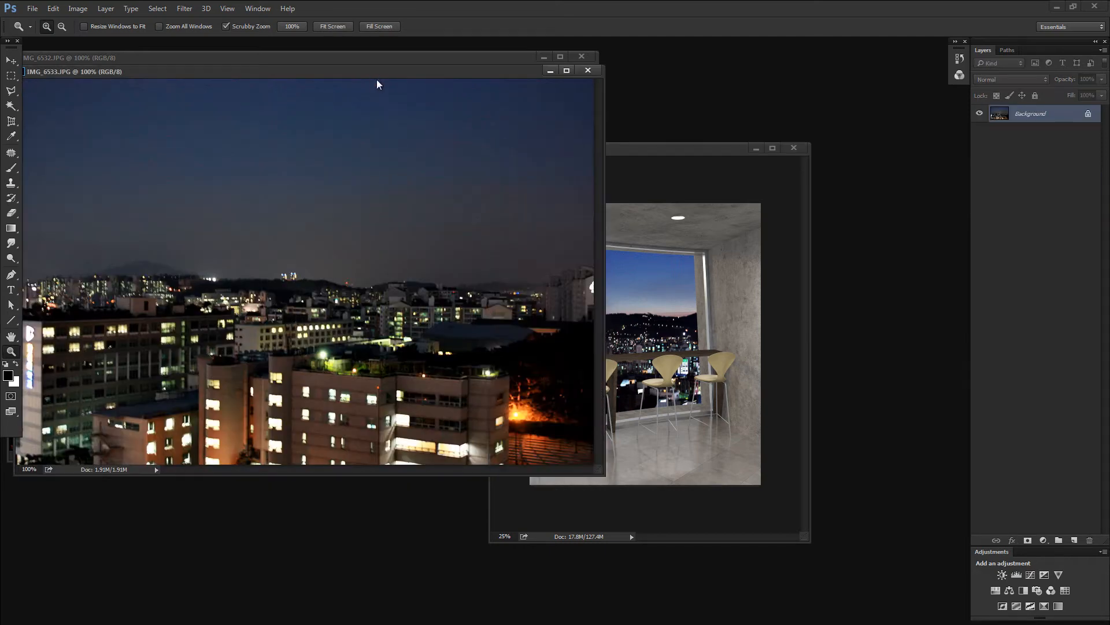
drag(376, 77, 565, 386)
click(370, 260)
key(v)
key(ctrl+t)
drag(646, 294, 878, 131)
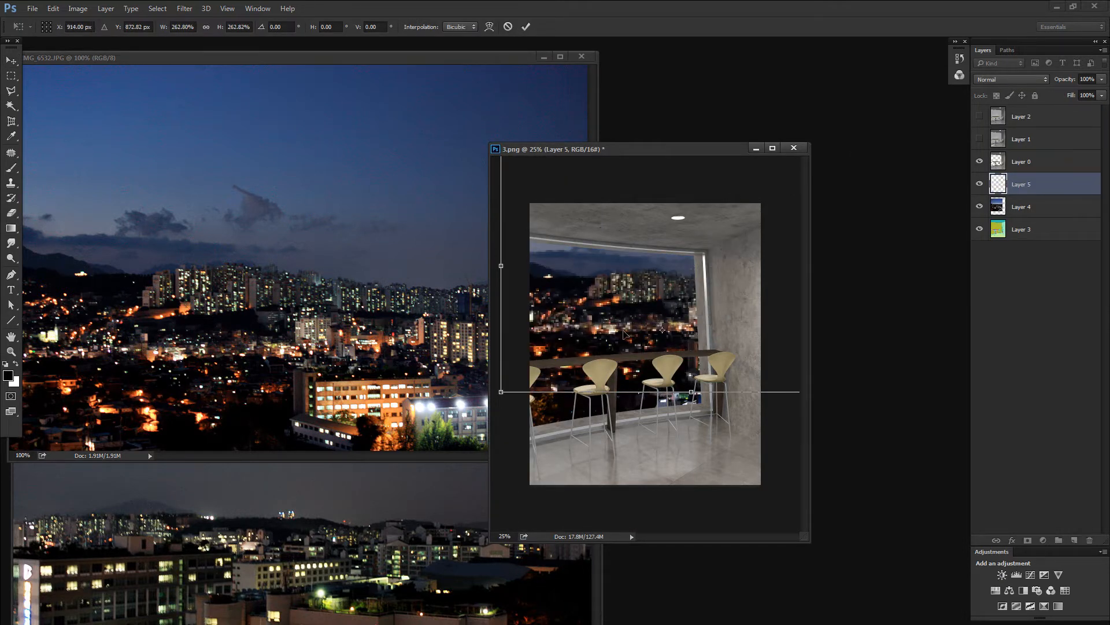
drag(629, 315, 544, 353)
drag(686, 334, 648, 331)
key(ctrl+minus)
Try flipping the newly placed IMG_6532 photo horizontally, and flip it back
right_click(680, 340)
click(717, 517)
right_click(648, 331)
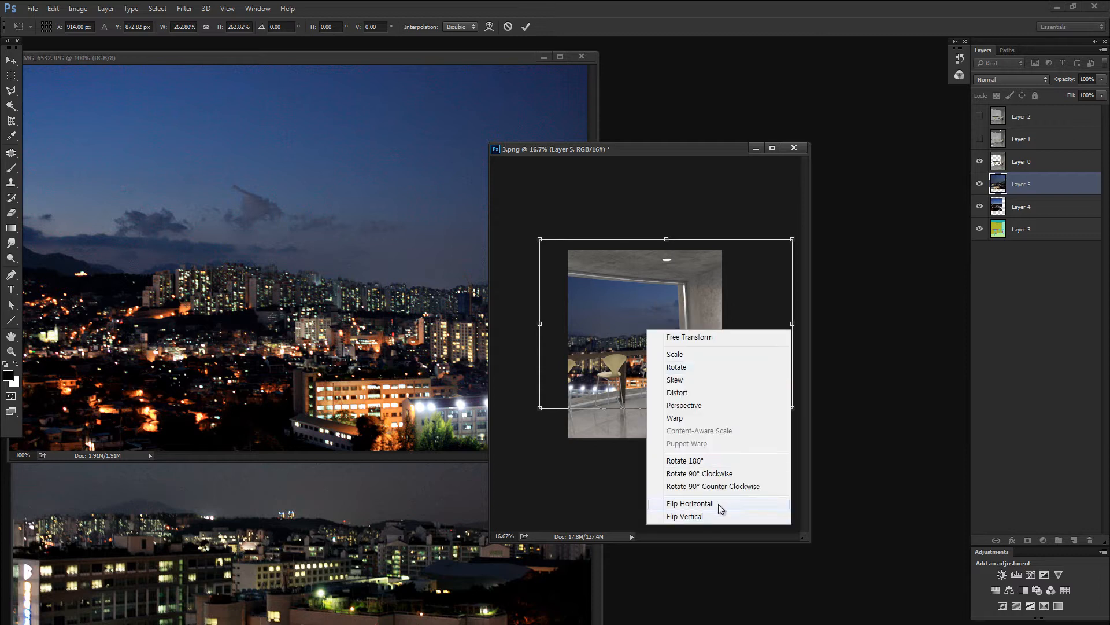
click(719, 503)
Reposition the IMG_6532 photo on Layer 5 behind the window and skew it vertically by about -1.45°
mouse_move(646, 369)
mouse_down()
mouse_move(598, 379)
mouse_move(709, 348)
mouse_move(641, 348)
mouse_move(655, 350)
mouse_up()
key(Return)
key(z)
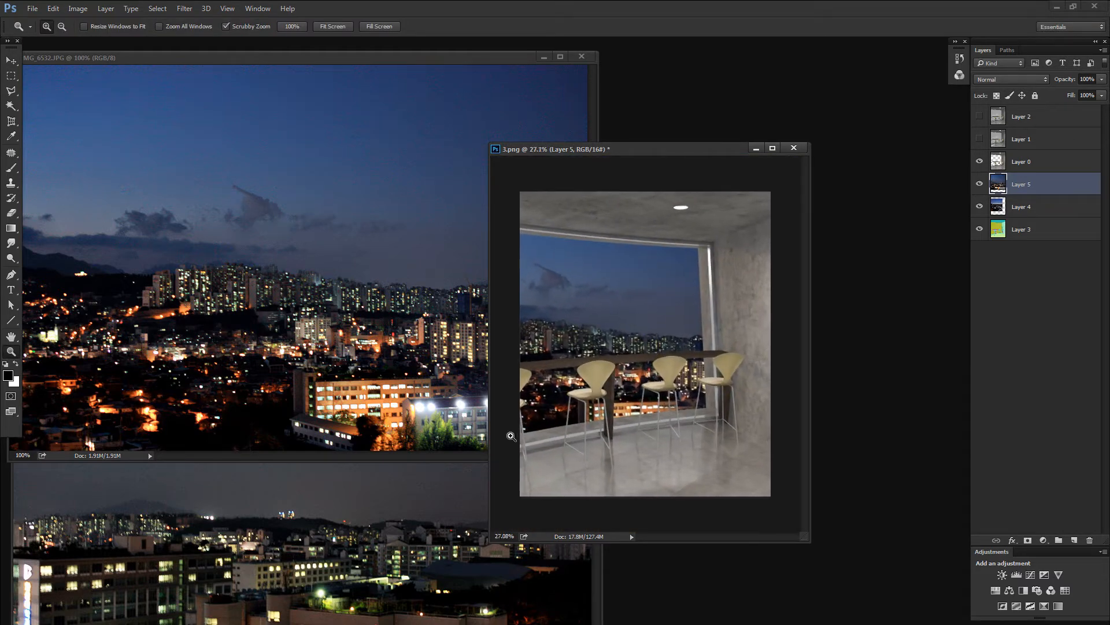
key(ctrl+t)
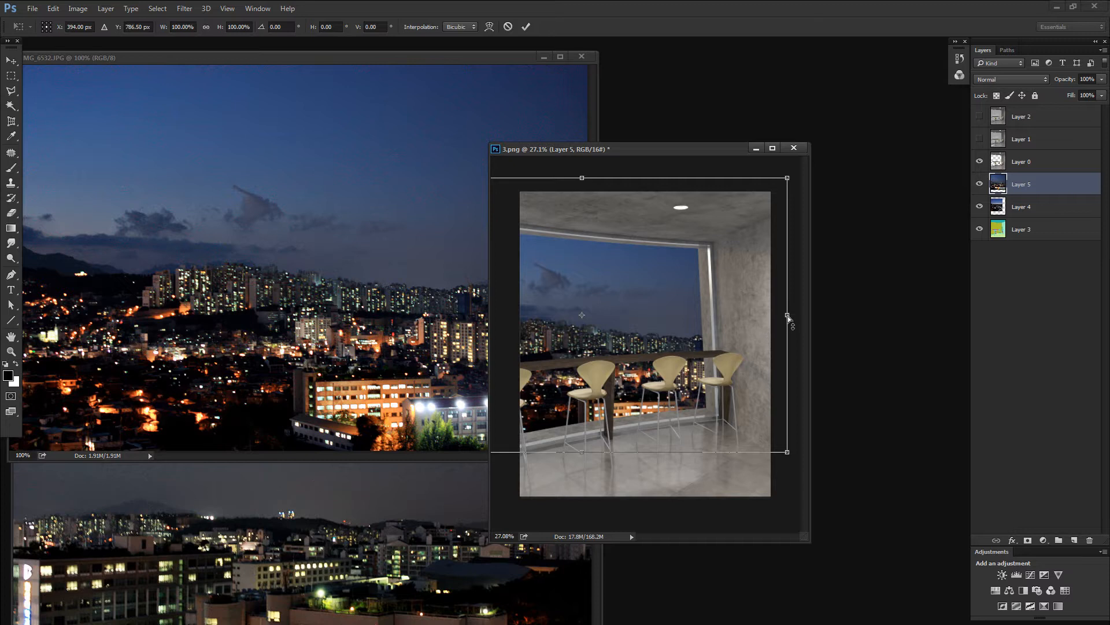
drag(788, 315, 788, 305)
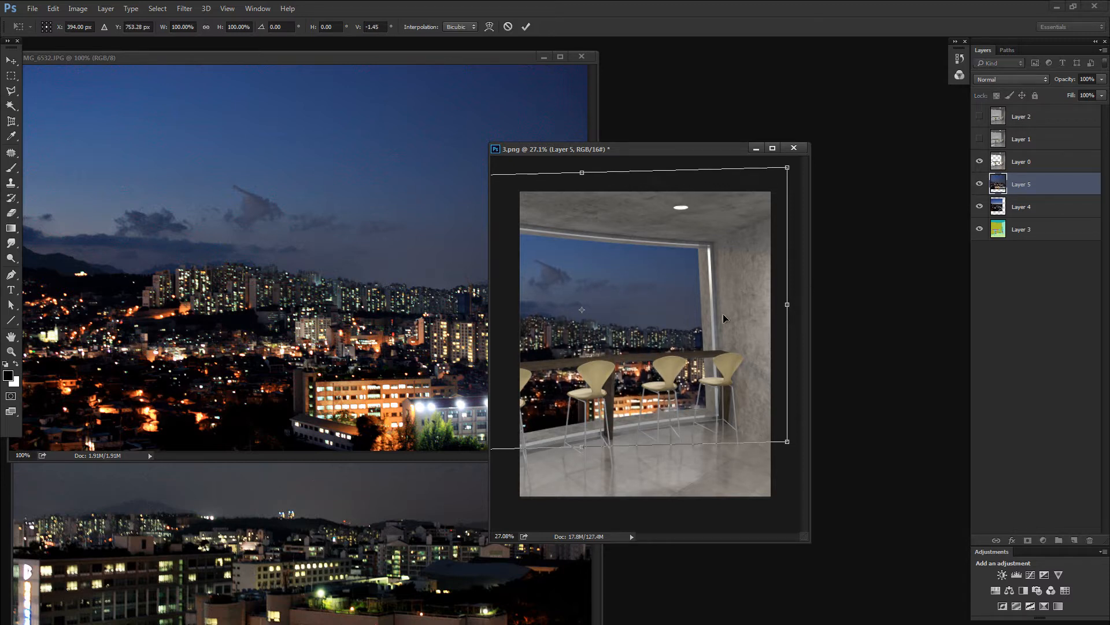
key(Return)
key(z)
drag(721, 327, 696, 324)
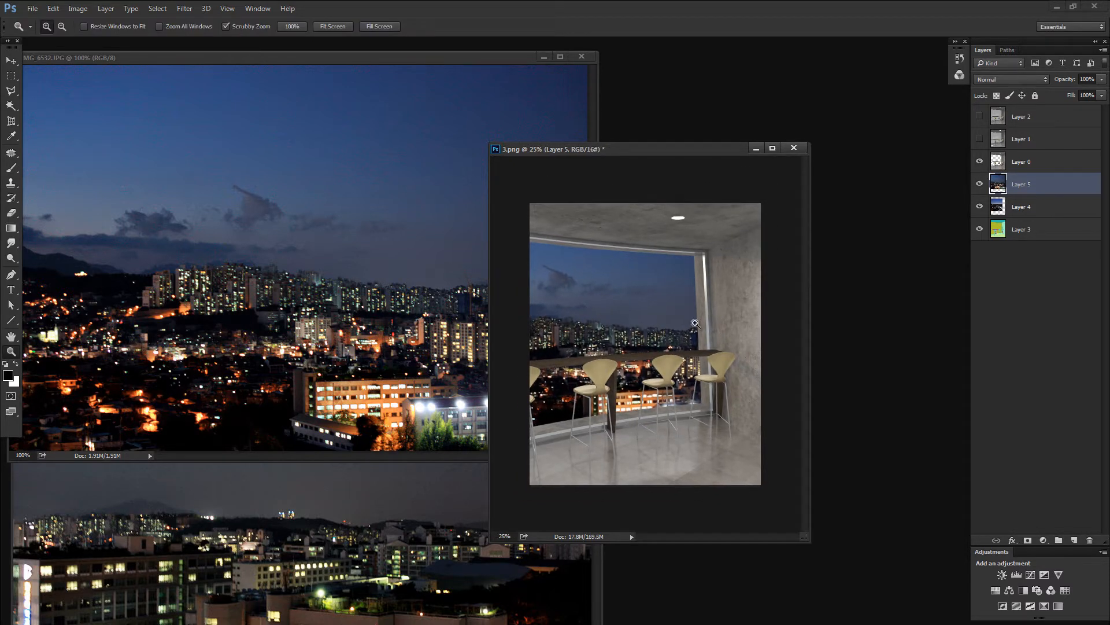
Close the IMG_6532 and IMG_6533 source photos and move the 3.png document window into the freed space
click(397, 261)
click(581, 56)
click(422, 311)
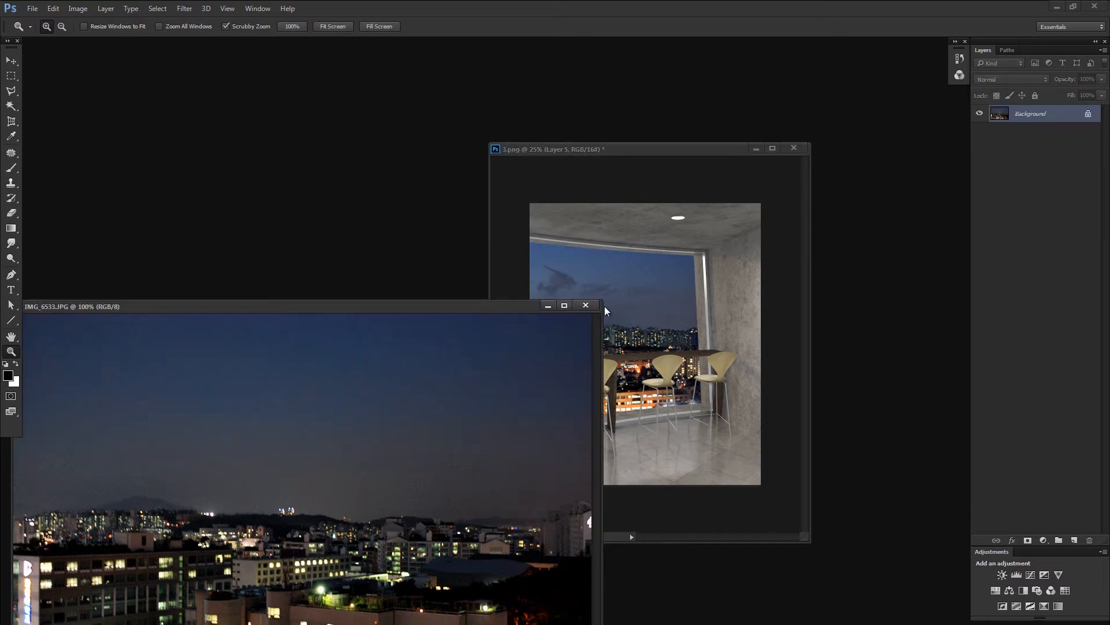
click(585, 305)
drag(555, 150, 317, 139)
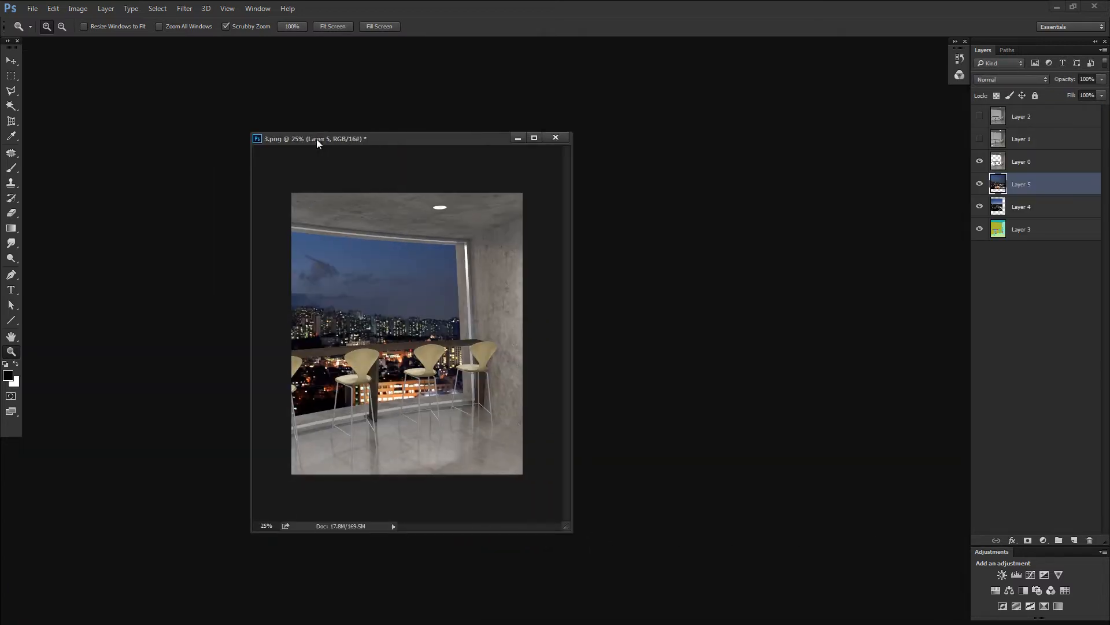
Brighten the night photo on Layer 5 with Hue/Saturation, setting Lightness to about +18
key(ctrl+plus)
key(ctrl+plus)
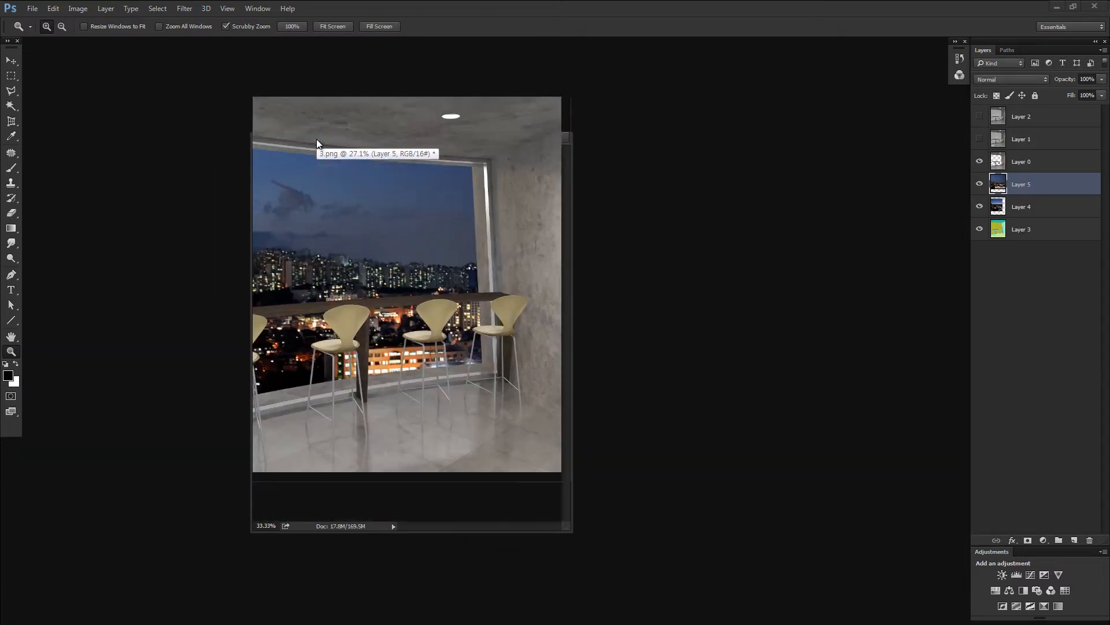
key(v)
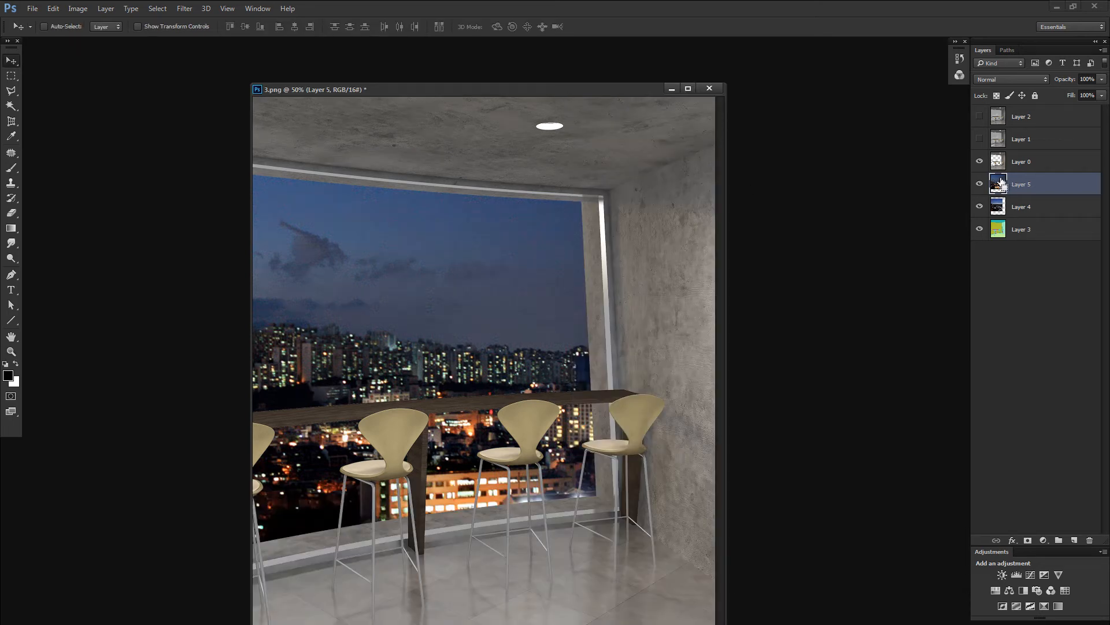
key(ctrl+u)
click(518, 456)
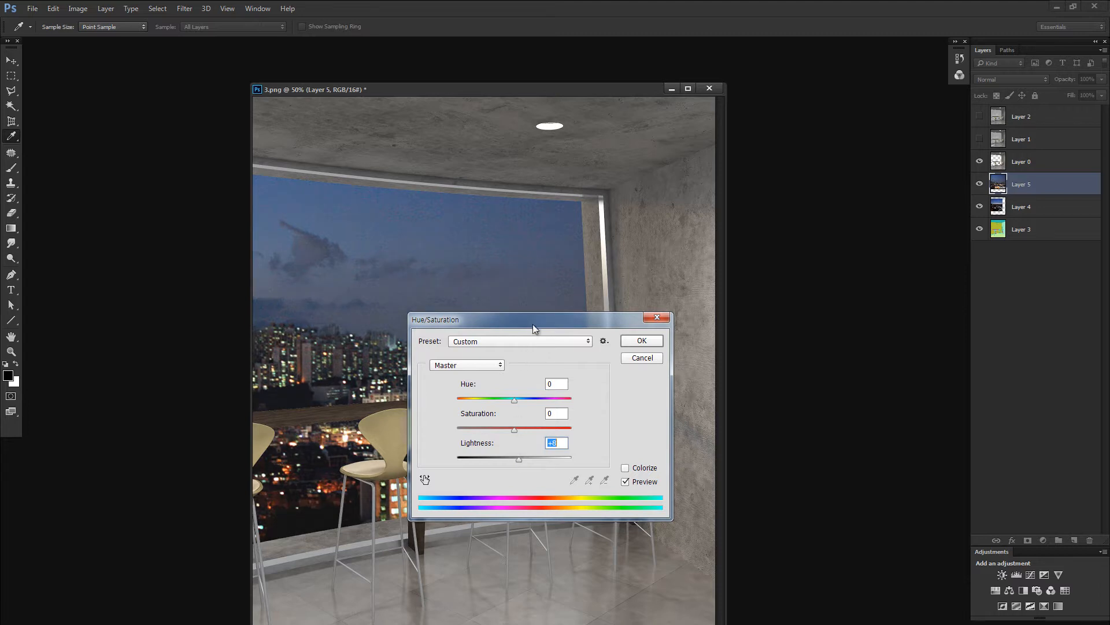
drag(533, 324, 724, 315)
drag(716, 450, 716, 449)
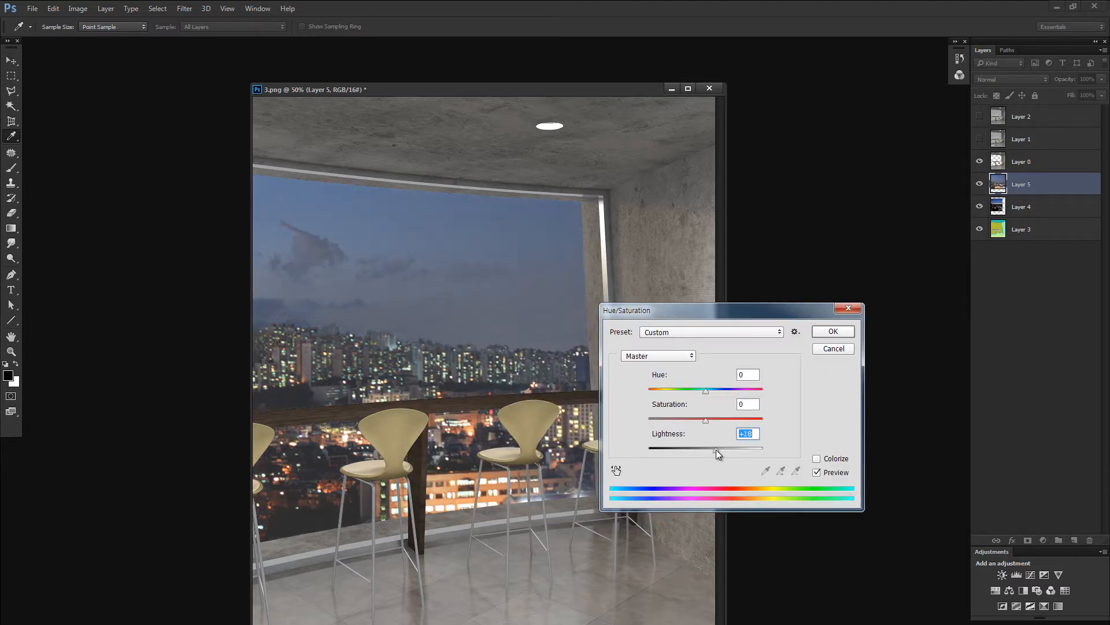
click(831, 332)
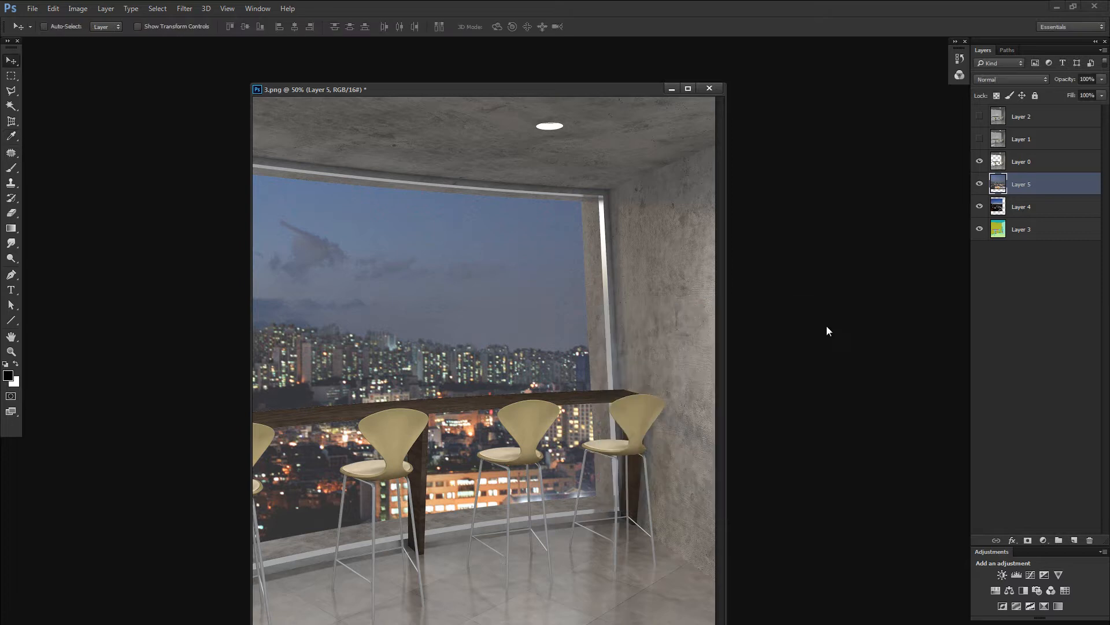
Fine-tune the midtones of the night photo on Layer 5 with Color Balance, adjusting the cyan–red and yellow–blue levels
key(ctrl+b)
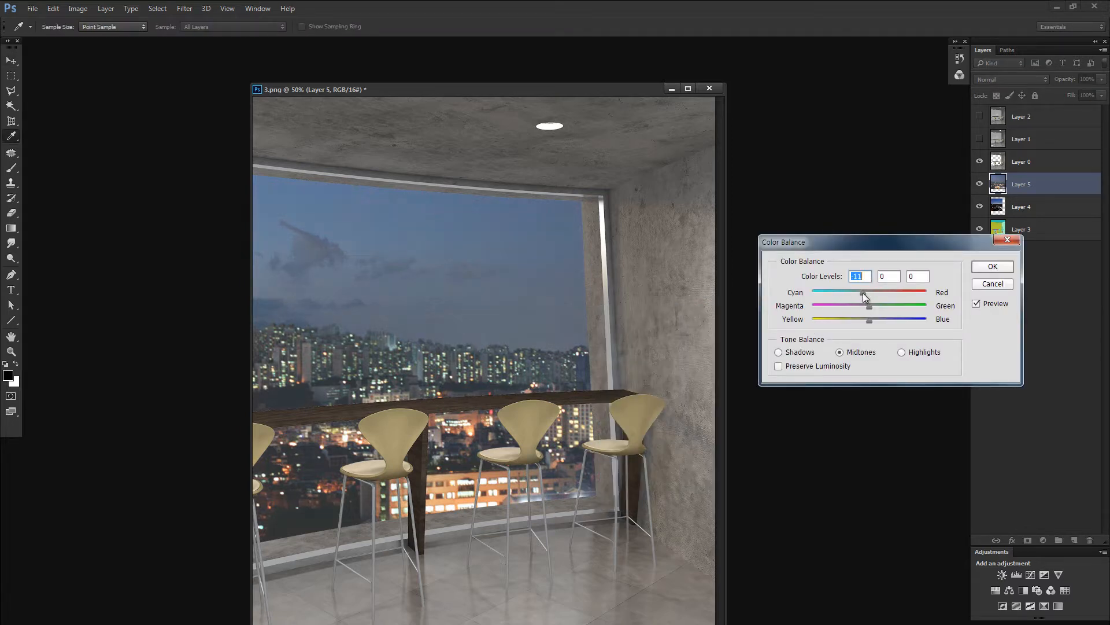
mouse_move(872, 321)
mouse_down()
mouse_move(881, 318)
mouse_move(871, 321)
mouse_up()
click(983, 268)
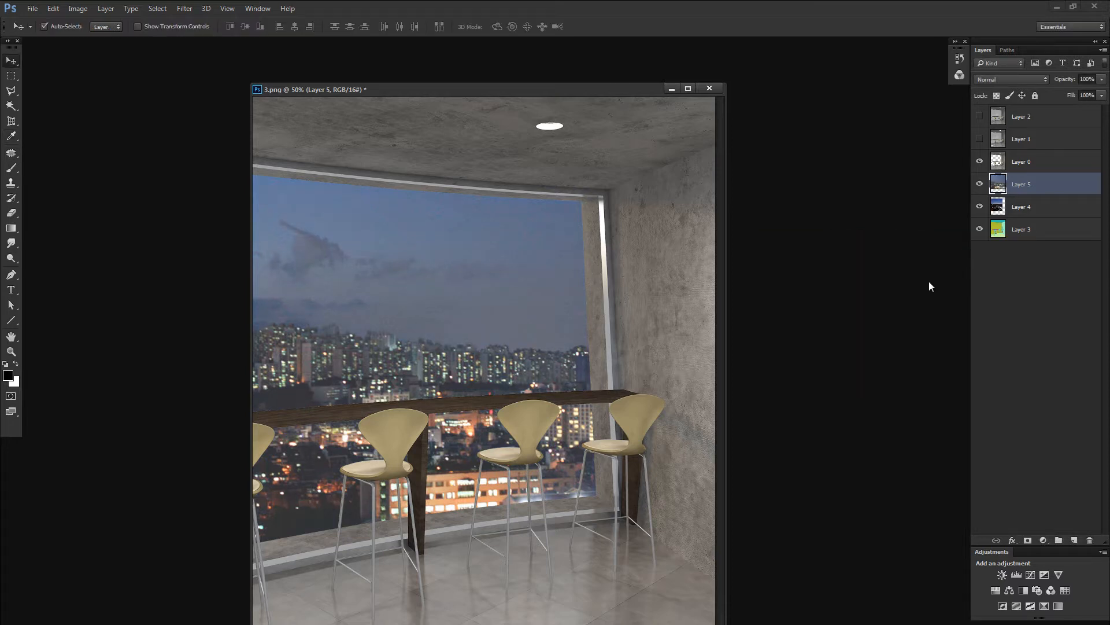
key(ctrl+minus)
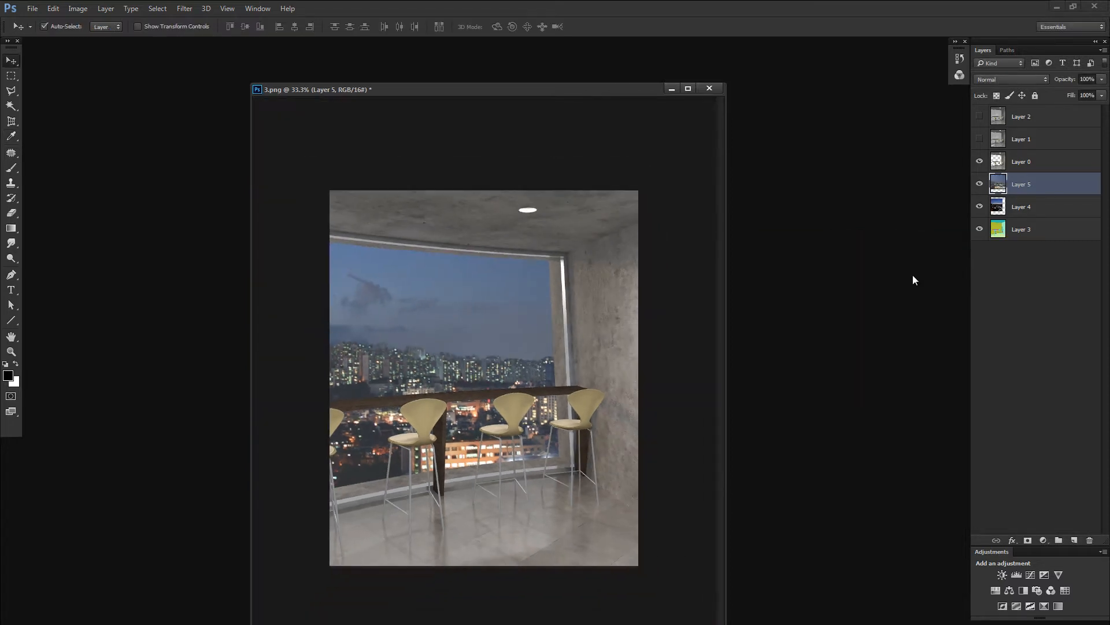
Compare the Layer 0, Layer 1 and Layer 2 render passes one at a time, and leave only the colour ID Layer 3 visible
alt+click(980, 162)
alt+click(980, 161)
alt+click(979, 139)
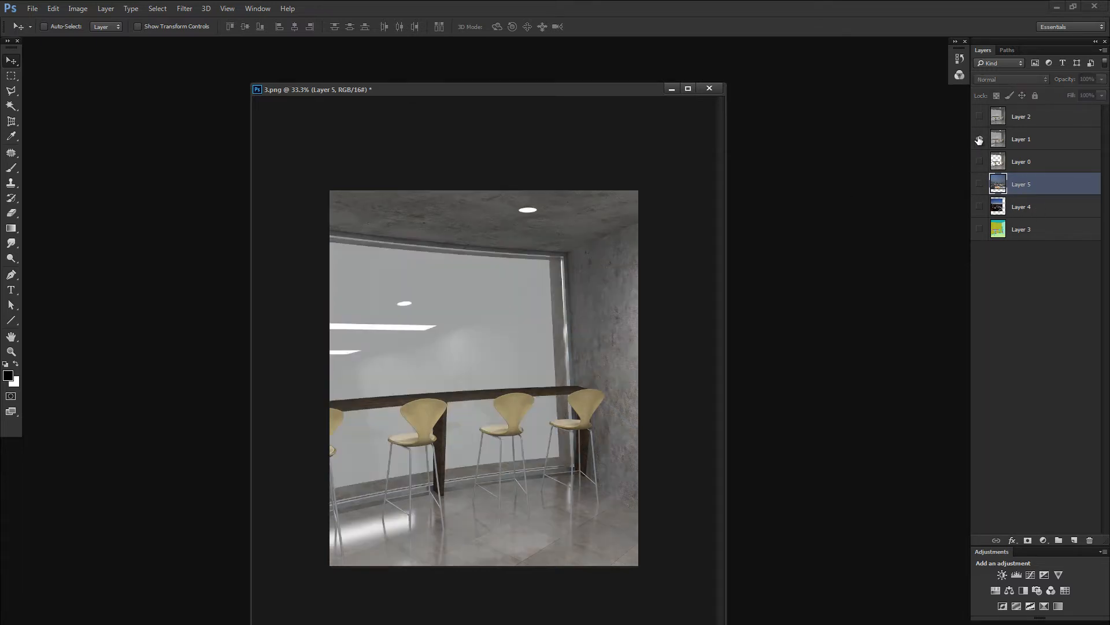
alt+click(979, 140)
alt+click(980, 117)
alt+click(981, 117)
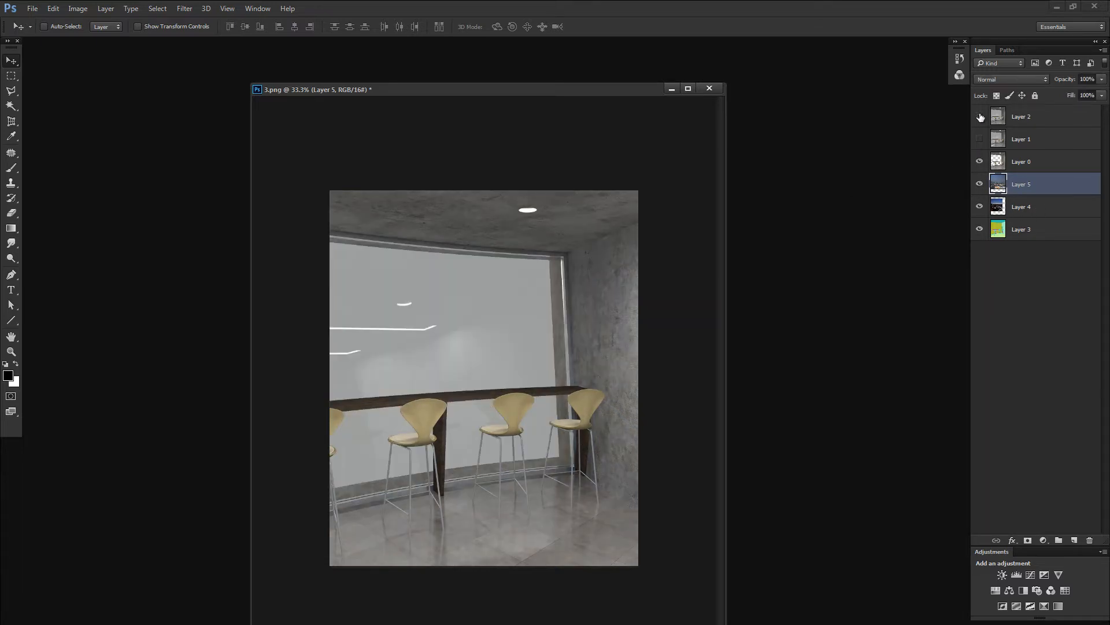
alt+click(980, 117)
alt+click(981, 118)
alt+click(980, 117)
alt+click(981, 140)
alt+click(982, 139)
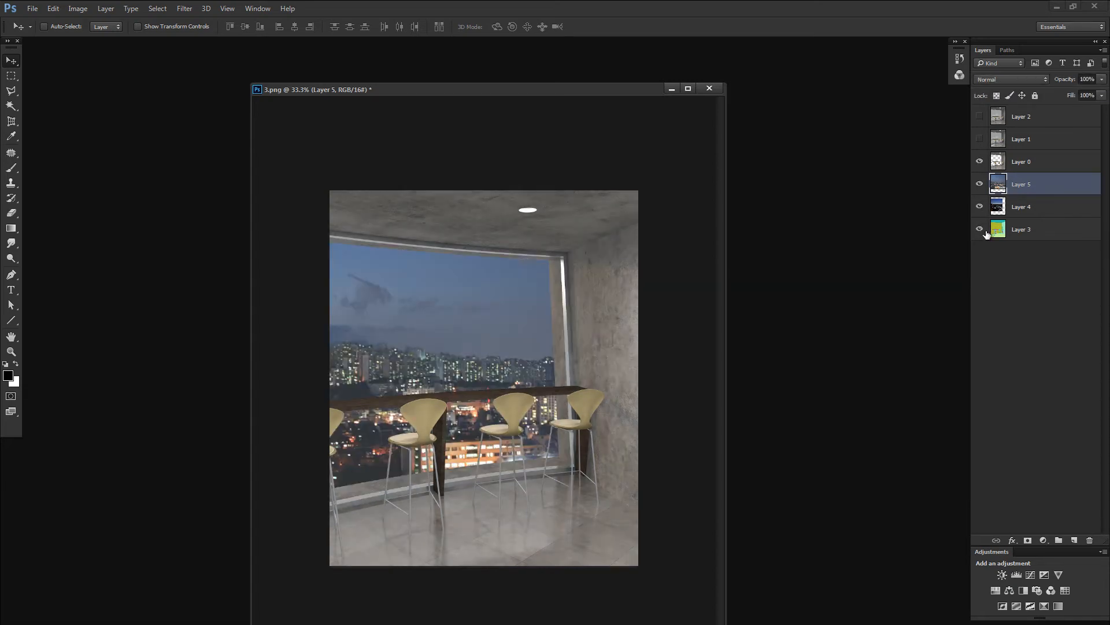
alt+click(979, 229)
Try selecting the yellow-green window areas piece by piece with the Magic Wand, and clear the selection
key(w)
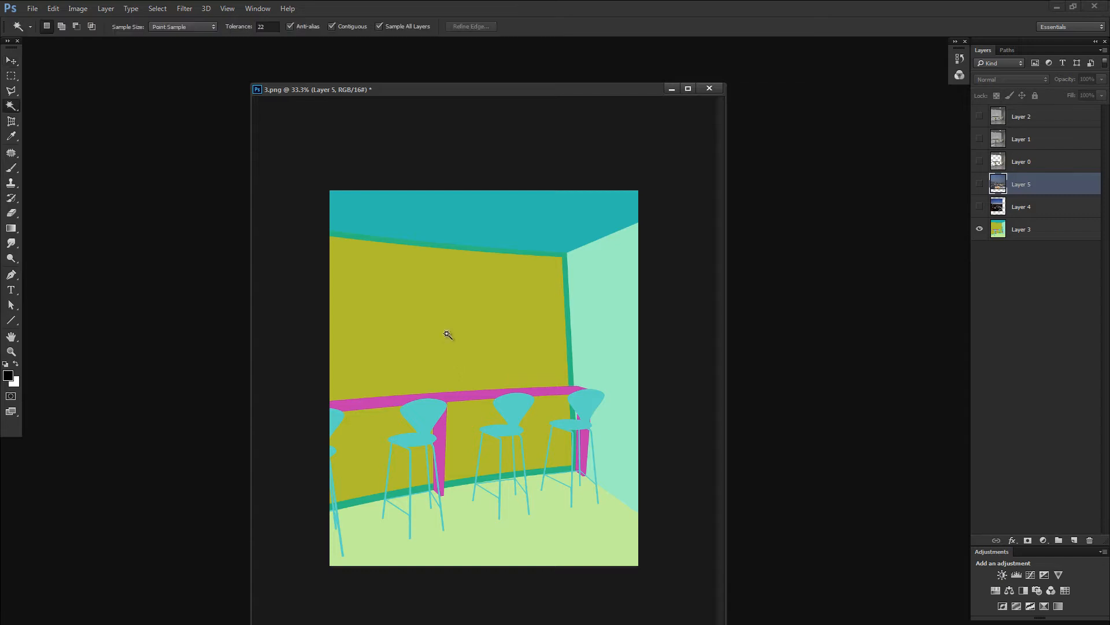
click(446, 333)
shift+click(395, 470)
shift+click(399, 470)
shift+click(421, 467)
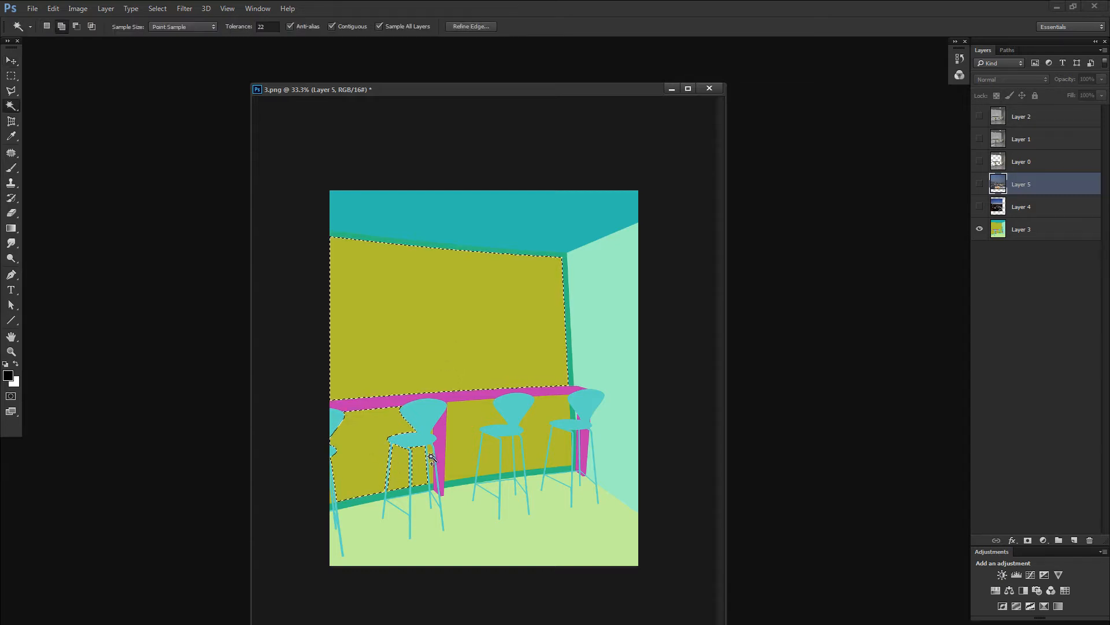
shift+click(430, 459)
shift+click(459, 437)
shift+click(490, 453)
shift+click(511, 449)
shift+click(519, 448)
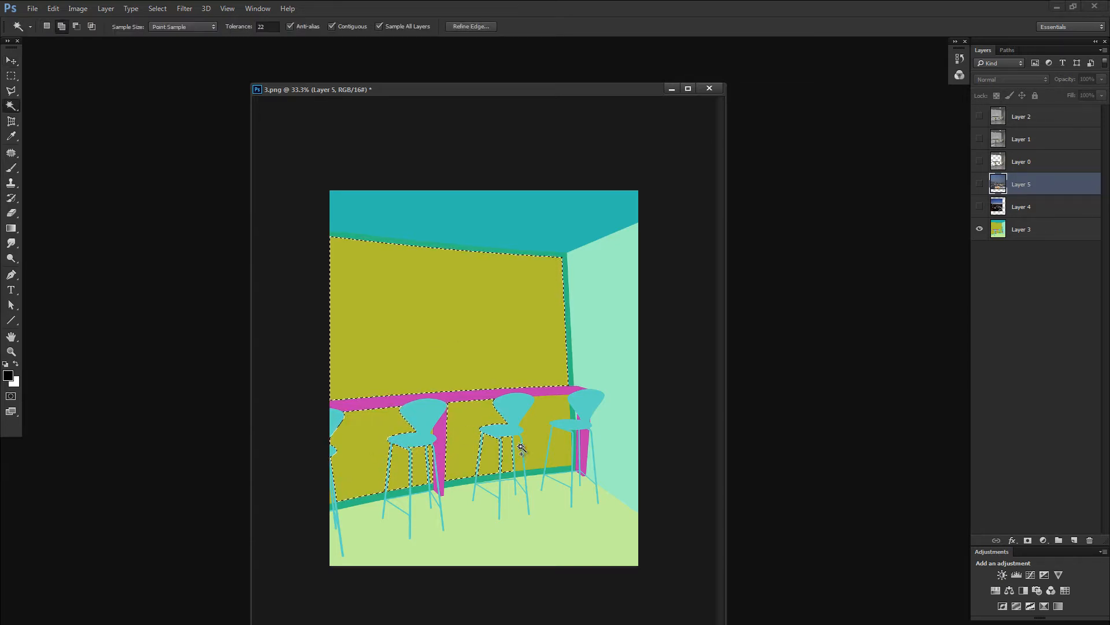
shift+click(539, 439)
shift+click(563, 446)
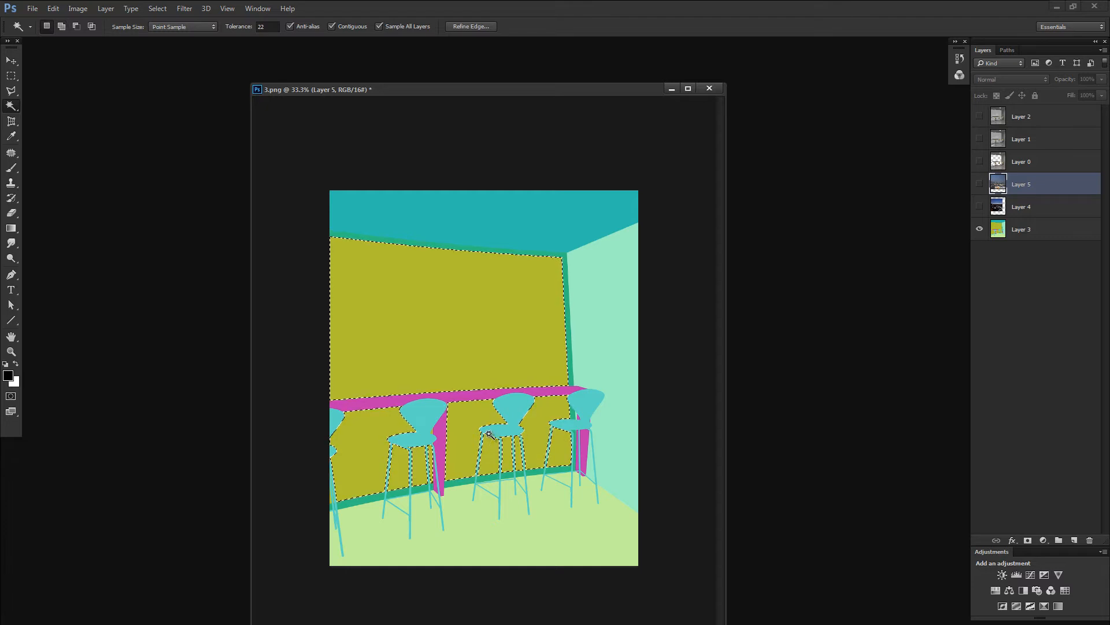
key(ctrl+d)
Select all yellow-green window areas of the colour ID layer with Color Range, sampling the window colour and lowering the fuzziness
key(alt+s)
key(c)
click(427, 293)
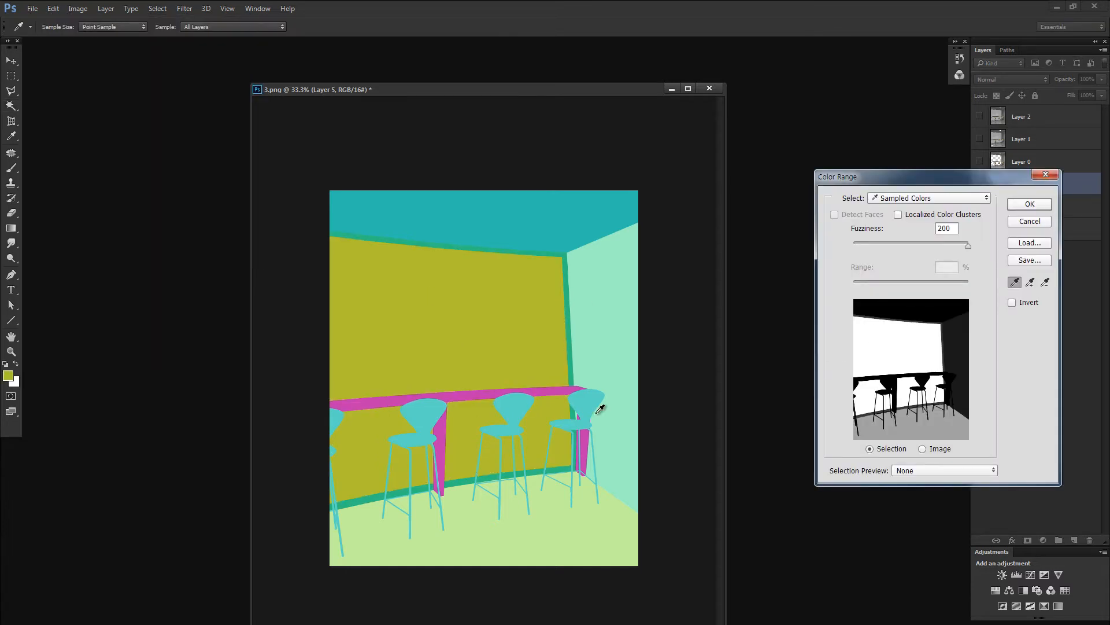
drag(970, 250, 911, 253)
click(1030, 206)
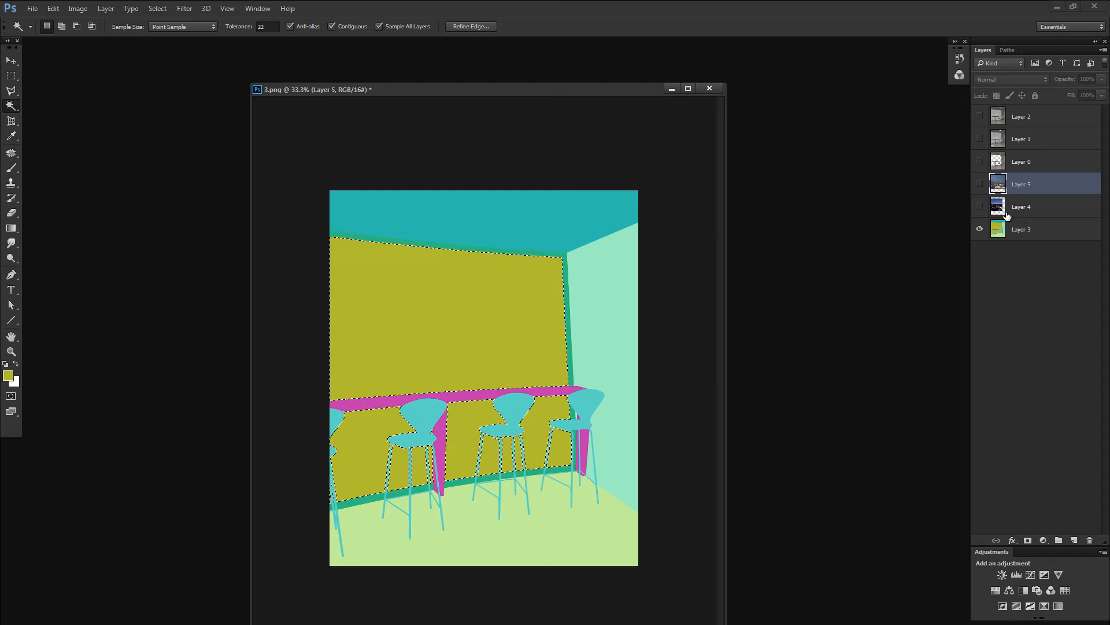
Make every layer visible and move Layer 2 and Layer 1 beneath the colour ID Layer 3, with Layer 0 selected
drag(979, 207, 1015, 272)
click(1006, 139)
shift+click(1018, 117)
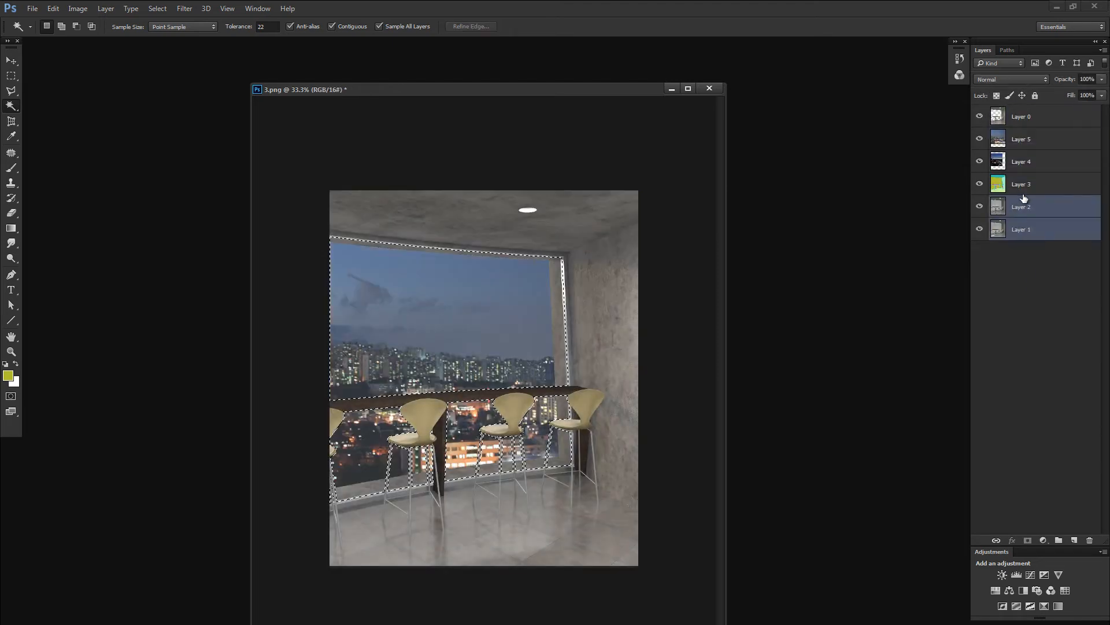
click(1001, 140)
click(993, 118)
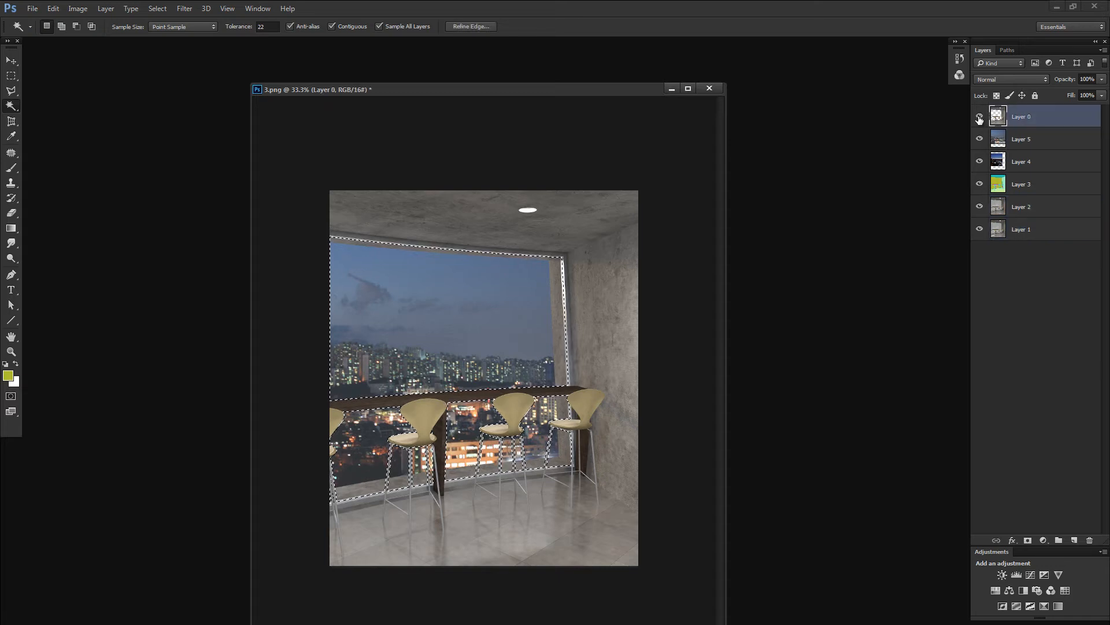
alt+click(979, 117)
alt+click(979, 119)
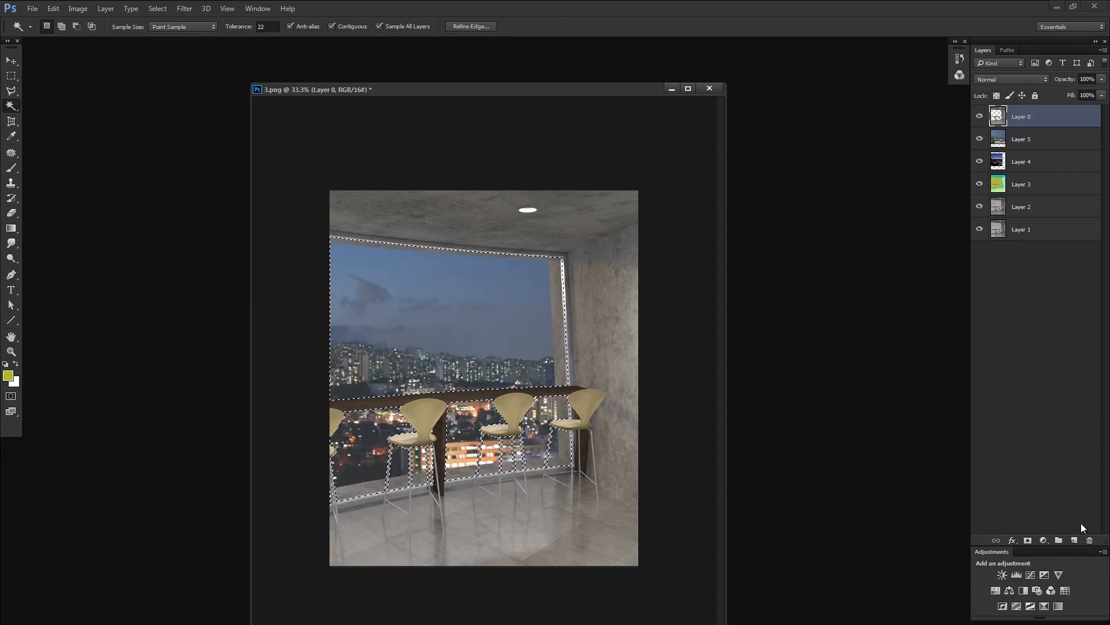
Fill the window selection with a pale light blue on a new layer above Layer 0, and clear the selection
click(1074, 540)
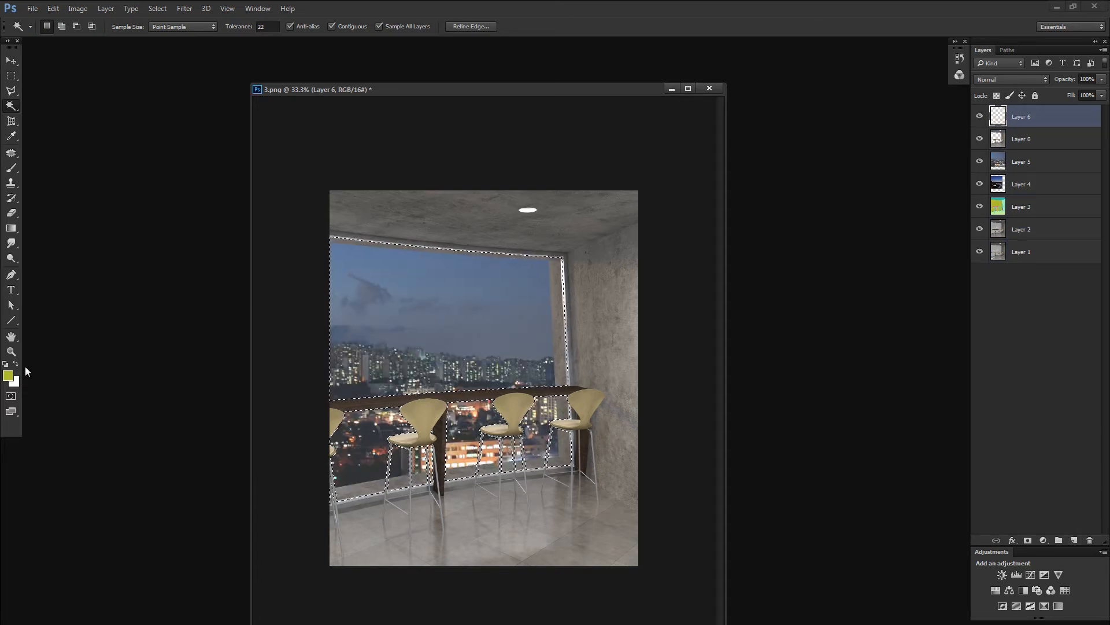
click(8, 376)
click(821, 155)
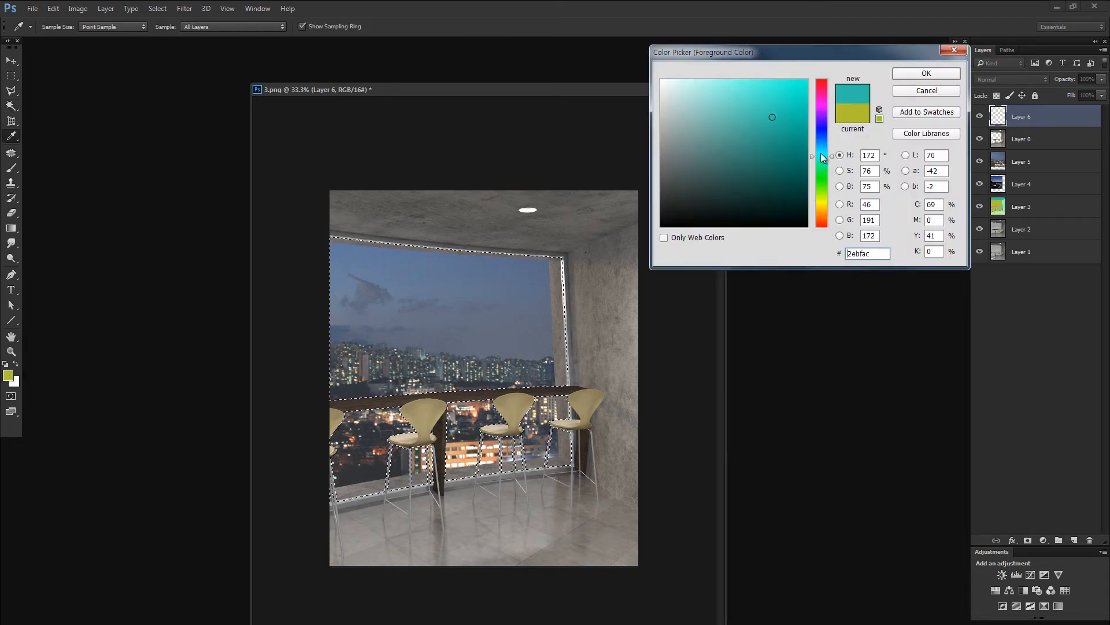
mouse_move(704, 108)
mouse_down()
mouse_move(704, 90)
mouse_move(693, 118)
mouse_up()
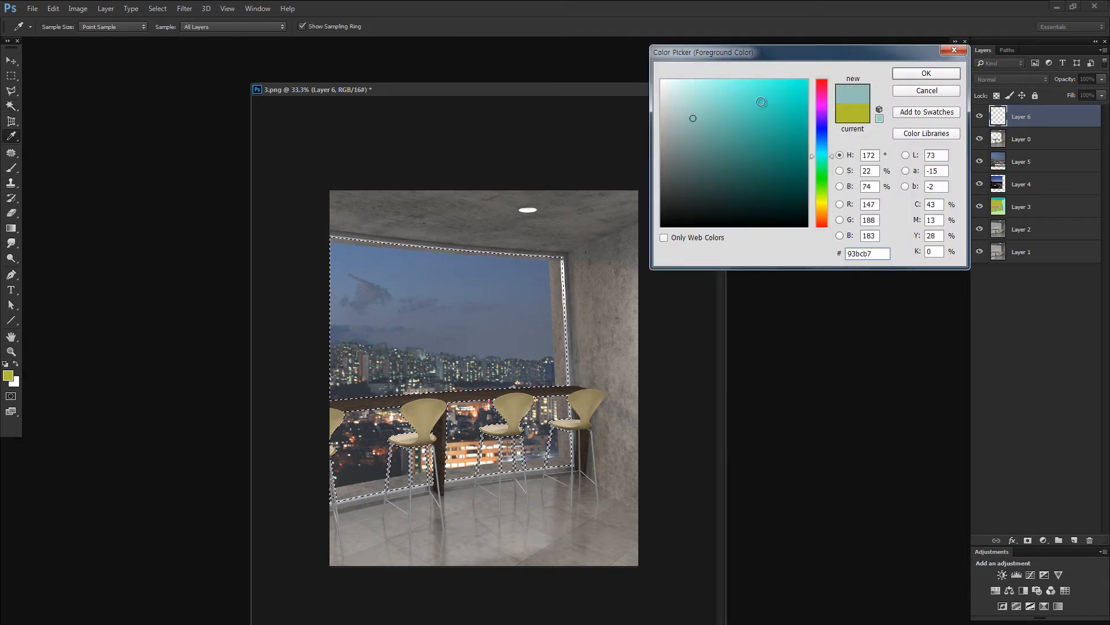
drag(820, 160, 824, 150)
drag(688, 103, 690, 97)
click(925, 74)
key(w)
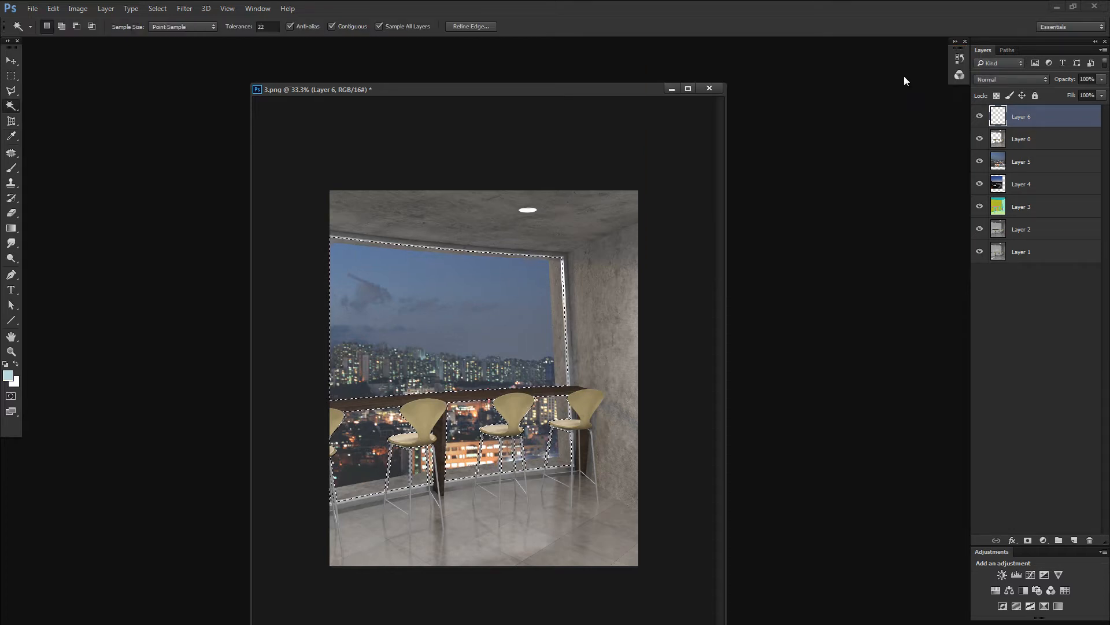
key(alt+BackSpace)
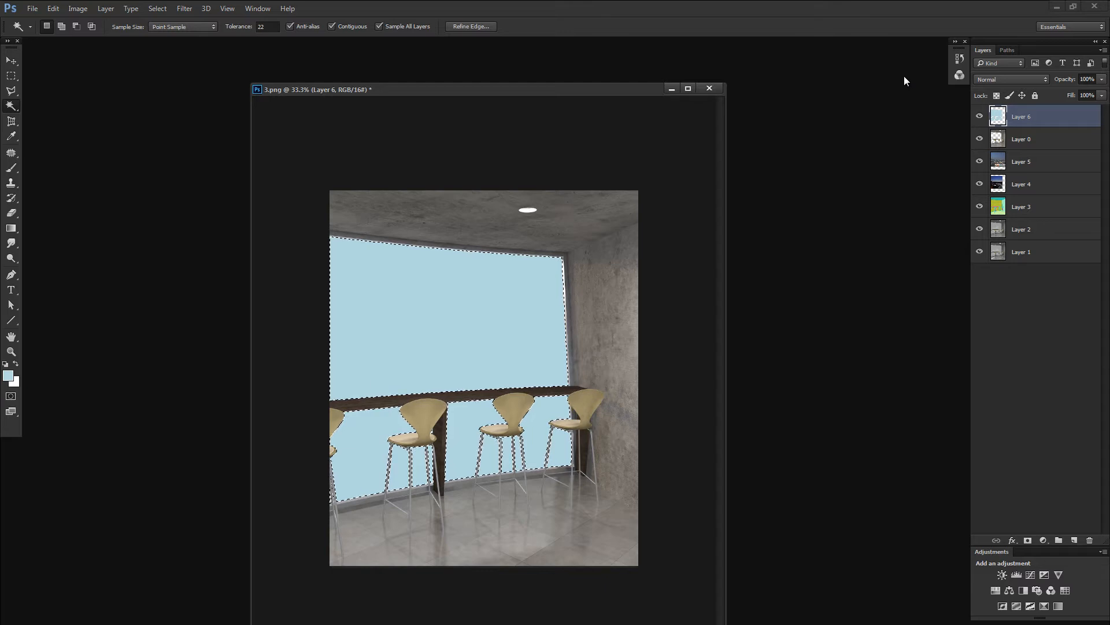
key(ctrl+d)
Examine the upper window corner up close, comparing the composite with and without the light blue Layer 6
key(z)
drag(577, 289, 634, 273)
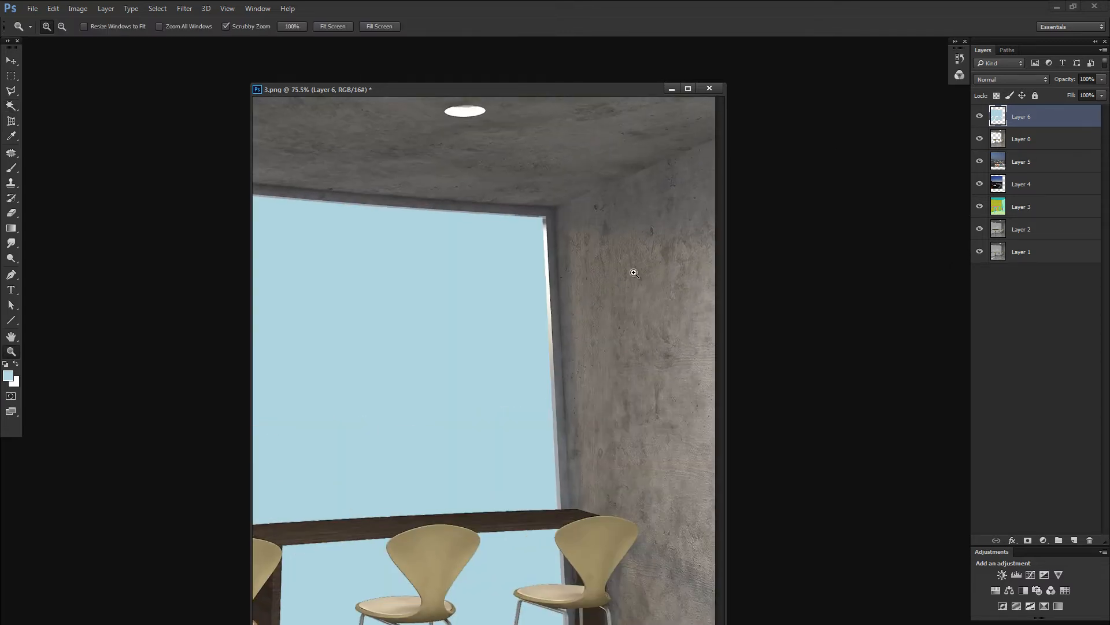
drag(554, 256, 613, 241)
click(979, 116)
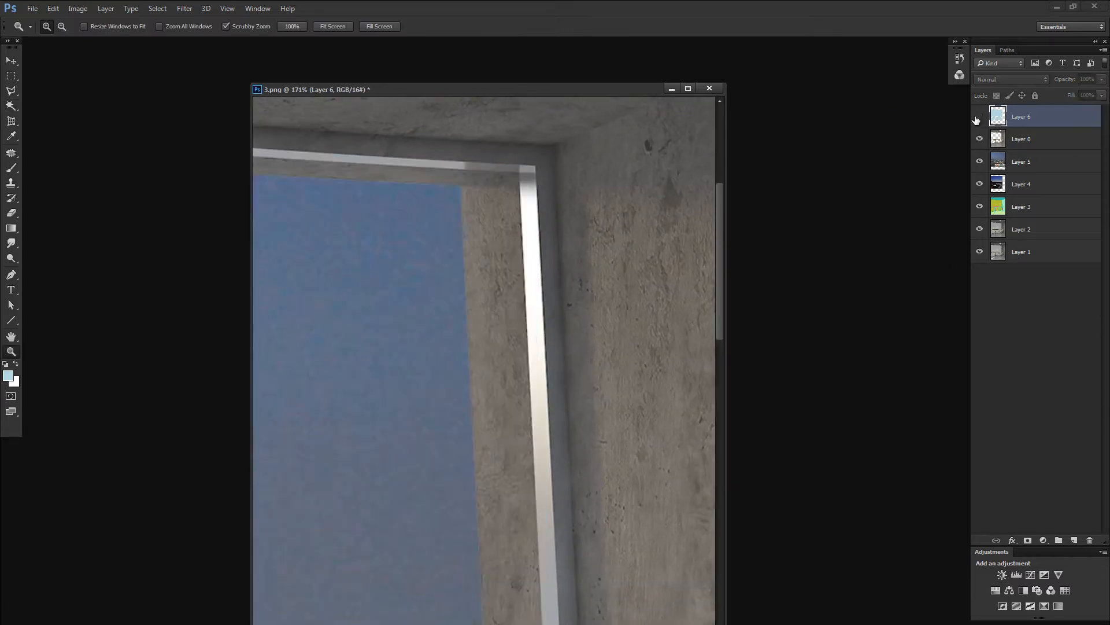
click(979, 117)
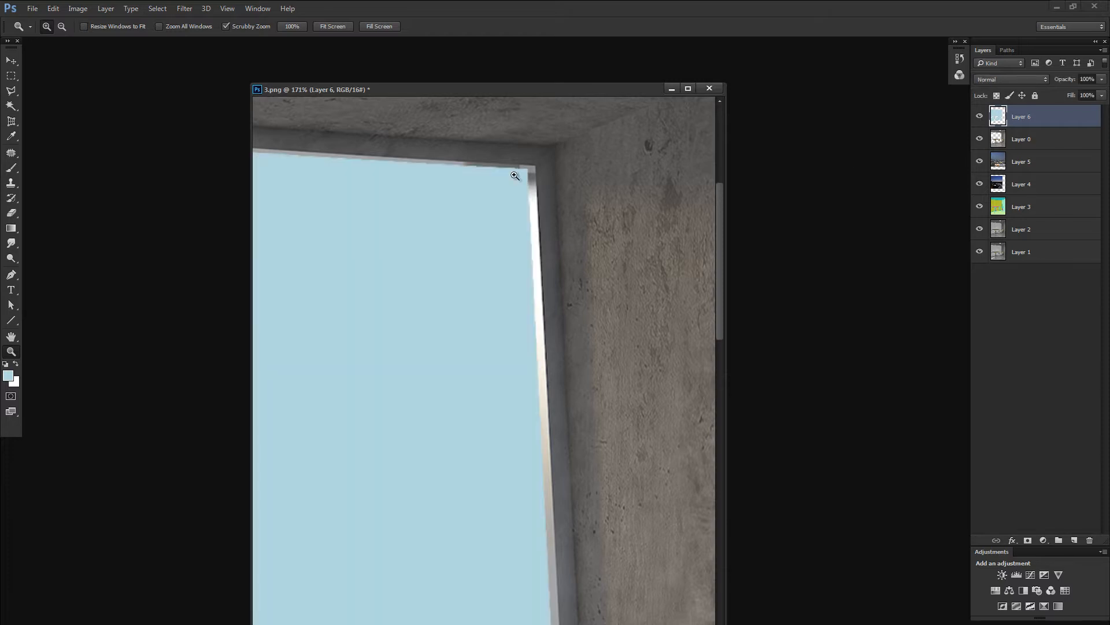
click(980, 117)
drag(524, 170, 585, 155)
click(979, 116)
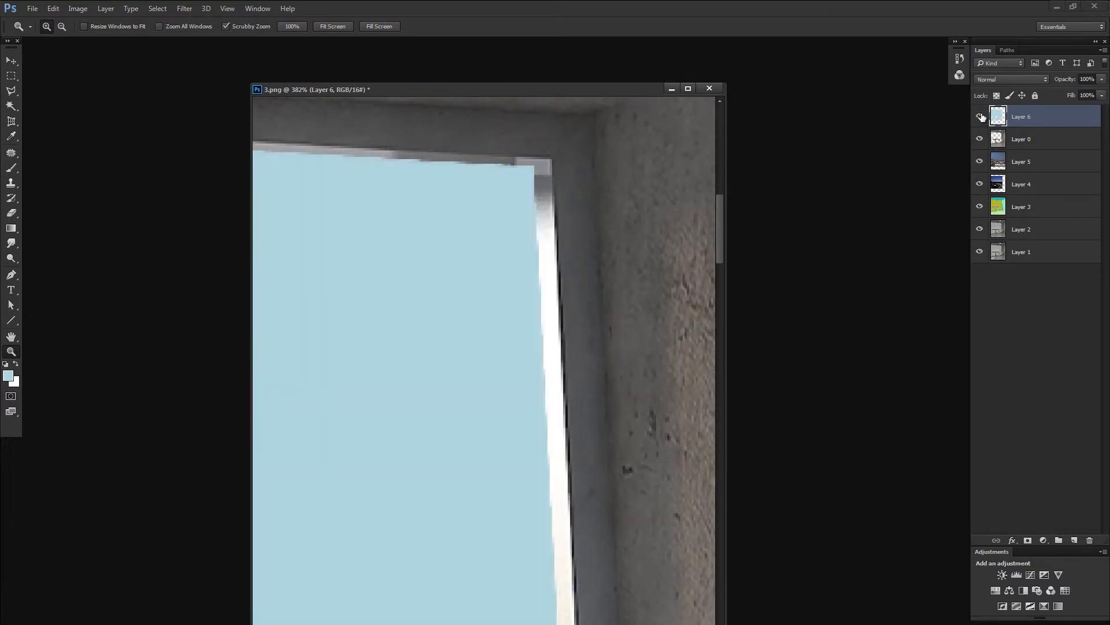
click(979, 117)
click(980, 117)
key(ctrl+minus)
key(ctrl+minus)
key(ctrl+minus)
key(ctrl+minus)
key(ctrl+minus)
key(ctrl+minus)
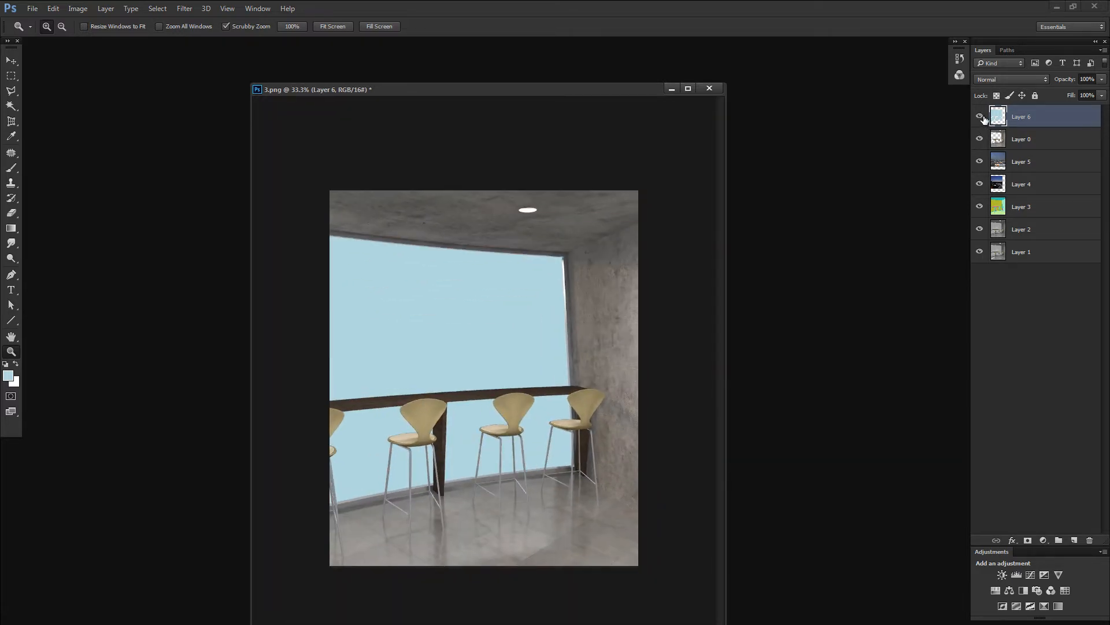
click(980, 117)
click(980, 117)
Reduce the opacity of the light blue glass Layer 6 to 23%
key(v)
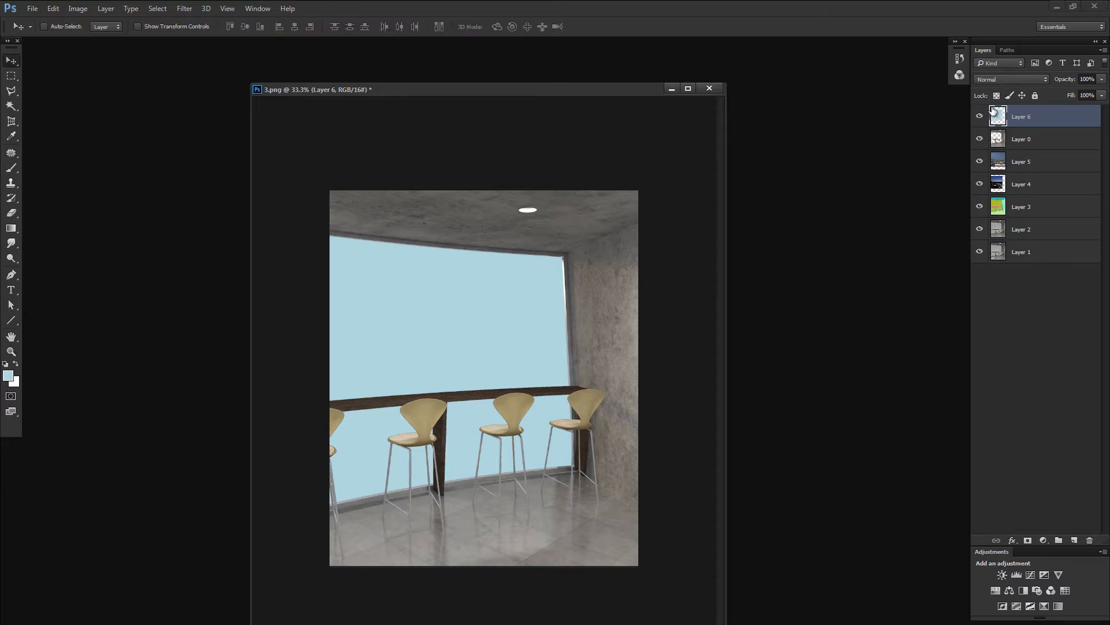
key(4)
key(3)
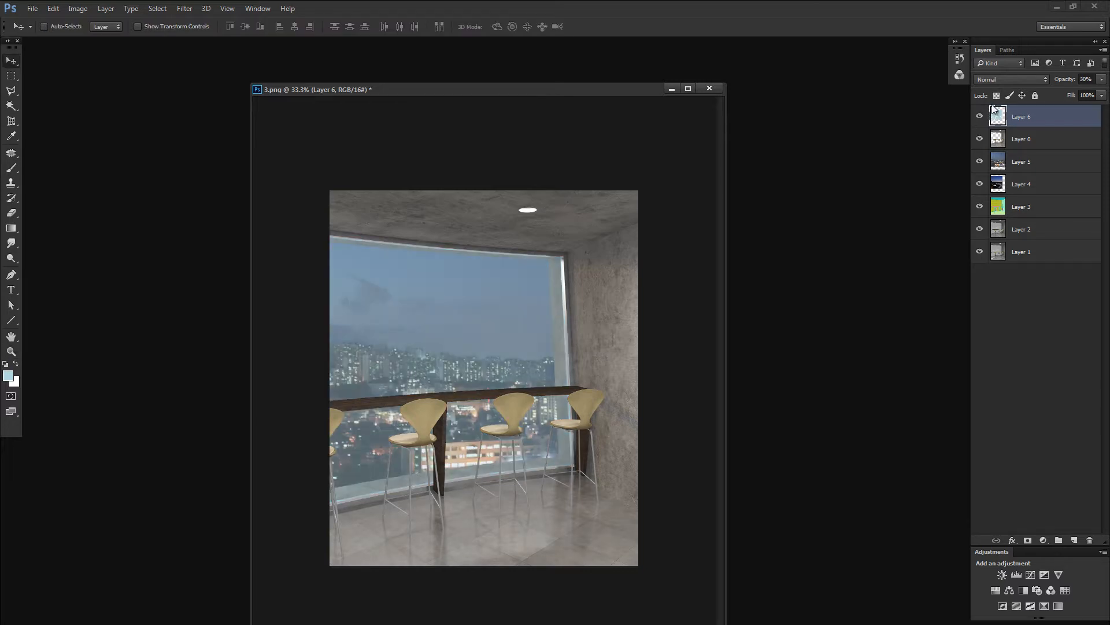
key(2)
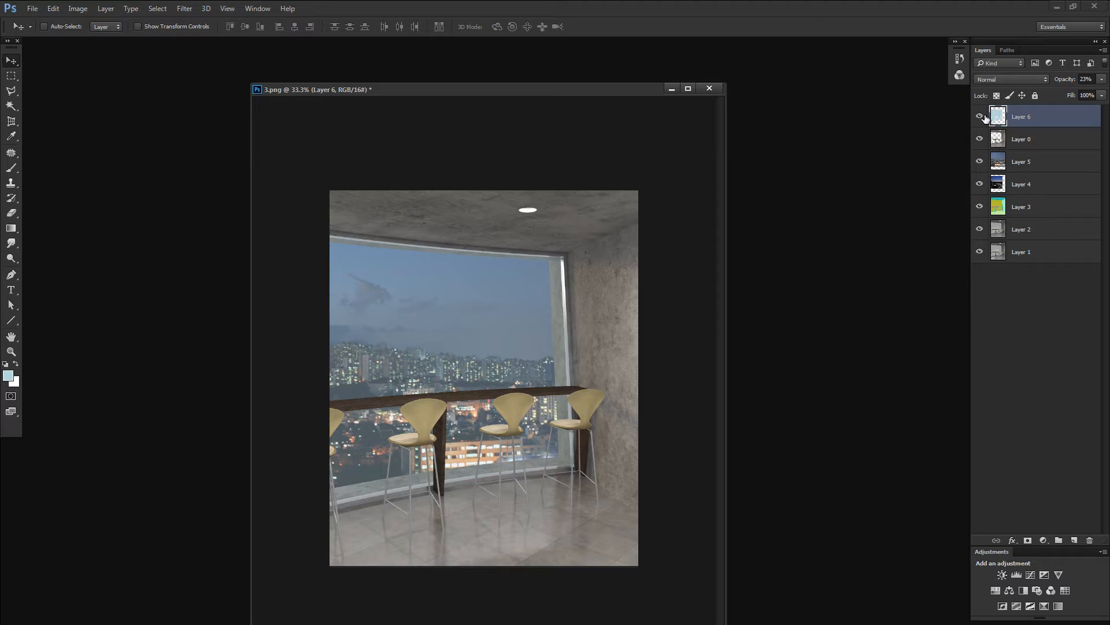
Load the outline of Layer 6 as a selection and stroke it 2 px wide in white, positioned inside
key(z)
drag(573, 260, 711, 261)
drag(485, 247, 571, 248)
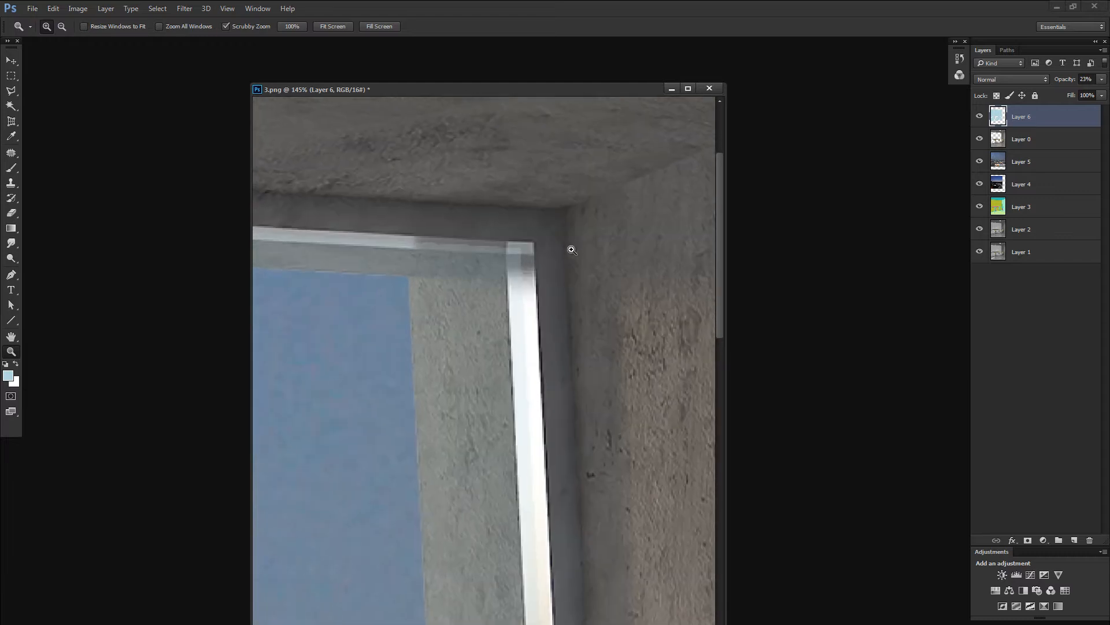
ctrl+click(995, 120)
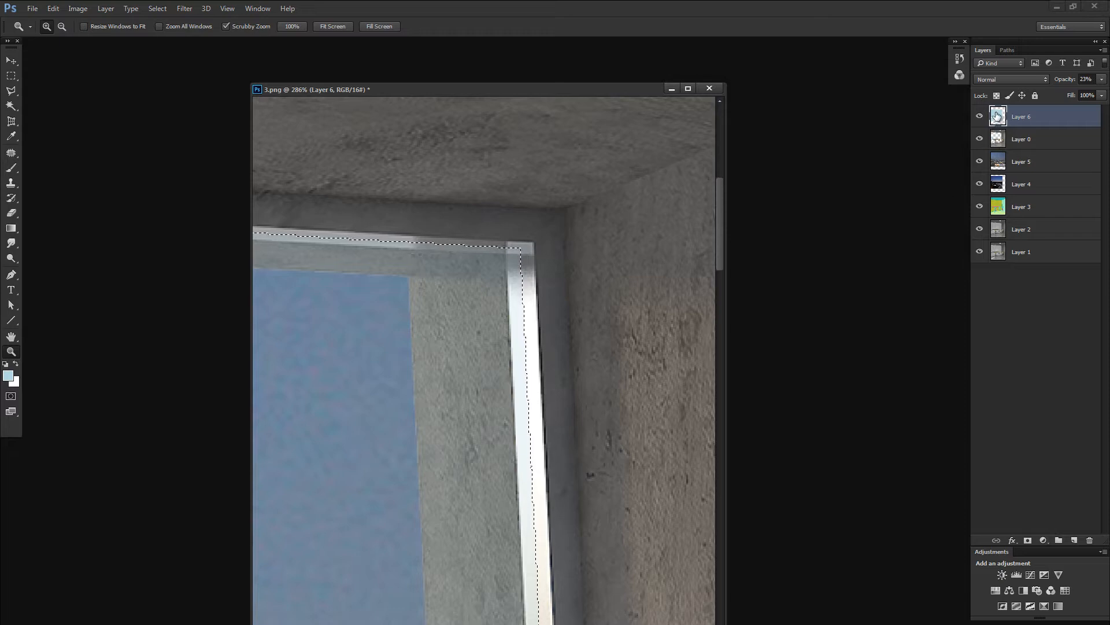
key(alt+e)
key(s)
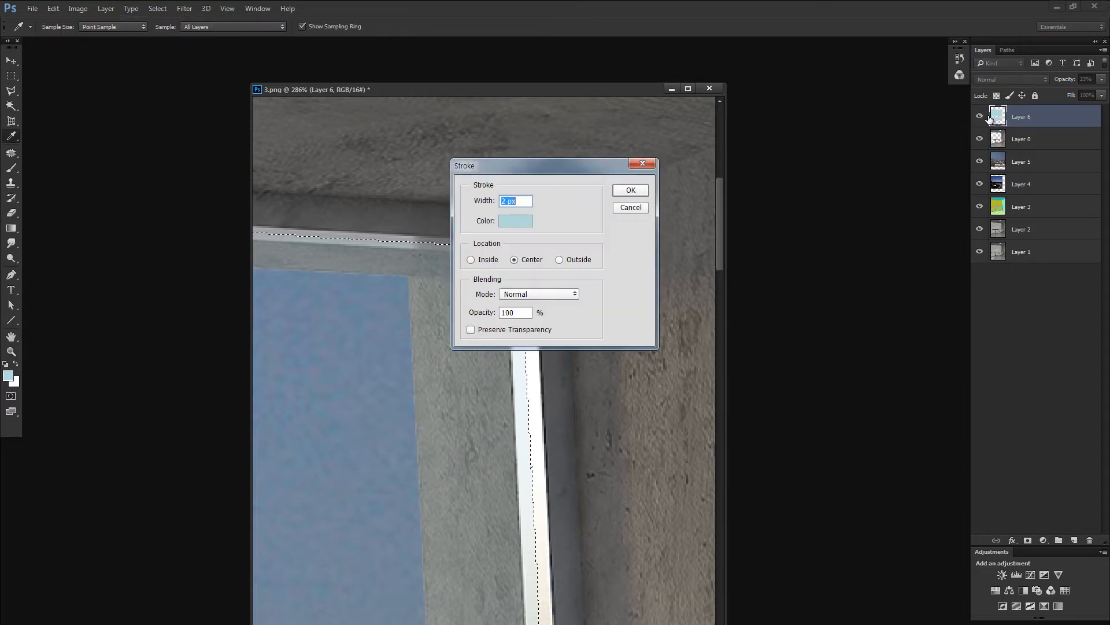
click(471, 259)
click(516, 220)
click(662, 81)
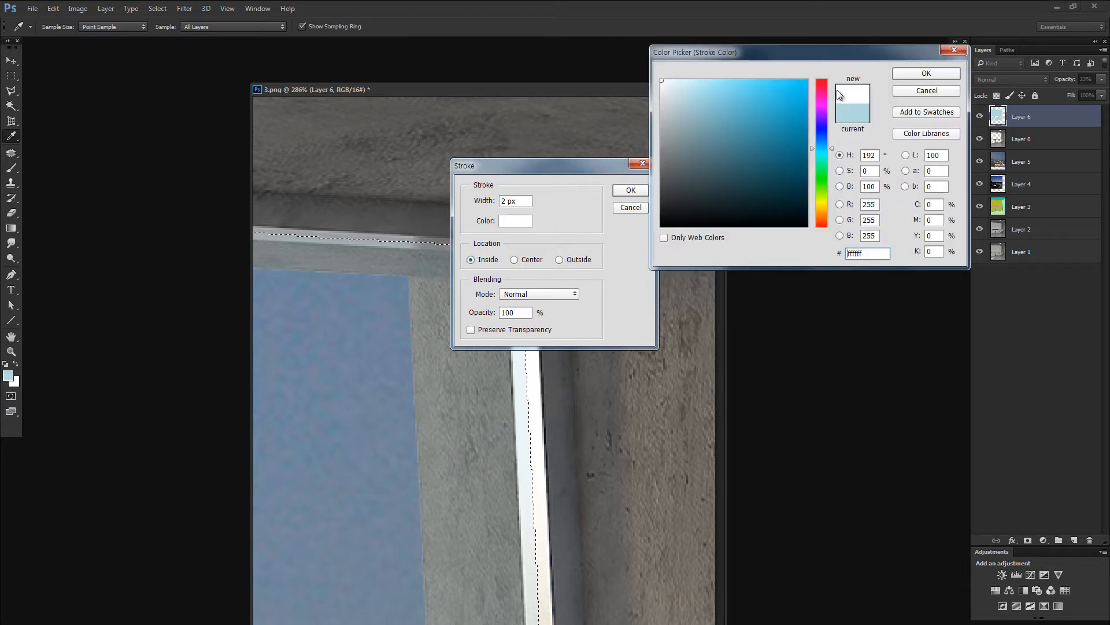
click(899, 75)
click(630, 190)
key(z)
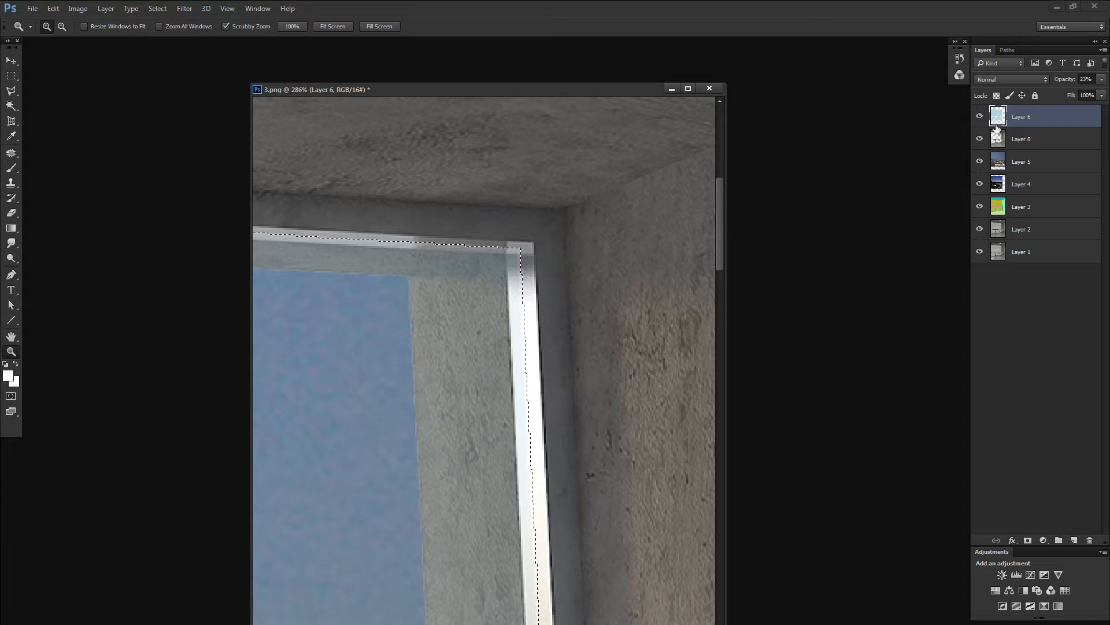
Stroke the glass selection 2 px white inside on a new separate layer, and move that layer above Layer 6
ctrl+click(1074, 540)
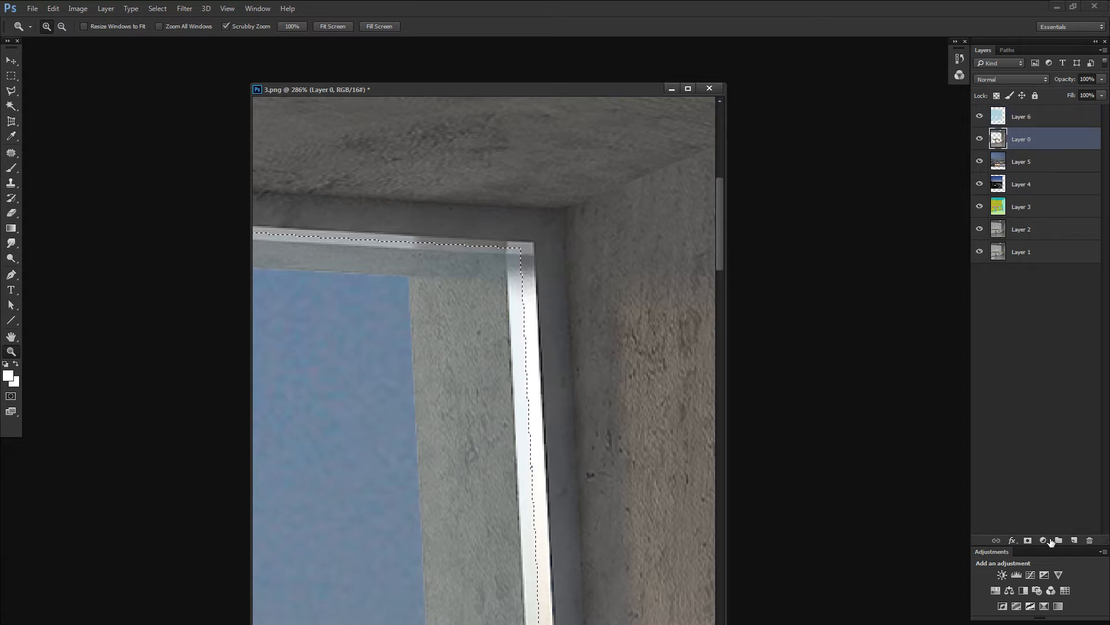
key(alt+e)
key(s)
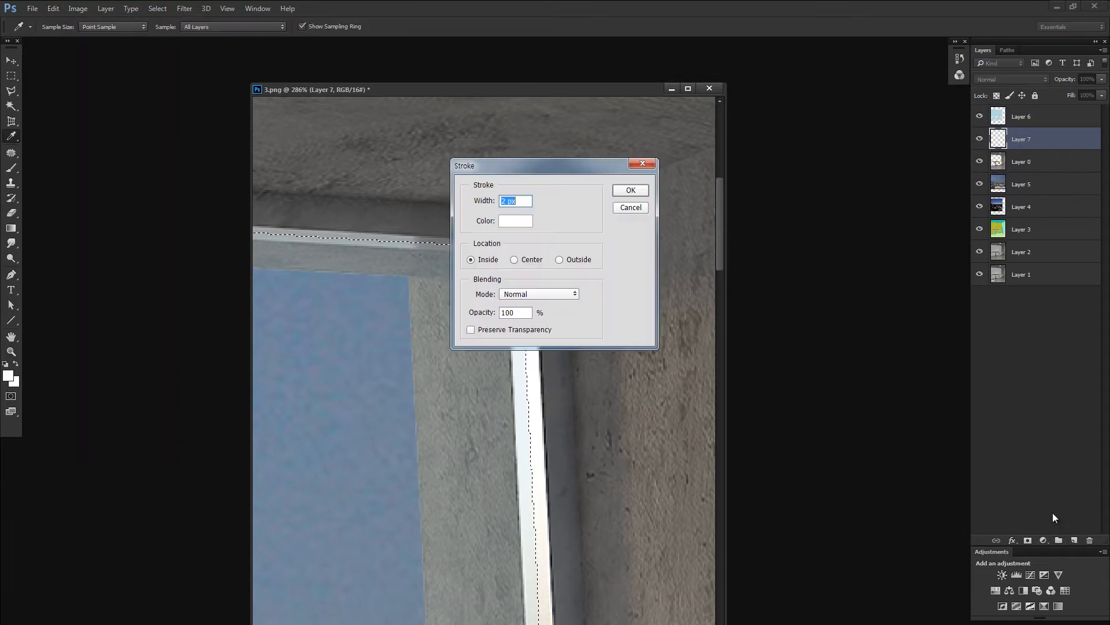
key(Return)
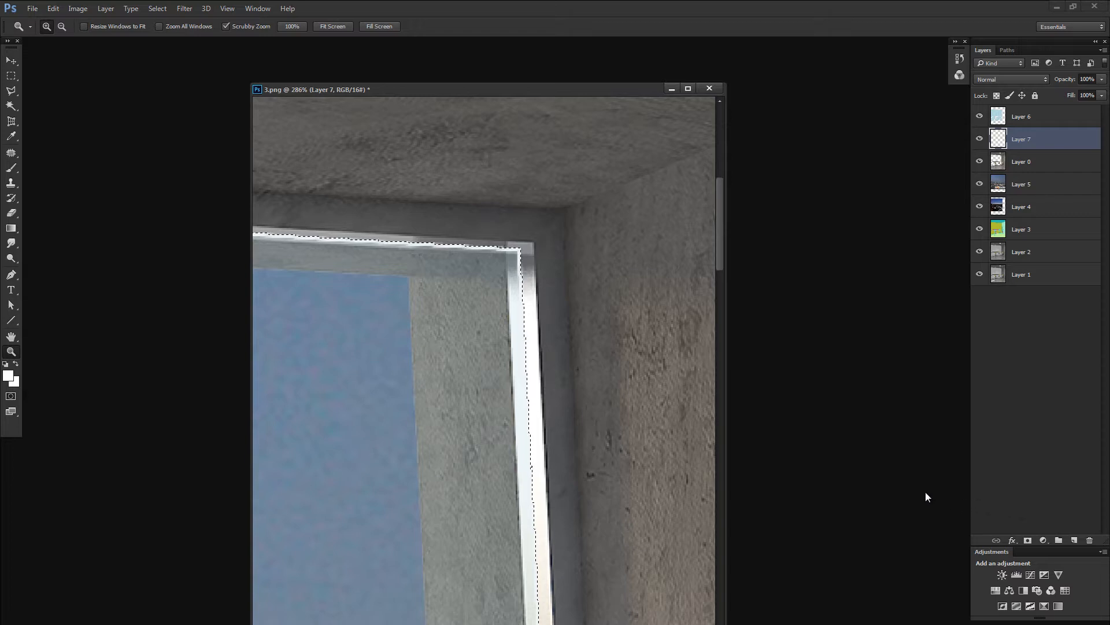
key(ctrl+d)
key(v)
drag(1024, 150, 1022, 108)
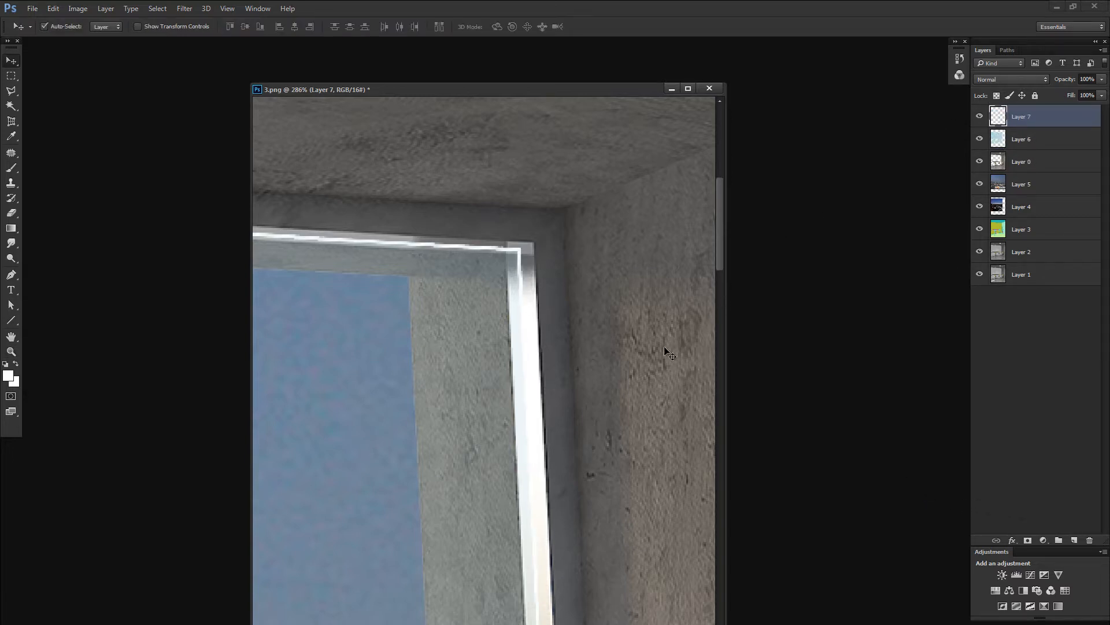
Outline the unwanted white stroke along the window's left edge, the counter and the chairs with the Polygonal Lasso, and delete it from Layer 7
key(ctrl+minus)
key(ctrl+minus)
drag(384, 487, 506, 420)
drag(321, 434, 506, 401)
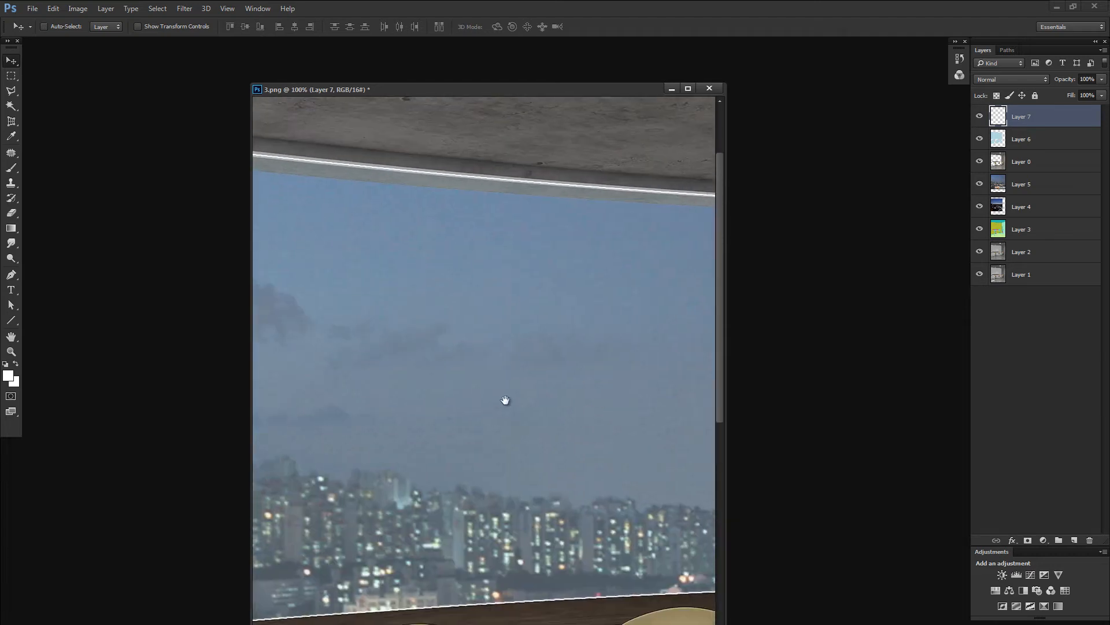
drag(428, 480, 600, 533)
key(z)
drag(310, 192, 561, 305)
key(l)
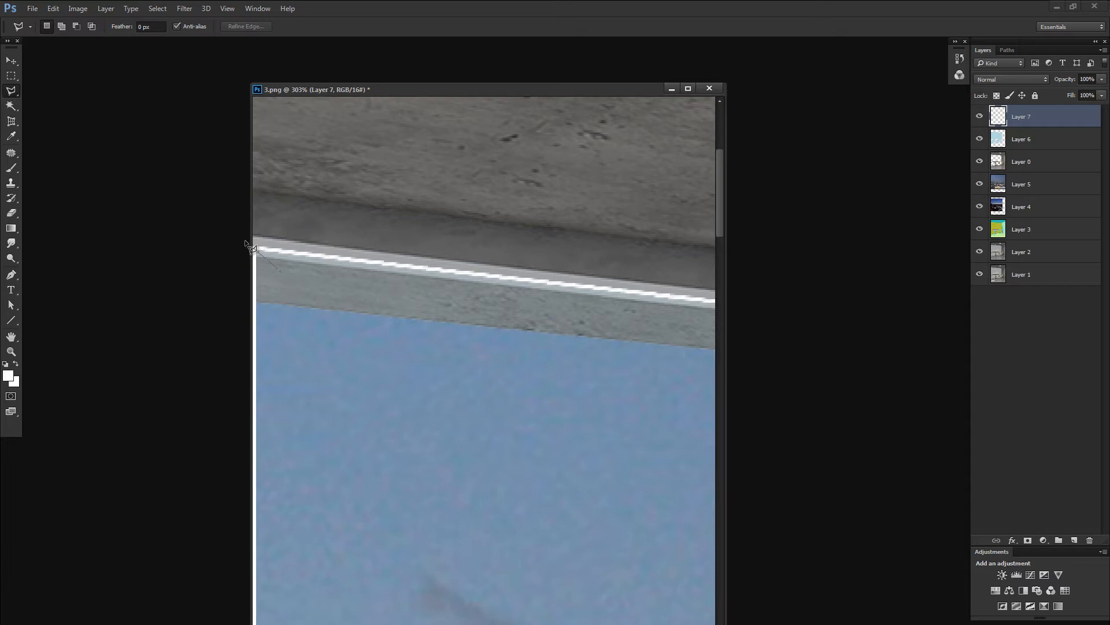
click(258, 249)
click(249, 249)
scroll(175, 495, down, 15)
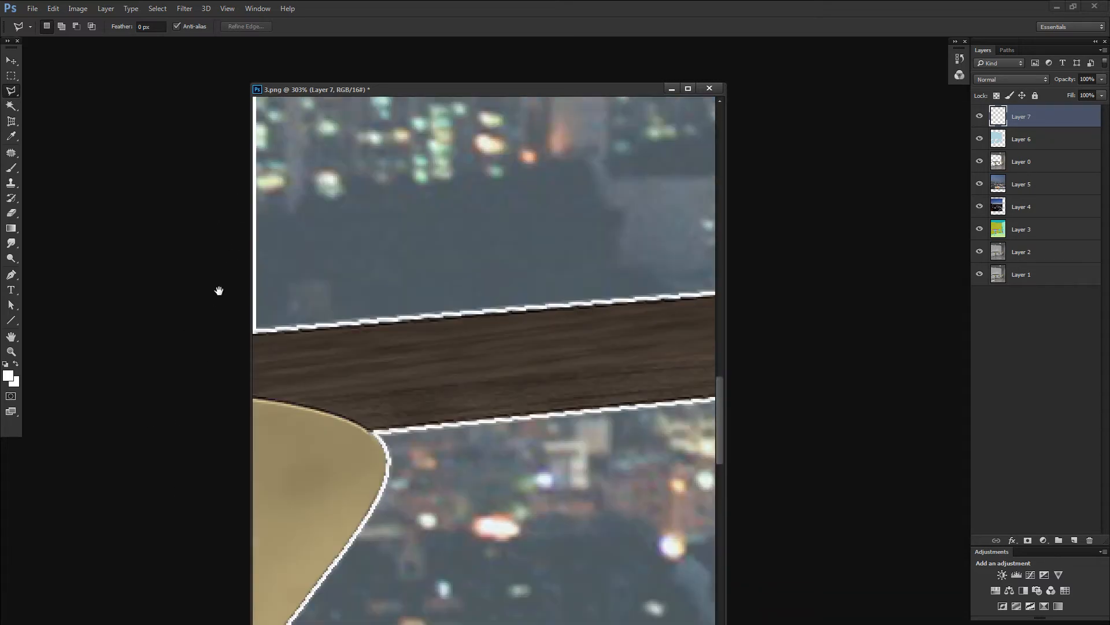
scroll(184, 485, down, 2)
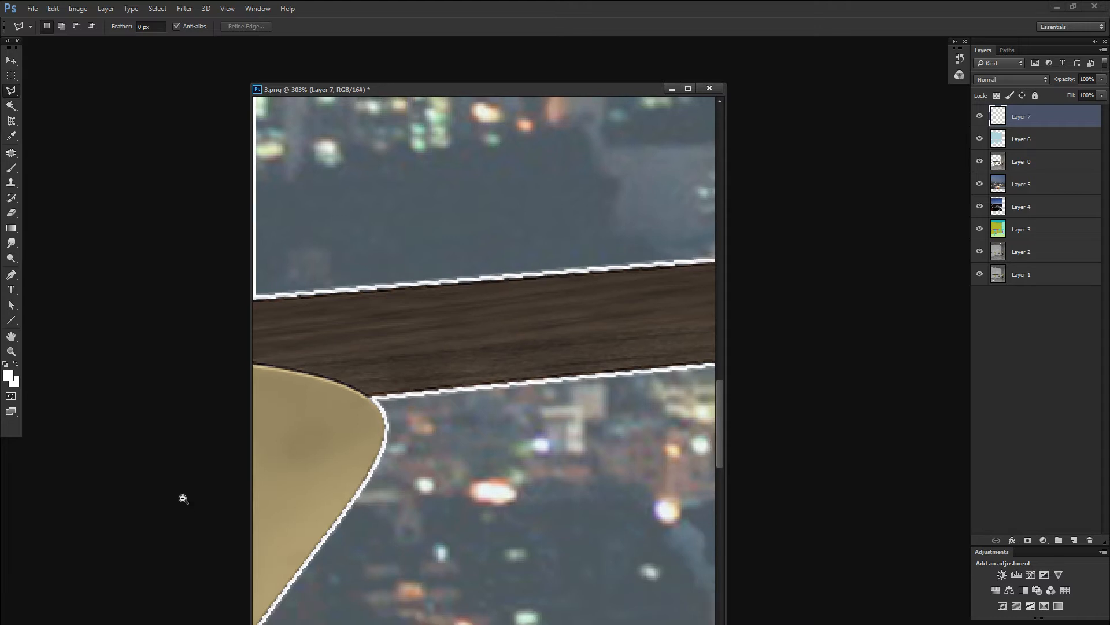
scroll(184, 499, down, 6)
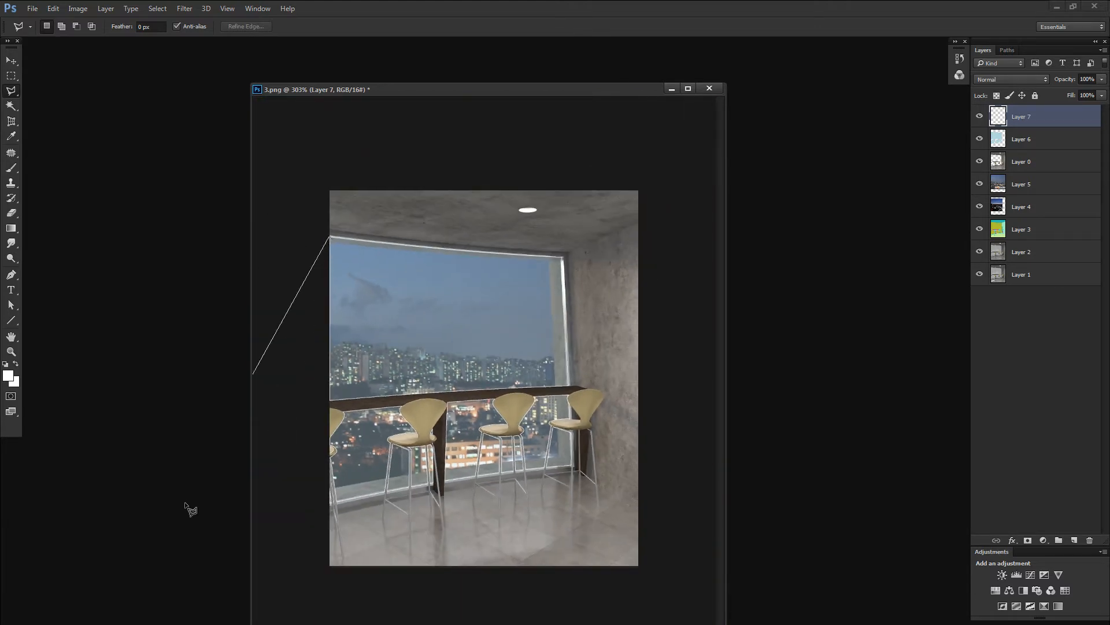
click(197, 564)
click(313, 615)
click(518, 614)
click(585, 569)
click(603, 504)
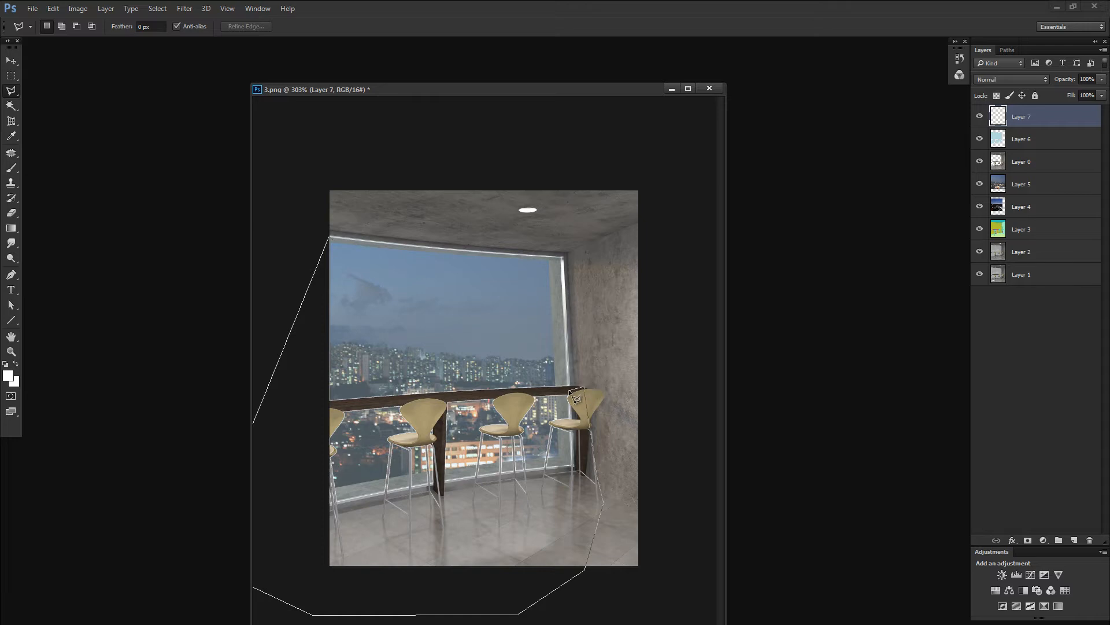
key(Escape)
key(ctrl+d)
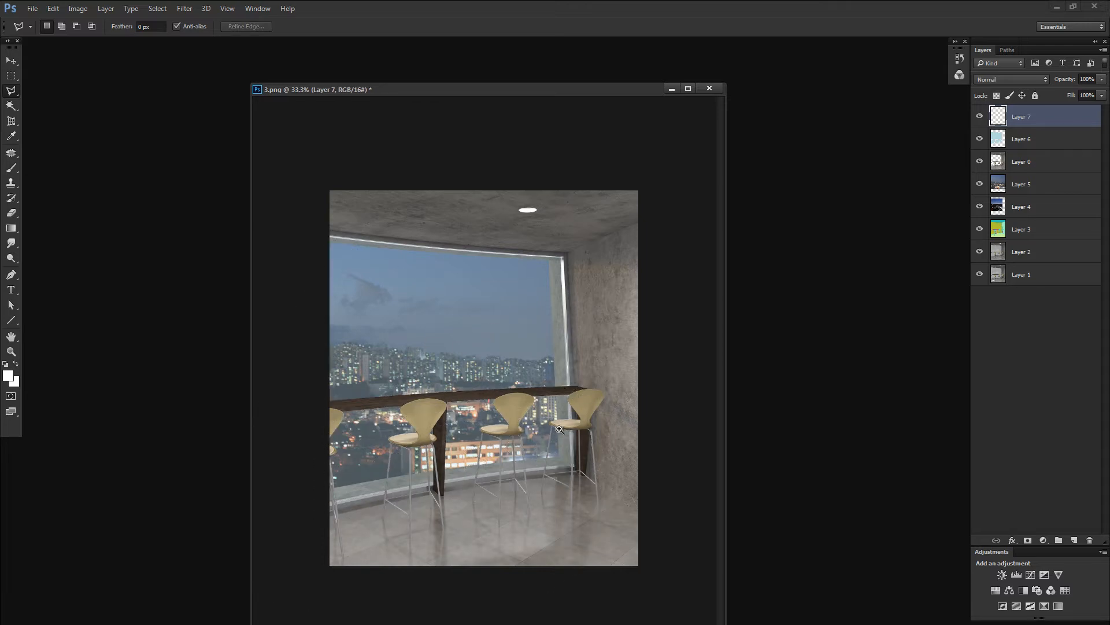
Lasso the leftover white stroke fragment just above the counter near the window frame and delete it from Layer 7
key(z)
drag(580, 388, 665, 381)
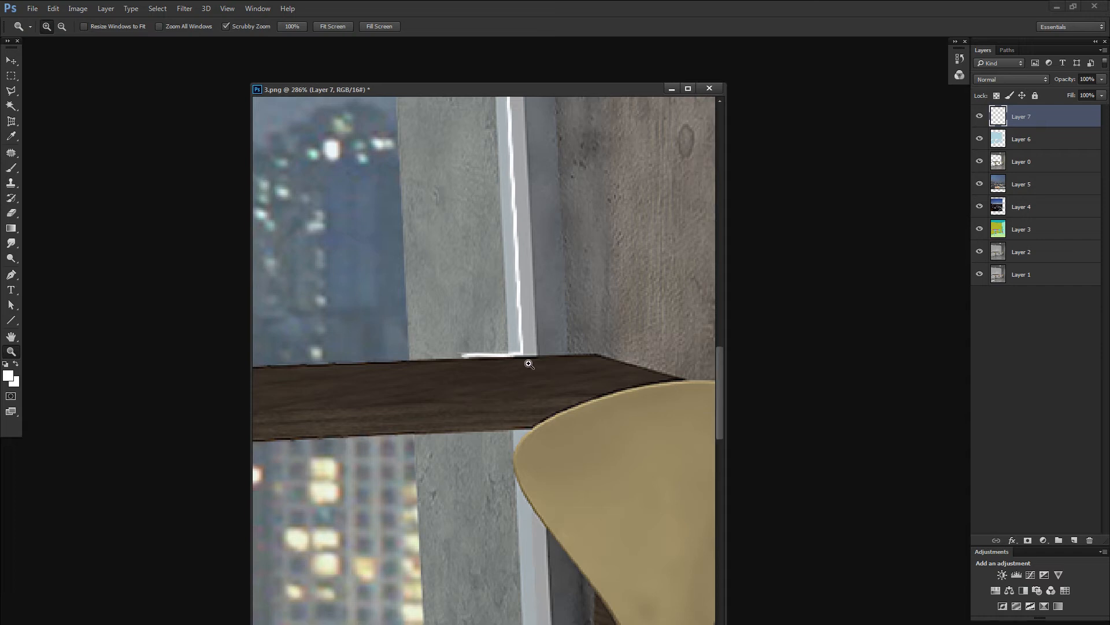
key(l)
click(368, 339)
click(457, 341)
click(519, 350)
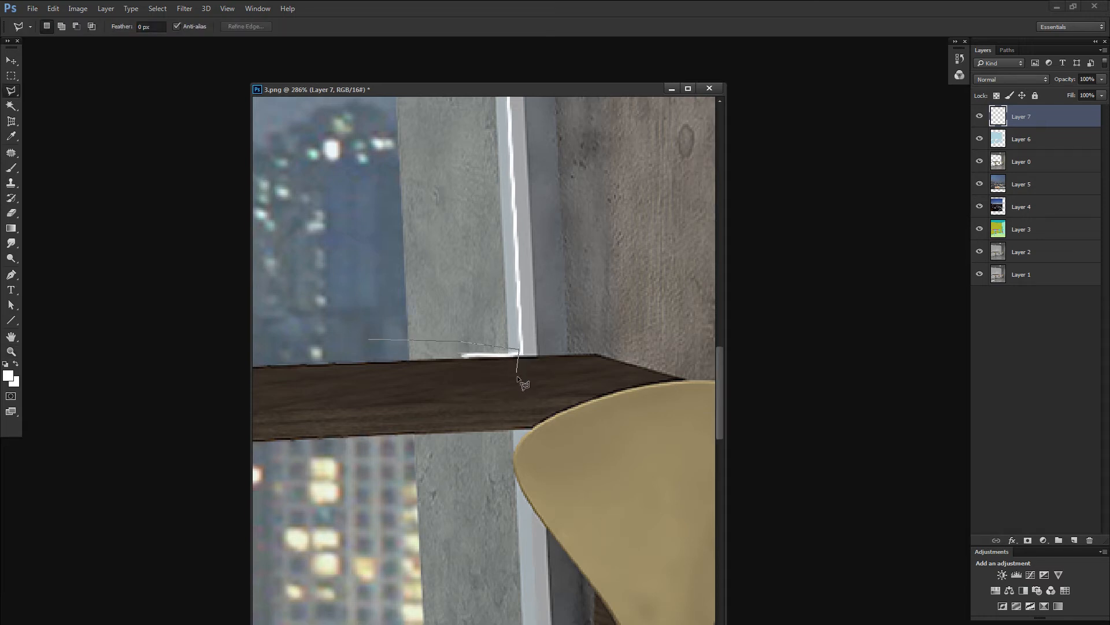
click(521, 380)
click(451, 379)
double_click(418, 355)
drag(418, 355, 357, 329)
key(Delete)
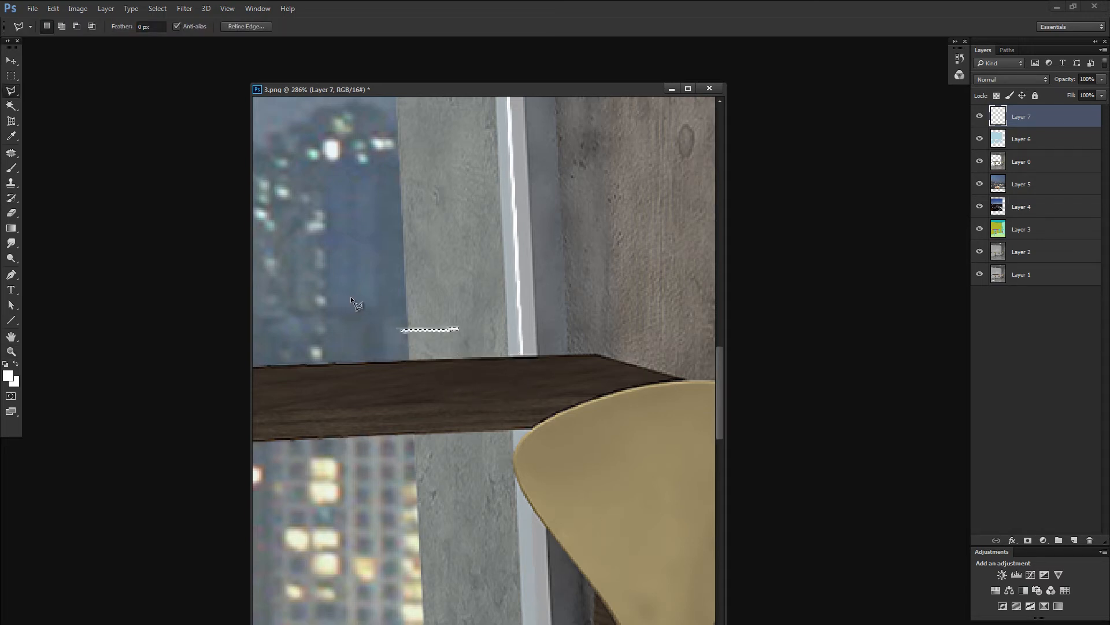
Copy the white stroke segment of Layer 7 above the counter and place it below, along the window frame behind the right-hand chair
key(ctrl+d)
key(ctrl+minus)
key(ctrl+minus)
key(ctrl+minus)
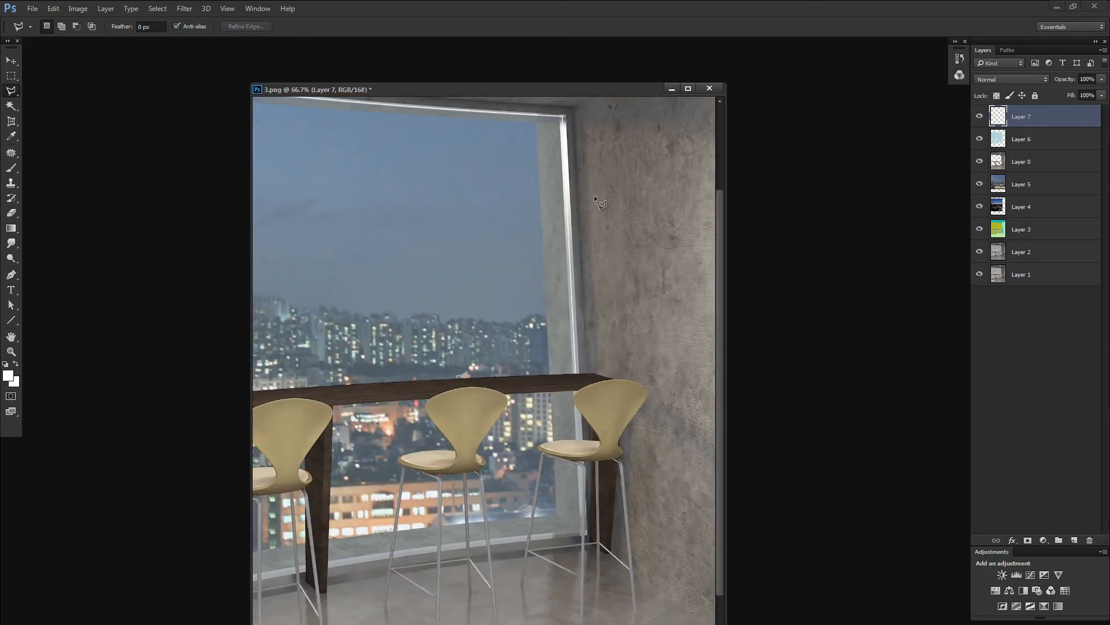
key(z)
drag(580, 404, 621, 382)
key(l)
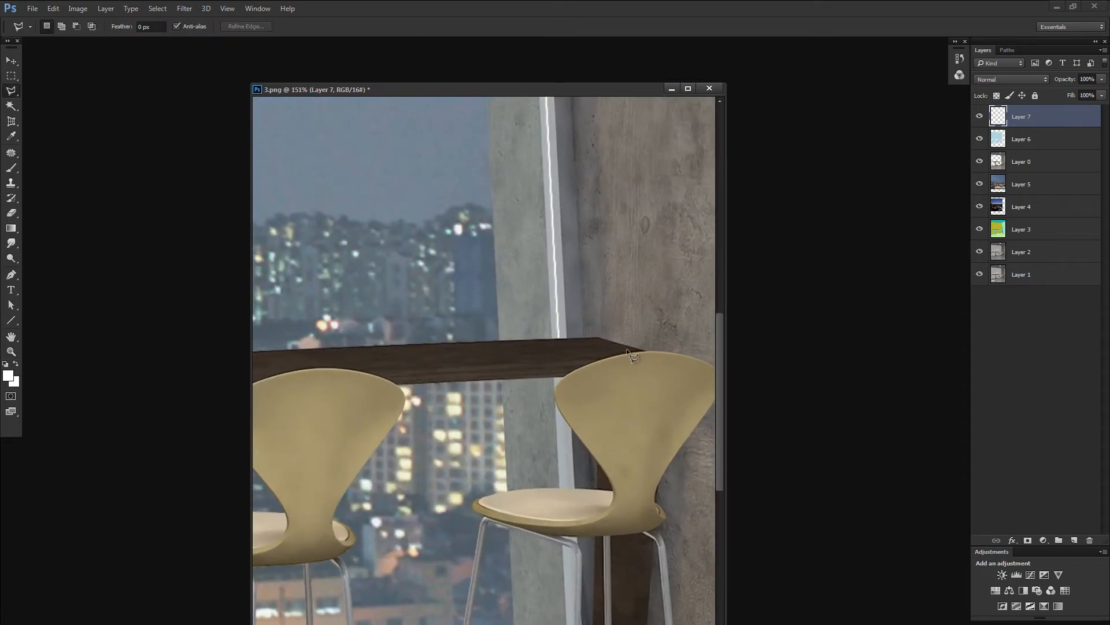
key(m)
drag(449, 148, 658, 400)
drag(583, 225, 595, 453)
key(alt+BackSpace)
drag(572, 284, 582, 473)
key(alt+BackSpace)
key(ctrl+d)
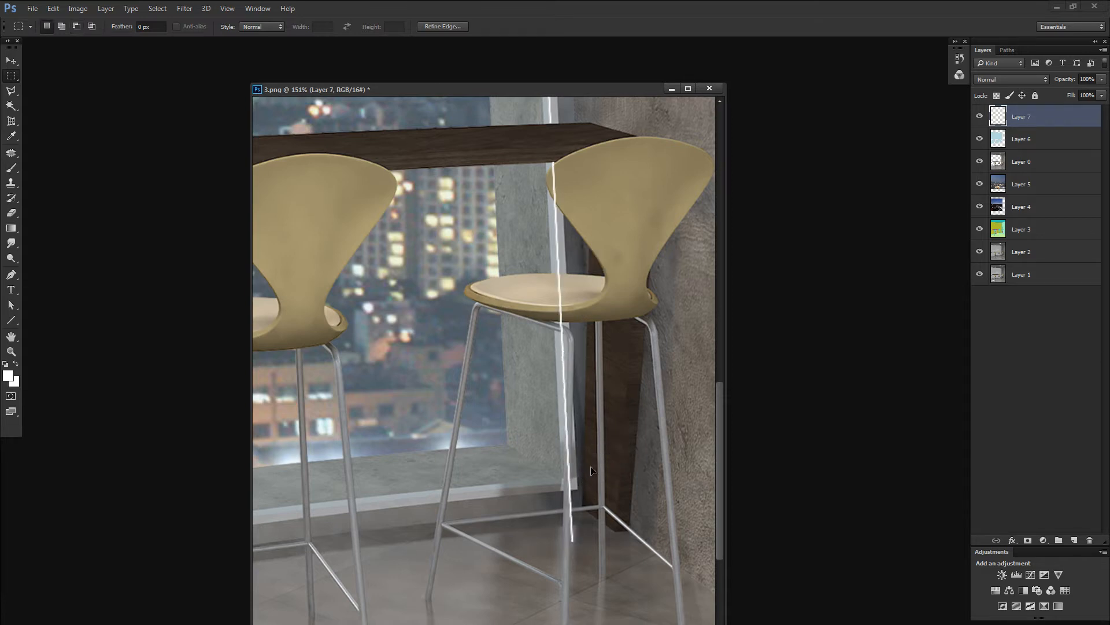
Load the outline of Layer 6 as a selection and use it as a layer mask on Layer 7
ctrl+click(998, 139)
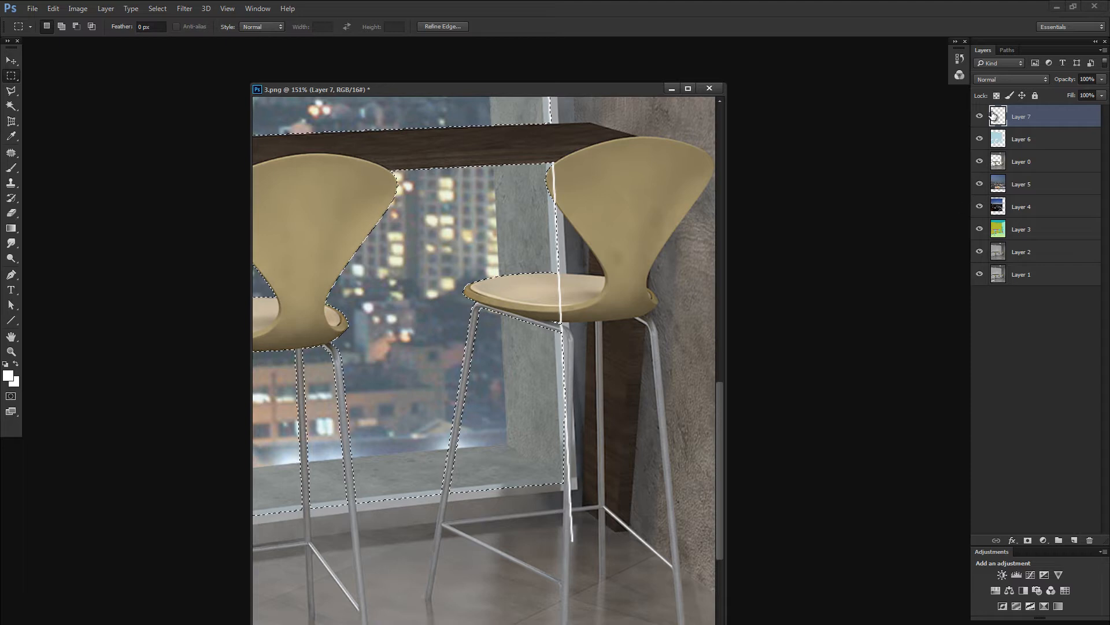
click(1027, 540)
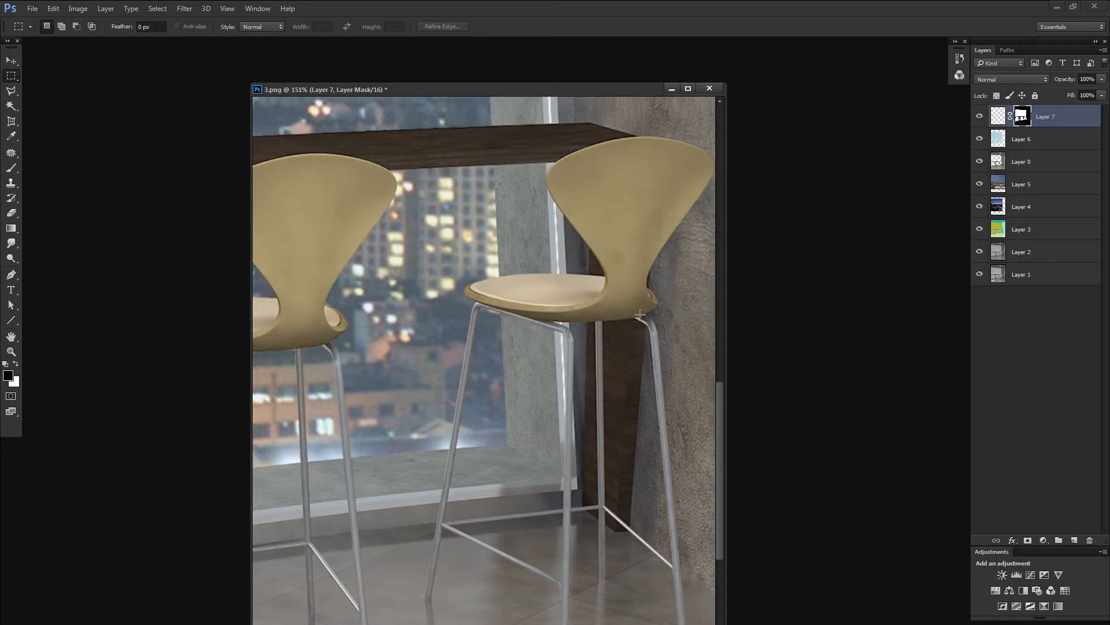
Darken the white strokes of Layer 7 with Hue/Saturation, setting the lightness to -18
key(z)
drag(601, 384, 614, 280)
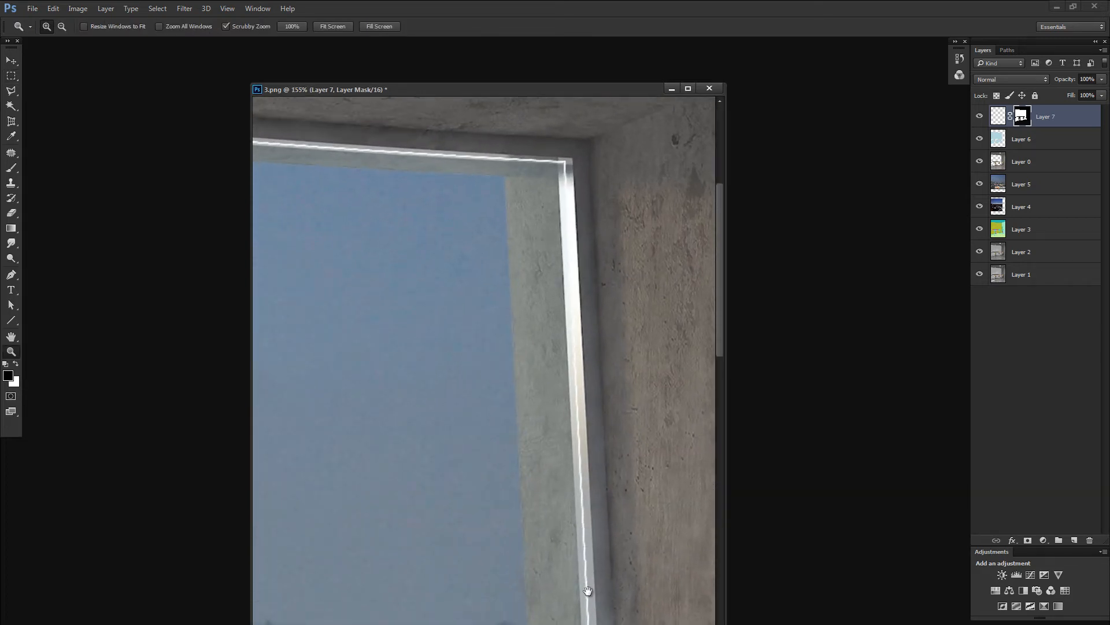
drag(498, 315, 550, 452)
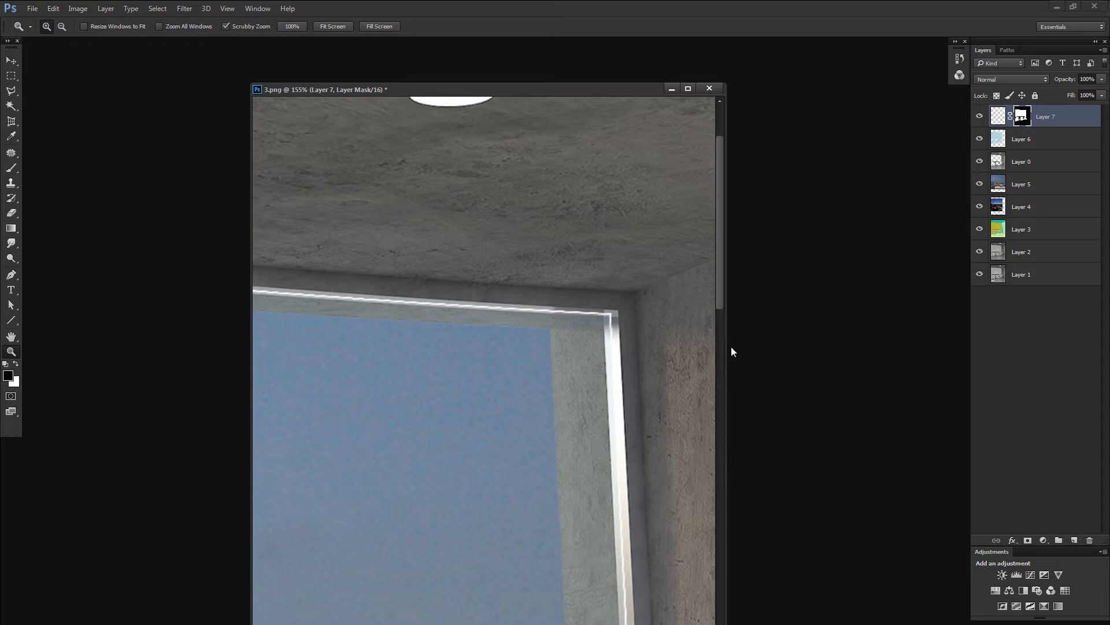
click(998, 118)
key(ctrl+u)
drag(705, 449, 695, 447)
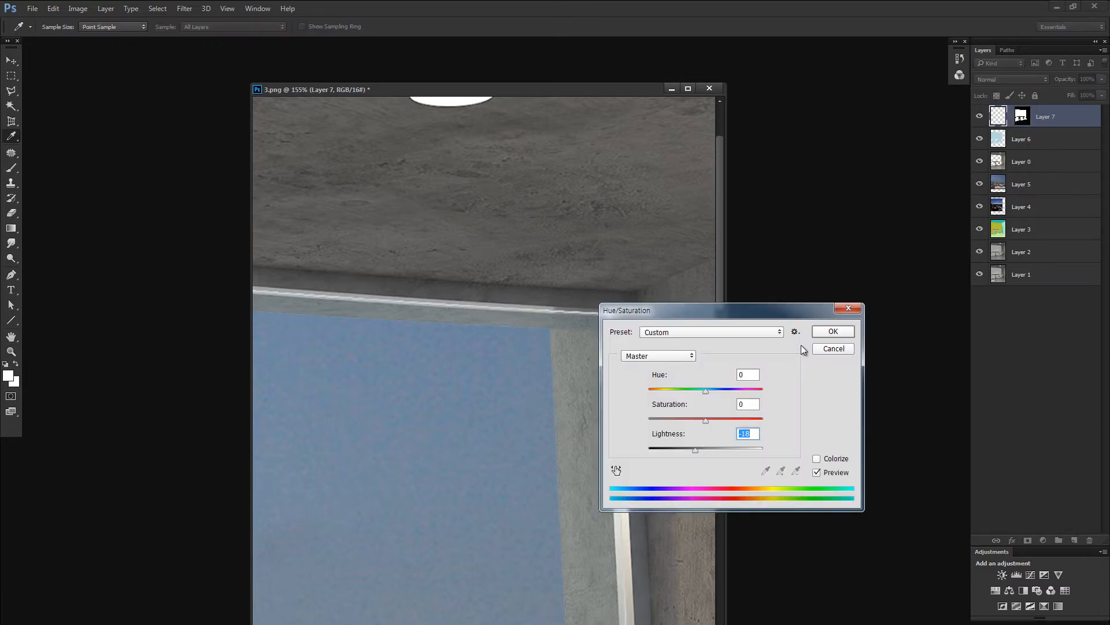
click(833, 336)
Shift the midtones of the Layer 7 strokes towards cyan and blue with Color Balance
key(ctrl+b)
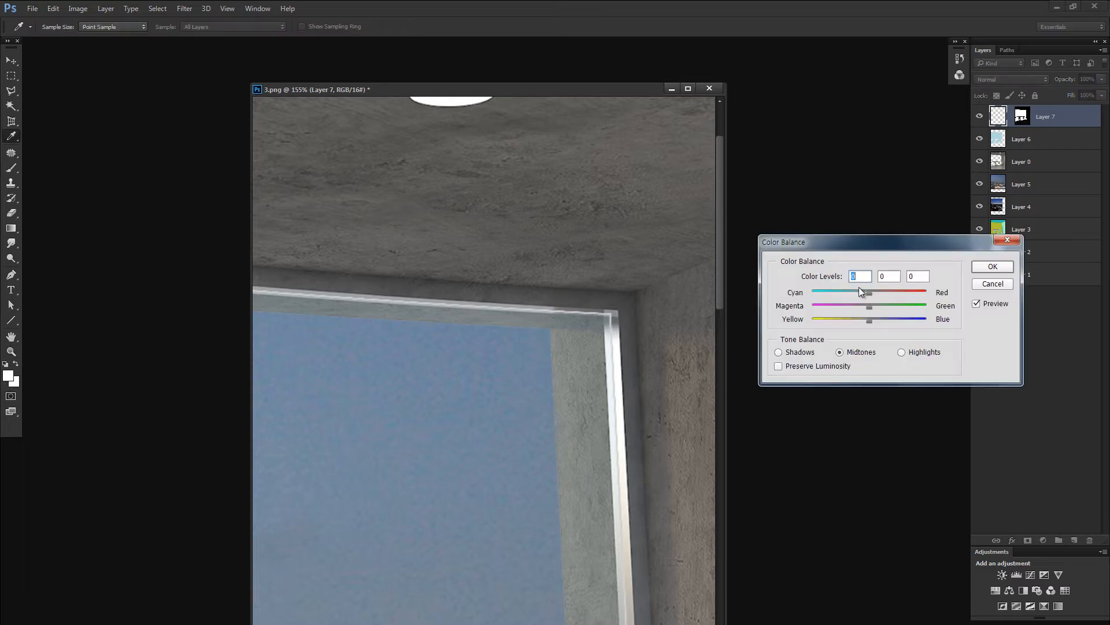
click(851, 291)
drag(878, 317, 901, 318)
click(980, 266)
Reduce the fill of Layer 7 to 75%
drag(623, 318, 615, 69)
drag(479, 180, 649, 393)
click(1102, 96)
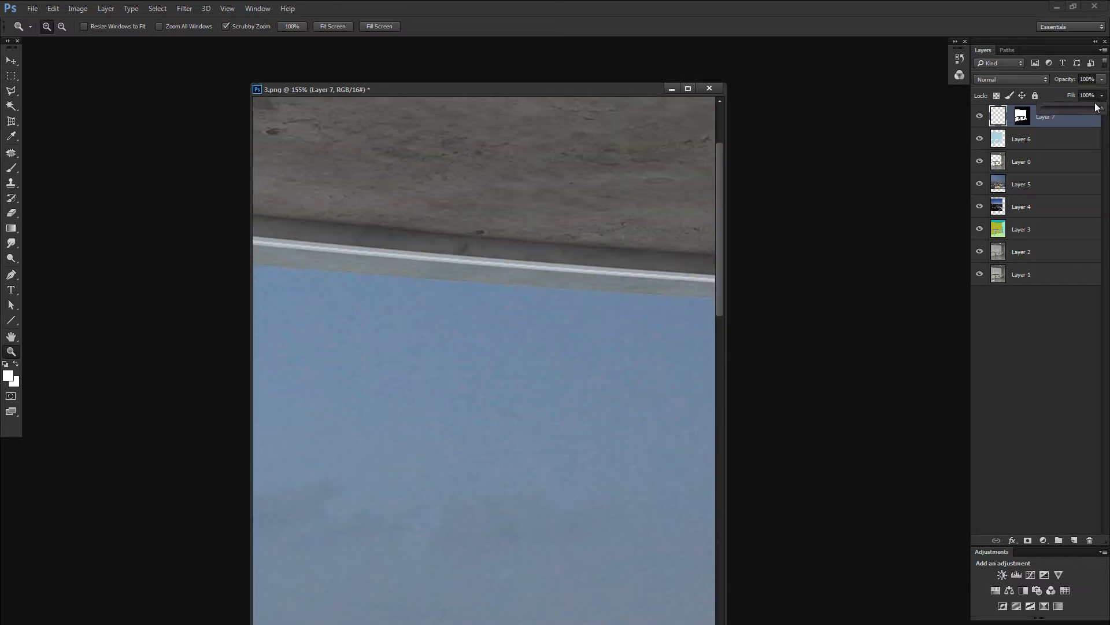
drag(1101, 108, 1093, 109)
Brush a quick-mask selection over the window's upper-right corner and lower the lightness of Layer 7 there slightly with Hue/Saturation
drag(540, 339, 255, 310)
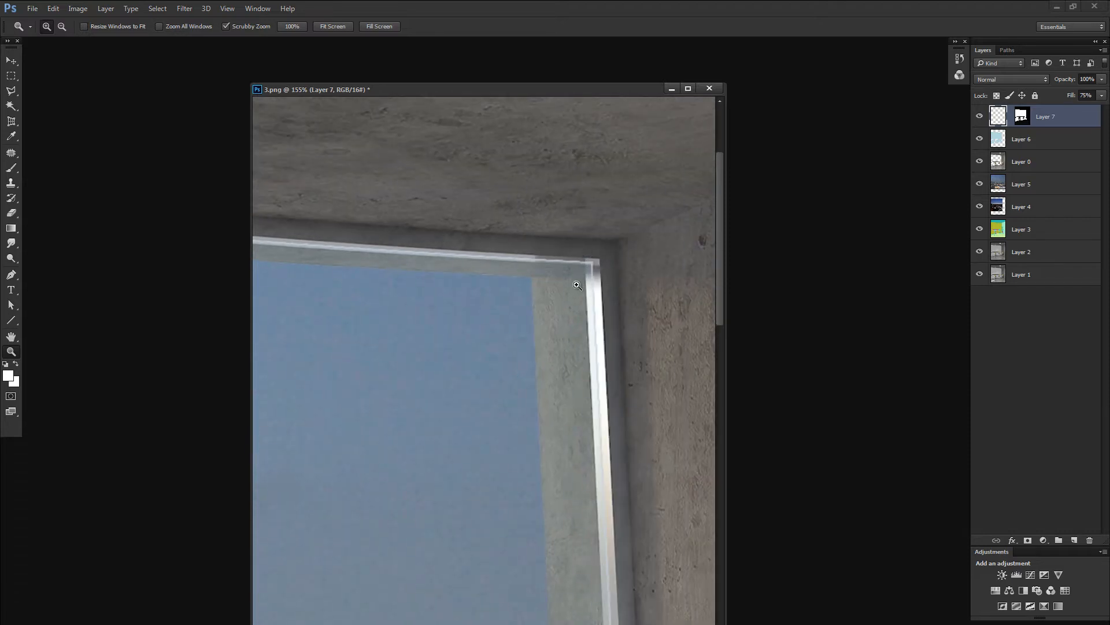
key(d)
key(q)
key(b)
mouse_move(573, 211)
mouse_down()
mouse_move(634, 210)
mouse_move(658, 227)
mouse_up()
mouse_move(597, 278)
mouse_down()
mouse_move(598, 310)
mouse_move(470, 186)
mouse_move(600, 199)
mouse_up()
key(q)
key(ctrl+u)
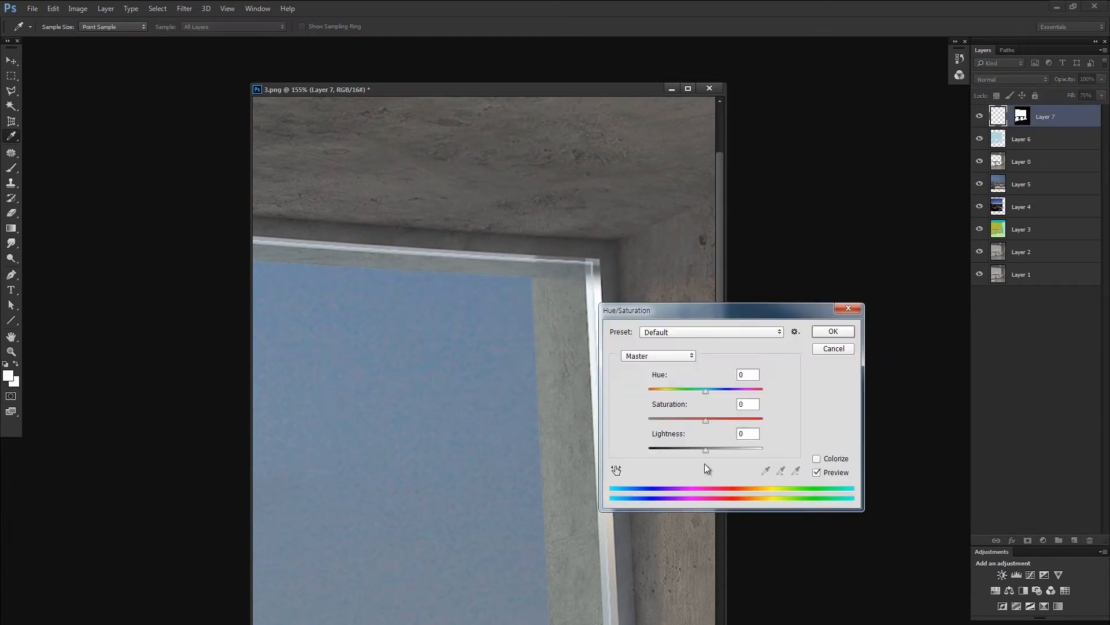
mouse_move(705, 450)
mouse_down()
mouse_move(687, 450)
mouse_move(702, 450)
mouse_up()
click(825, 334)
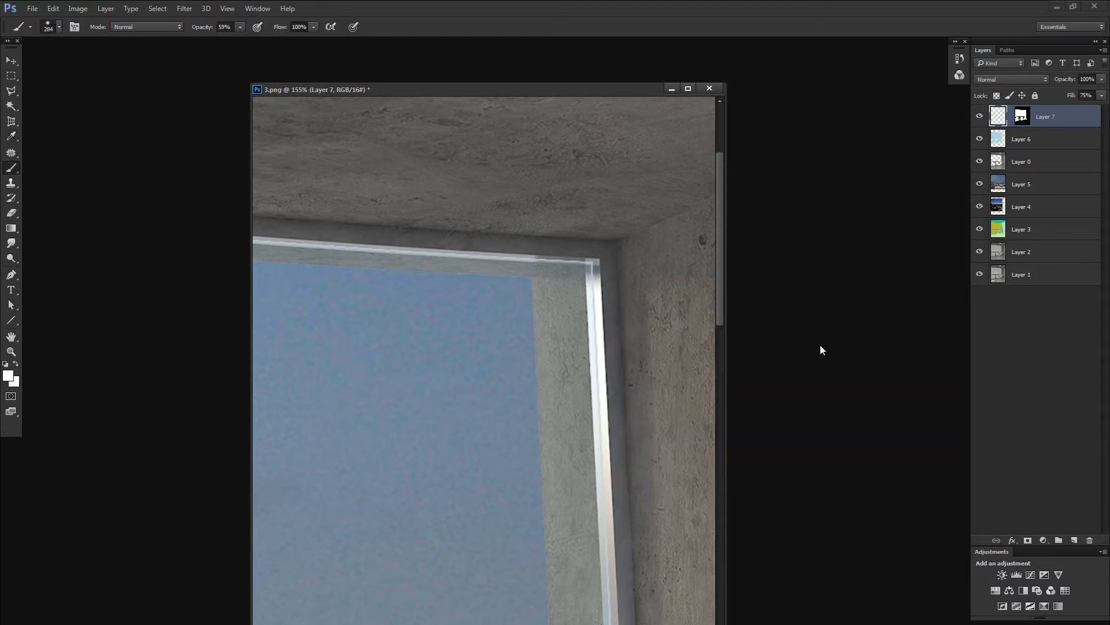
Copy the glass area of Layer 1 to a new layer using Layer 6's outline, and place it above Layer 7 with all layers shown
key(ctrl+minus)
key(ctrl+minus)
key(ctrl+minus)
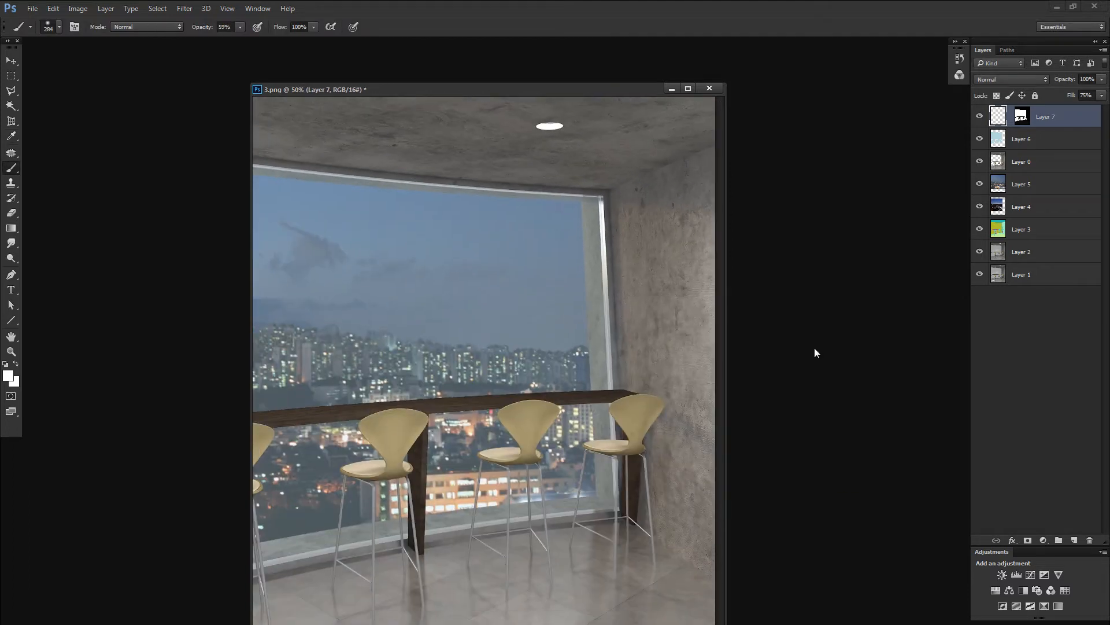
key(ctrl+minus)
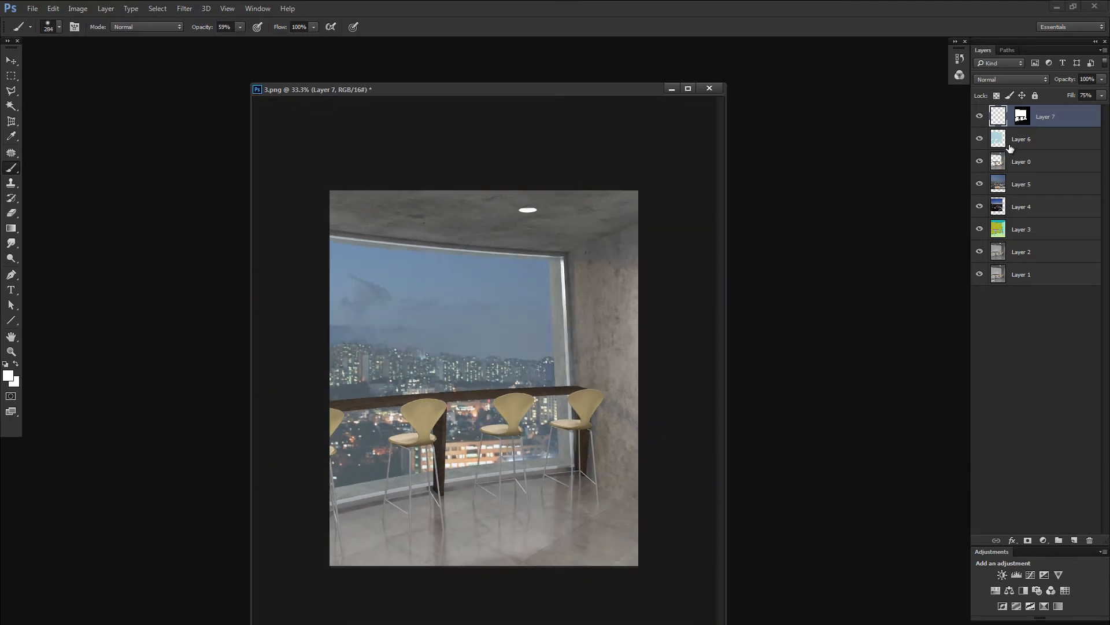
alt+click(978, 276)
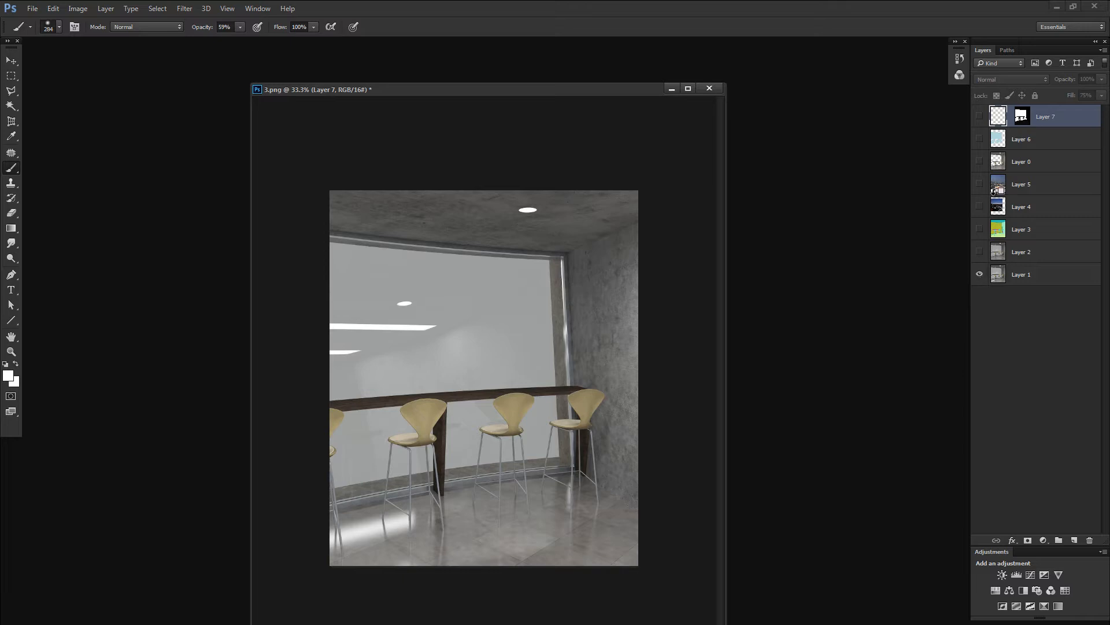
ctrl+click(995, 278)
click(995, 279)
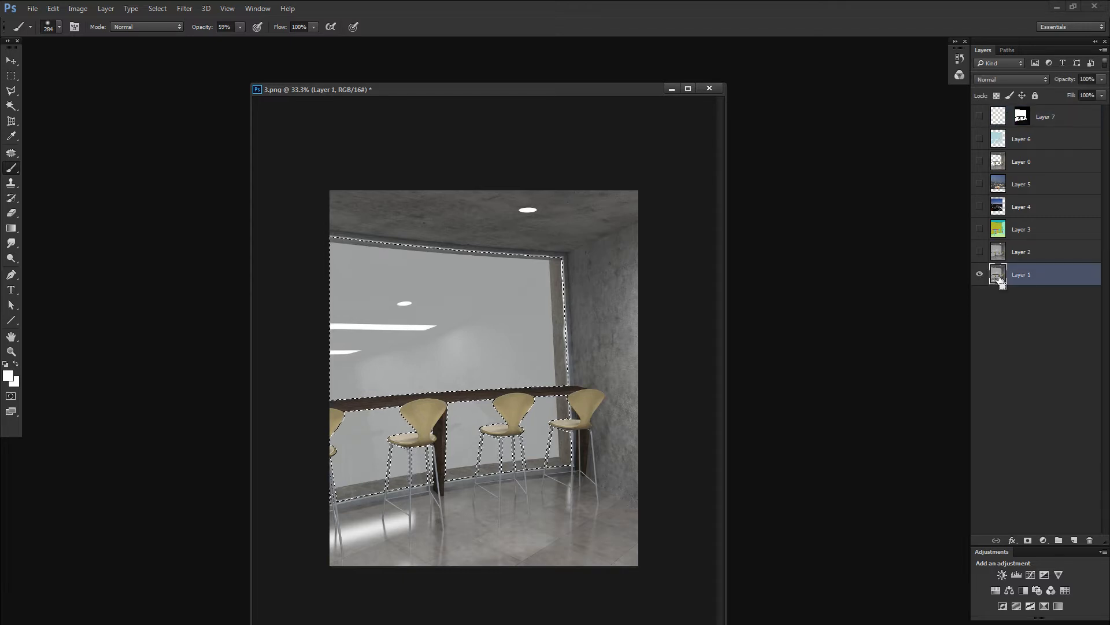
key(ctrl+j)
mouse_move(996, 275)
mouse_down()
mouse_move(996, 110)
mouse_move(980, 277)
mouse_up()
click(981, 184)
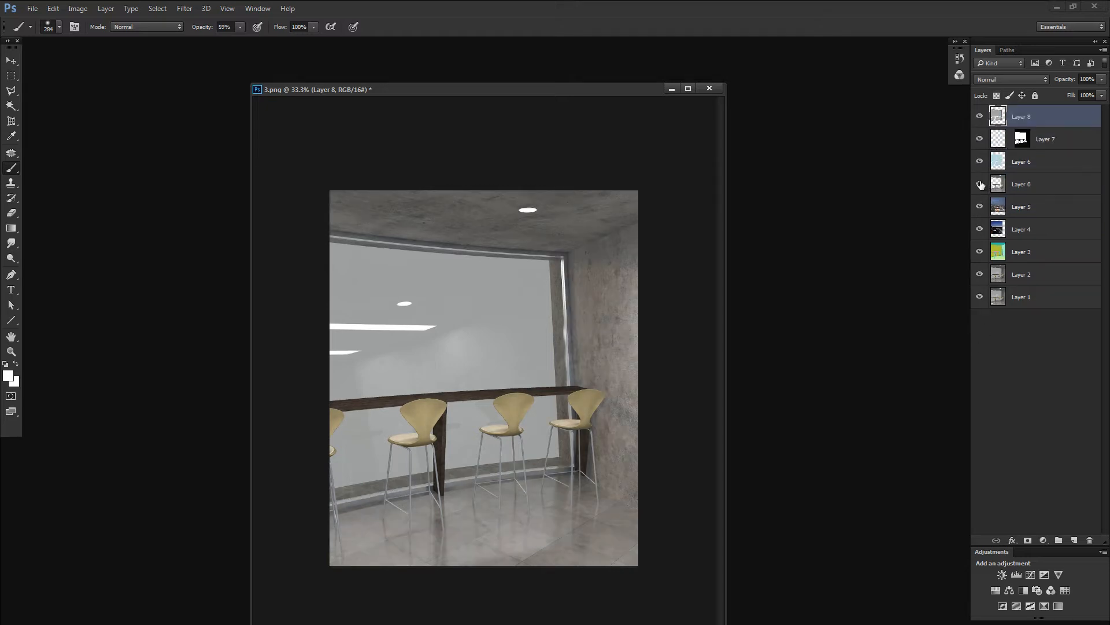
Compare the image with and without the copied window reflection in Layer 8
click(980, 116)
click(980, 116)
click(979, 116)
click(979, 116)
key(z)
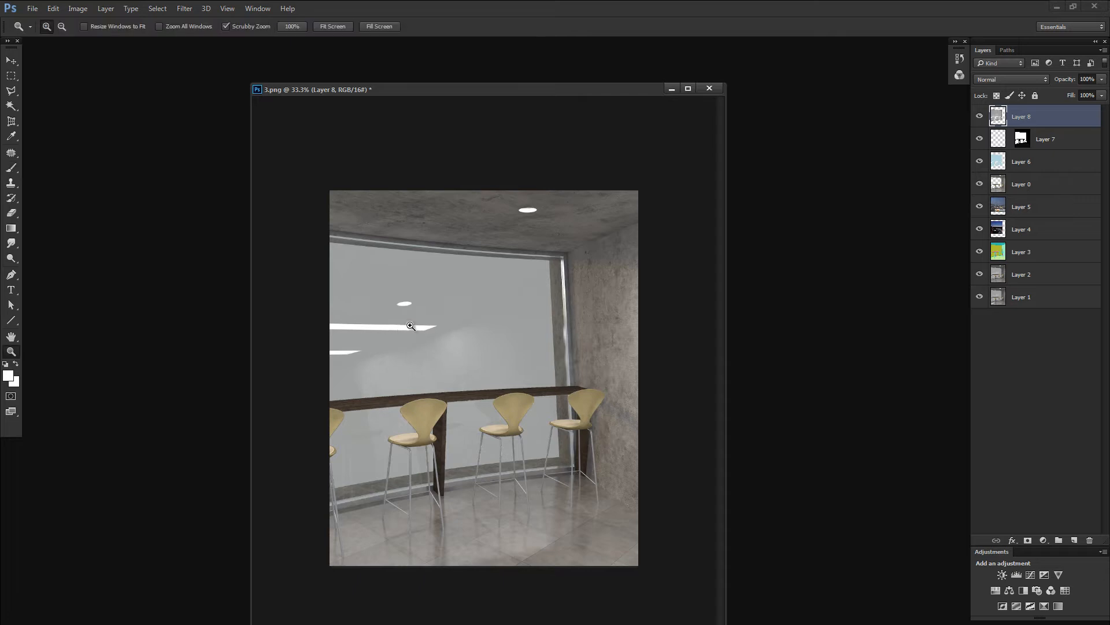
click(444, 327)
drag(444, 326, 406, 330)
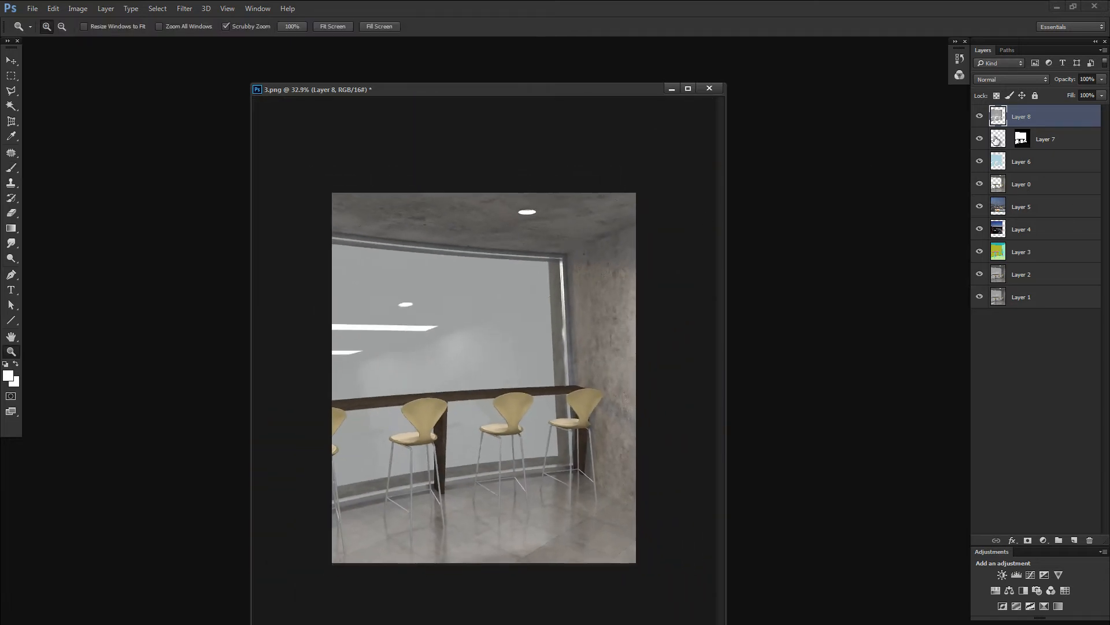
Raise the contrast of Layer 8 to 49 with Brightness/Contrast in legacy mode
key(alt+i)
key(a)
key(c)
click(551, 122)
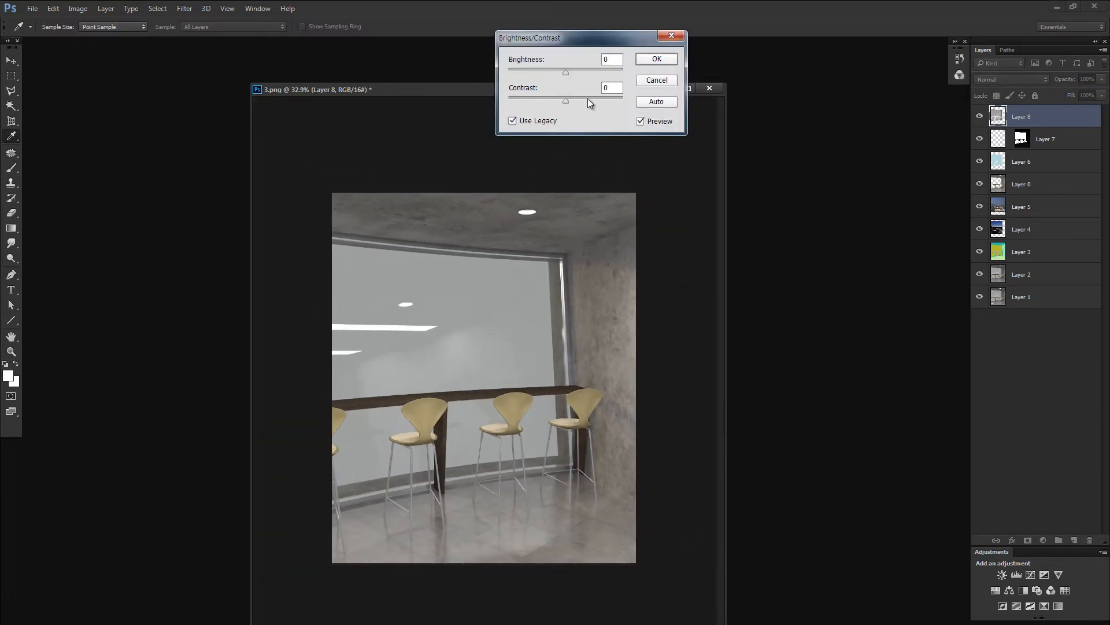
click(594, 100)
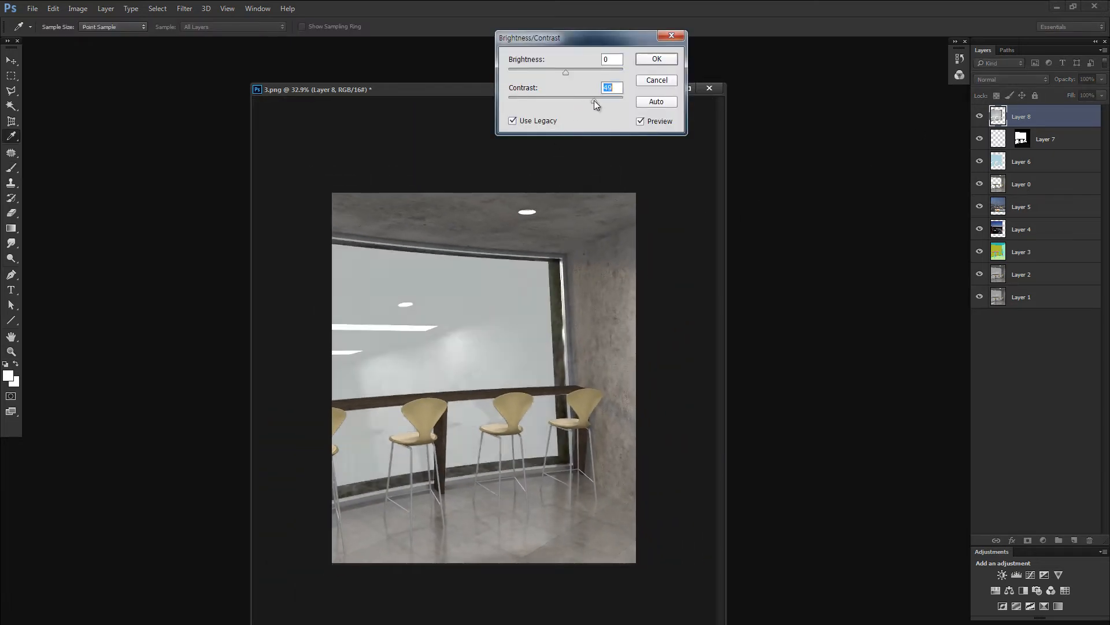
click(656, 59)
Try several blending modes on Layer 8 and set it to Soft Light
click(1001, 79)
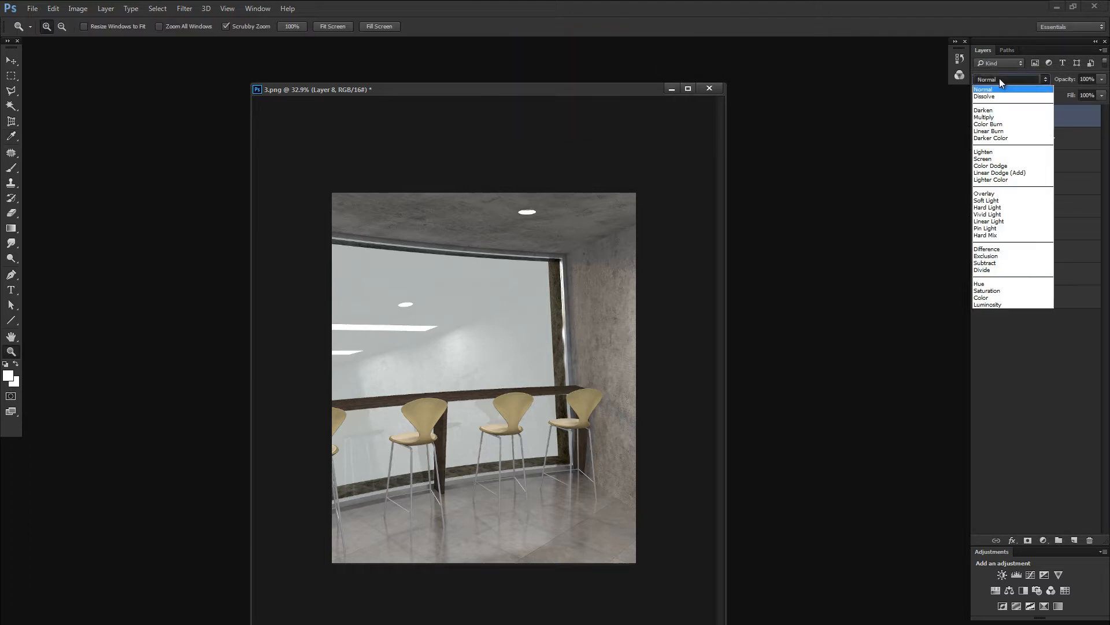
click(994, 88)
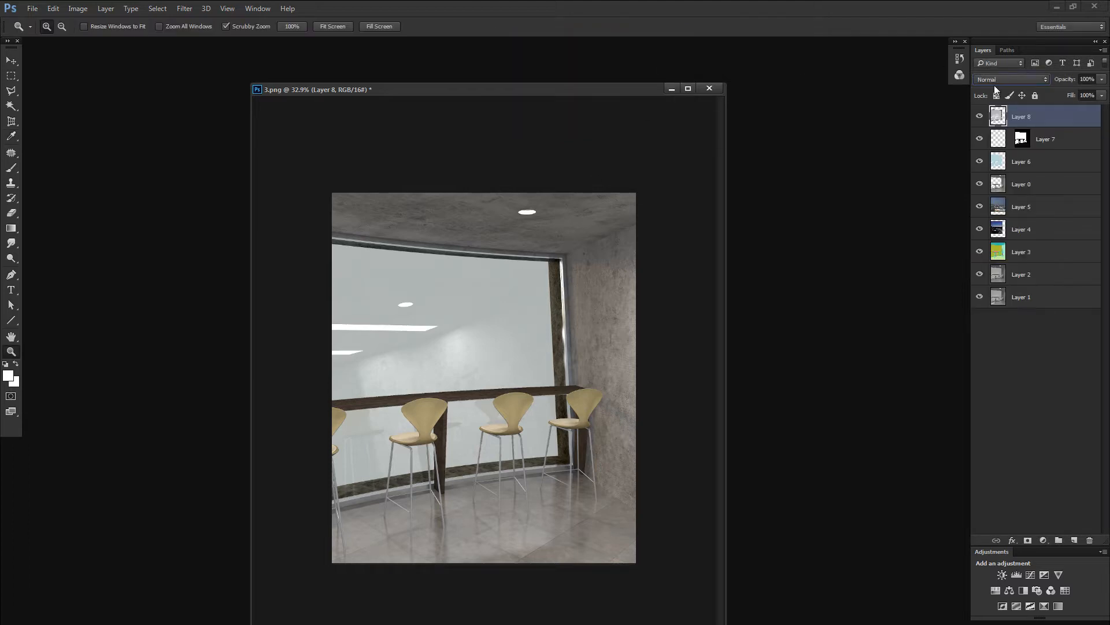
scroll(994, 82, down, 2)
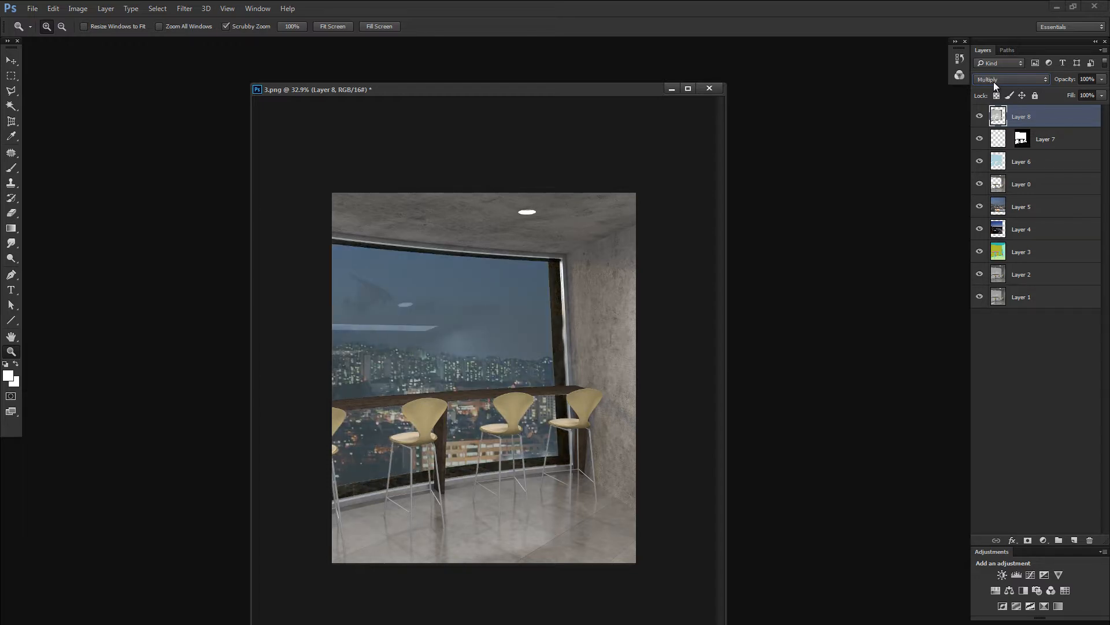
scroll(1001, 82, down, 2)
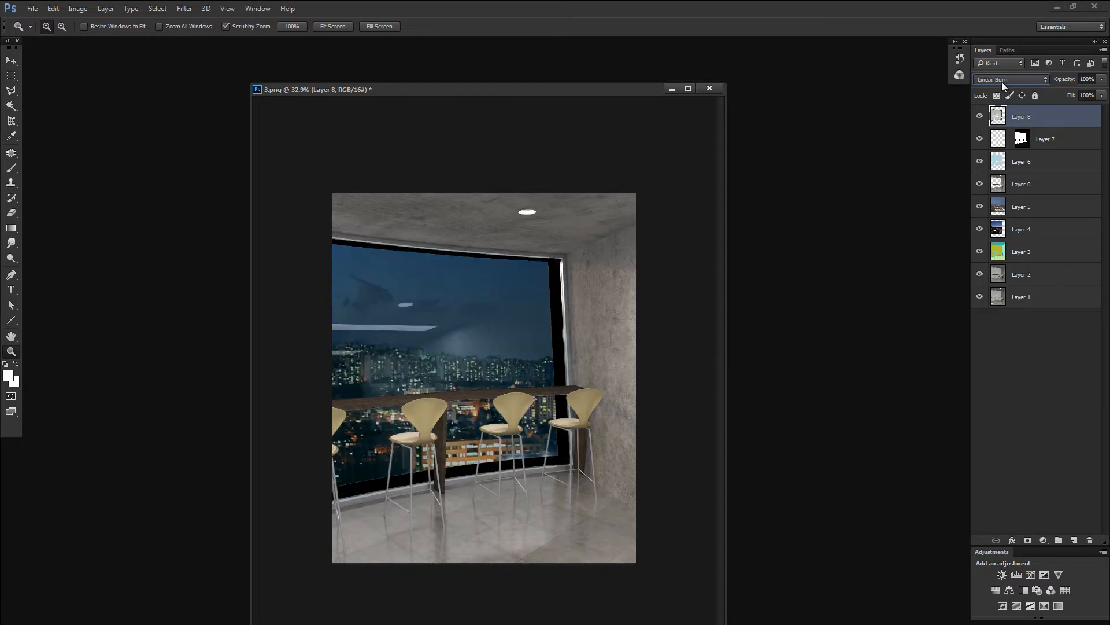
scroll(1001, 82, up, 1)
scroll(1002, 81, down, 4)
scroll(1002, 82, down, 4)
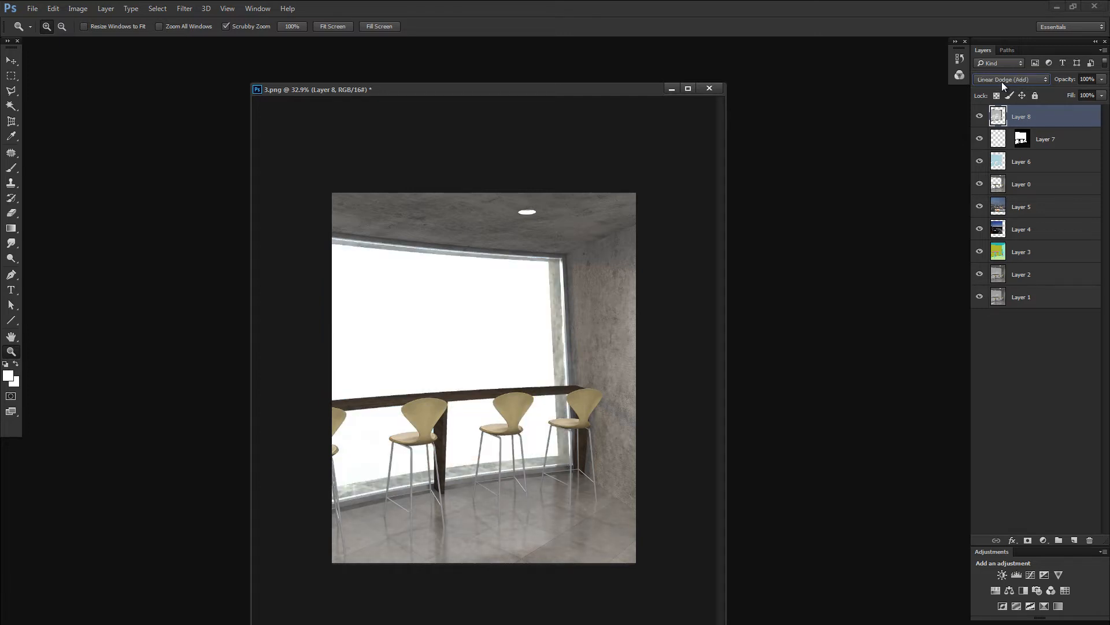
scroll(1002, 81, down, 1)
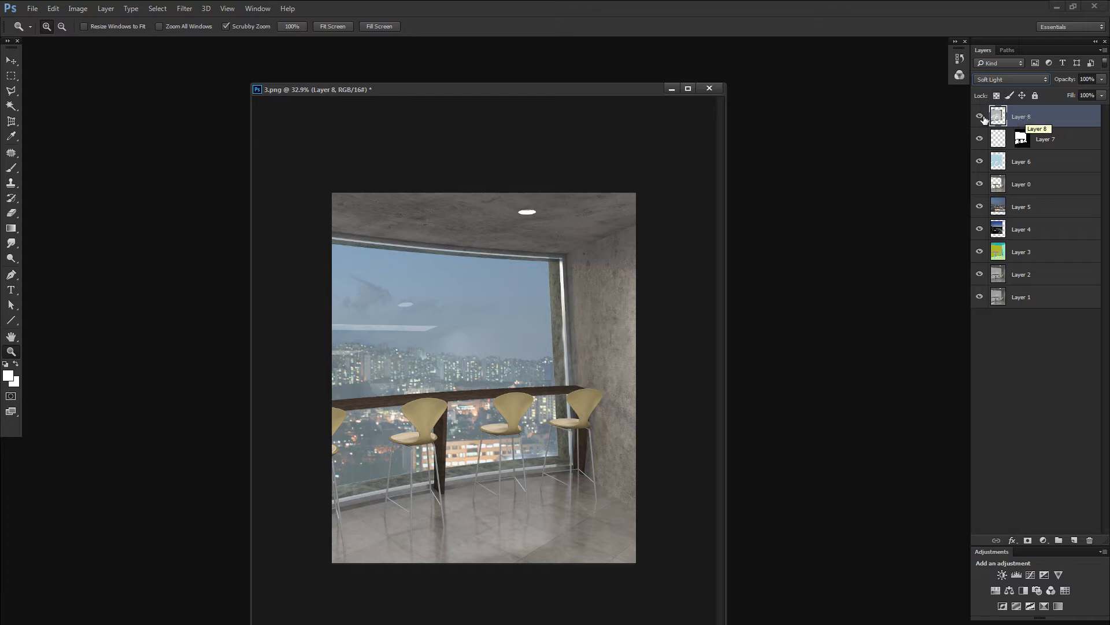
Compare the window with Layer 8 shown and hidden, and reduce that layer's fill to 40%
click(980, 117)
click(980, 118)
click(980, 116)
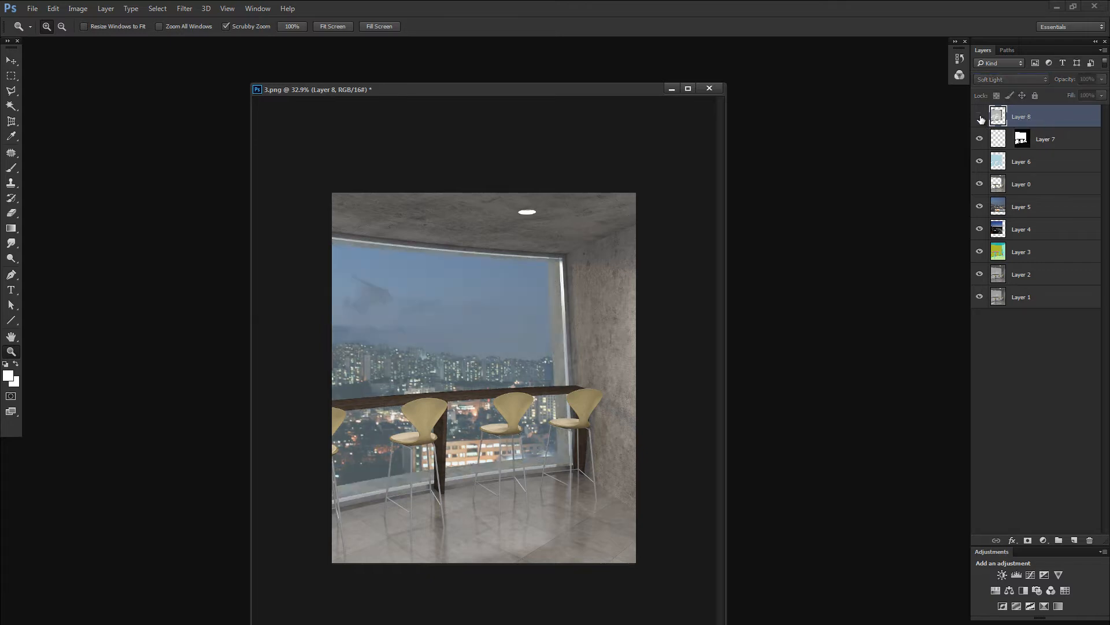
click(980, 117)
click(980, 116)
click(980, 117)
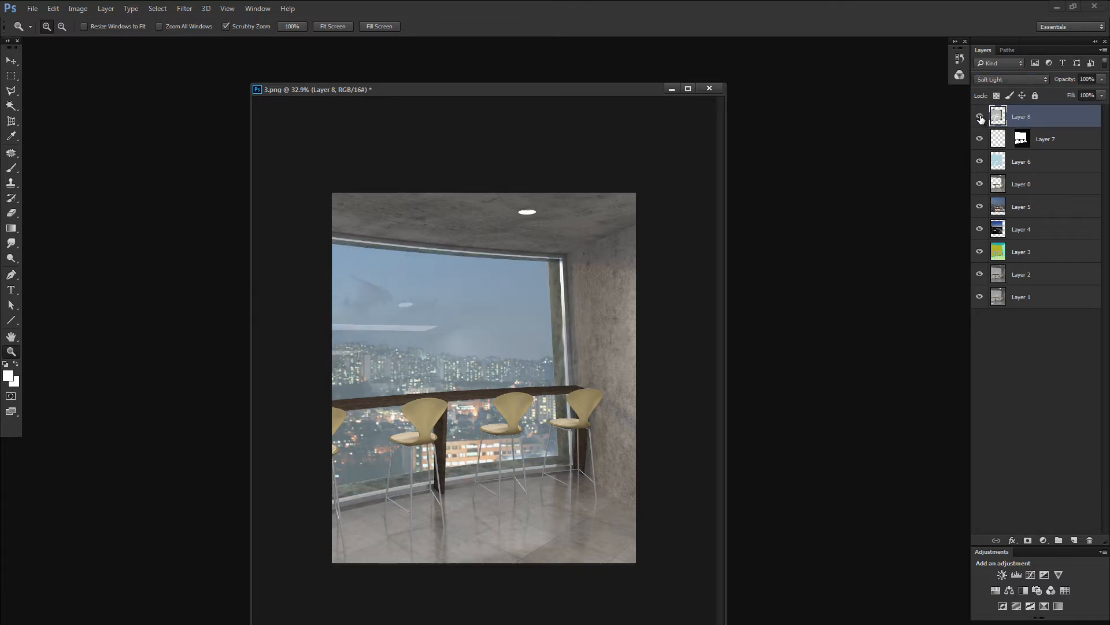
click(980, 117)
click(980, 117)
click(1103, 95)
drag(1084, 108, 1060, 109)
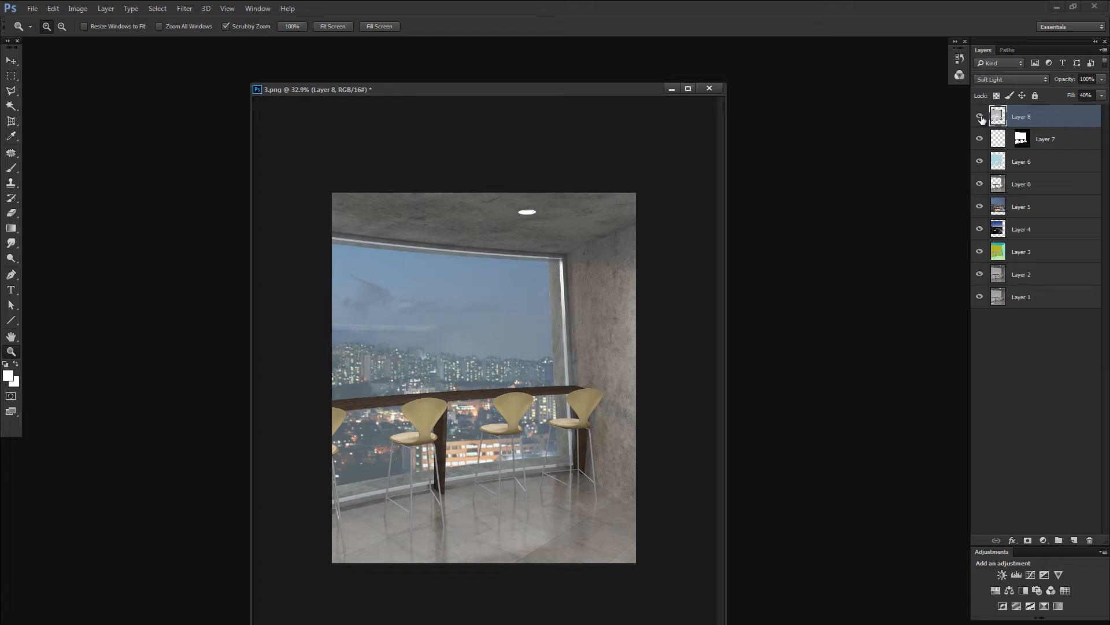
alt+click(980, 116)
key(m)
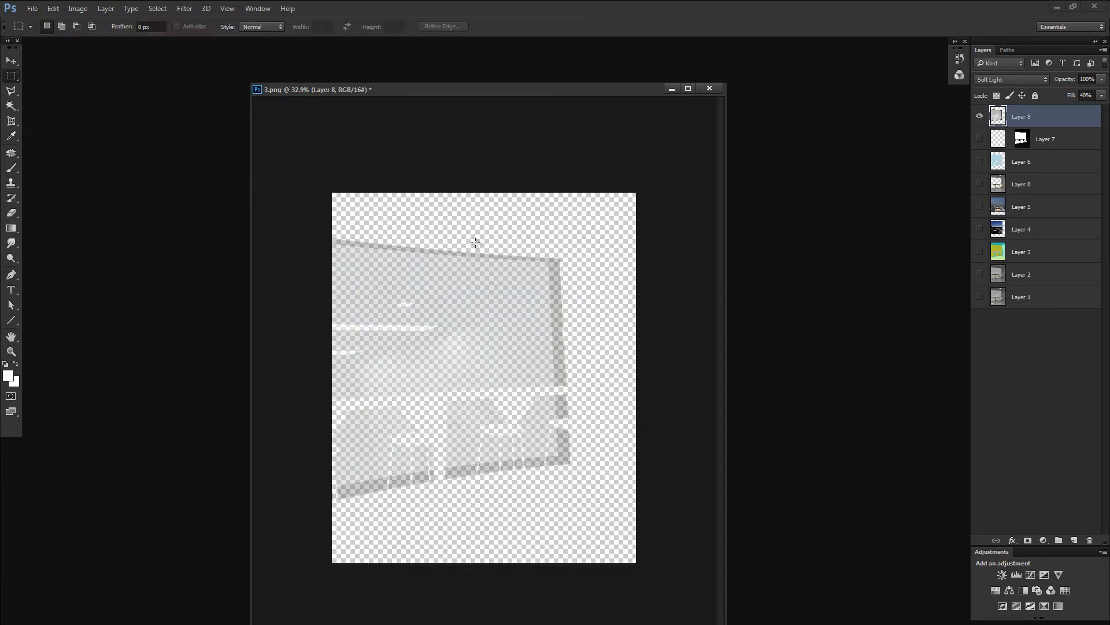
drag(476, 218, 752, 607)
alt+click(980, 116)
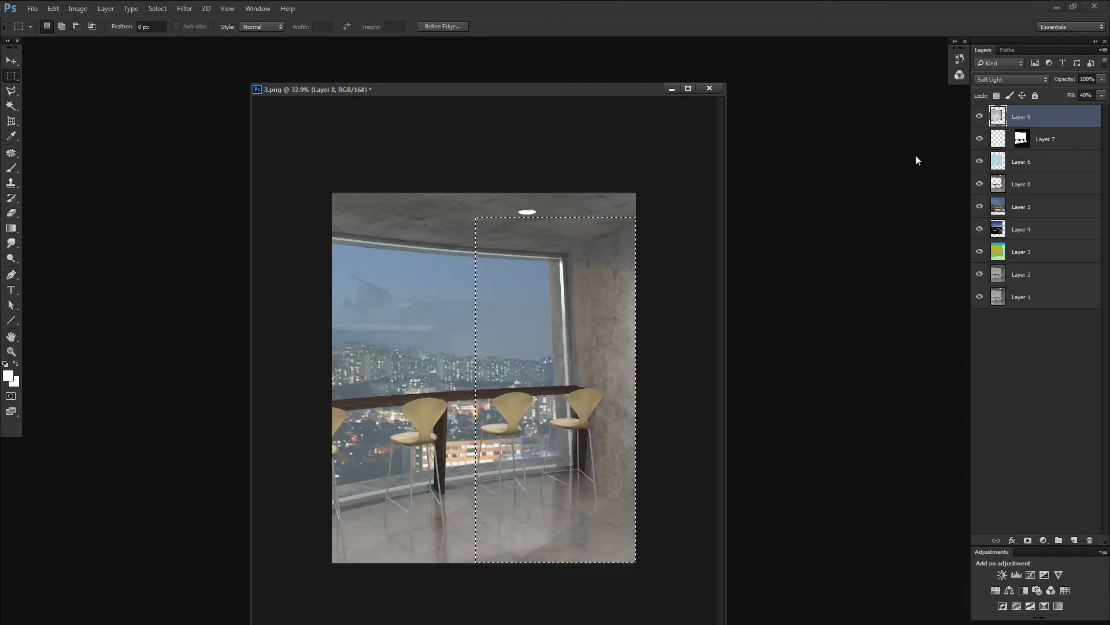
Add a layer mask to Layer 8 and apply a horizontal linear gradient that fades out the reflection on the right half of the window
click(1028, 539)
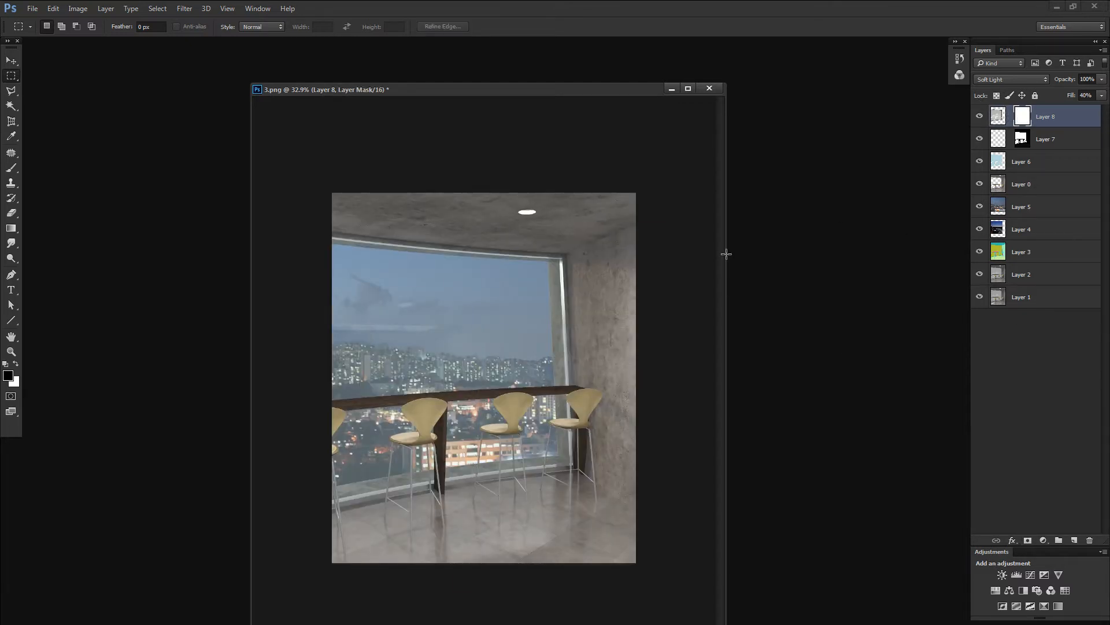
key(g)
drag(456, 329, 496, 324)
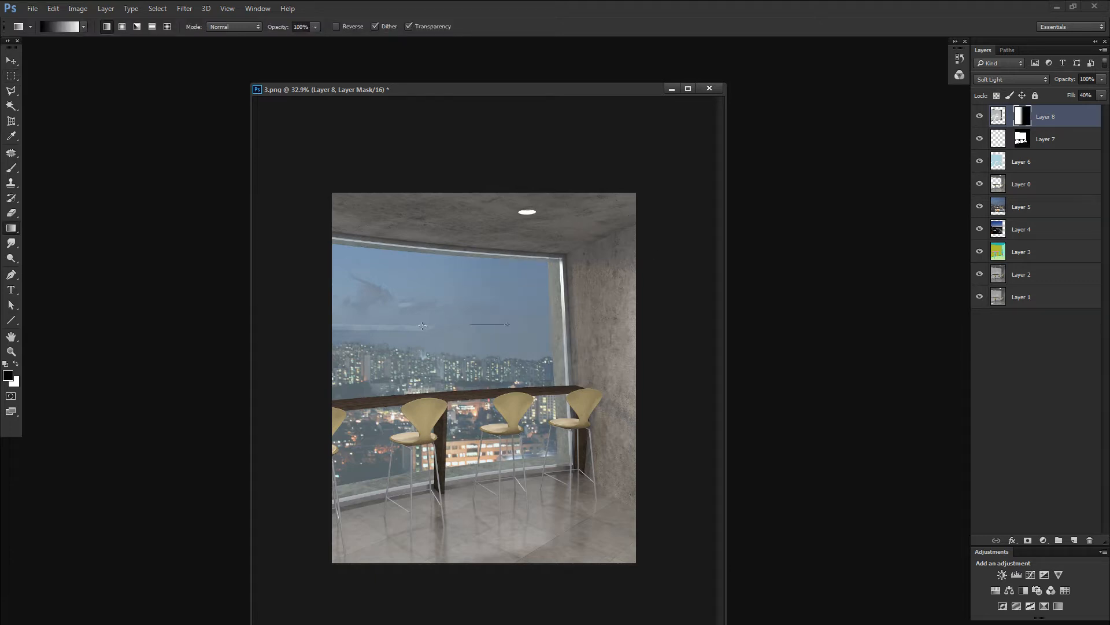
Compare the reflection around the window's right frame with Layer 8's mask disabled and enabled
shift+click(1022, 116)
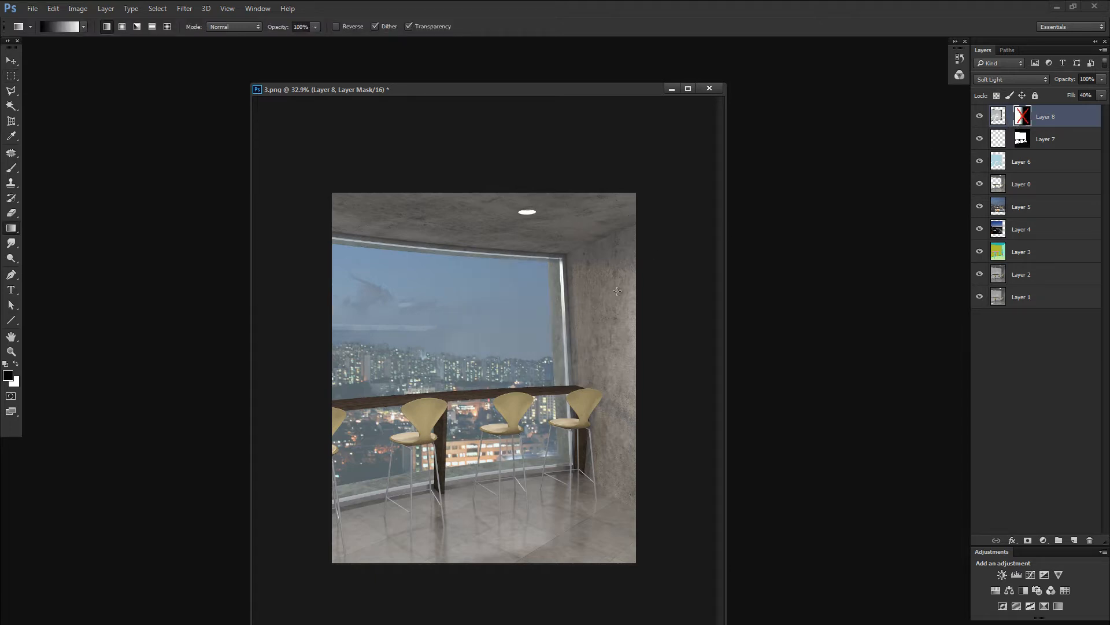
click(11, 351)
click(595, 304)
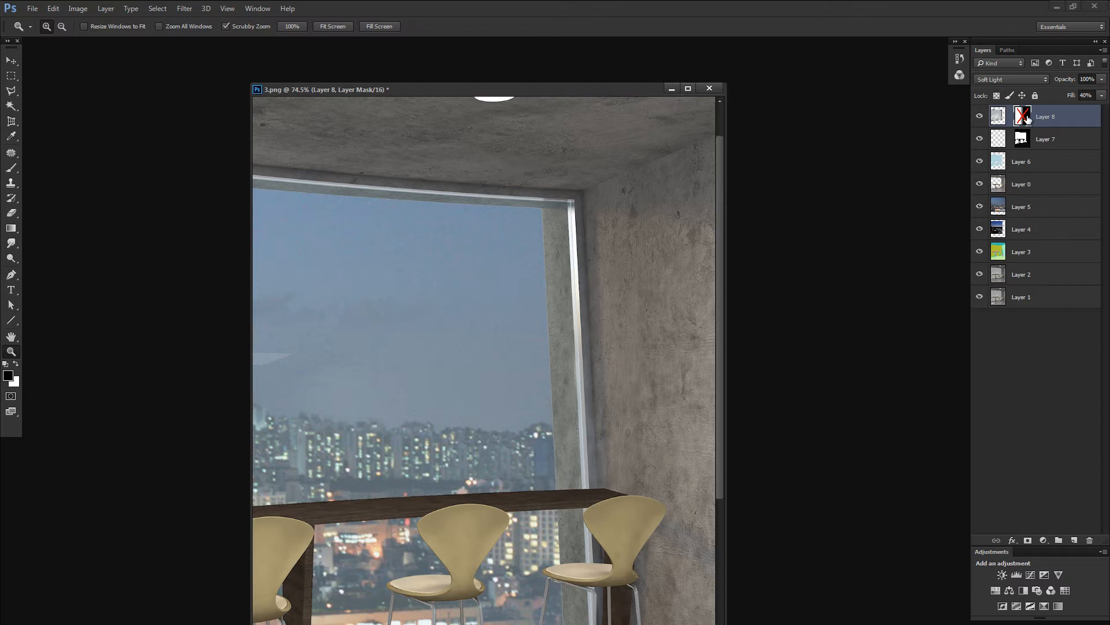
shift+click(1028, 119)
shift+click(1024, 116)
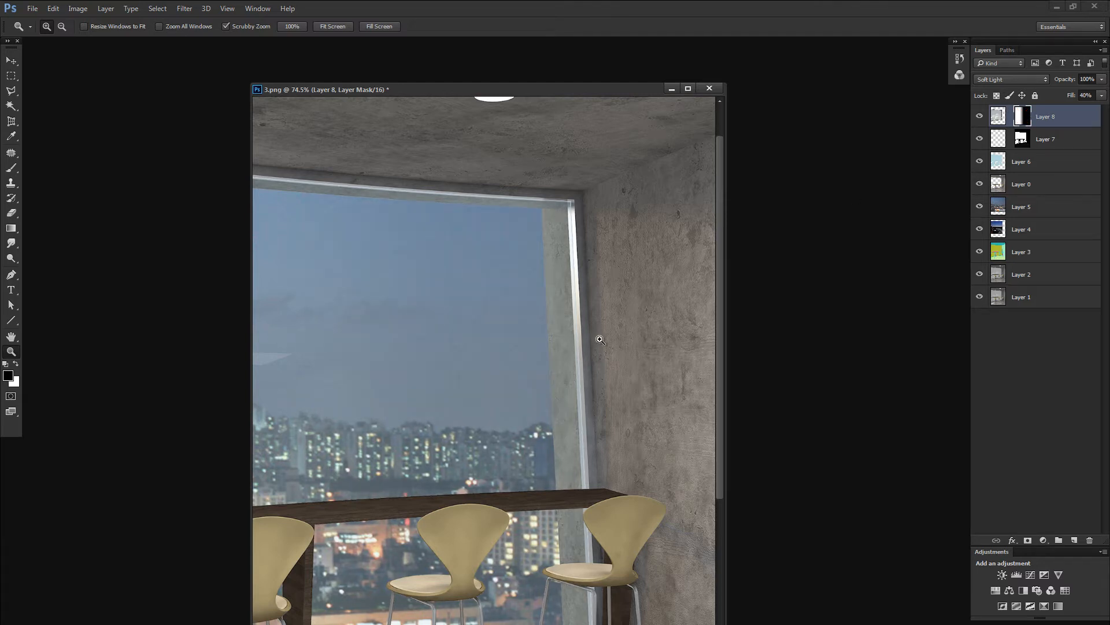
Outline part of the concrete wall and part of the column behind the glass with rectangular selections, and clear both selections
mouse_move(598, 340)
mouse_down()
mouse_move(624, 339)
mouse_move(700, 417)
mouse_up()
key(m)
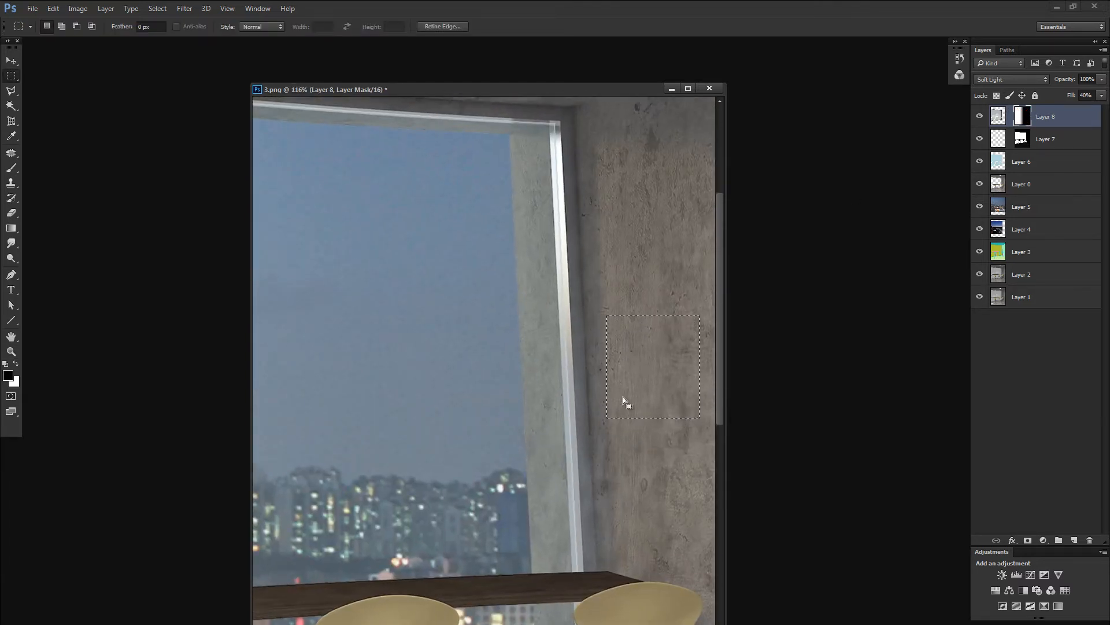
drag(524, 321, 566, 401)
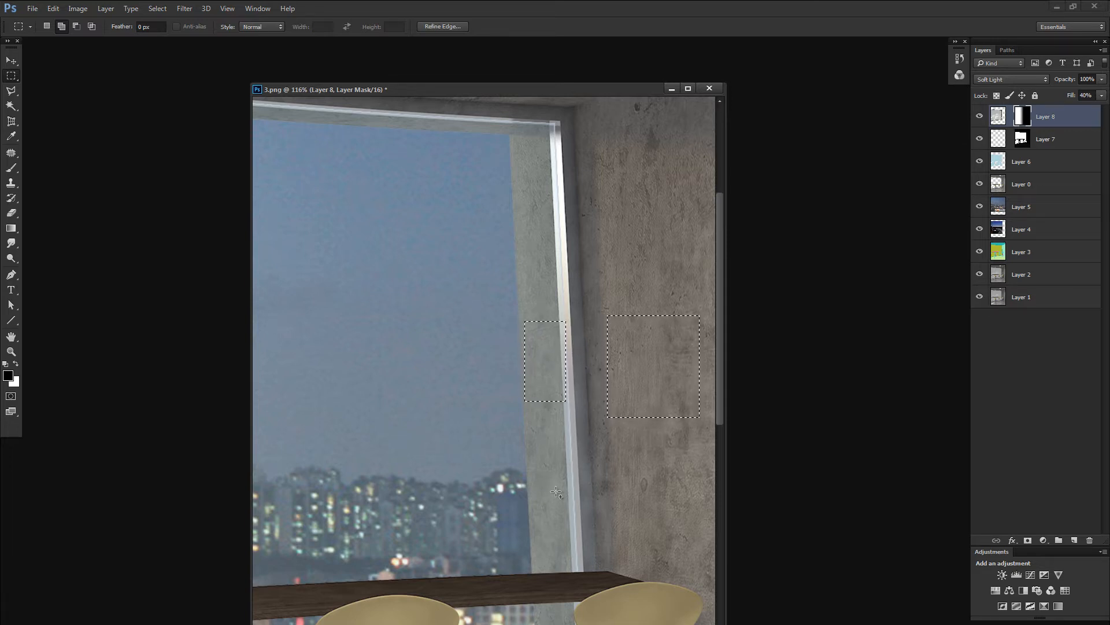
key(ctrl+d)
key(v)
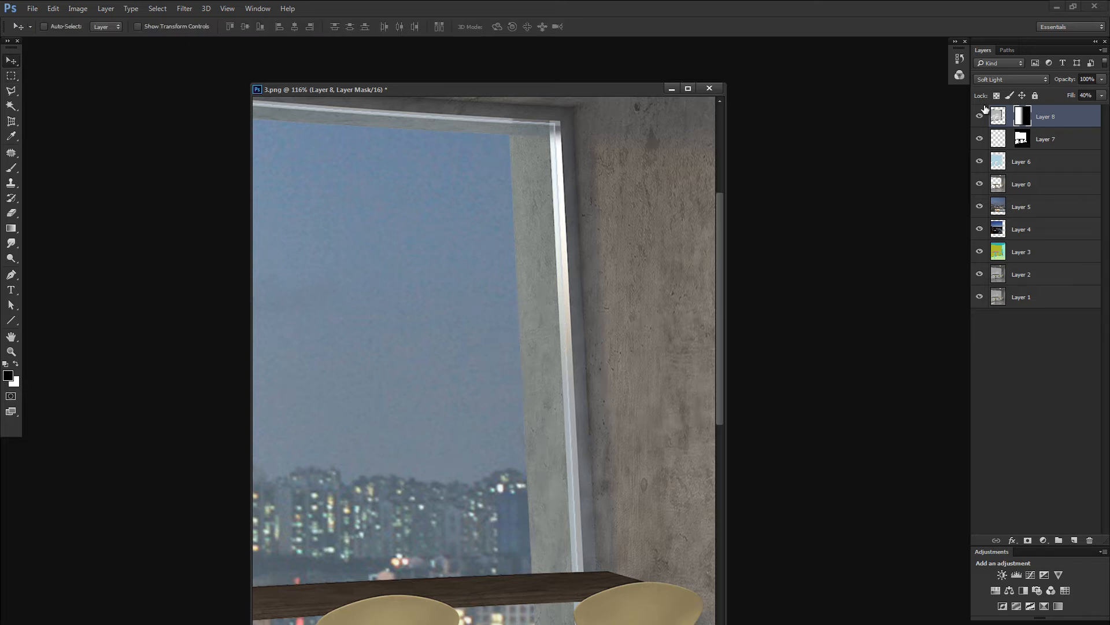
Compare the whole image with Layer 8's mask disabled and re-enabled
shift+click(1022, 116)
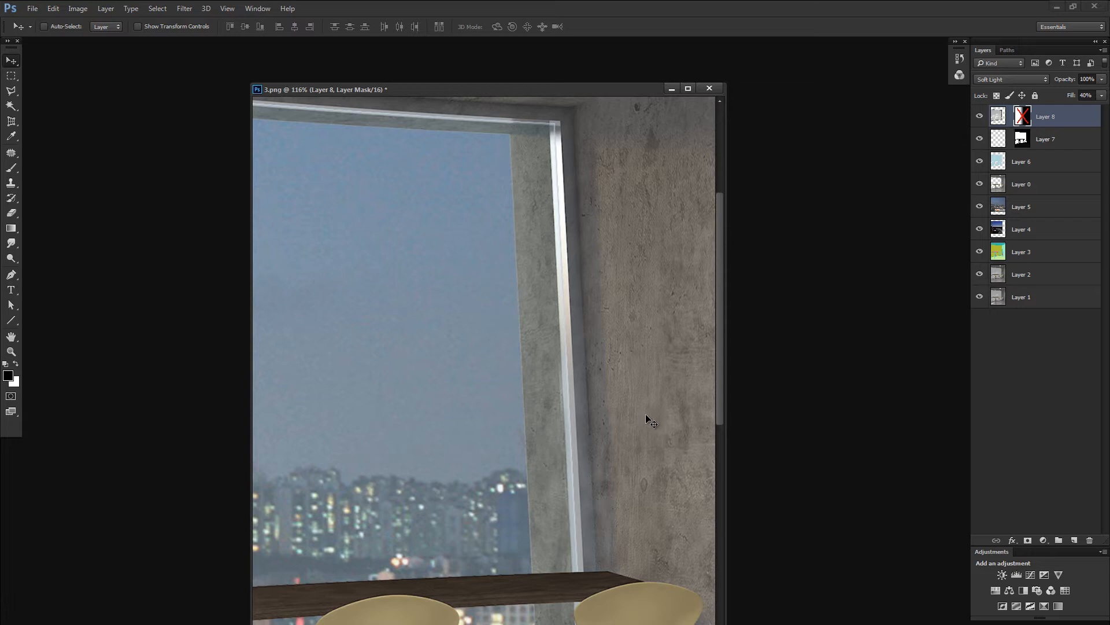
key(ctrl+minus)
key(ctrl+minus)
key(ctrl+minus)
key(ctrl+minus)
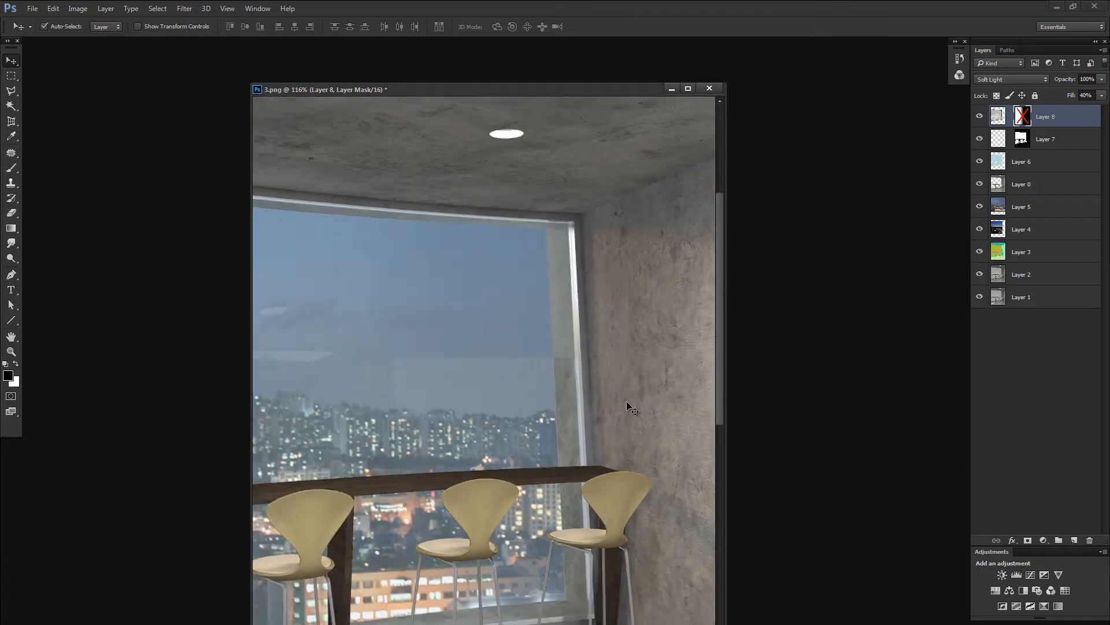
key(ctrl+minus)
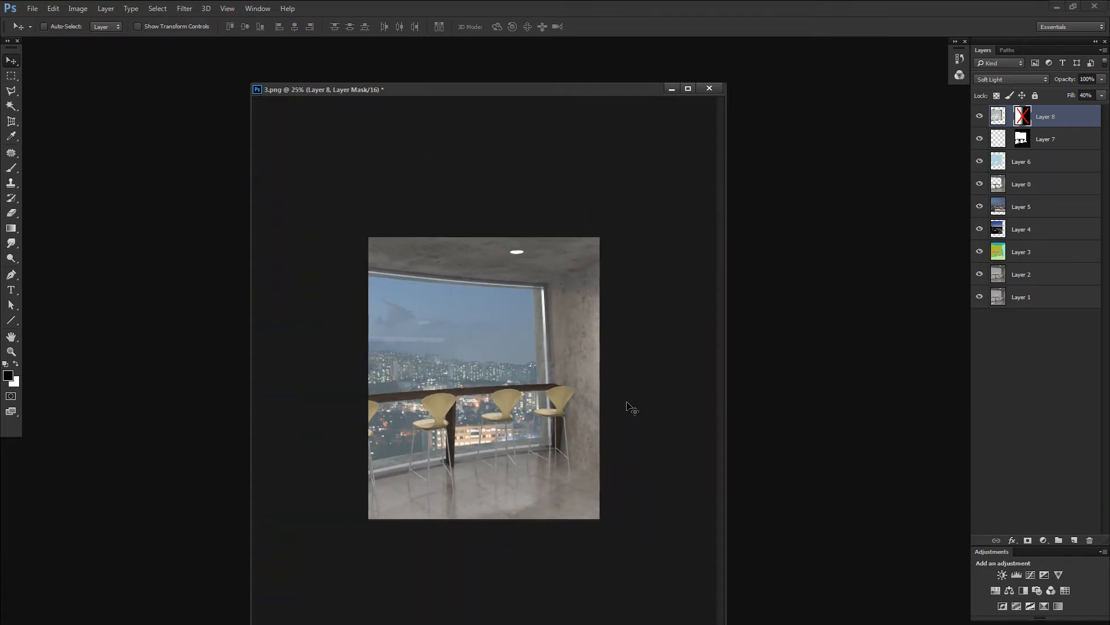
shift+click(1028, 121)
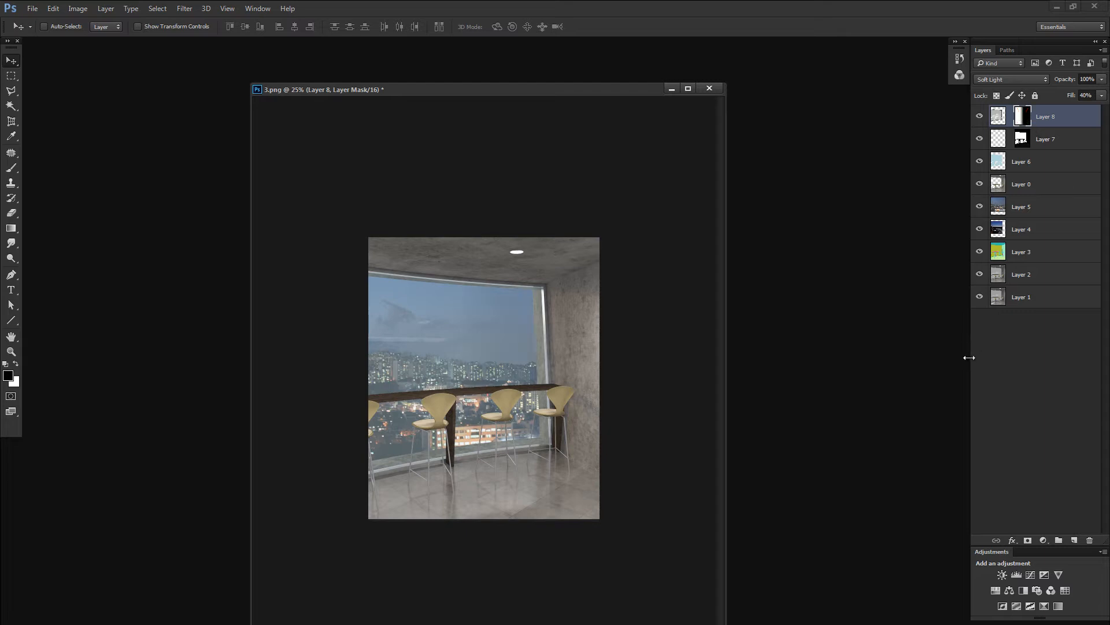
Blur the reflection image on Layer 8 with a Gaussian Blur of 2.0 pixels radius
key(z)
drag(440, 344, 462, 356)
drag(466, 307, 486, 339)
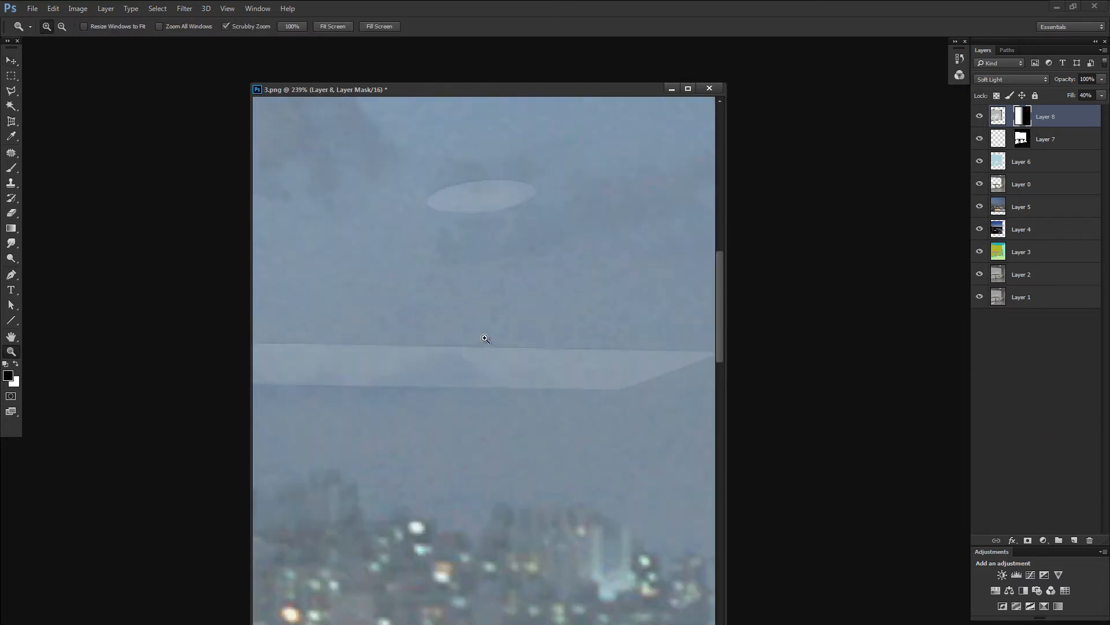
click(997, 118)
click(184, 8)
mouse_move(197, 134)
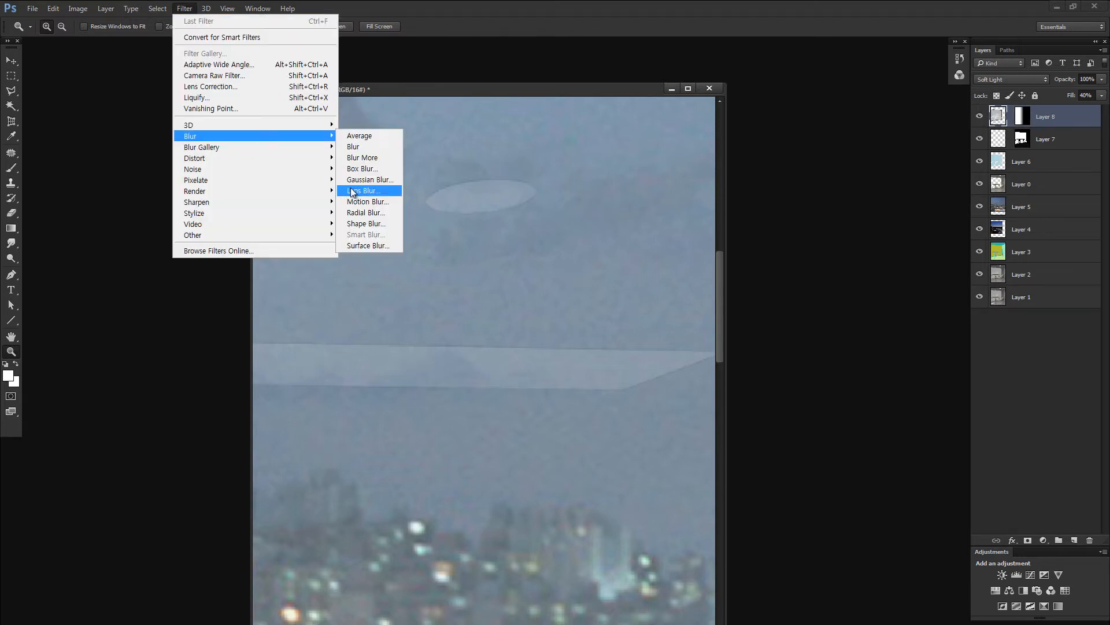
click(367, 186)
click(369, 343)
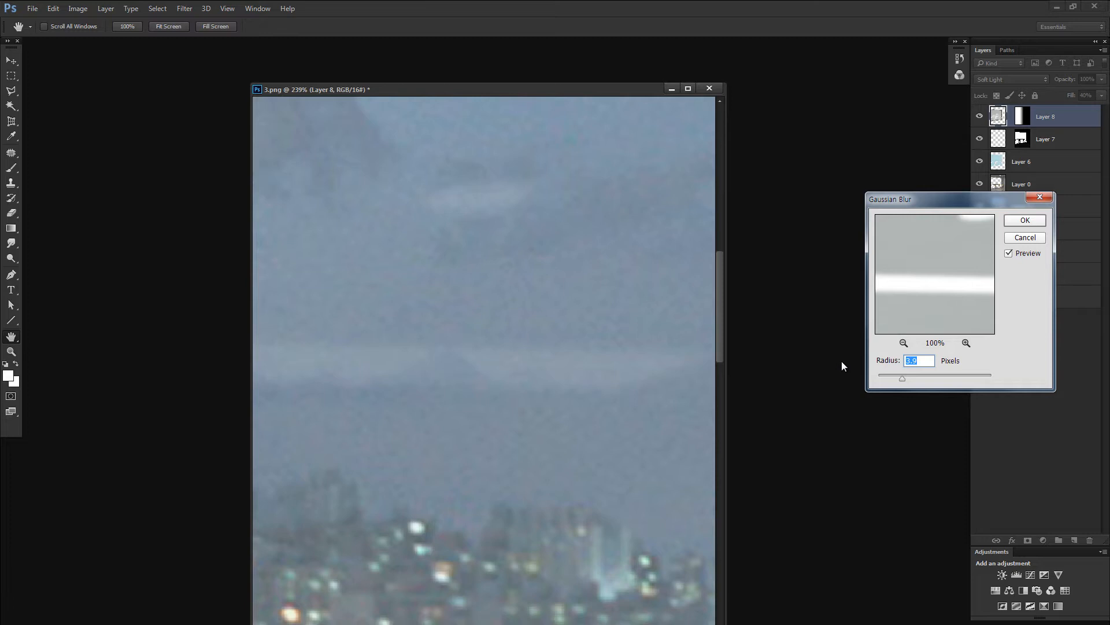
click(888, 376)
click(890, 377)
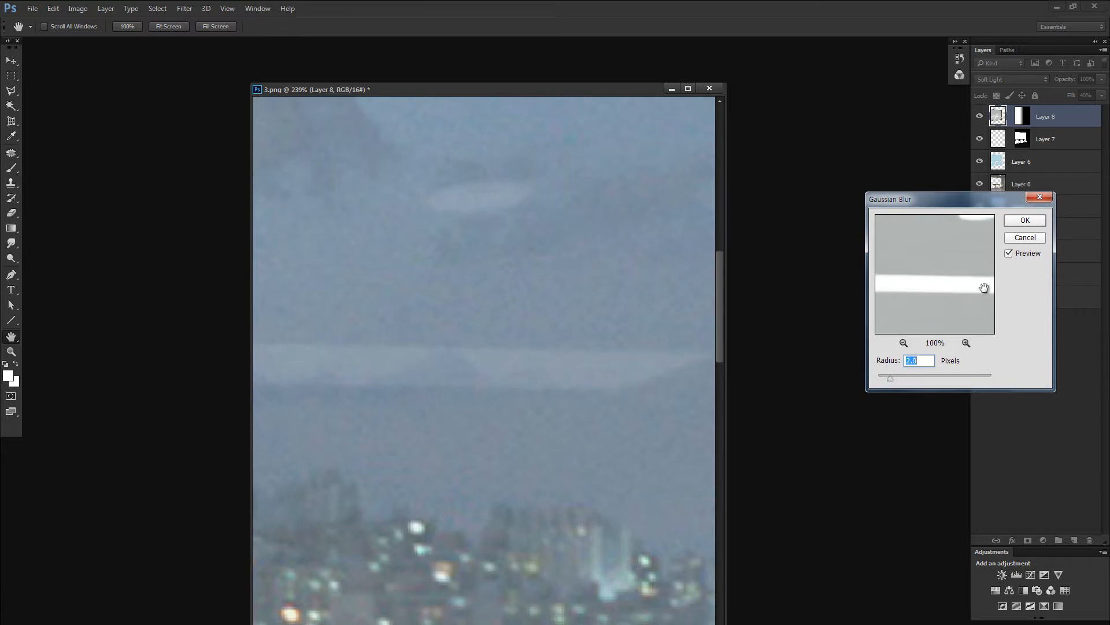
click(1025, 221)
Examine the blurred reflection in the window up close and within the whole image
key(ctrl+0)
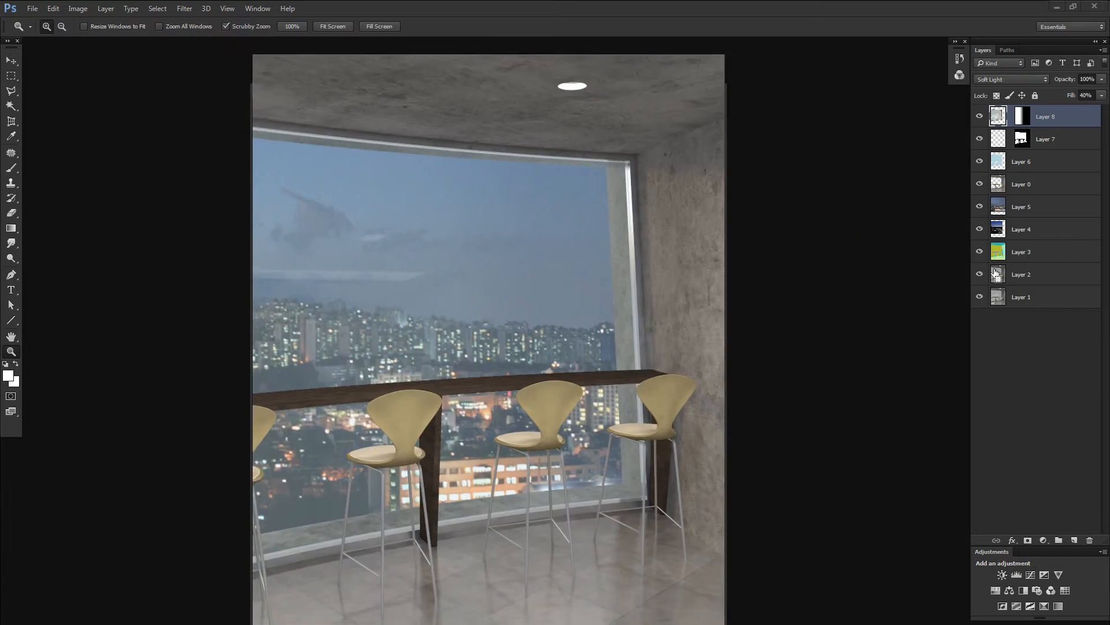
key(ctrl+minus)
drag(351, 261, 455, 295)
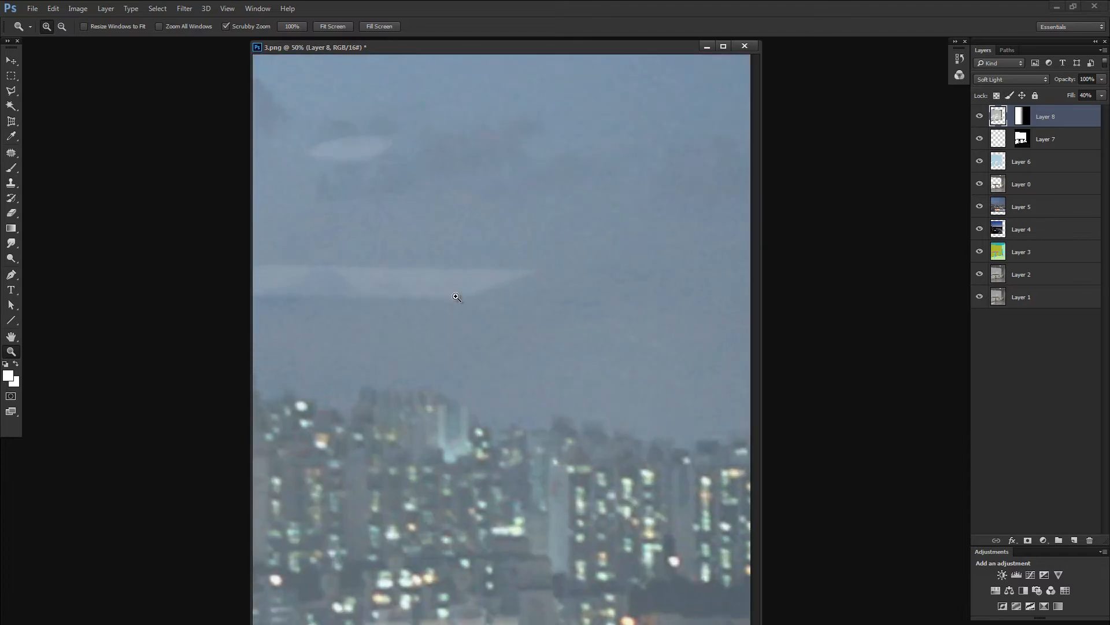
key(ctrl+minus)
key(ctrl+minus)
key(ctrl+minus)
key(ctrl+minus)
key(ctrl+minus)
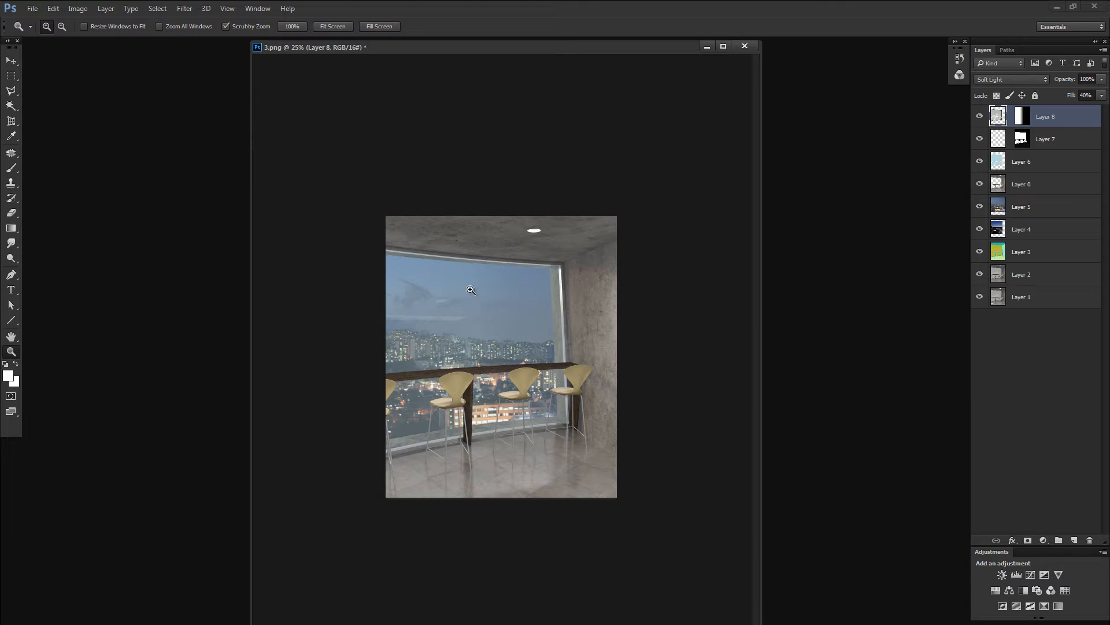
key(v)
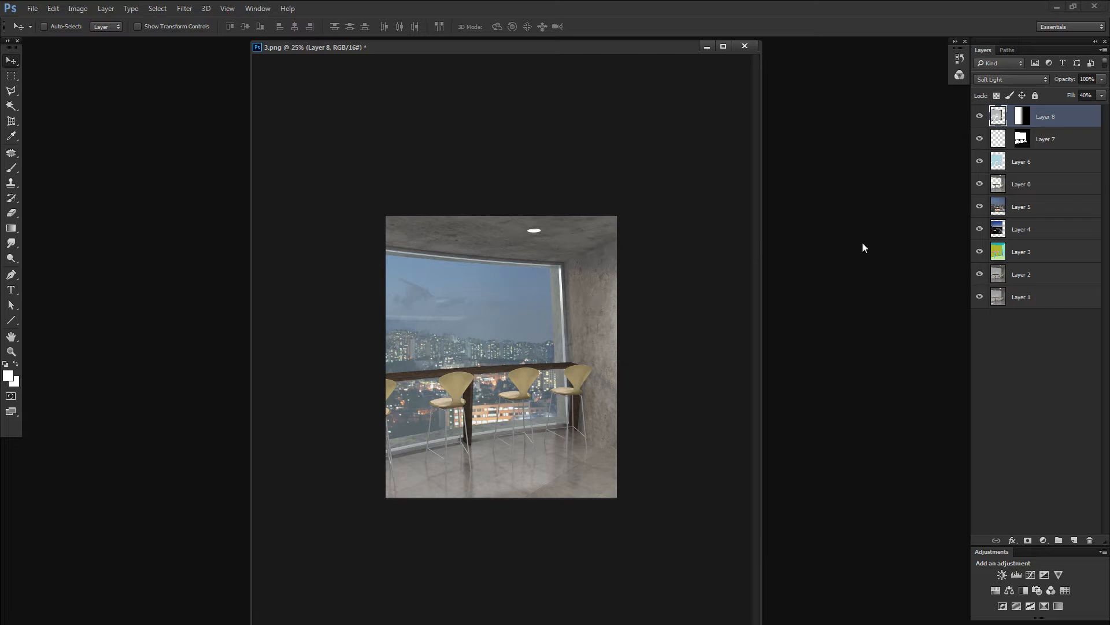
Select the ceiling with the Magic Wand on Layer 3's colour map and copy it from Layer 0 to a new layer
click(999, 252)
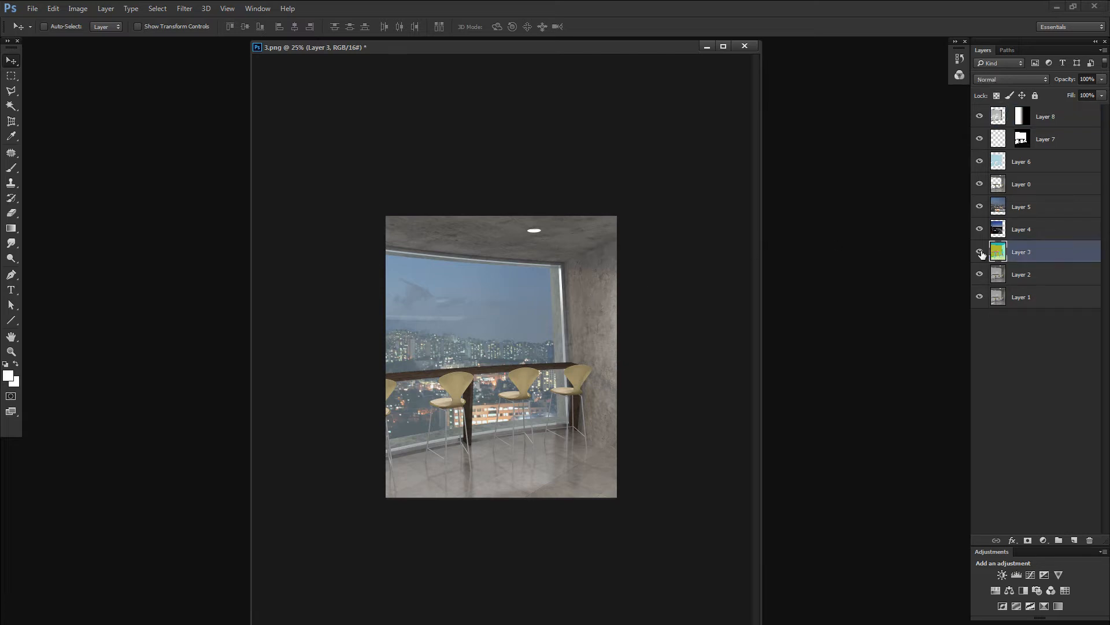
alt+click(980, 253)
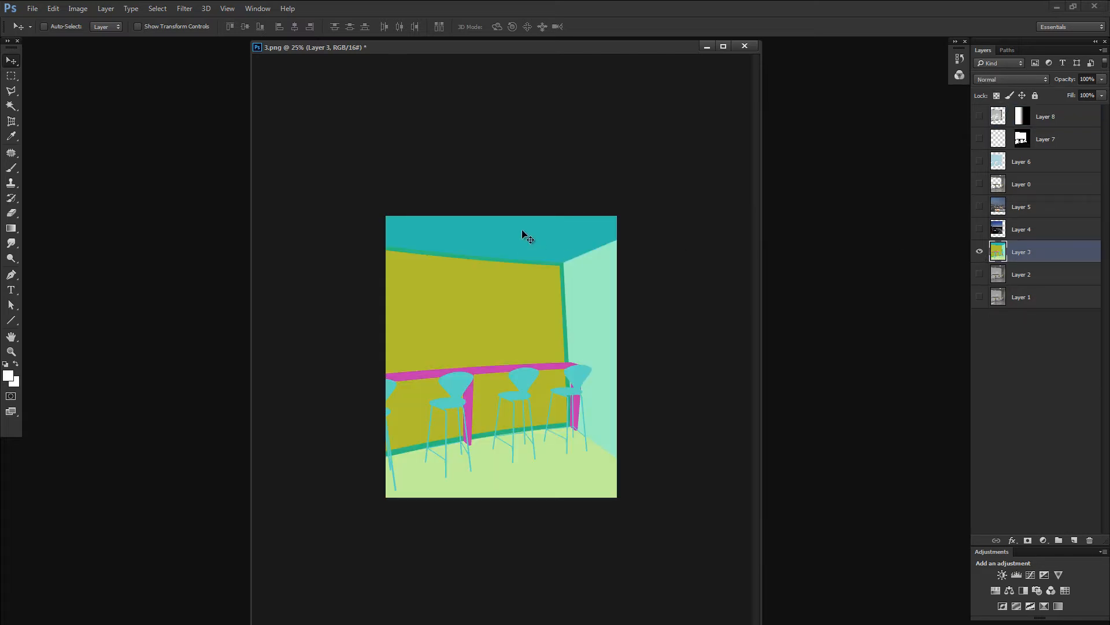
key(w)
click(580, 238)
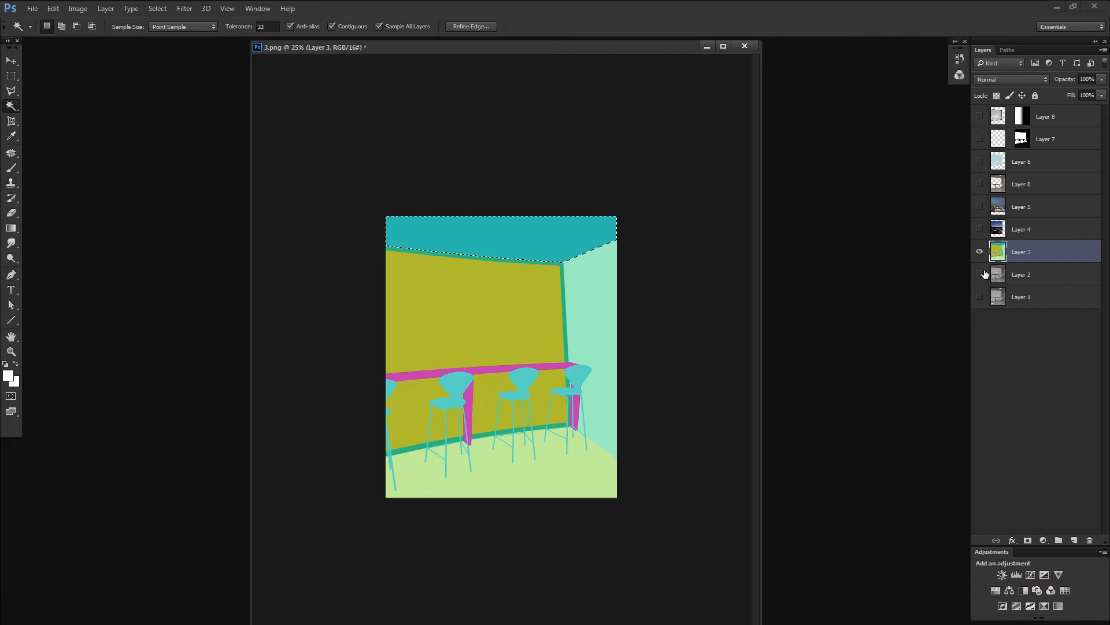
alt+click(981, 253)
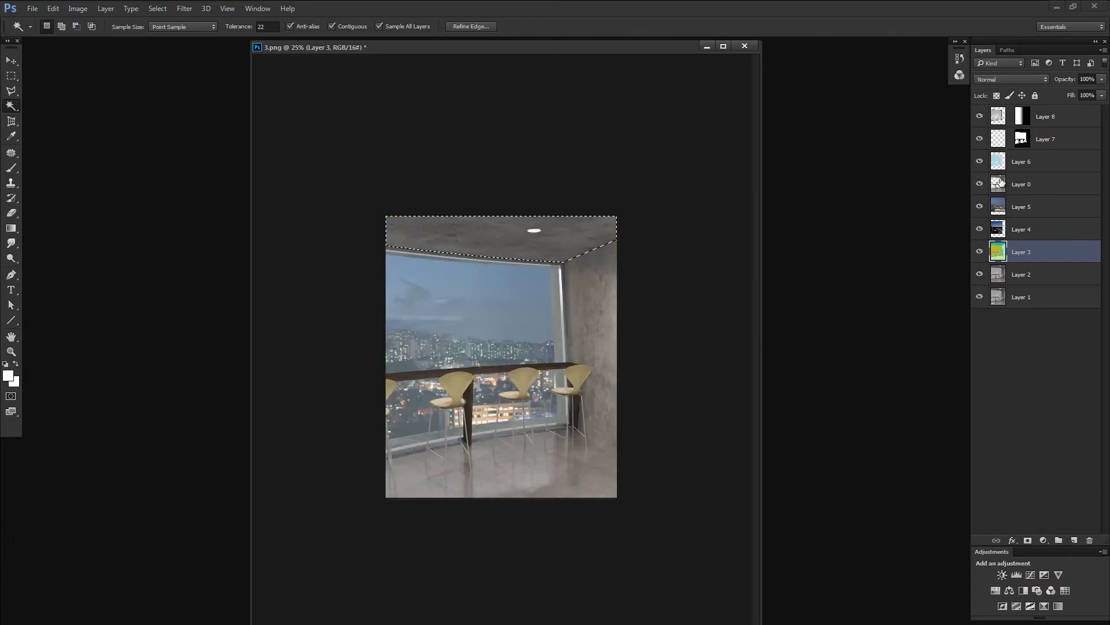
click(1002, 179)
key(ctrl+j)
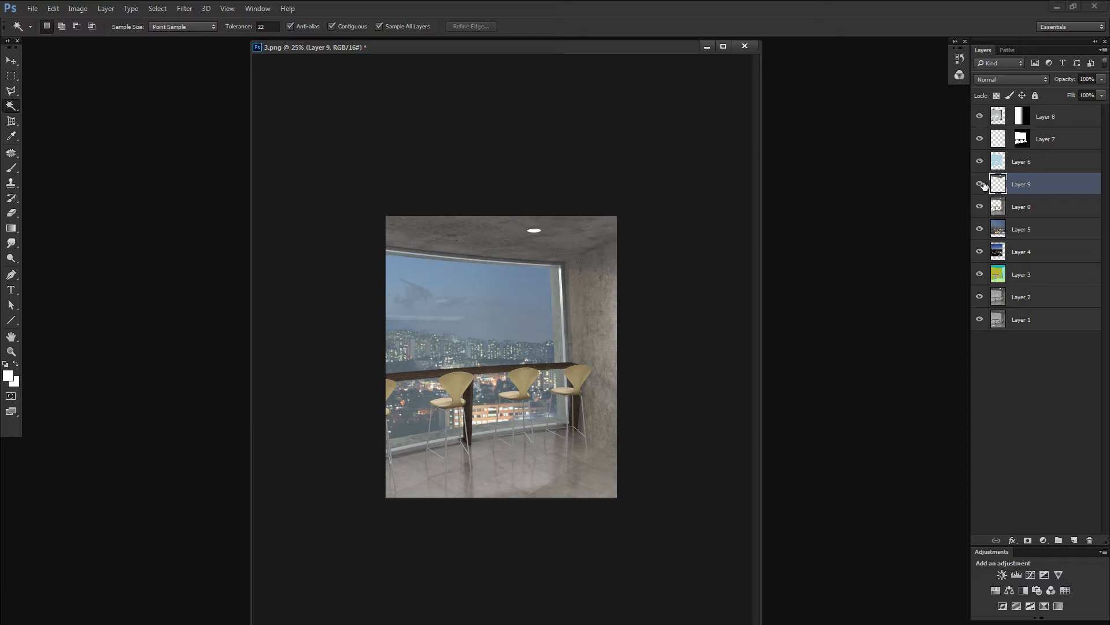
Isolate the copied ceiling layer briefly to check it, and raise its brightness with Brightness/Contrast
alt+click(982, 184)
alt+click(981, 184)
key(ctrl+alt+b)
click(582, 72)
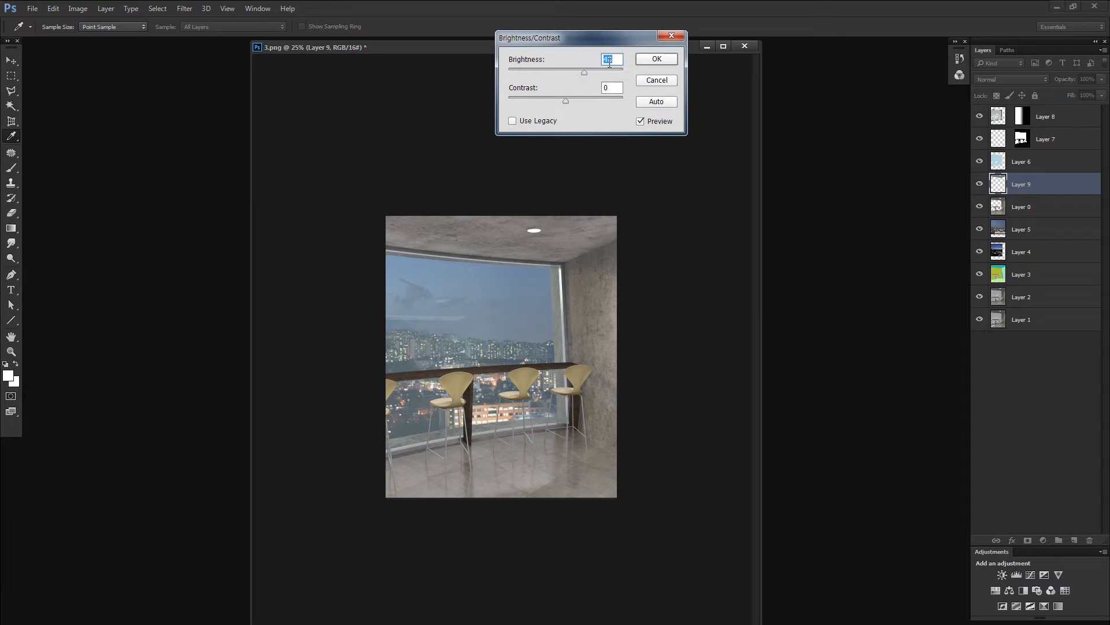
click(657, 59)
Make a Quick Mask gradient selection fading from the wall on the right into the ceiling, and set its lightness to -47
key(w)
key(q)
key(g)
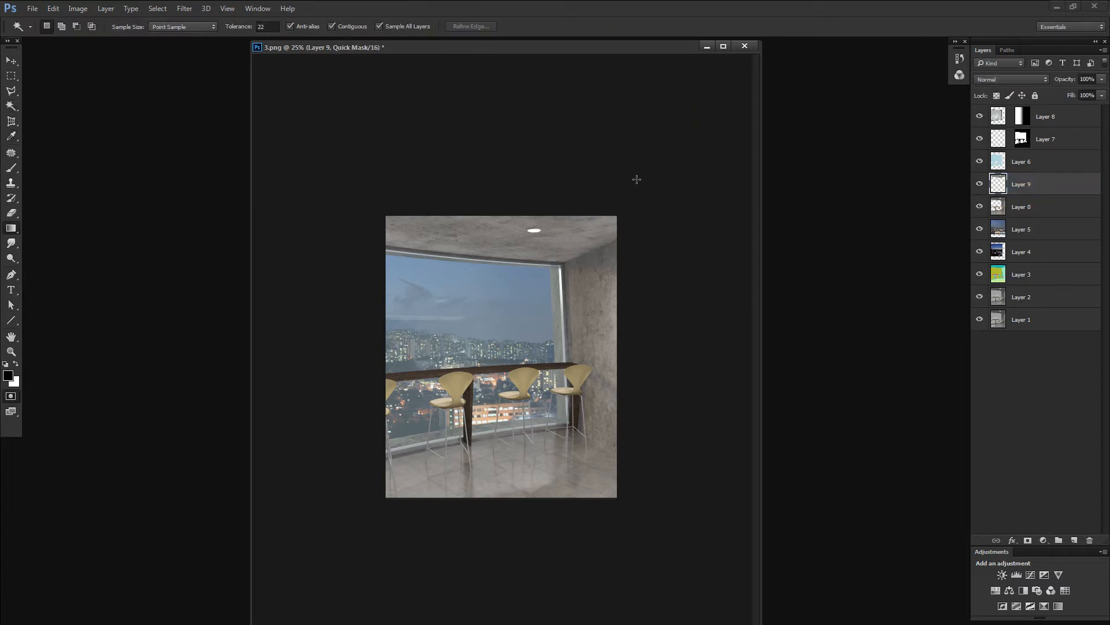
mouse_move(608, 256)
mouse_down()
mouse_move(596, 236)
mouse_move(592, 250)
mouse_up()
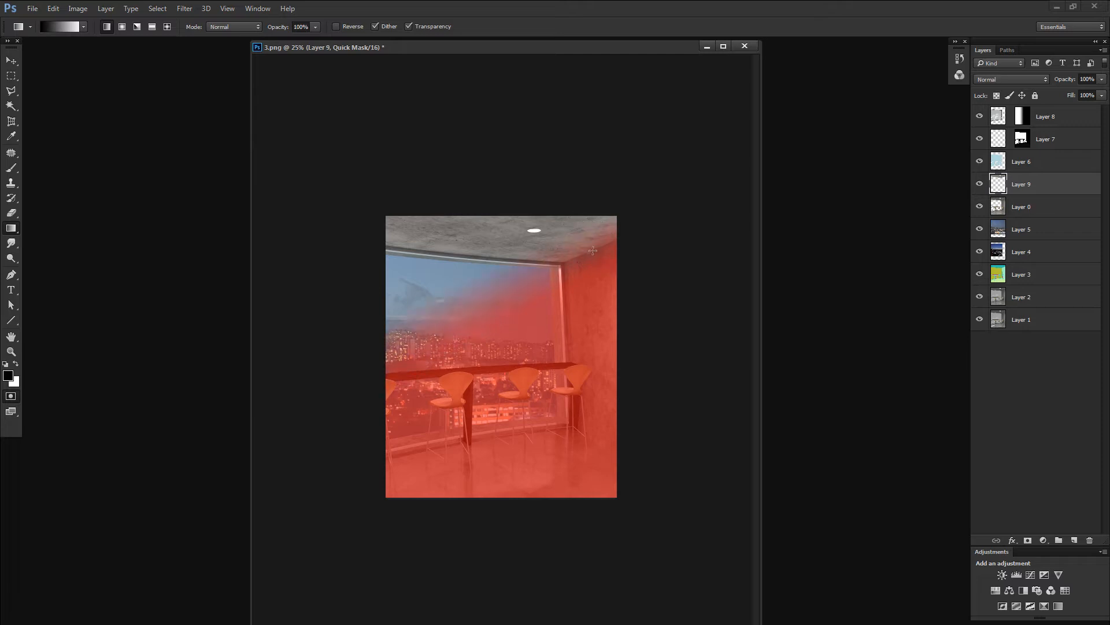
key(q)
key(ctrl+u)
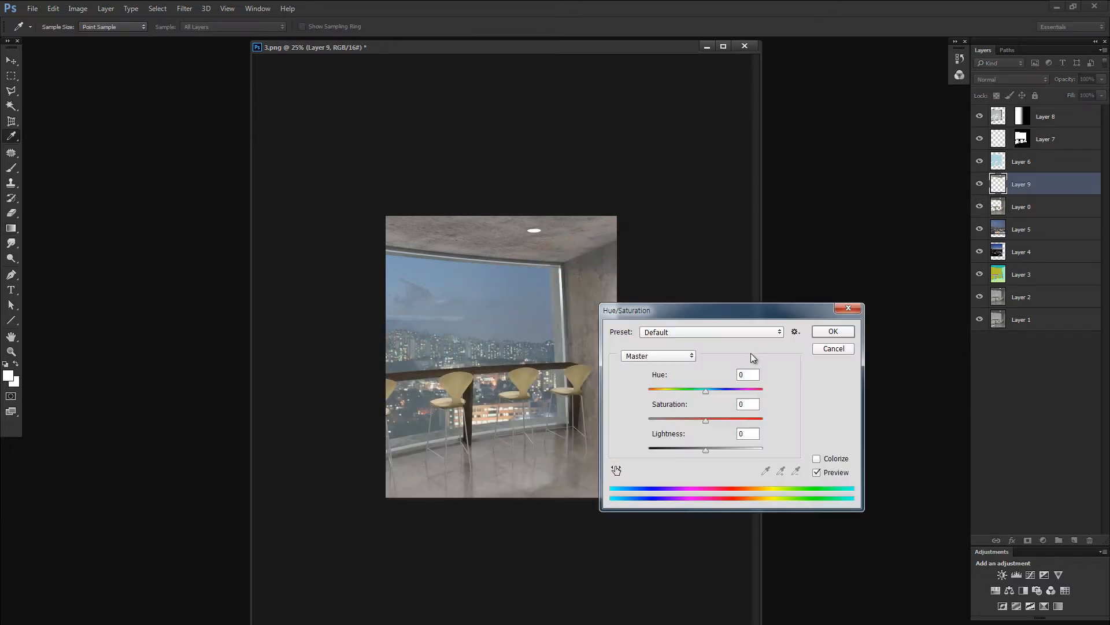
click(693, 448)
drag(680, 449, 678, 450)
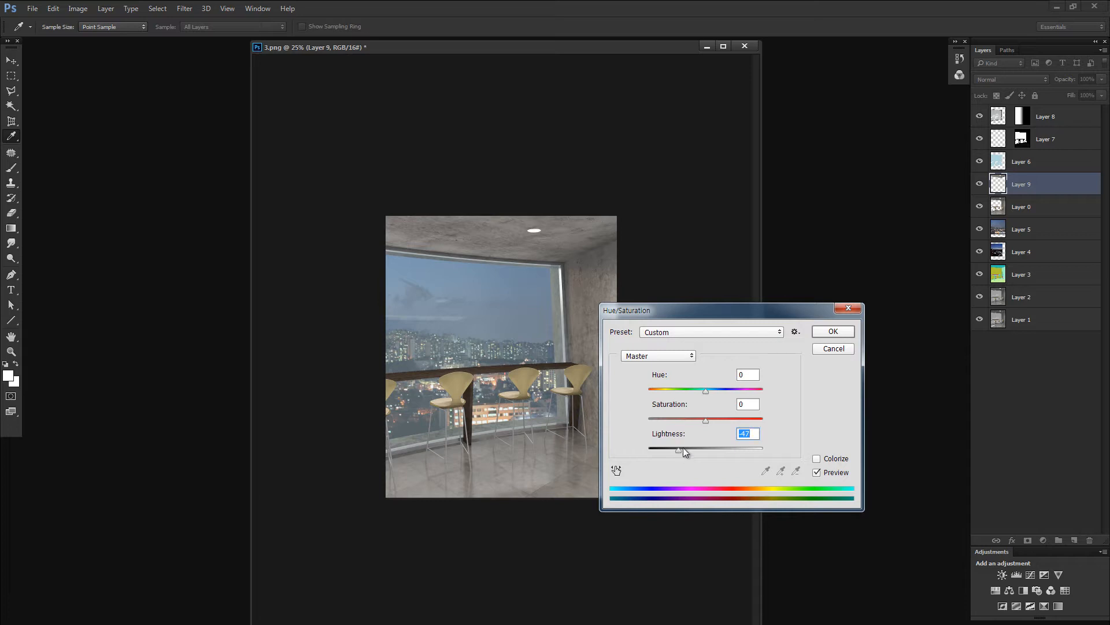
click(817, 331)
Raise the brightness of the whole ceiling layer slightly with Brightness/Contrast
key(g)
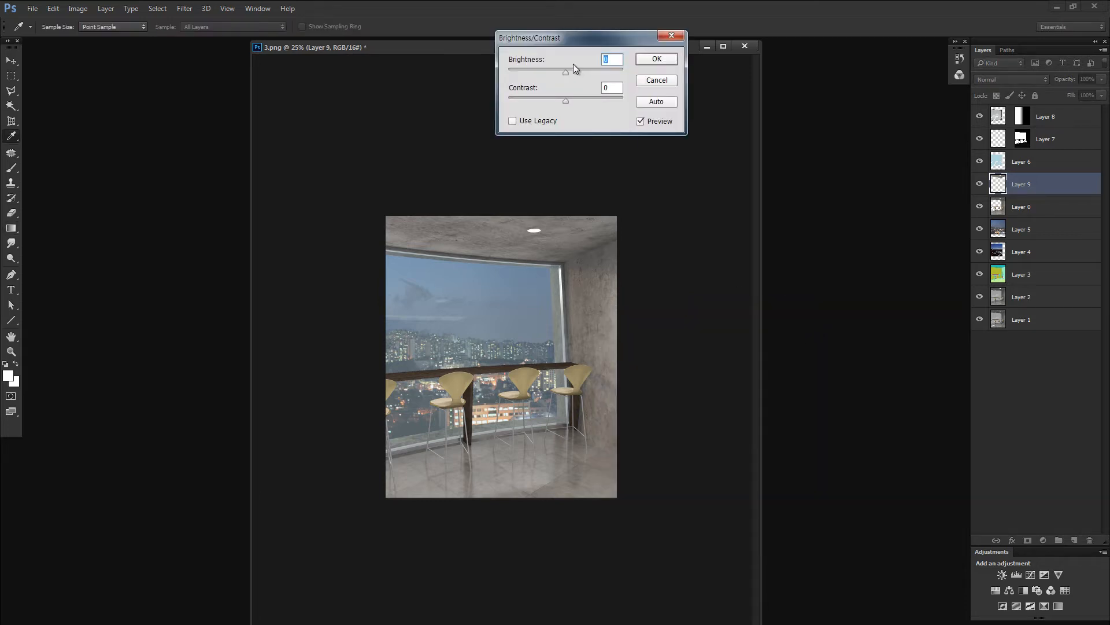
drag(565, 72, 571, 71)
click(642, 60)
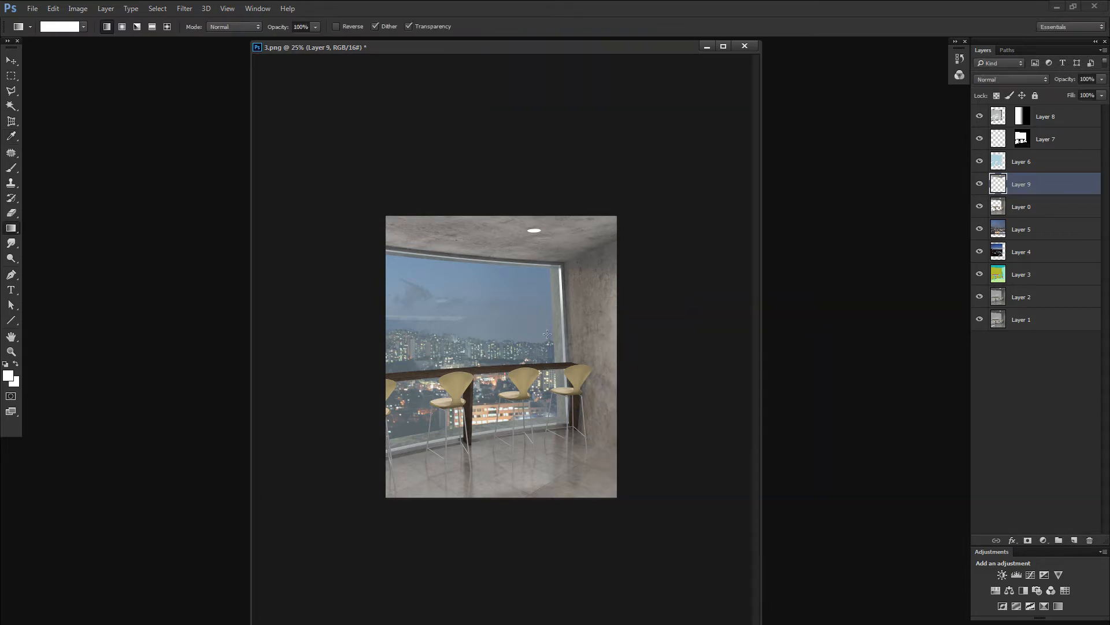
Paint a soft Quick Mask over the upper window and the adjoining ceiling edge, and set the ceiling layer's lightness to +14
key(m)
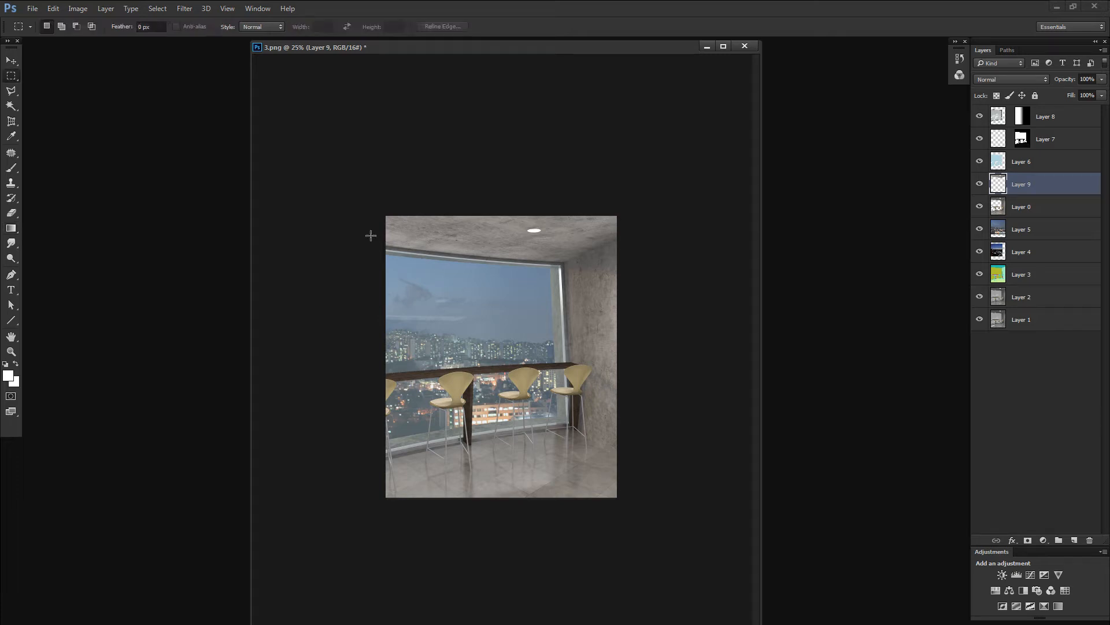
key(q)
key(b)
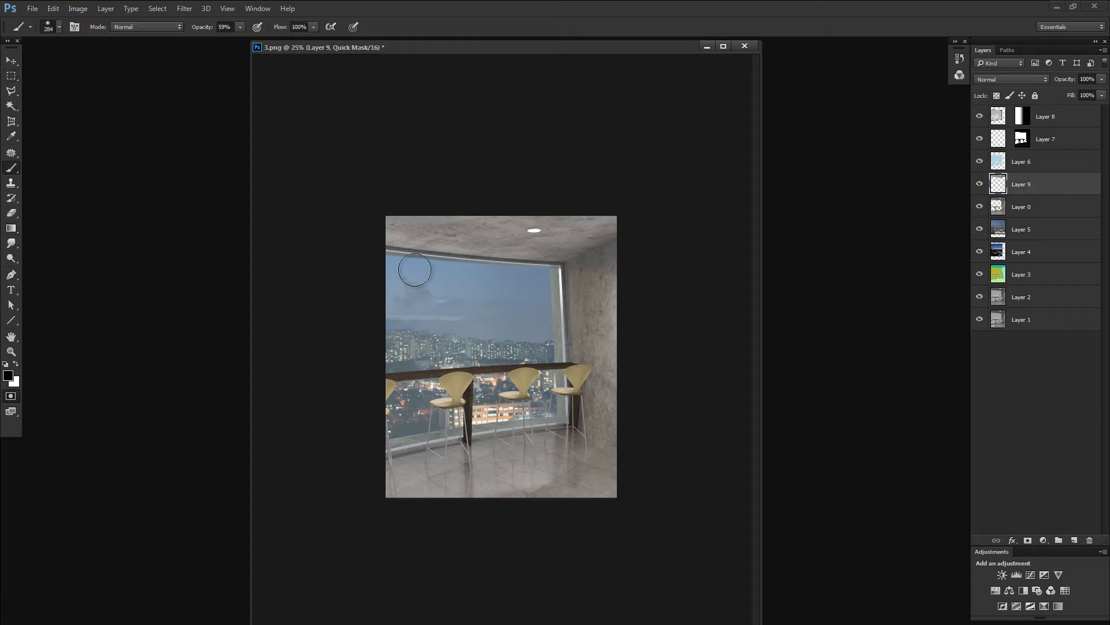
mouse_move(391, 252)
mouse_down()
mouse_move(434, 282)
mouse_move(497, 286)
mouse_move(538, 306)
mouse_move(554, 340)
mouse_move(458, 285)
mouse_up()
click(392, 286)
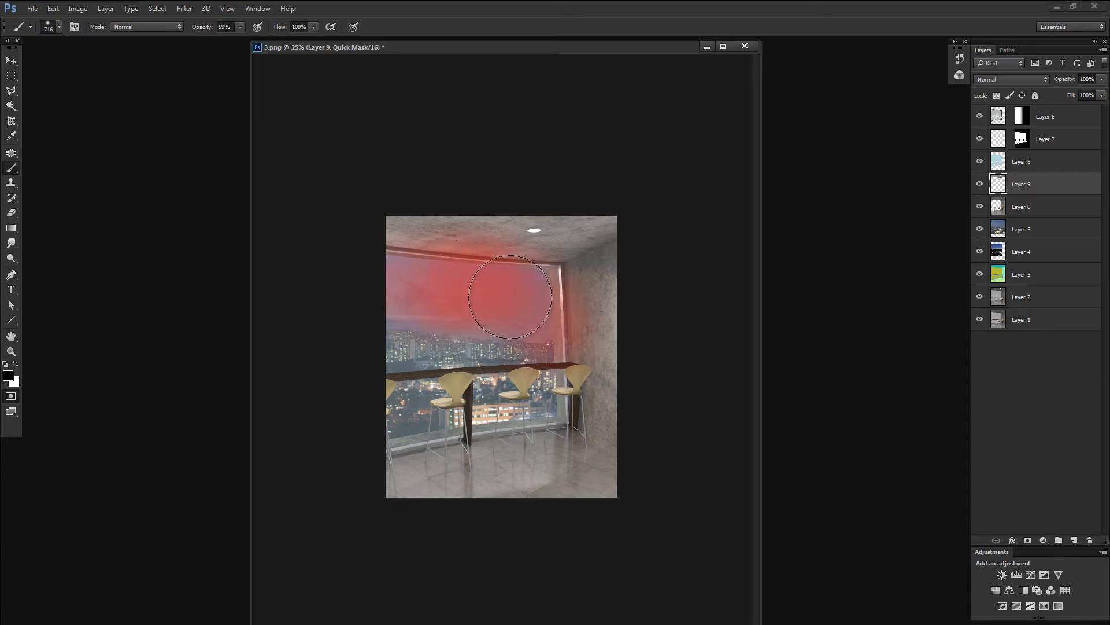
key(q)
key(ctrl+u)
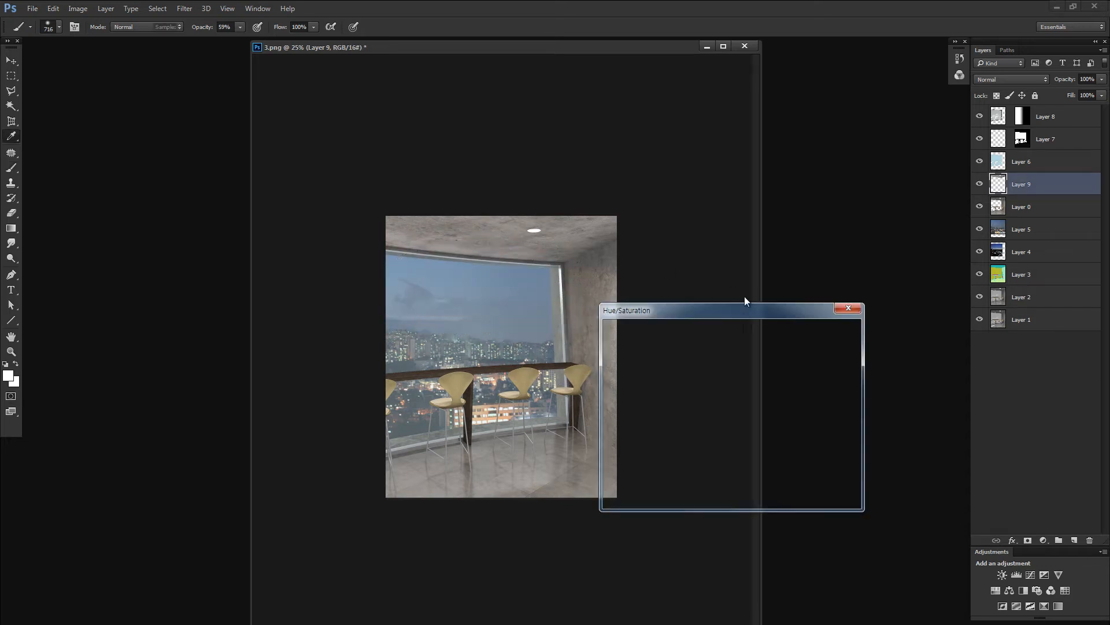
drag(710, 449, 714, 449)
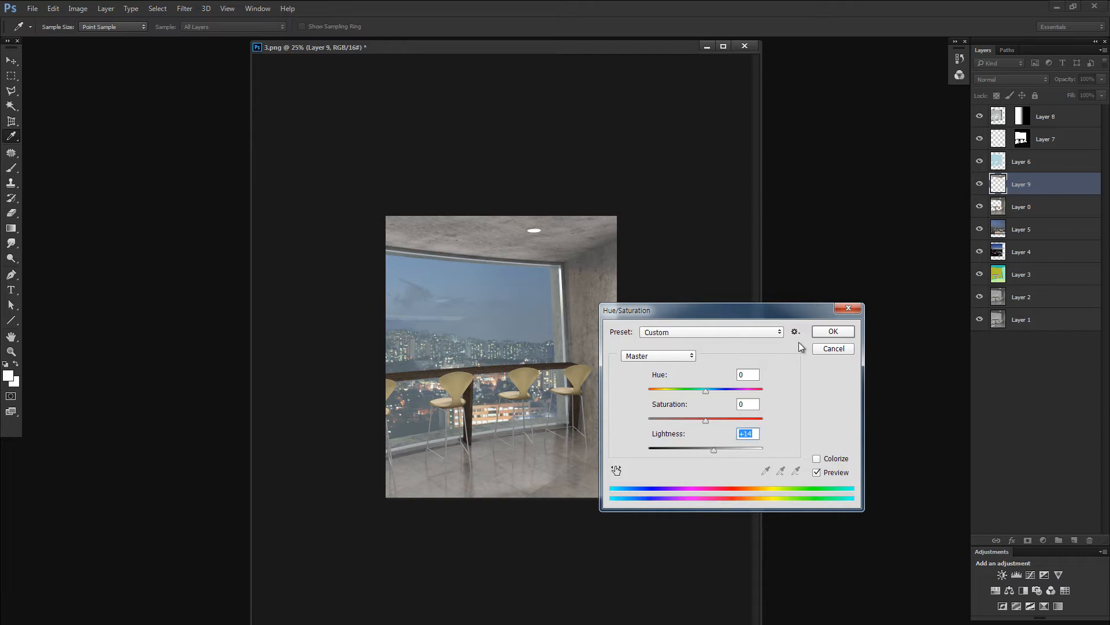
click(824, 332)
key(z)
drag(481, 261, 575, 259)
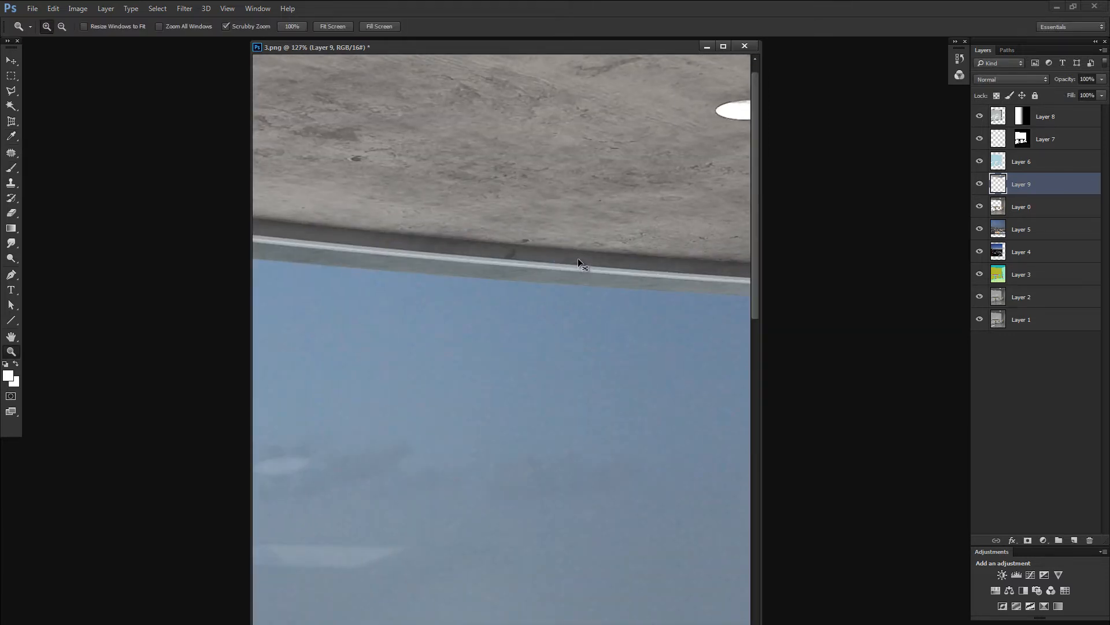
alt+click(583, 255)
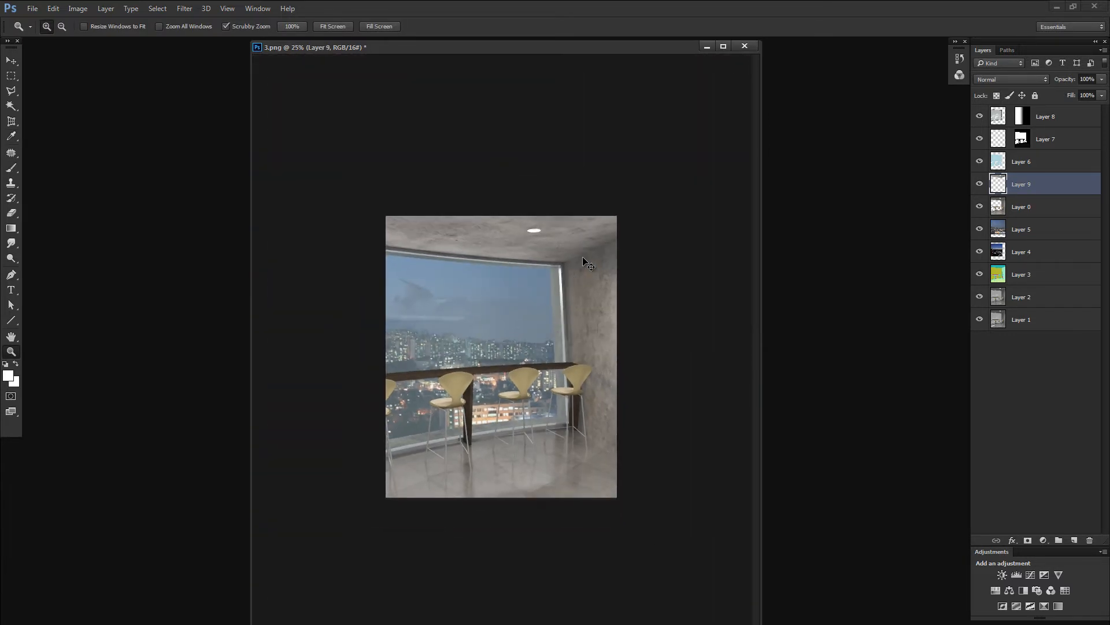
Copy the photo of four framed pictures into 3.png and place it over the wall on the right
key(v)
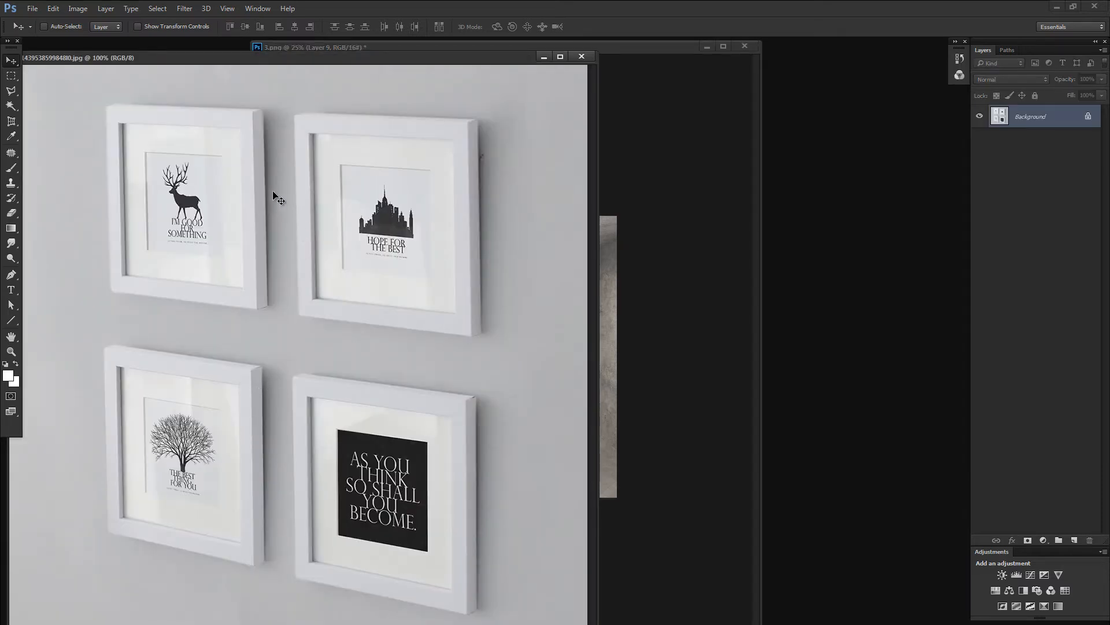
key(z)
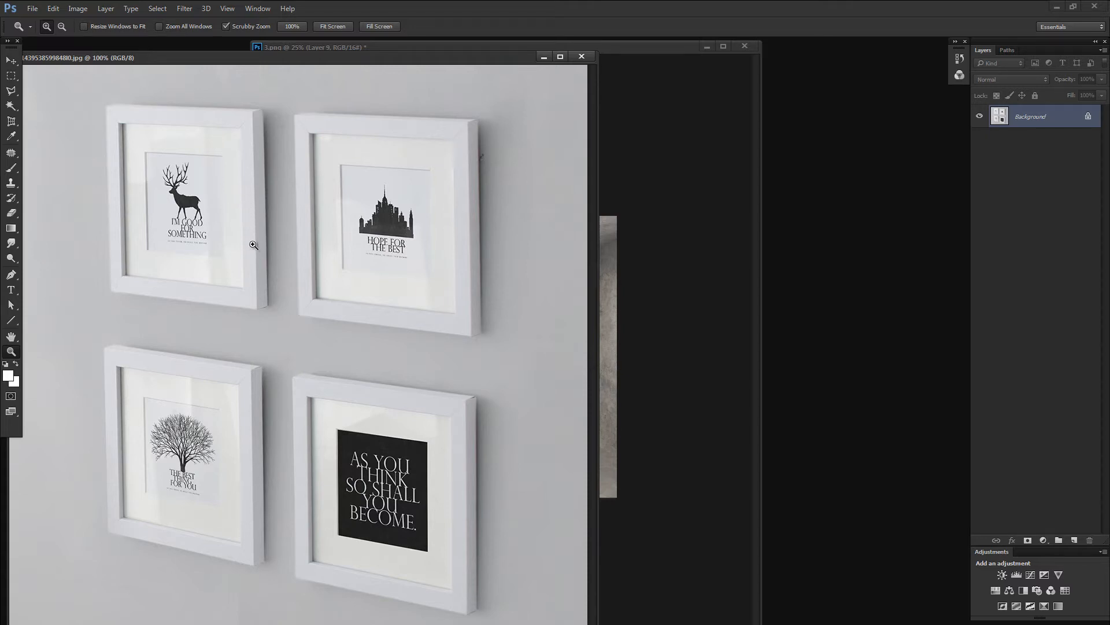
key(v)
drag(411, 263, 549, 323)
drag(1006, 184, 1008, 115)
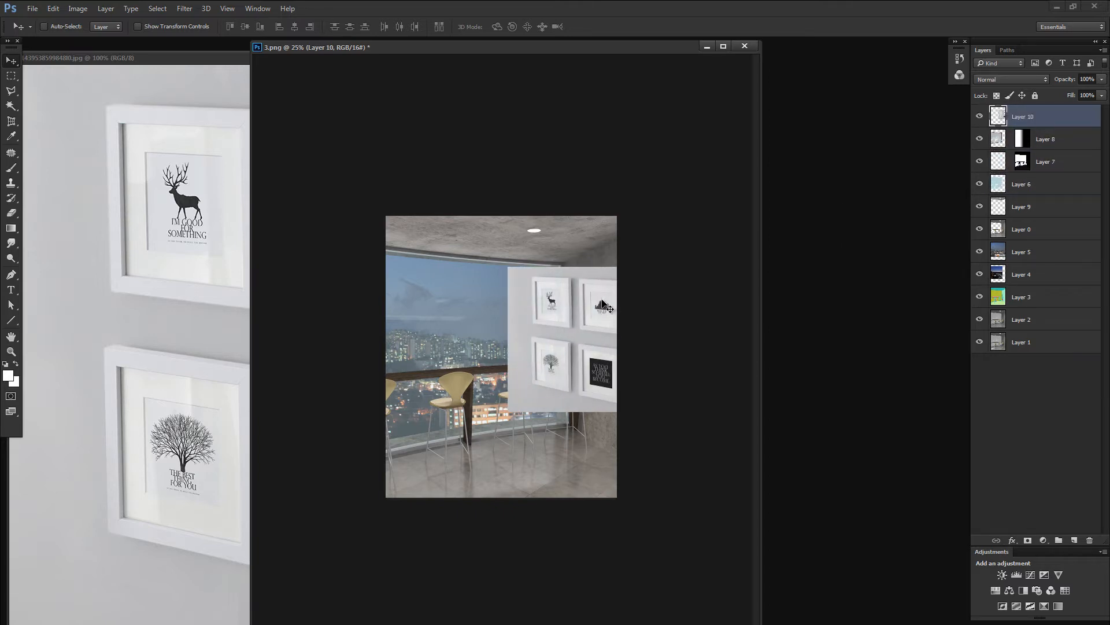
Set the pictures layer's opacity to 50% and scale and skew it to match the right-hand wall's perspective
key(5)
key(ctrl+t)
mouse_move(653, 264)
mouse_down()
mouse_move(650, 249)
mouse_move(557, 351)
mouse_move(602, 323)
mouse_move(603, 307)
mouse_move(619, 317)
mouse_move(638, 278)
mouse_up()
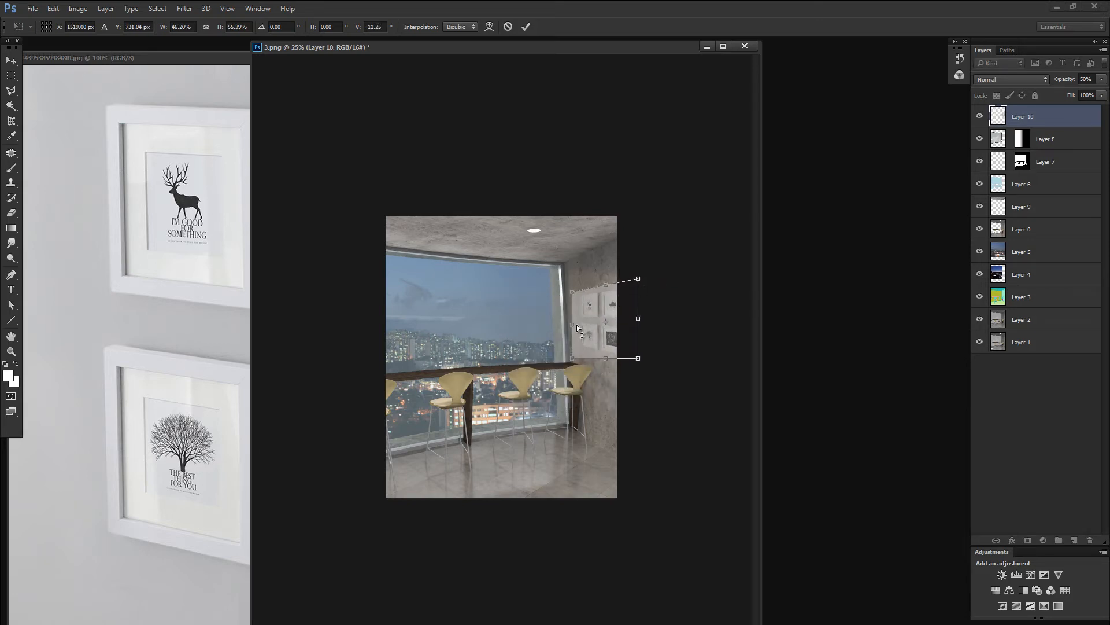
drag(577, 325, 572, 328)
key(Return)
Check the fit of the trial pictures on the wall up close, and delete their layer
key(z)
click(663, 310)
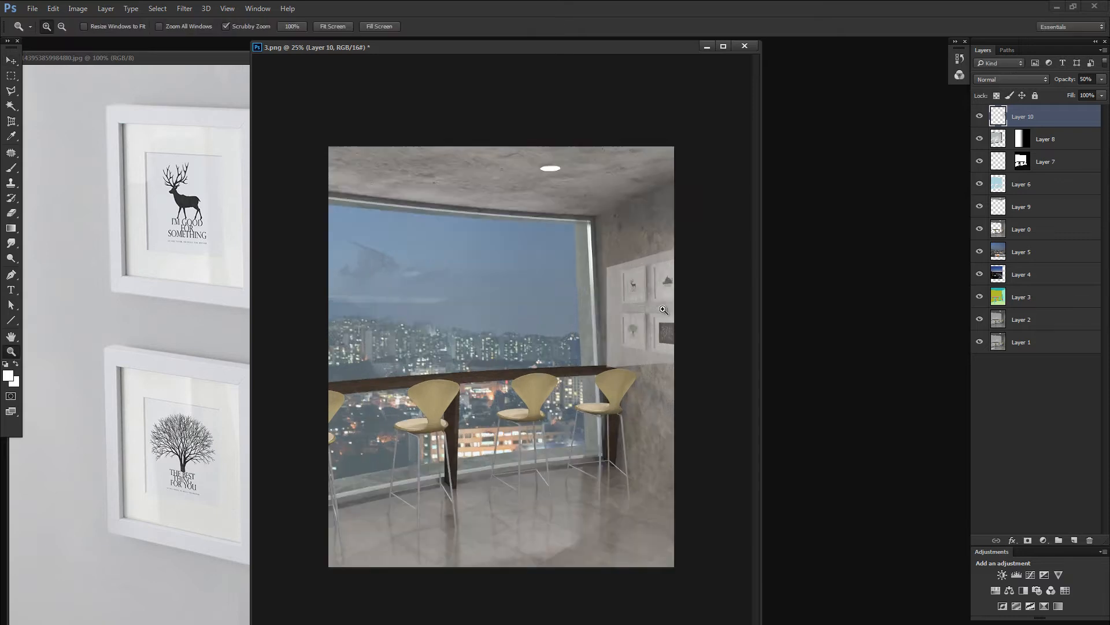
drag(664, 309, 682, 312)
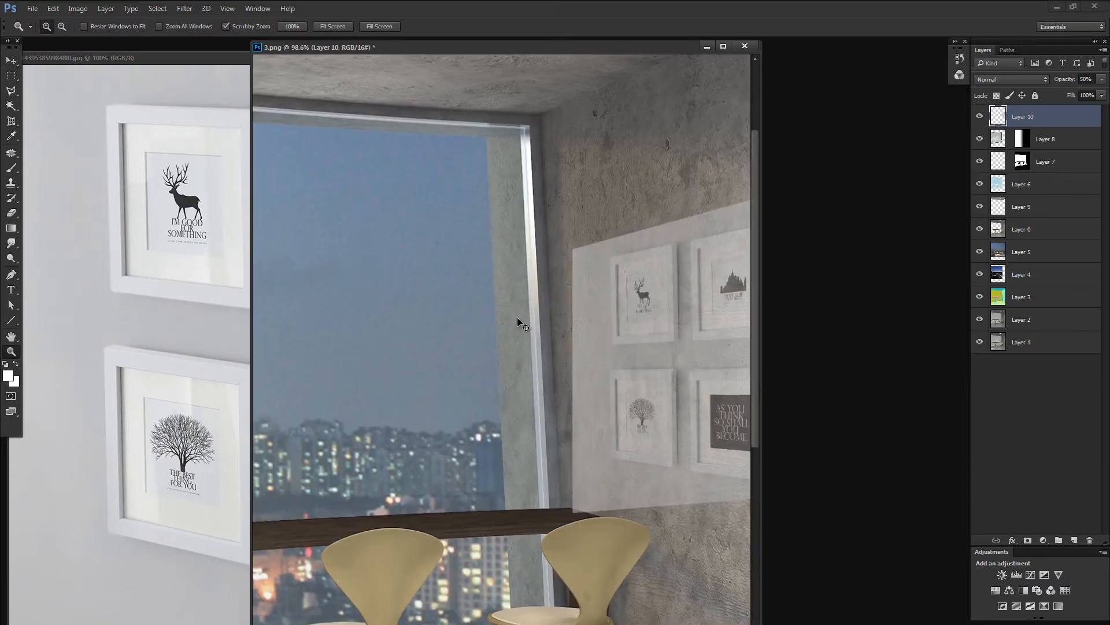
key(ctrl+minus)
key(ctrl+minus)
key(ctrl+minus)
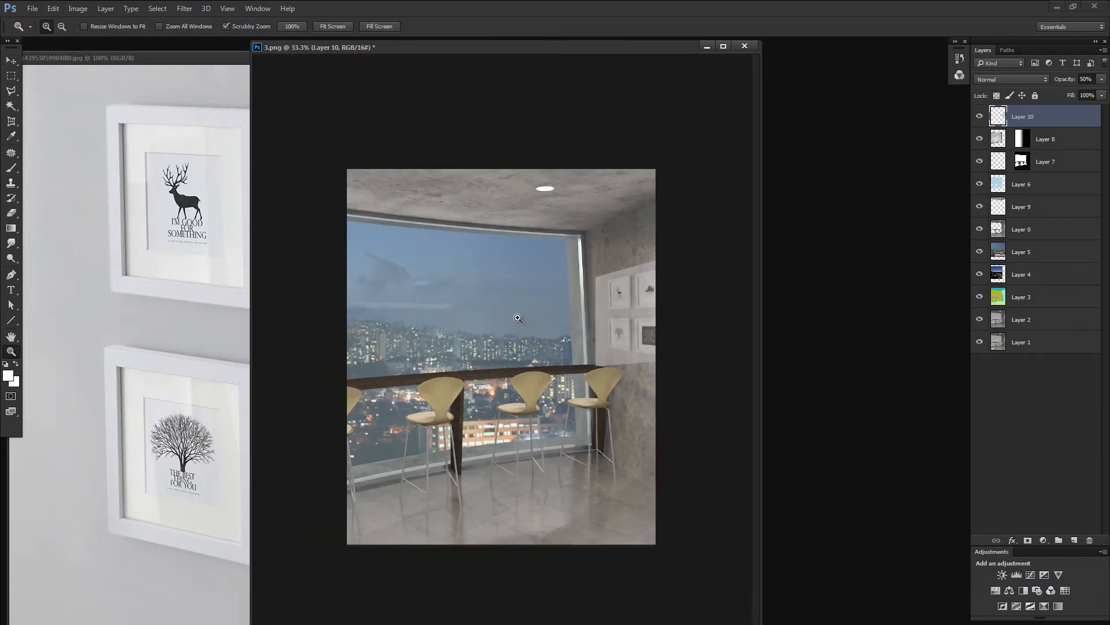
key(Delete)
Switch to the framed-pictures photo and select the deer picture along its outer frame edges with the Polygonal Lasso
click(204, 206)
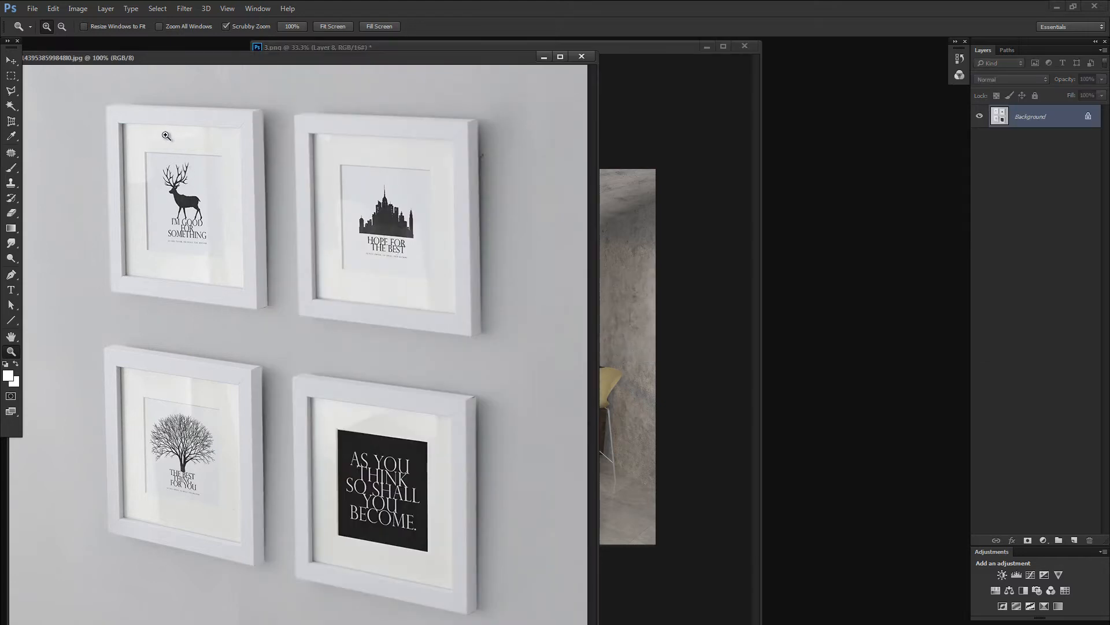
drag(159, 134, 286, 204)
drag(211, 189, 218, 202)
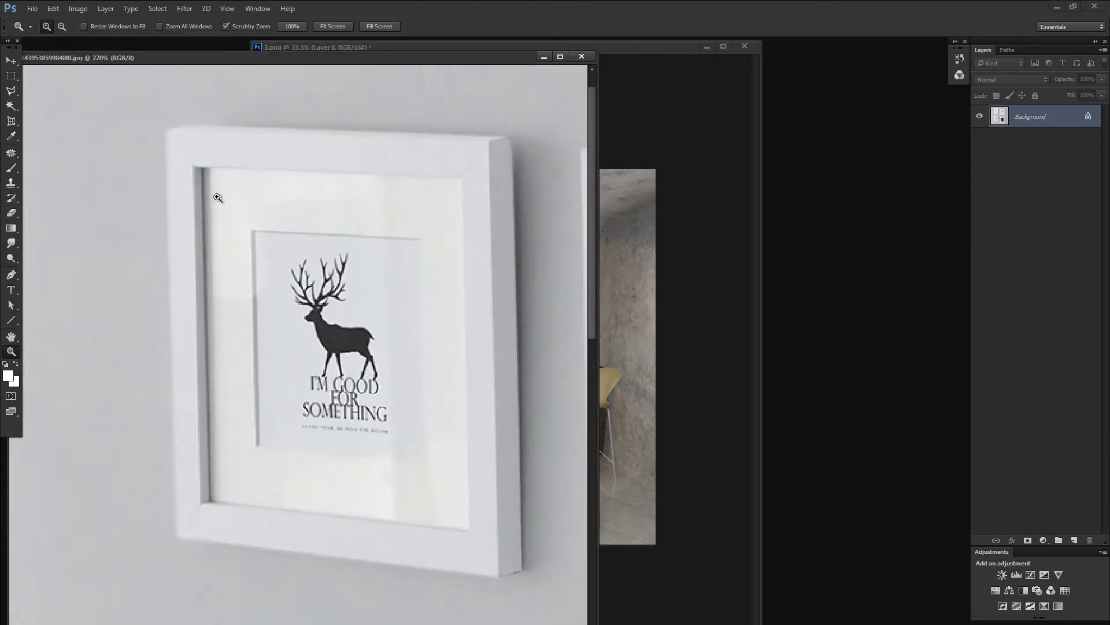
key(l)
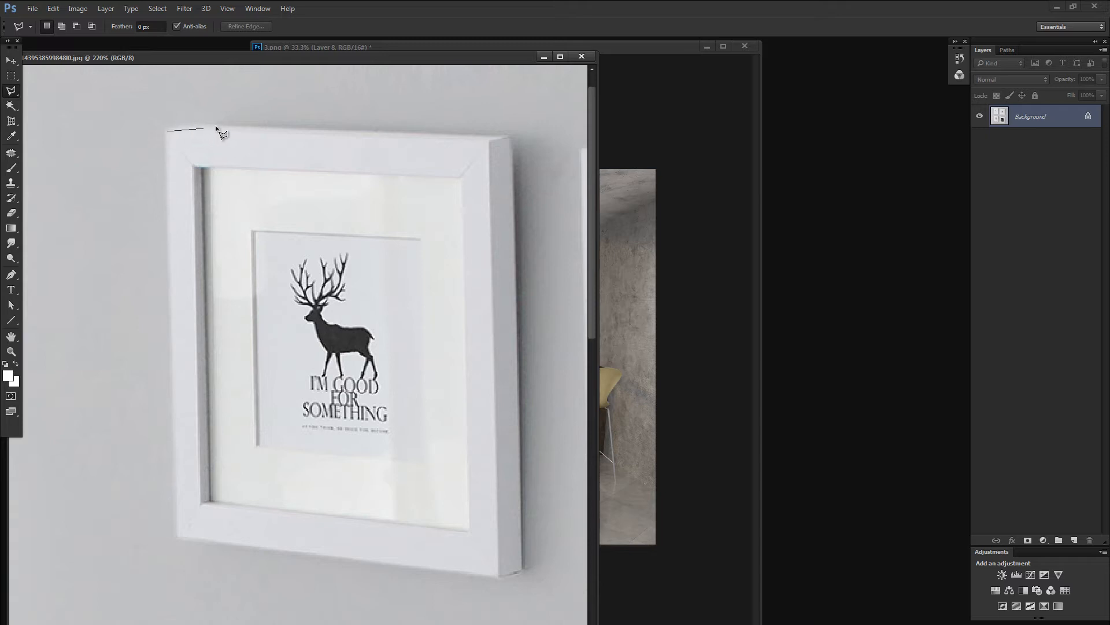
click(205, 124)
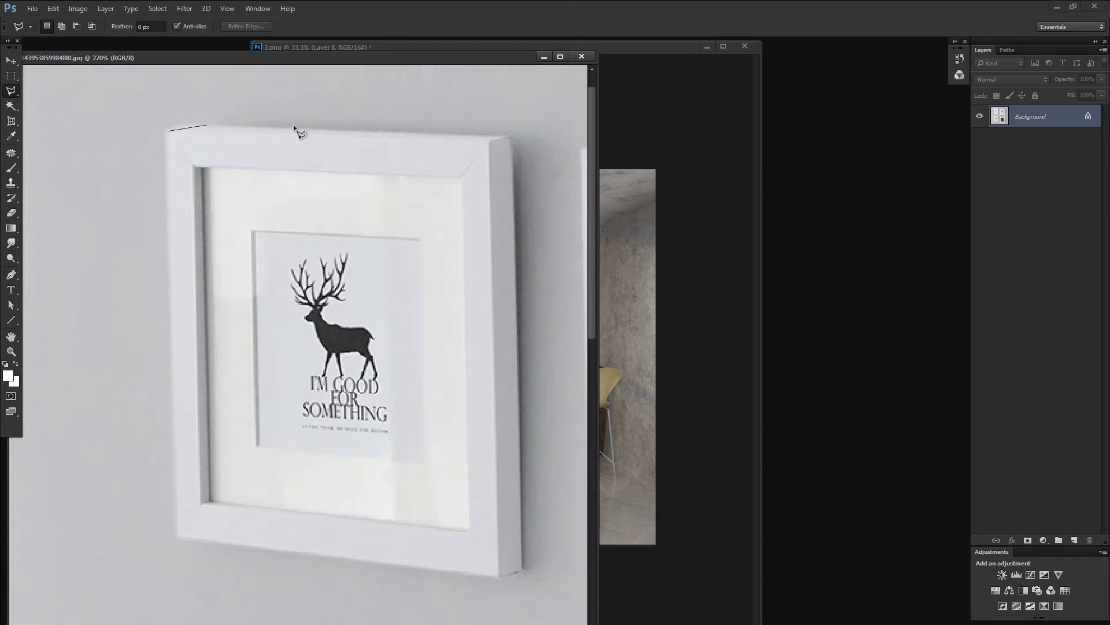
click(511, 137)
drag(532, 300, 475, 191)
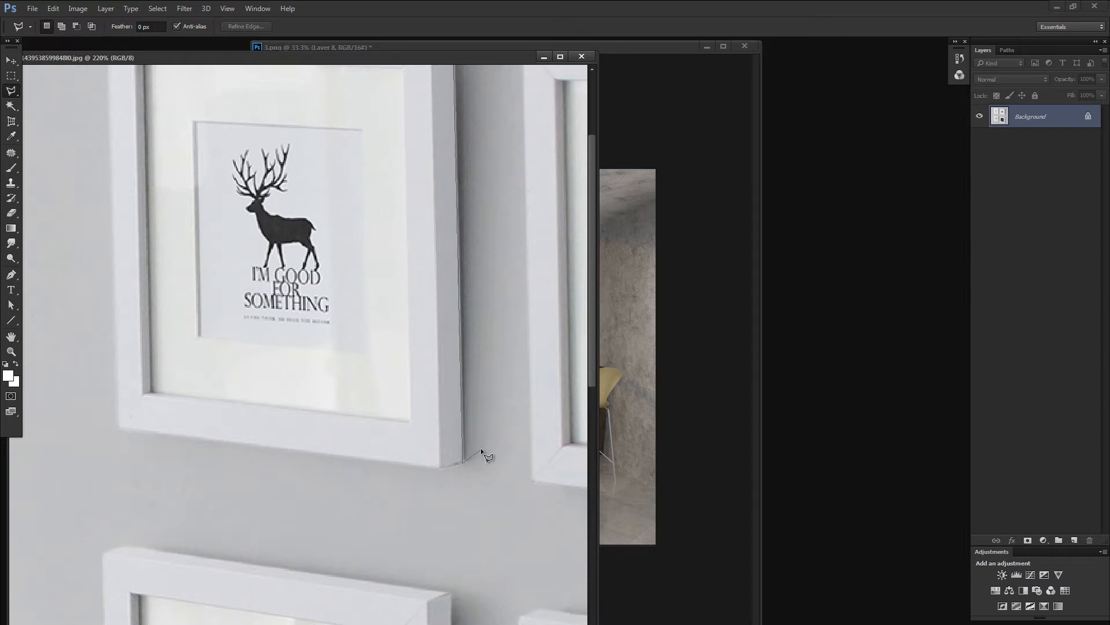
click(436, 467)
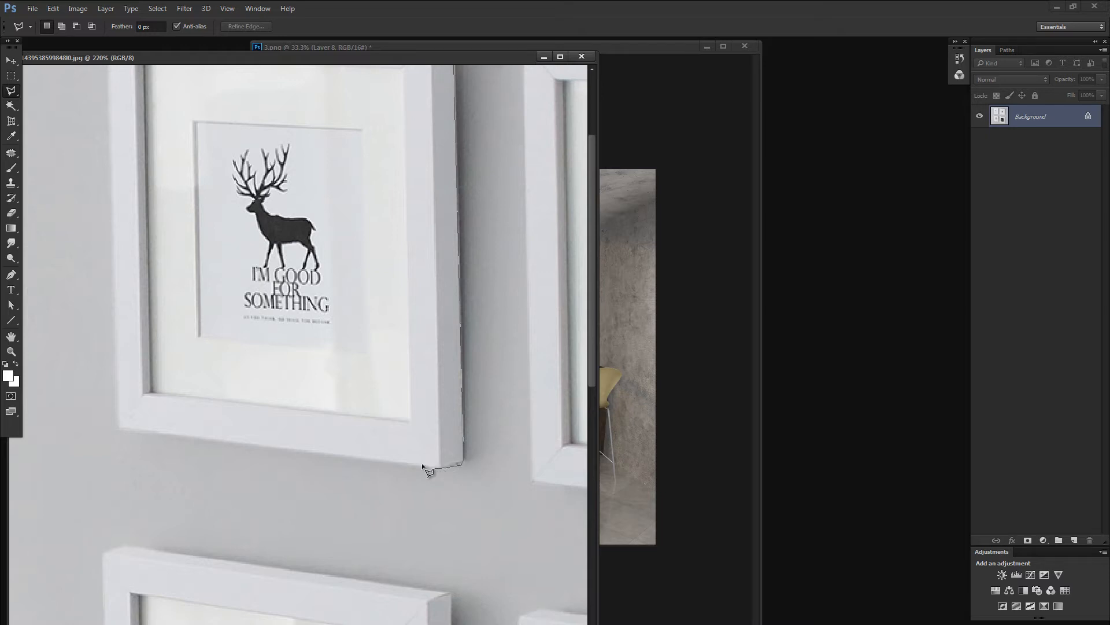
click(119, 426)
drag(125, 147, 159, 283)
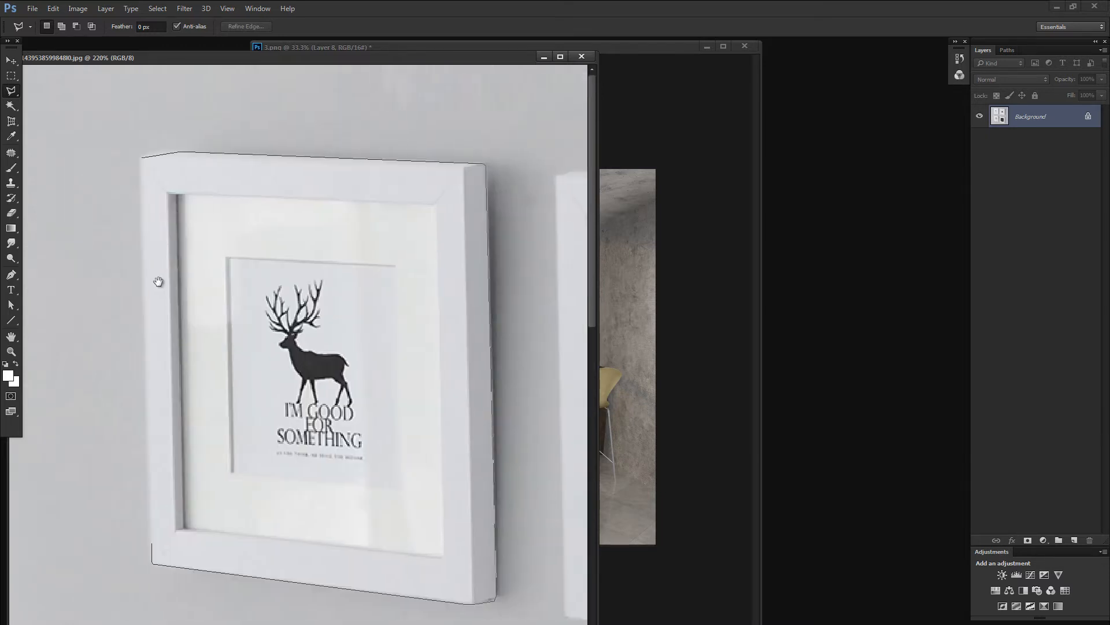
click(143, 161)
Add the city skyline picture to the selection by tracing its outer frame edges with the Polygonal Lasso
scroll(237, 318, right, 6)
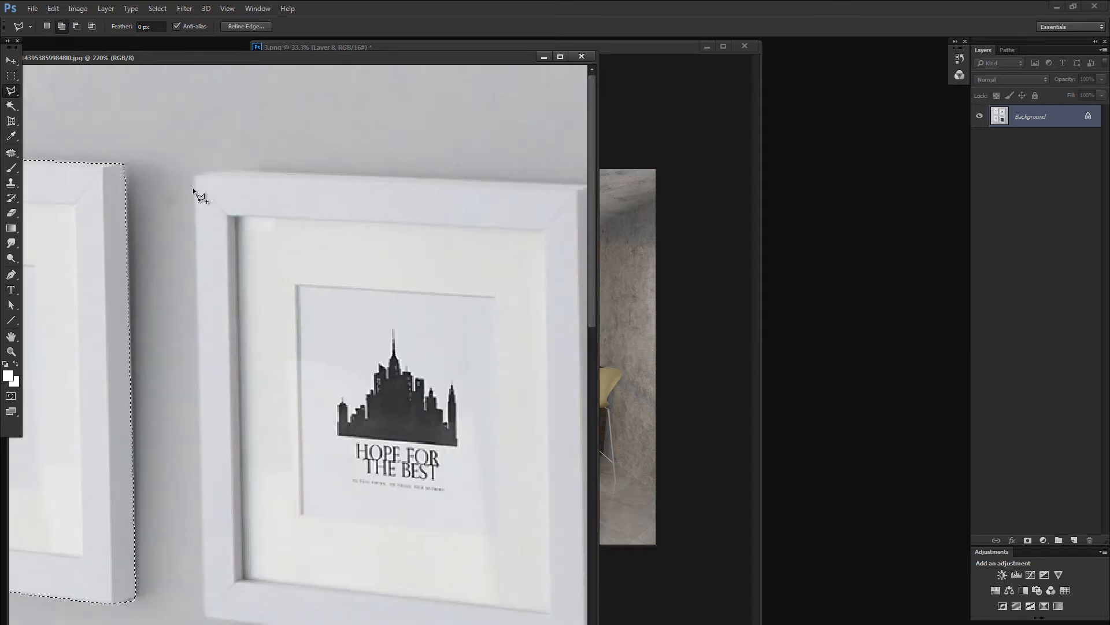
click(195, 176)
scroll(416, 170, right, 5)
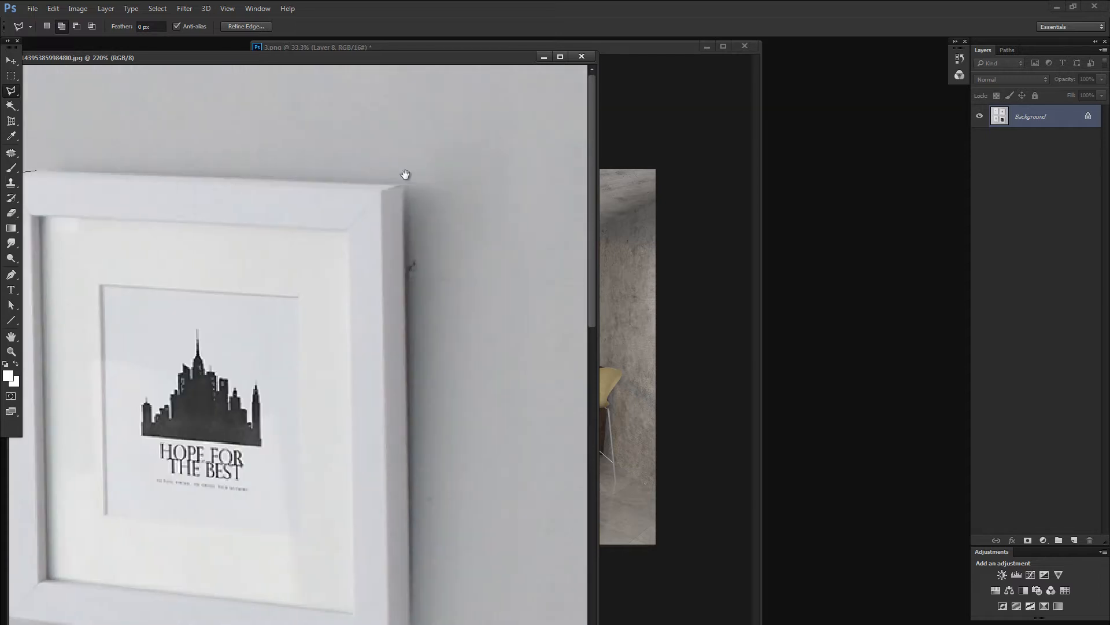
click(401, 184)
scroll(382, 242, down, 4)
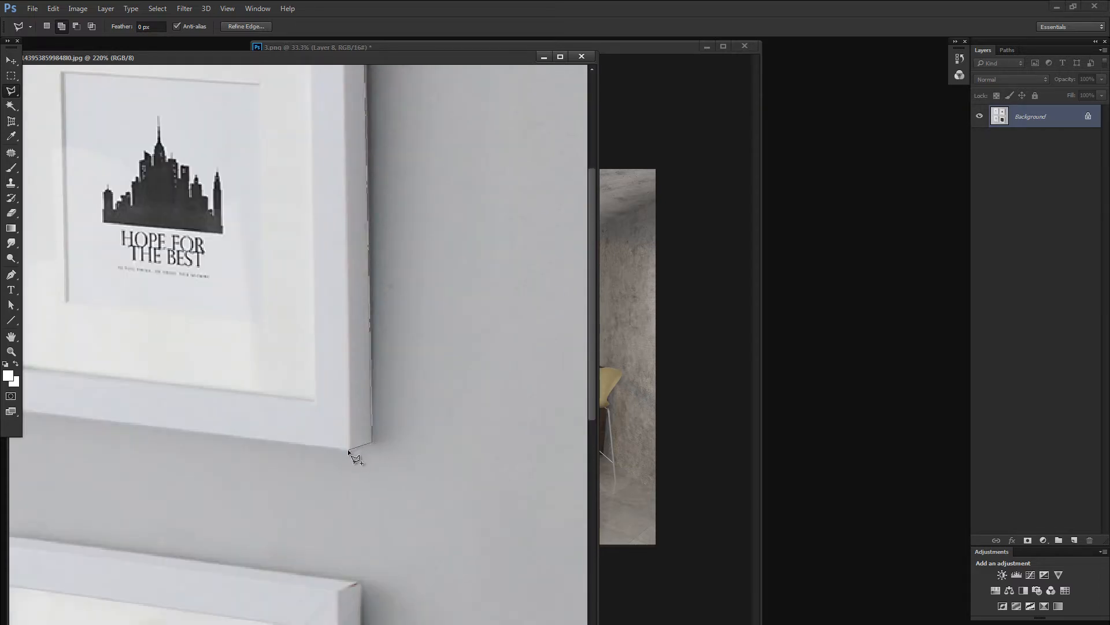
scroll(347, 431, left, 6)
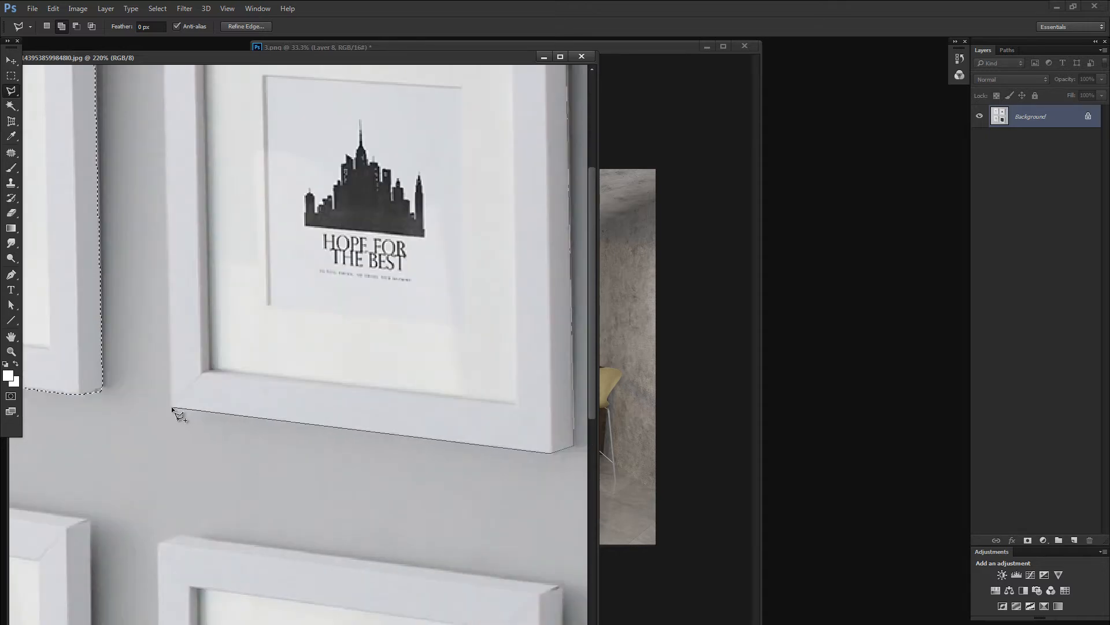
click(171, 406)
scroll(169, 288, up, 5)
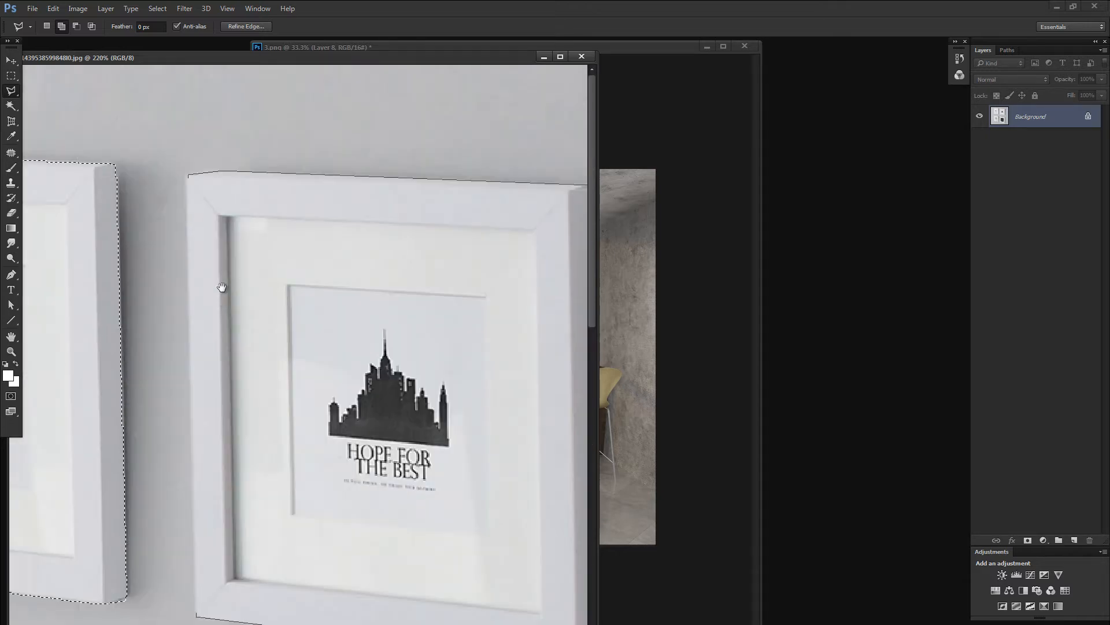
click(188, 176)
Add the tree picture to the selection by outlining its whole frame with the Polygonal Lasso
mouse_move(40, 561)
mouse_down()
mouse_move(146, 387)
mouse_move(332, 314)
mouse_move(310, 260)
mouse_move(250, 270)
mouse_up()
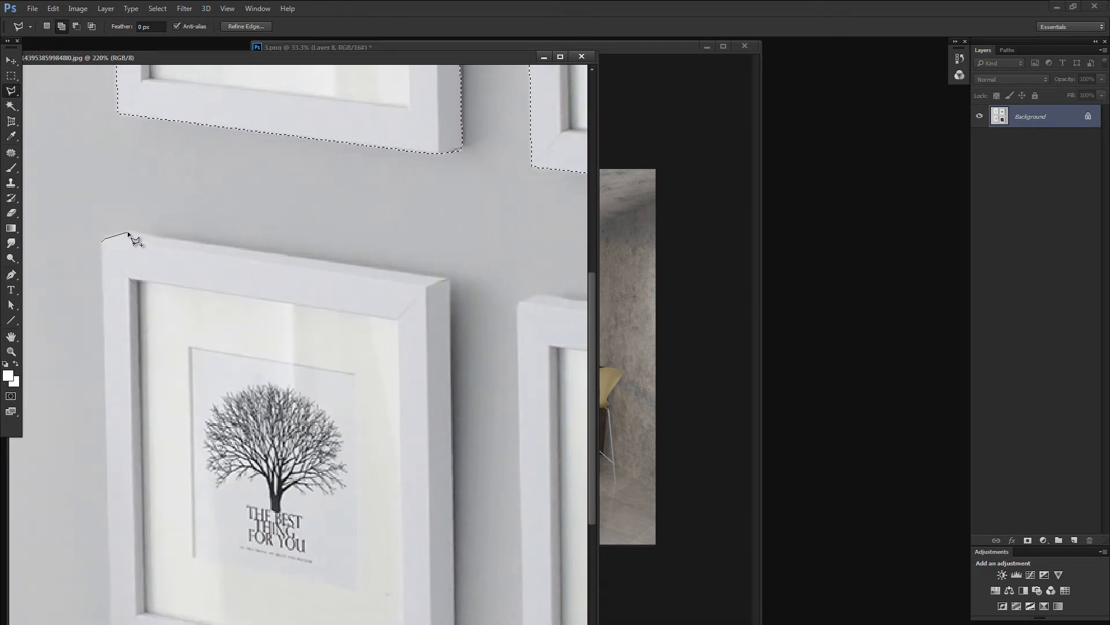
click(127, 231)
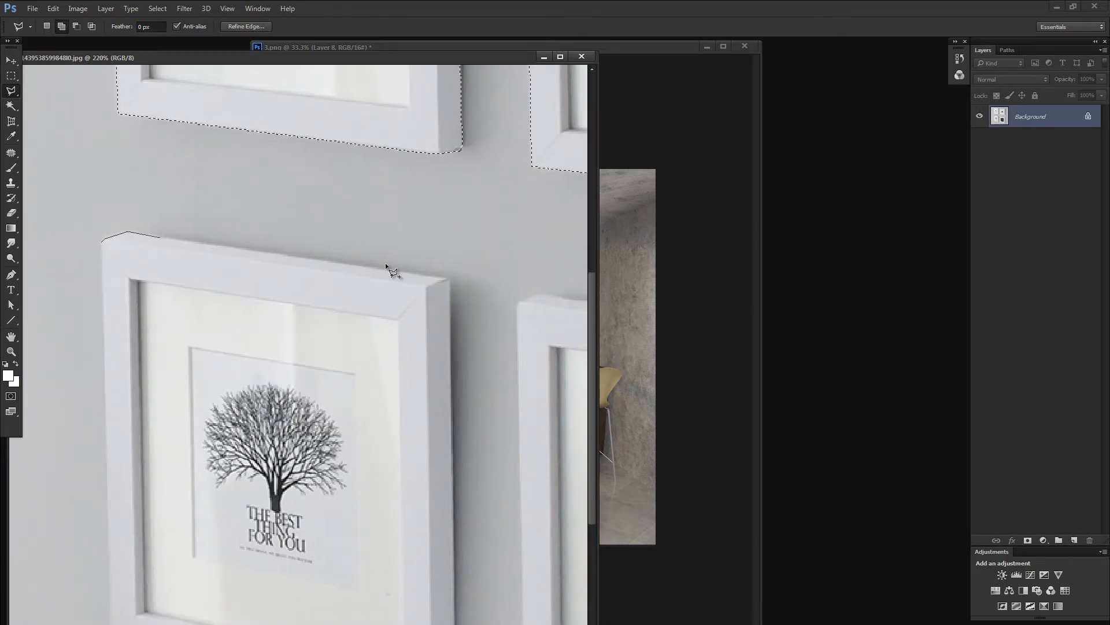
click(448, 280)
drag(473, 404, 414, 186)
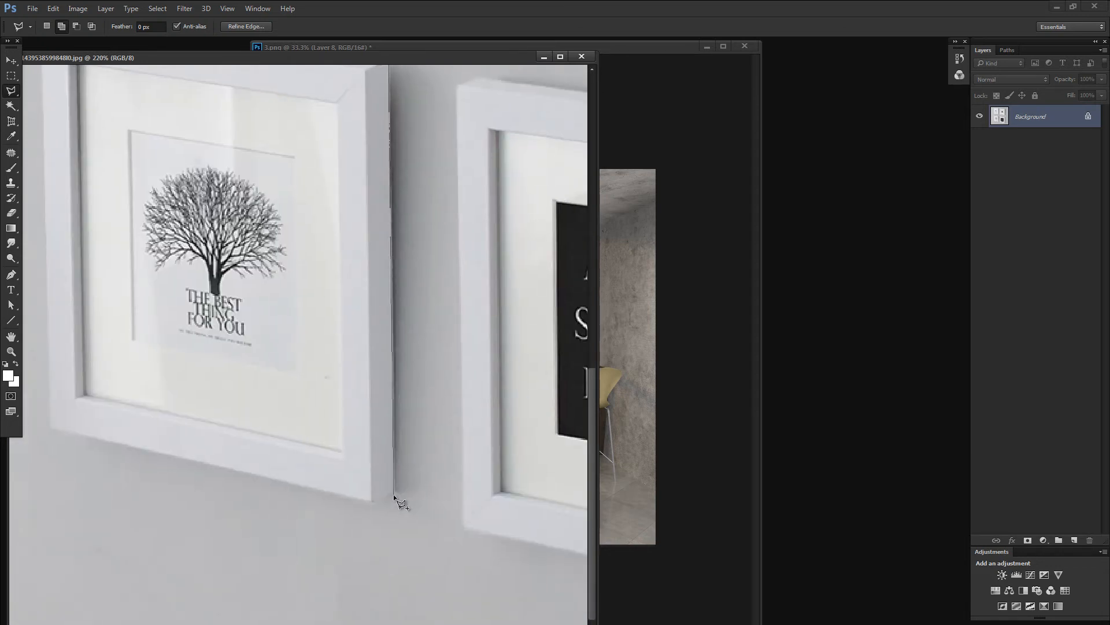
click(368, 500)
scroll(257, 460, left, 5)
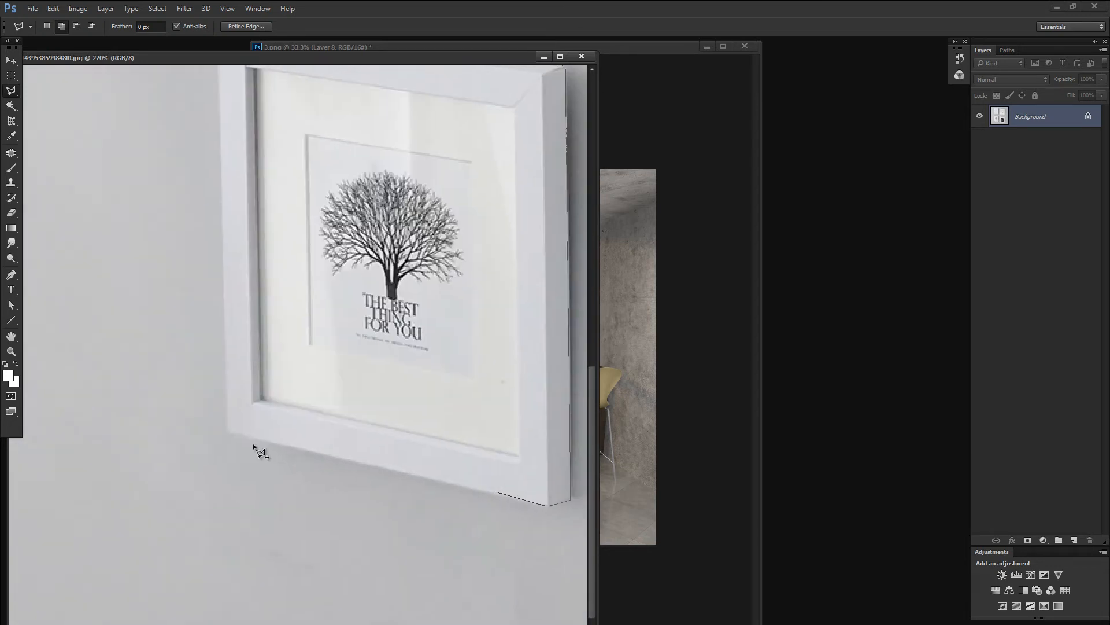
click(227, 428)
scroll(229, 405, up, 6)
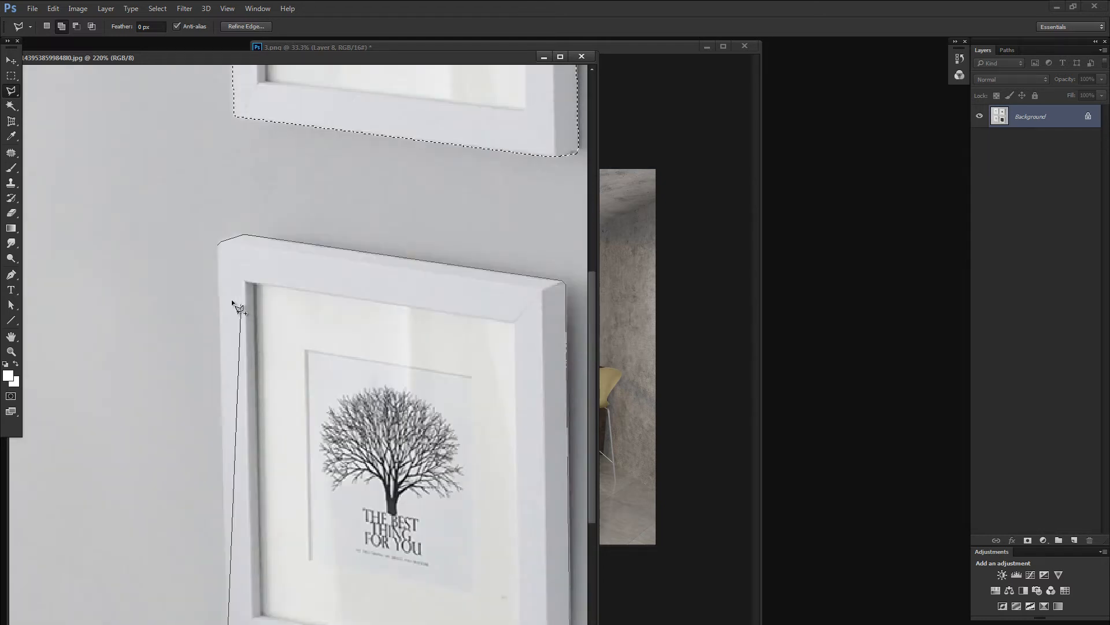
click(218, 246)
Add the black quote picture to the selection by tracing its outer frame edges with the Polygonal Lasso
drag(335, 345, 67, 339)
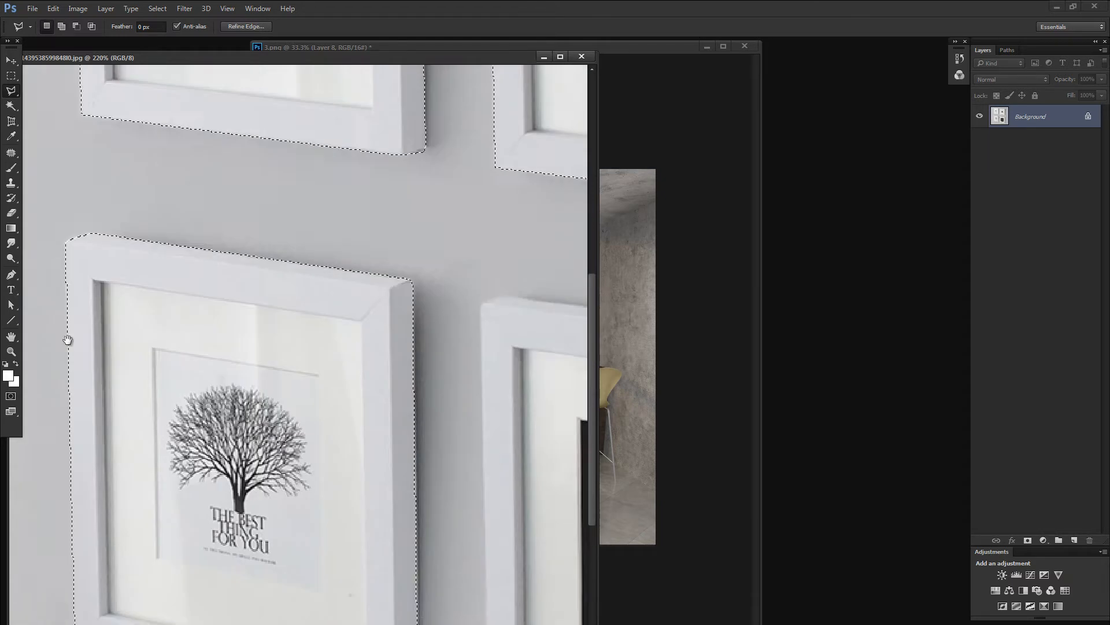
drag(398, 329, 147, 331)
drag(242, 358, 191, 328)
key(shift)
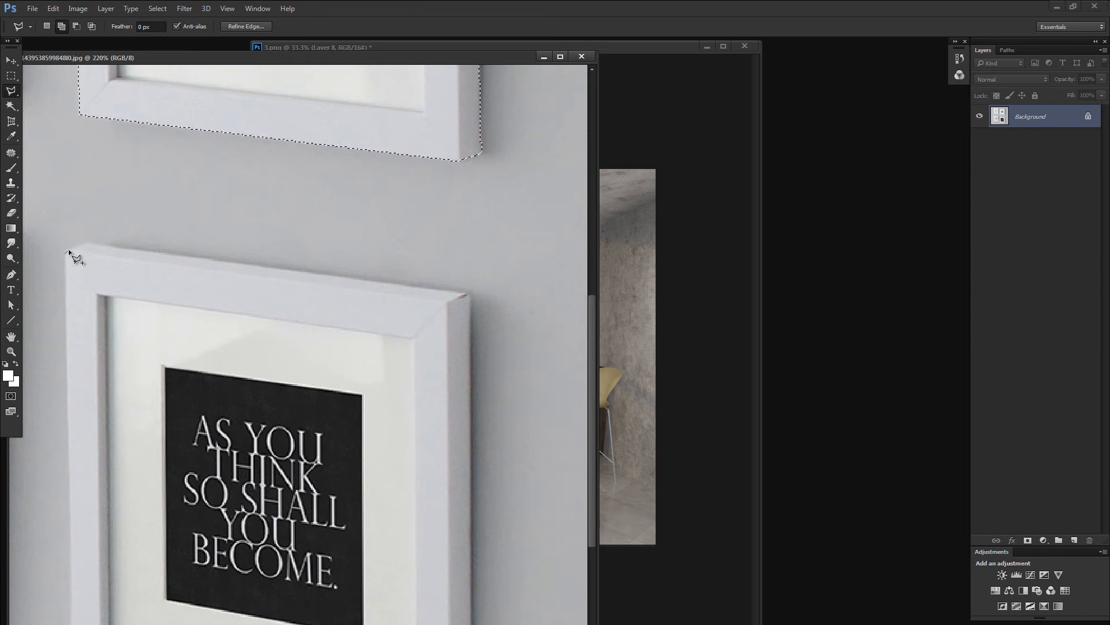
click(92, 243)
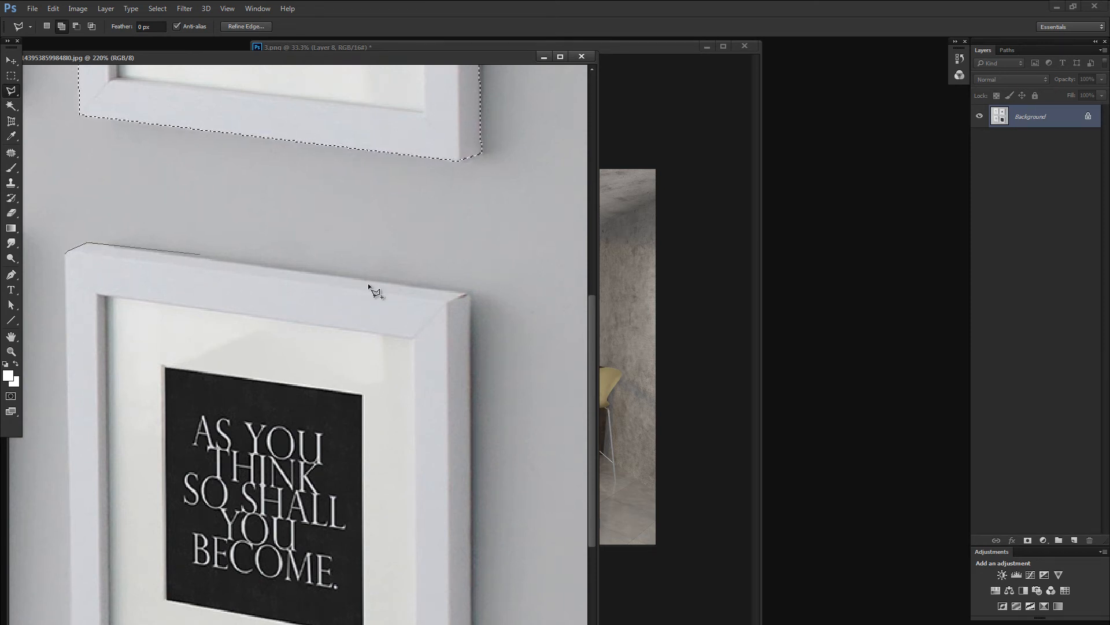
click(468, 297)
drag(478, 314, 394, 119)
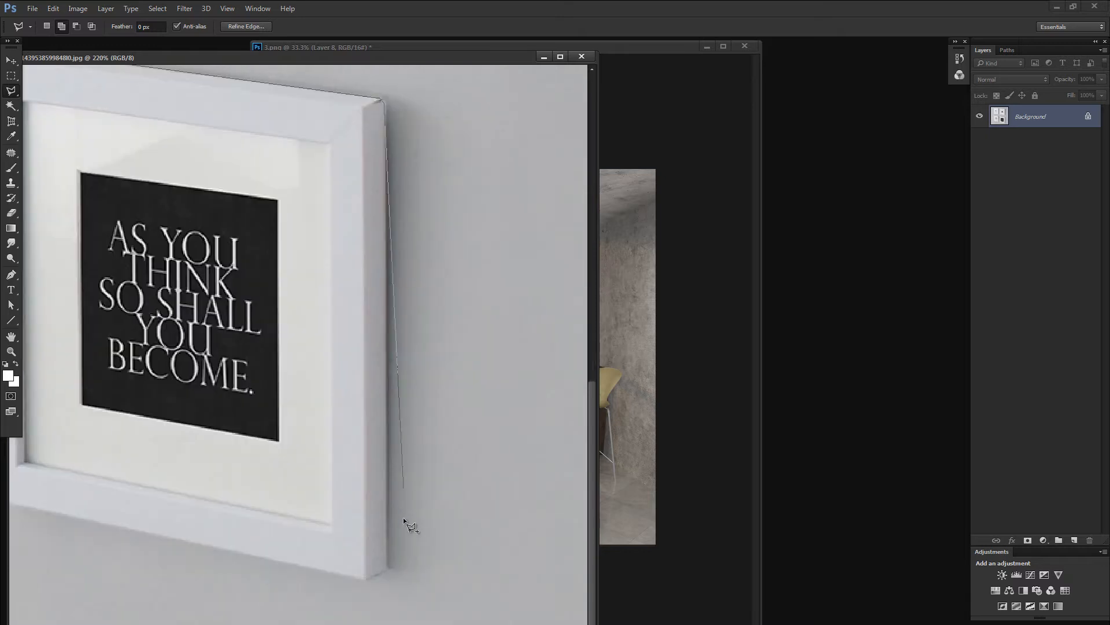
click(365, 579)
drag(181, 520, 429, 545)
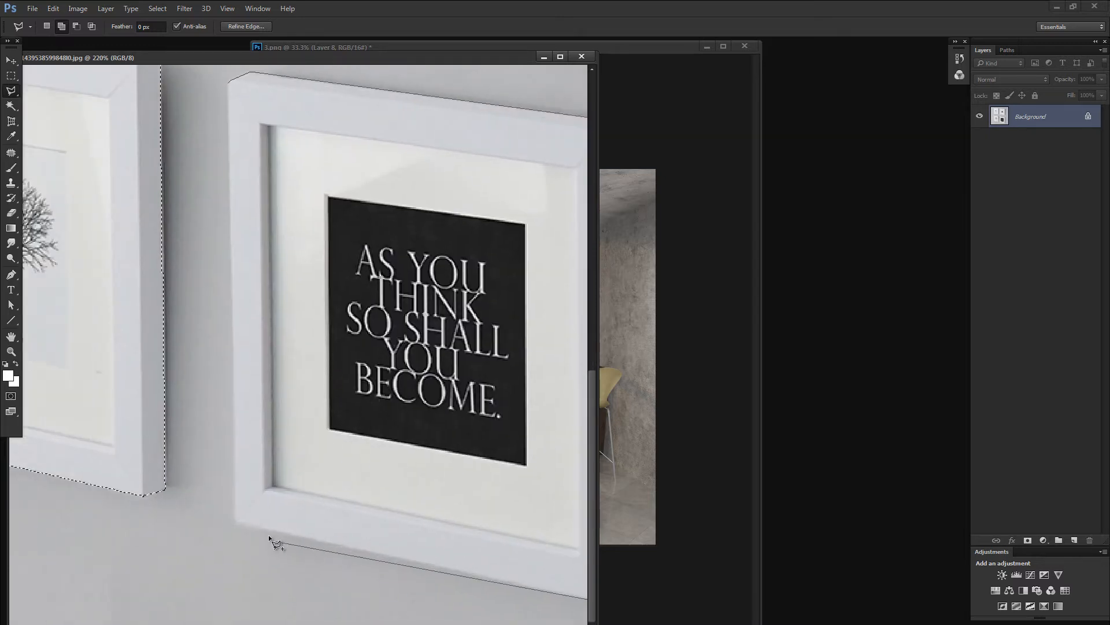
click(234, 521)
click(228, 83)
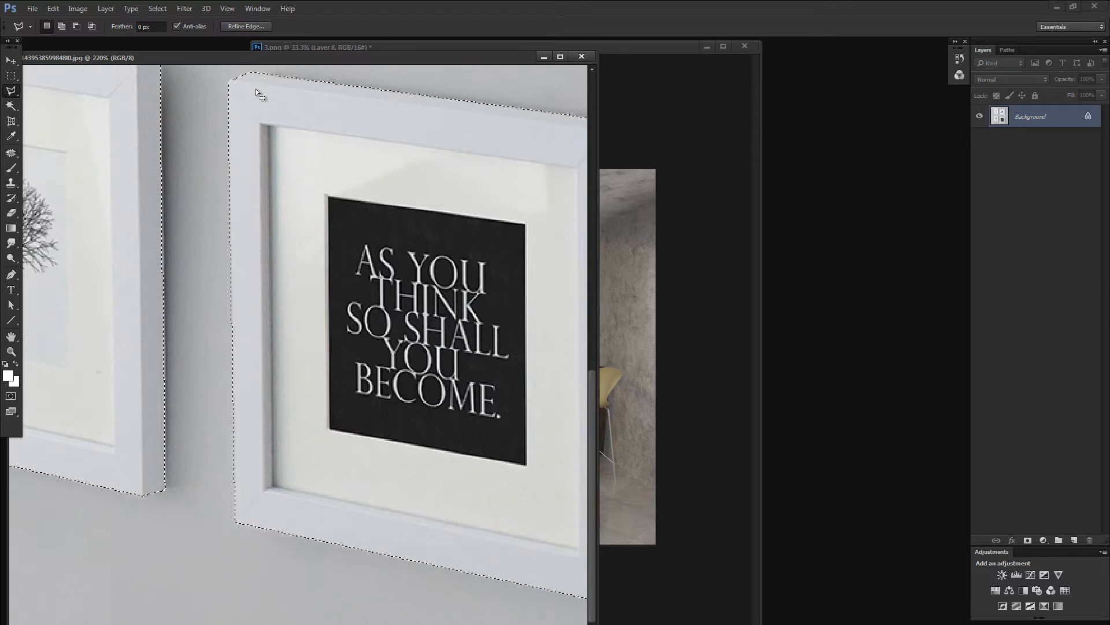
Copy the four selected framed pictures to a new layer and hide the Background layer
key(ctrl+minus)
key(ctrl+minus)
key(ctrl+minus)
key(ctrl+minus)
key(ctrl+minus)
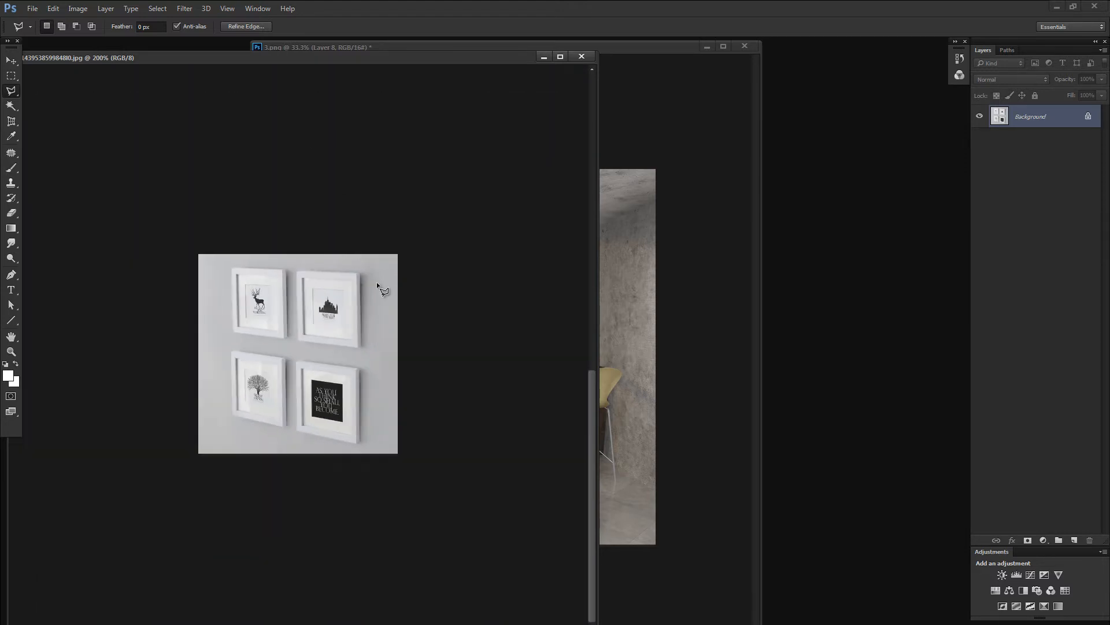
key(ctrl+j)
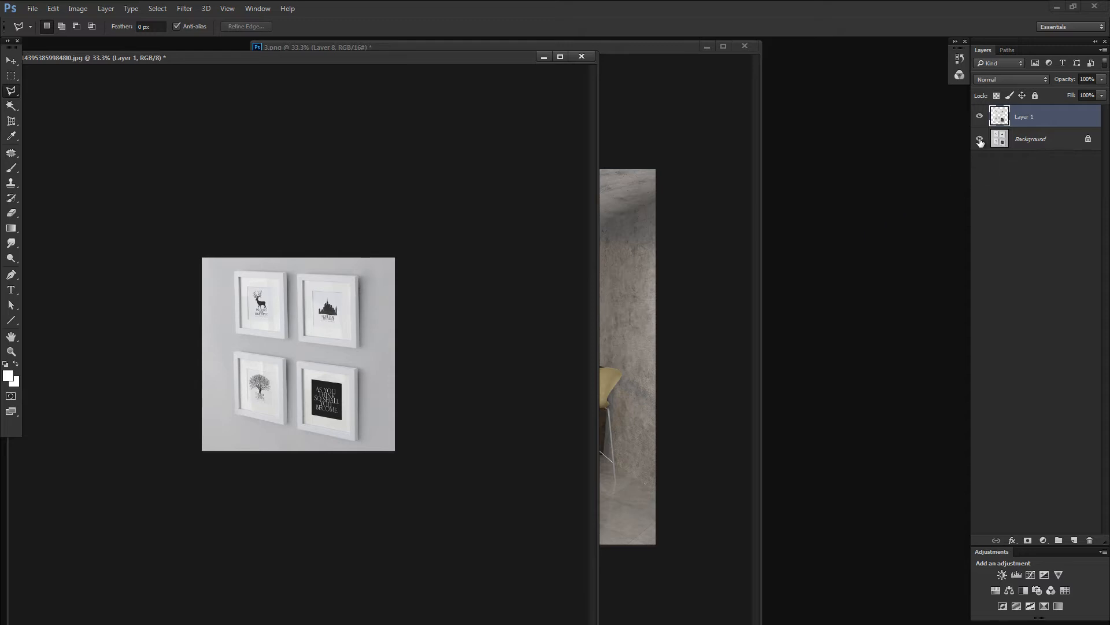
alt+click(980, 116)
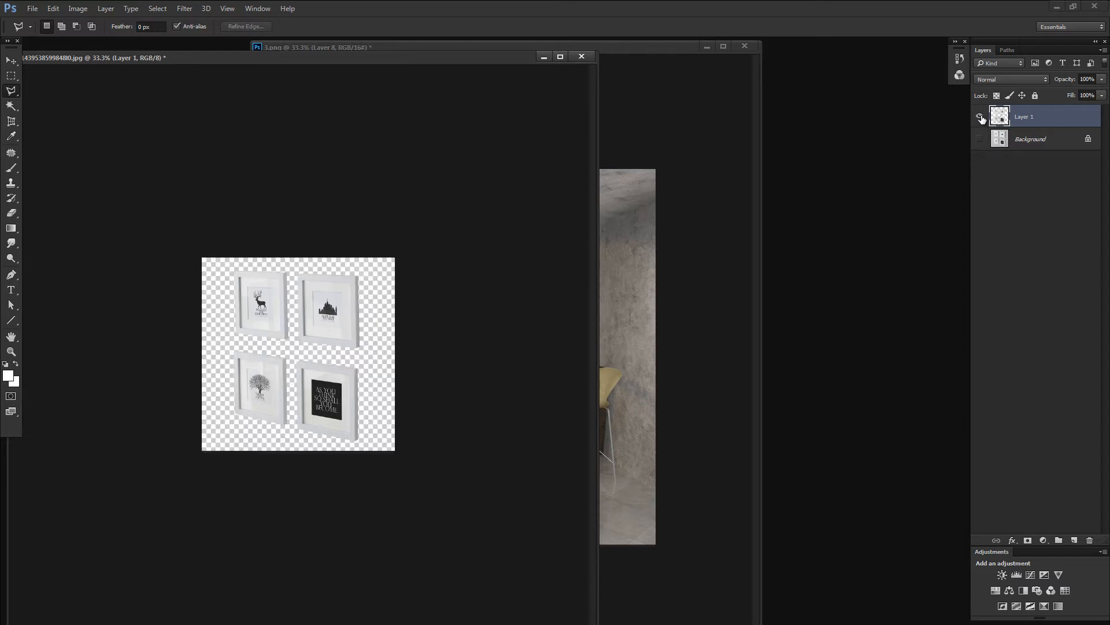
Outline the side edge of the deer picture's frame with the Polygonal Lasso and discard the selection
click(672, 291)
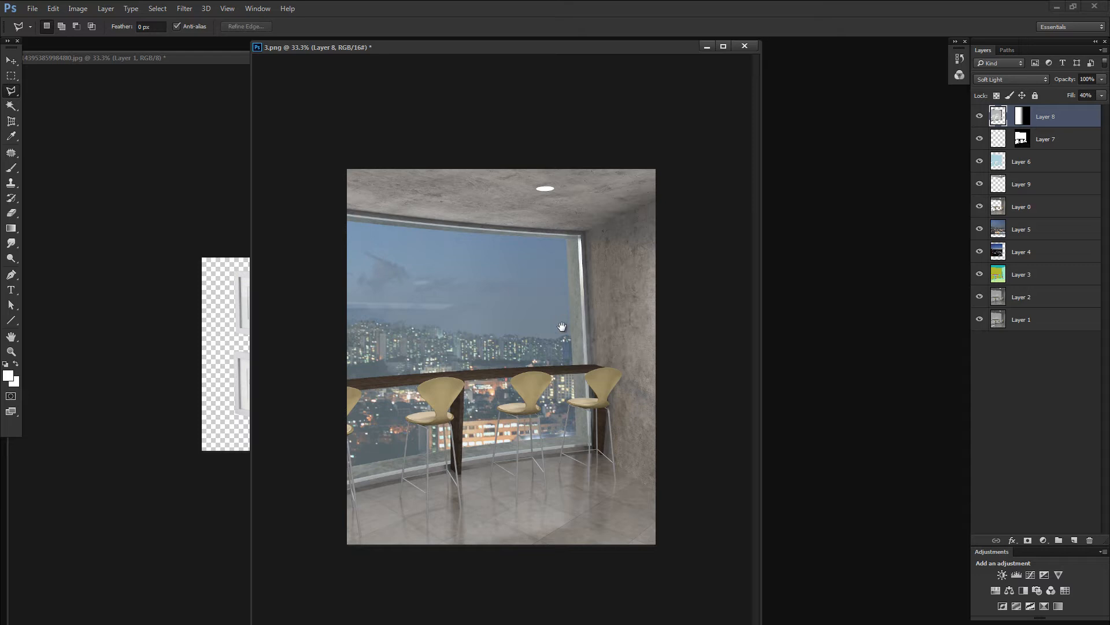
click(243, 355)
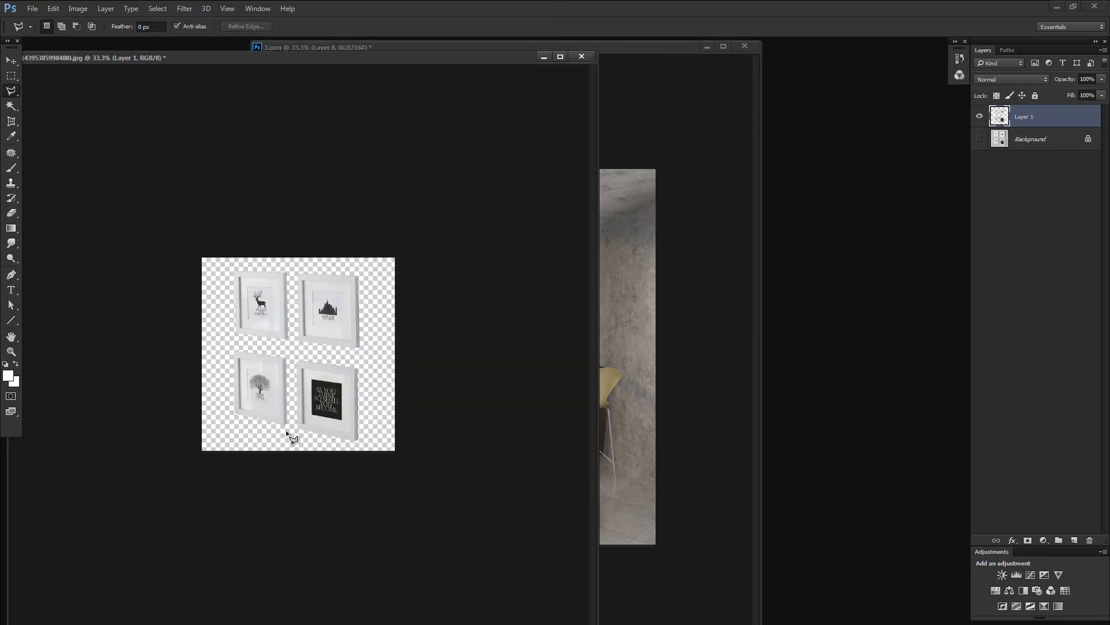
key(v)
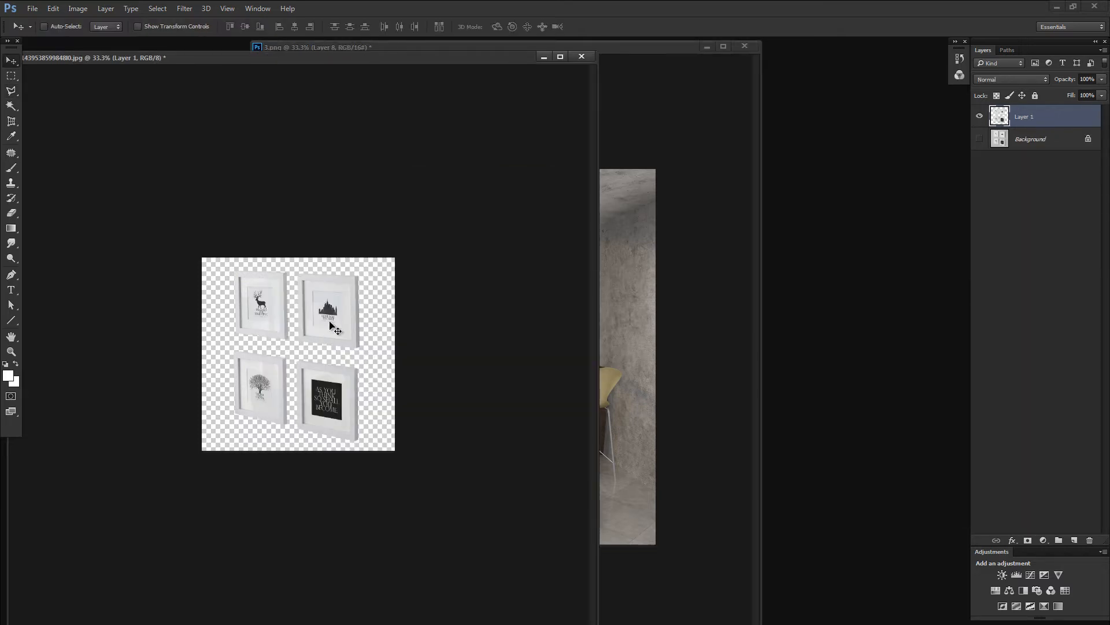
key(z)
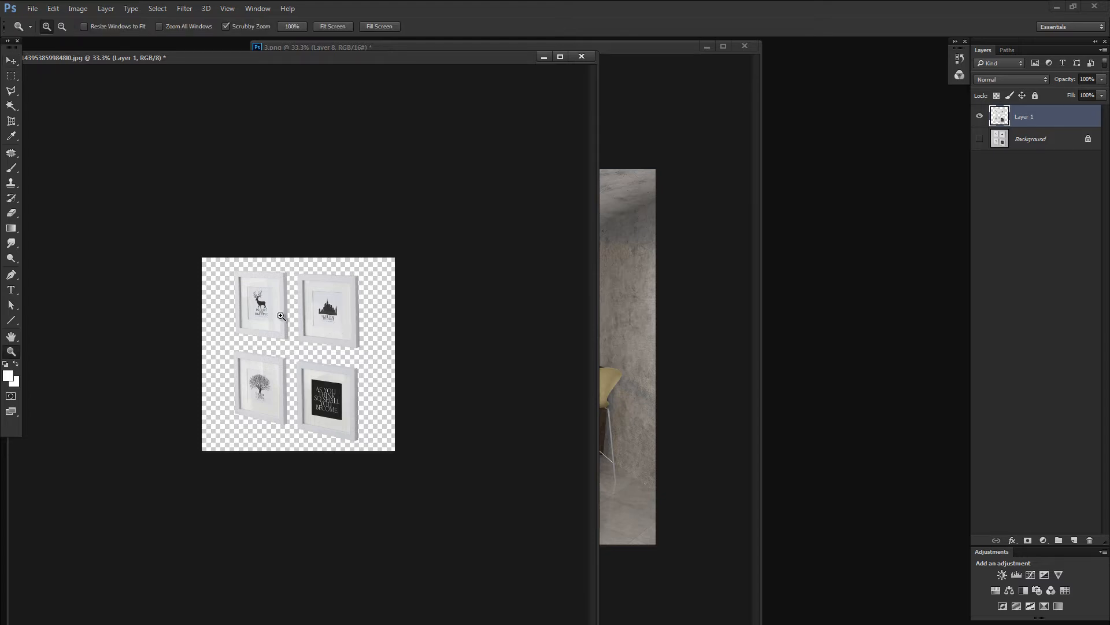
drag(282, 315, 324, 302)
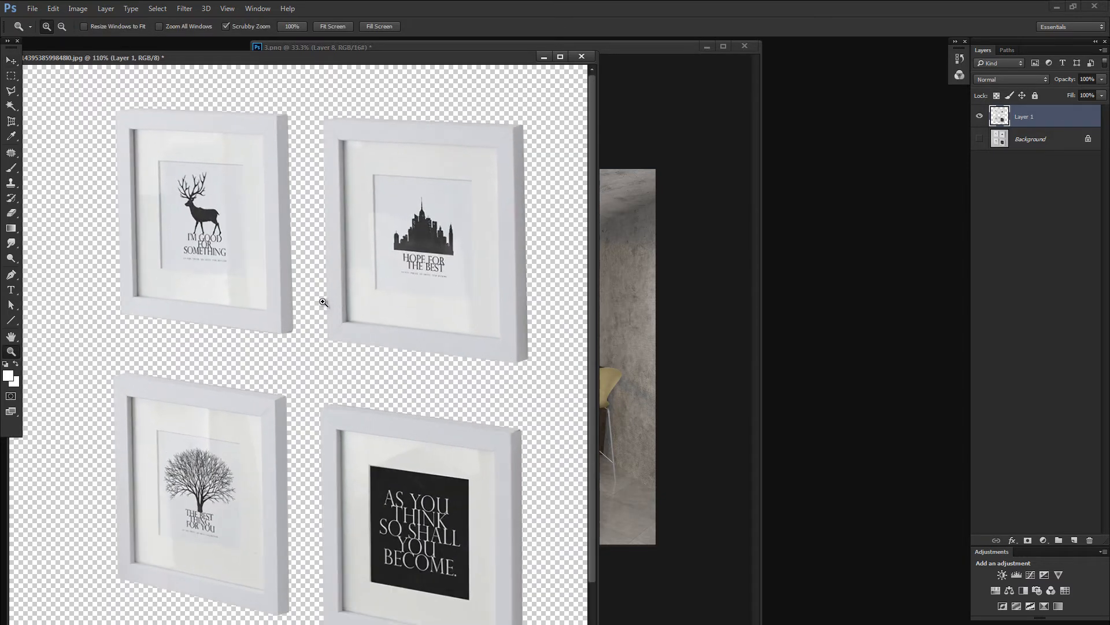
key(l)
click(276, 115)
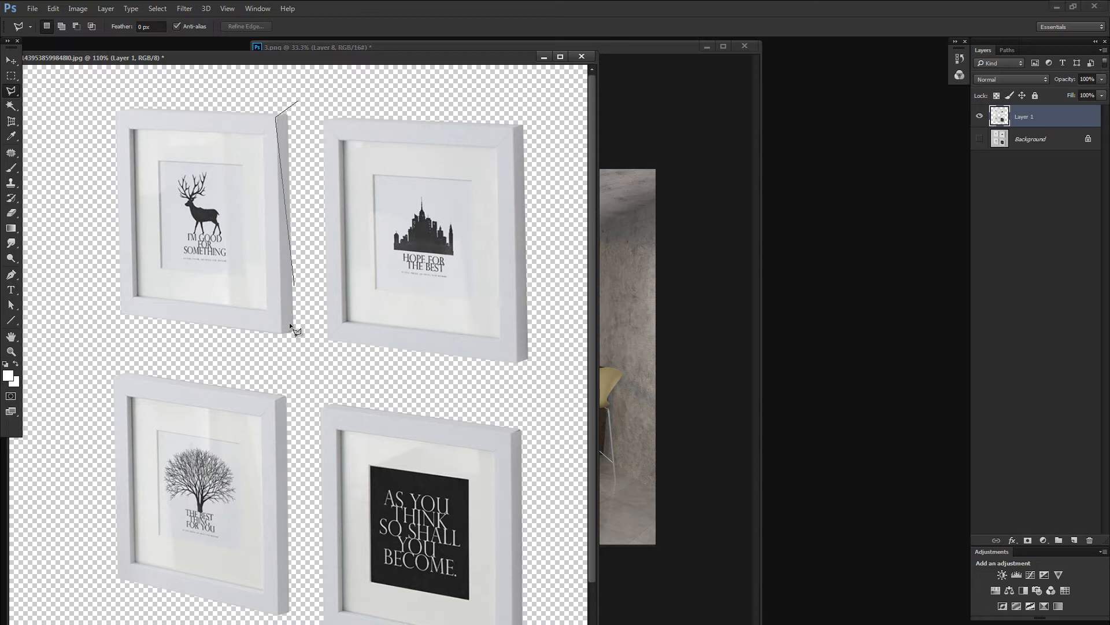
double_click(307, 126)
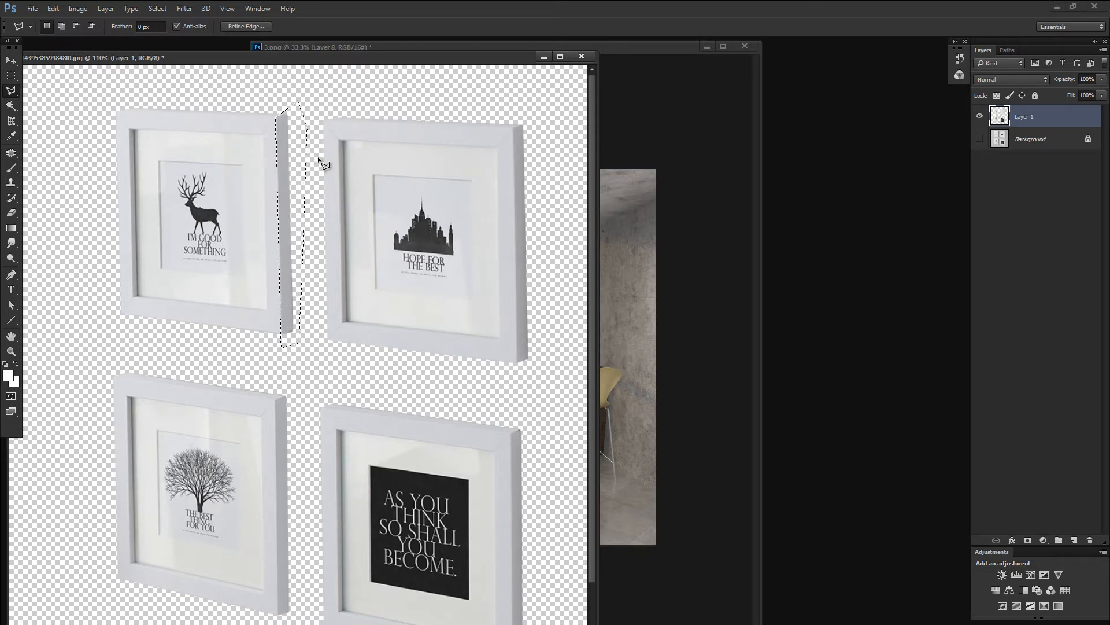
key(ctrl+d)
Switch to the café render and examine the concrete wall beside the window
key(v)
click(619, 294)
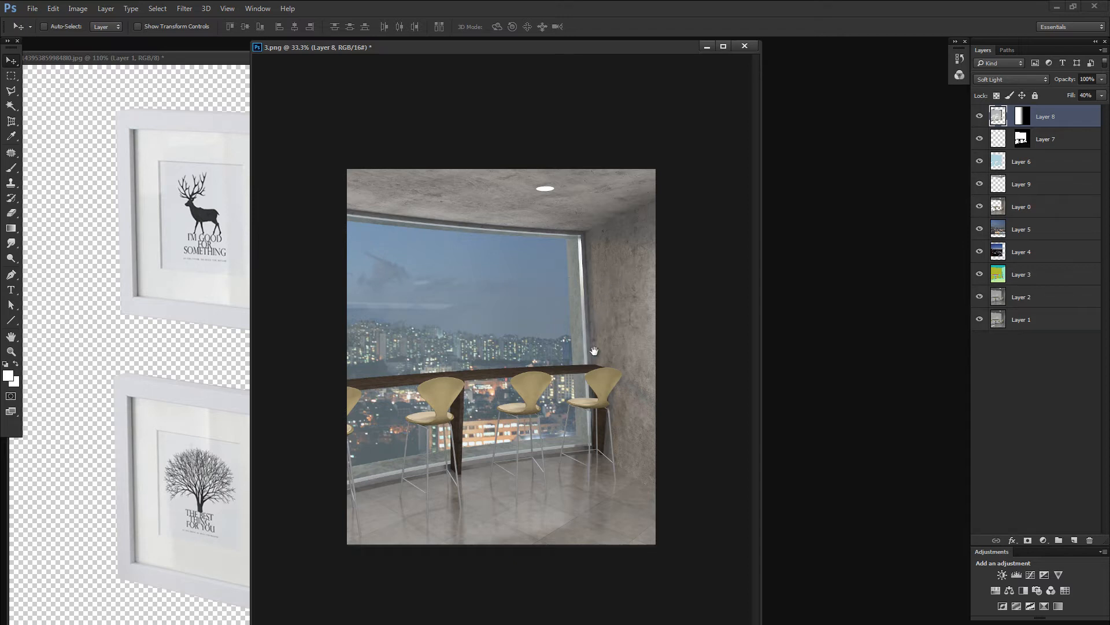
key(z)
drag(613, 276, 623, 179)
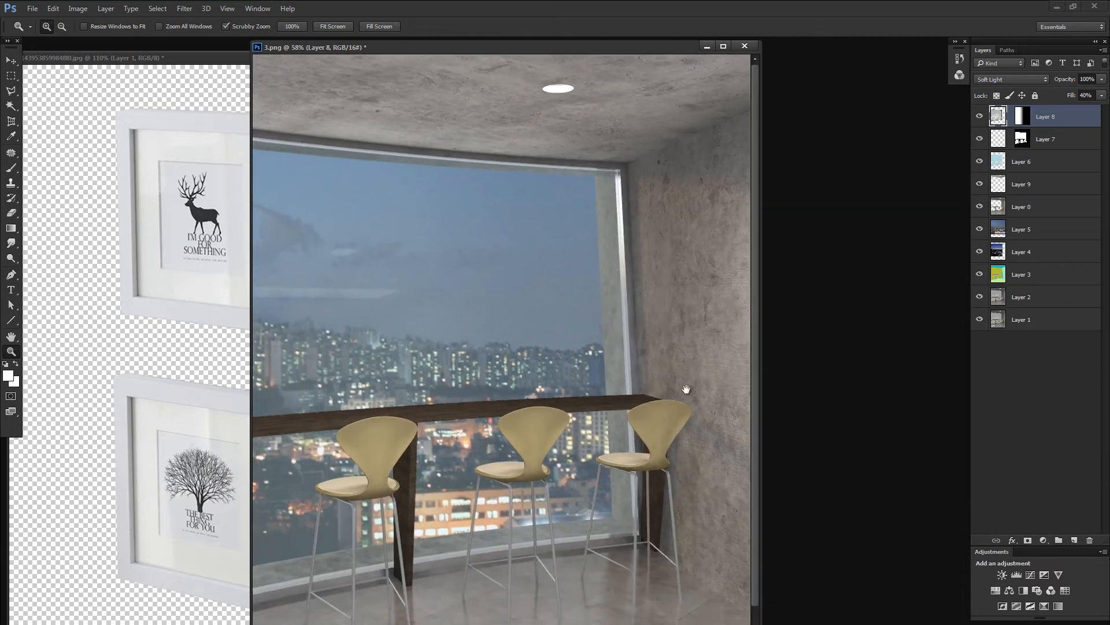
drag(647, 493, 620, 273)
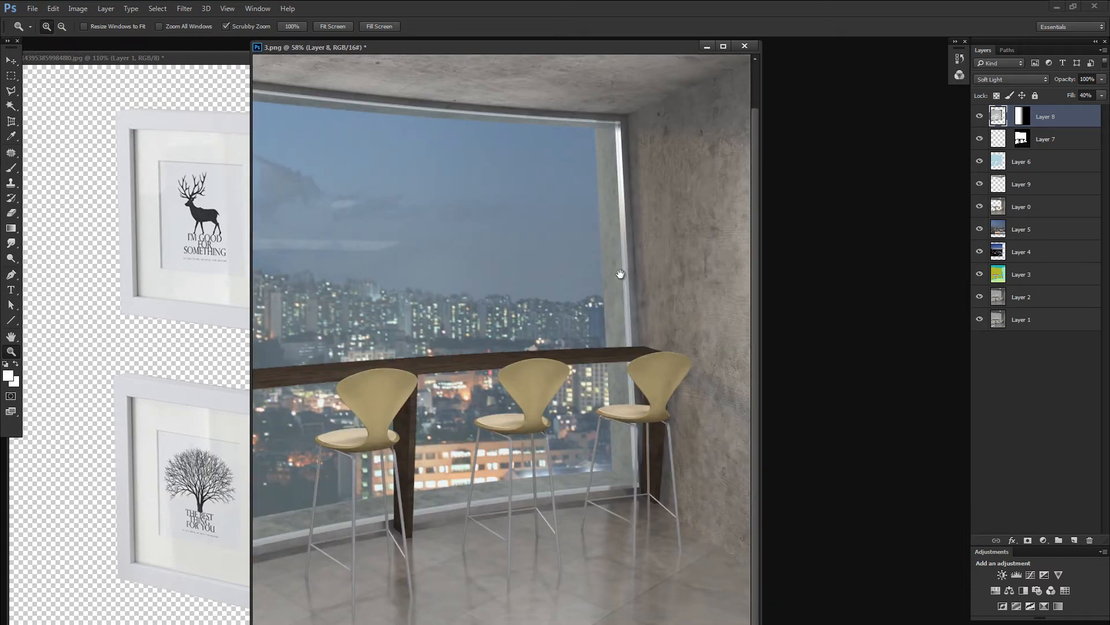
Outline the concrete wall area with a rectangular marquee and clear that selection
key(m)
drag(642, 105, 781, 542)
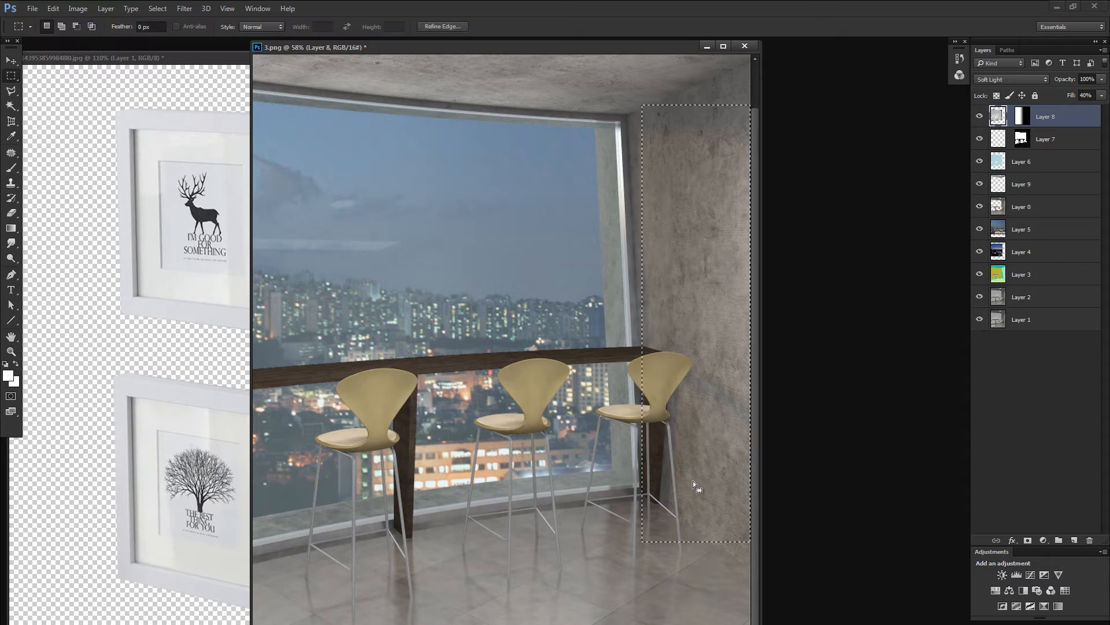
click(679, 471)
Show the rulers and place six vertical guides across the concrete wall, from the window corner to the image edge
key(ctrl+r)
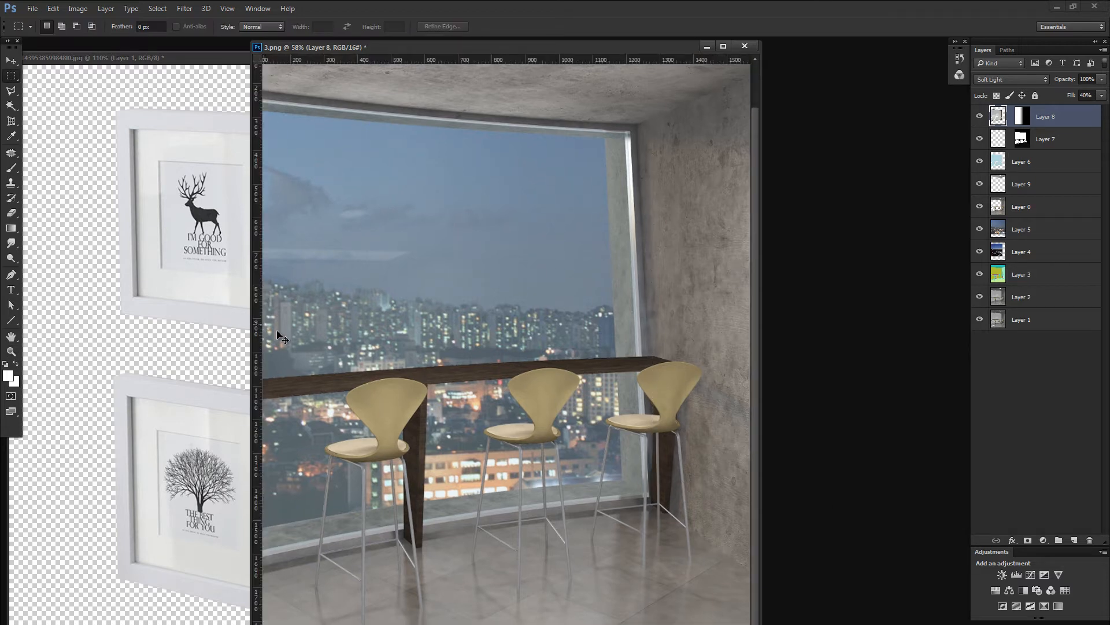
key(ctrl+minus)
key(ctrl+minus)
key(ctrl+minus)
drag(258, 318, 584, 301)
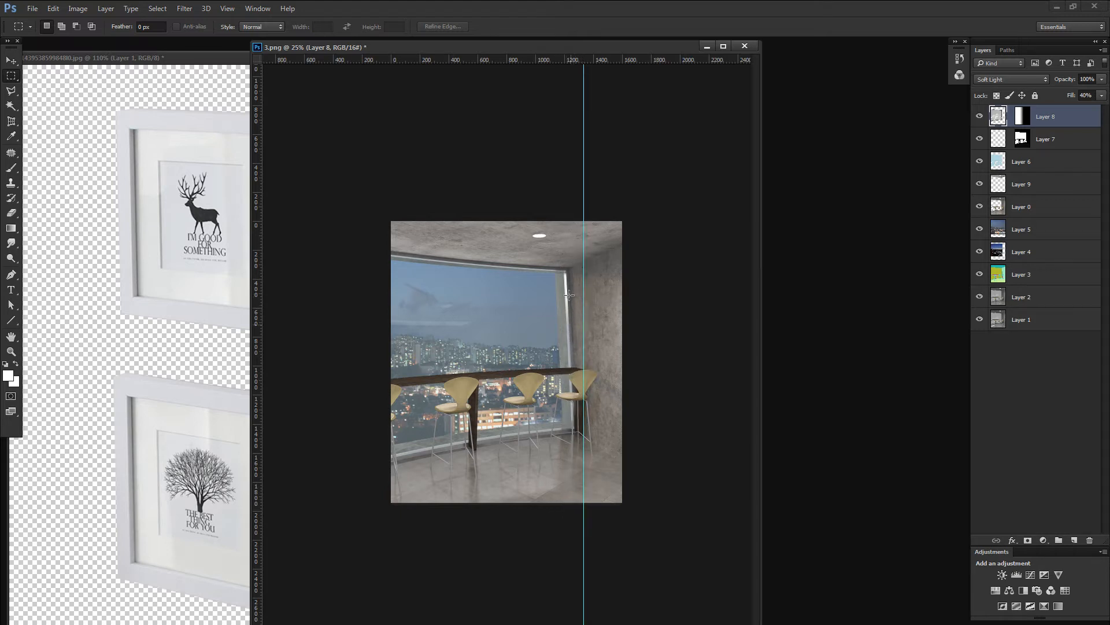
drag(259, 338, 607, 308)
drag(262, 338, 622, 318)
drag(259, 345, 595, 317)
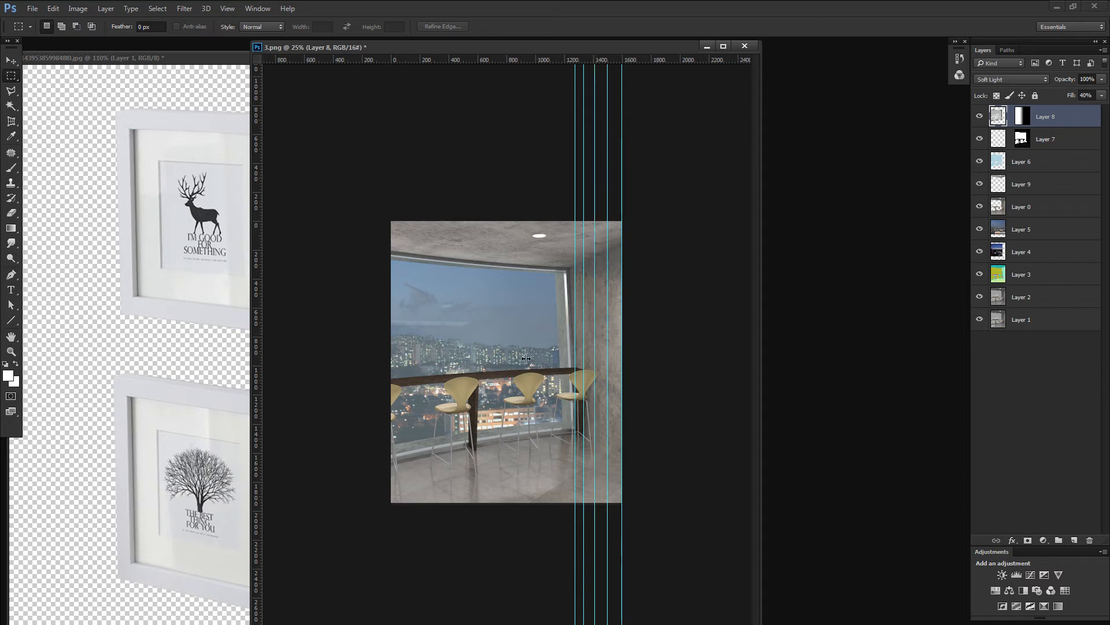
drag(527, 359, 616, 341)
Add a new layer above the others and fill a tall rectangle ending at the third guide with white
key(z)
drag(641, 295, 688, 295)
scroll(549, 437, down, 3)
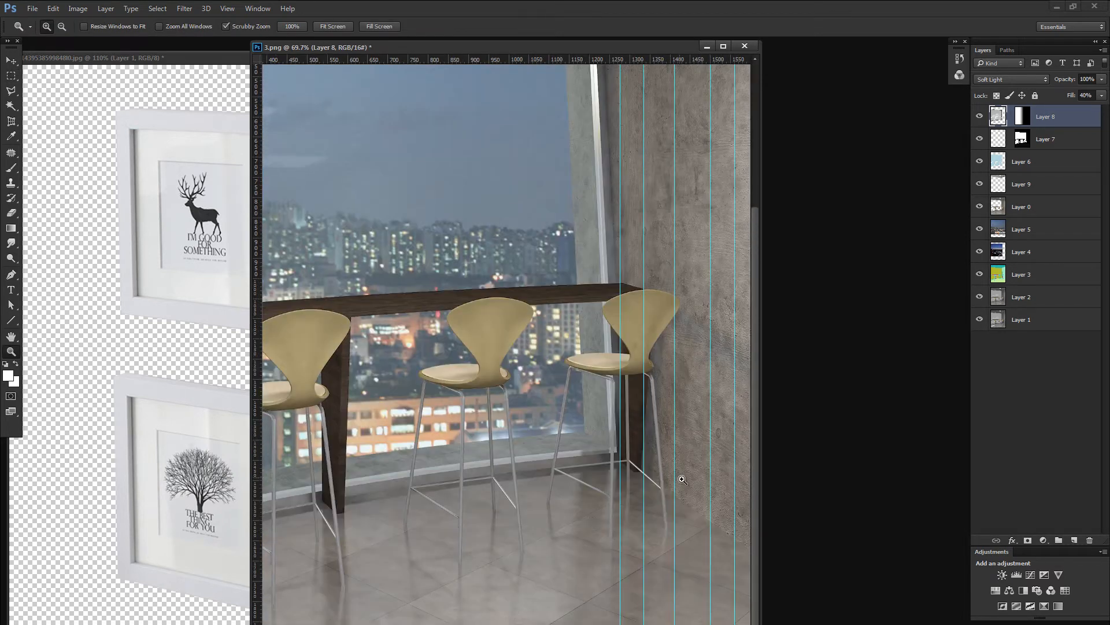
key(ctrl+minus)
key(ctrl+minus)
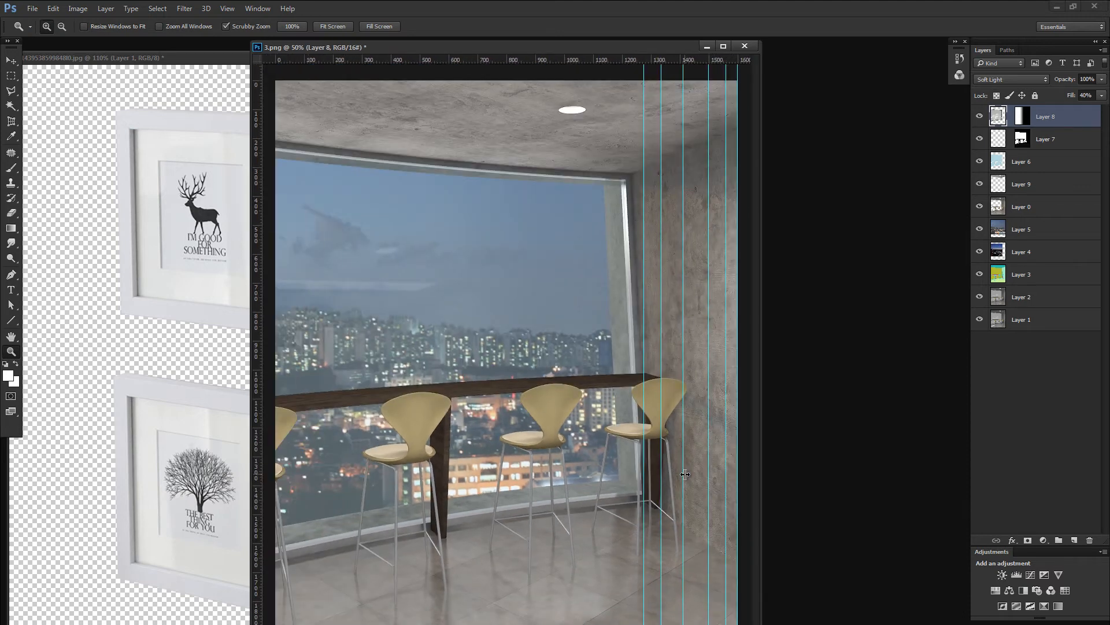
key(ctrl+minus)
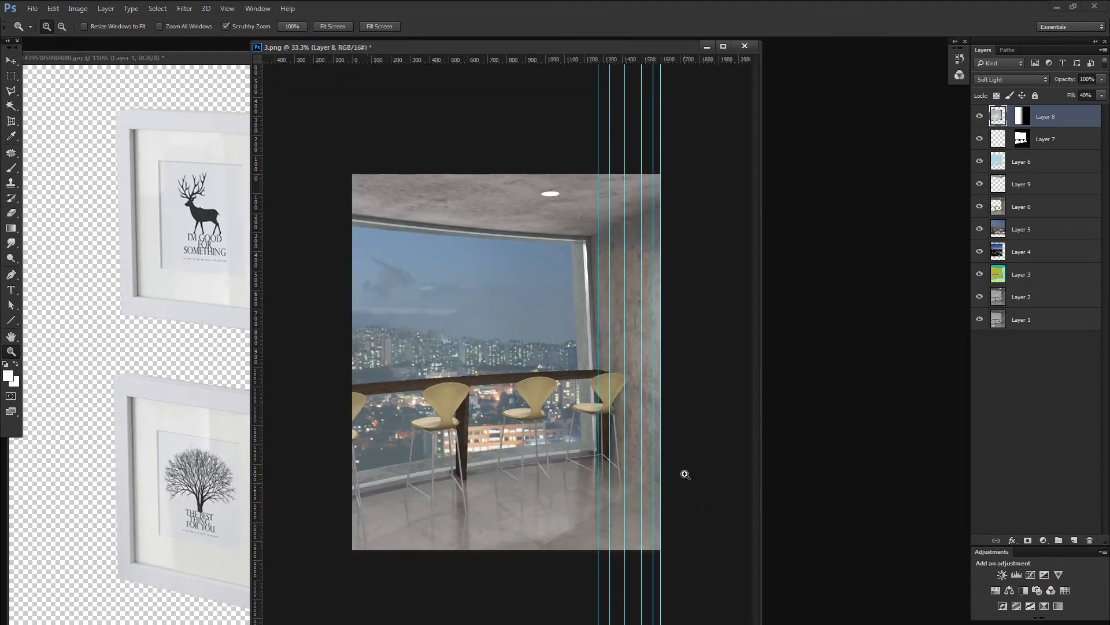
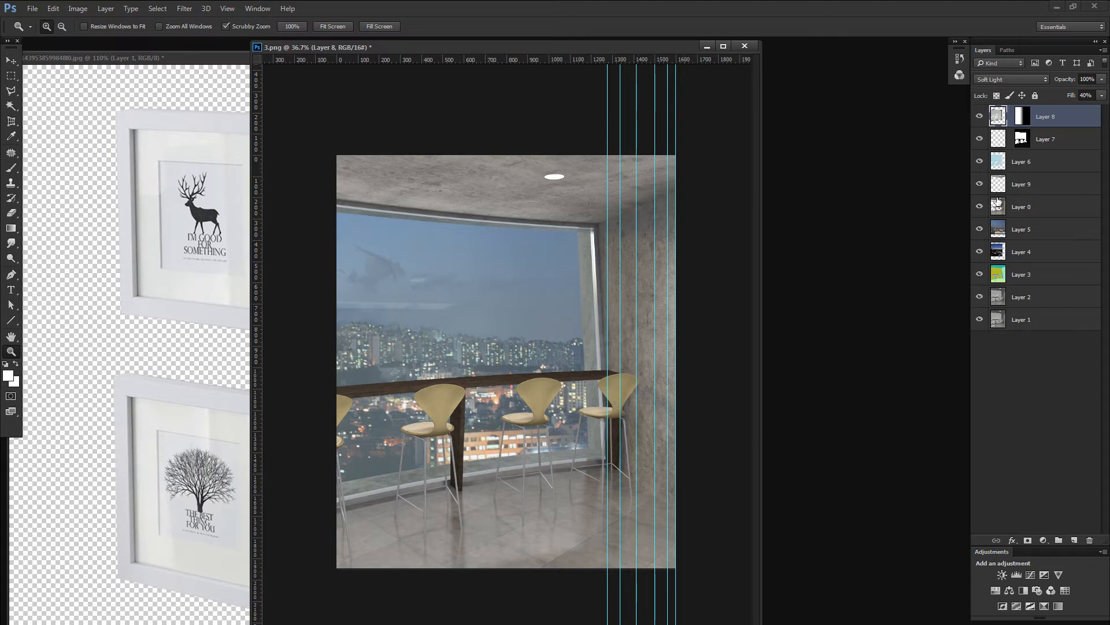
click(1078, 544)
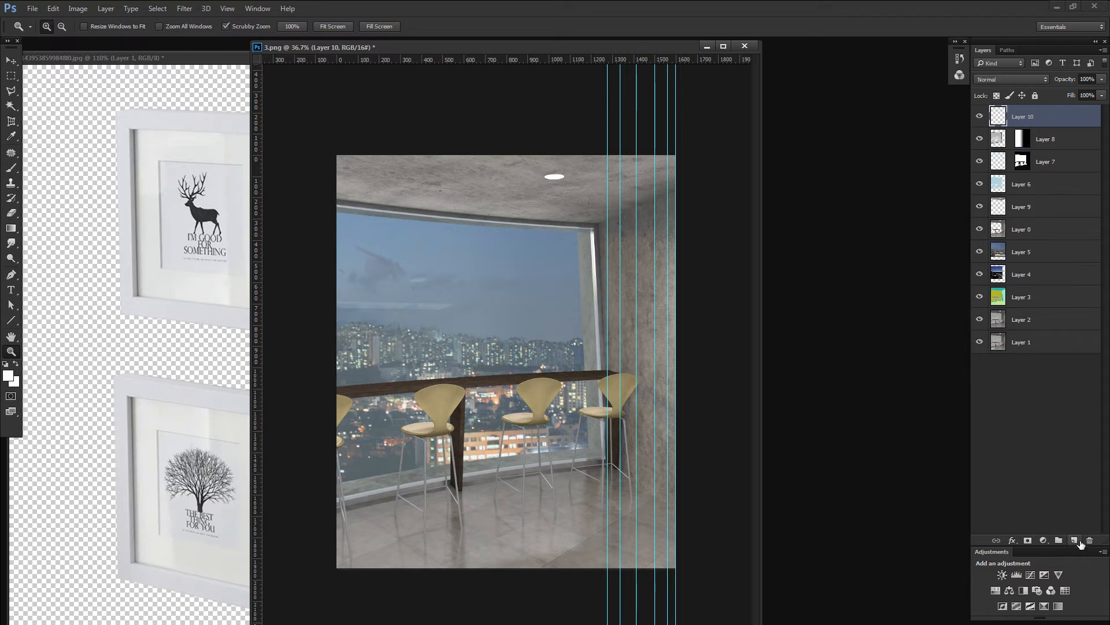
key(m)
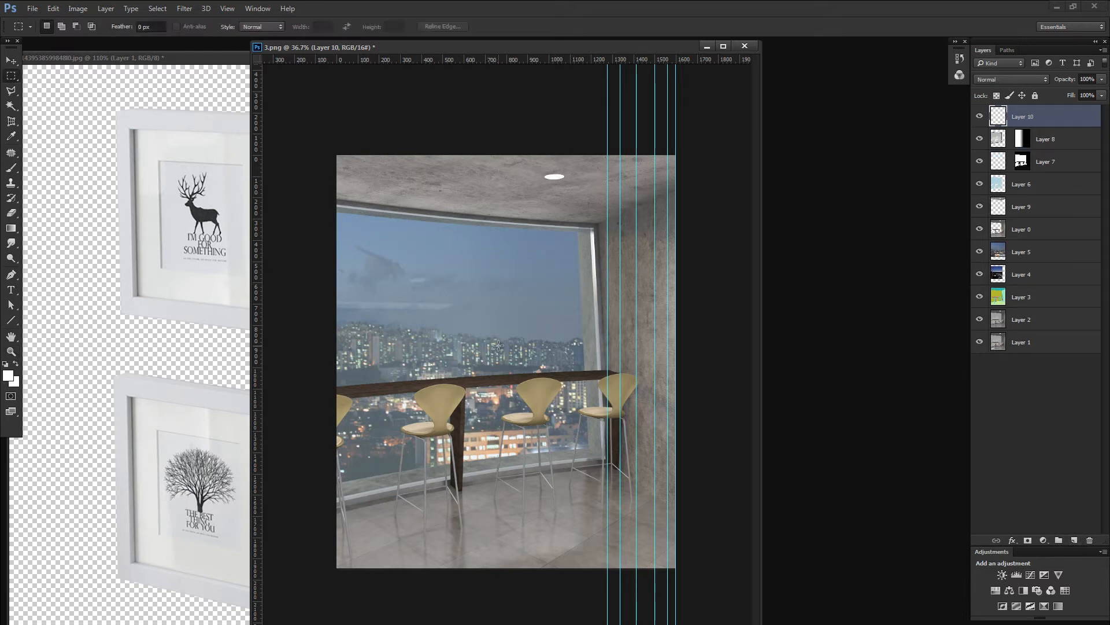
drag(523, 244, 635, 457)
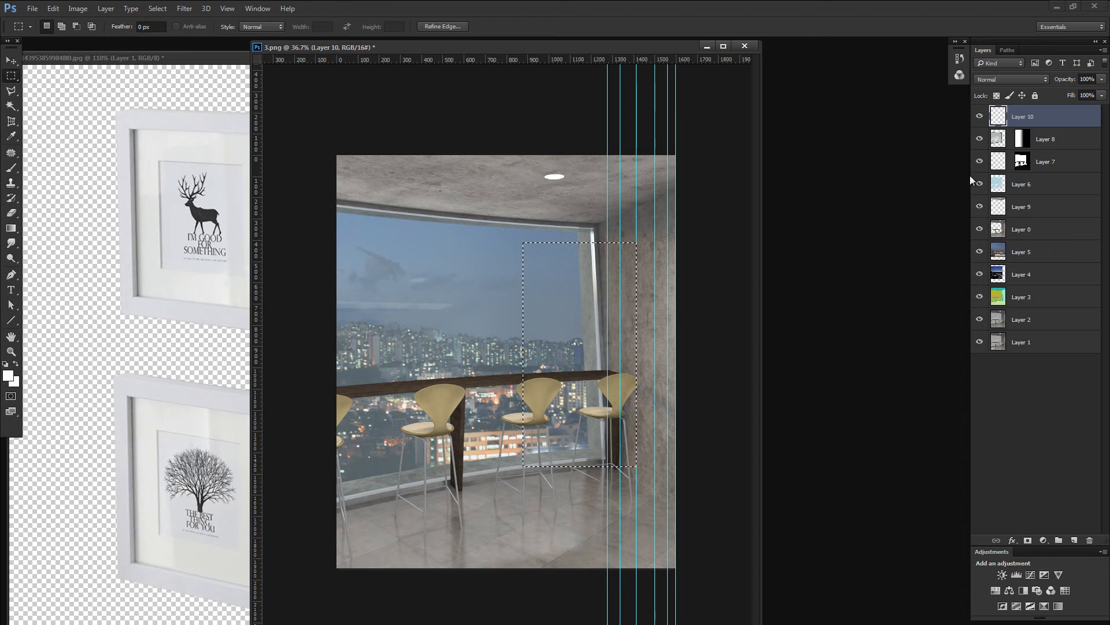
key(alt+BackSpace)
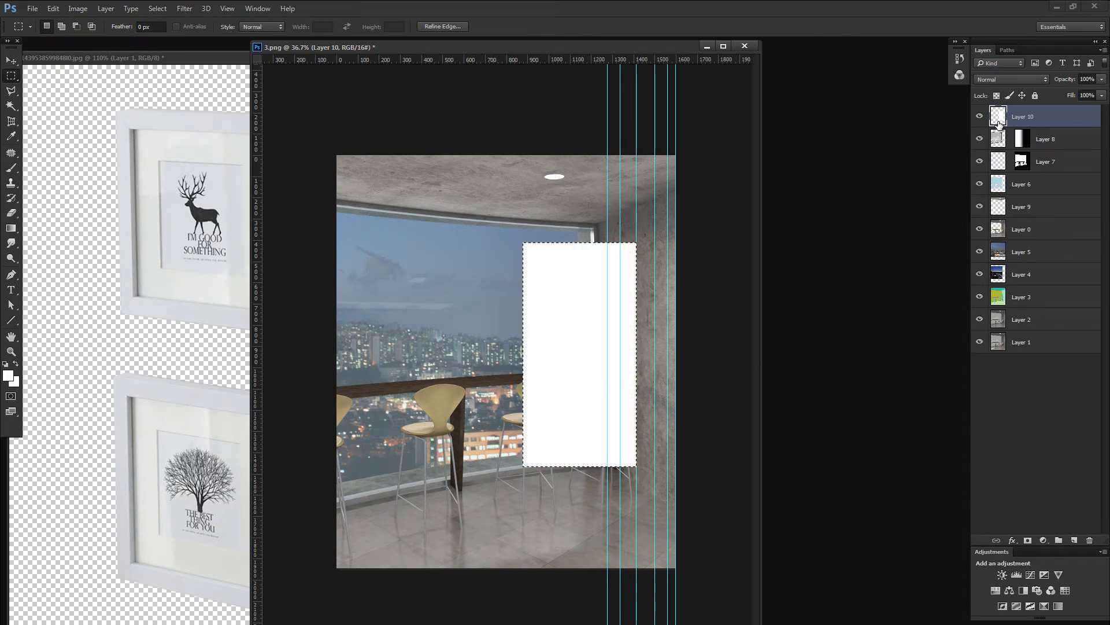
Clear the selection and set the white rectangle layer's opacity to 10%
key(ctrl+d)
key(v)
key(1)
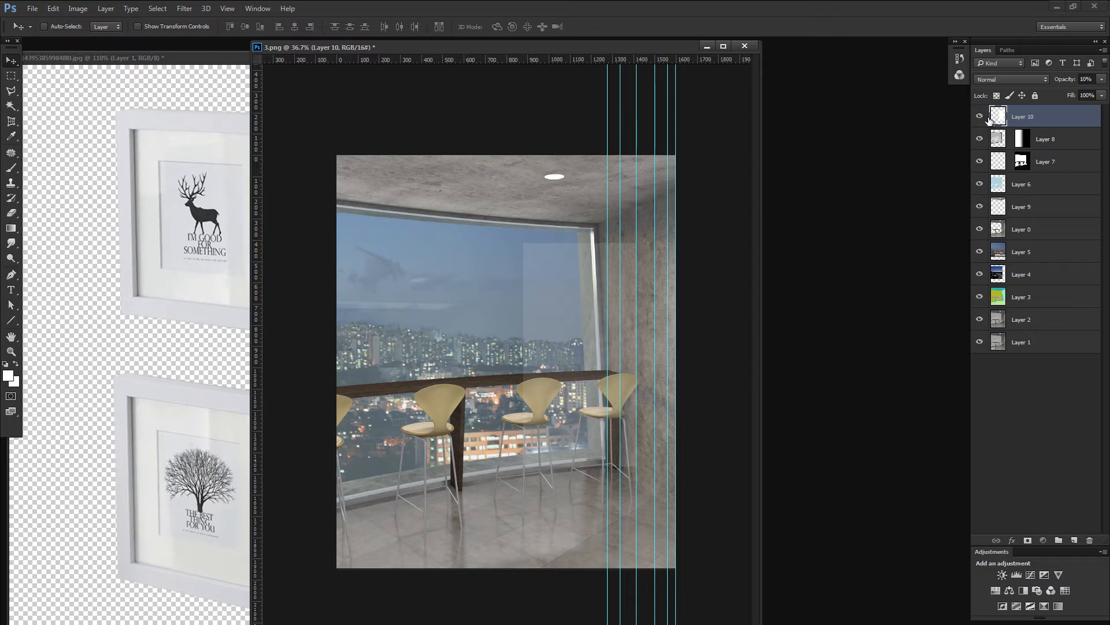
Move the white rectangle onto the concrete wall, narrow it to 61.28% and distort its corners to follow the wall's perspective edges
key(alt)
key(ctrl)
key(ctrl+t)
drag(583, 311, 649, 296)
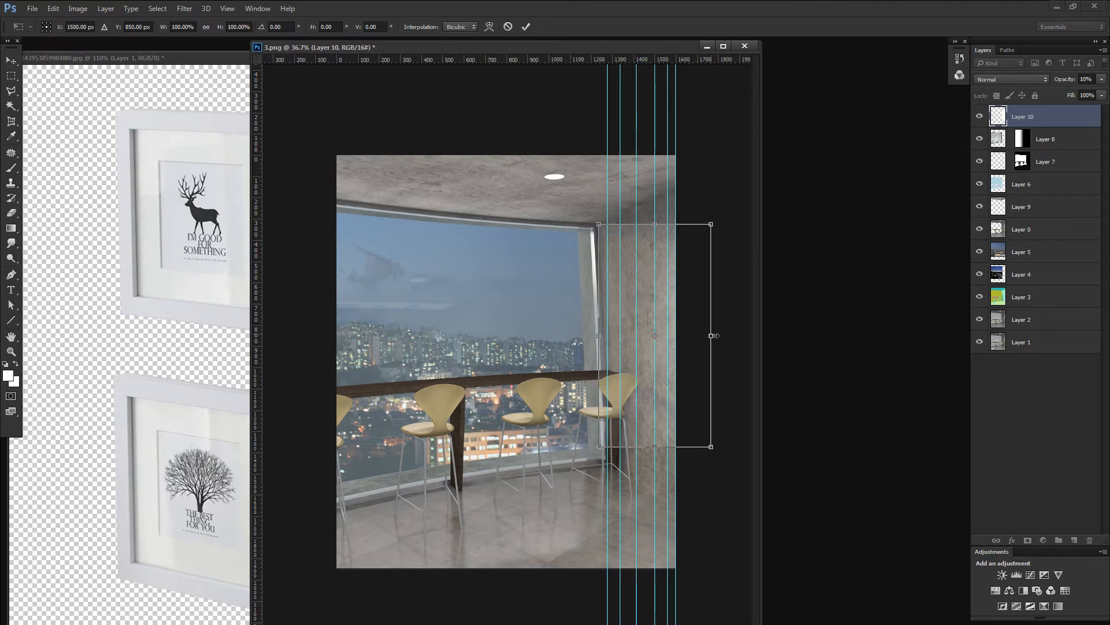
drag(713, 336, 669, 334)
drag(668, 227, 667, 194)
drag(672, 451, 668, 508)
drag(602, 451, 603, 458)
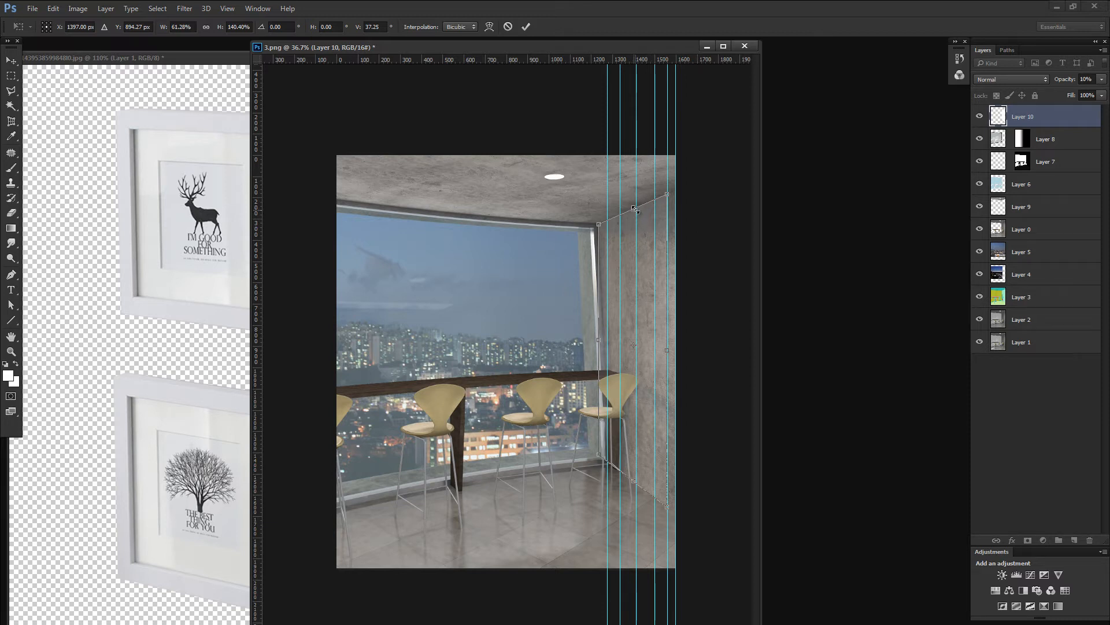
Reduce the distorted rectangle's height, shift it towards the image's outer edge past the third guide, and apply the transform
drag(635, 208, 635, 268)
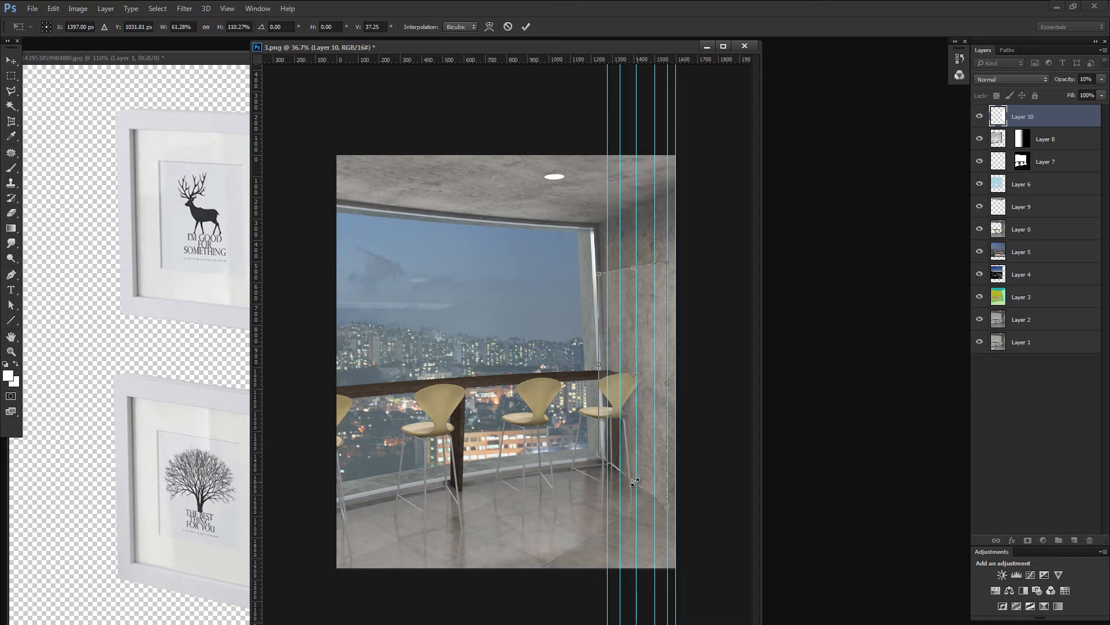
drag(634, 481, 634, 427)
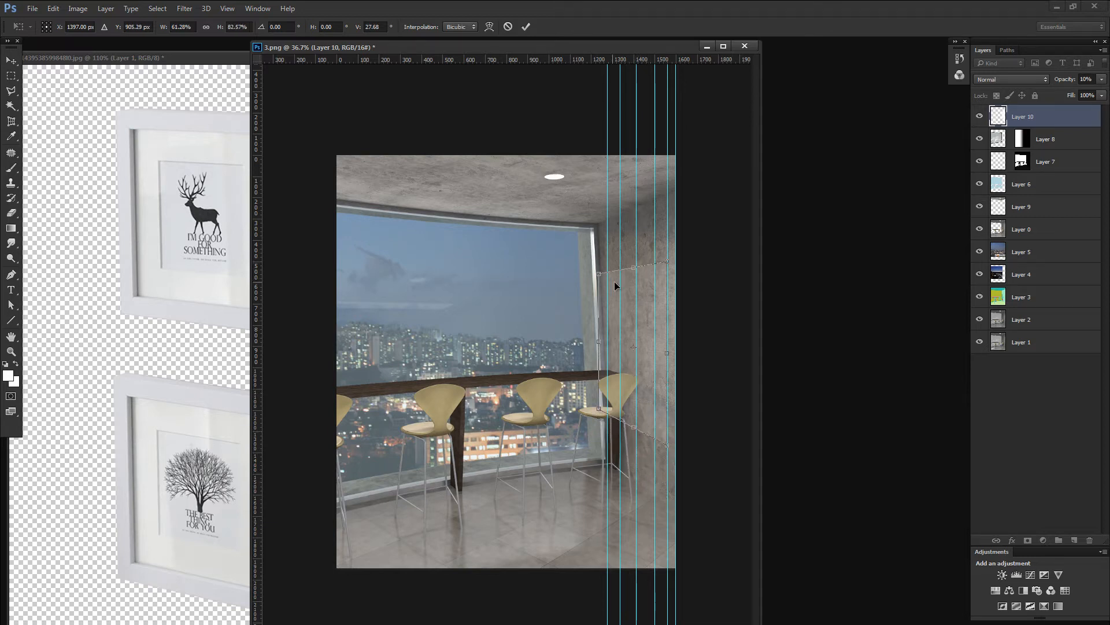
mouse_move(633, 267)
mouse_down()
mouse_move(632, 454)
mouse_move(638, 276)
mouse_up()
drag(598, 346, 693, 362)
drag(620, 350, 625, 351)
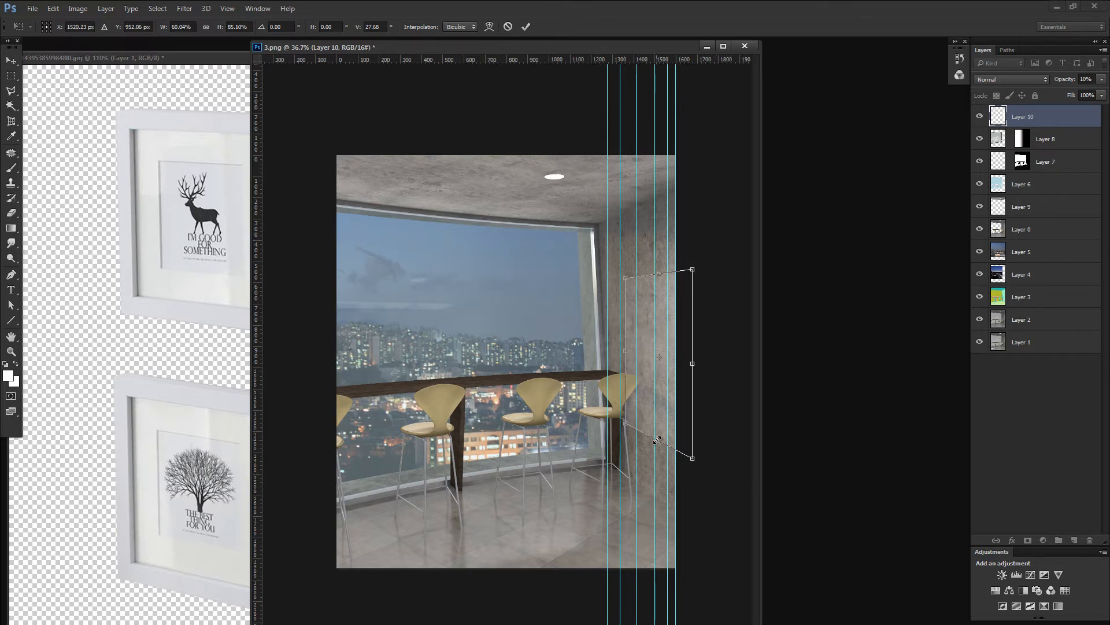
drag(657, 440, 659, 411)
drag(628, 342, 699, 348)
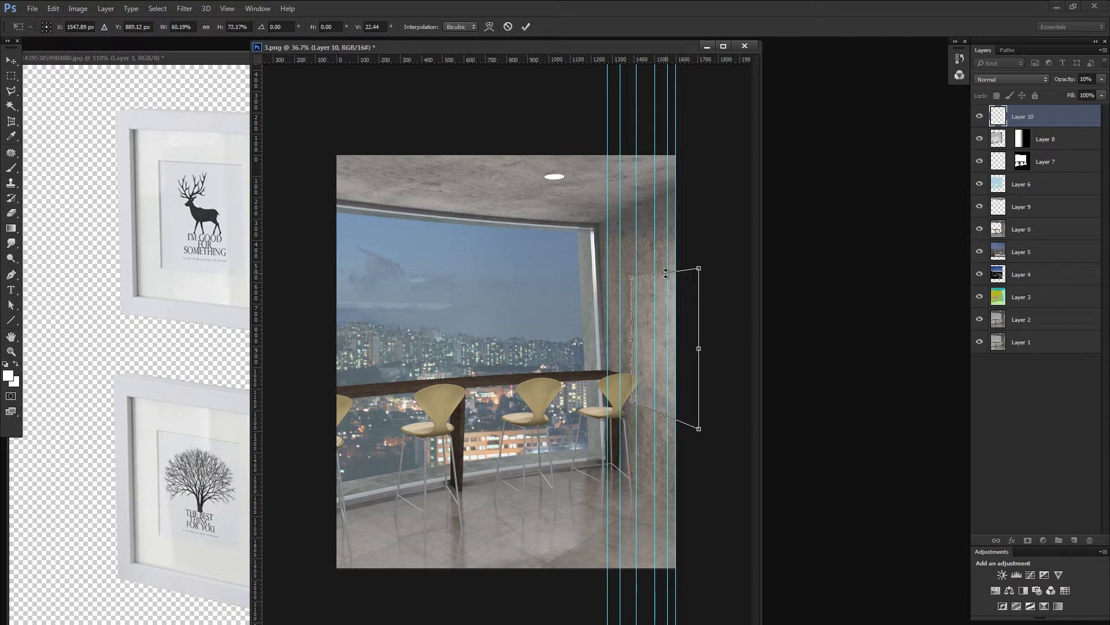
drag(666, 273, 666, 269)
key(Return)
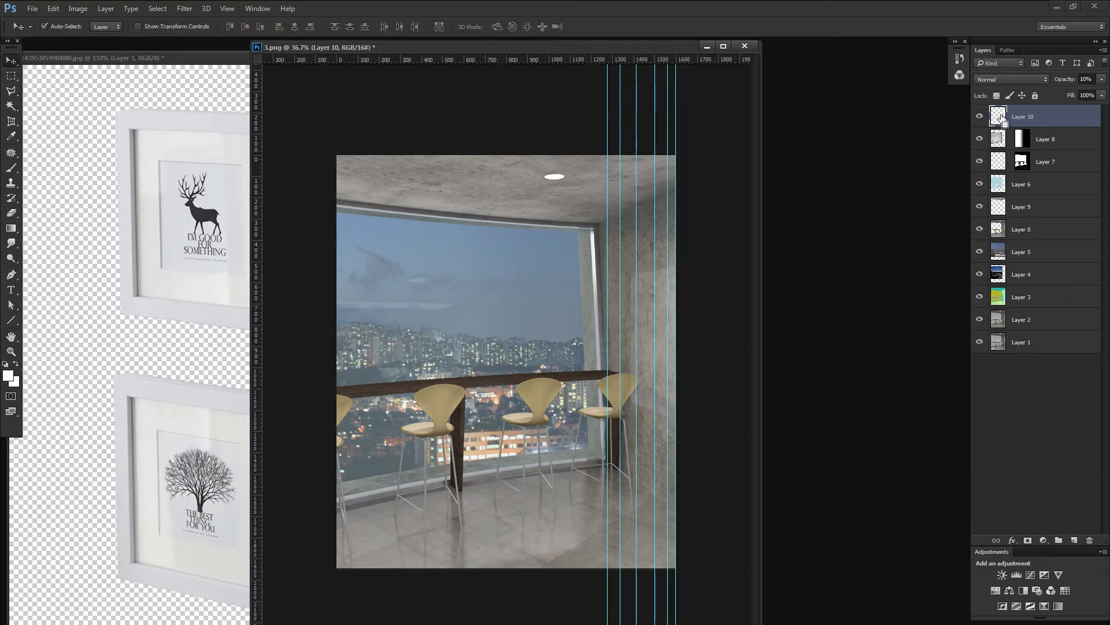
Set the perspective reference rectangle's opacity to 50%
ctrl+click(1000, 117)
key(ctrl+d)
key(5)
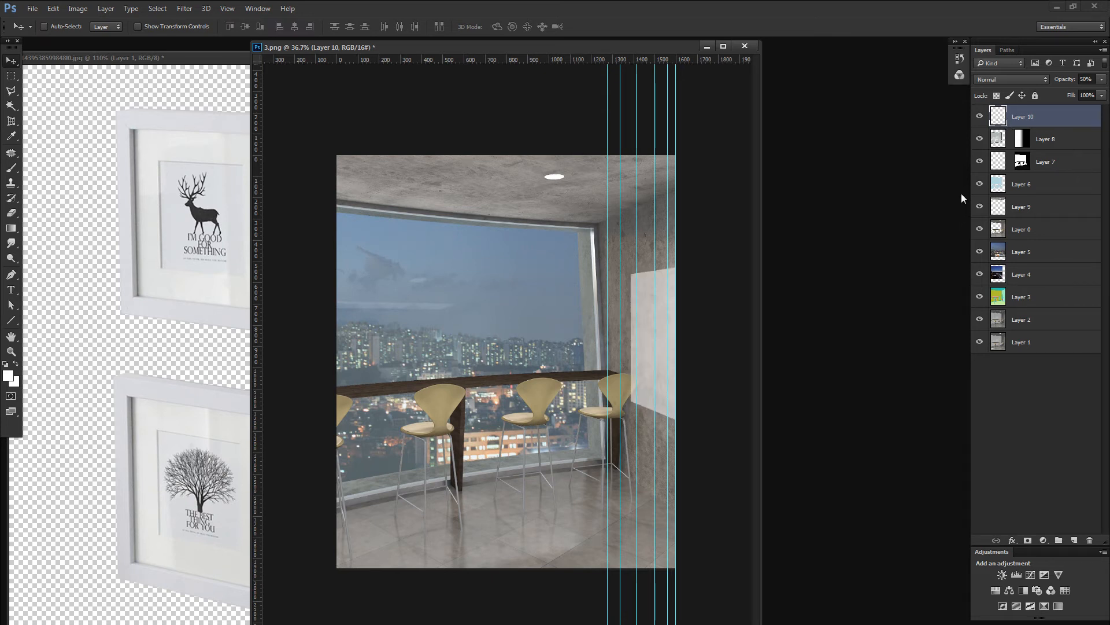
Bring the four cut-out framed pictures into the café image as a new layer and place them over the window
click(214, 210)
drag(214, 210, 629, 373)
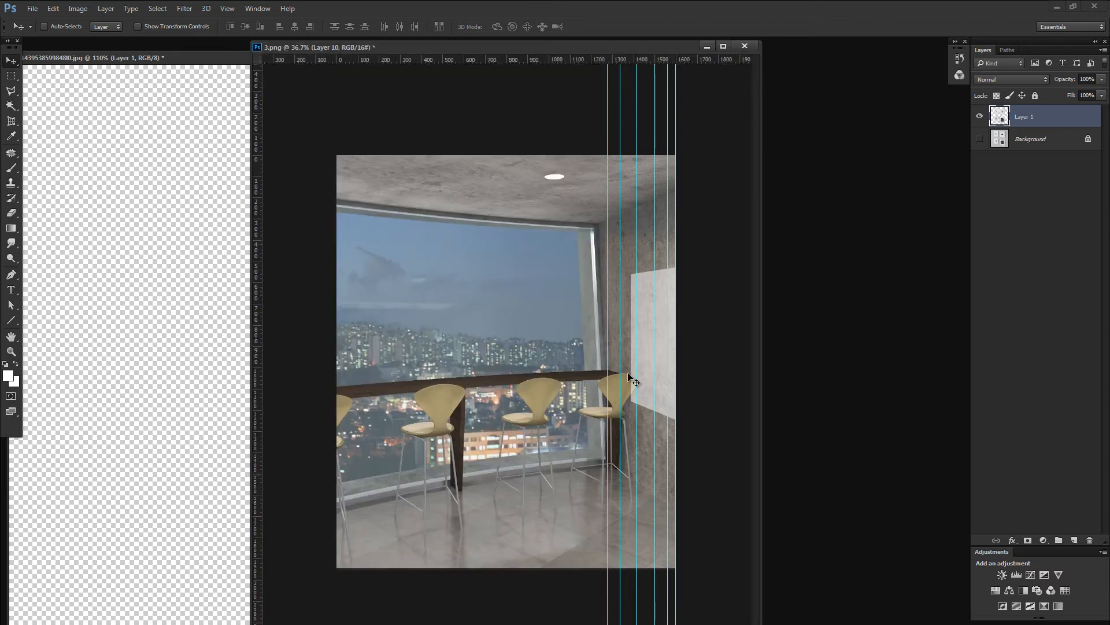
drag(662, 232, 668, 299)
drag(590, 283, 430, 244)
key(l)
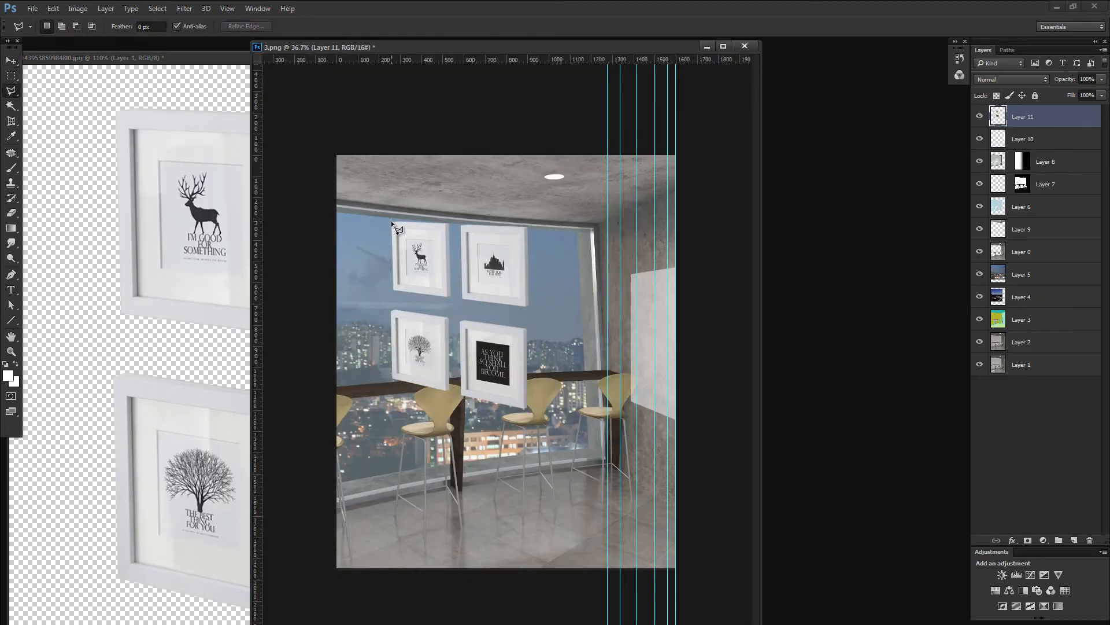
click(391, 222)
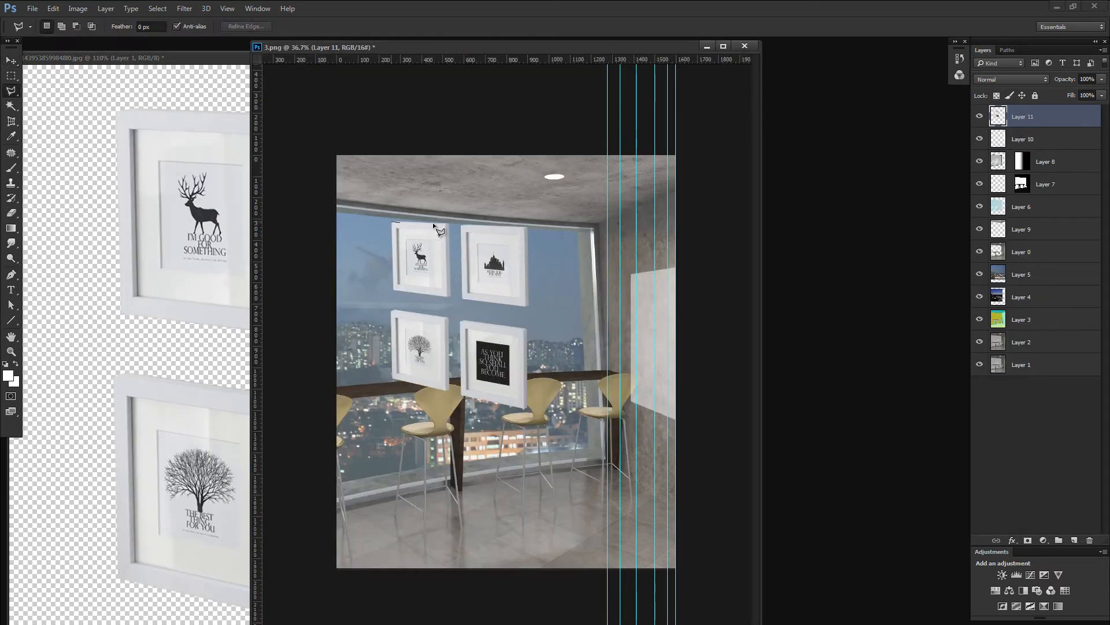
click(524, 229)
click(523, 408)
click(394, 379)
click(393, 223)
key(ctrl+d)
key(v)
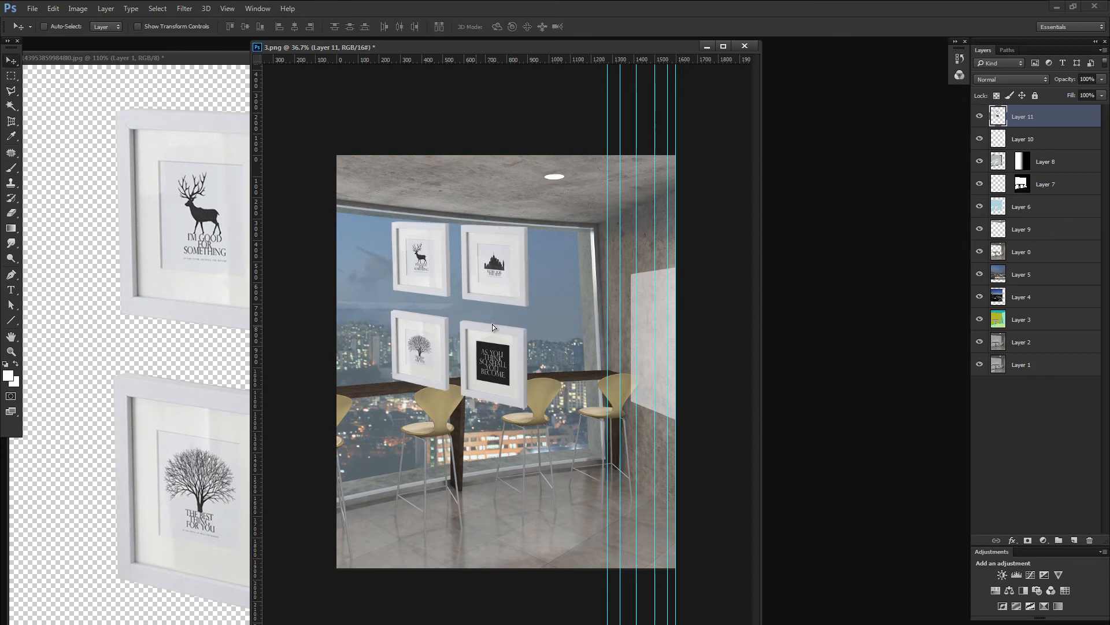
Move the framed pictures onto the wall and scale them to about 78%, aligned with the white reference's inner edge
drag(492, 326, 659, 313)
key(ctrl+t)
drag(606, 348, 664, 312)
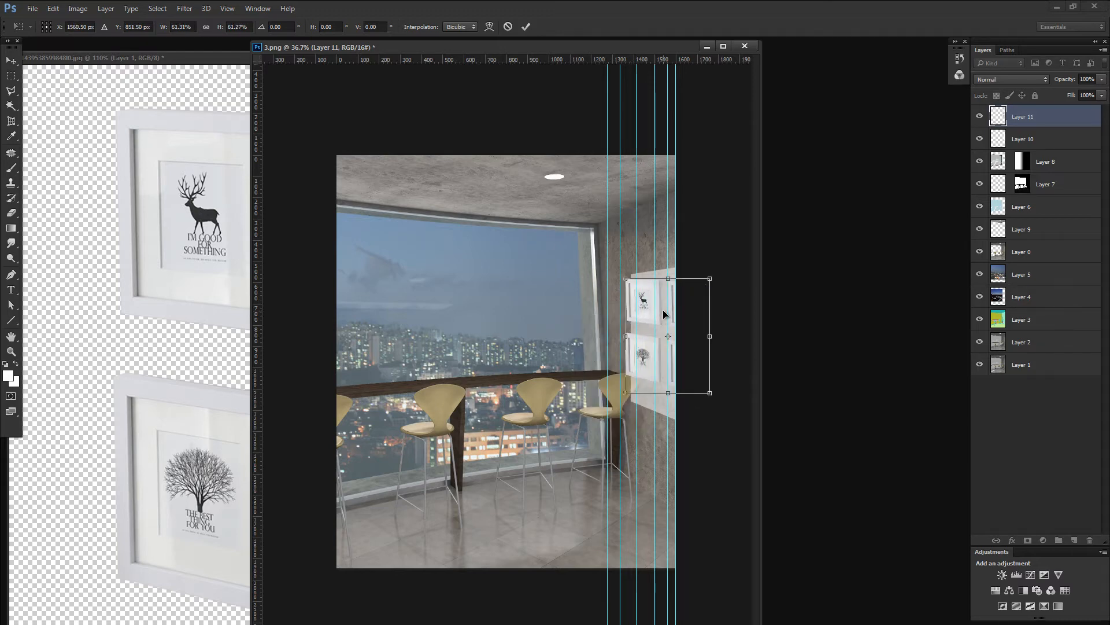
key(ctrl+plus)
key(ctrl+plus)
key(ctrl+plus)
drag(543, 328, 512, 372)
drag(670, 335, 560, 412)
scroll(674, 356, down, 8)
scroll(560, 412, up, 4)
drag(610, 326, 654, 324)
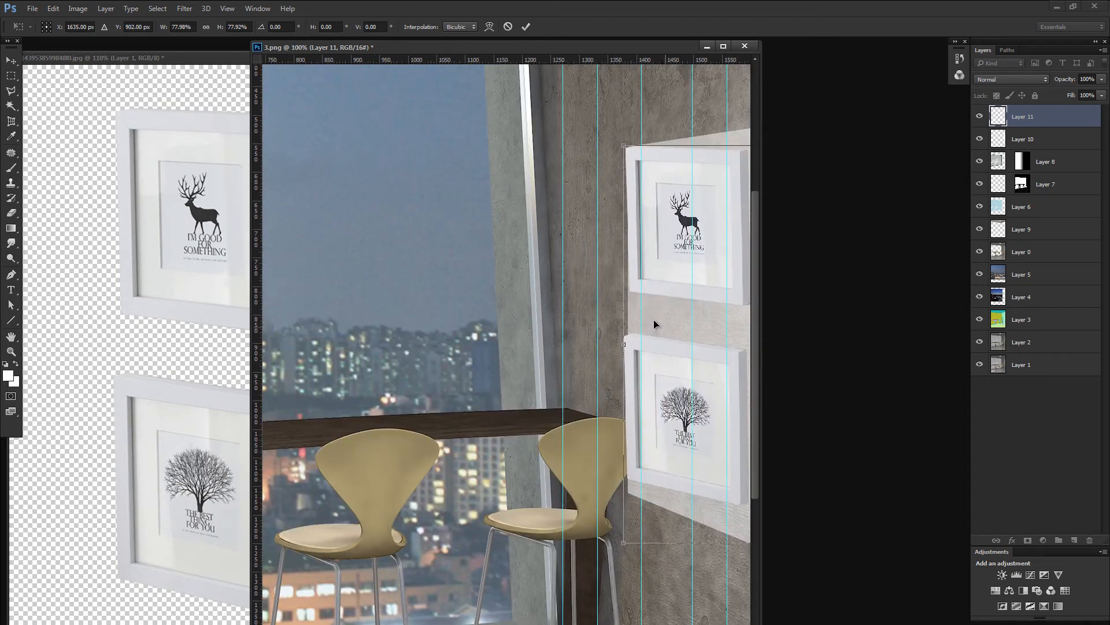
Widen the café image's document window and hide its rulers
key(ctrl+minus)
key(ctrl+minus)
key(ctrl+minus)
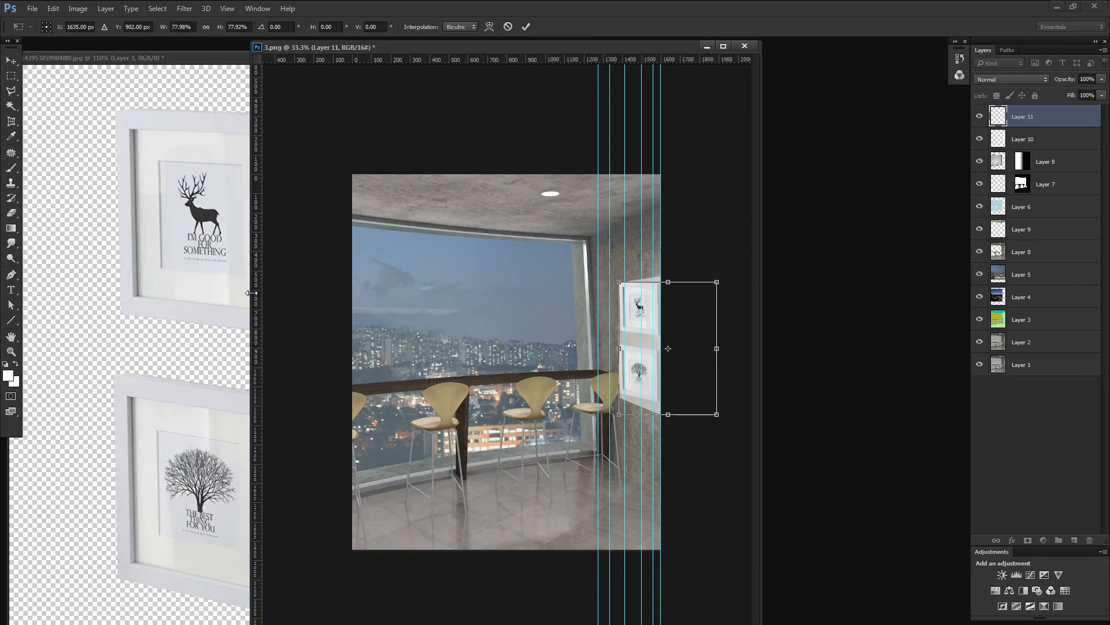
drag(252, 293, 77, 294)
key(ctrl+r)
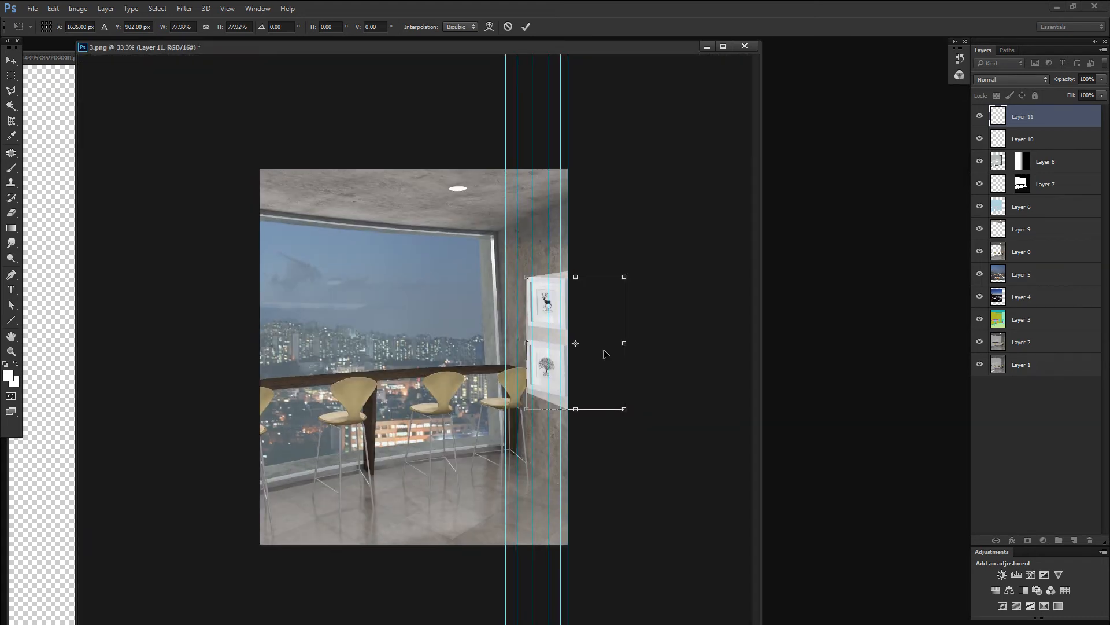
Narrow the framed pictures to 61.49% width and distort their outer corners to follow the wall's perspective
drag(627, 413, 626, 433)
drag(620, 283, 620, 266)
drag(623, 345, 603, 344)
drag(564, 421, 604, 424)
drag(526, 279, 526, 276)
drag(604, 267, 604, 263)
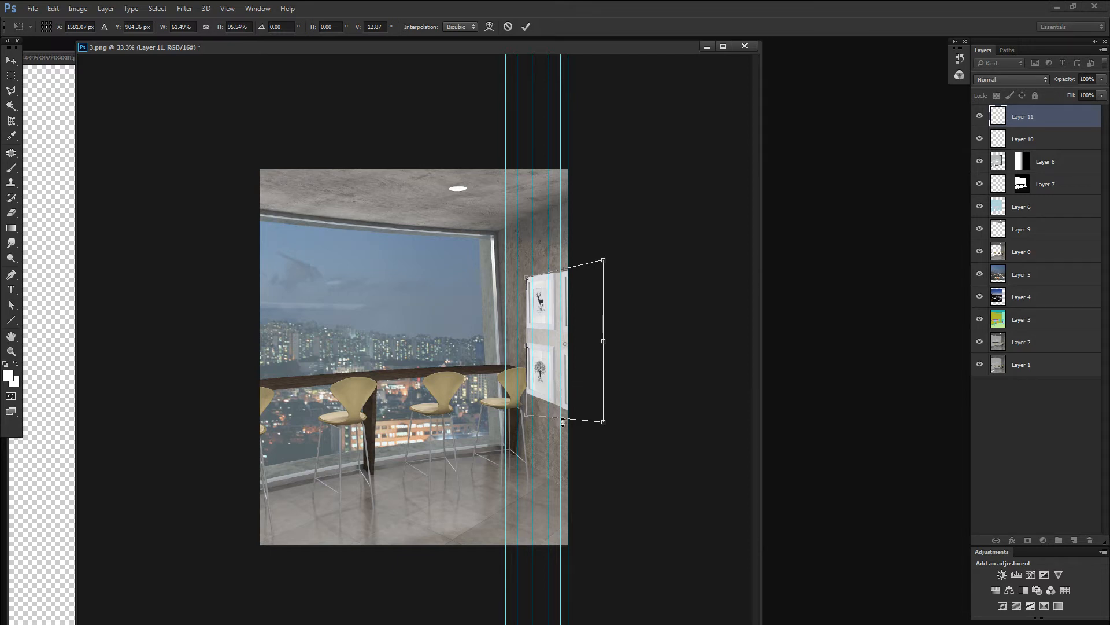
Shrink the framed pictures to 57.82% width and 65.82% height within the white reference and apply the transform
drag(563, 421, 563, 404)
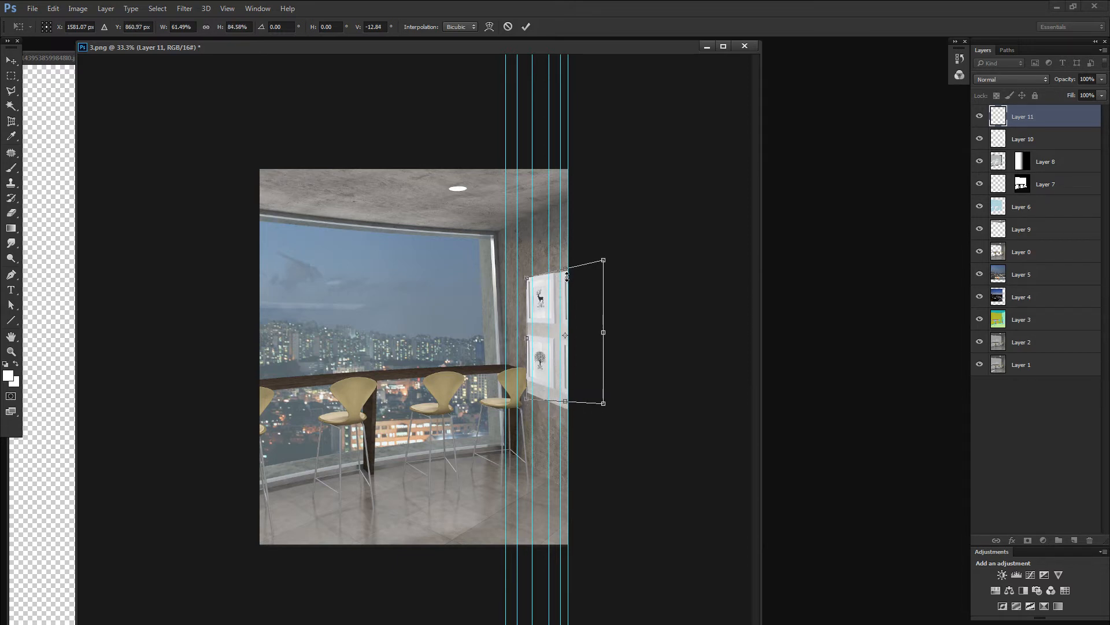
drag(567, 277, 567, 286)
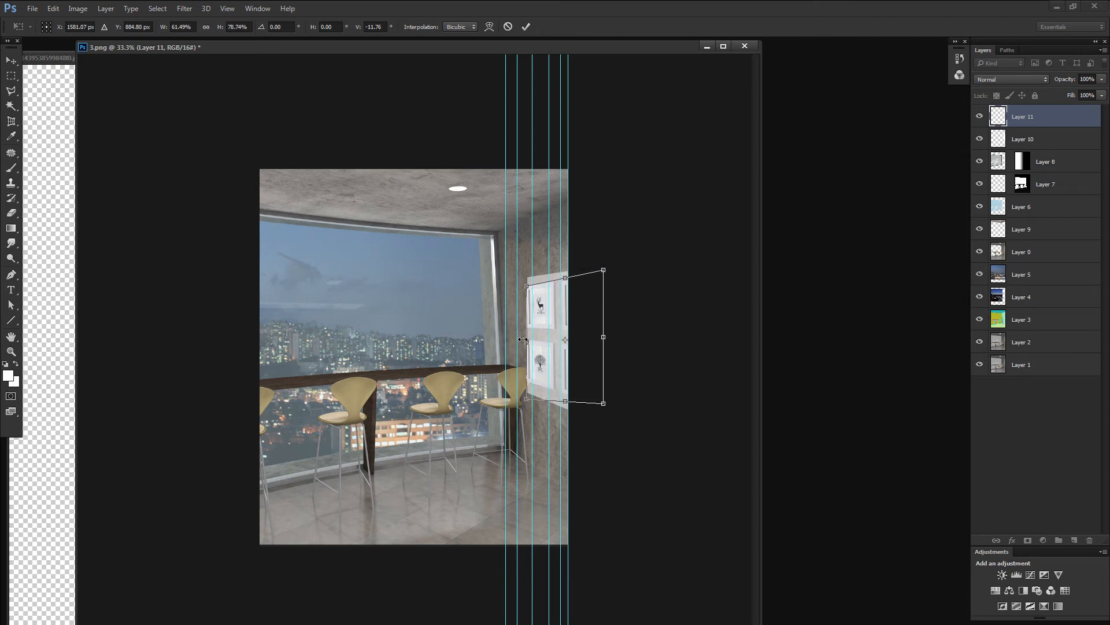
drag(524, 340, 523, 340)
drag(603, 336, 596, 338)
drag(560, 401, 560, 388)
drag(559, 279, 598, 285)
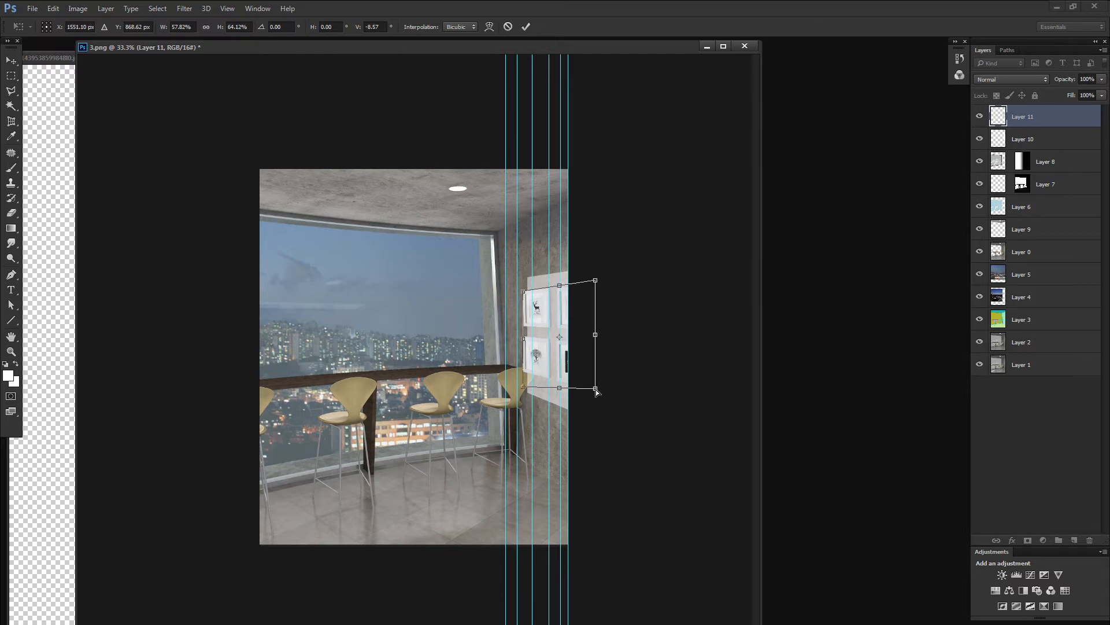
drag(596, 389, 597, 392)
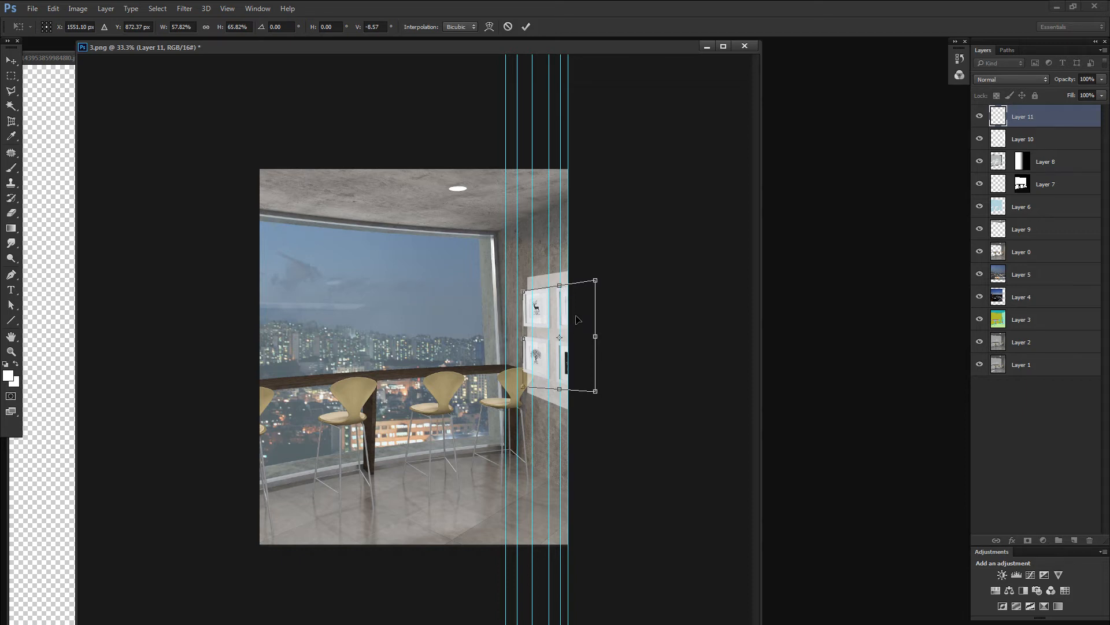
key(Return)
Delete the white perspective reference layer and hide the guides
key(z)
drag(542, 318, 649, 256)
key(v)
ctrl+drag(654, 198, 652, 186)
key(Delete)
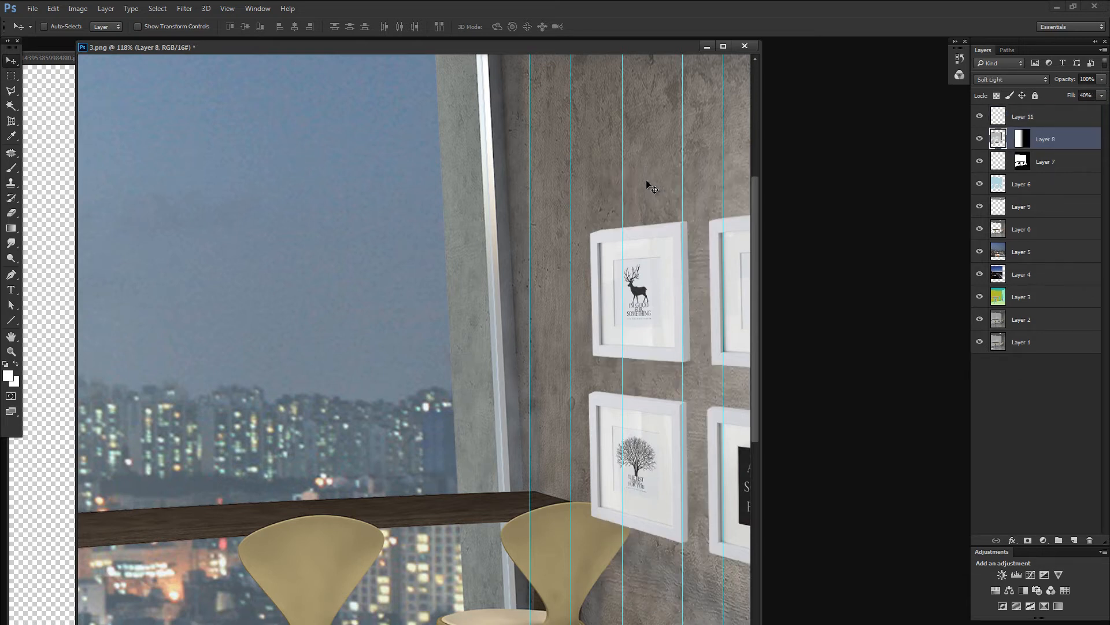
key(ctrl+semicolon)
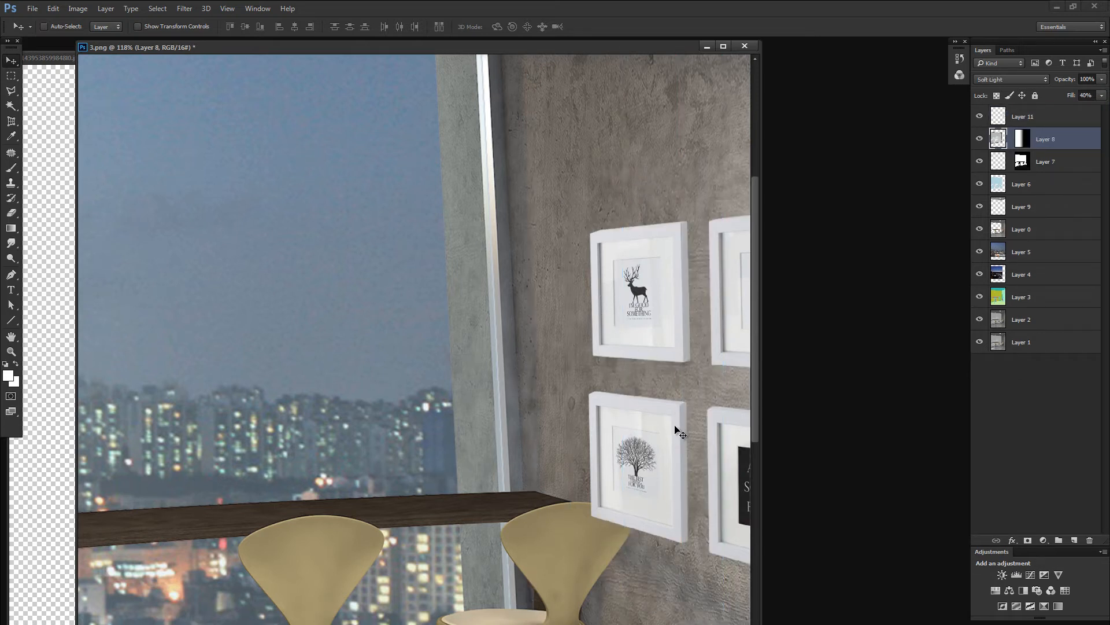
Isolate the flat-colour Layer 3, select its concrete wall area with the Magic Wand, and restore all layers' visibility
alt+click(983, 298)
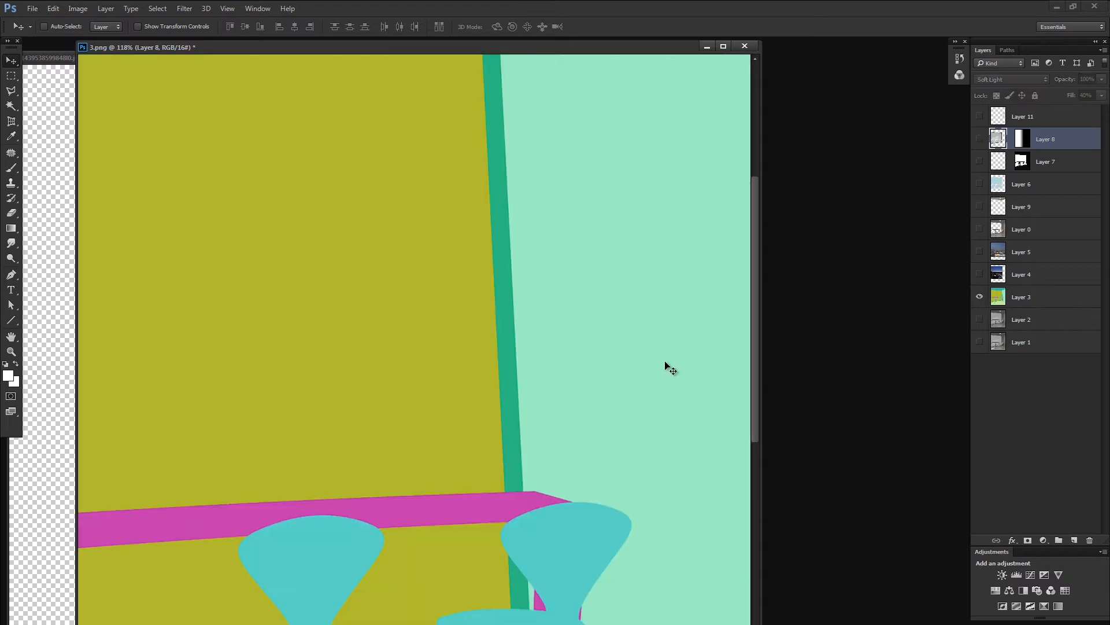
key(w)
click(650, 353)
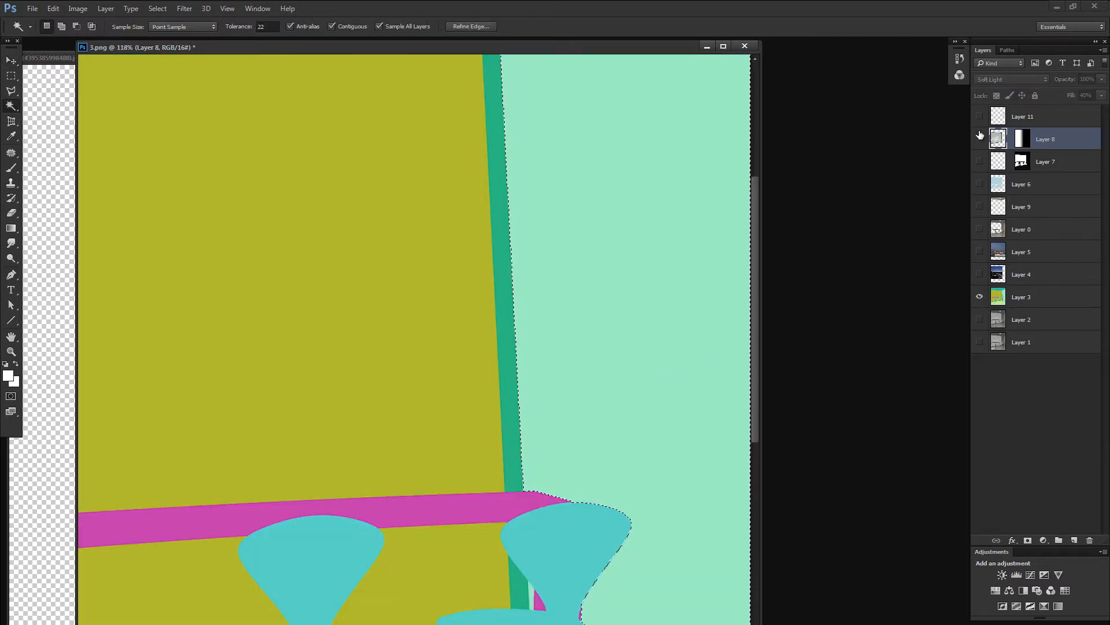
alt+click(979, 296)
Mask the framed pictures layer with the wall selection so the chair covers the overlapping frame
click(999, 116)
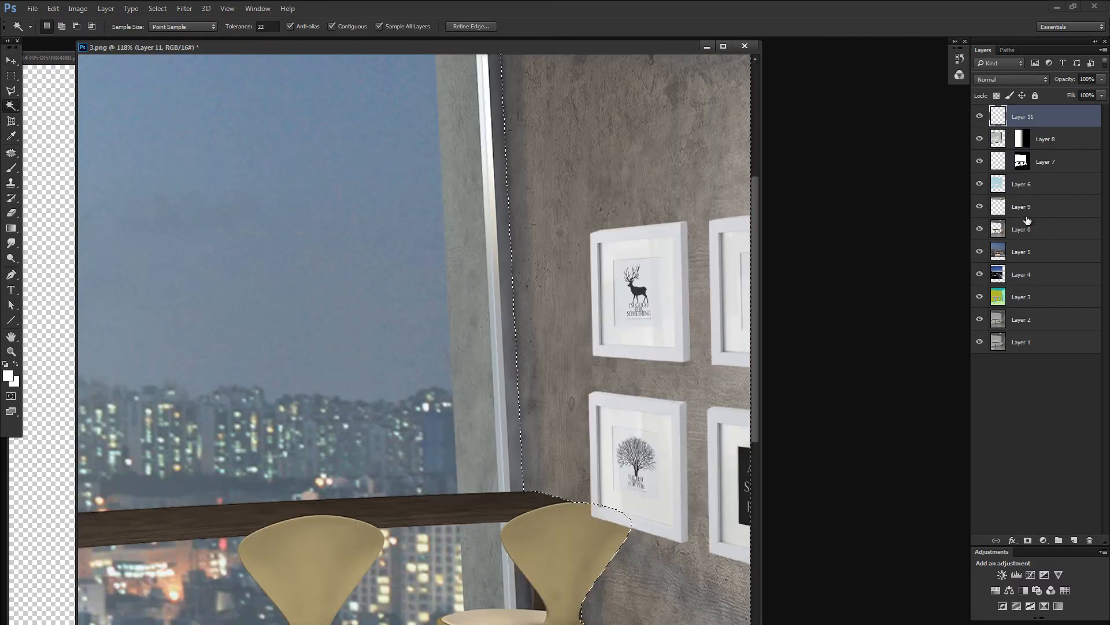
click(1028, 541)
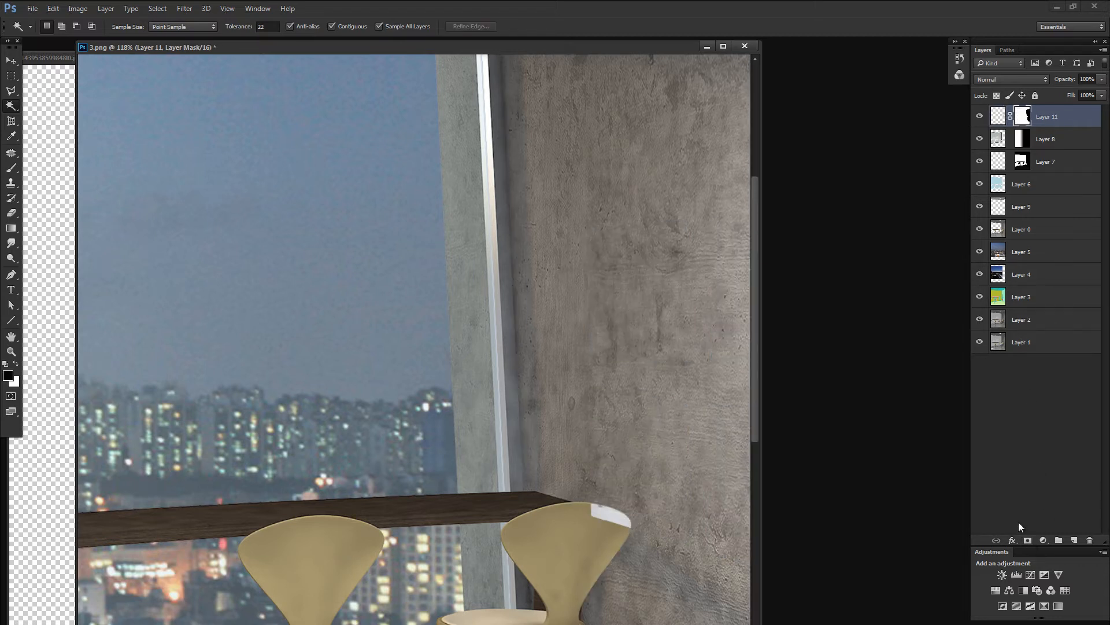
key(ctrl+i)
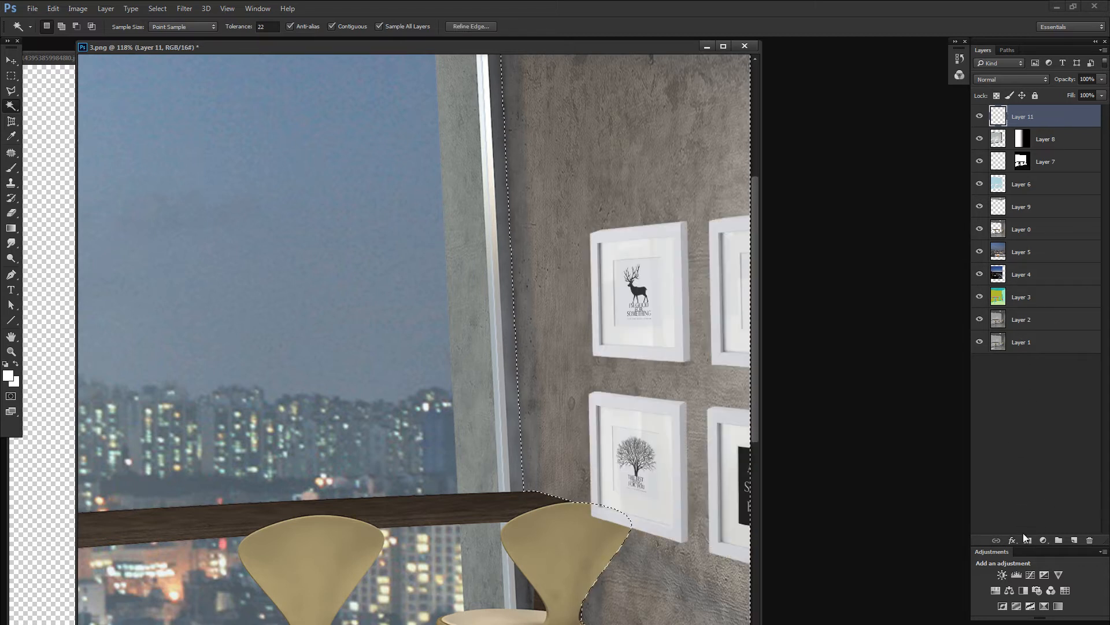
Unlink the mask on the framed pictures layer and cut away the uneven top edge of the deer frame with the Polygonal Lasso
key(z)
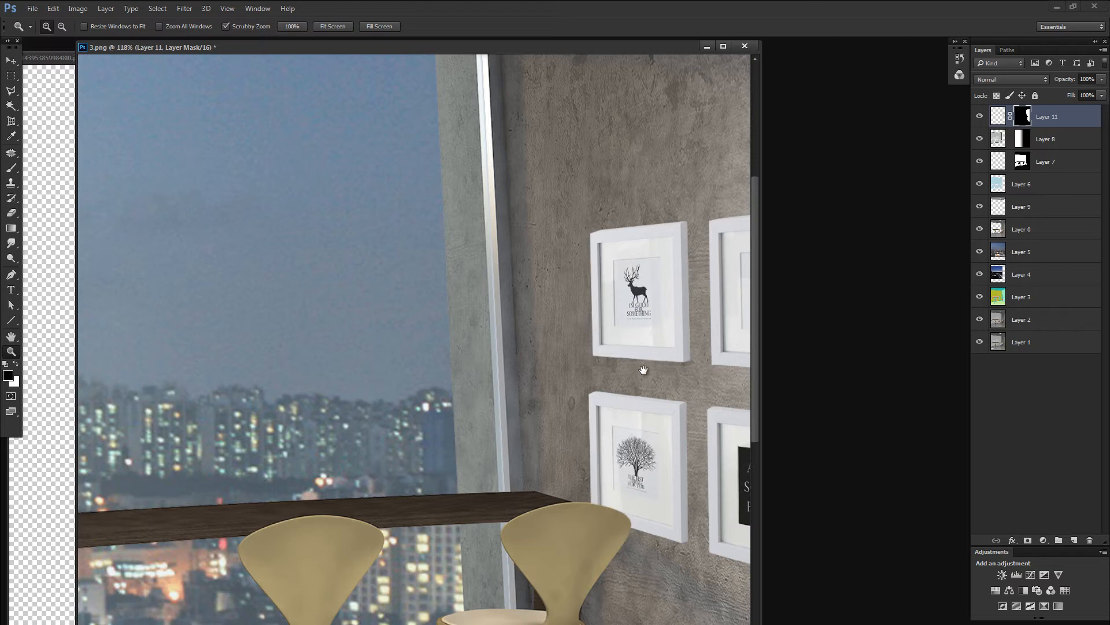
drag(643, 371, 643, 394)
drag(619, 251, 758, 231)
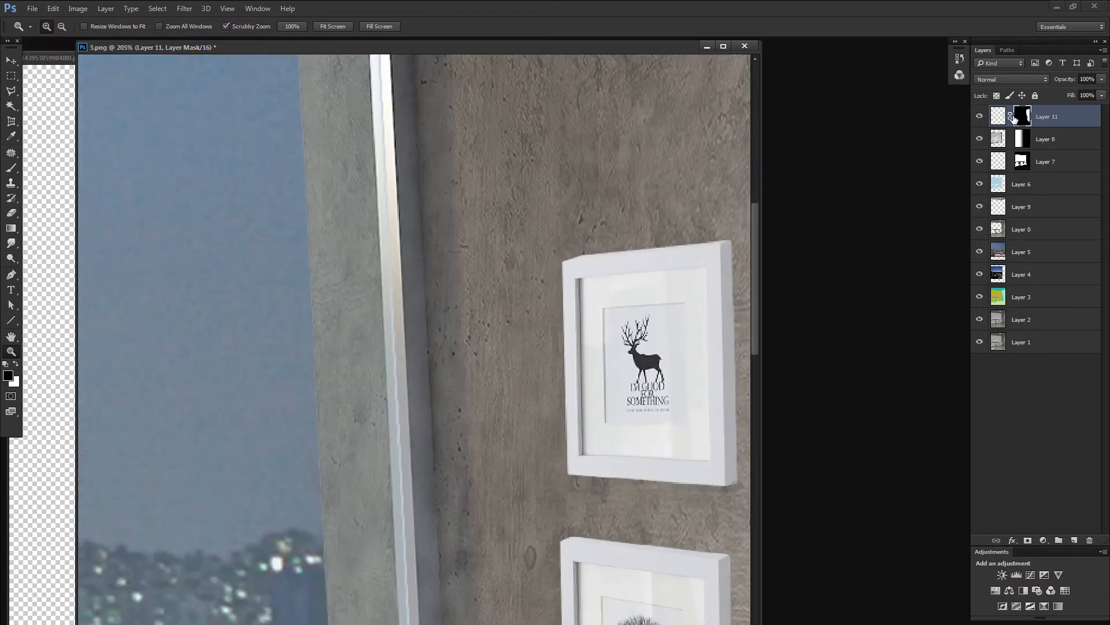
click(999, 116)
key(l)
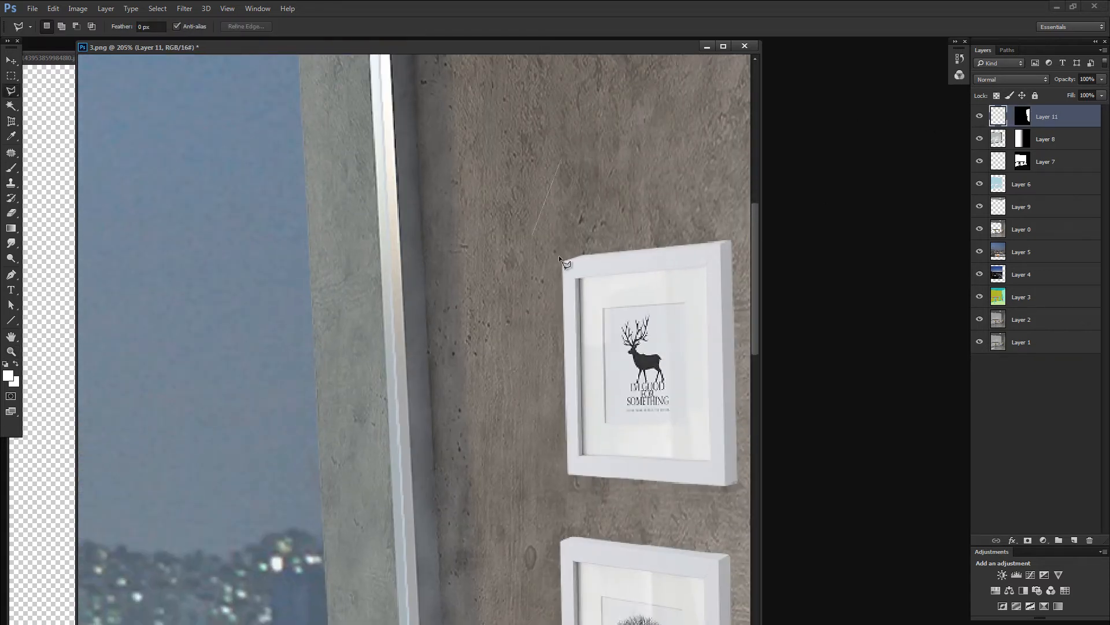
click(562, 261)
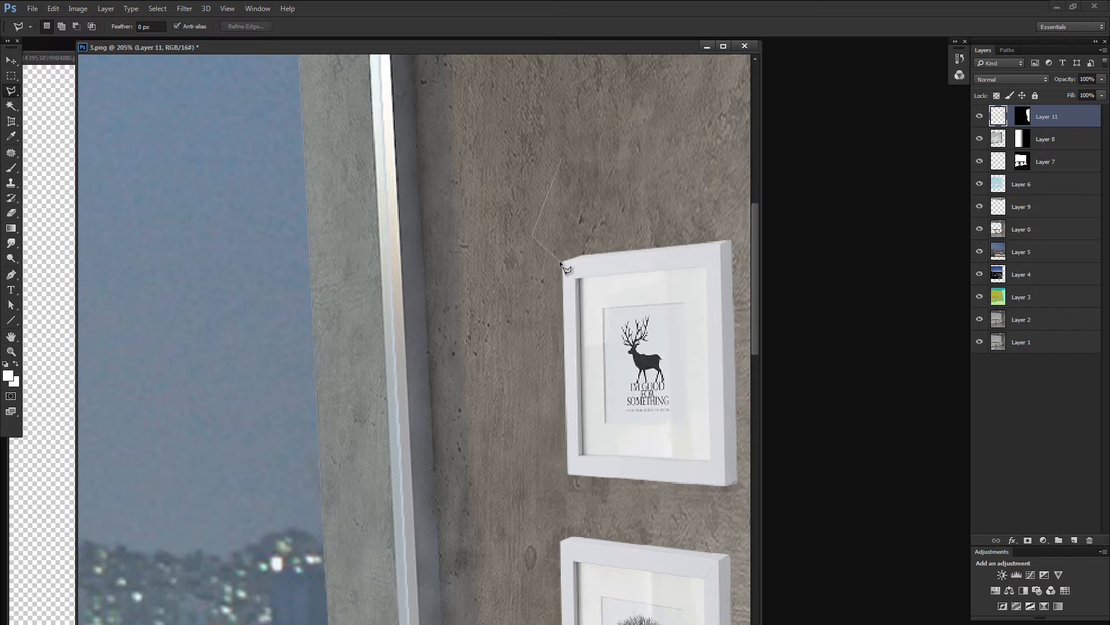
click(744, 247)
double_click(734, 172)
ctrl+drag(706, 199, 640, 119)
key(Delete)
key(ctrl+d)
Cut away the uneven top edge of the frame beside the deer picture and clear the selection
drag(580, 262, 464, 224)
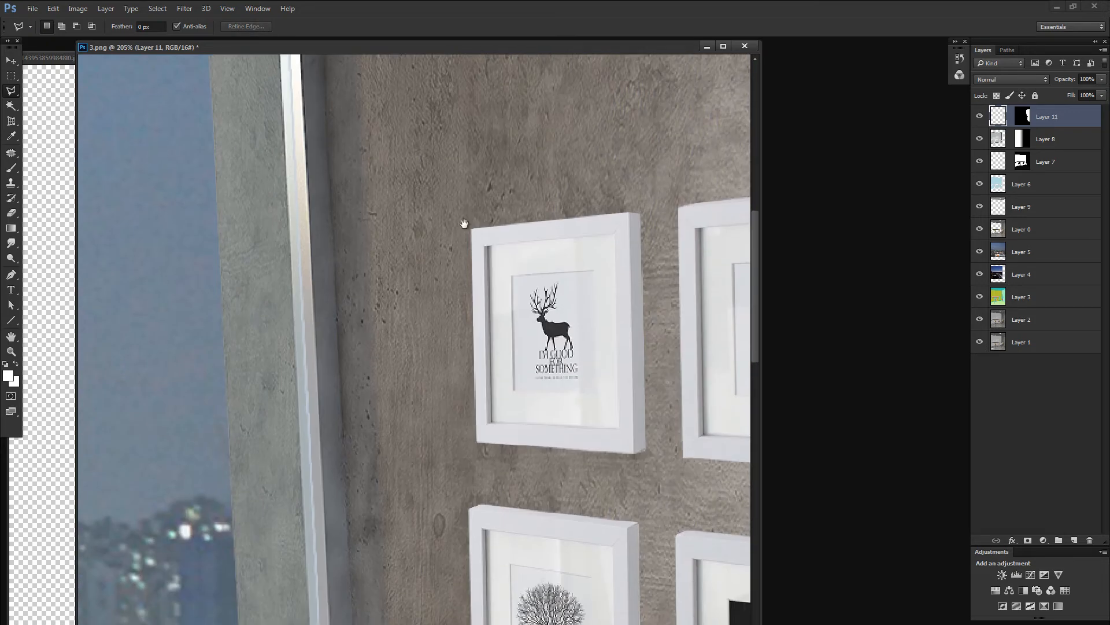
drag(612, 152, 611, 249)
click(672, 305)
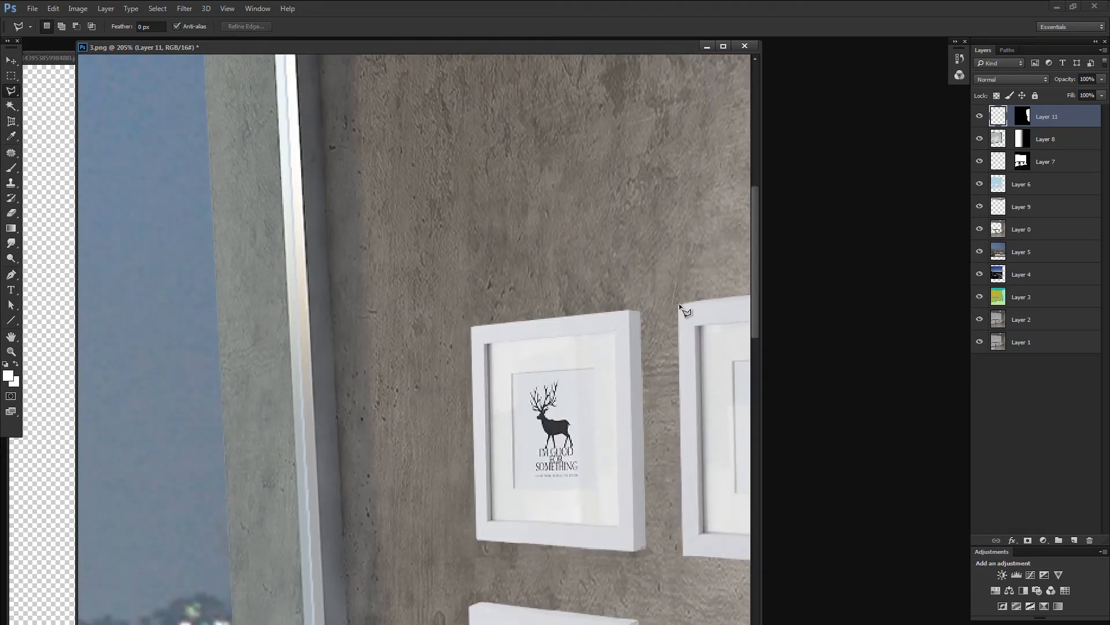
click(810, 297)
double_click(739, 270)
ctrl+drag(719, 280, 705, 224)
key(Delete)
key(ctrl+d)
Cut away the uneven top edge of the tree picture's frame with the Polygonal Lasso and clear the selection
drag(548, 416, 547, 129)
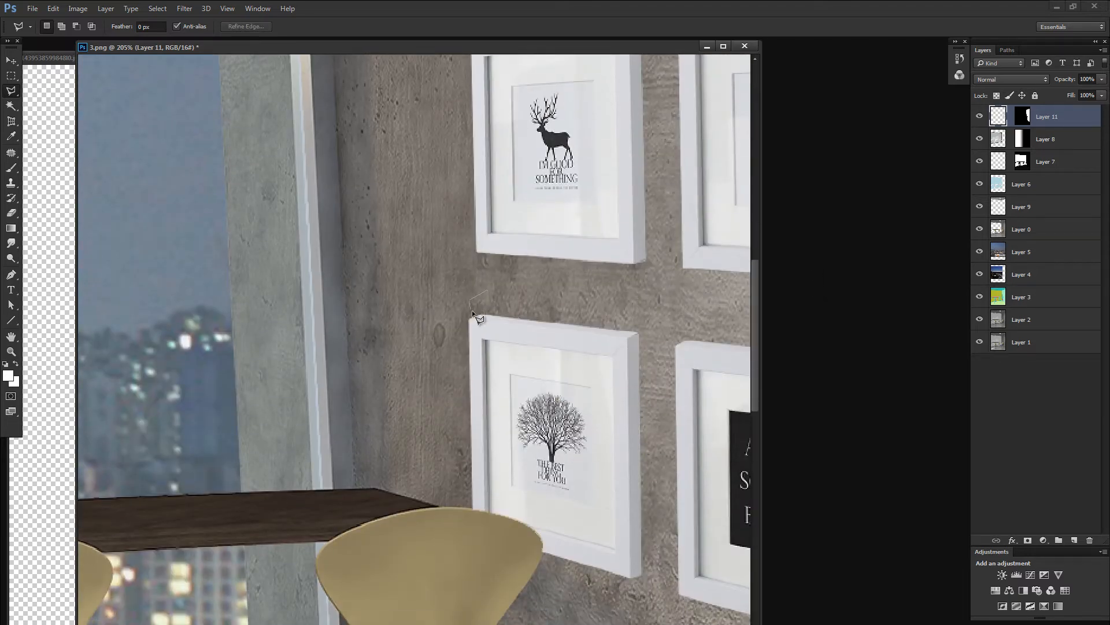
click(474, 314)
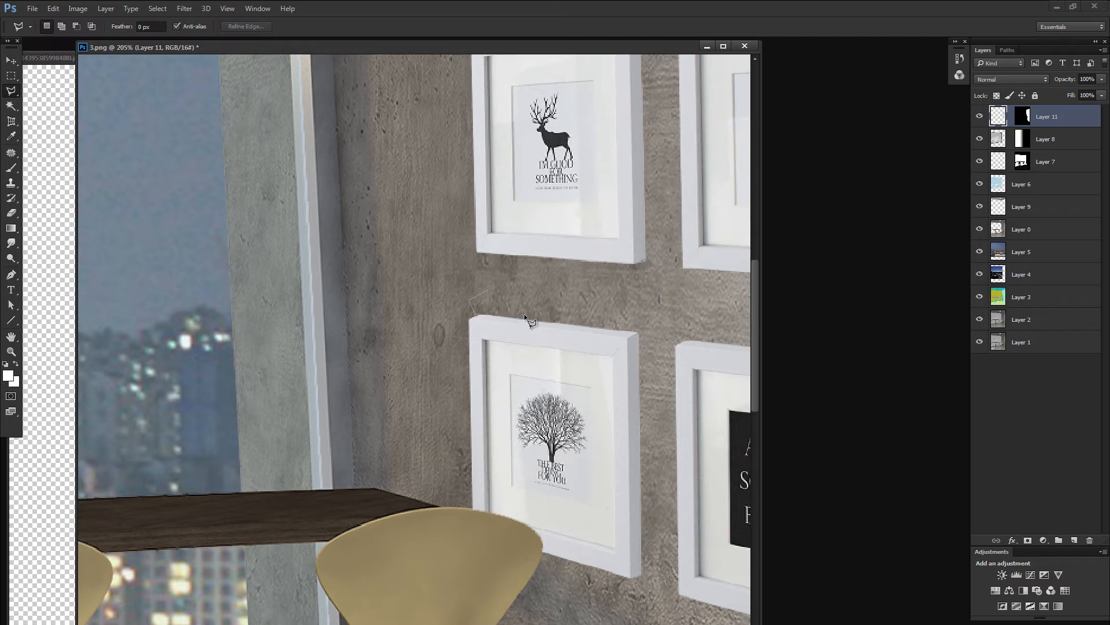
click(637, 333)
double_click(665, 311)
drag(634, 314, 657, 294)
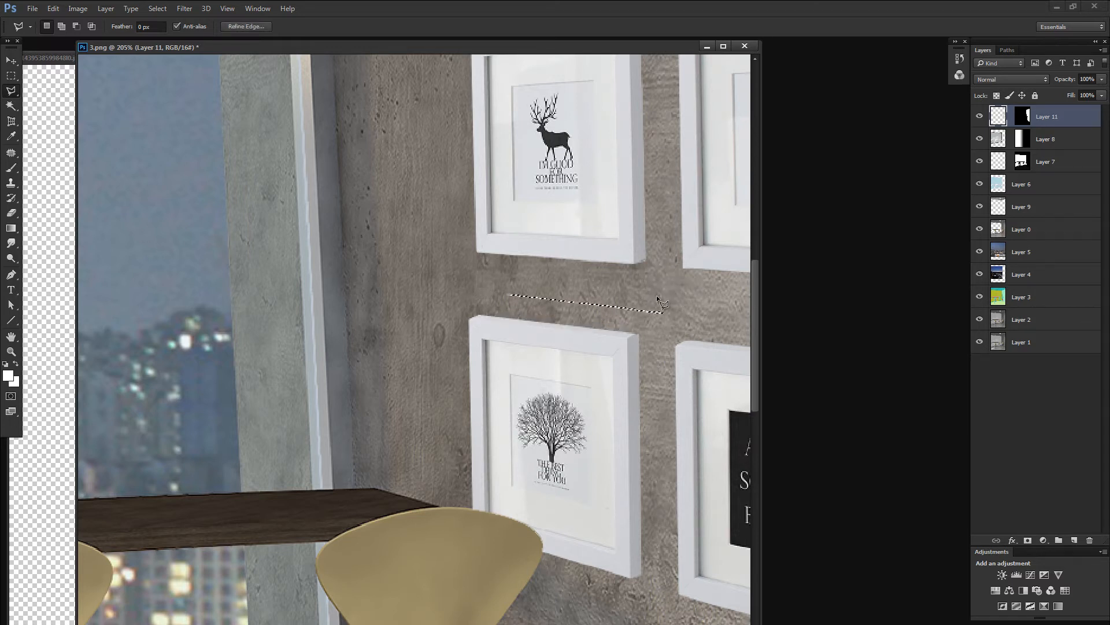
key(ctrl+d)
Cut away the uneven top edge of the frame beside the tree picture and clear the selection
click(684, 339)
click(826, 354)
double_click(805, 322)
drag(735, 334, 730, 320)
key(ctrl+d)
Darken the framed pictures on Layer 11 with Hue/Saturation by setting the Lightness to -10
key(ctrl+minus)
key(ctrl+minus)
key(ctrl+minus)
key(ctrl+minus)
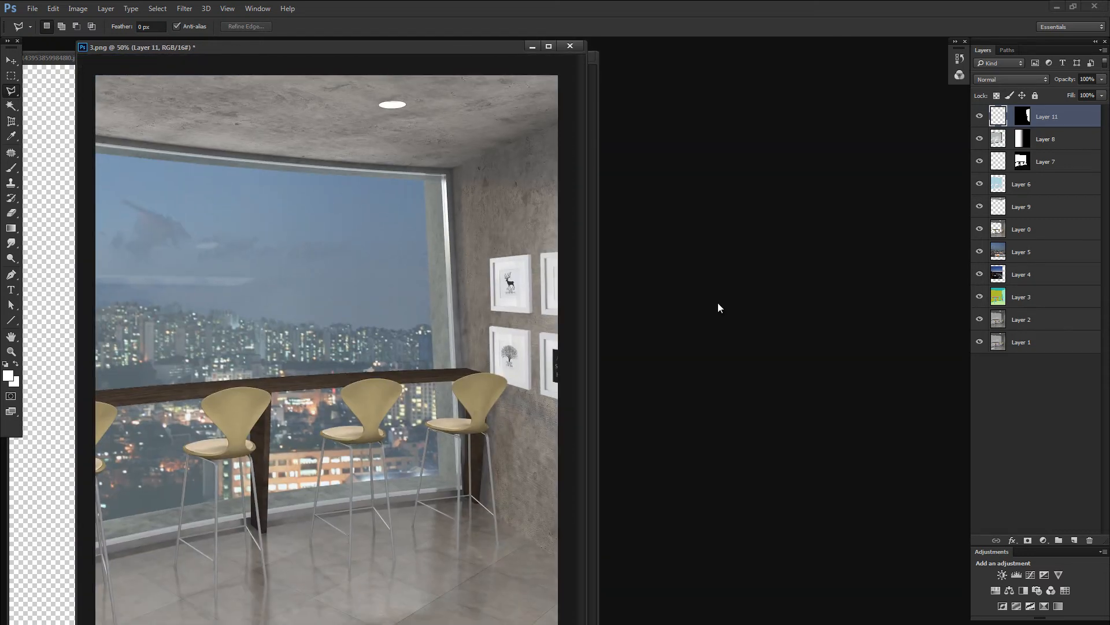
key(ctrl+u)
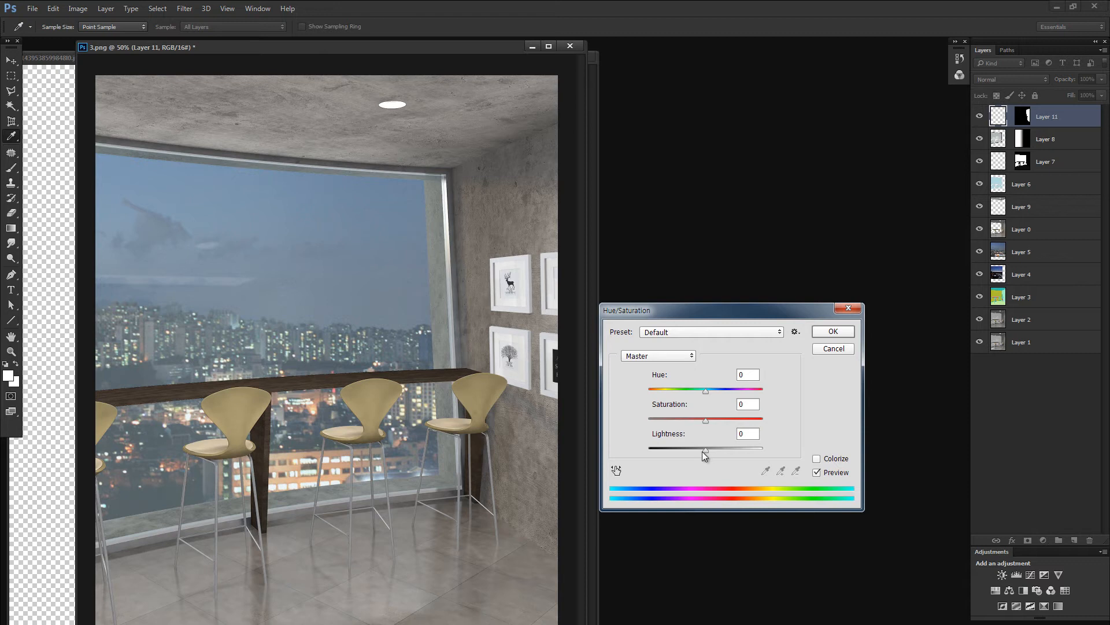
drag(702, 452, 699, 449)
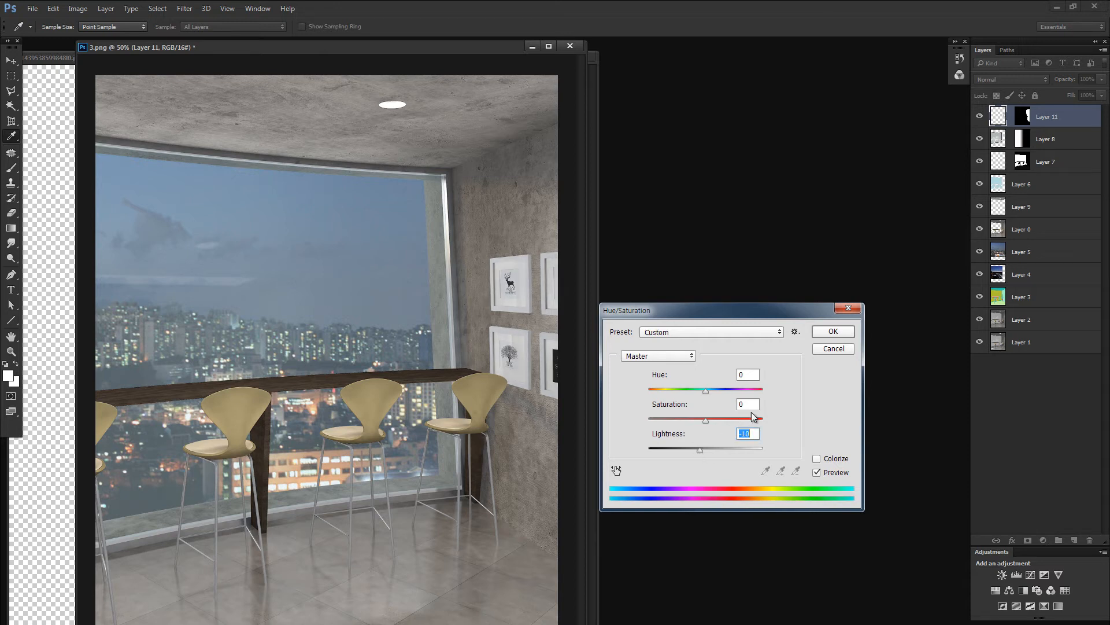
click(828, 332)
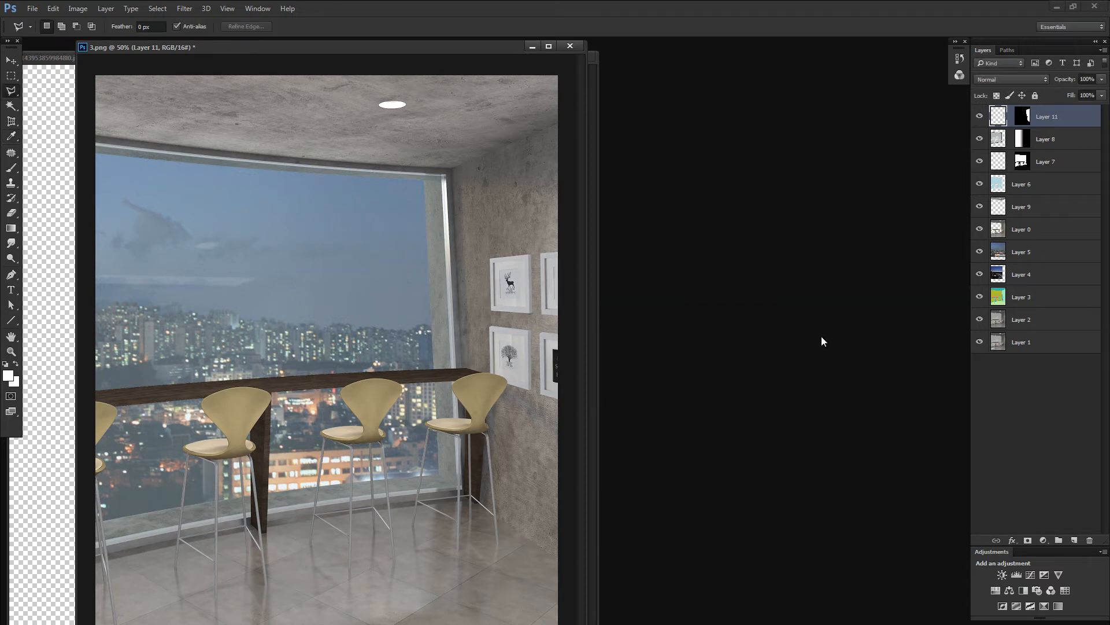
Warm the framed pictures' midtones with Color Balance, shifting them to -7 toward yellow and slightly toward red
key(ctrl+b)
click(866, 320)
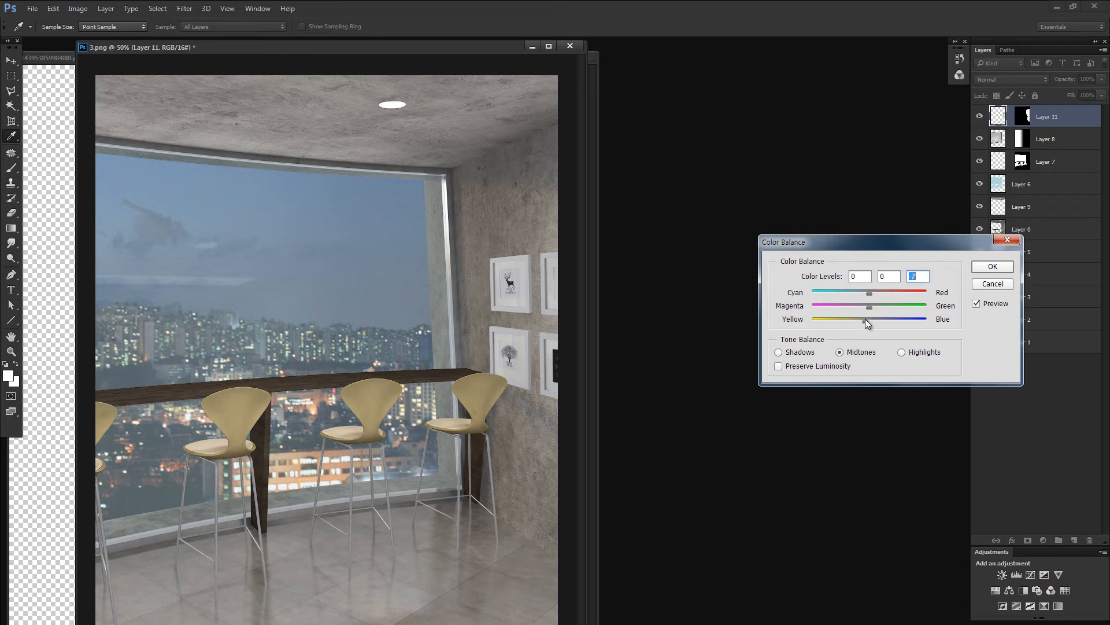
click(871, 295)
click(992, 266)
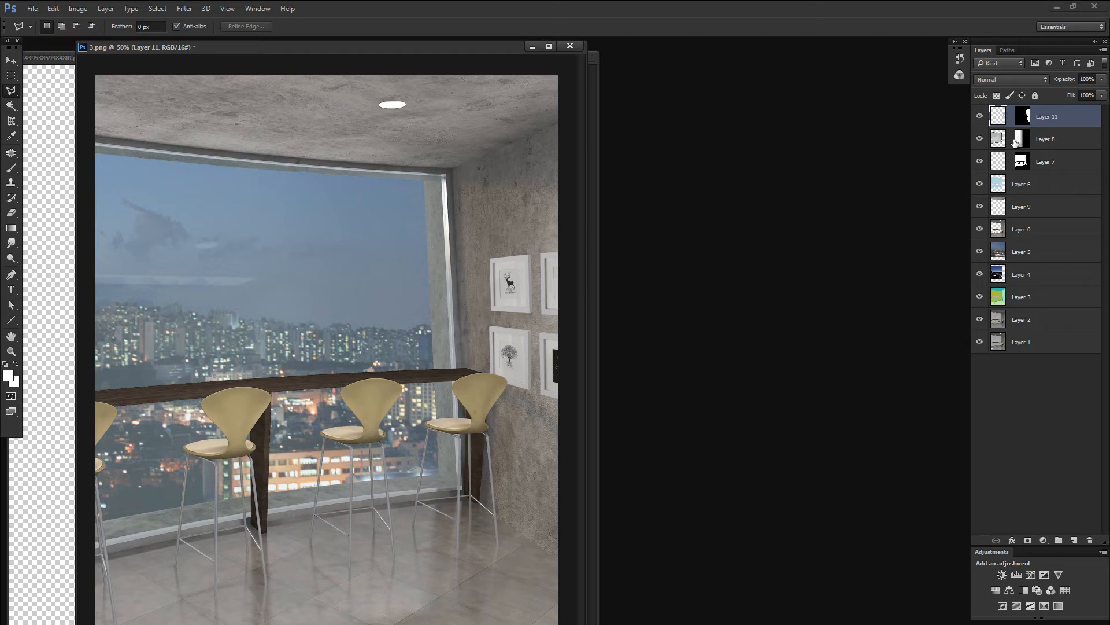
Duplicate the framed pictures layer beneath the original as a black shadow layer at 50% opacity
key(z)
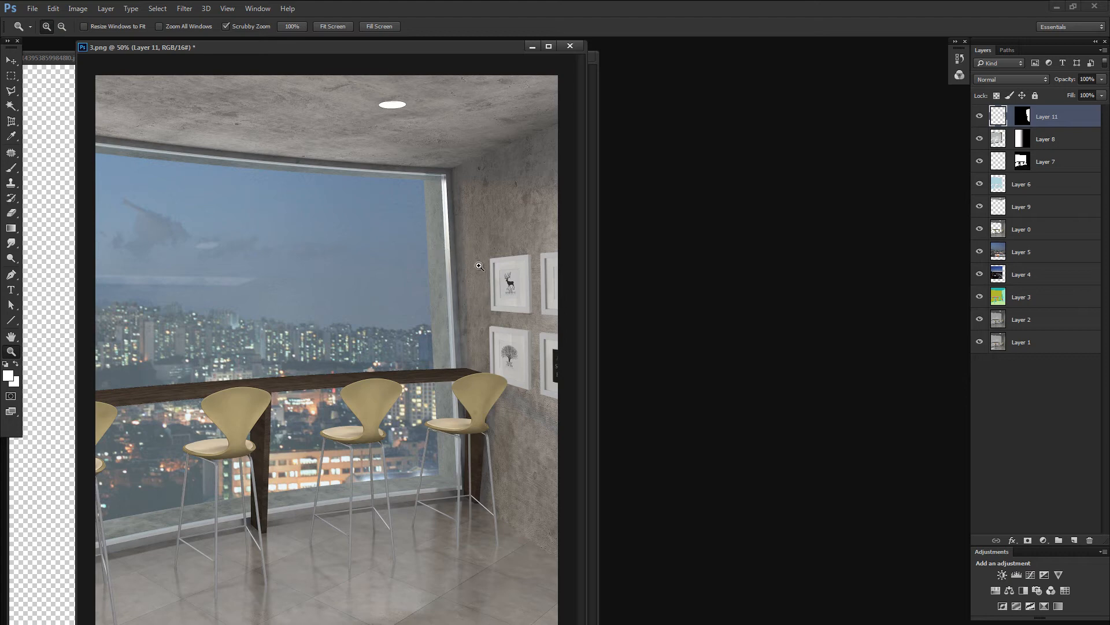
drag(510, 299, 542, 300)
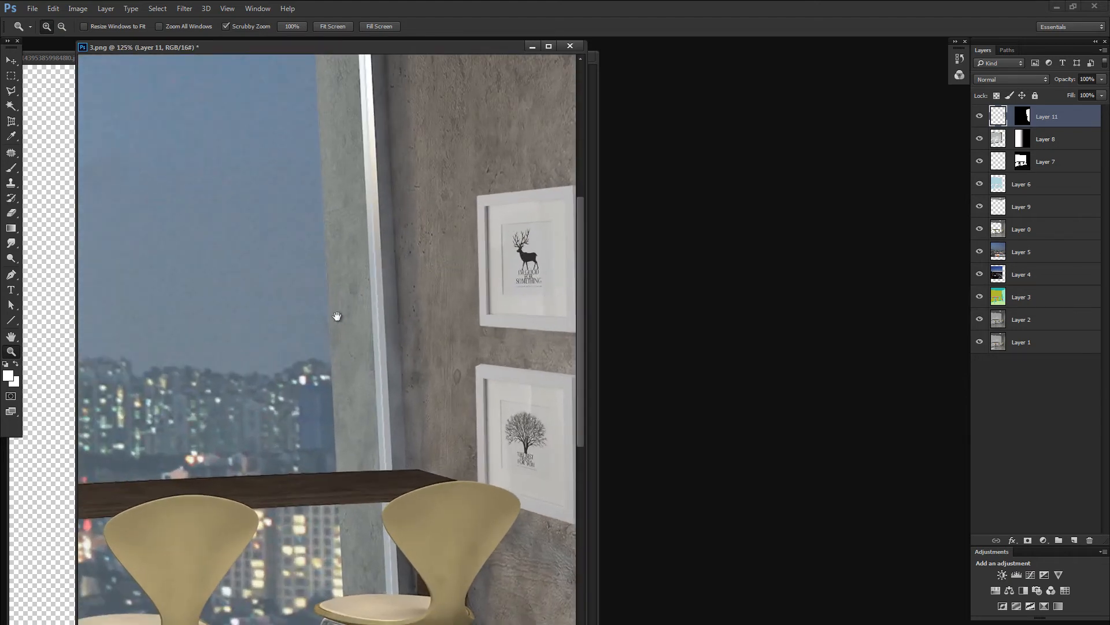
drag(337, 317, 268, 310)
key(l)
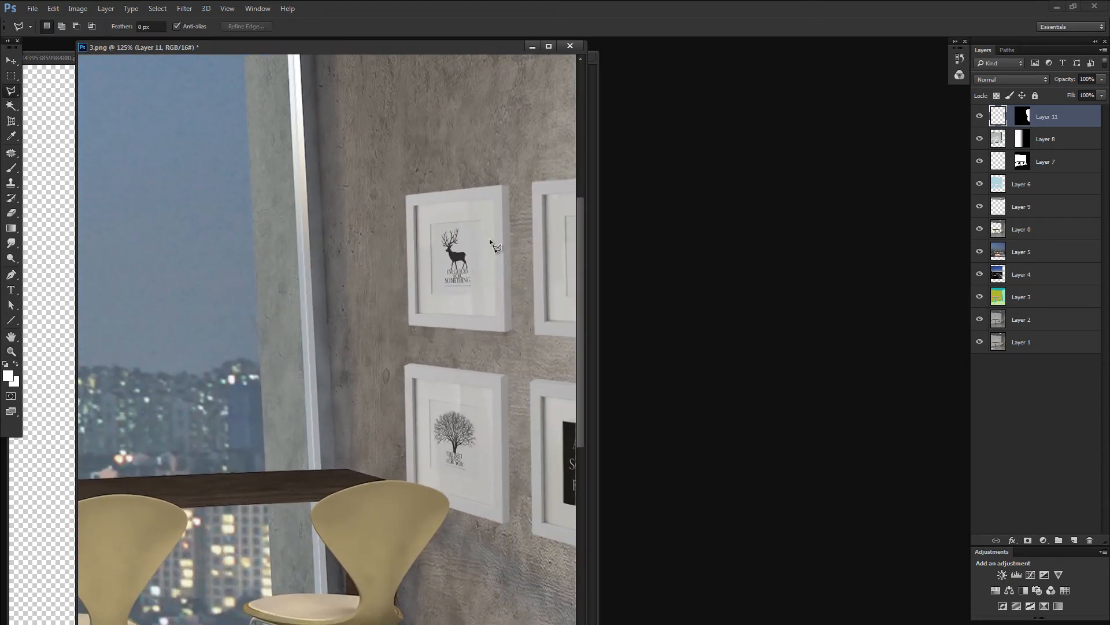
click(979, 117)
click(980, 117)
click(999, 139)
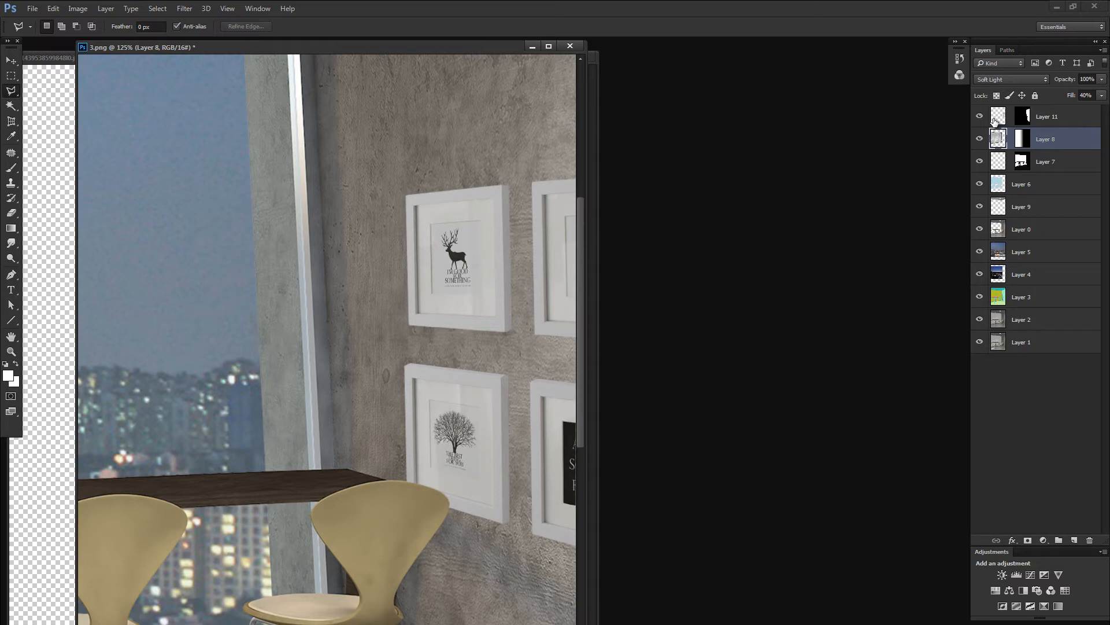
click(998, 115)
key(ctrl+alt+z)
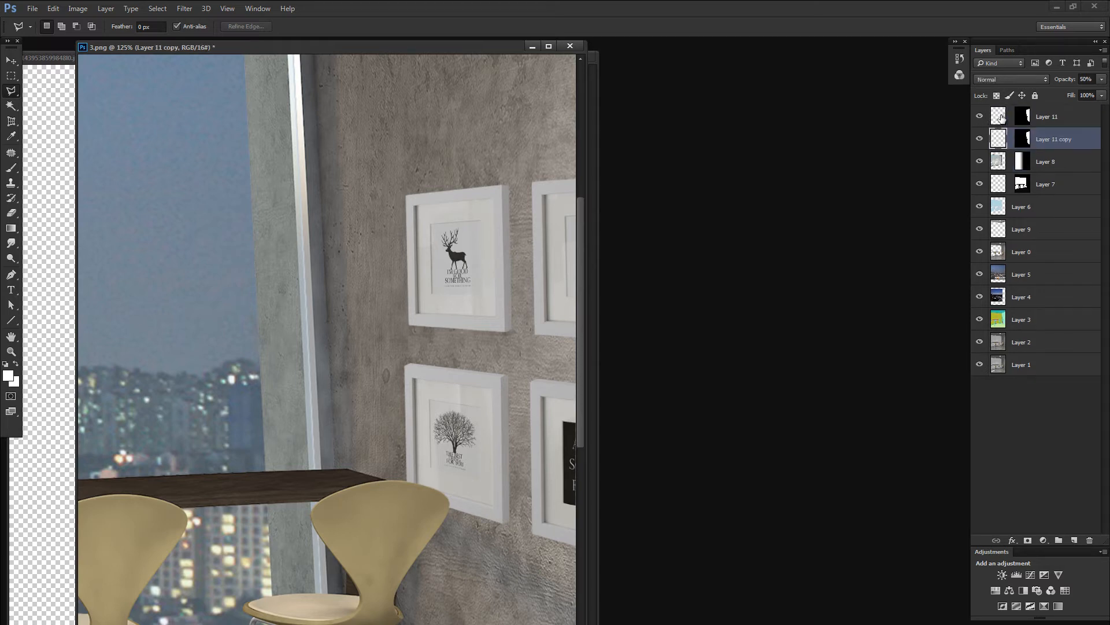
View the shadow layer Layer 11 copy on its own, restore the other layers, and delete its mask without applying it
alt+click(979, 139)
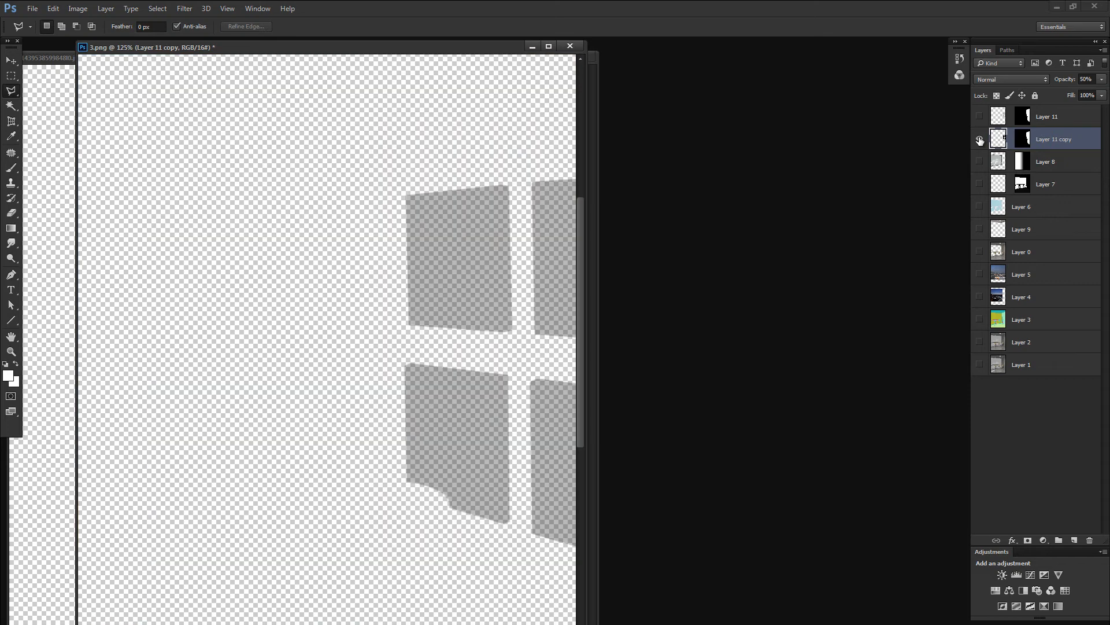
alt+click(980, 138)
drag(1093, 252, 1090, 540)
click(635, 250)
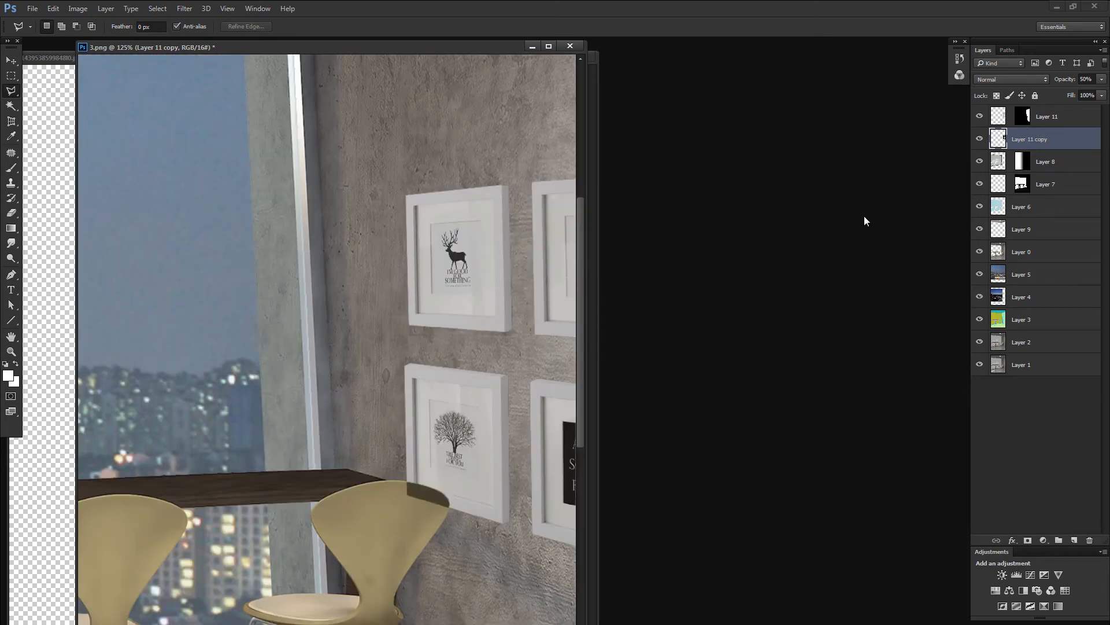
Marquee the deer frame's shadow and free-transform it to 97.63% height with a horizontal skew of -2.18 degrees
key(v)
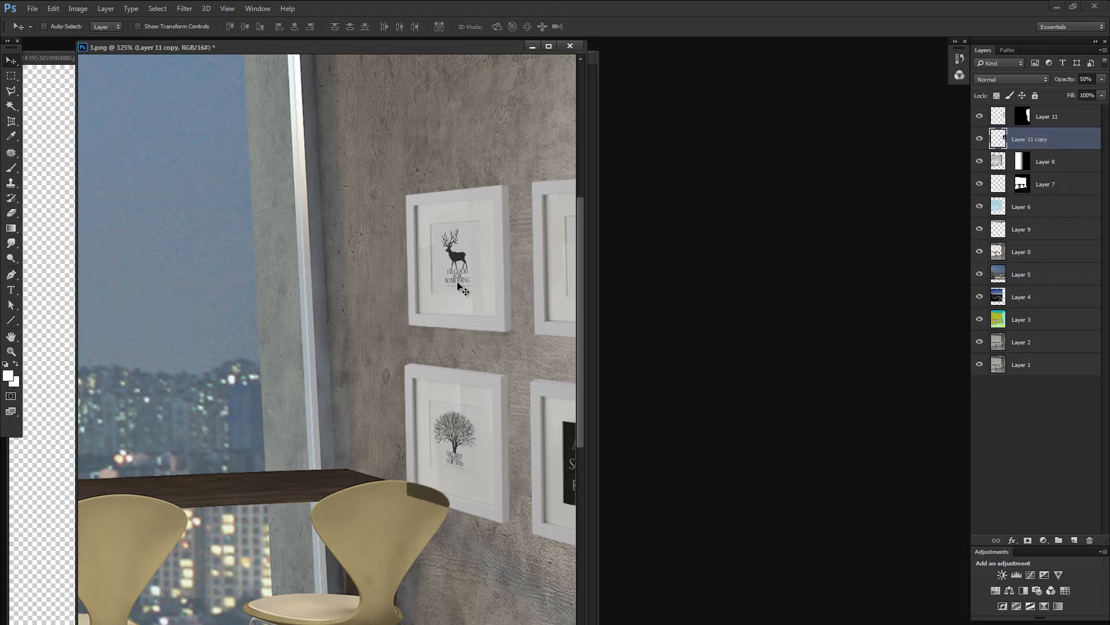
key(m)
drag(331, 169, 525, 340)
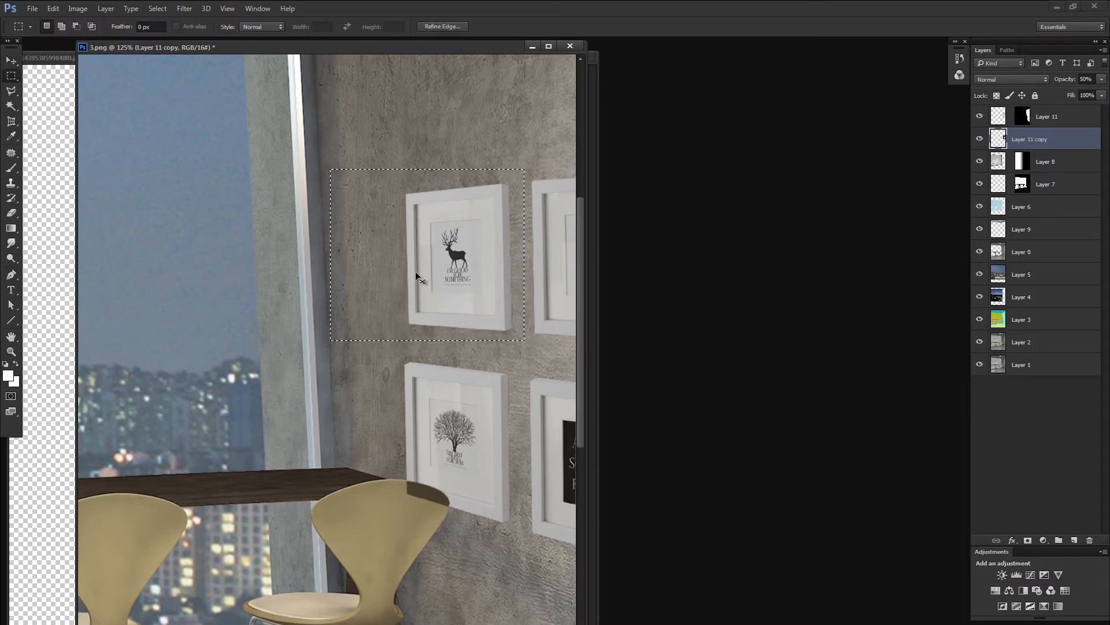
key(ctrl+t)
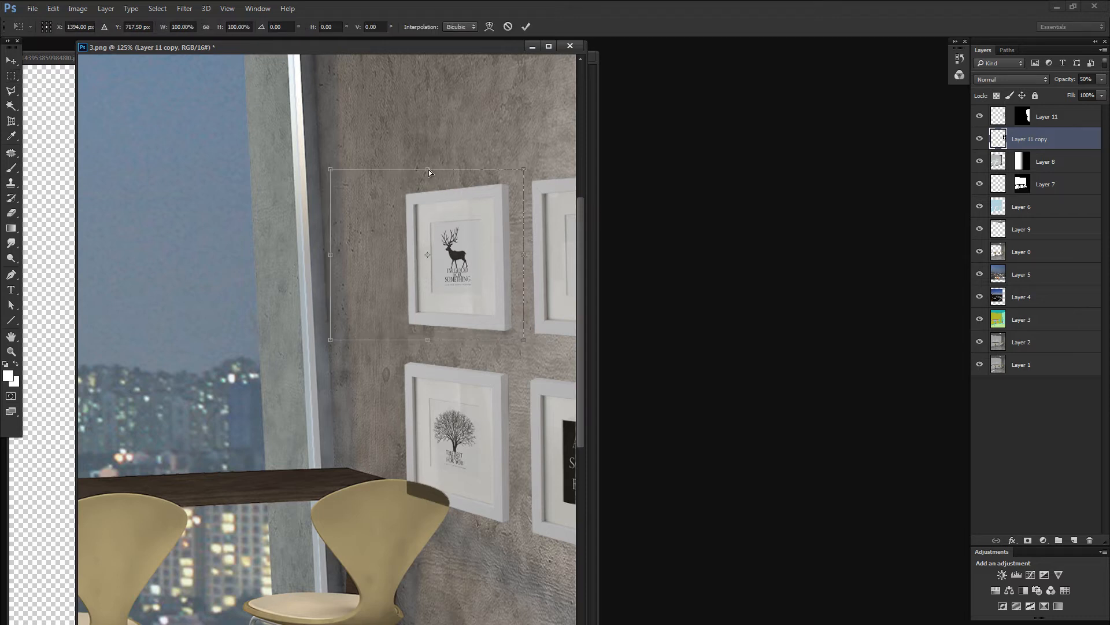
drag(429, 169, 433, 174)
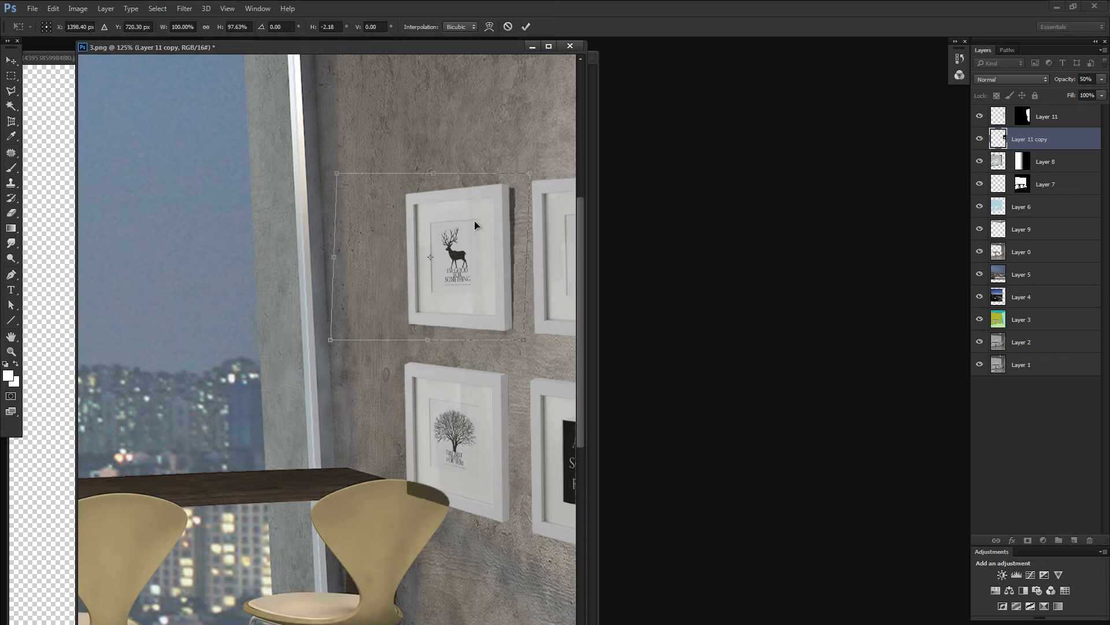
key(Return)
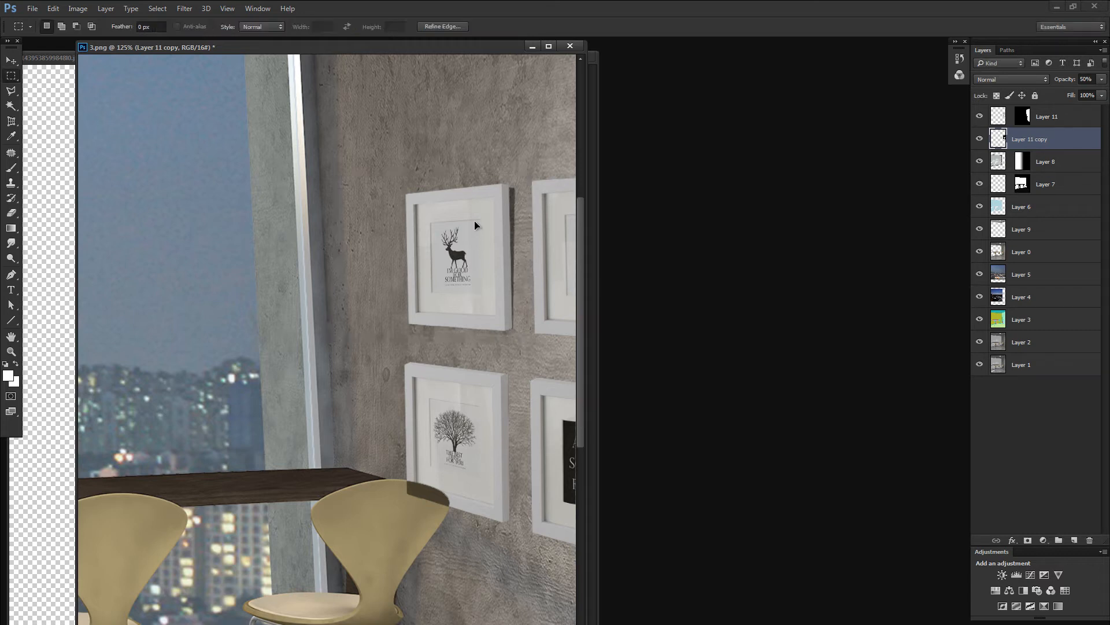
Marquee the tree frame's shadow and free-transform it to 100.83% height with a horizontal skew of -2.68 degrees
drag(385, 344, 516, 560)
key(ctrl+t)
drag(456, 346, 459, 348)
key(Return)
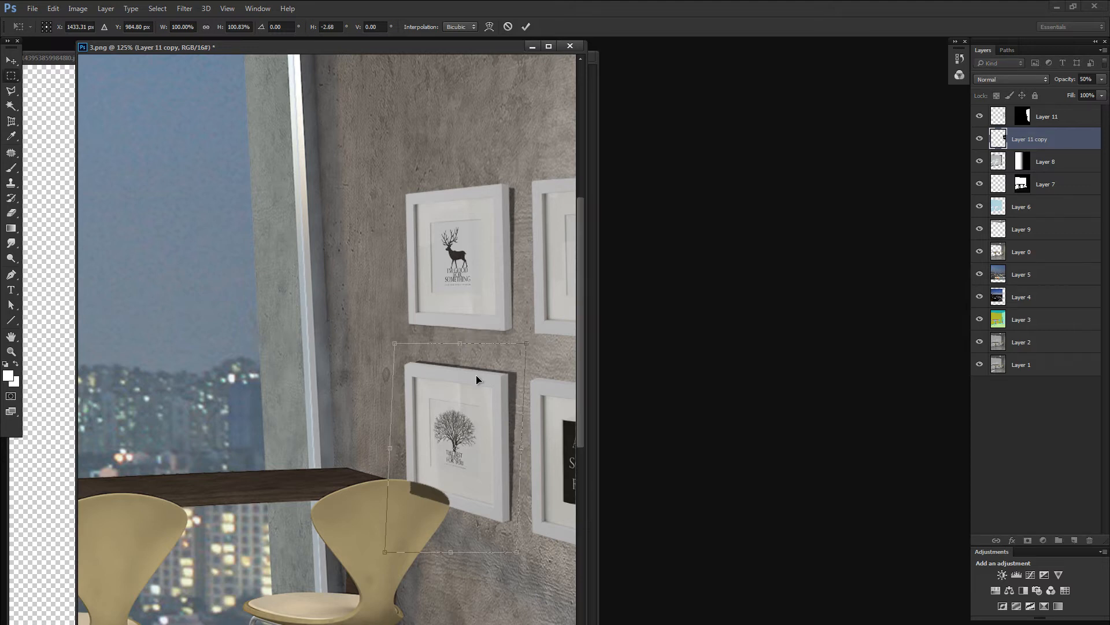
Select and delete the part of the frame shadow that falls on the chair back
drag(396, 436, 460, 533)
drag(435, 501, 376, 501)
key(Delete)
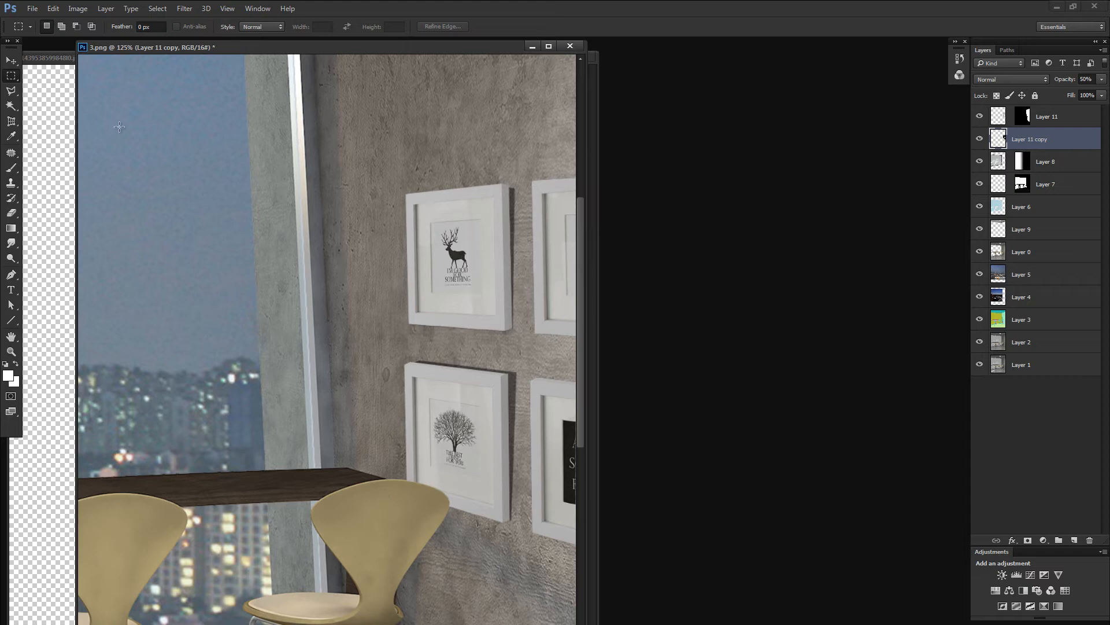
Soften the frame shadows on Layer 11 copy with a Gaussian Blur of 3.1 pixels radius
click(183, 9)
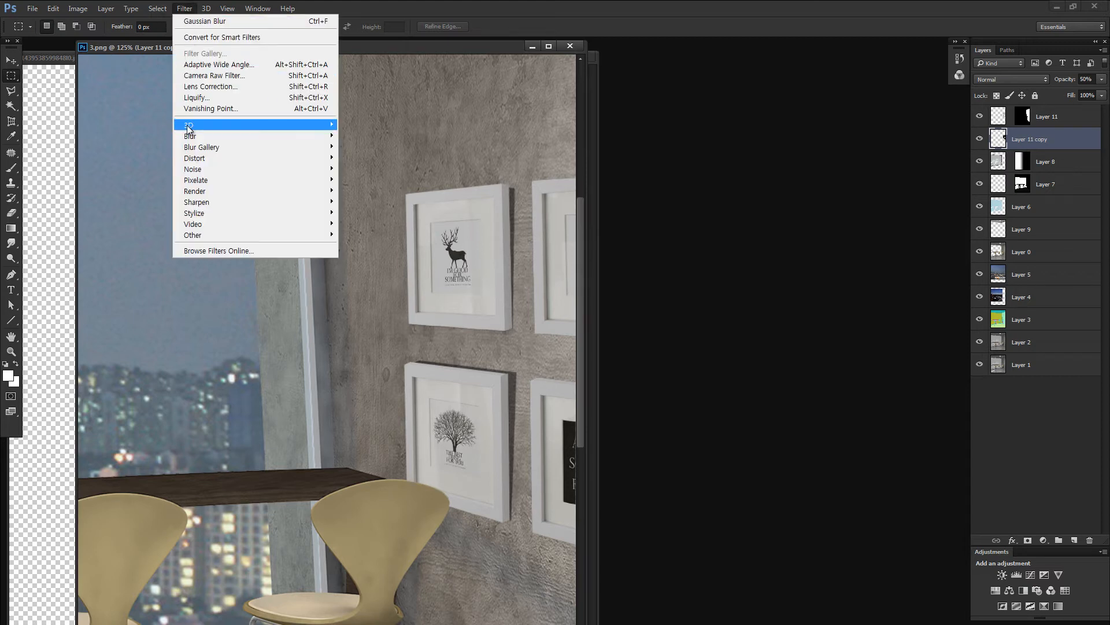
mouse_move(207, 137)
click(362, 180)
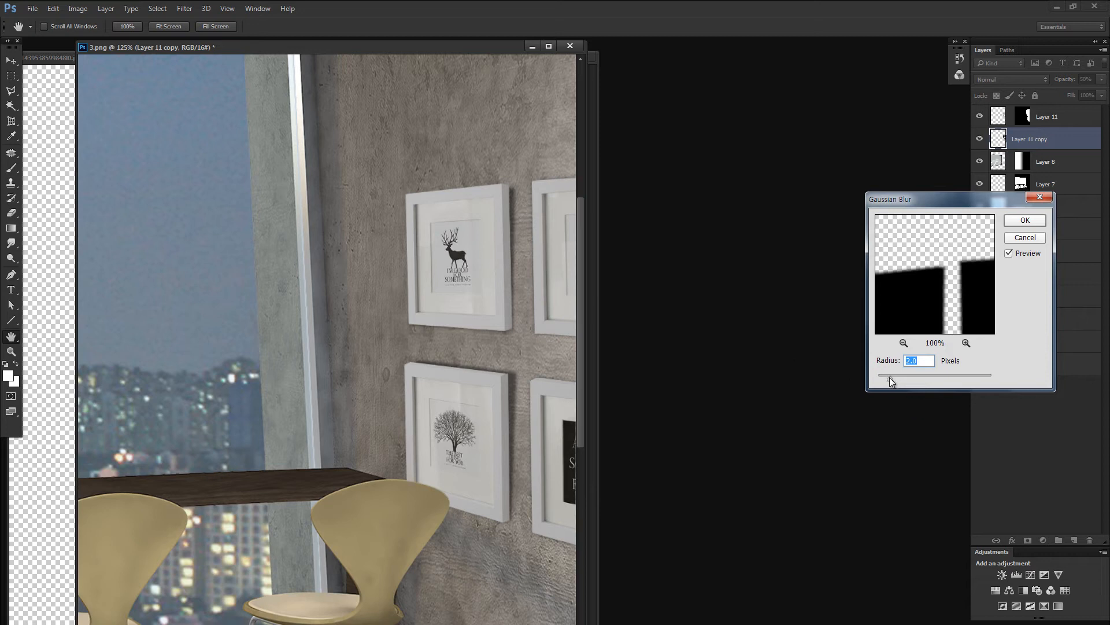
drag(889, 377, 897, 377)
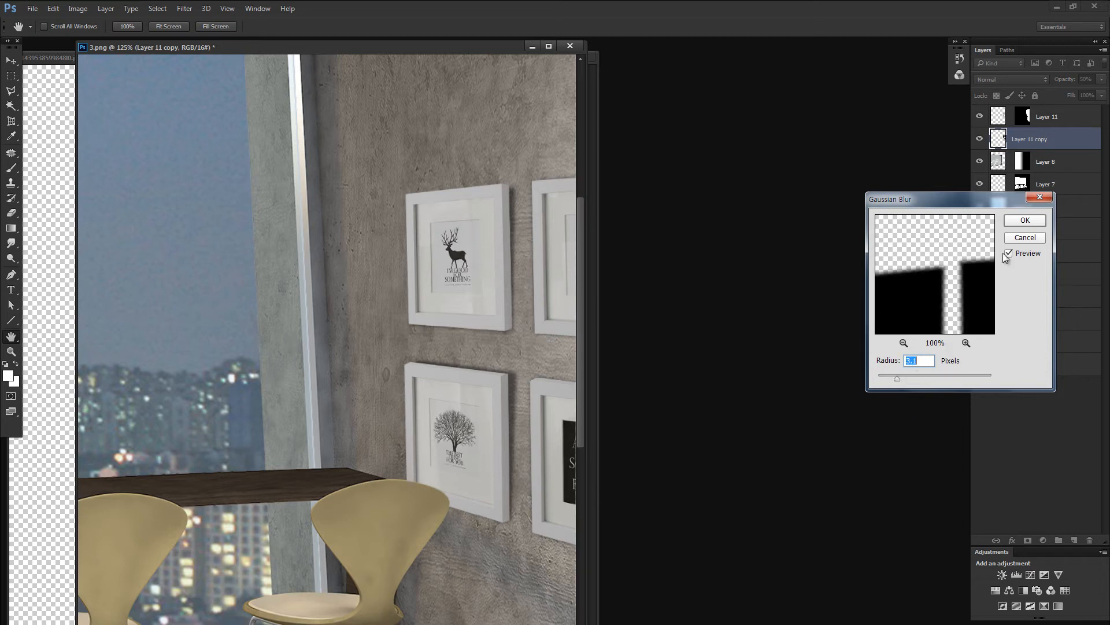
click(1015, 216)
click(1030, 222)
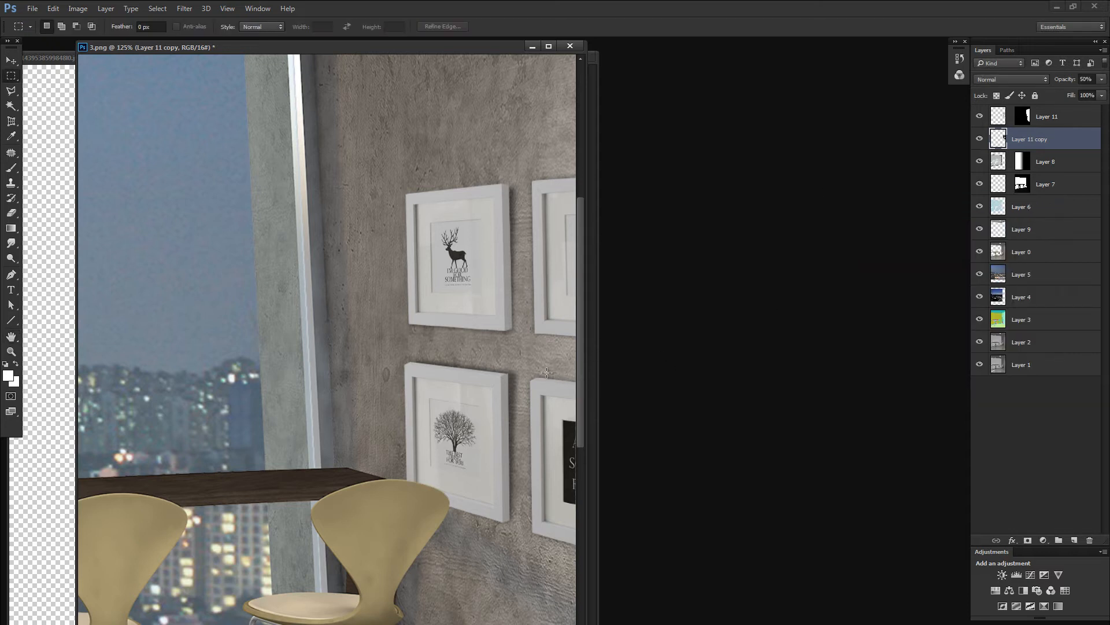
Marquee the shadow of the cut-off frame beside the tree picture, clear the selection, and inspect the gap between the upper frames
drag(520, 359, 671, 542)
key(ctrl+d)
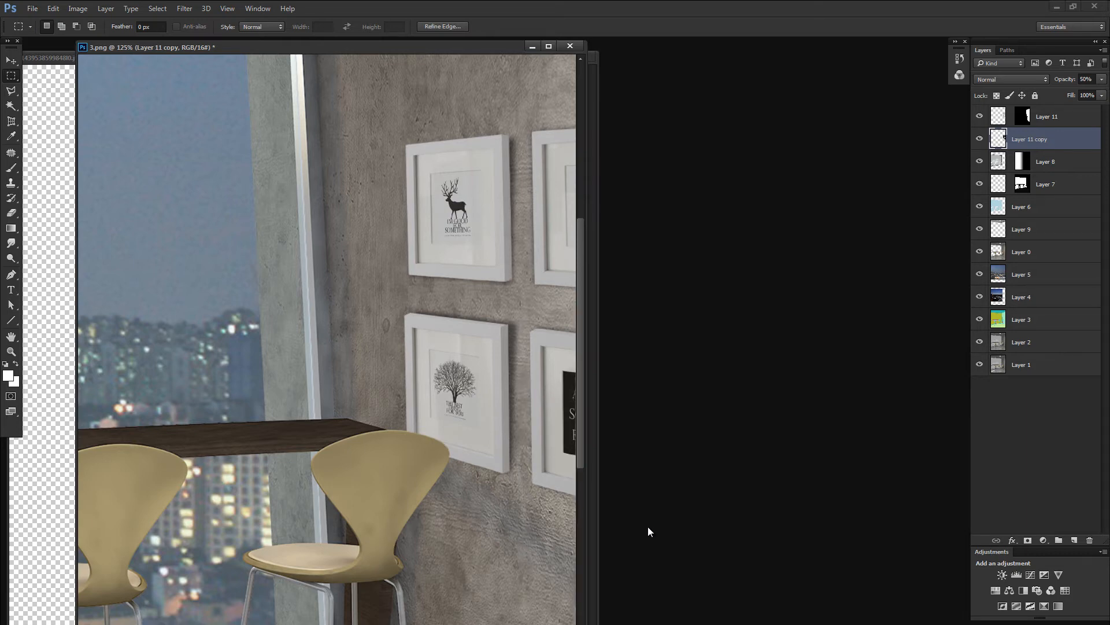
key(z)
drag(558, 328, 587, 339)
drag(507, 144, 443, 327)
key(ctrl+minus)
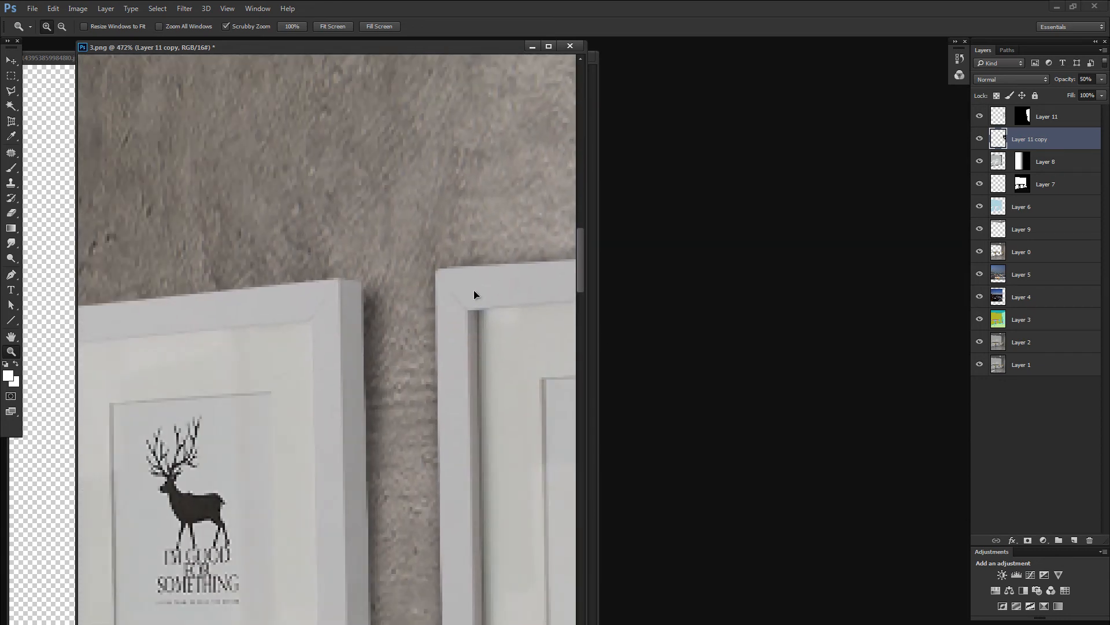
key(ctrl+minus)
key(ctrl+minus)
key(ctrl+minus)
key(ctrl+minus)
Marquee the shadow of the cut-off frame beside the deer picture, clear the selection, and check the whole image
key(m)
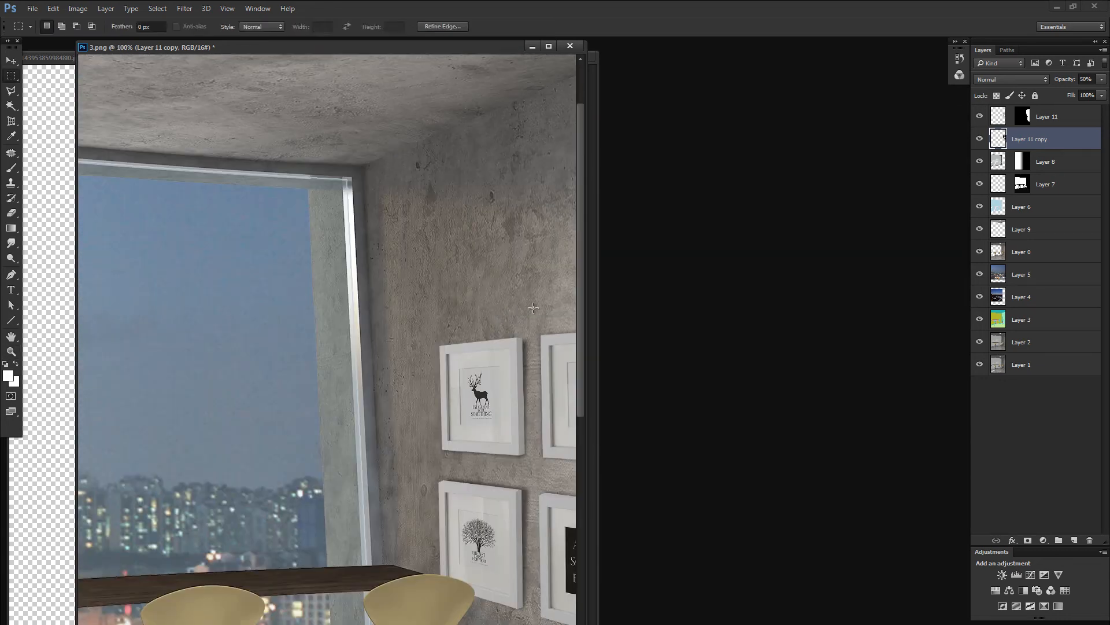
drag(533, 307, 667, 467)
key(ctrl+d)
key(ctrl+minus)
key(ctrl+minus)
key(ctrl+minus)
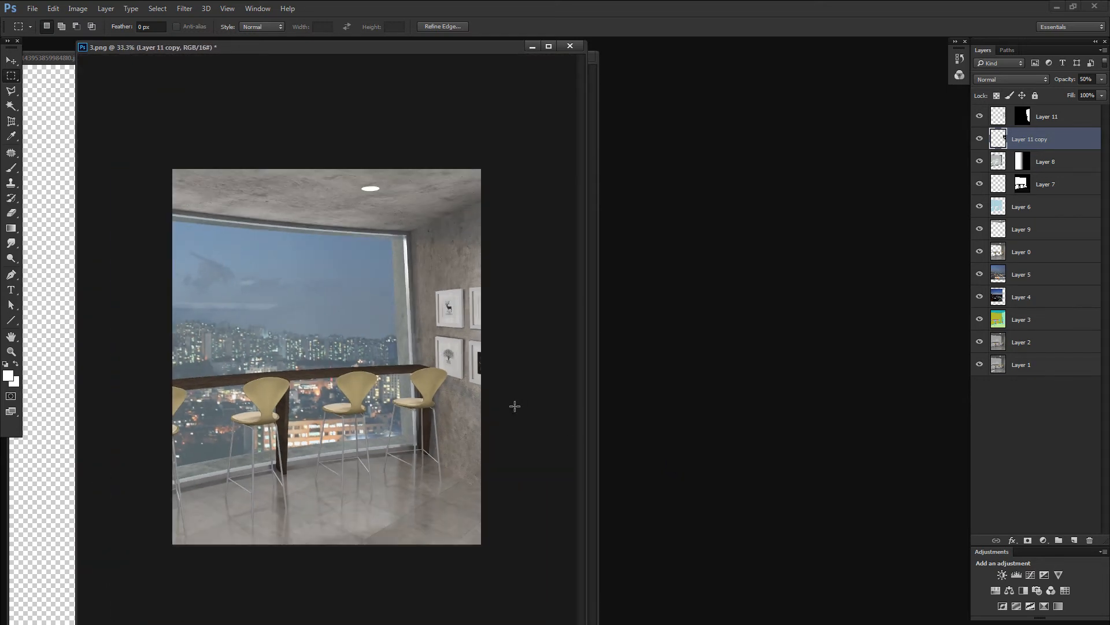
key(z)
drag(477, 358, 446, 297)
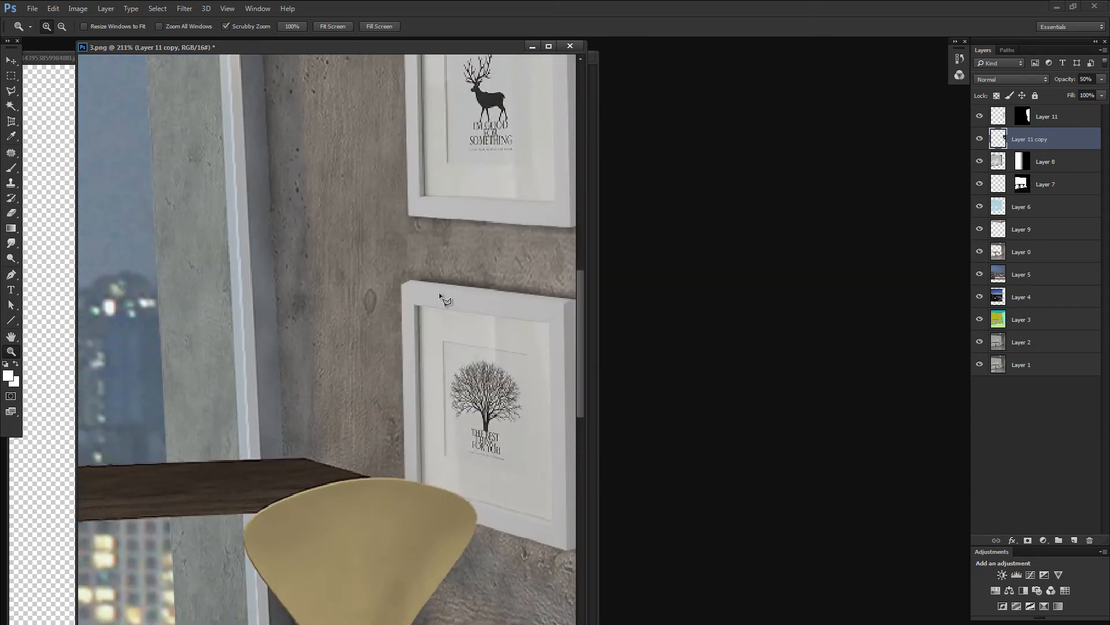
key(l)
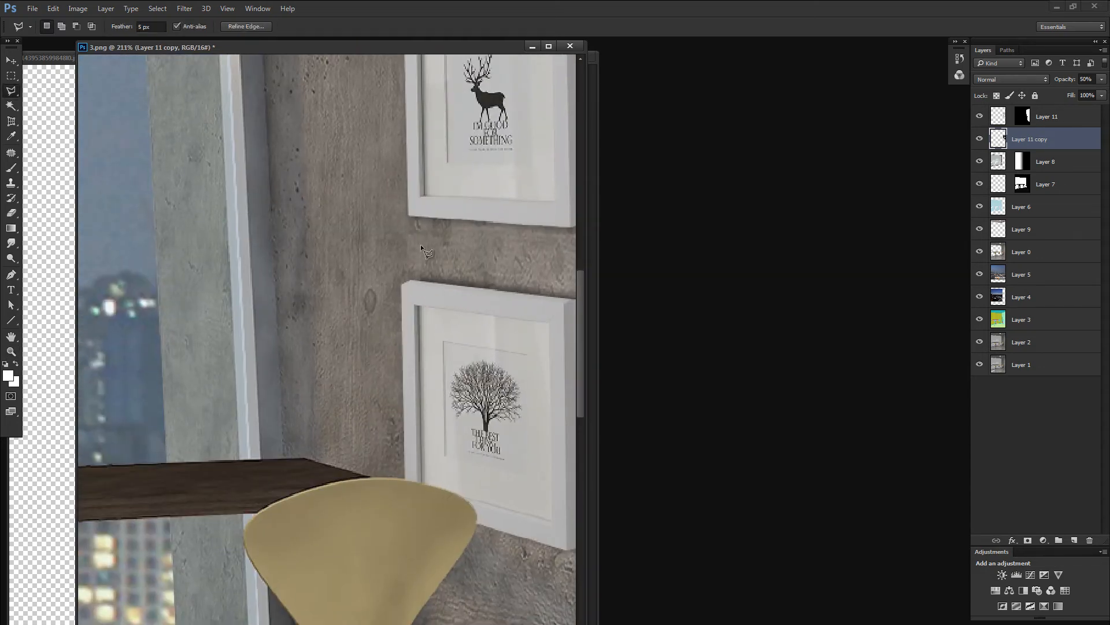
click(409, 281)
scroll(428, 289, right, 3)
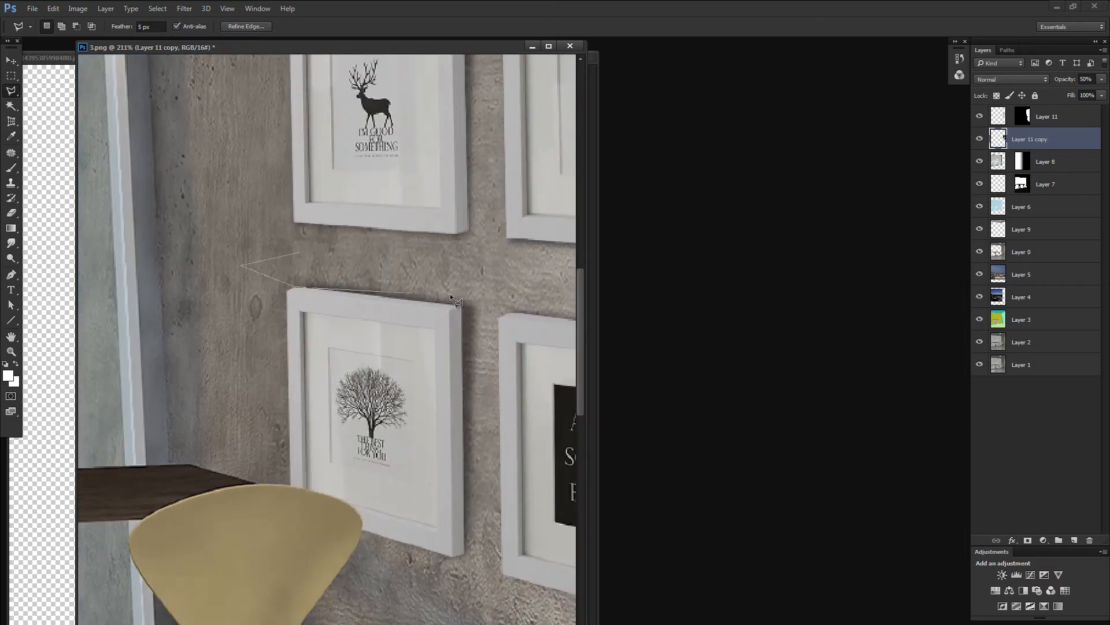
click(508, 303)
double_click(456, 269)
mouse_move(357, 268)
mouse_down()
mouse_move(286, 256)
mouse_move(116, 169)
mouse_up()
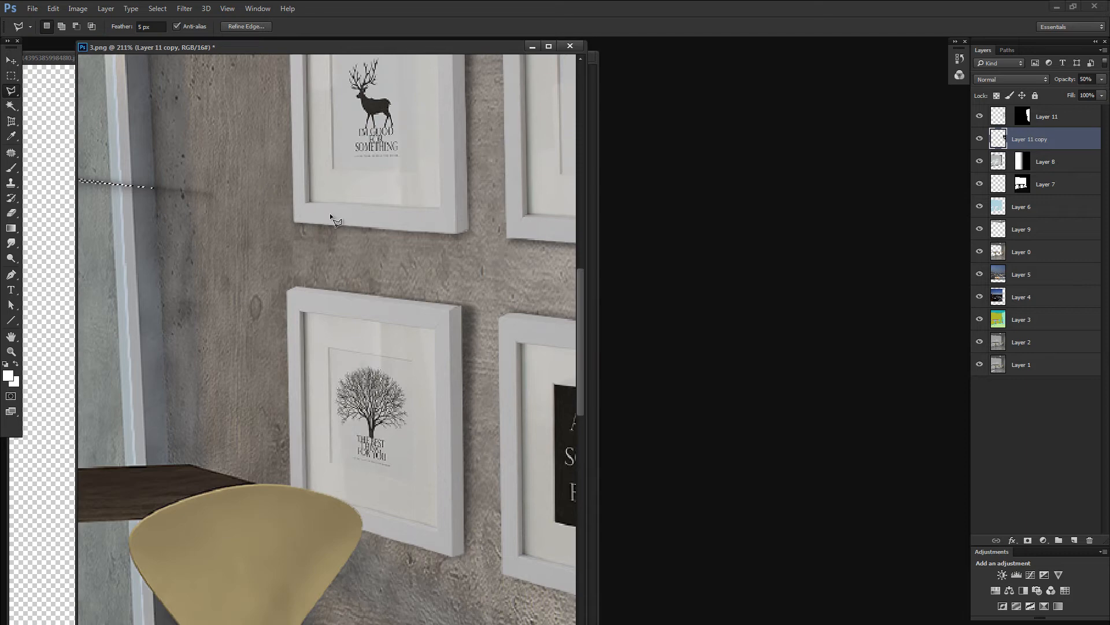
key(ctrl+d)
key(ctrl+minus)
key(ctrl+minus)
key(ctrl+minus)
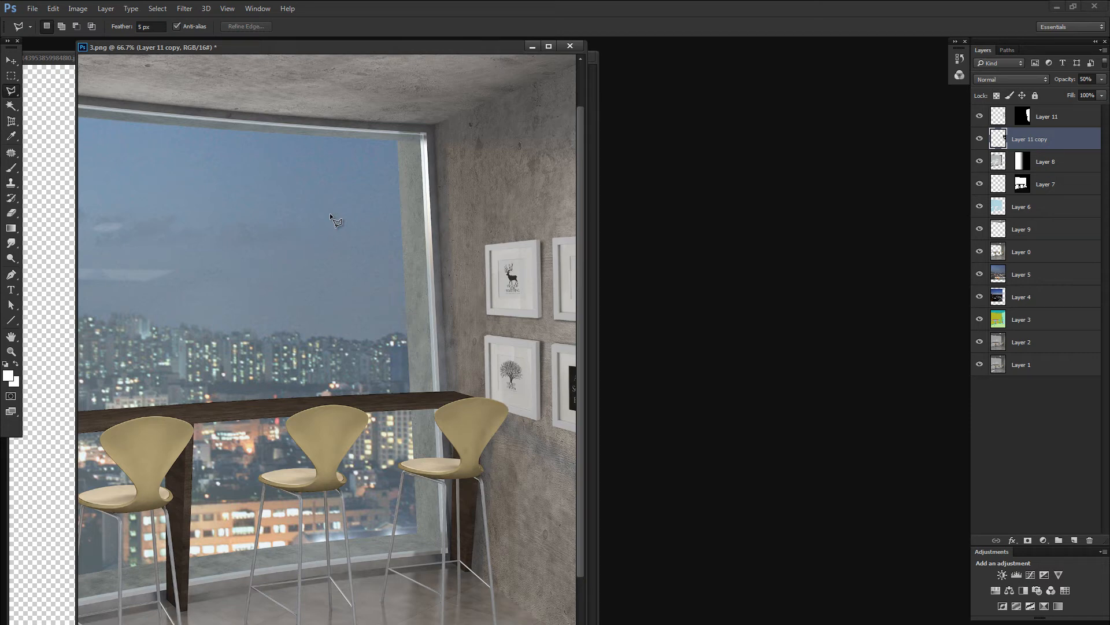
key(ctrl+minus)
key(z)
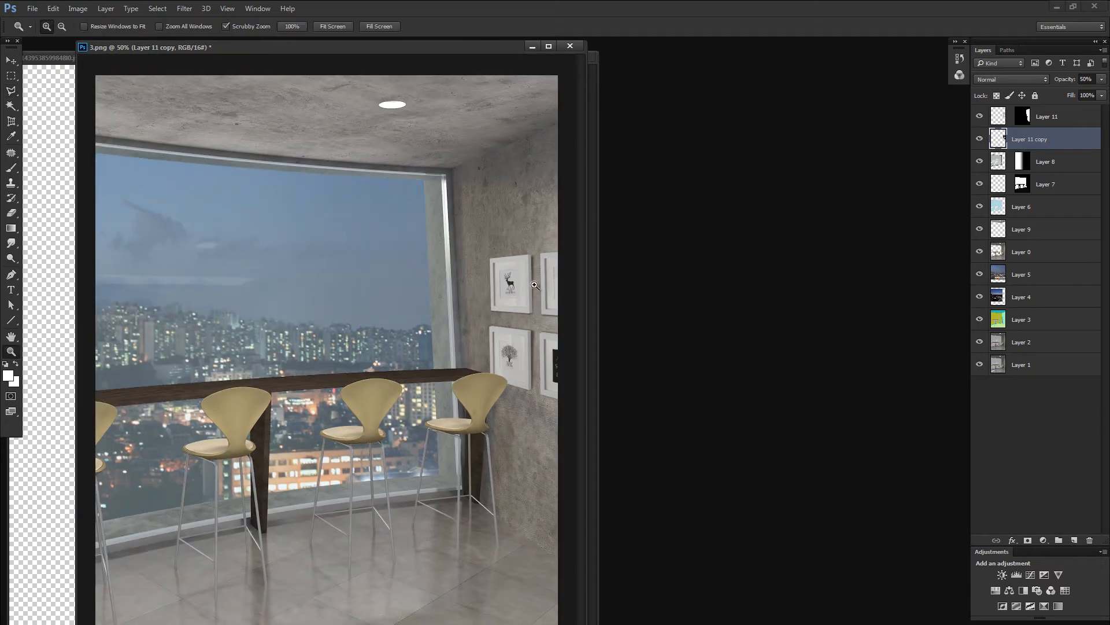
drag(536, 285, 393, 206)
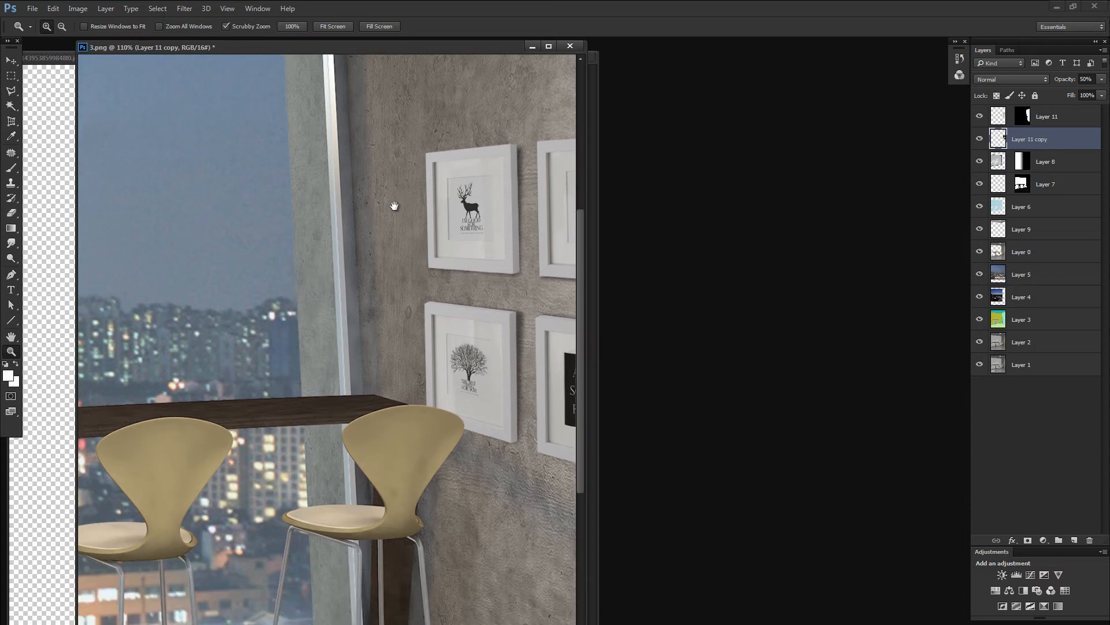
key(ctrl+minus)
key(ctrl+minus)
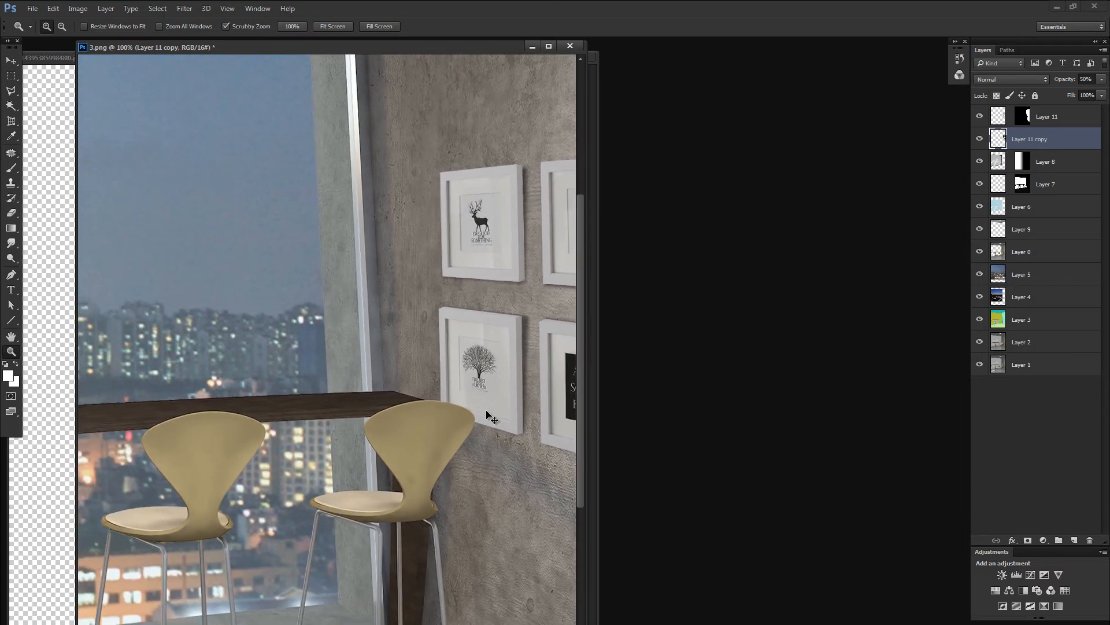
key(ctrl+minus)
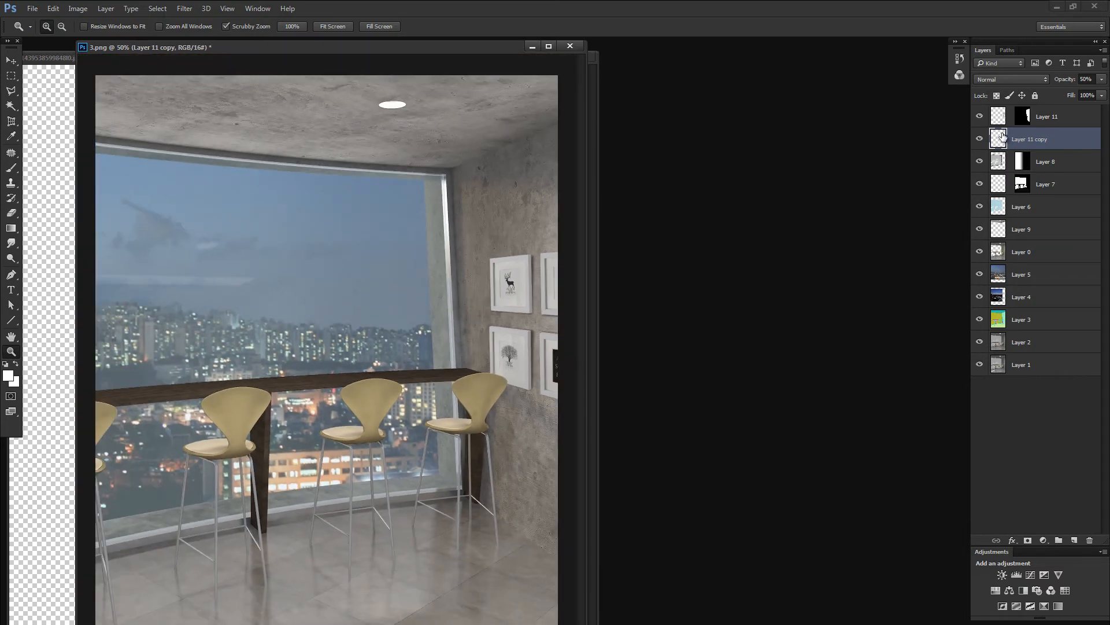
Select the corner of the lower picture frame behind the rightmost chair on Layer 11 by brushing a soft quick mask over it
click(996, 161)
click(992, 117)
click(979, 116)
click(979, 117)
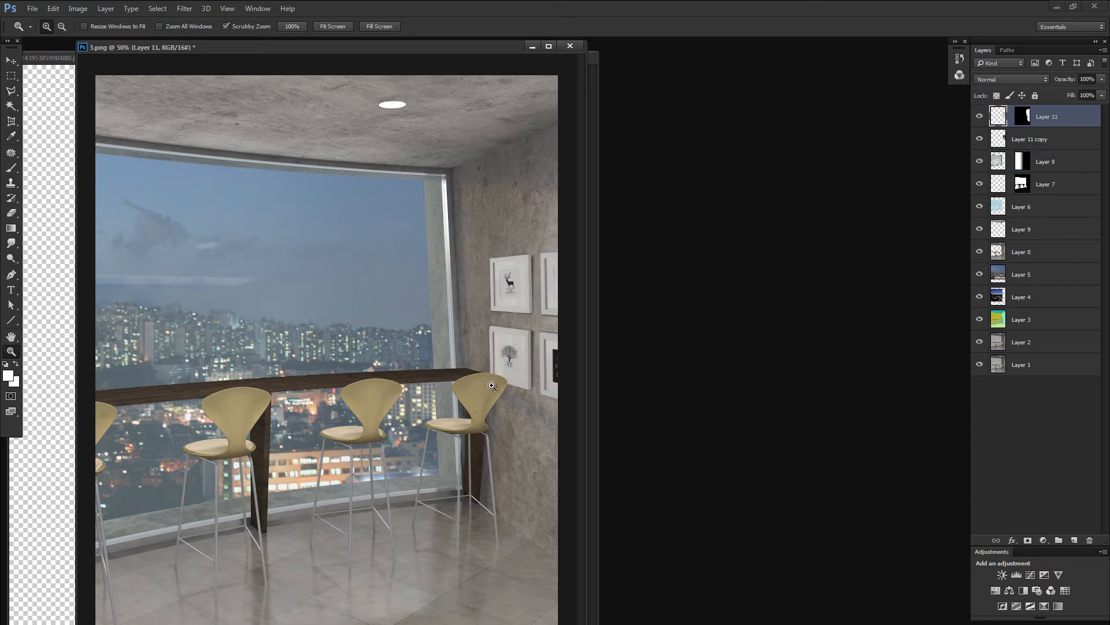
drag(491, 386, 544, 380)
key(q)
key(b)
mouse_move(361, 356)
mouse_down()
mouse_move(249, 340)
mouse_move(232, 357)
mouse_move(89, 362)
mouse_up()
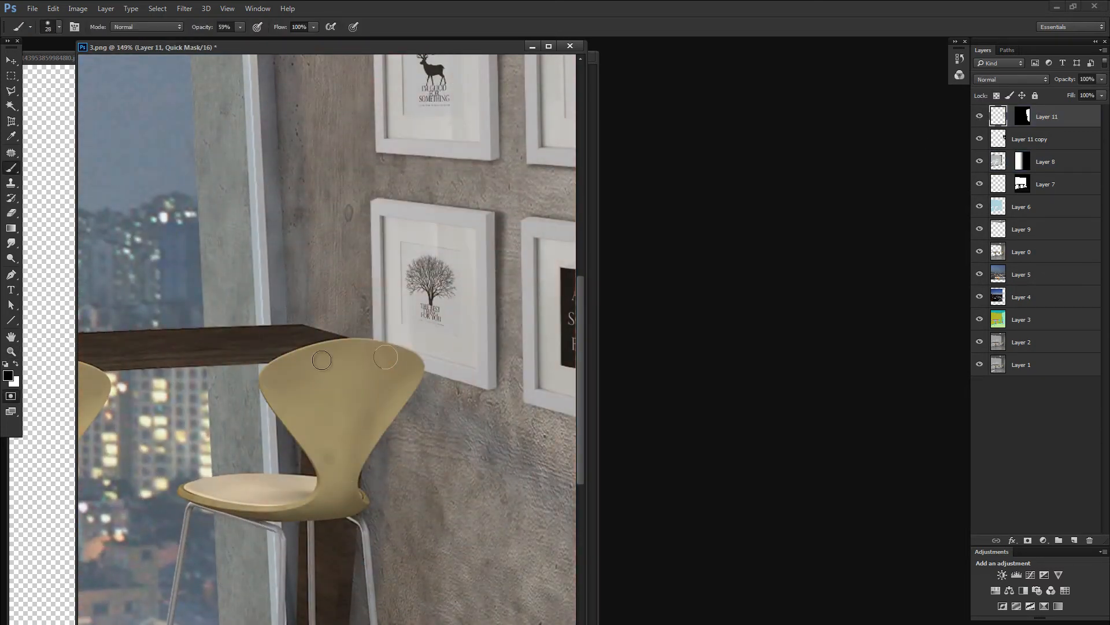
drag(322, 359, 418, 363)
mouse_move(351, 349)
mouse_down()
mouse_move(423, 397)
mouse_move(421, 386)
mouse_up()
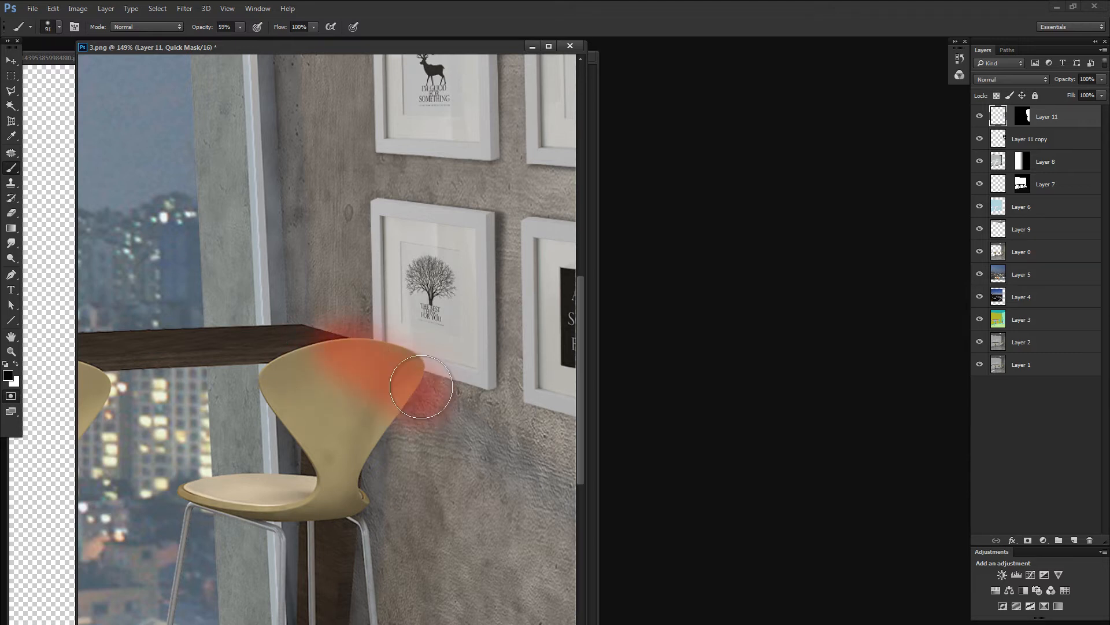
key(q)
Darken the masked frame corner with Hue/Saturation, setting Lightness to -30
key(ctrl+u)
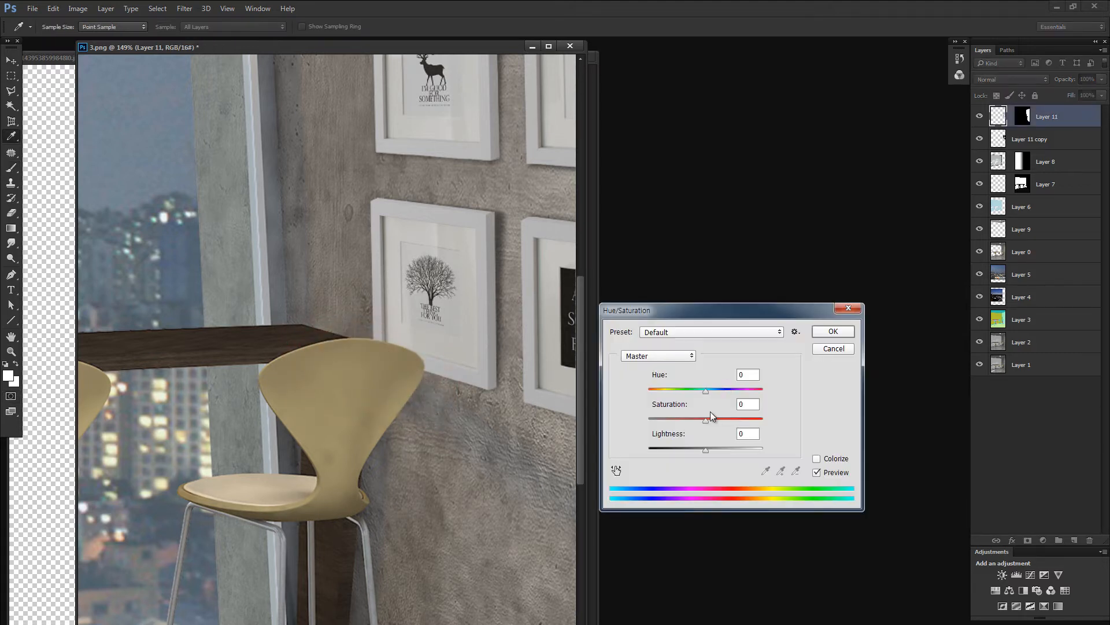
drag(701, 453, 690, 448)
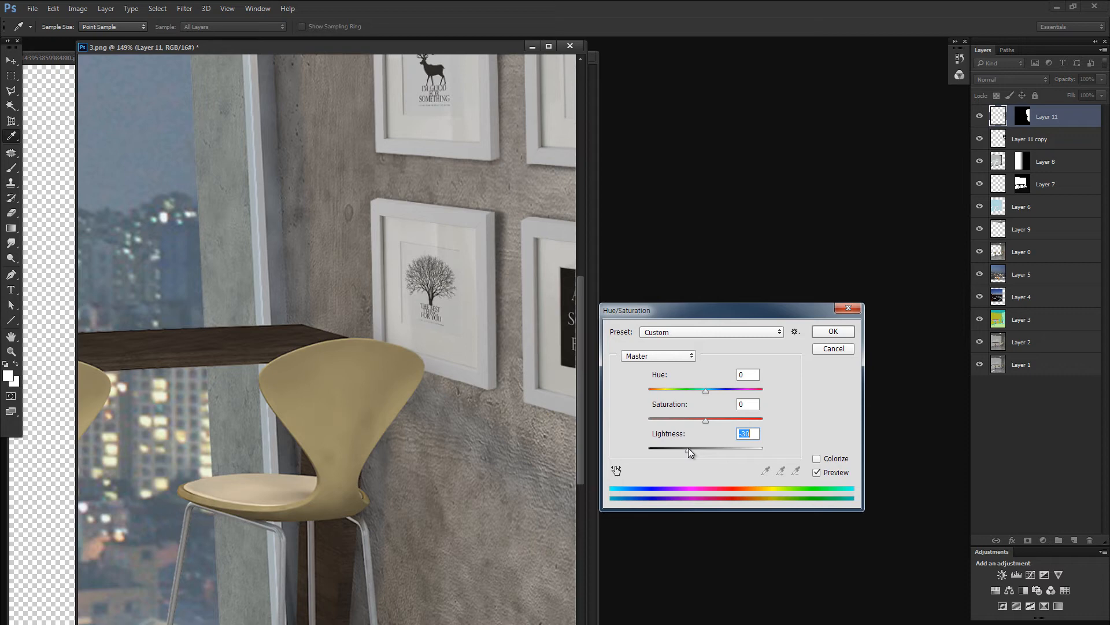
click(833, 332)
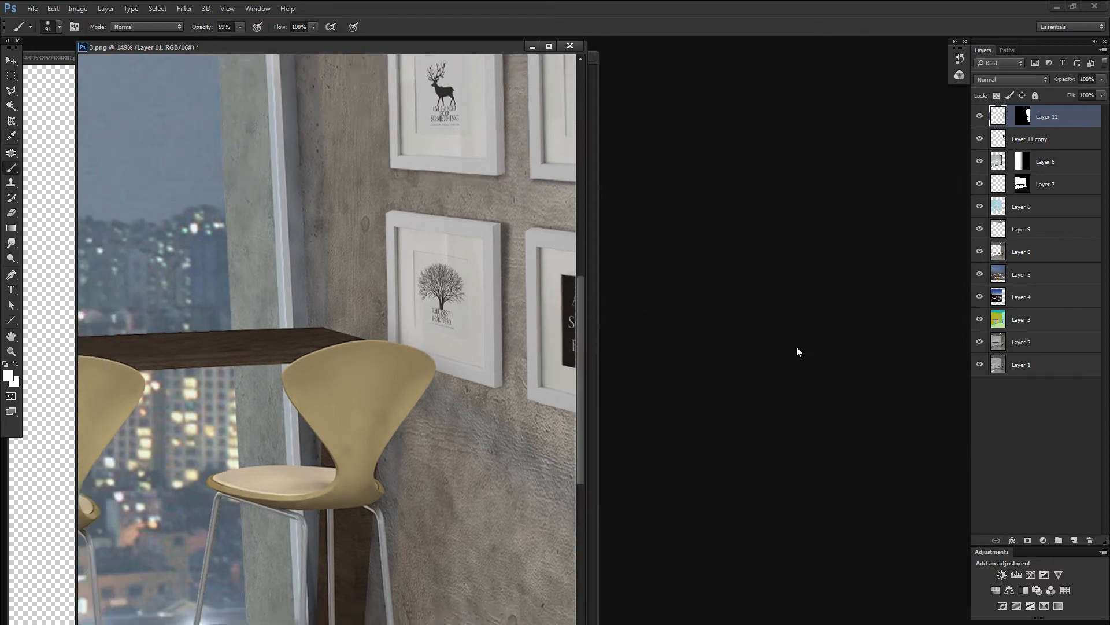
key(ctrl+minus)
key(ctrl+minus)
key(ctrl+minus)
key(ctrl+minus)
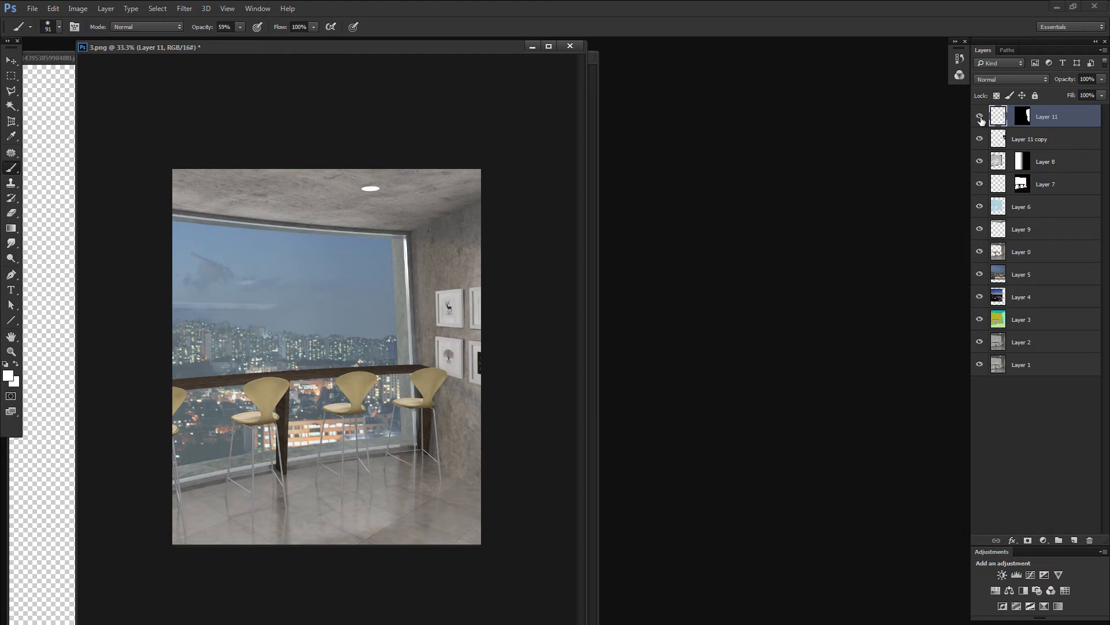
Outline the right-hand part of the picture frames on Layer 11 with the Polygonal Lasso, using a 5 px feather
key(z)
click(525, 307)
click(525, 307)
key(l)
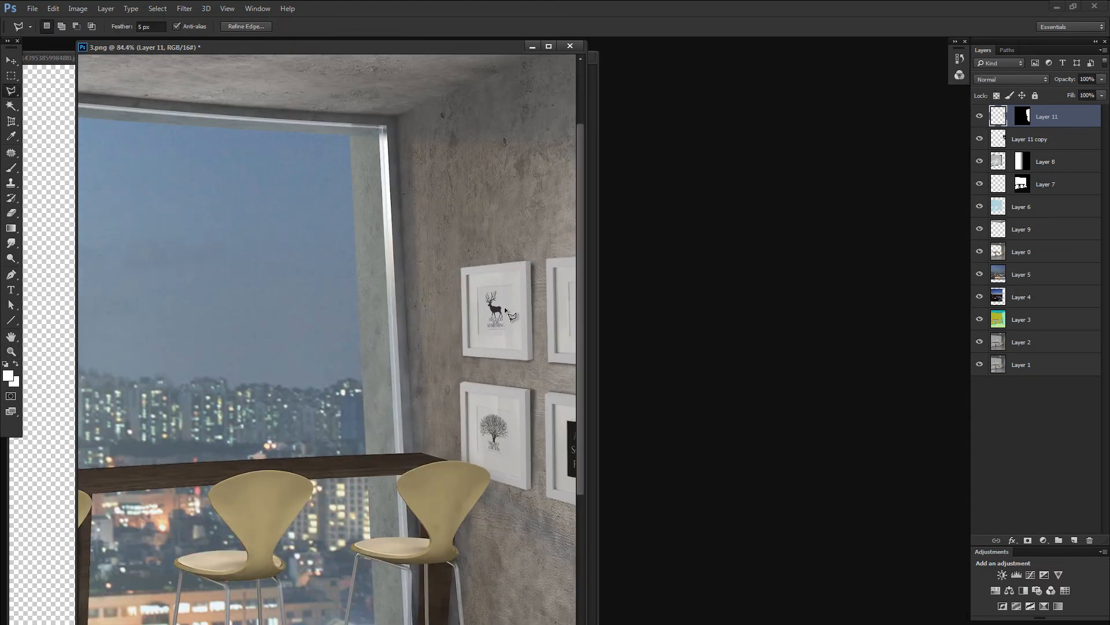
click(537, 528)
click(657, 186)
Darken the lassoed part of the picture frames slightly with Hue/Saturation, setting Lightness to -6
key(ctrl+u)
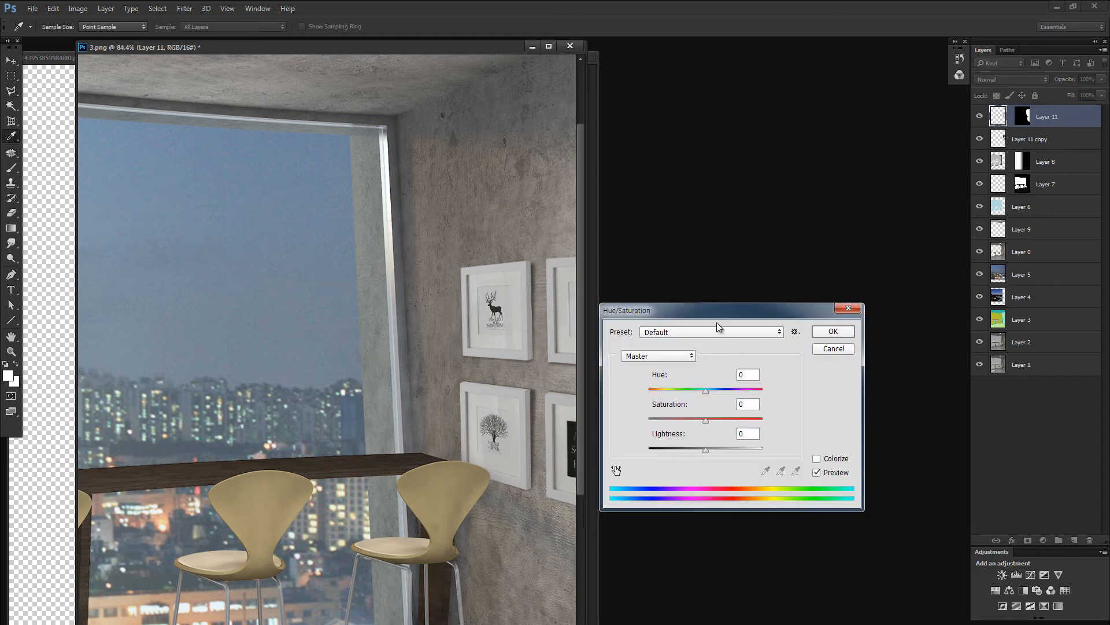
drag(703, 448, 699, 449)
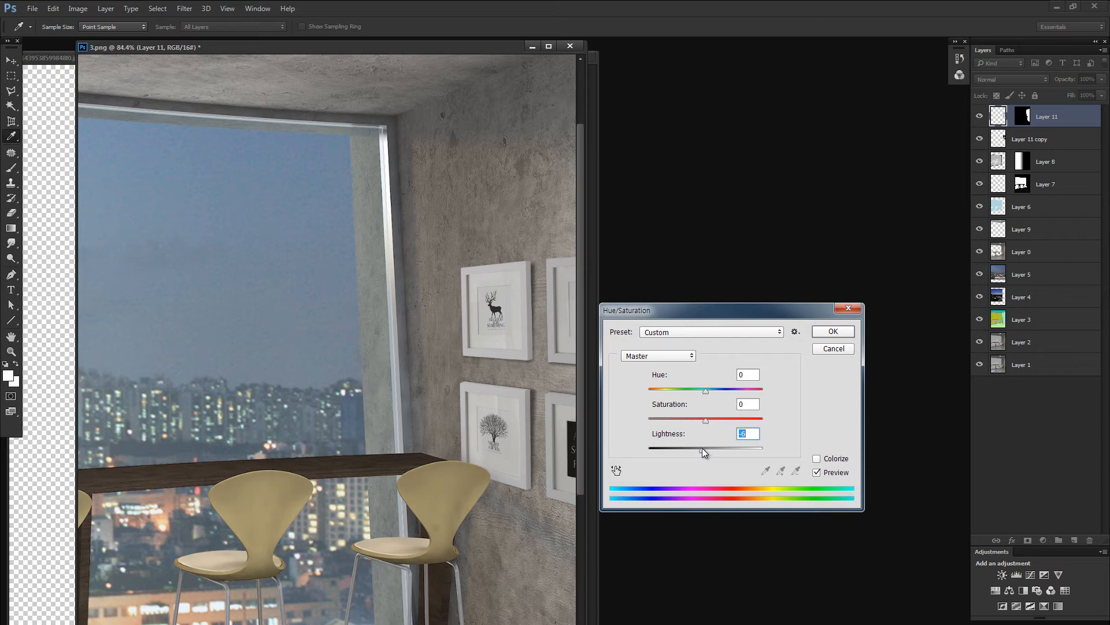
click(824, 330)
key(ctrl+minus)
key(ctrl+minus)
key(ctrl+minus)
key(ctrl+minus)
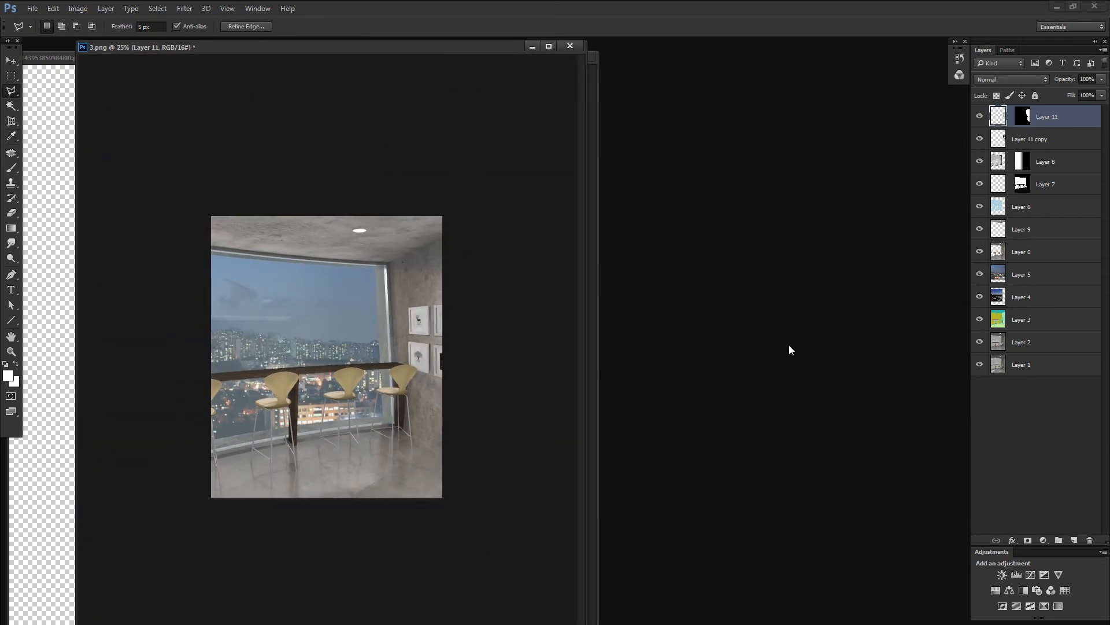
Show only the colour ID map on Layer 3 and select the light-green floor area with Color Range
key(v)
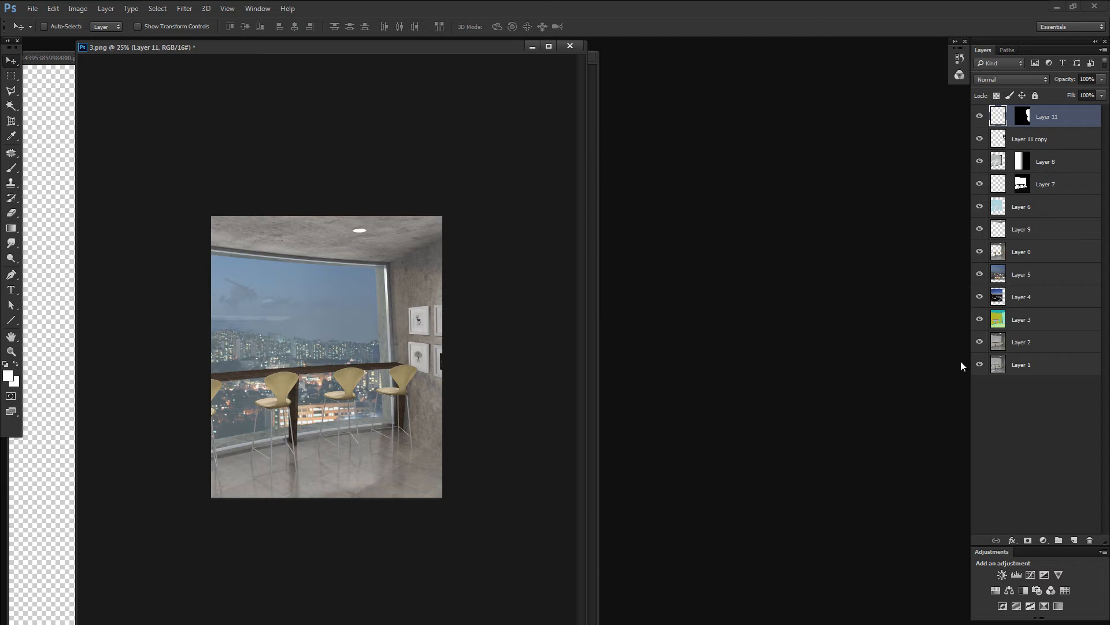
alt+click(981, 319)
key(w)
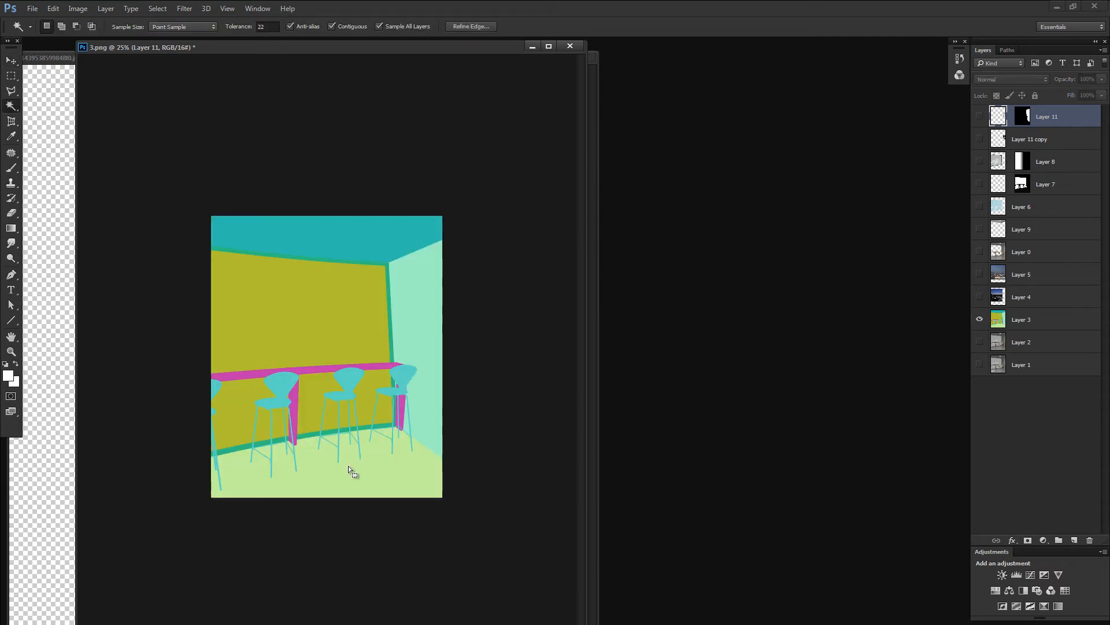
click(349, 466)
key(ctrl+d)
key(alt+s)
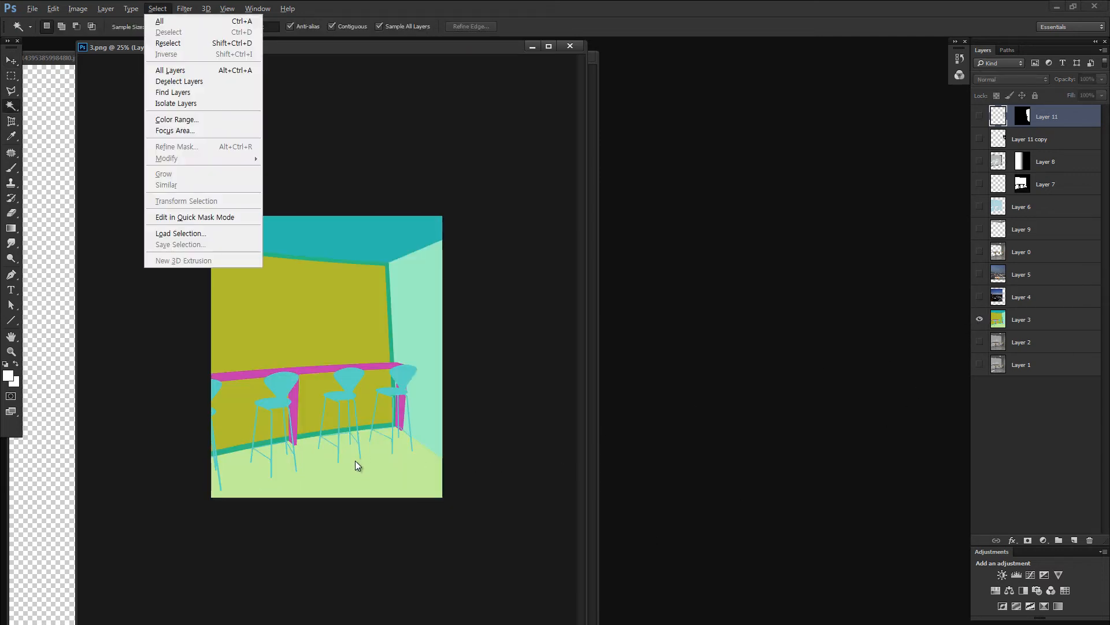
key(c)
click(358, 463)
drag(909, 253, 879, 245)
click(1031, 203)
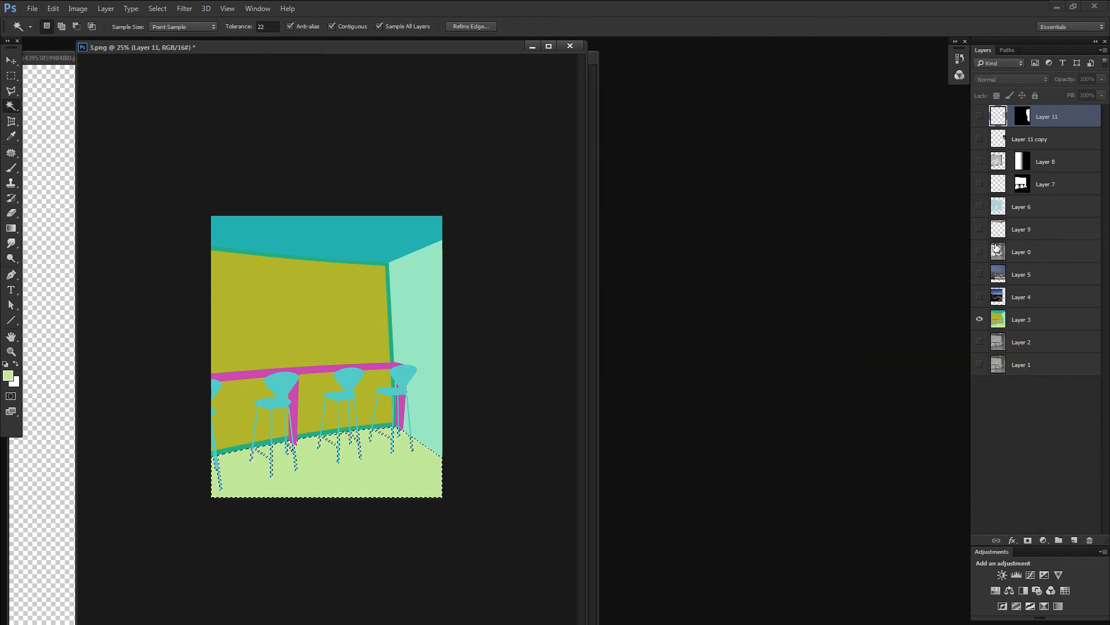
Copy the selected floor from Layer 0 to a new layer and make all layers visible again
click(980, 252)
click(999, 248)
key(ctrl+j)
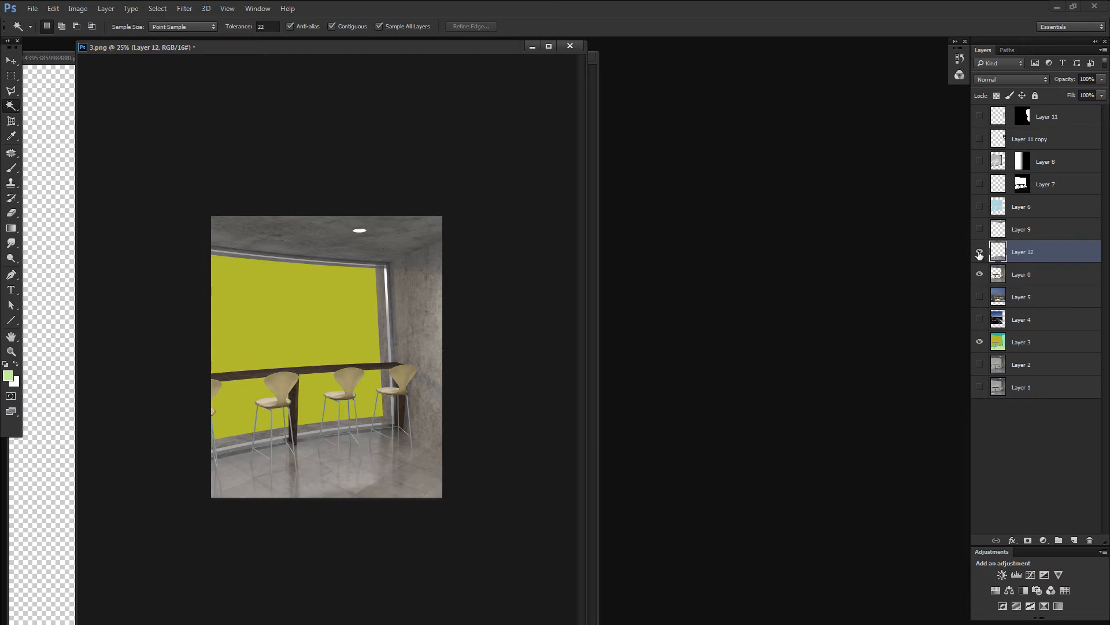
key(z)
alt+click(979, 252)
right_click(980, 252)
click(1000, 272)
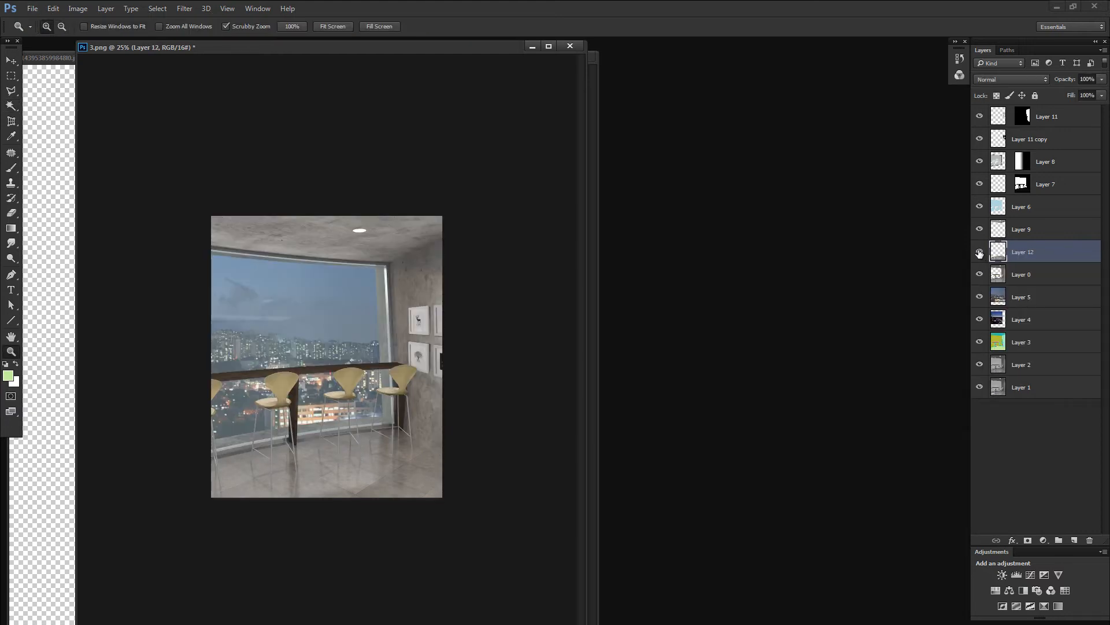
Darken the copied floor layer with Brightness/Contrast, setting Brightness to -36
key(v)
key(ctrl+alt+b)
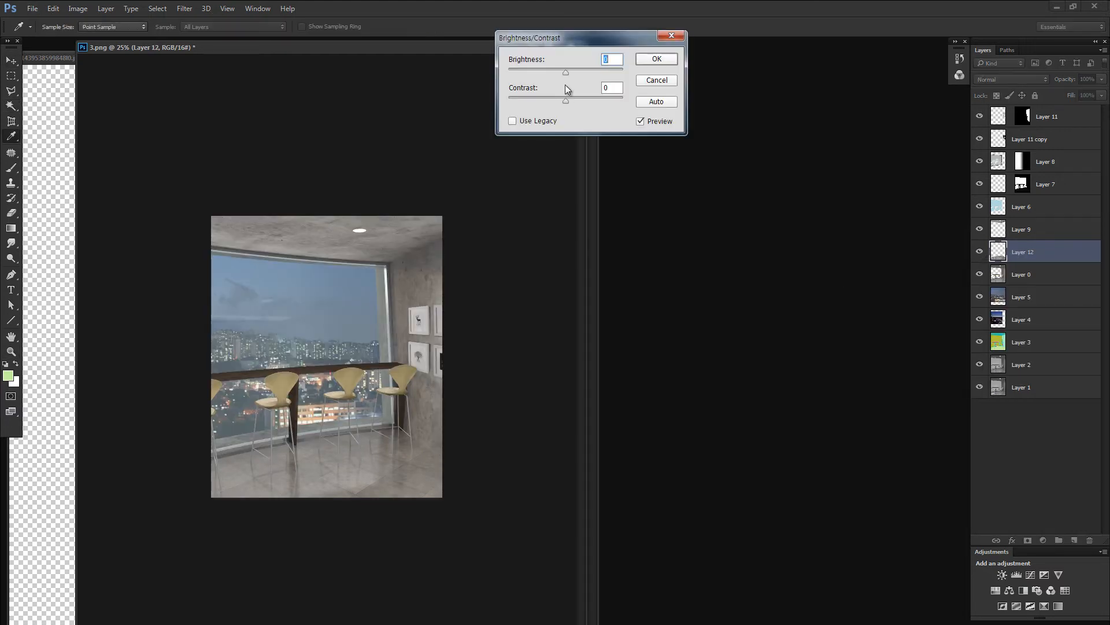
drag(559, 70, 552, 71)
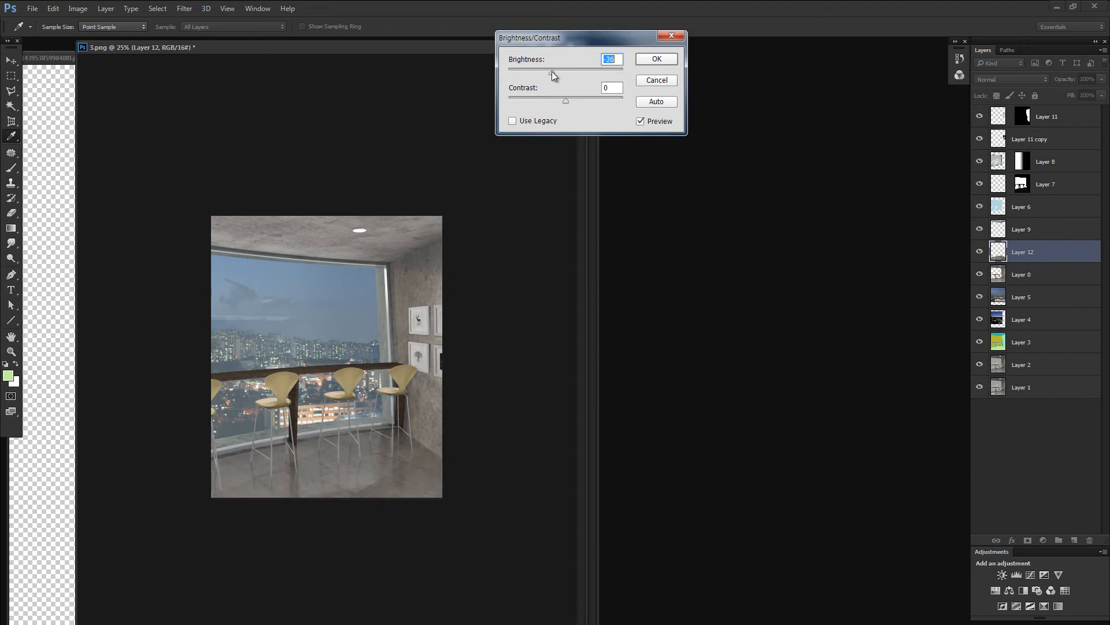
click(655, 58)
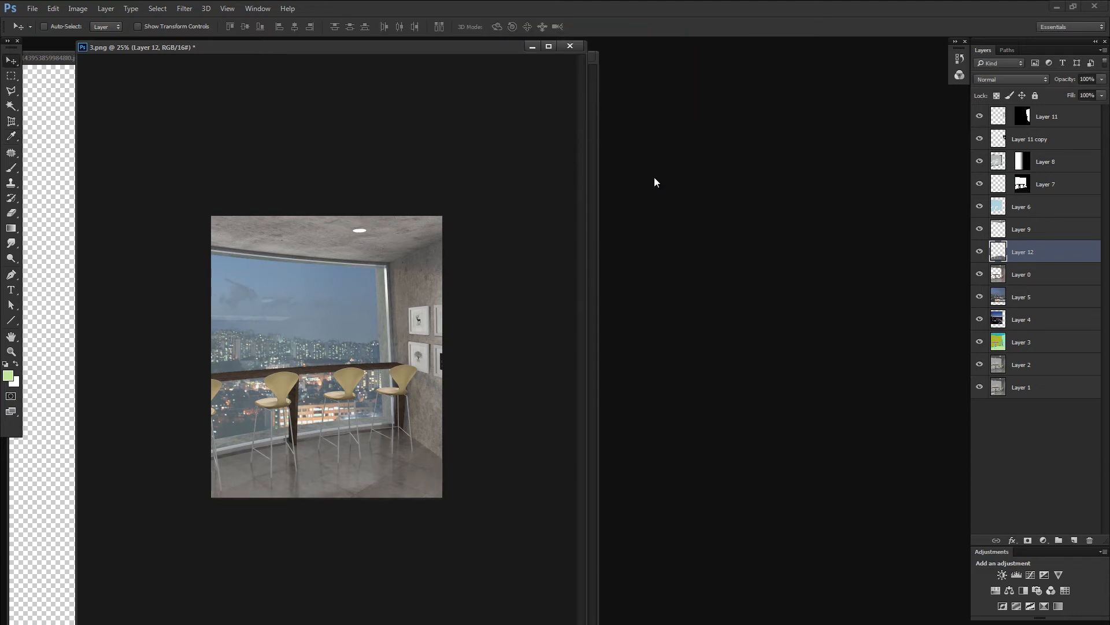
Strengthen the floor layer's contrast with Brightness/Contrast, setting Contrast to 71
key(alt+i)
key(a)
key(c)
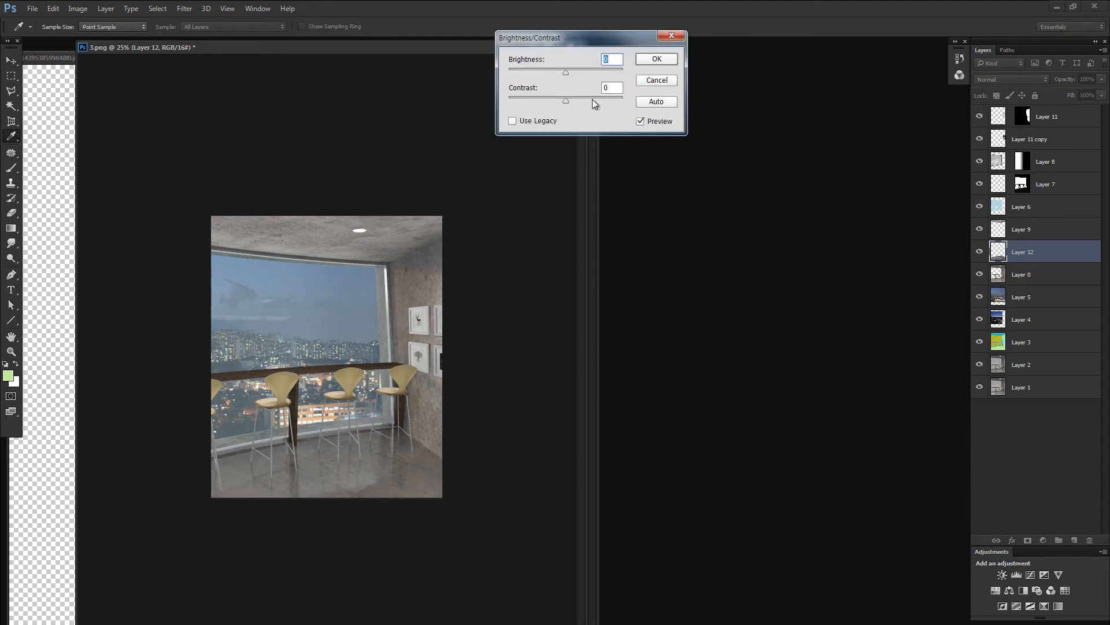
drag(592, 99, 595, 98)
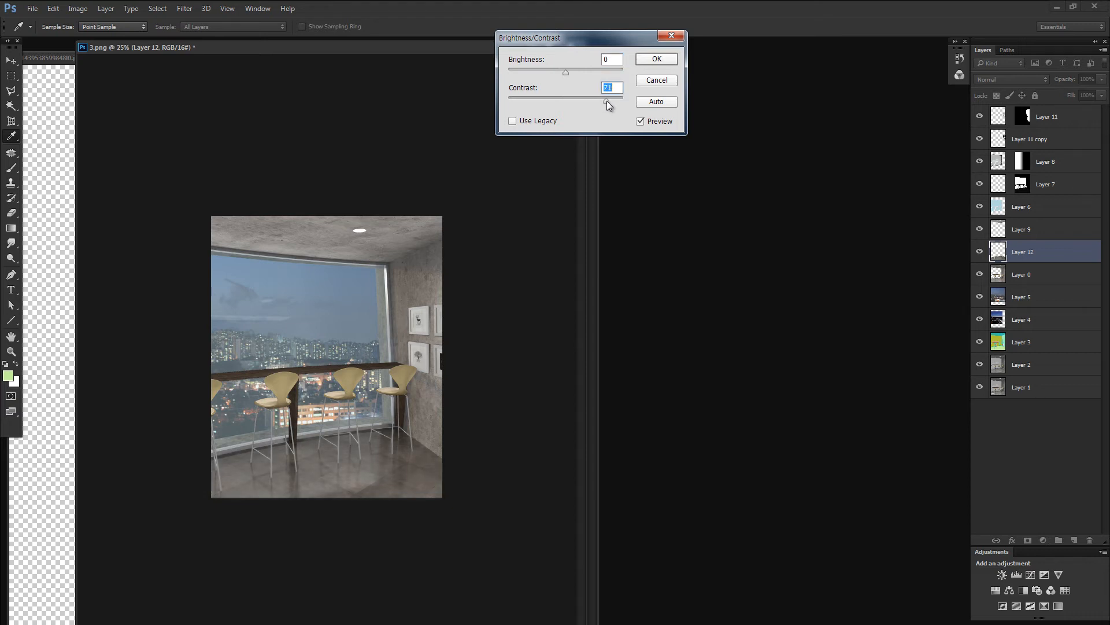
click(656, 59)
key(v)
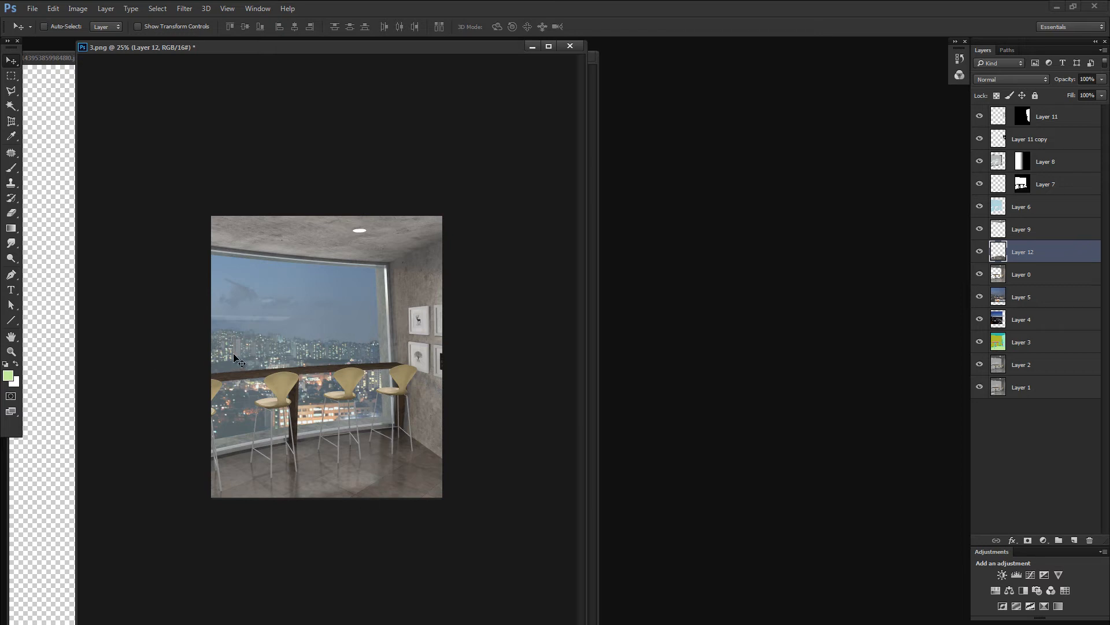
Lasso the left part of the floor and window with a 183 px feather, checking the soft edge in Quick Mask
key(l)
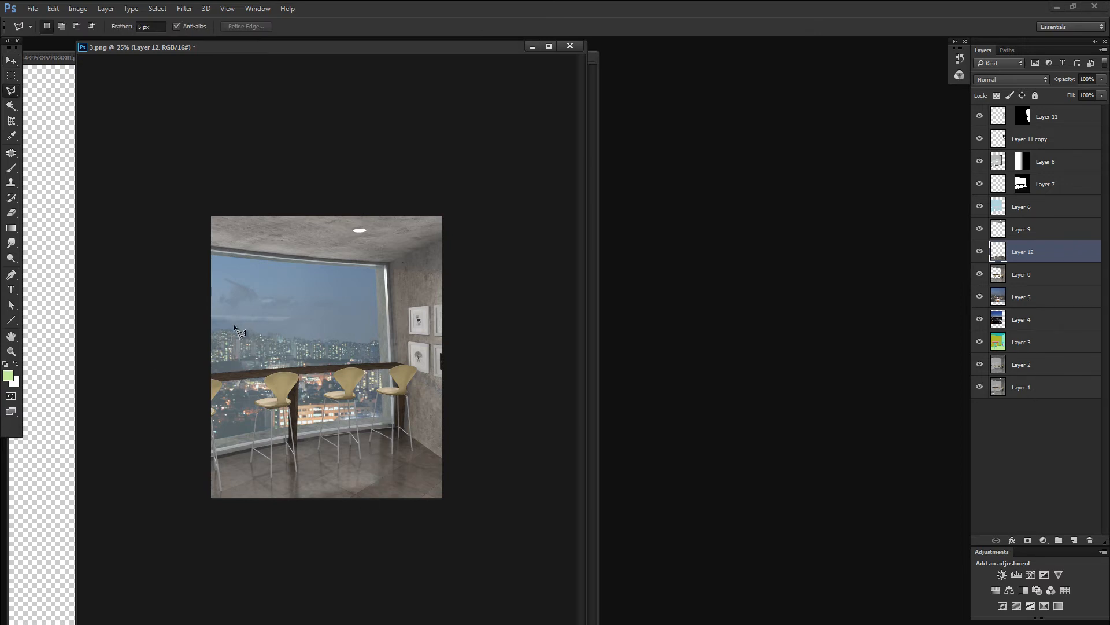
key(Return)
text(183)
key(Return)
click(225, 301)
click(343, 329)
click(381, 413)
click(263, 598)
click(141, 555)
double_click(117, 453)
key(q)
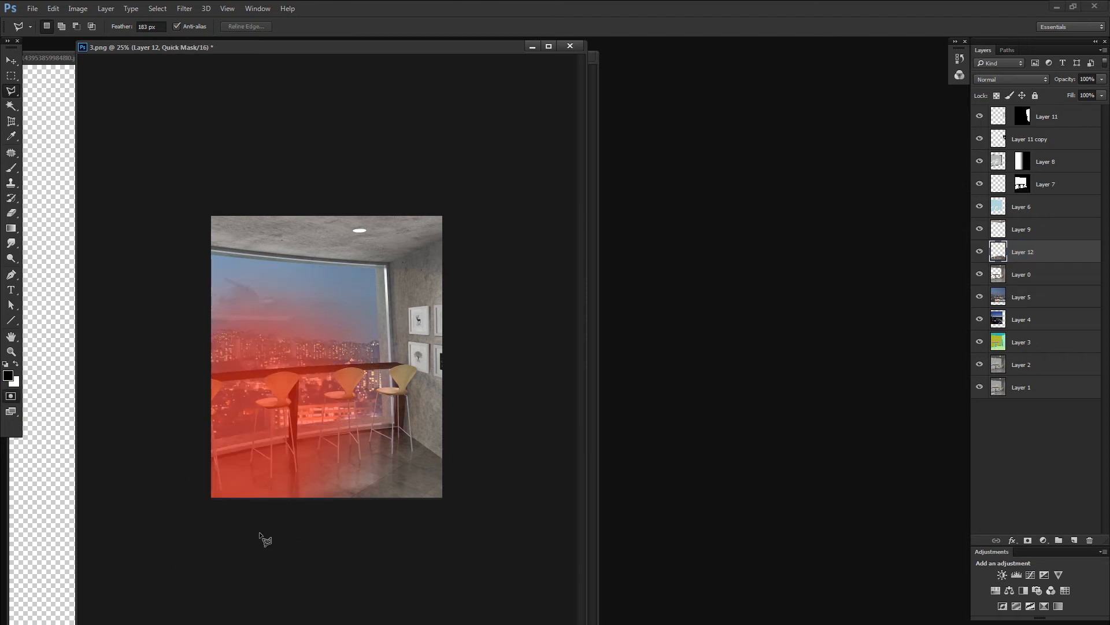
key(q)
Brighten the feathered left part of the copied floor layer with Brightness/Contrast, setting Brightness to 42
key(ctrl+h)
key(alt+i)
key(a)
key(c)
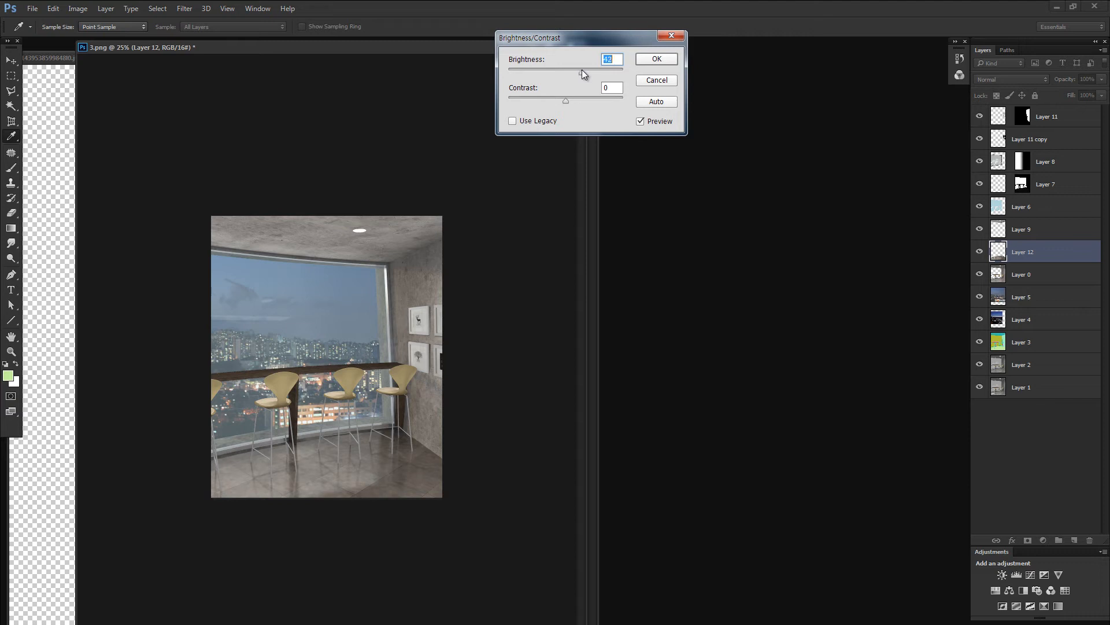
click(655, 59)
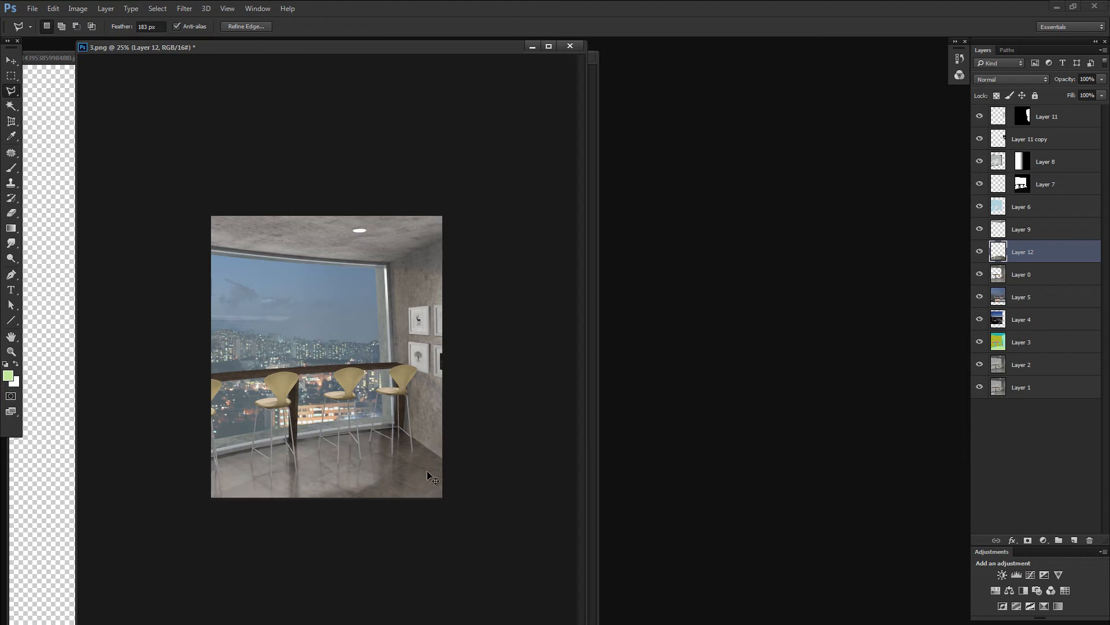
Show only the color-map Layer 3 and select the second chair from the left and the rightmost chair with the Magic Wand
key(z)
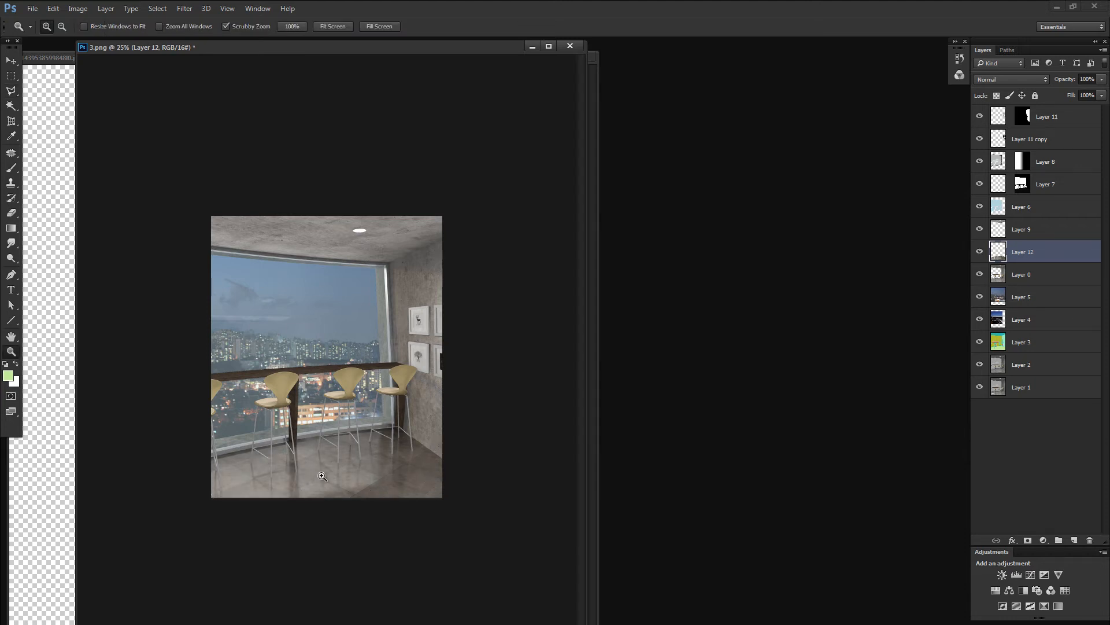
alt+click(979, 341)
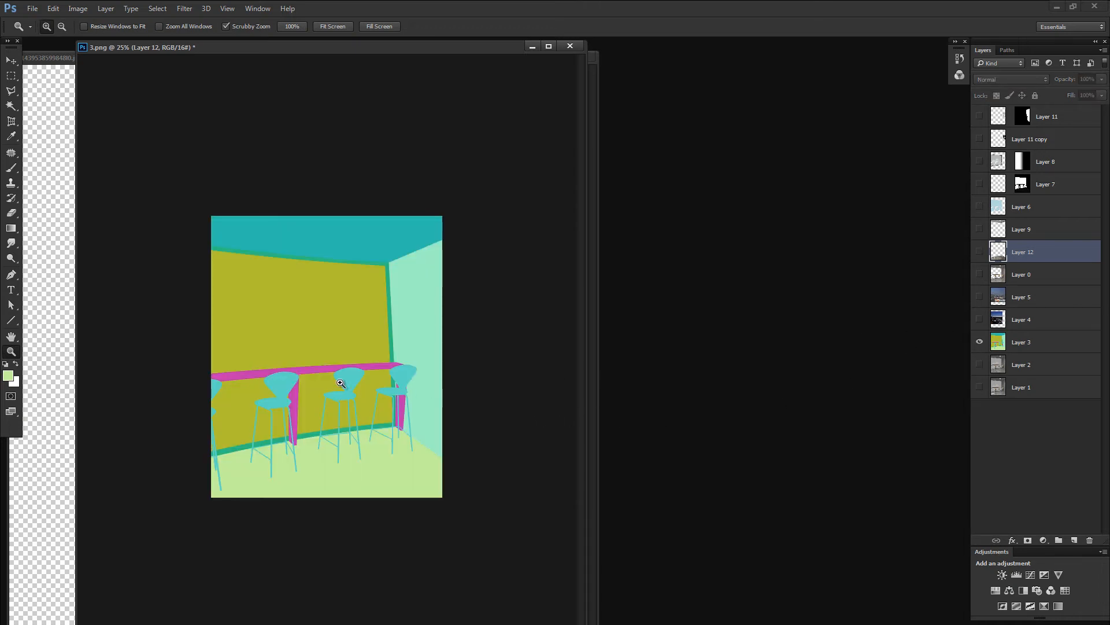
key(w)
click(283, 383)
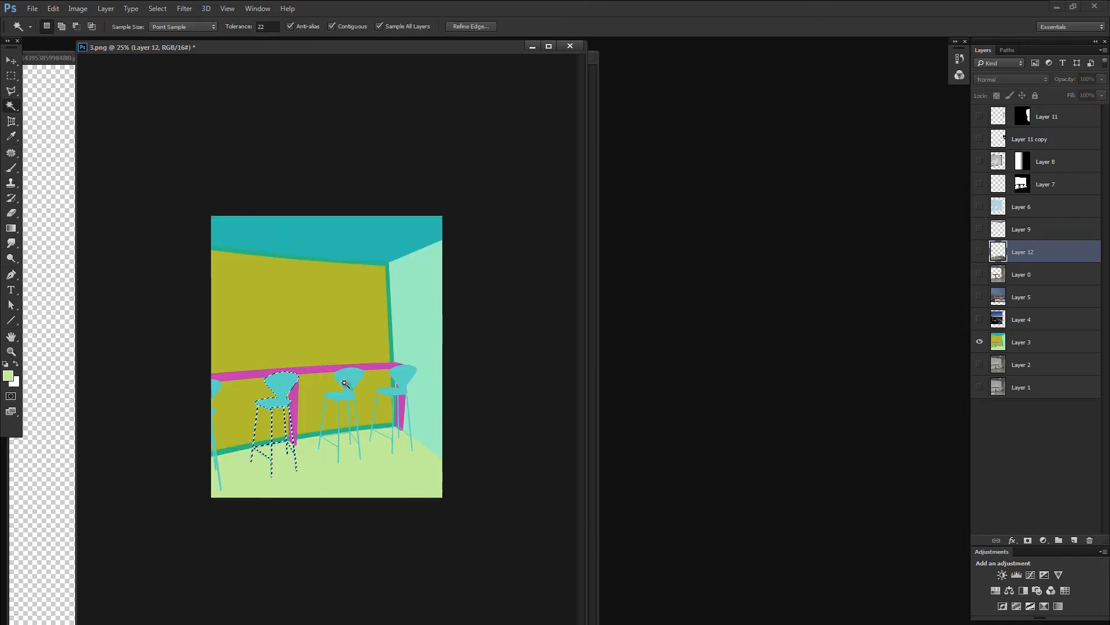
shift+click(405, 378)
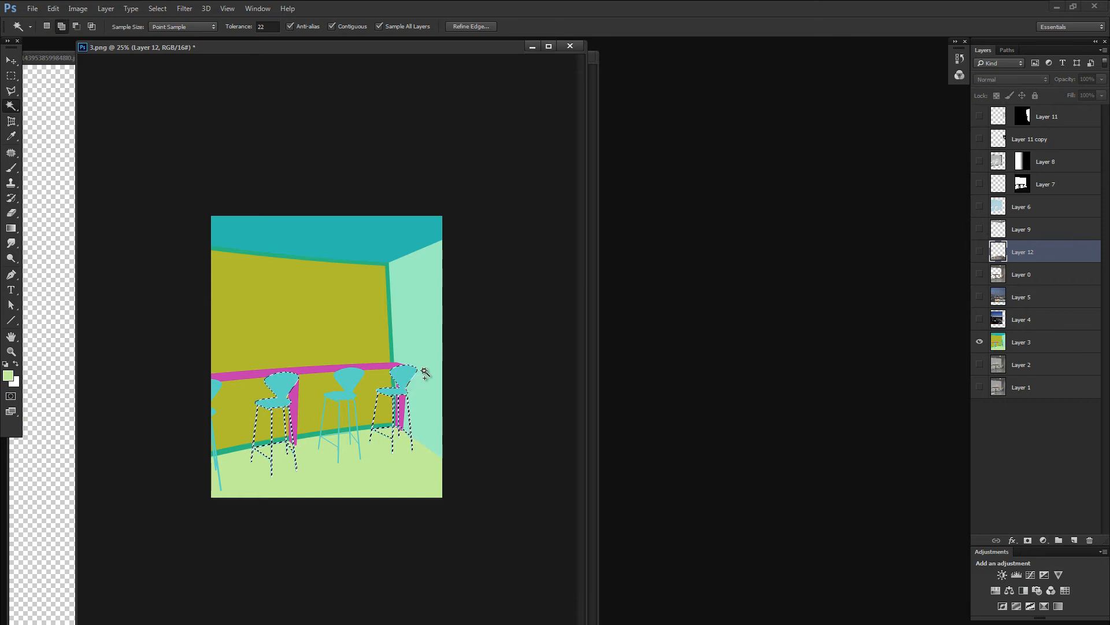
Restore all layers' visibility and copy the two selected chairs from Layer 0 to a new layer
alt+click(979, 342)
alt+click(980, 252)
alt+click(979, 252)
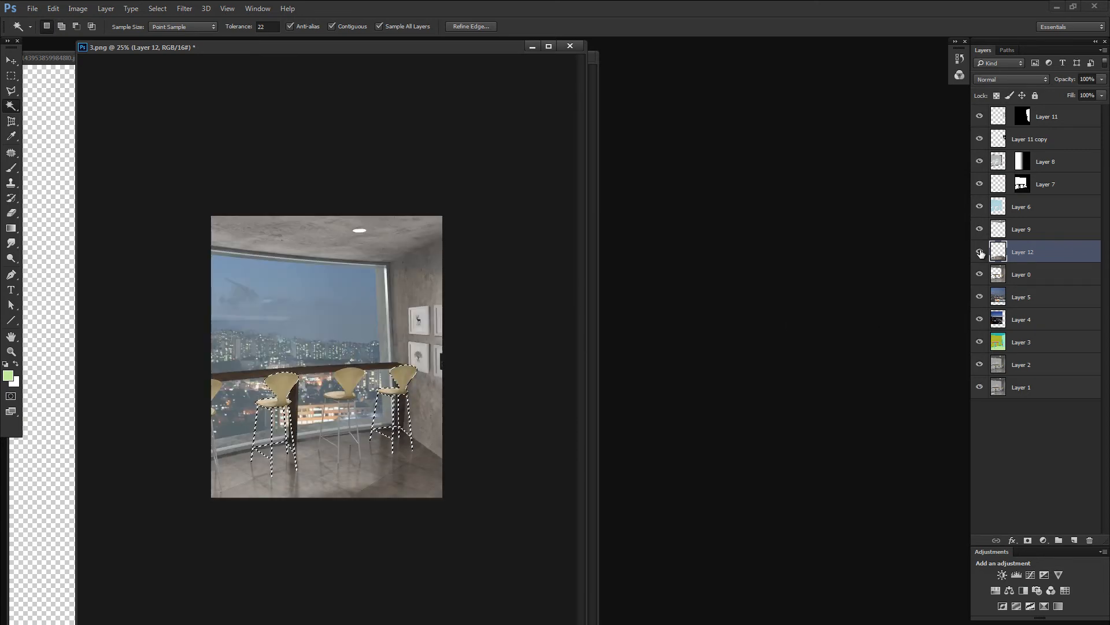
alt+click(980, 274)
alt+click(980, 274)
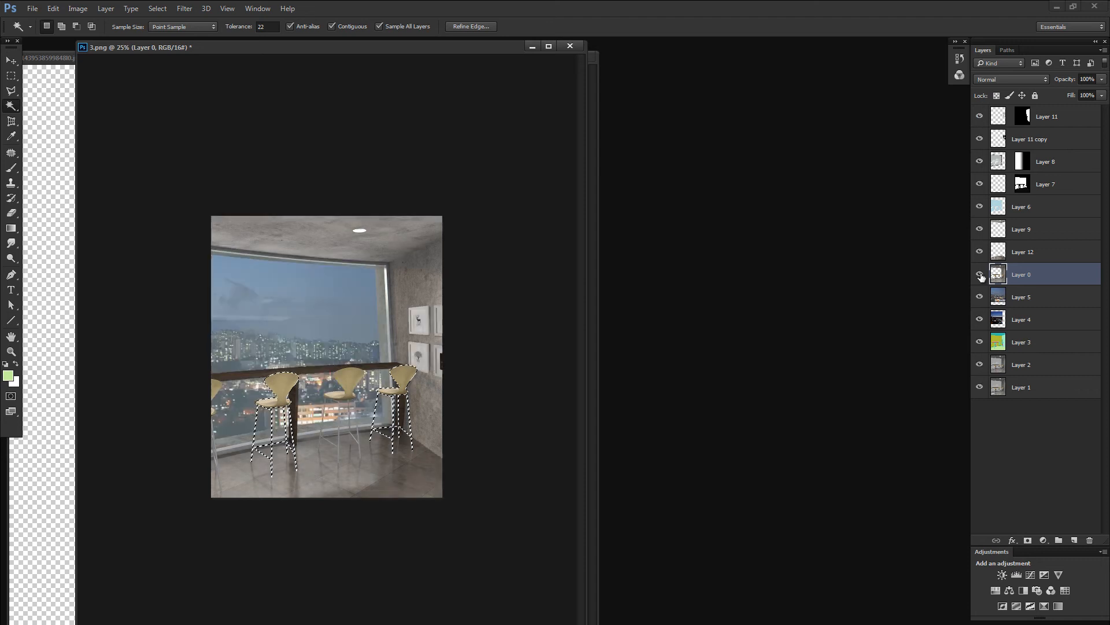
key(ctrl+j)
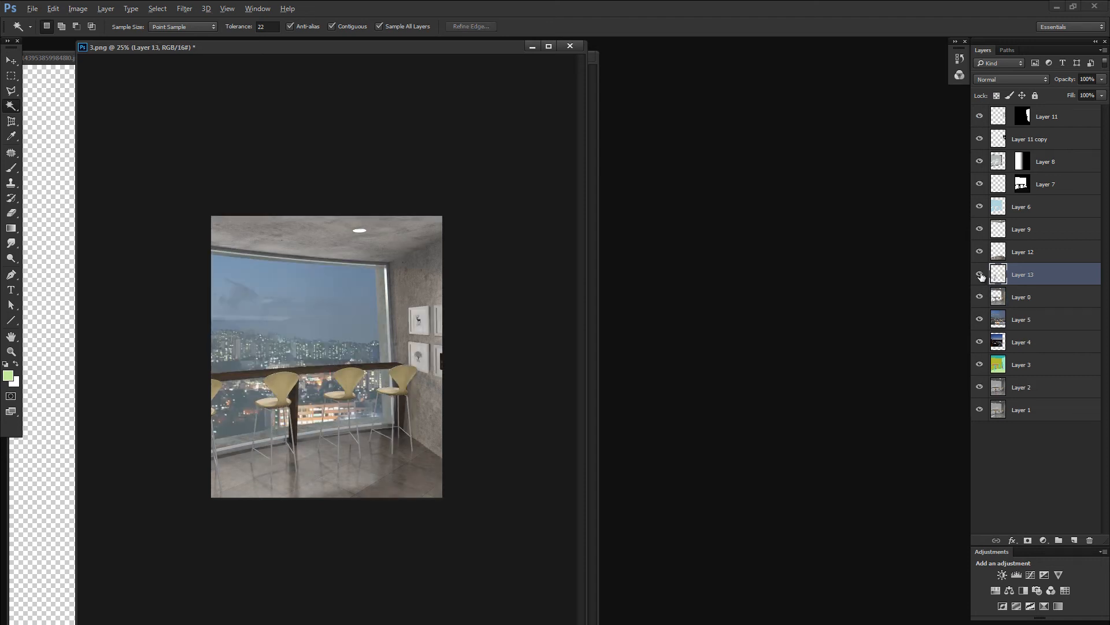
Isolate the copied chairs' layer and set the Polygonal Lasso's feather to 0 px
alt+click(980, 274)
key(z)
drag(250, 409, 351, 396)
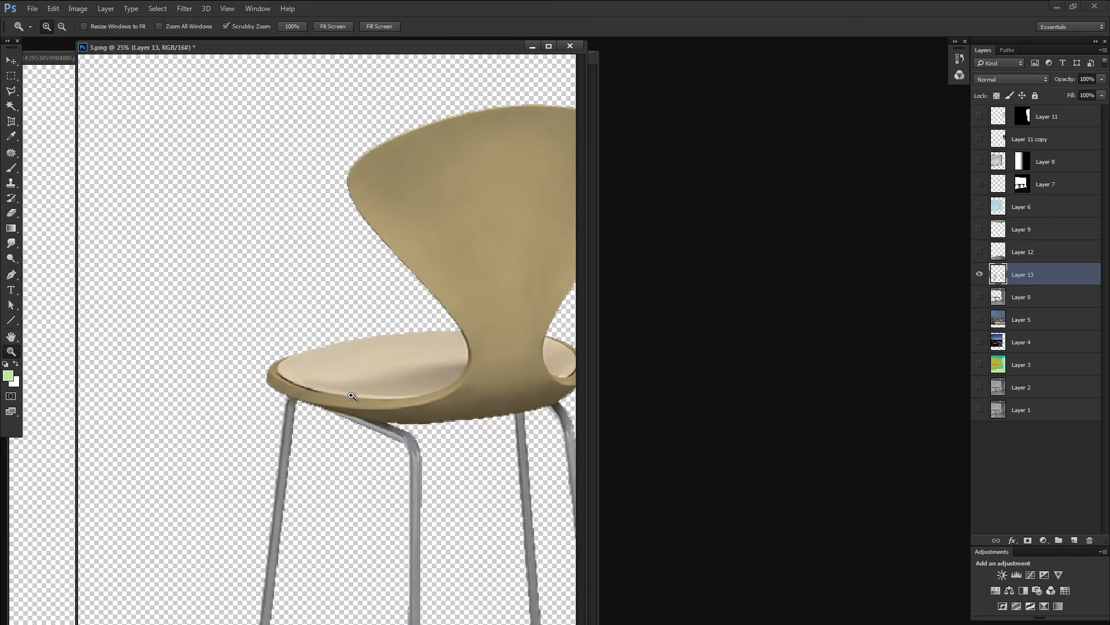
key(l)
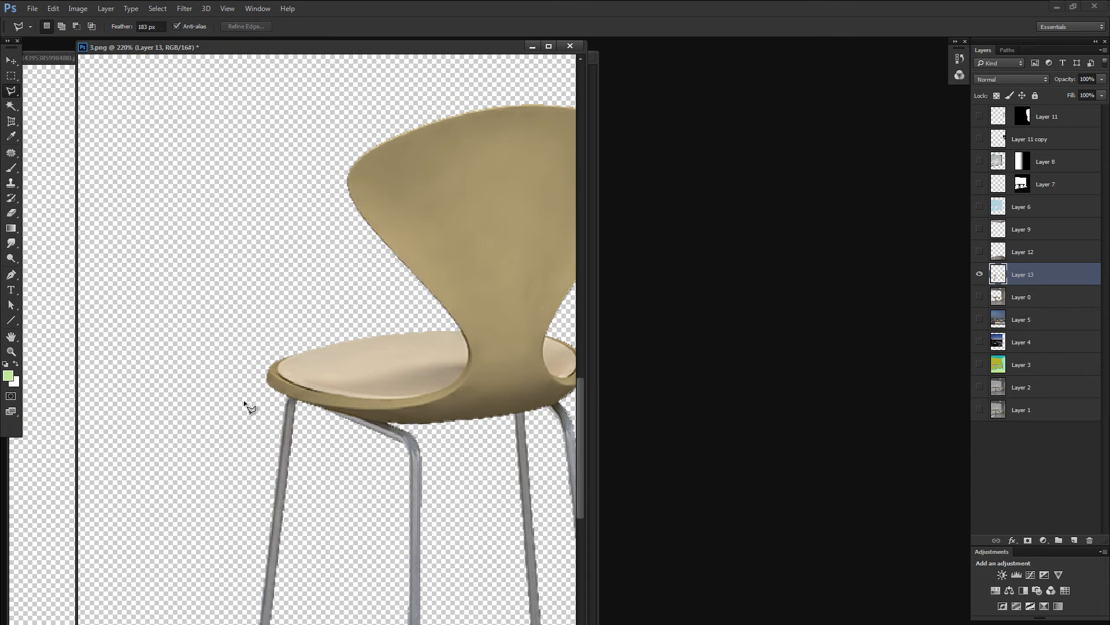
key(Return)
text(0)
key(Return)
Outline the seat and backrest of the left copied chair with the Polygonal Lasso, leaving out its metal legs
click(220, 422)
click(246, 405)
click(287, 396)
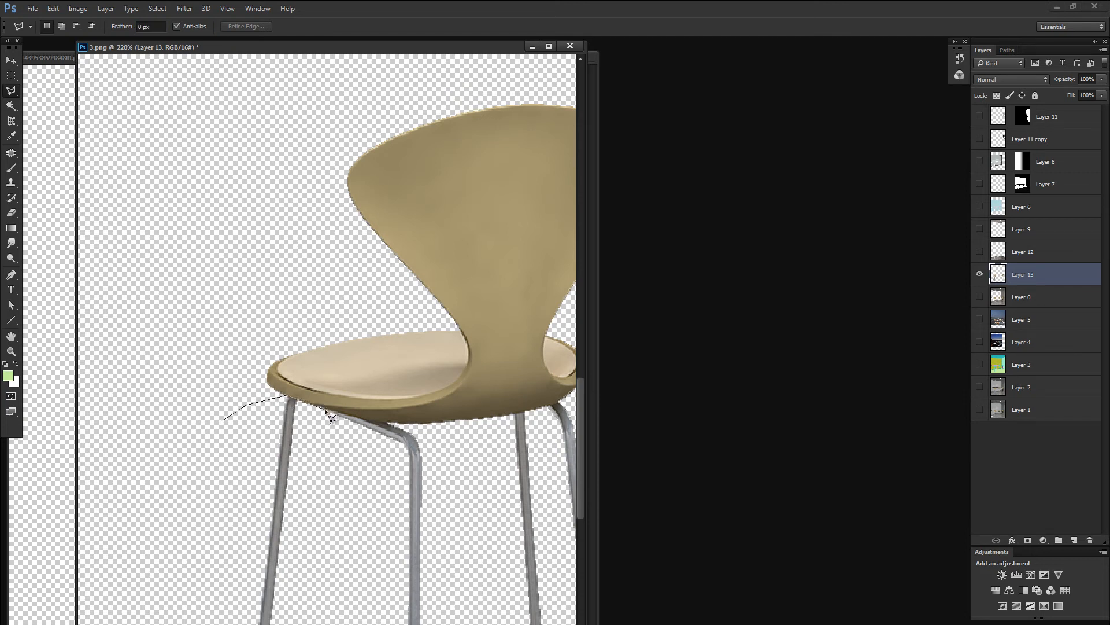
click(375, 421)
click(408, 425)
drag(502, 424, 333, 426)
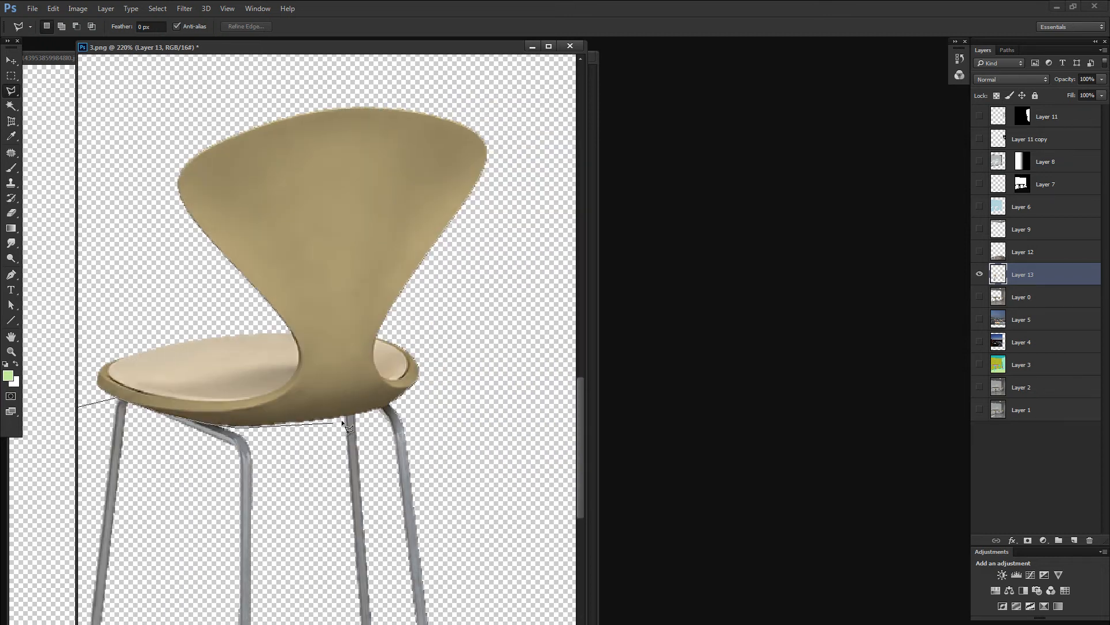
click(347, 418)
click(380, 408)
click(407, 397)
click(482, 355)
click(509, 249)
drag(508, 249, 495, 317)
click(399, 99)
click(243, 108)
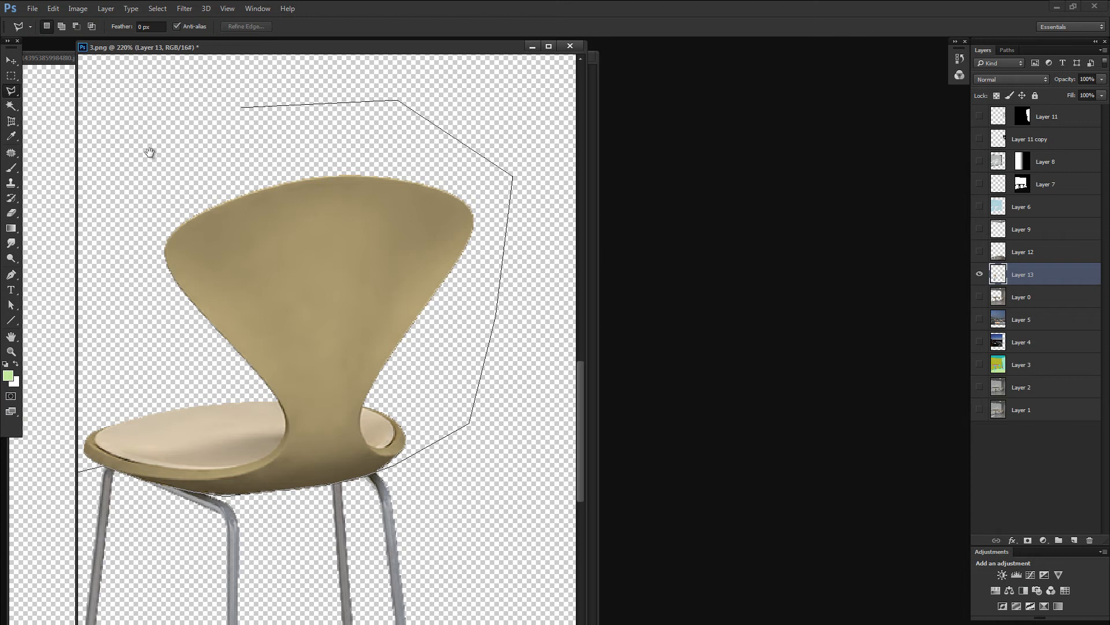
drag(148, 154, 153, 156)
double_click(147, 161)
Add the right copied chair's seat and backrest to the lasso selection, leaving out its metal legs
drag(328, 255, 4, 365)
mouse_move(232, 322)
mouse_down()
mouse_move(45, 289)
mouse_move(11, 304)
mouse_up()
drag(204, 307, 277, 275)
click(281, 207)
click(142, 335)
click(135, 460)
click(179, 505)
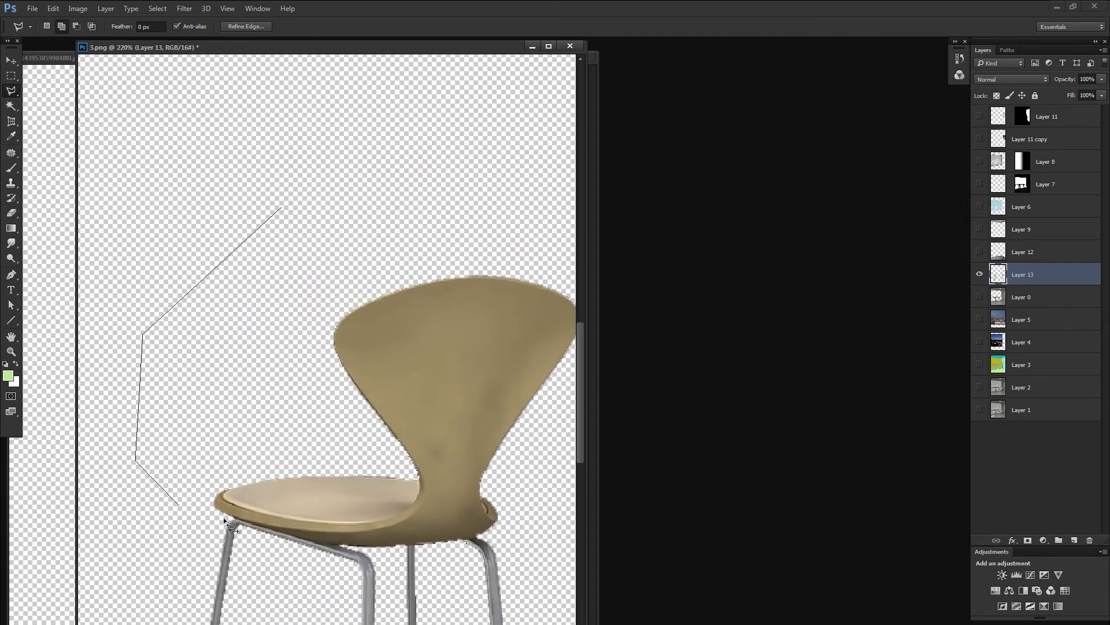
click(224, 517)
click(236, 517)
click(324, 544)
click(386, 549)
drag(520, 428, 350, 437)
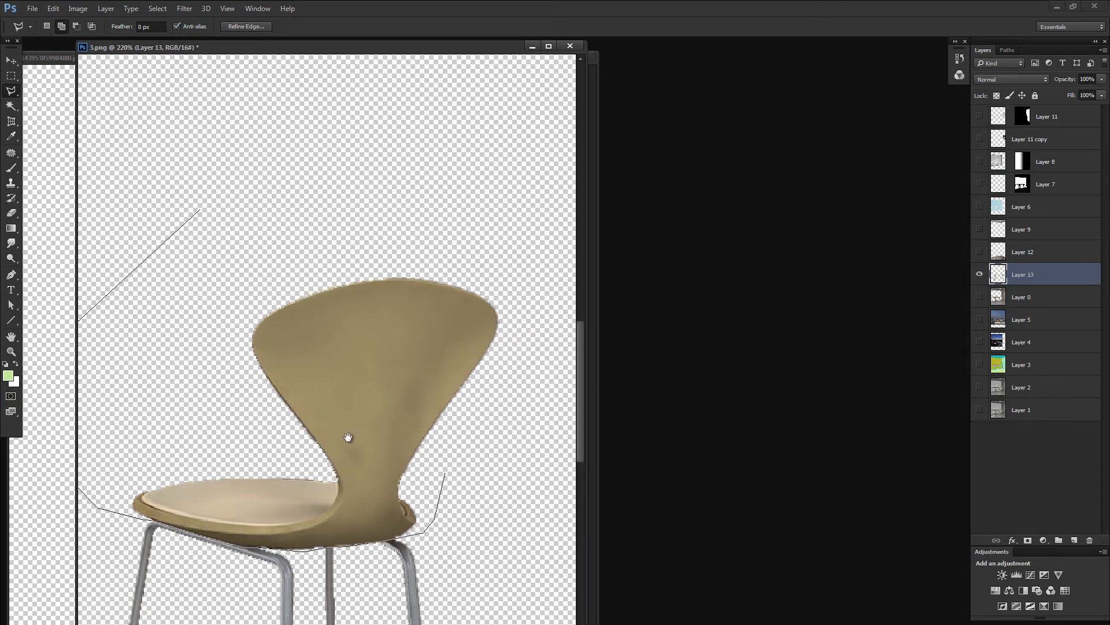
click(465, 384)
click(458, 297)
double_click(413, 224)
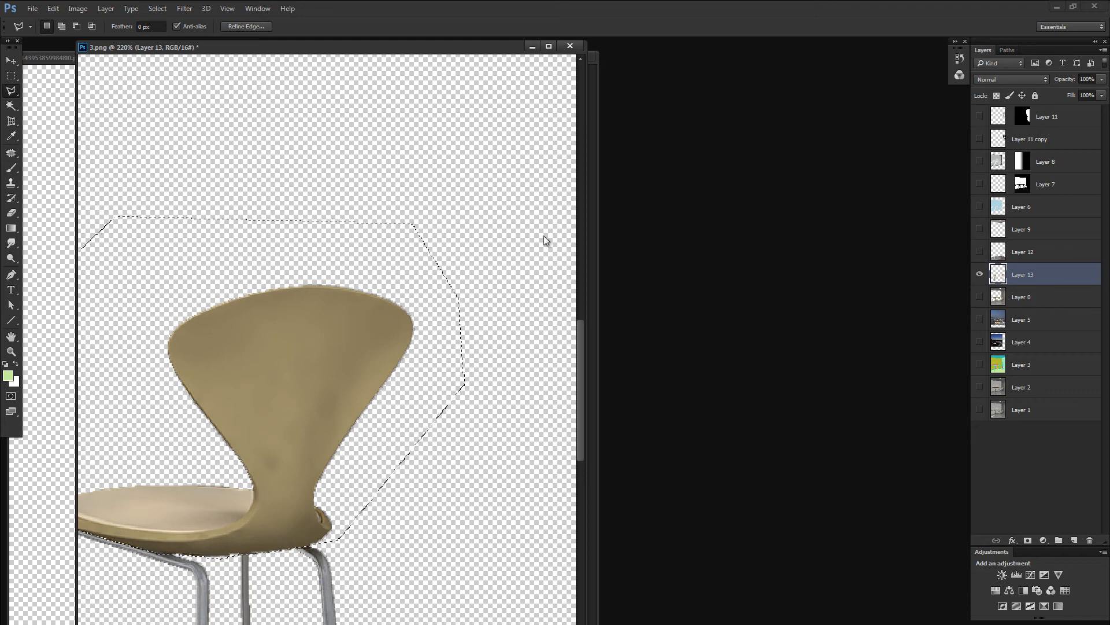
Make all layers visible again and copy the selected seats and backrests to their own layer
alt+click(980, 274)
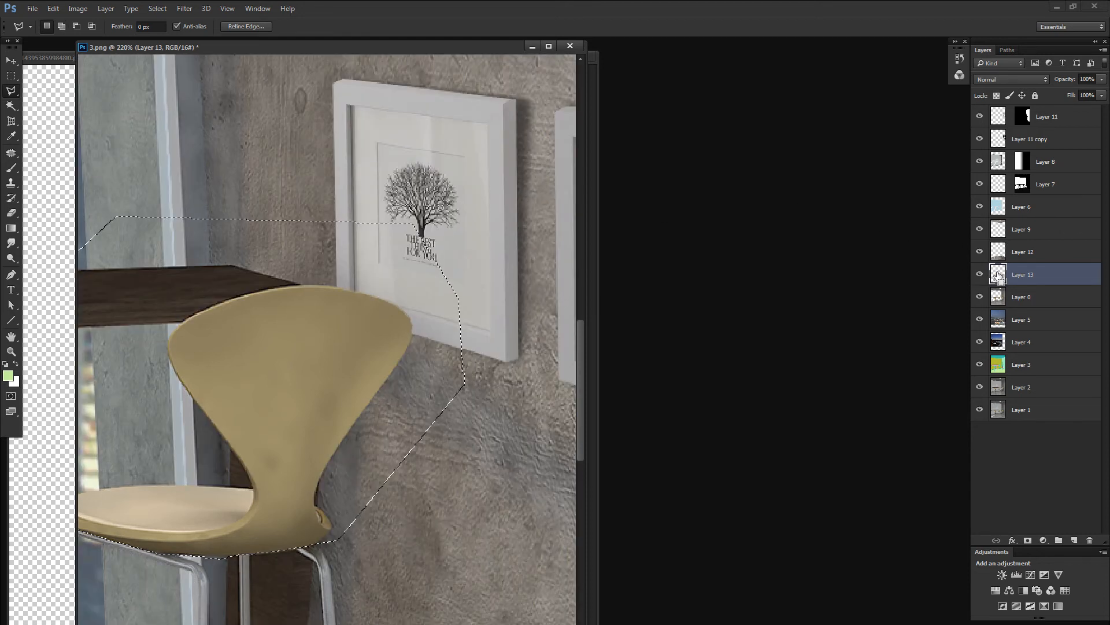
key(ctrl+minus)
key(ctrl+minus)
key(ctrl+minus)
key(ctrl+minus)
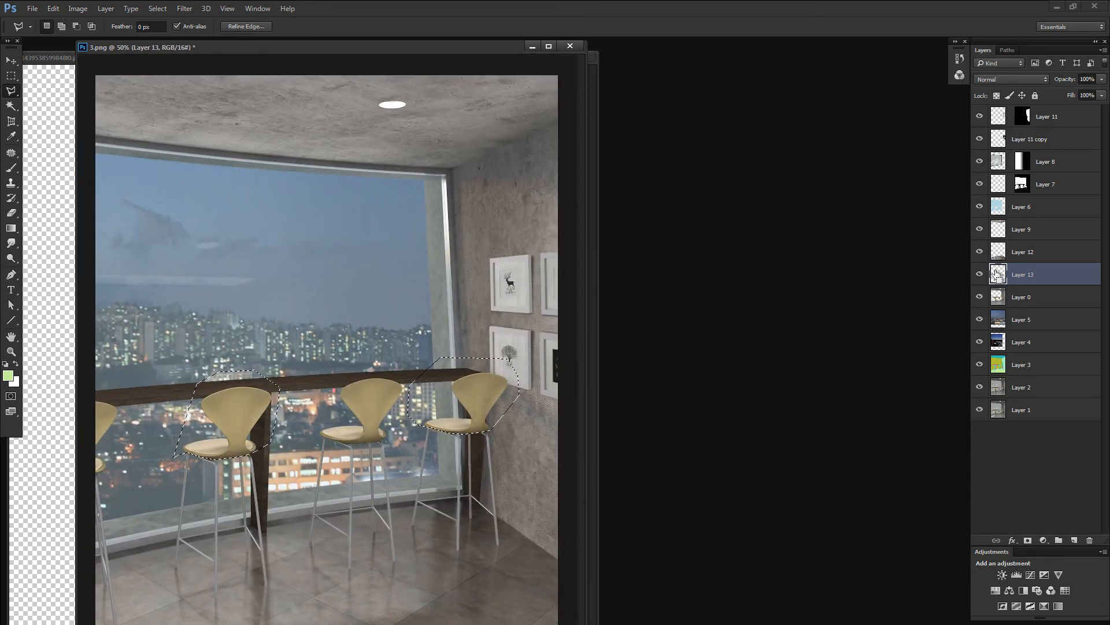
key(ctrl+j)
Darken the copied seats and backrests with Hue/Saturation, setting Lightness to -15
key(ctrl+u)
drag(704, 455, 691, 454)
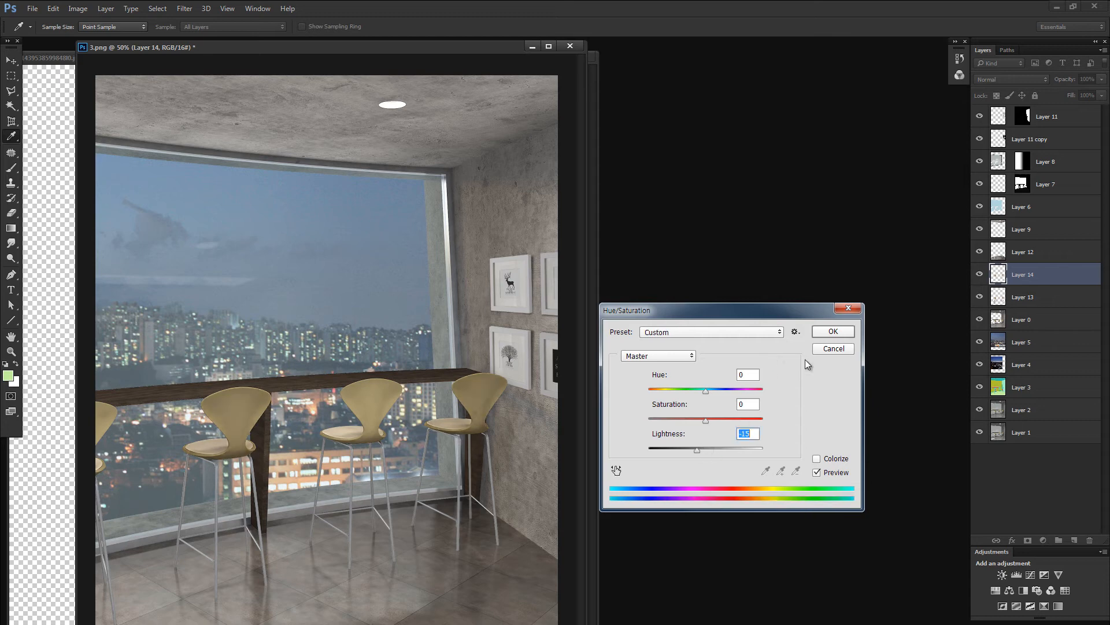
click(833, 331)
Recolor the seats and backrests blue with a Hue of -180 and toggle Layer 14's visibility to compare
key(ctrl+u)
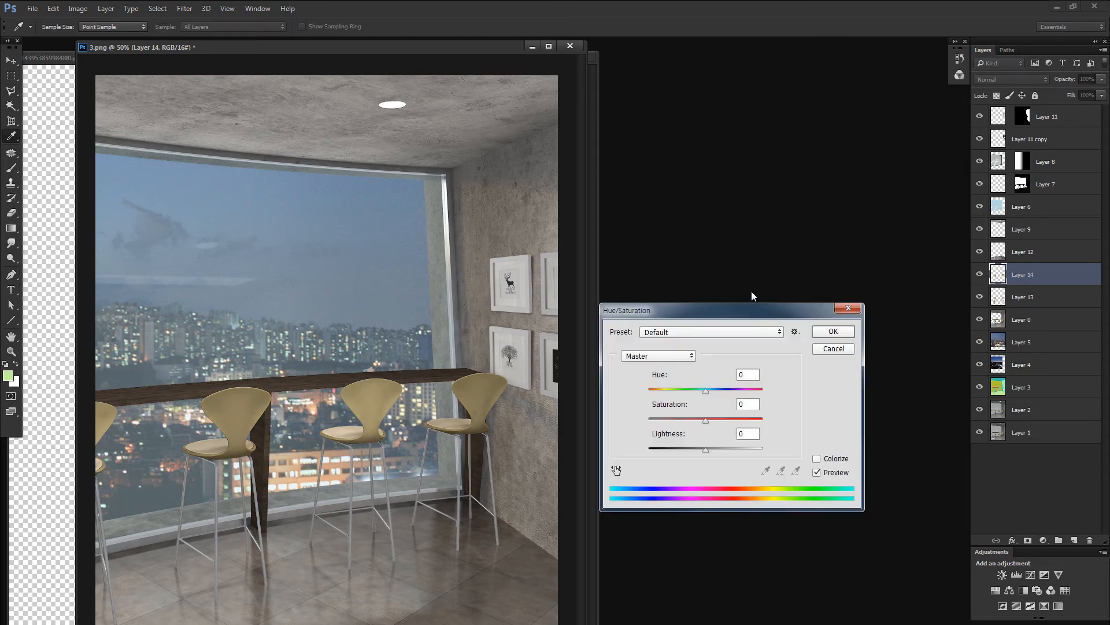
drag(706, 391, 646, 391)
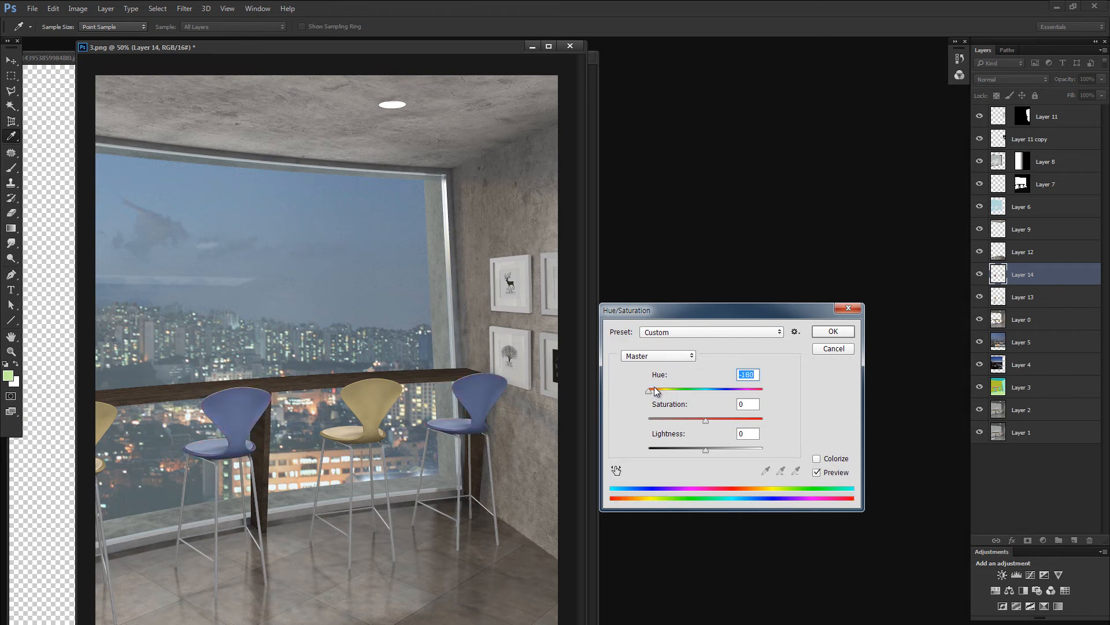
click(840, 335)
key(l)
key(ctrl+minus)
key(ctrl+minus)
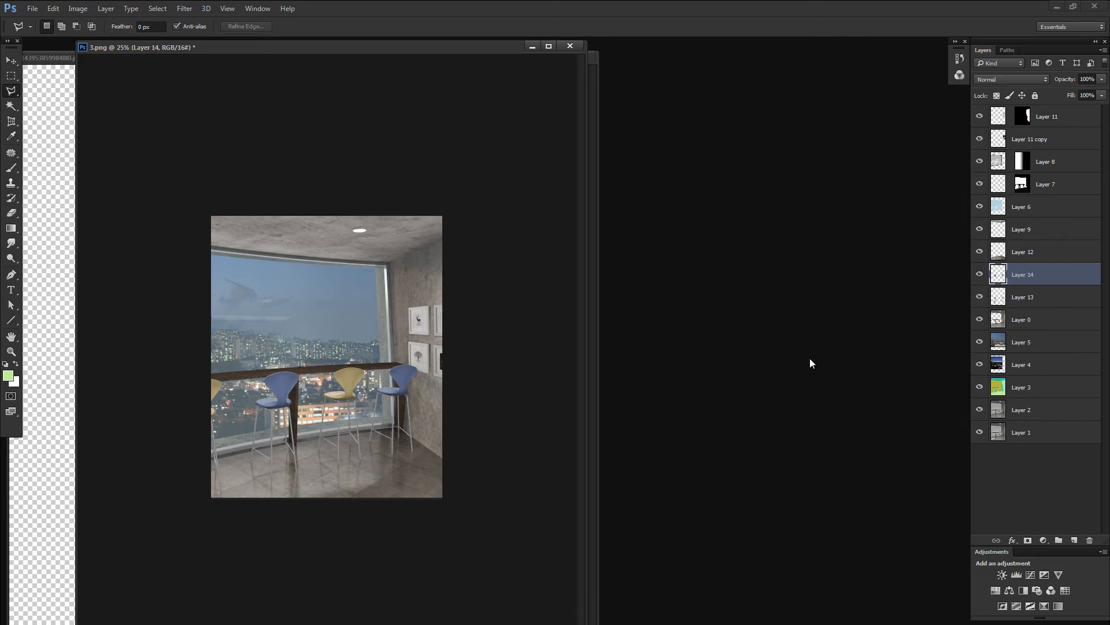
click(979, 275)
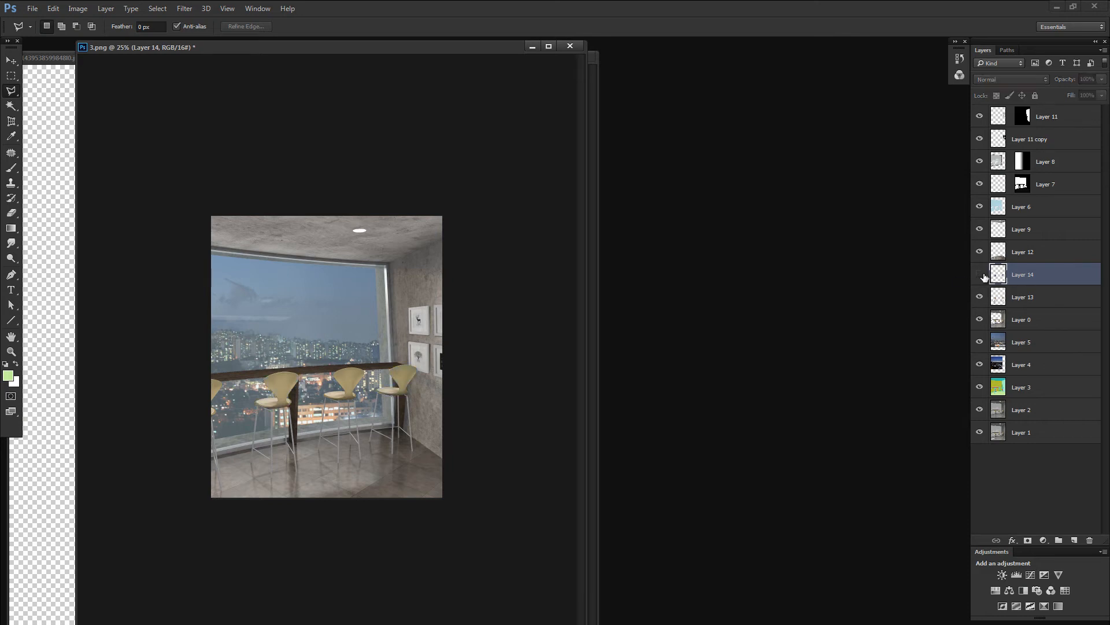
click(980, 275)
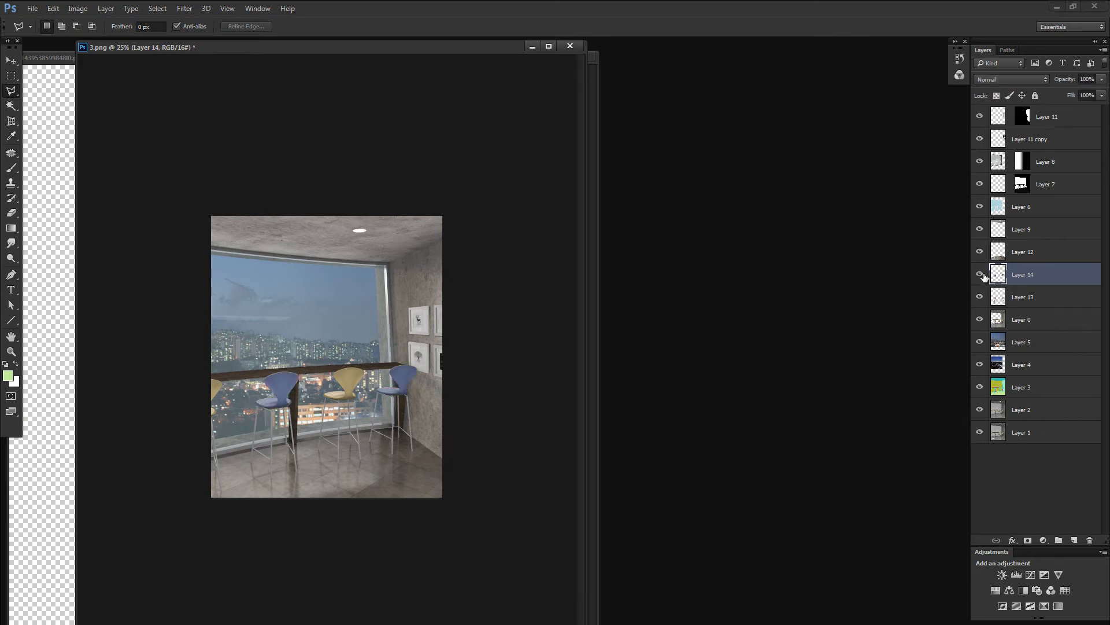
Recolor the seats and backrests from blue to green with Hue/Saturation, setting Hue to -125
key(ctrl+u)
drag(706, 392, 662, 394)
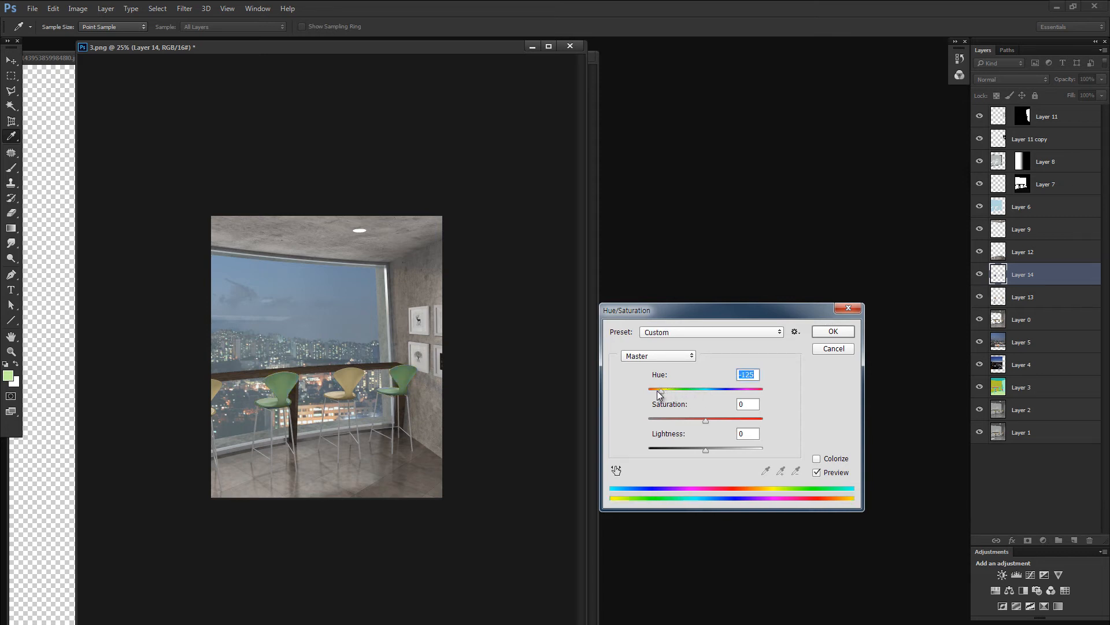
click(842, 334)
key(l)
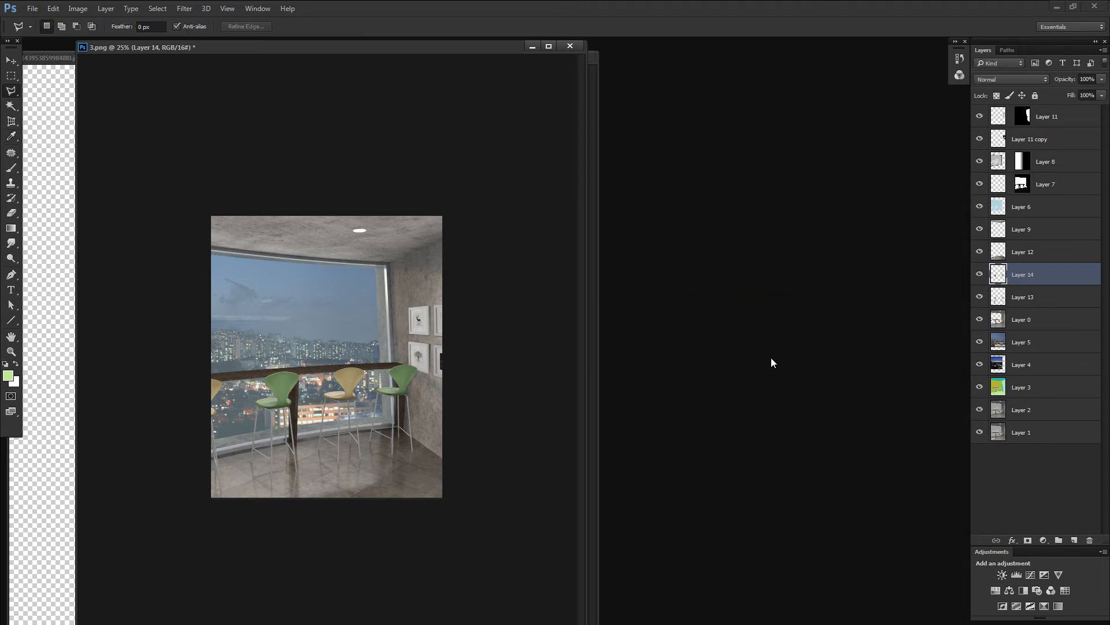
Paint a soft Quick Mask with the Brush around the lower parts of both green chairs and convert it to a selection
key(z)
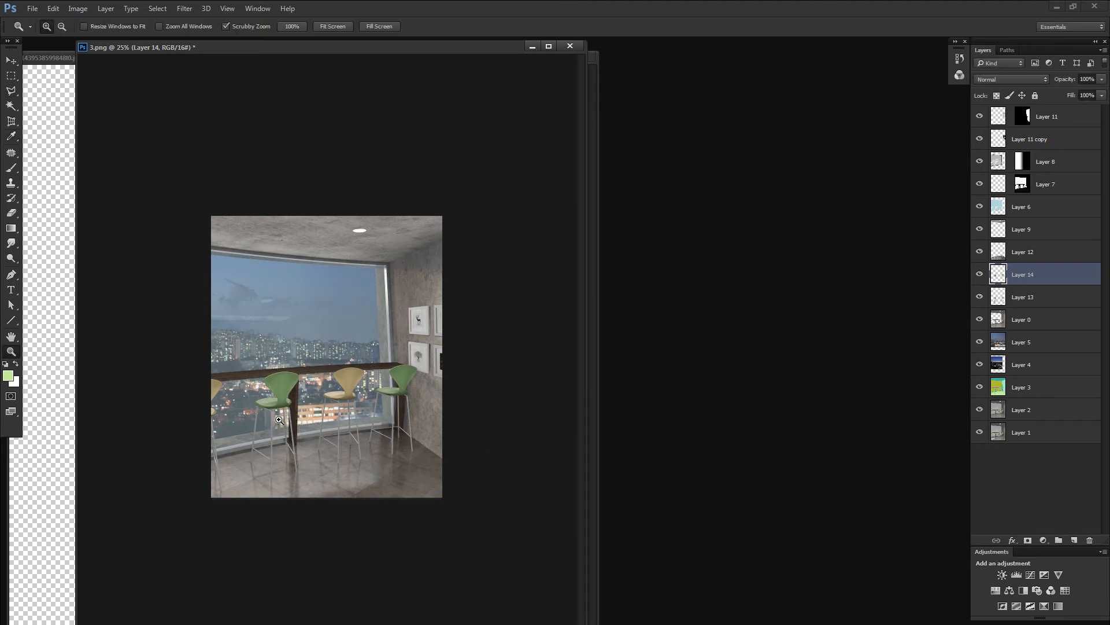
drag(274, 425, 267, 443)
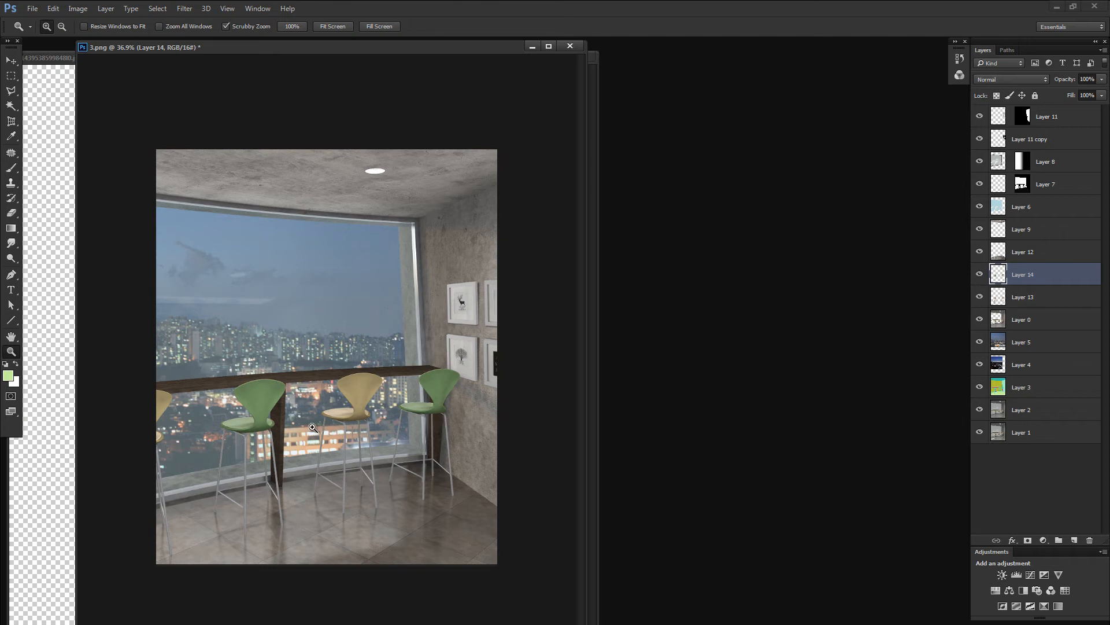
key(q)
key(d)
key(b)
mouse_move(262, 445)
mouse_down()
mouse_move(277, 447)
mouse_move(288, 492)
mouse_up()
click(273, 441)
click(267, 444)
mouse_move(271, 431)
mouse_down()
mouse_move(287, 416)
mouse_move(274, 450)
mouse_up()
mouse_move(439, 433)
mouse_down()
mouse_move(464, 410)
mouse_move(443, 440)
mouse_up()
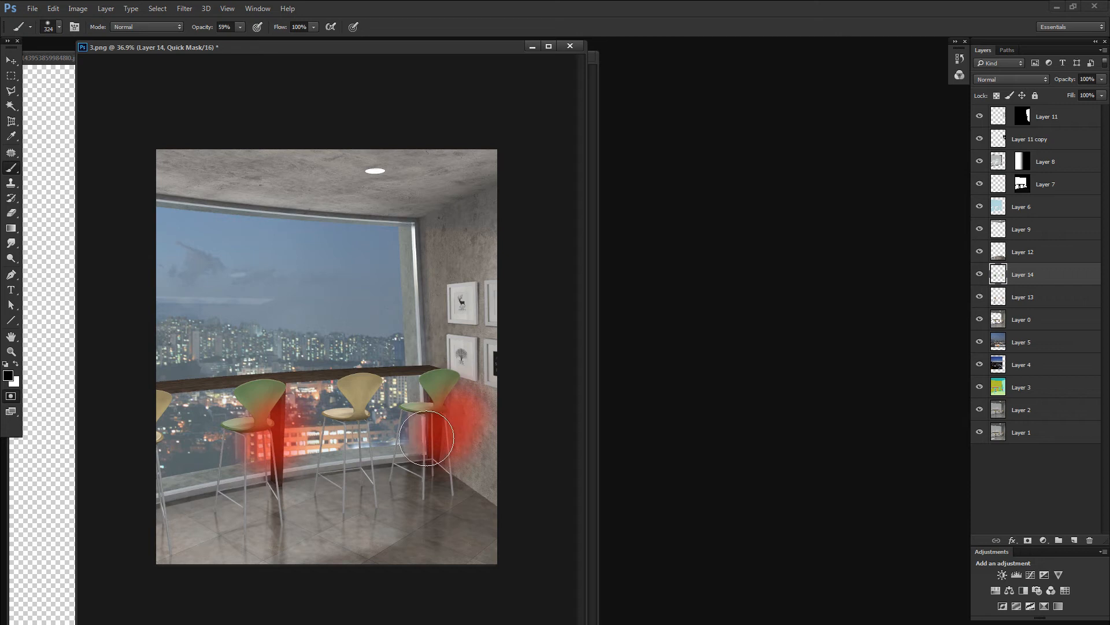
key(q)
Darken the masked selection on the green chairs' layer with Hue/Saturation, setting Lightness to -13
key(ctrl+u)
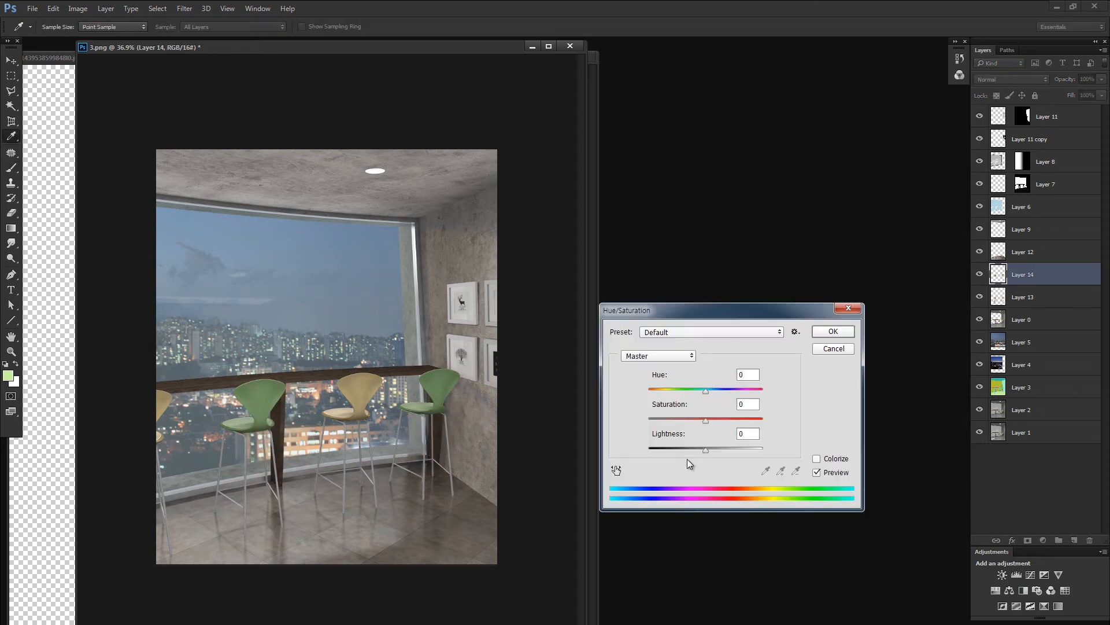
drag(697, 449, 699, 449)
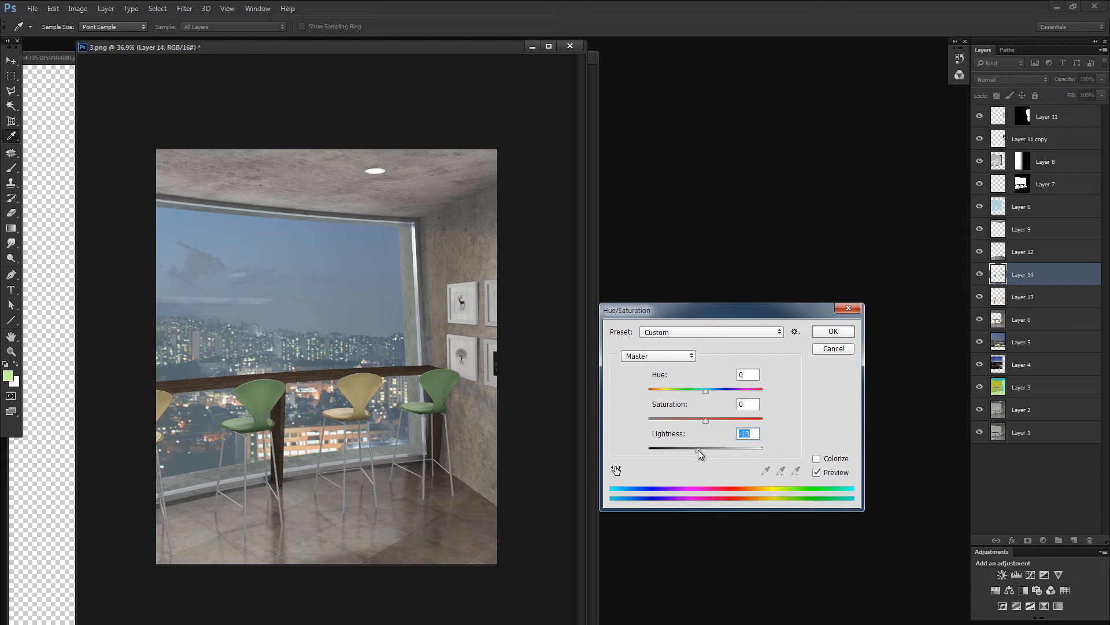
click(828, 333)
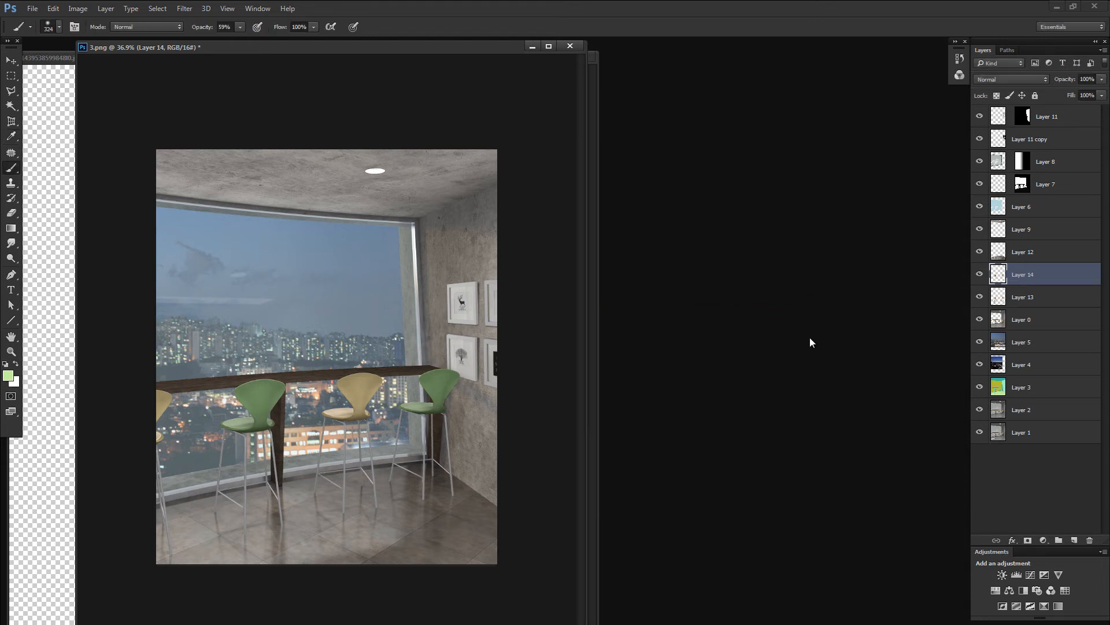
key(ctrl+minus)
key(ctrl+minus)
key(ctrl+plus)
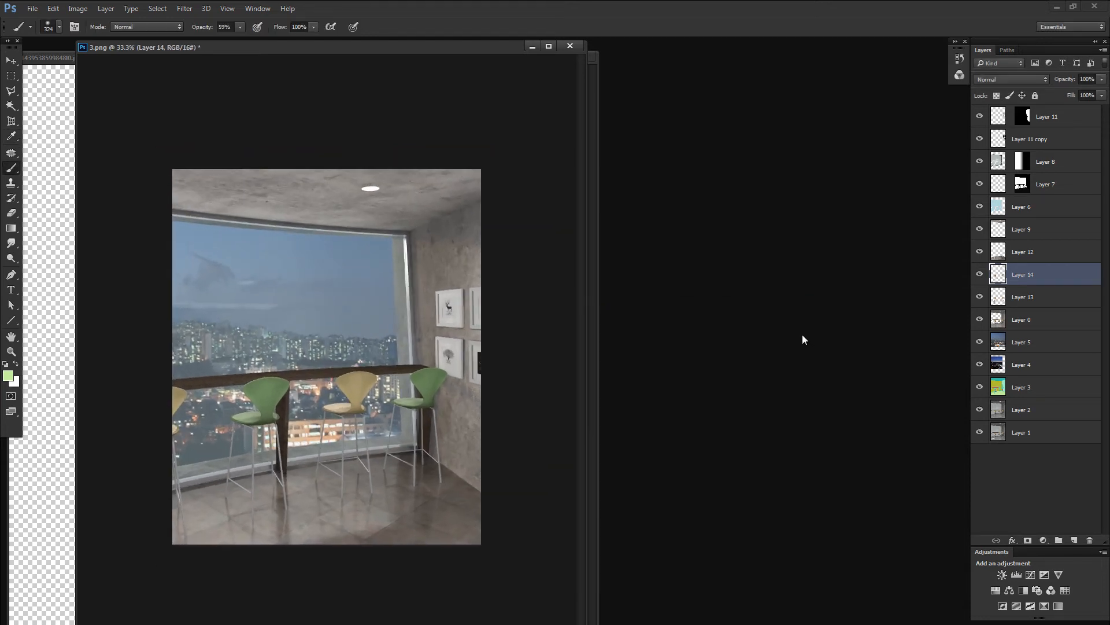
key(v)
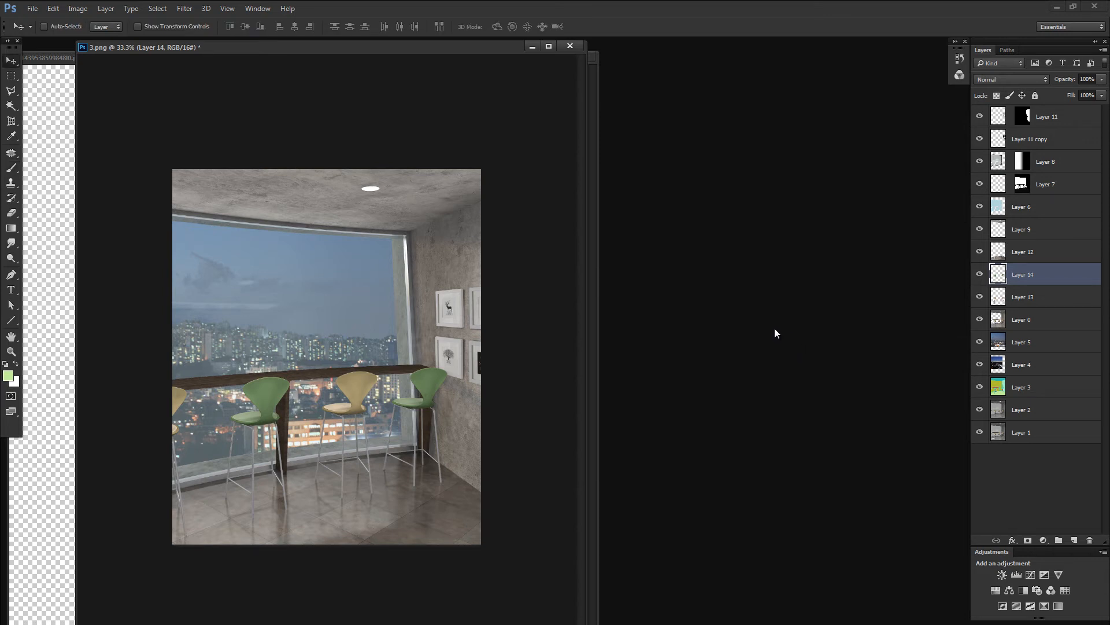
Show only the colour-map Layer 3 and select the magenta counter and its legs with Color Range
key(z)
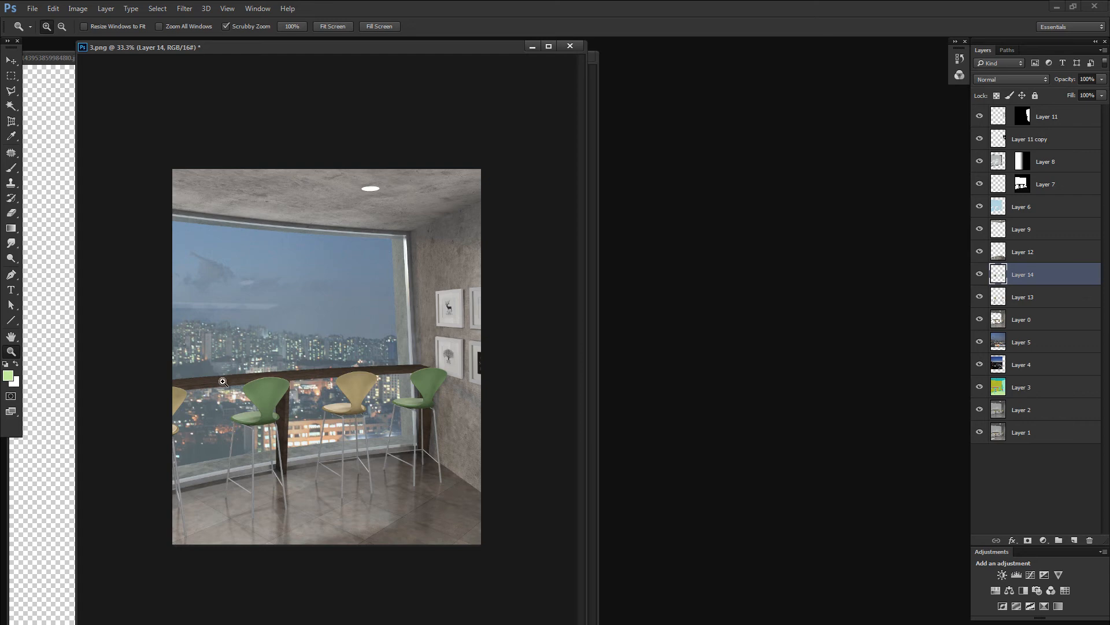
mouse_move(224, 382)
mouse_down()
mouse_move(285, 372)
mouse_move(233, 384)
mouse_up()
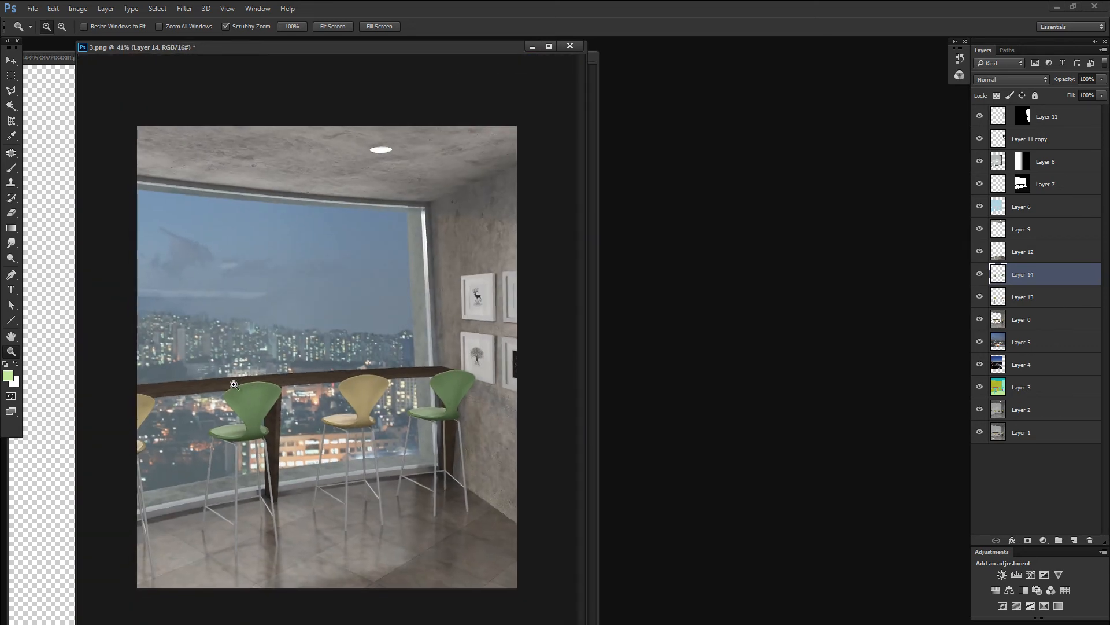
alt+click(977, 386)
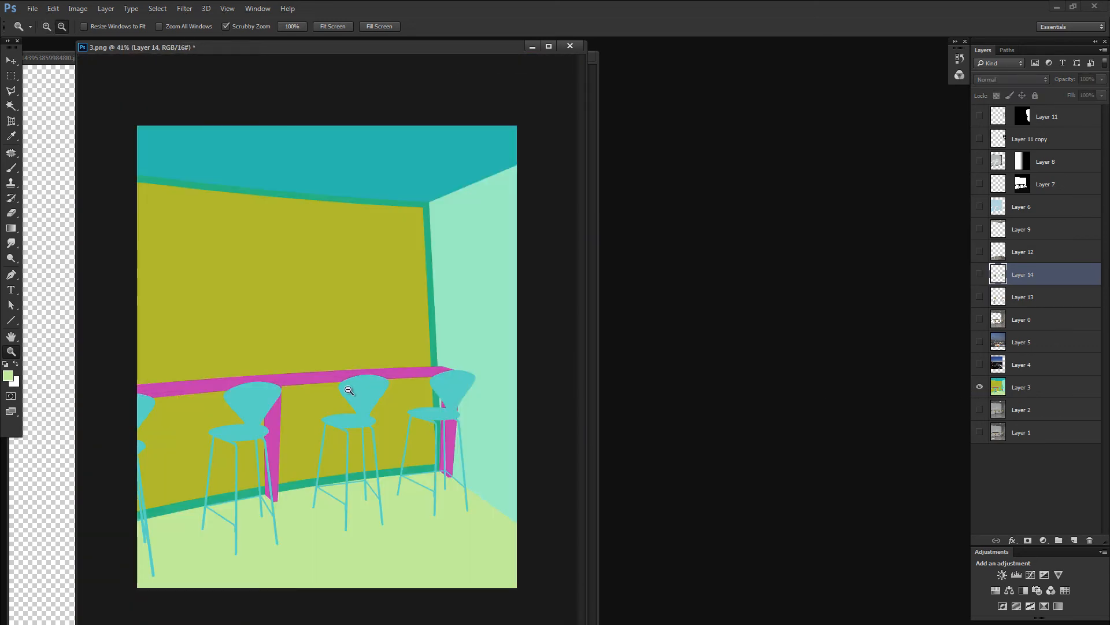
key(alt+s)
key(c)
click(307, 375)
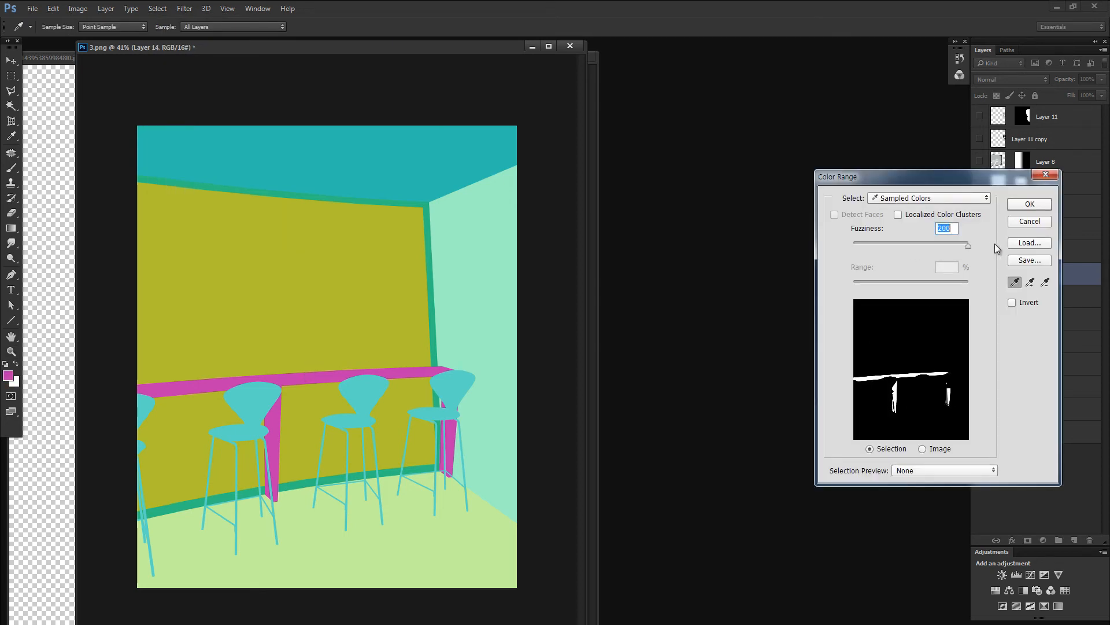
click(1029, 203)
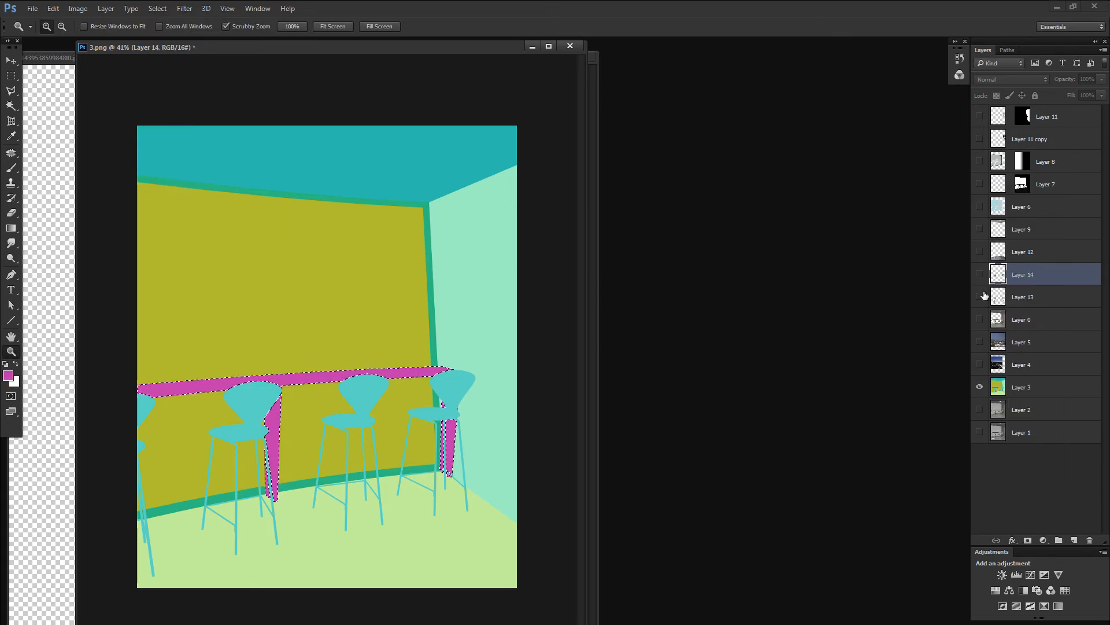
Show Layer 0 and copy the selected counter and legs from it onto a new layer
click(979, 320)
click(991, 319)
key(ctrl+j)
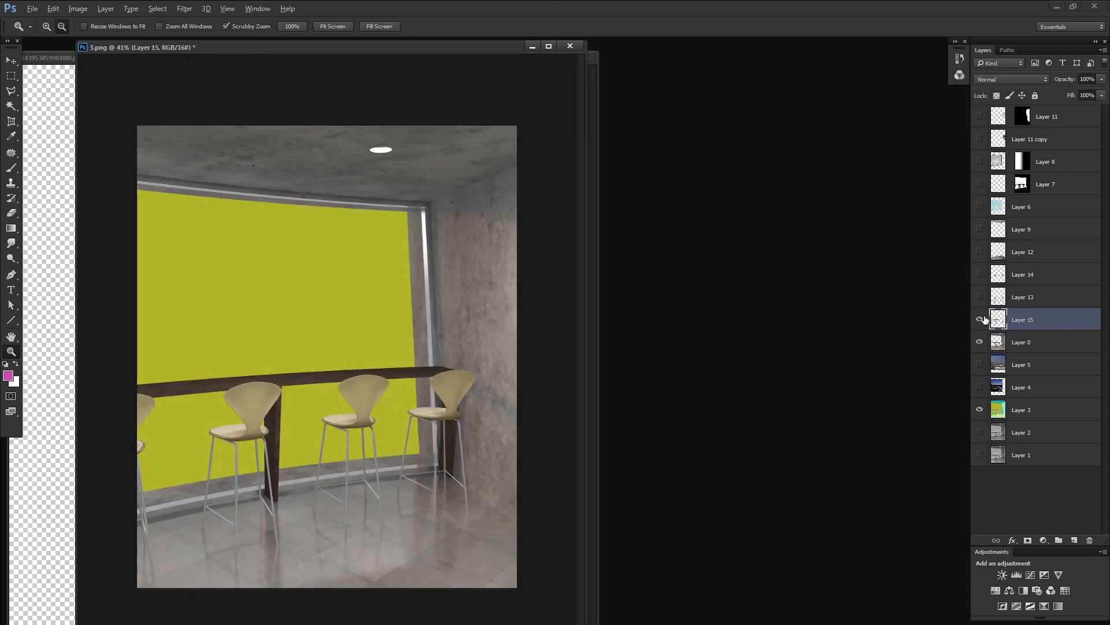
Isolate Layer 15 to check the copied counter and make all the layers visible again
alt+click(981, 319)
drag(303, 389, 335, 377)
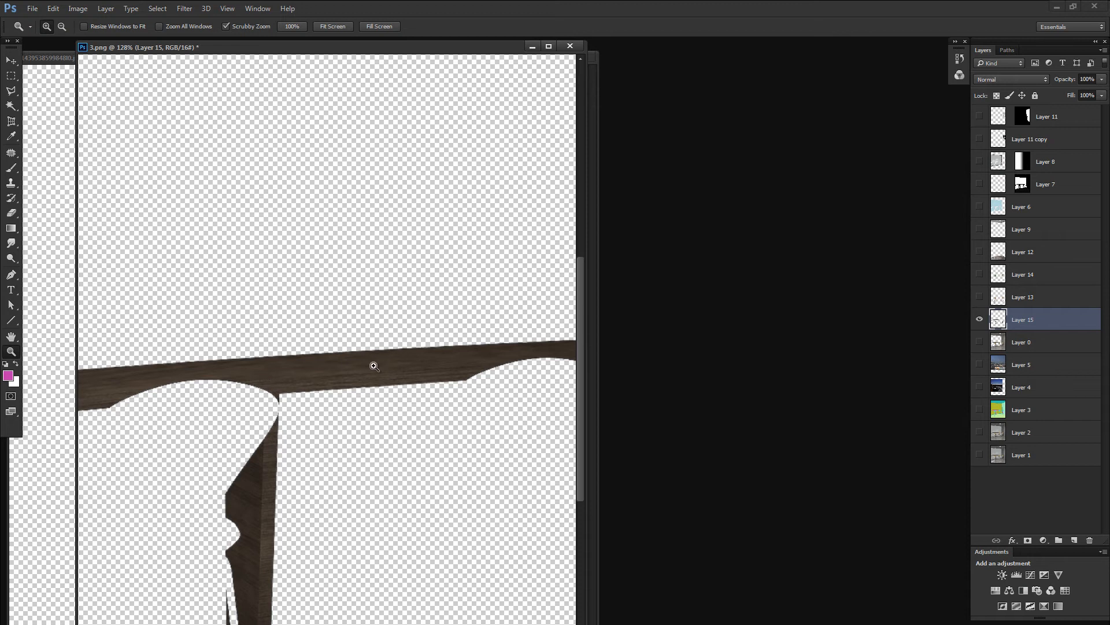
key(ctrl+minus)
key(ctrl+minus)
drag(355, 375, 652, 310)
alt+click(980, 319)
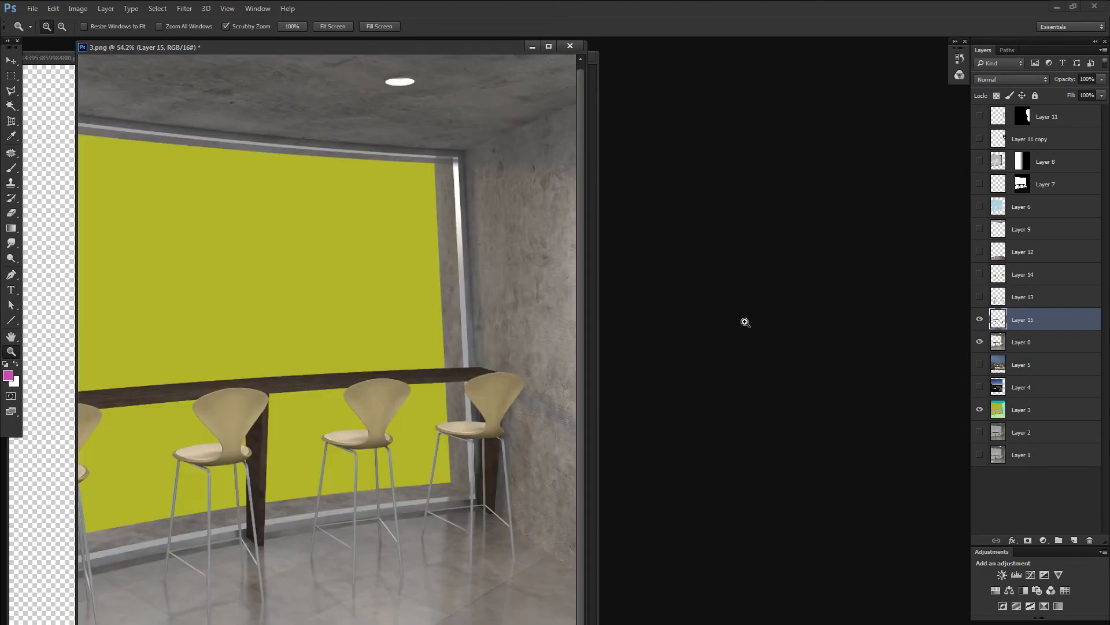
right_click(980, 320)
click(1018, 344)
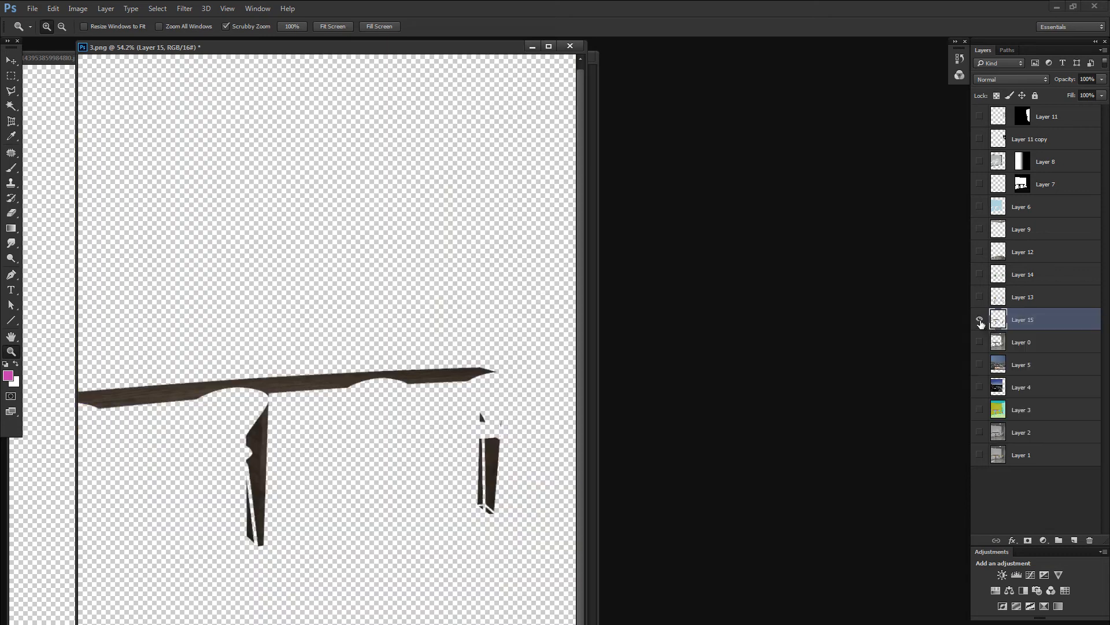
right_click(979, 319)
click(1000, 344)
Outline the upper surface of the counter with the Polygonal Lasso and copy it onto its own layer
drag(103, 381, 129, 377)
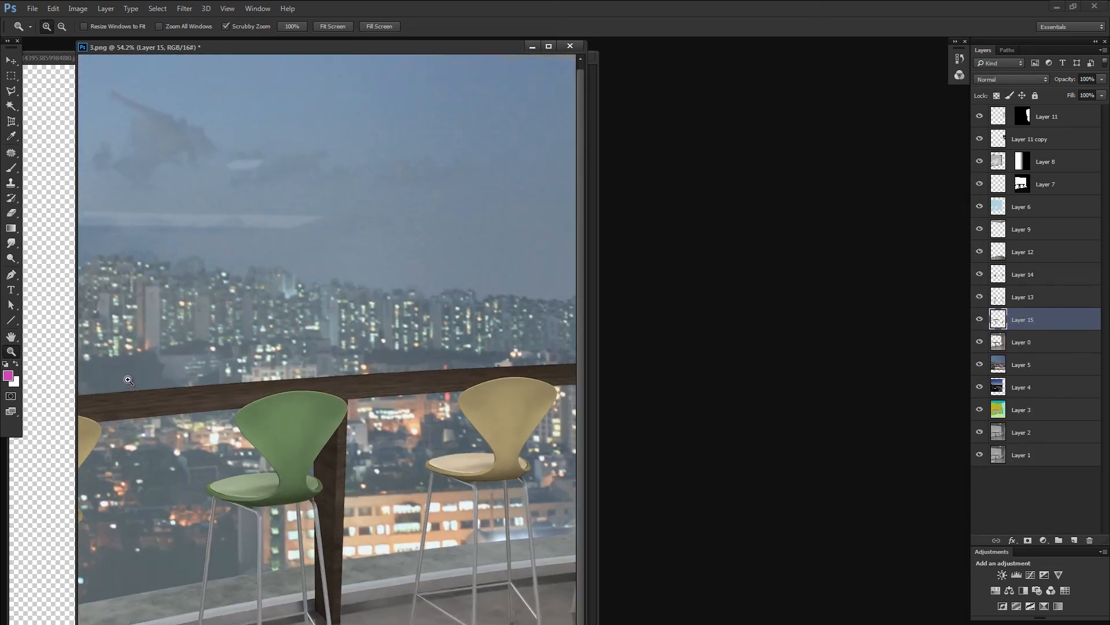
key(l)
click(169, 314)
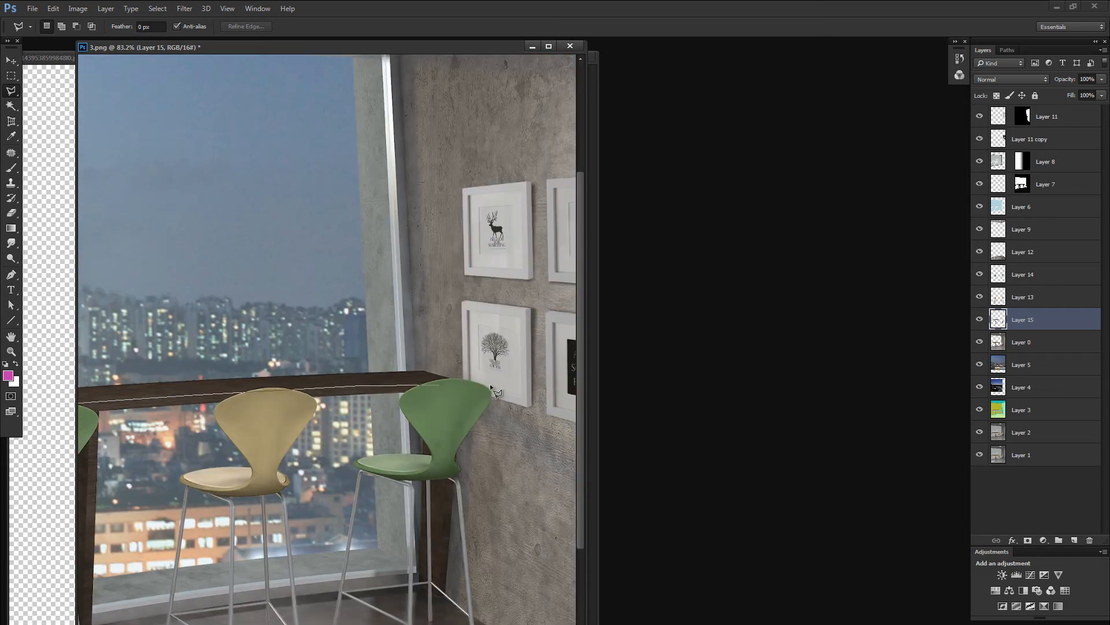
click(496, 380)
double_click(497, 335)
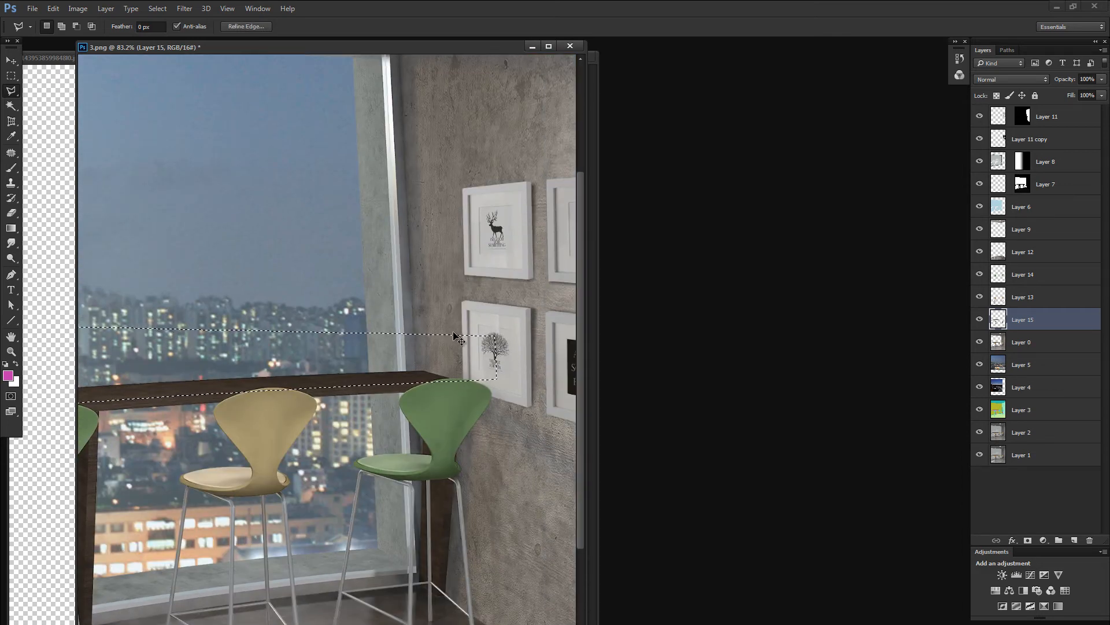
key(ctrl+j)
Brighten the counter's upper surface with Brightness/Contrast, setting Brightness to 53
key(ctrl+minus)
key(ctrl+minus)
key(alt+i)
key(a)
key(c)
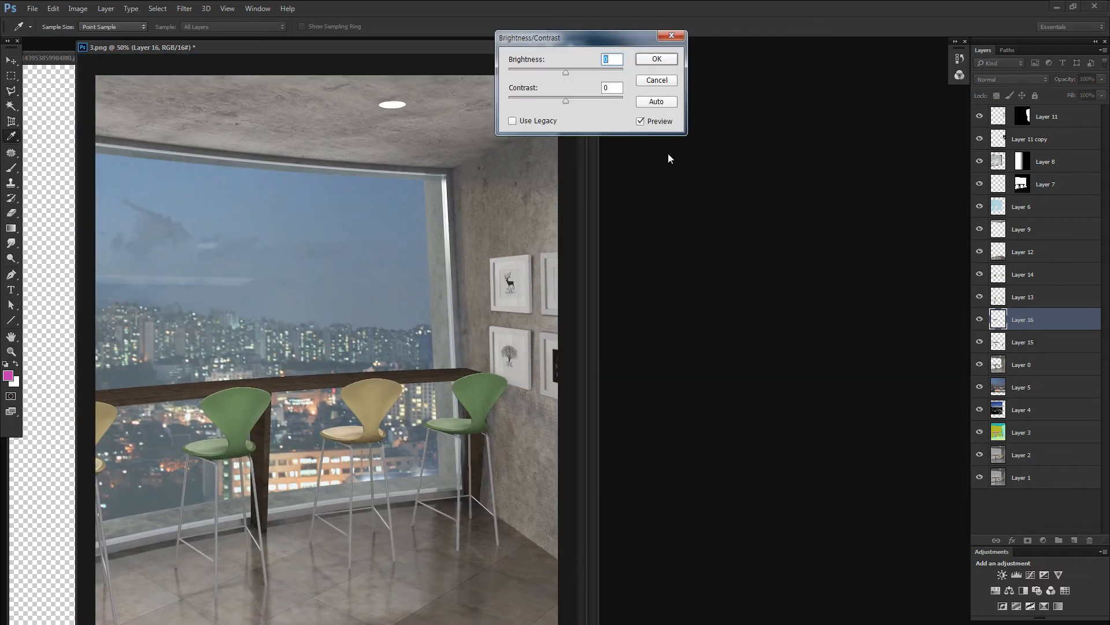
click(579, 71)
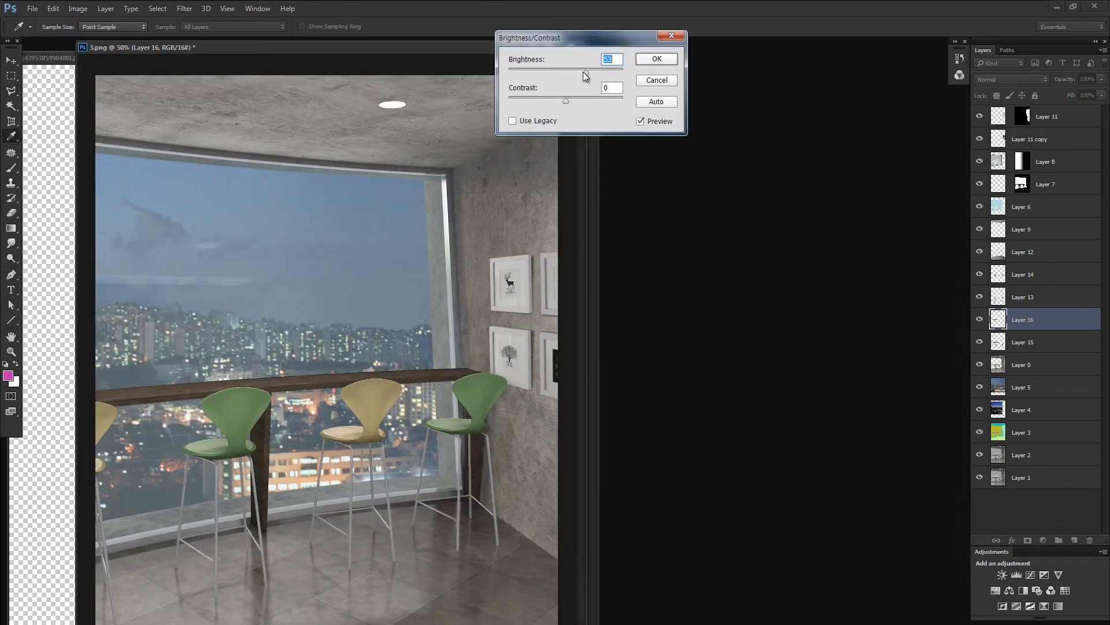
click(656, 62)
Paint a soft Quick Mask with the Brush over the counter top, leaving out its end near the wall
key(q)
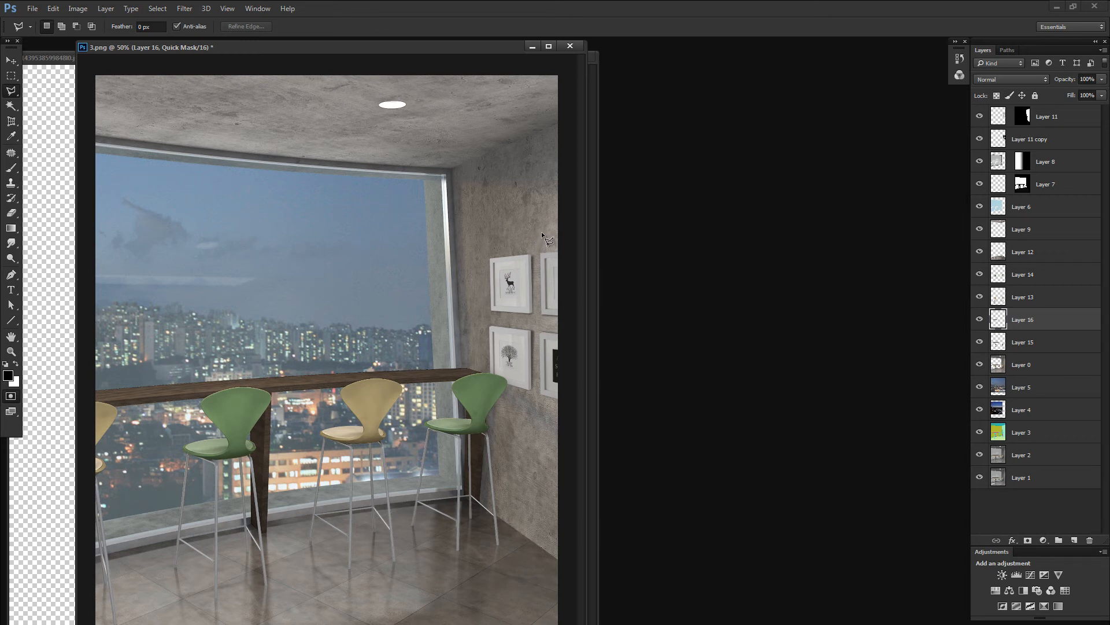
key(q)
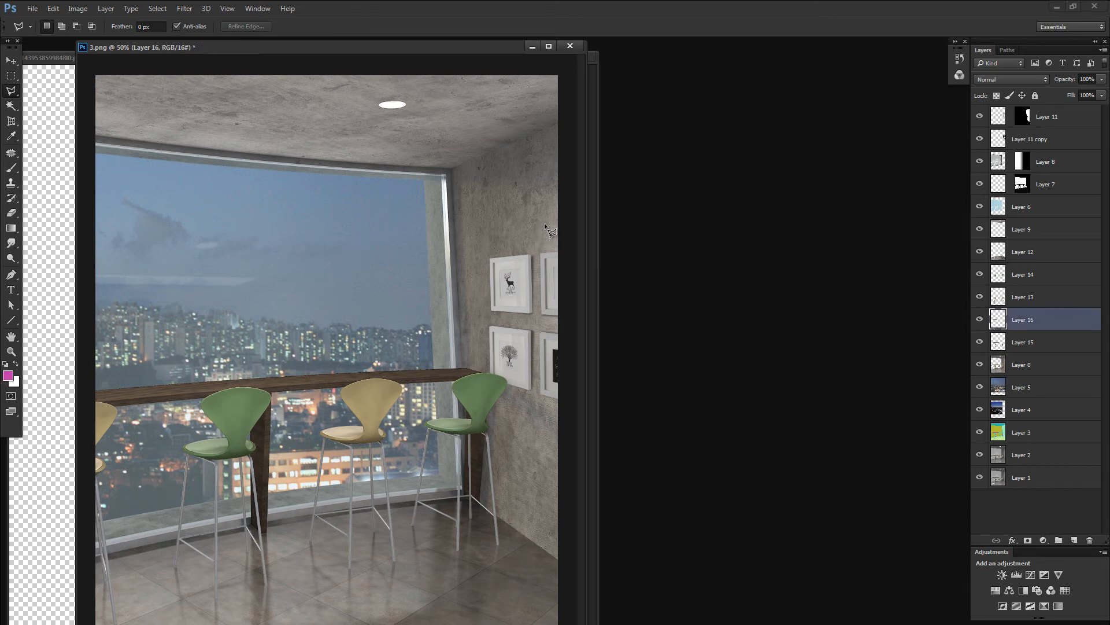
key(b)
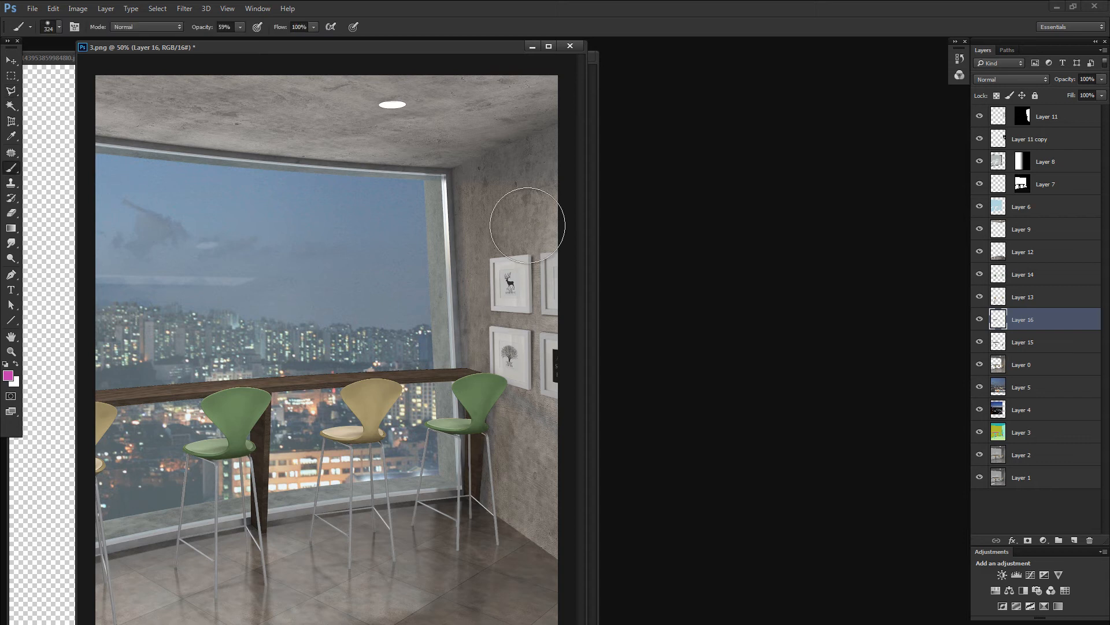
key(q)
drag(307, 382, 116, 374)
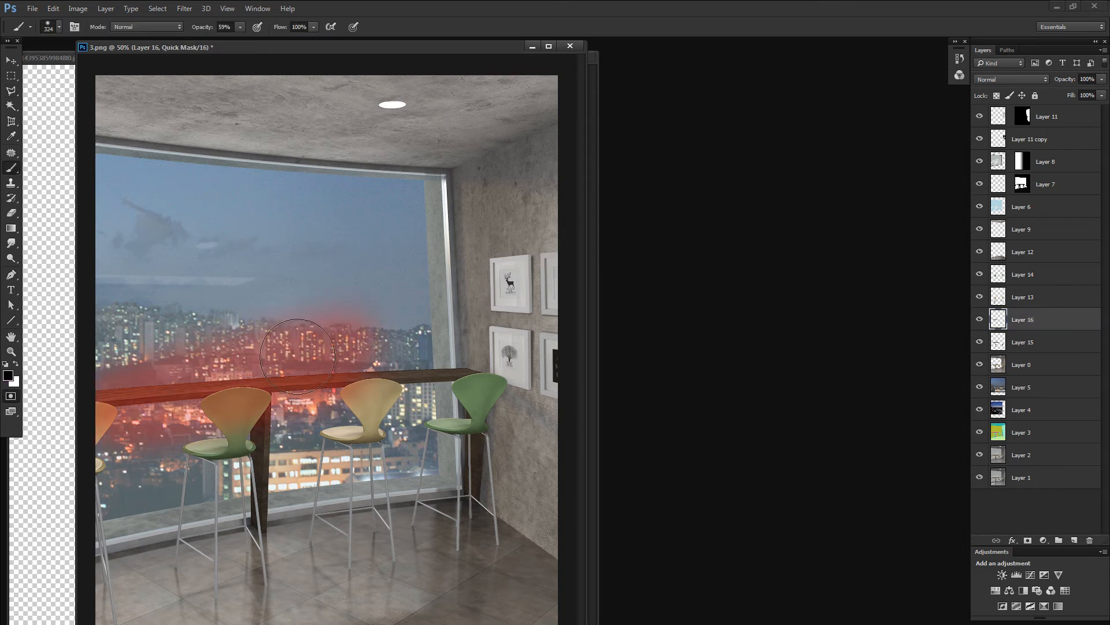
key(ctrl+z)
mouse_move(205, 320)
mouse_down()
mouse_move(85, 387)
mouse_move(422, 331)
mouse_up()
mouse_move(197, 395)
mouse_down()
mouse_move(399, 341)
mouse_move(272, 339)
mouse_move(292, 339)
mouse_up()
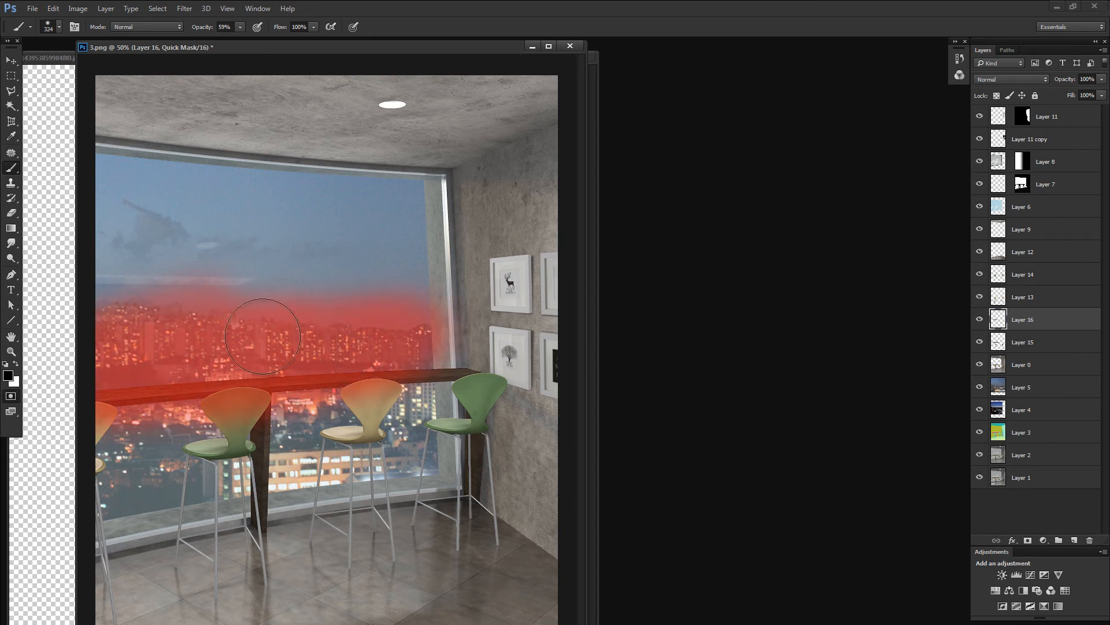
key(l)
click(438, 361)
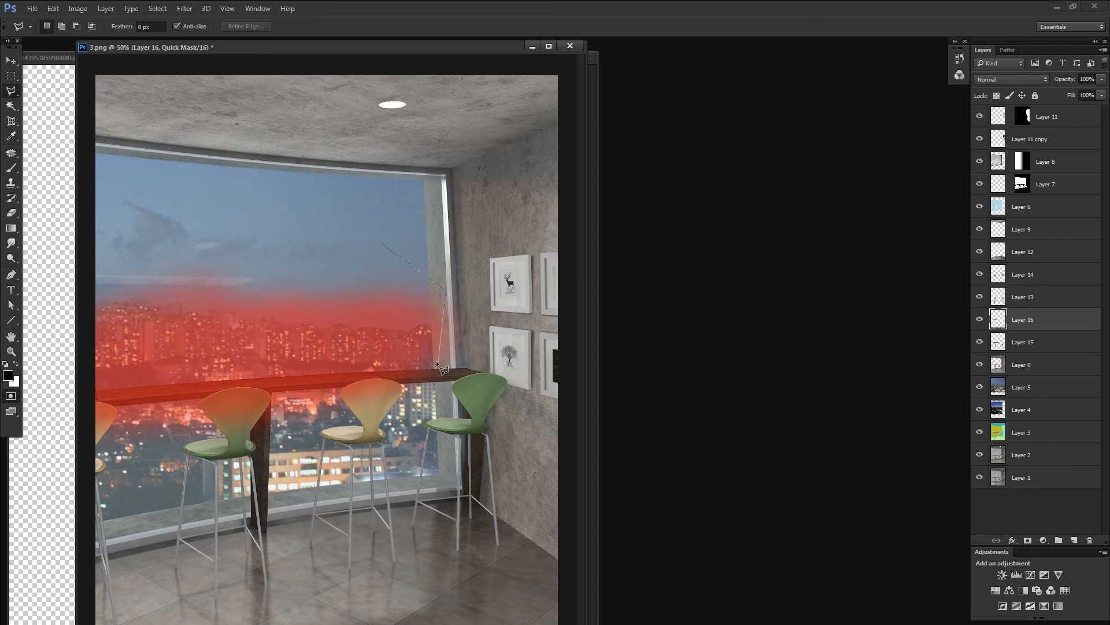
click(343, 422)
click(135, 477)
click(89, 463)
double_click(77, 245)
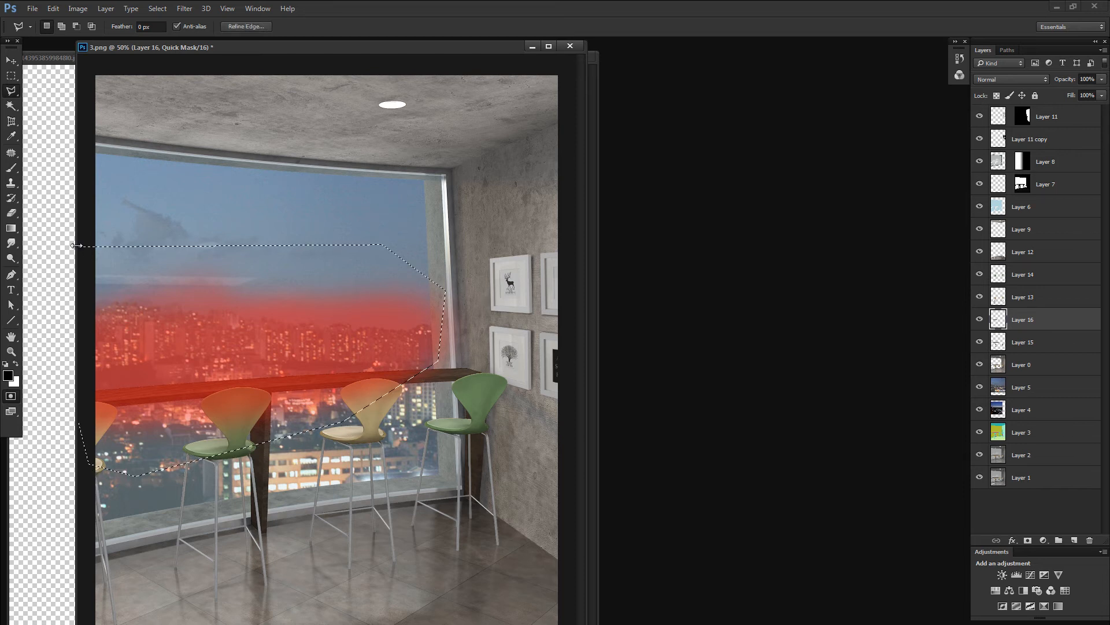
key(ctrl+d)
Convert the Quick Mask to a selection and brighten that part of the counter top with Brightness 23
key(q)
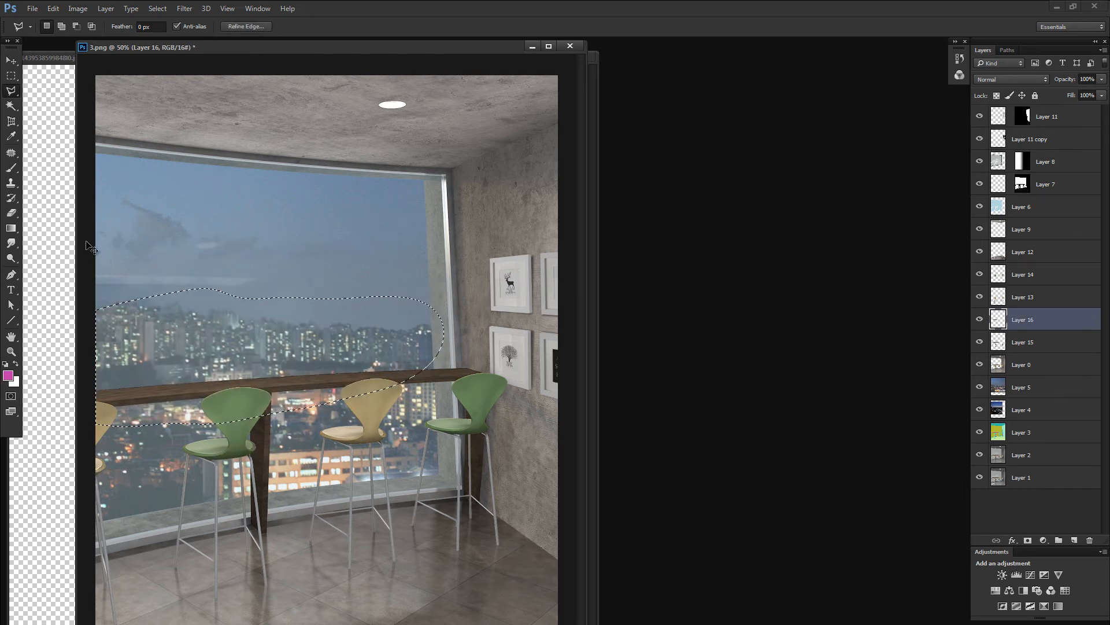
key(ctrl+h)
key(alt+i)
key(a)
key(c)
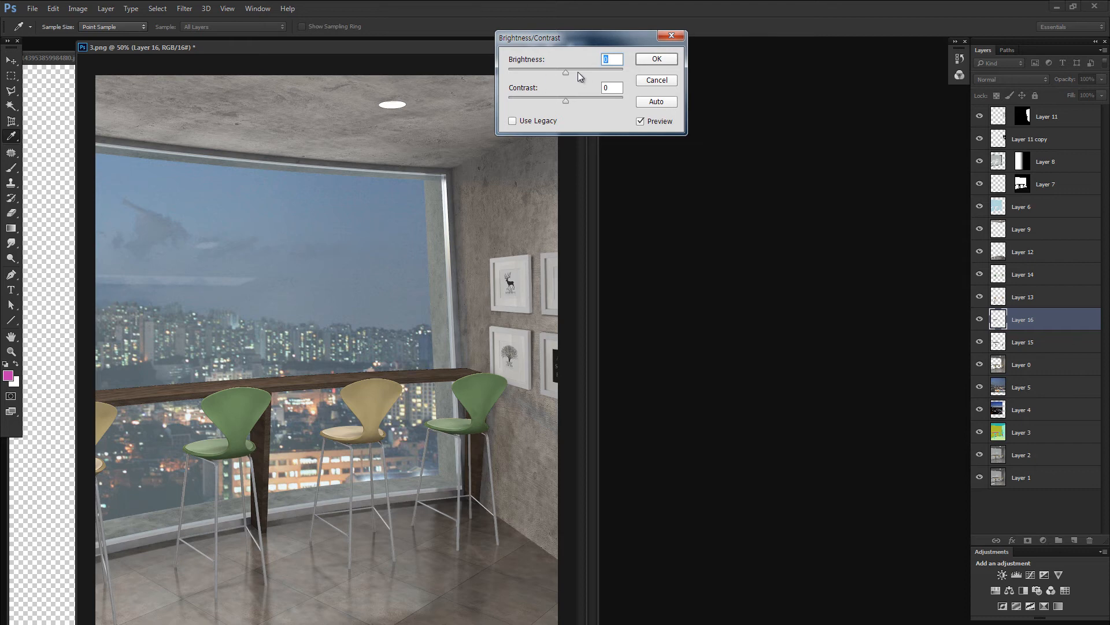
click(578, 70)
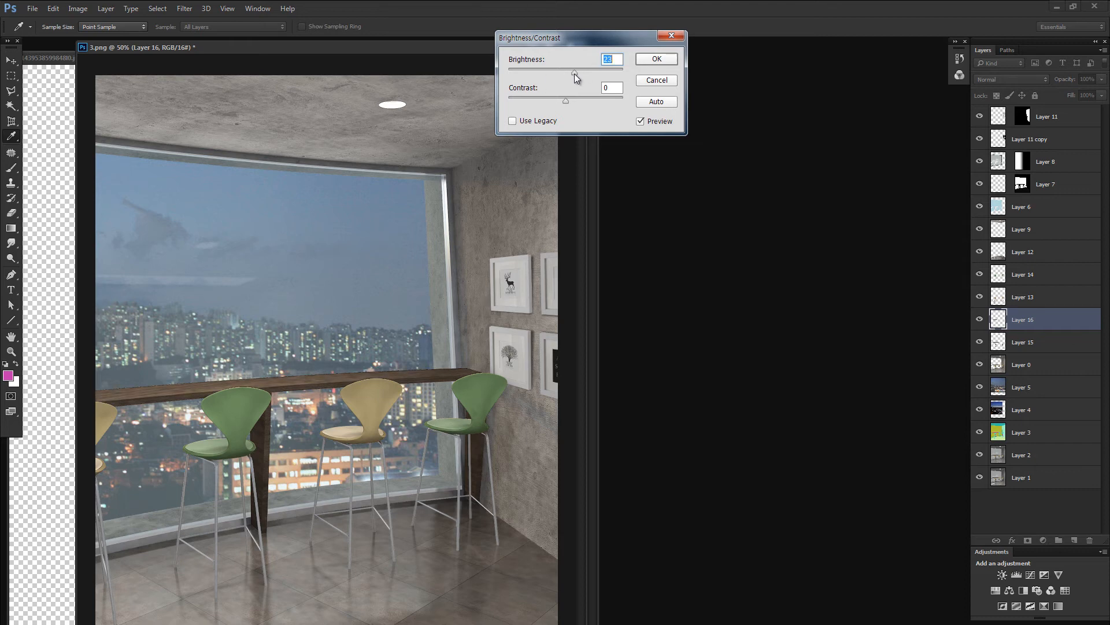
click(662, 64)
Examine the edges of the brightened counter top against the window view up close and in the whole image
key(z)
drag(273, 378, 315, 380)
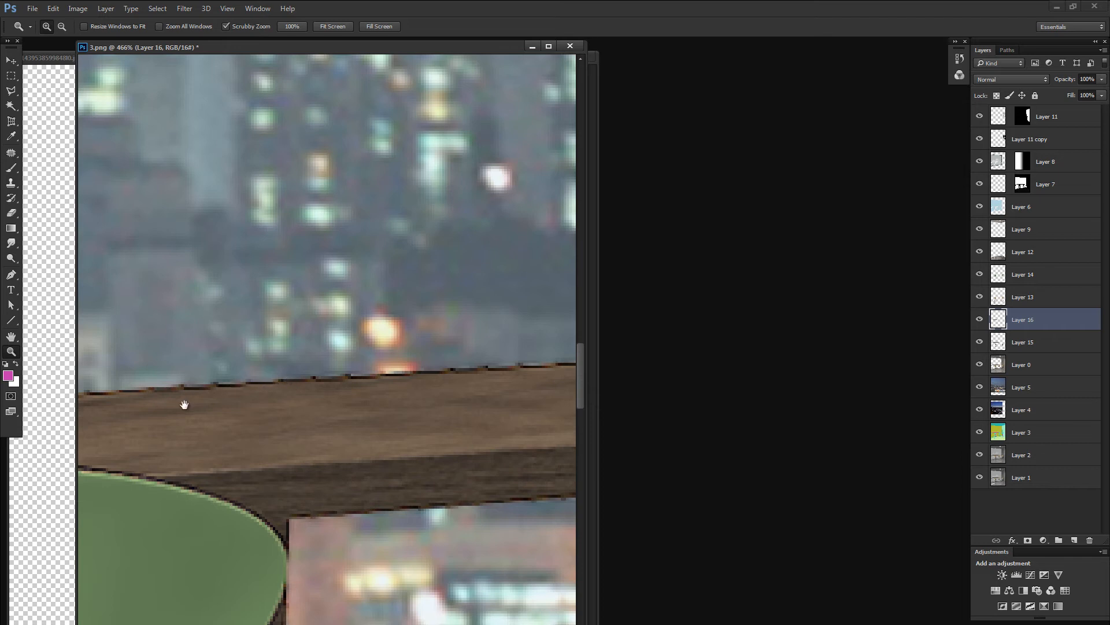
drag(183, 401, 371, 397)
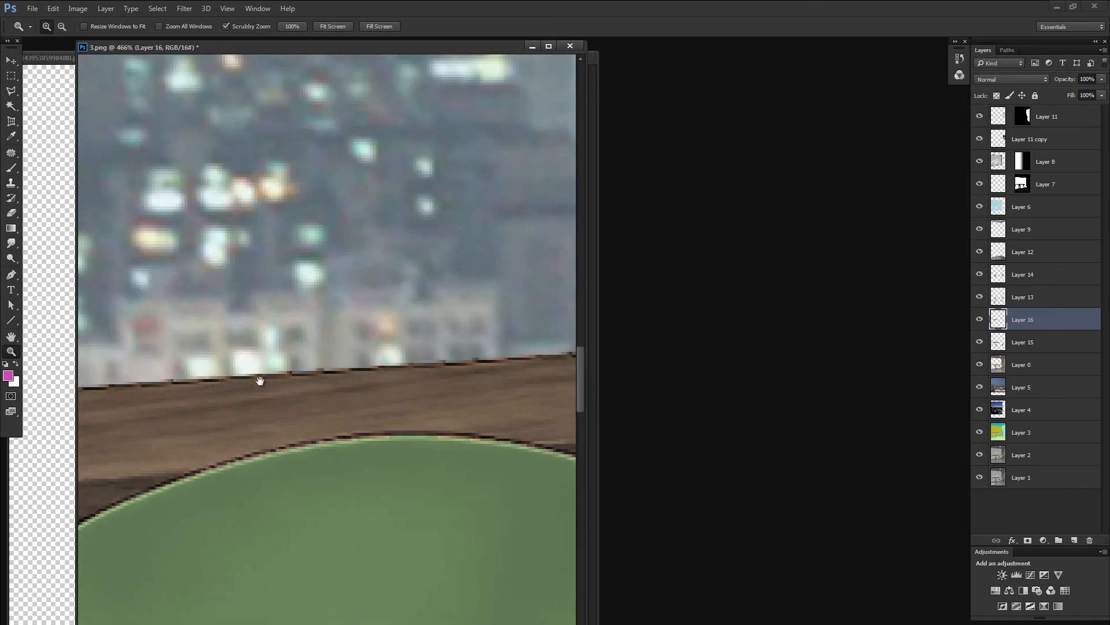
drag(515, 359, 265, 370)
drag(399, 366, 299, 363)
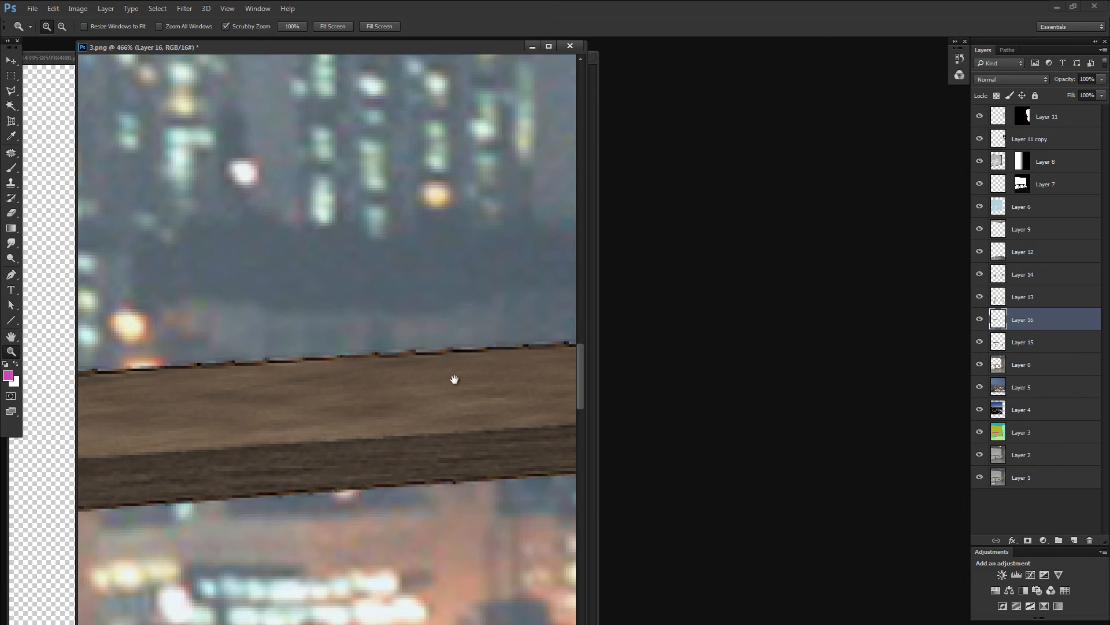
drag(448, 373, 353, 412)
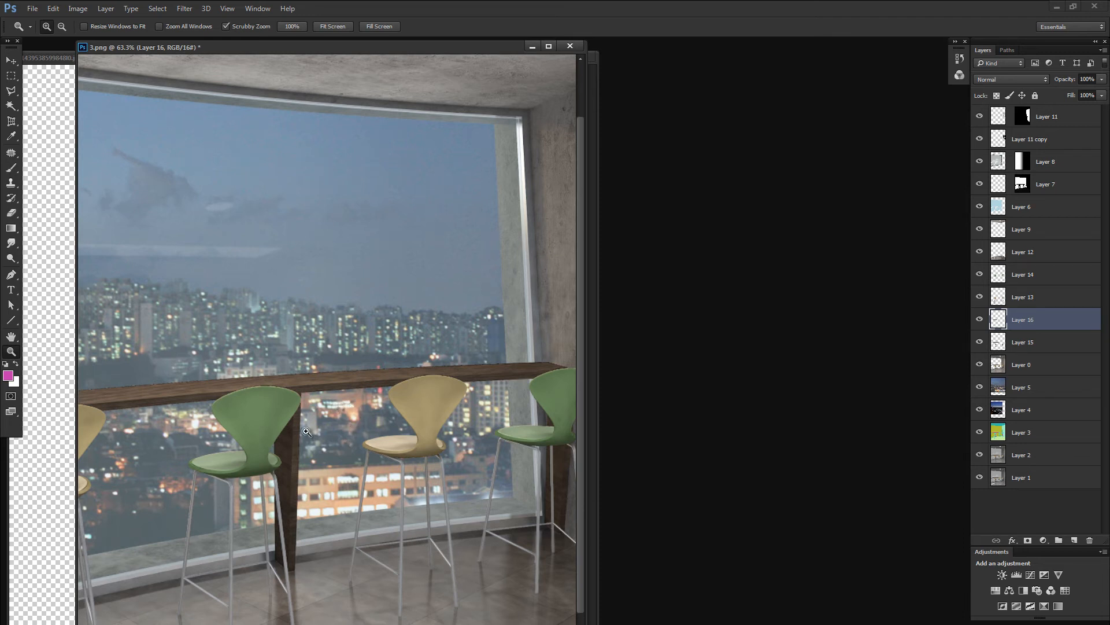
key(ctrl+minus)
key(ctrl+minus)
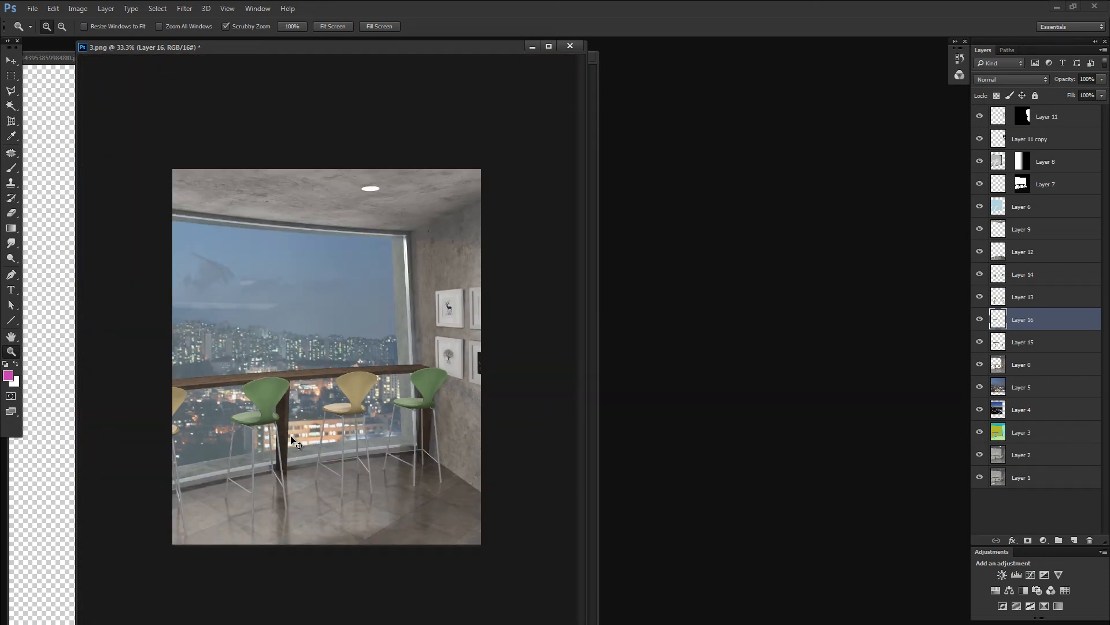
View the counter top alone on Layer 16 and show all the other layers again
key(v)
alt+click(980, 321)
alt+click(980, 341)
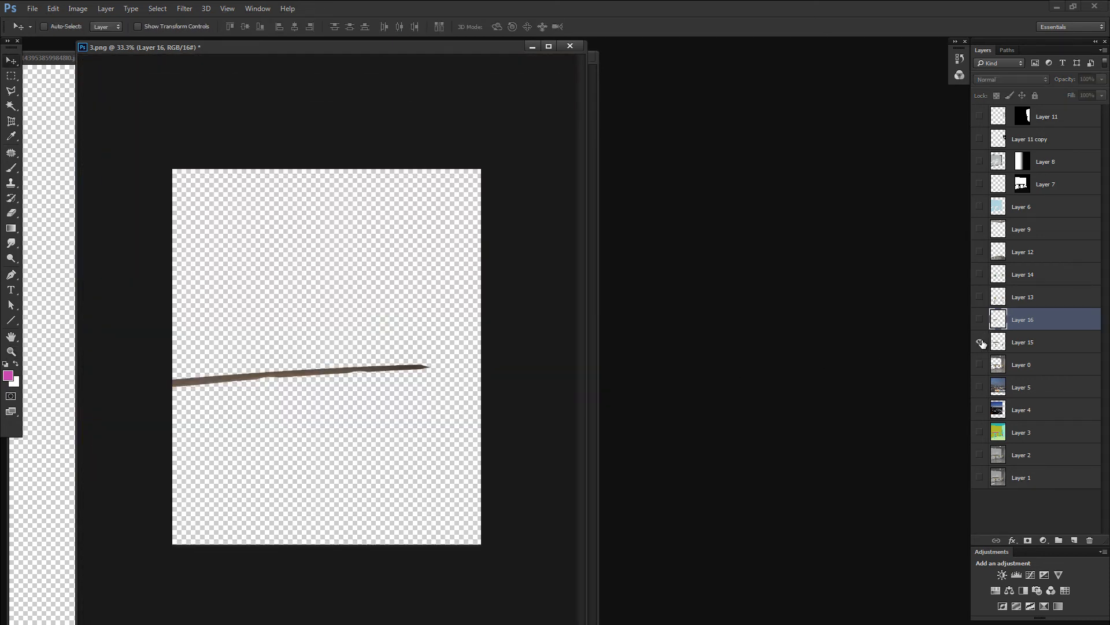
alt+click(981, 324)
right_click(979, 324)
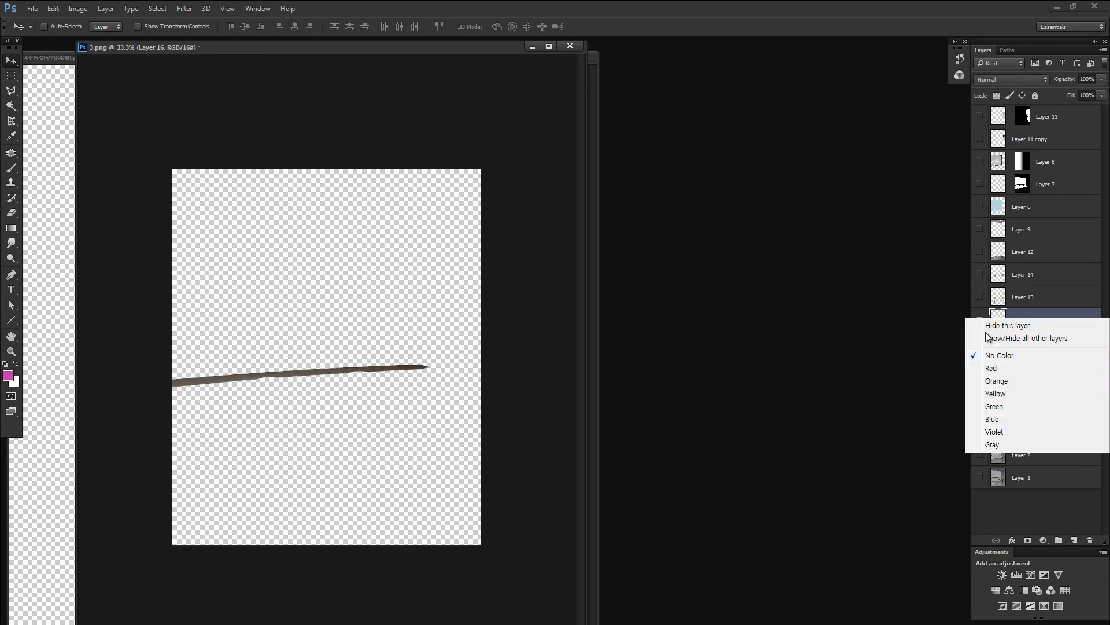
click(991, 340)
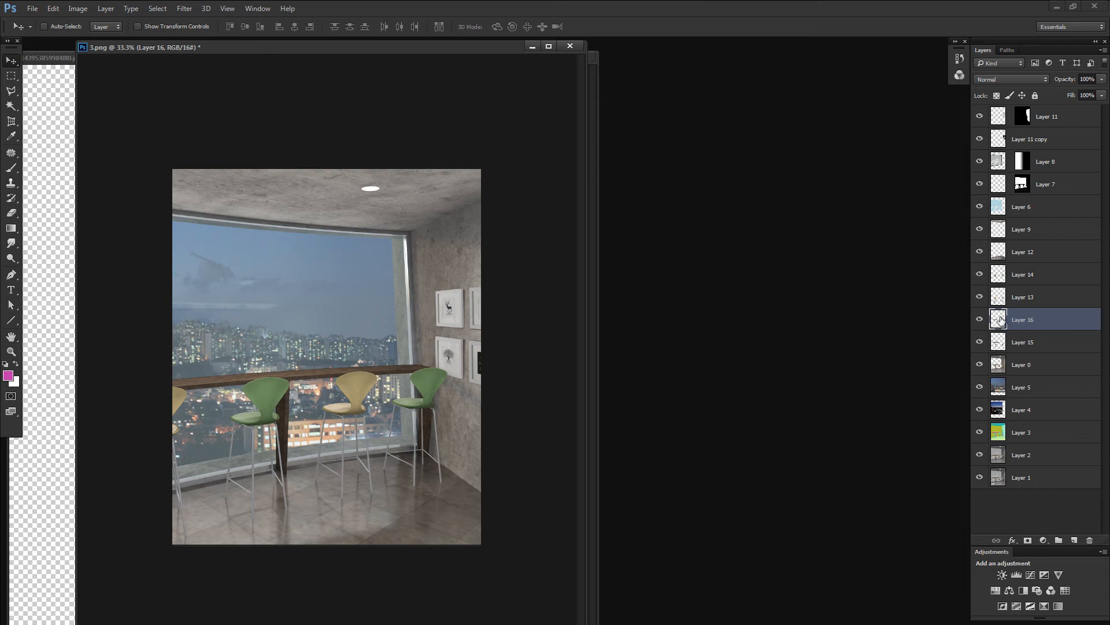
Load the counter's outline from Layer 16 as a selection and create a new layer above it in Color blend mode
shift+click(1003, 342)
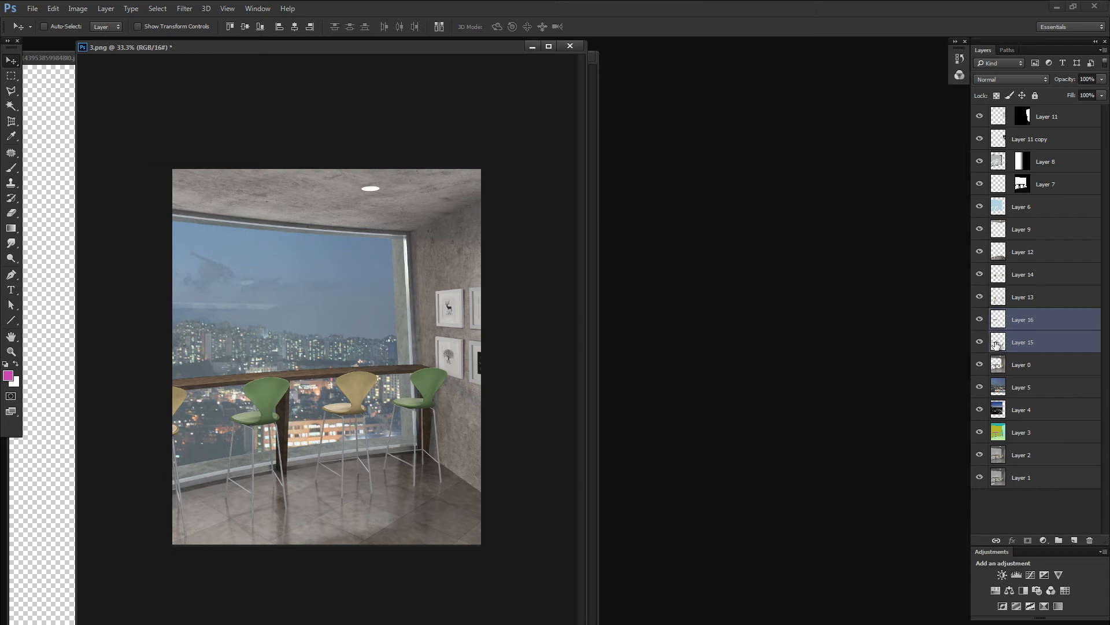
ctrl+click(998, 319)
click(999, 320)
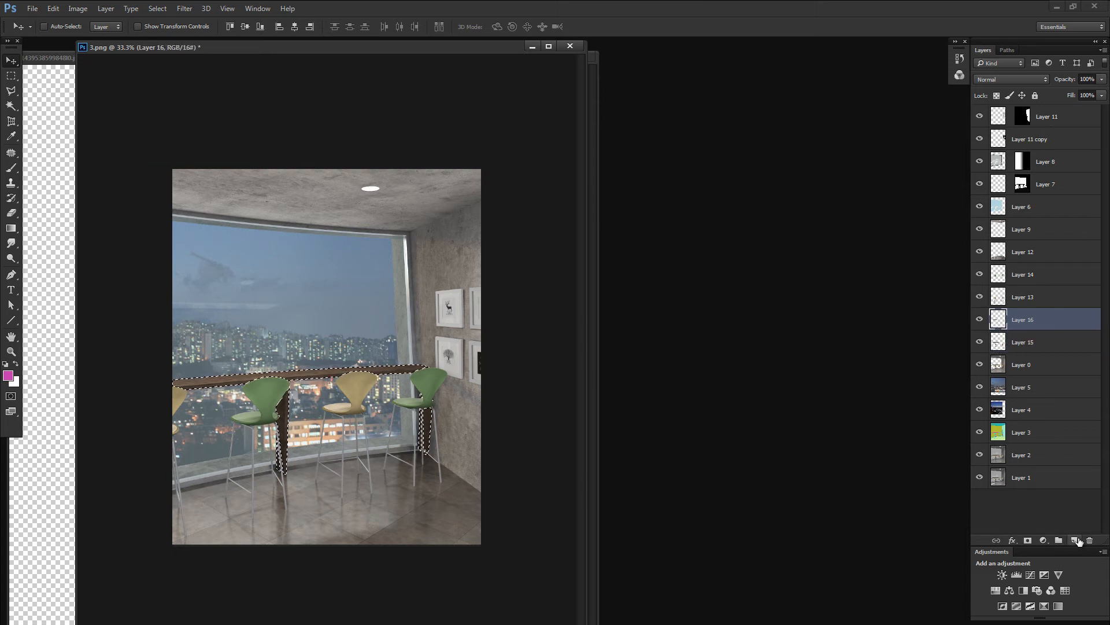
click(1073, 541)
click(994, 78)
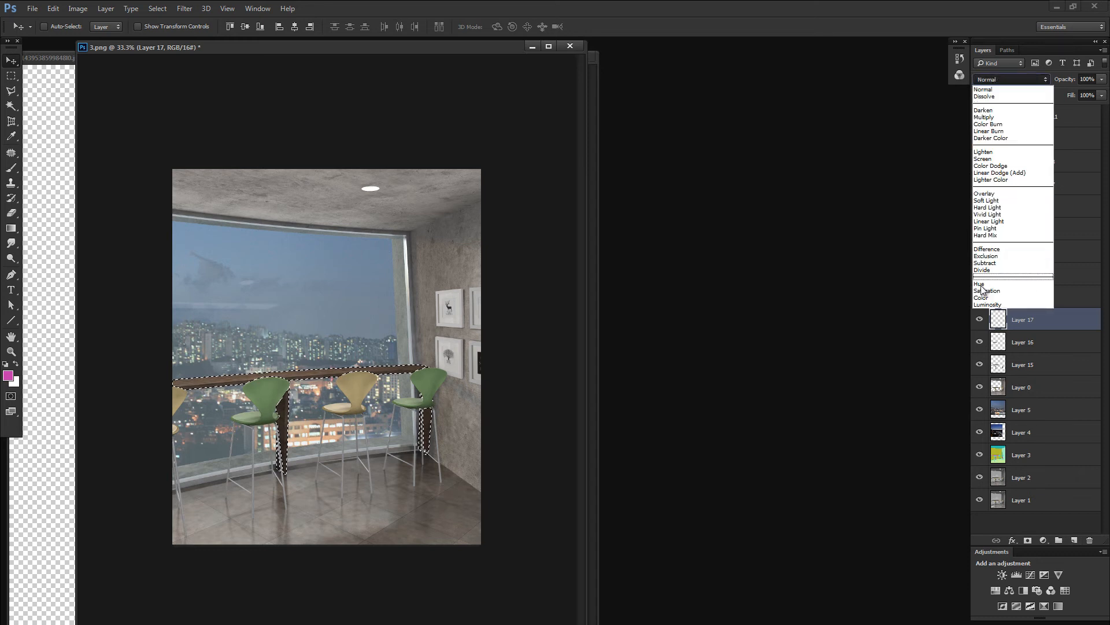
click(988, 301)
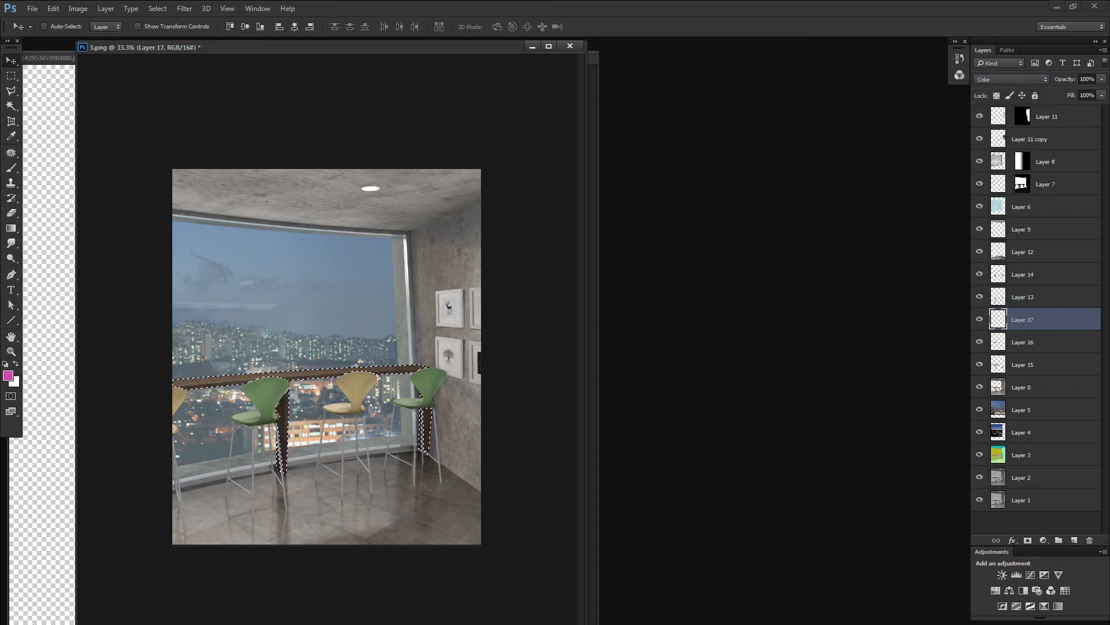
Fill the selected counter on the new layer with a dark reddish brown and clear the selection
click(8, 375)
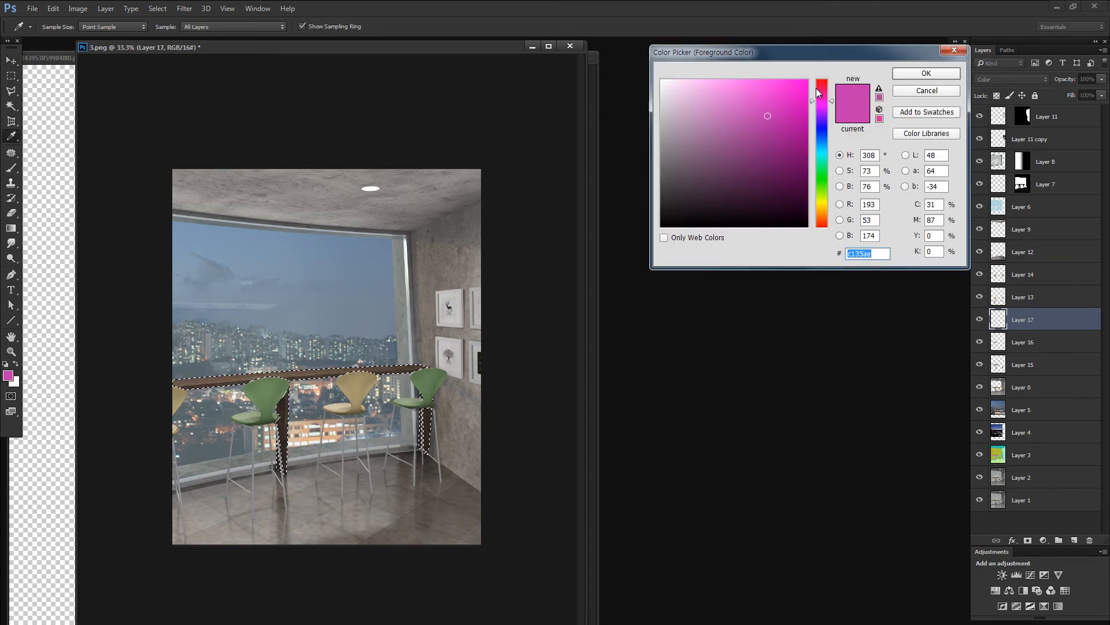
text(e76868)
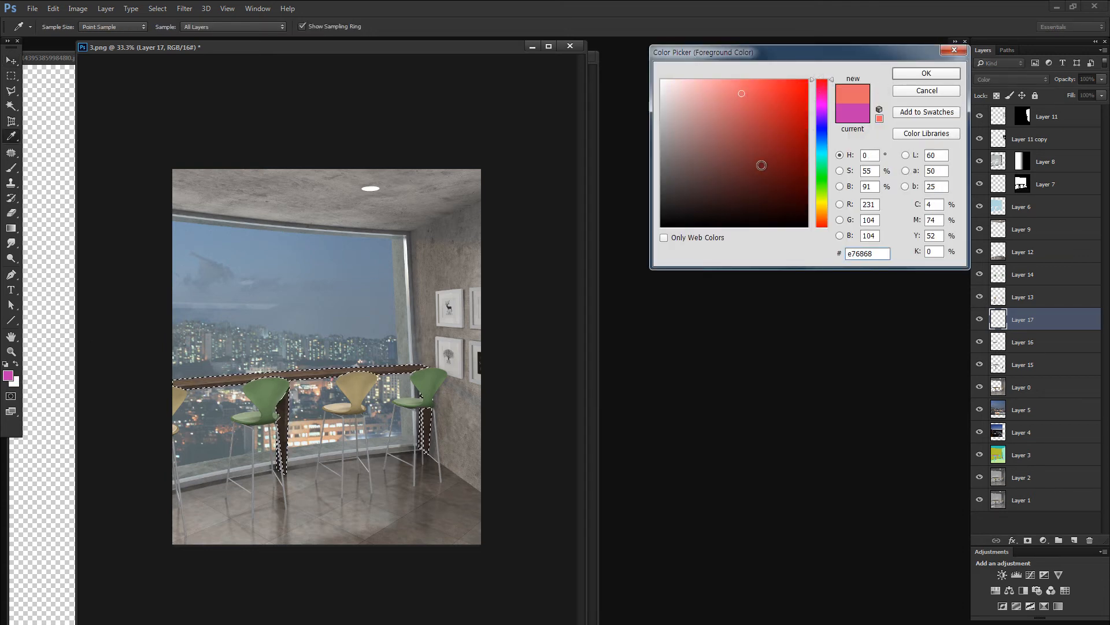
click(727, 172)
click(916, 74)
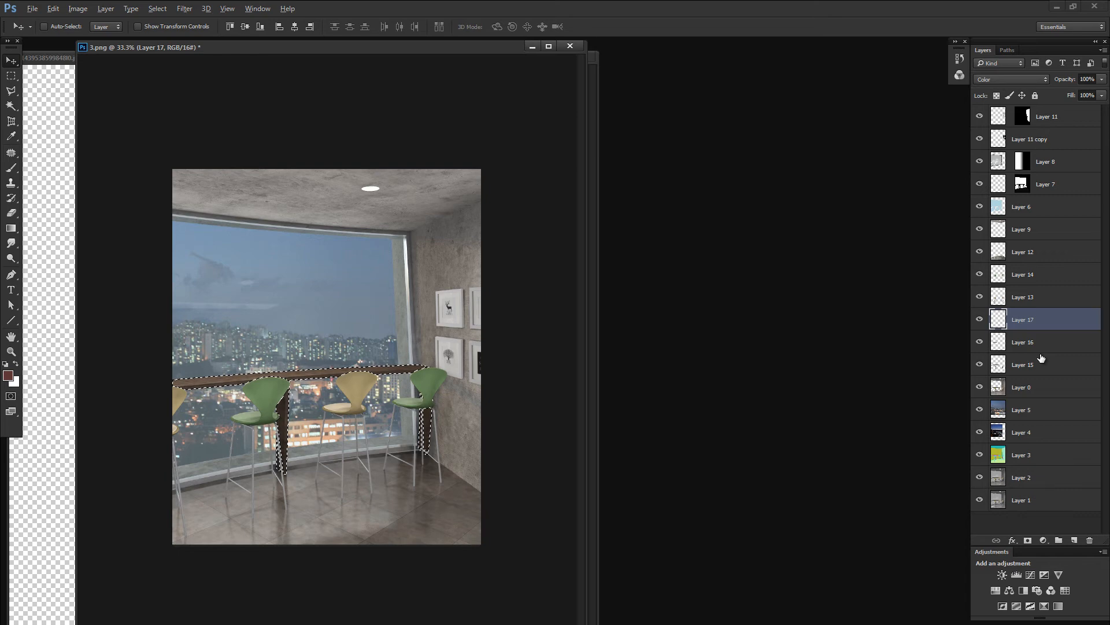
key(alt+BackSpace)
key(ctrl+d)
Lower the Fill of the counter's color tint layer to 21%
key(z)
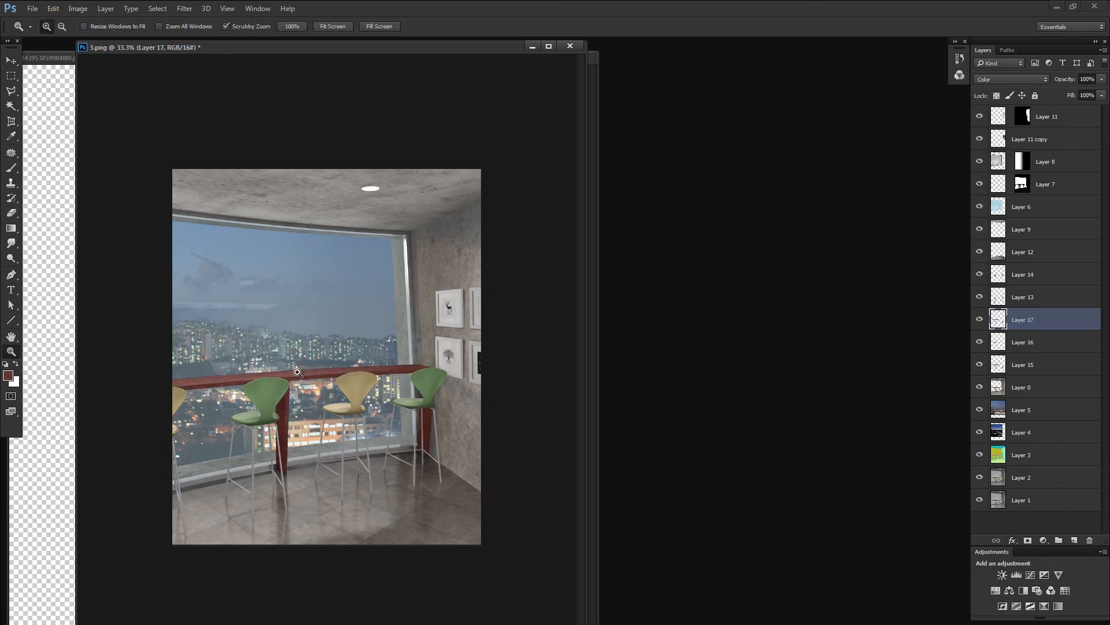
drag(296, 372, 354, 372)
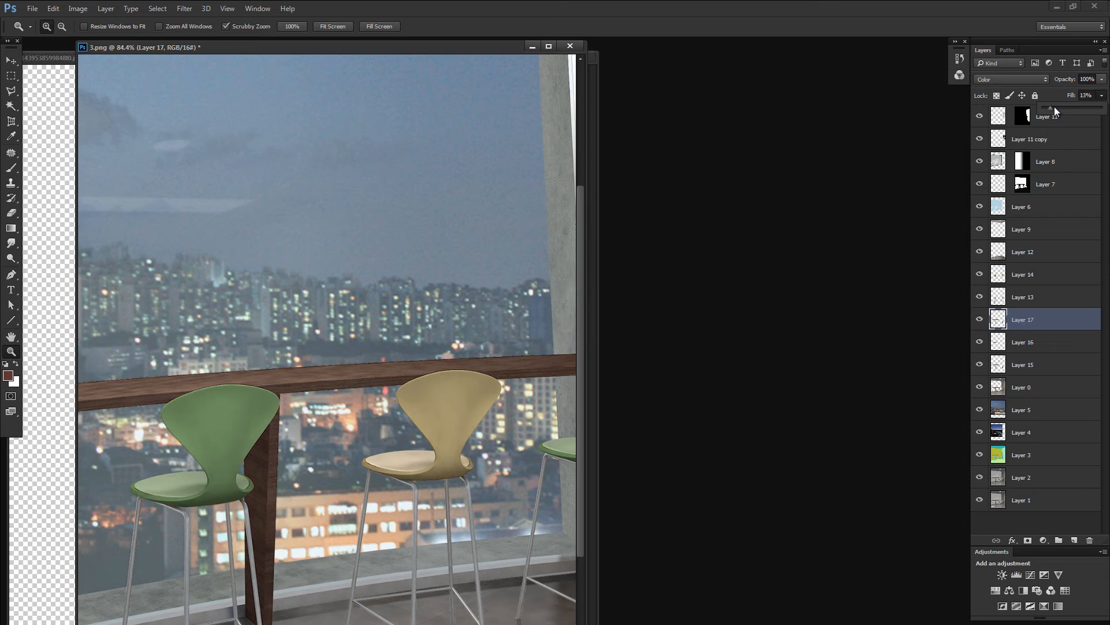
click(1054, 107)
Compare the counter with and without the Layer 17 tint, both up close and in the whole image
click(979, 319)
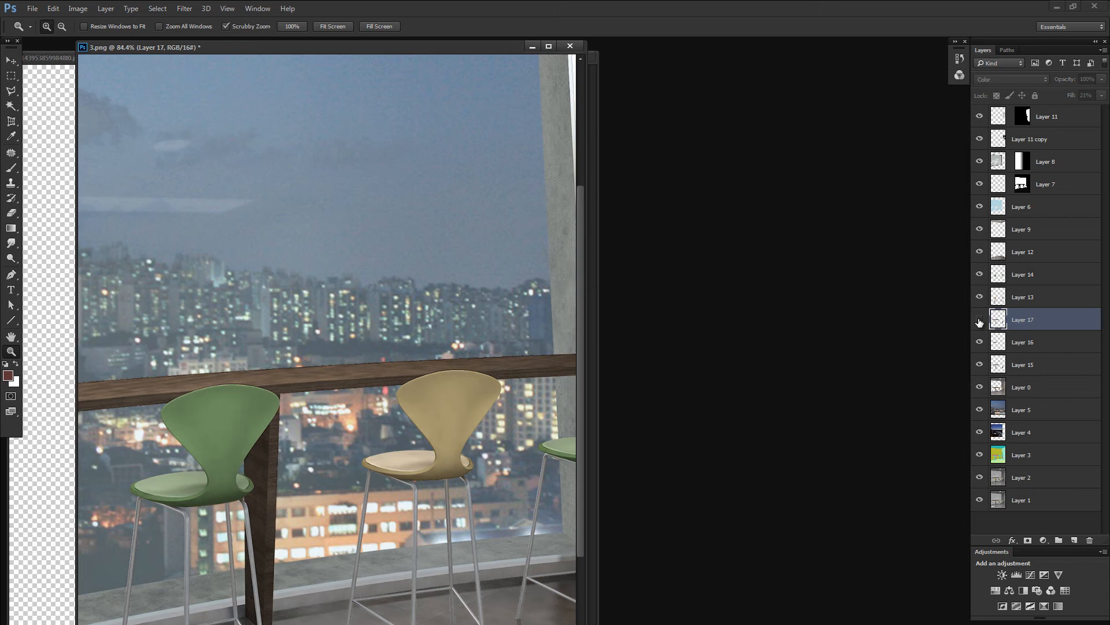
key(ctrl+minus)
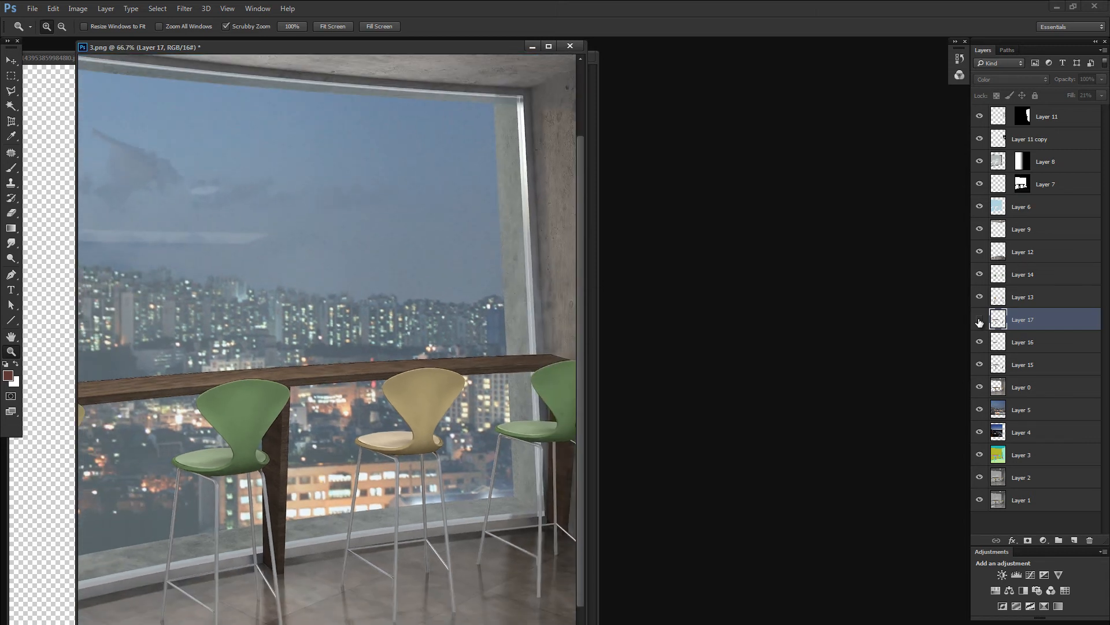
click(980, 320)
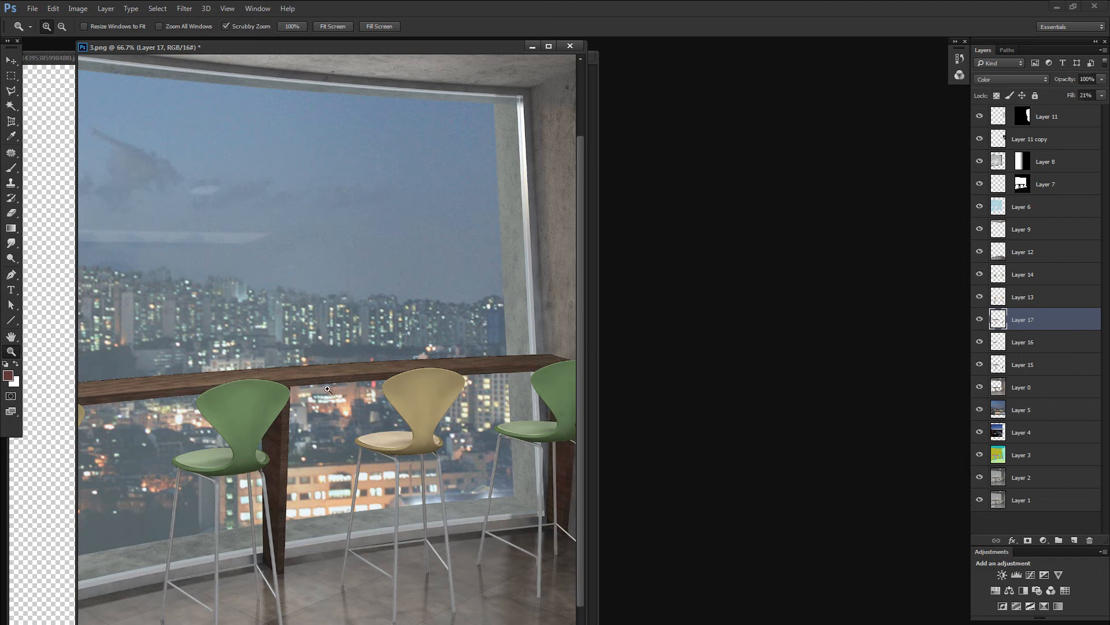
drag(487, 373, 391, 360)
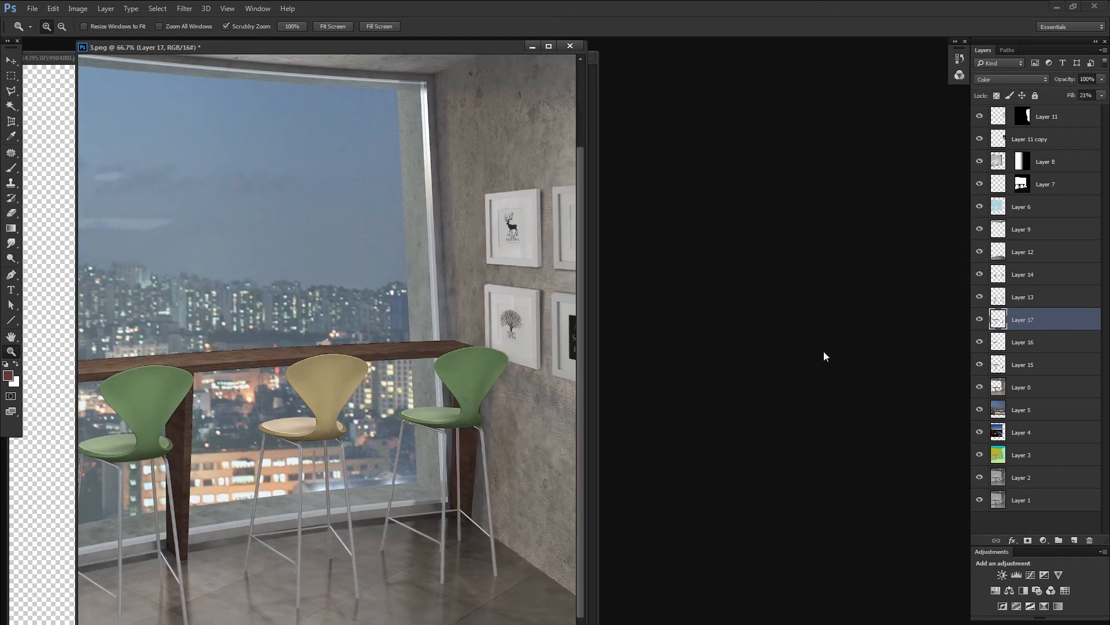
click(980, 320)
click(979, 319)
click(451, 347)
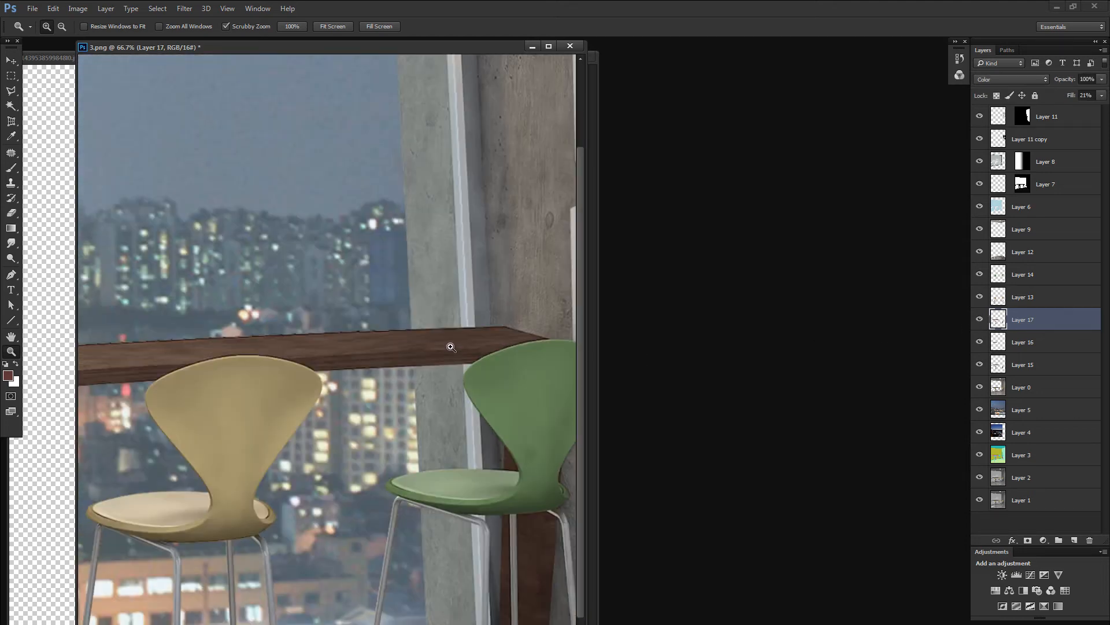
click(979, 320)
click(980, 320)
key(ctrl+0)
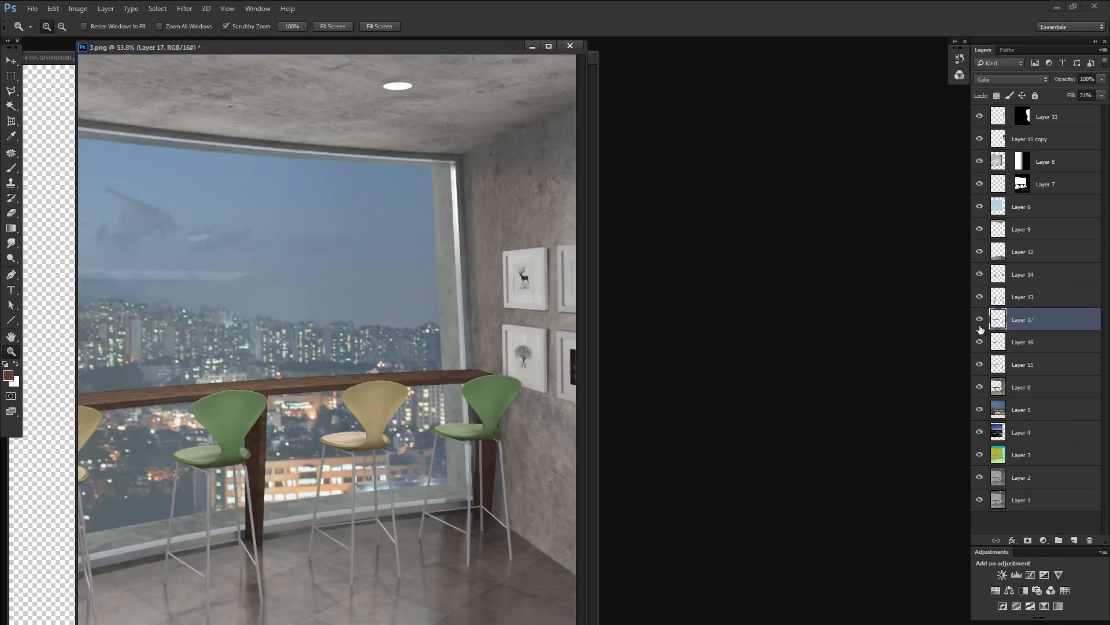
key(ctrl+minus)
Try several hues for the counter tint with Hue/Saturation and shift it toward a yellowish brown
key(ctrl+u)
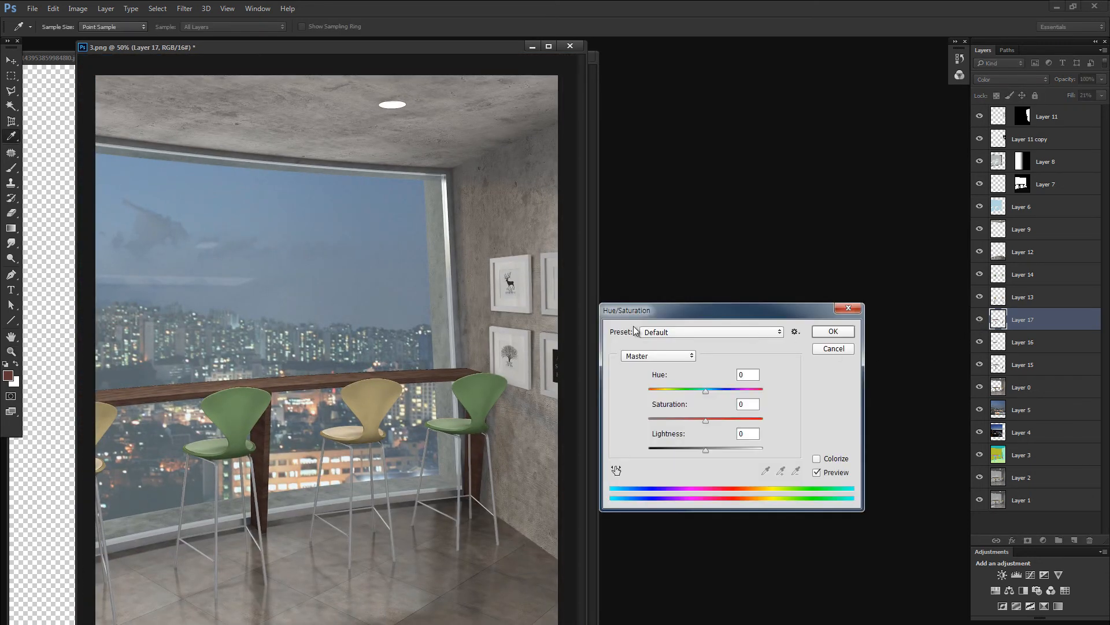
drag(699, 390, 784, 391)
drag(687, 391, 674, 388)
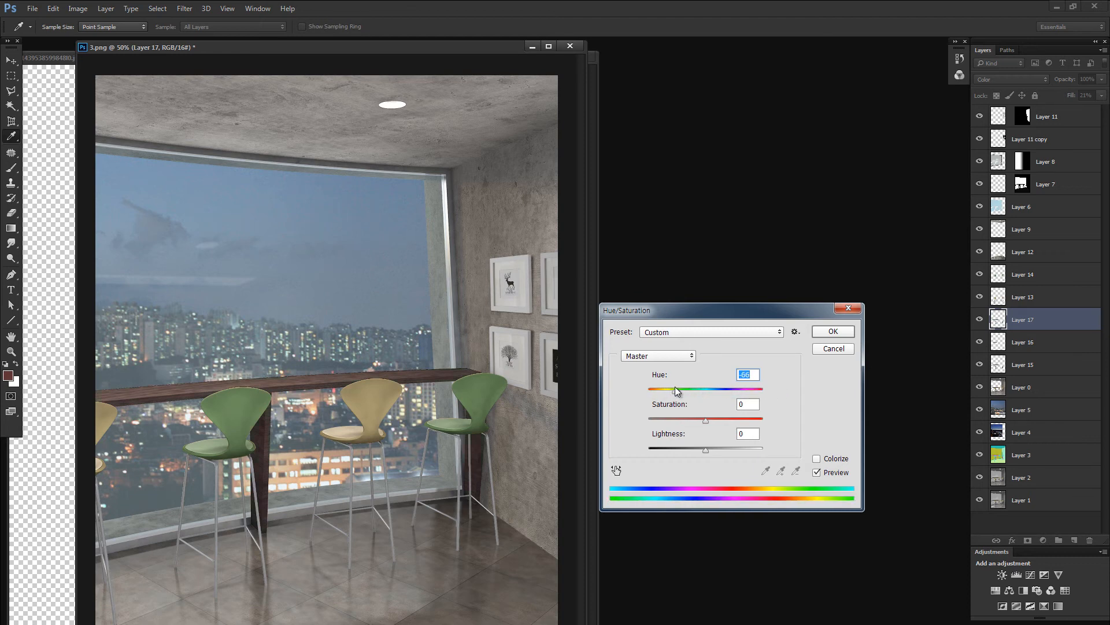
click(740, 390)
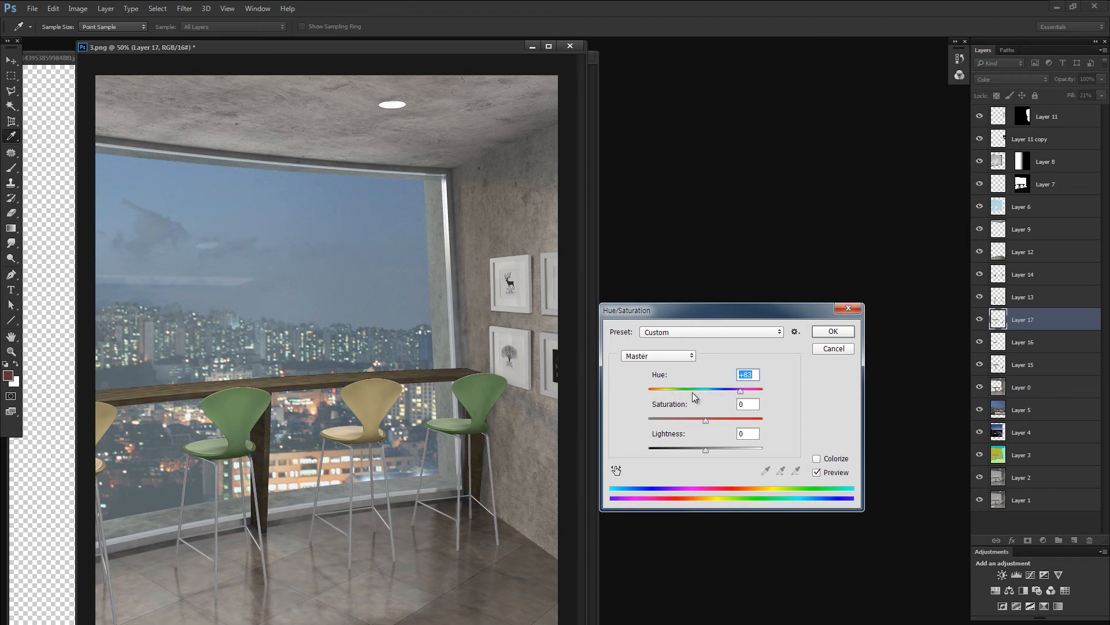
drag(742, 390, 804, 392)
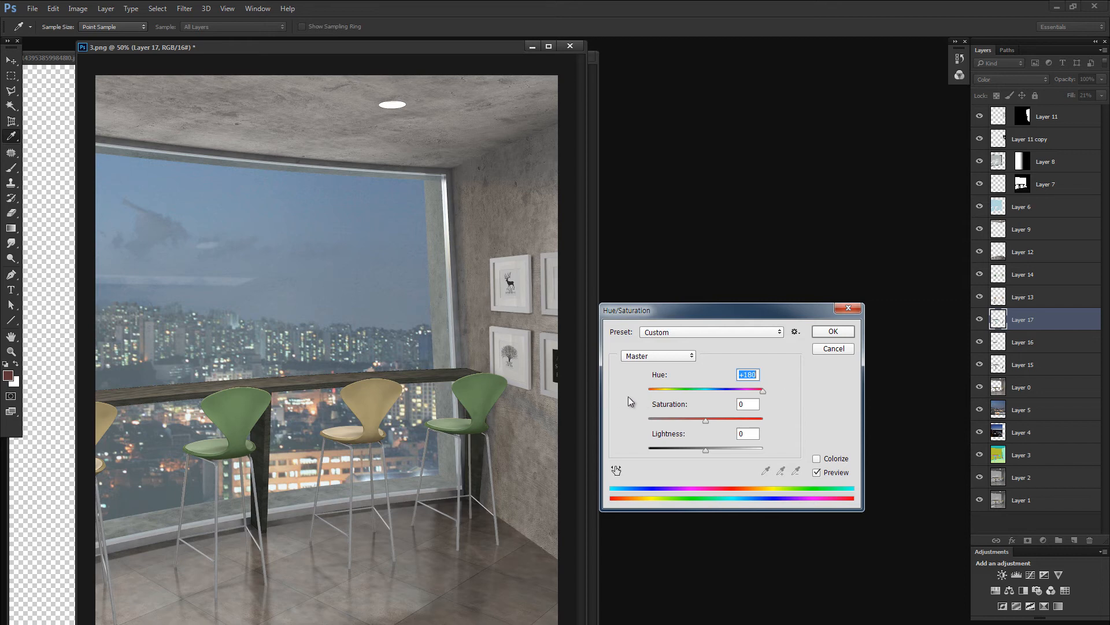
mouse_move(662, 391)
mouse_down()
mouse_move(731, 392)
mouse_move(677, 394)
mouse_up()
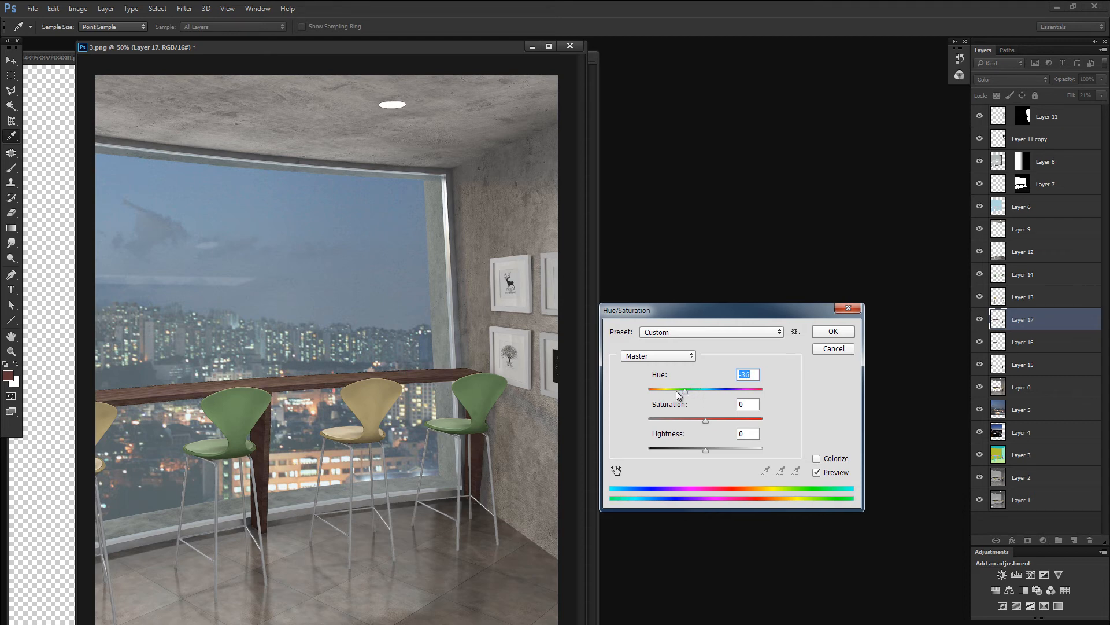
drag(683, 395, 679, 394)
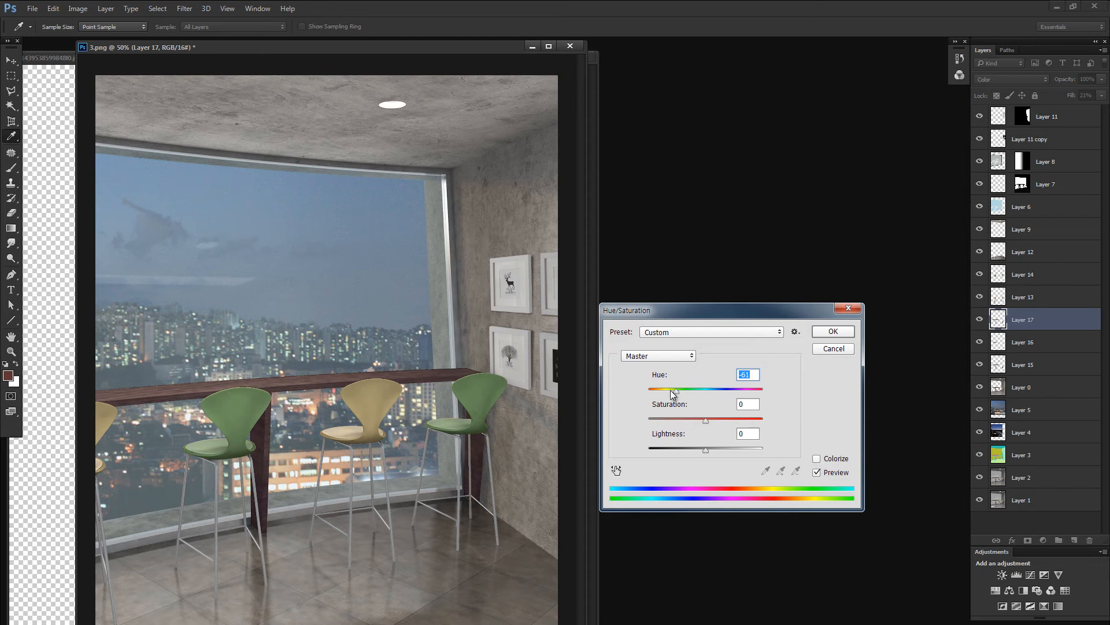
drag(673, 393, 729, 388)
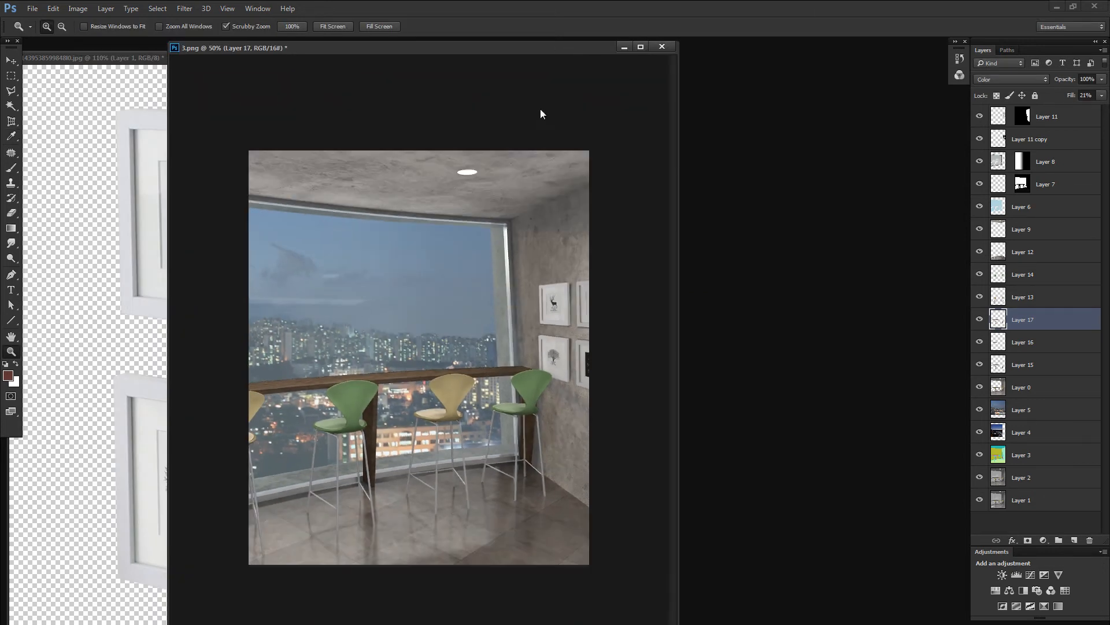
Copy the orange light glow image into the rendering near the ceiling light and move its layer to the top of the stack
key(ctrl+minus)
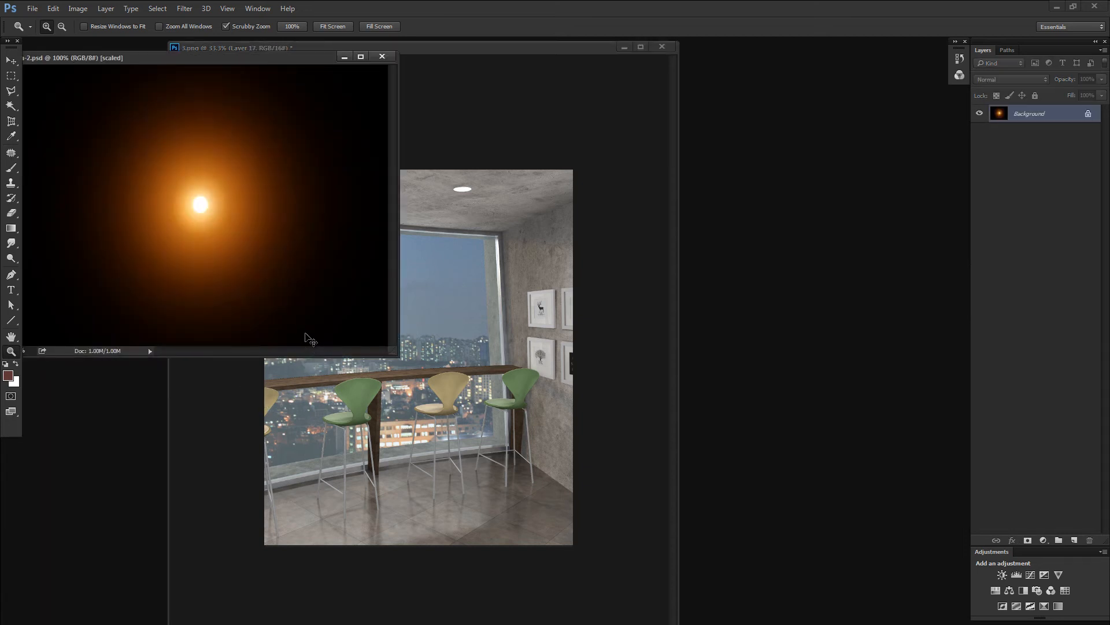
key(v)
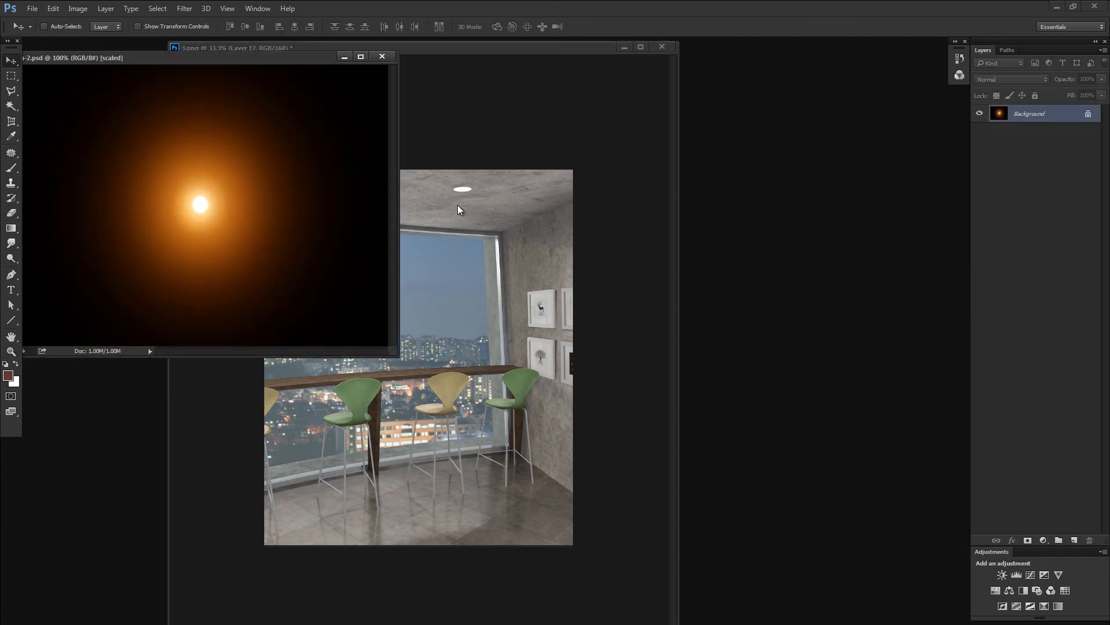
drag(307, 200, 480, 215)
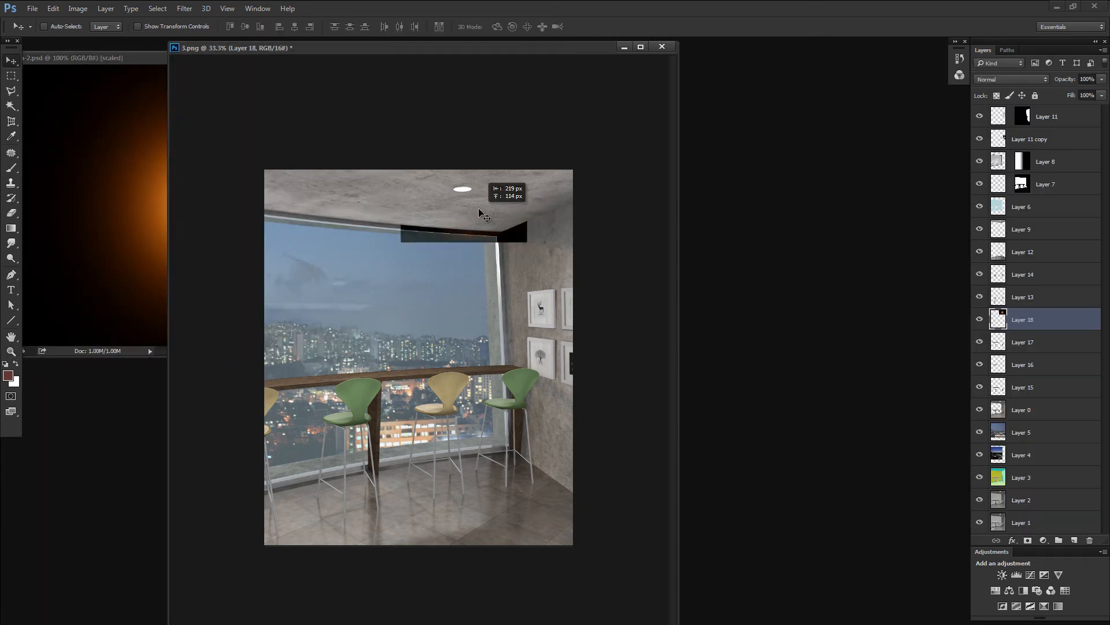
drag(994, 318, 1000, 110)
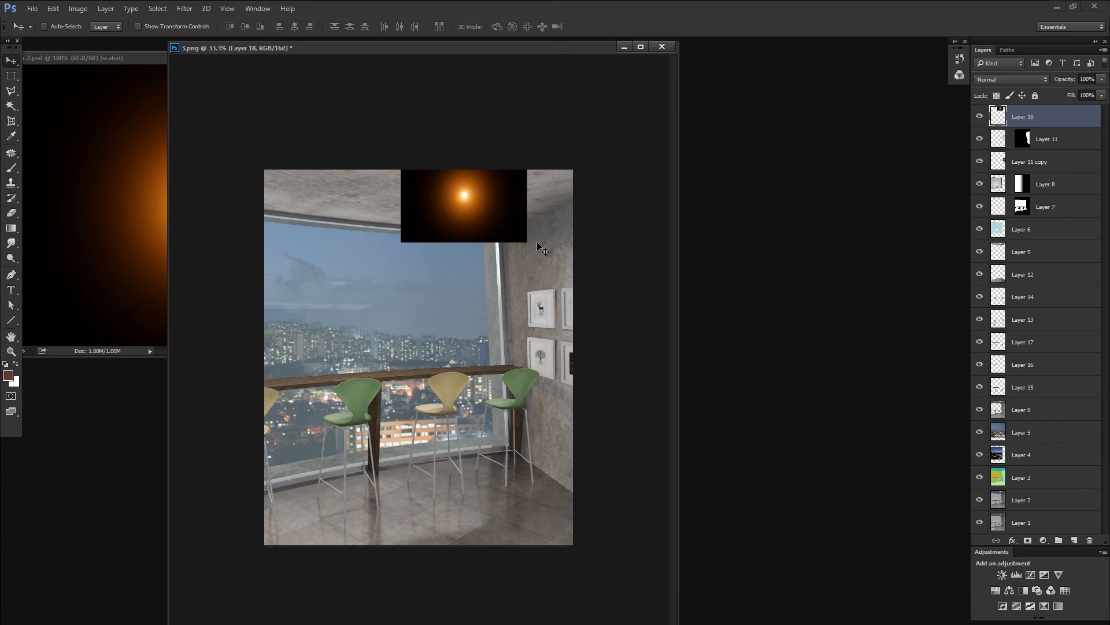
Set the glow layer's blend mode to Screen and position the glow over the recessed ceiling light
click(1001, 81)
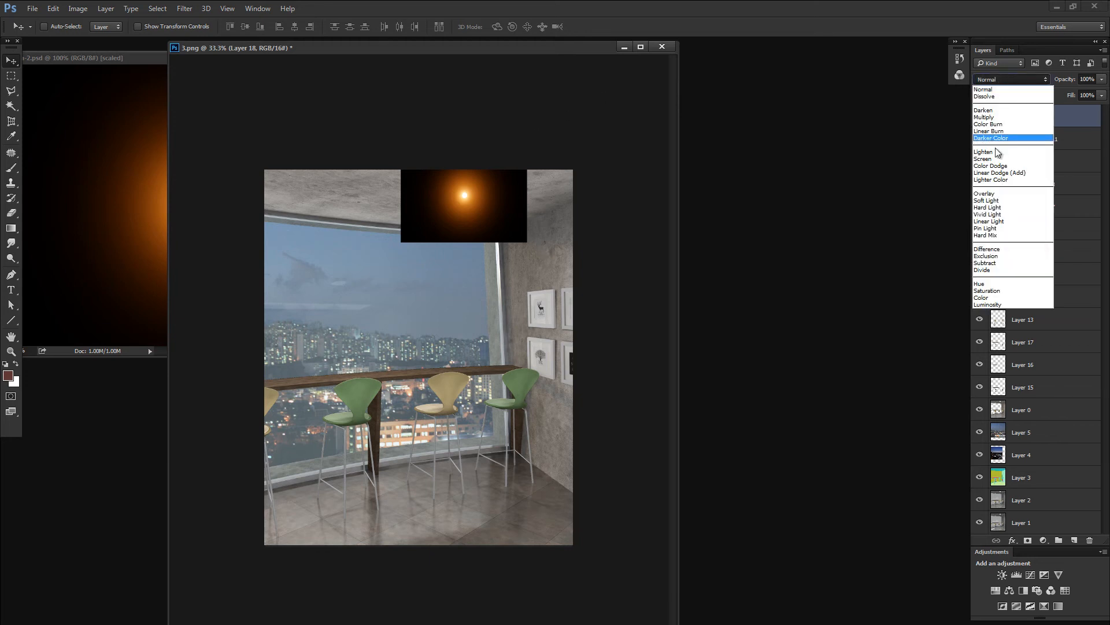
click(1012, 158)
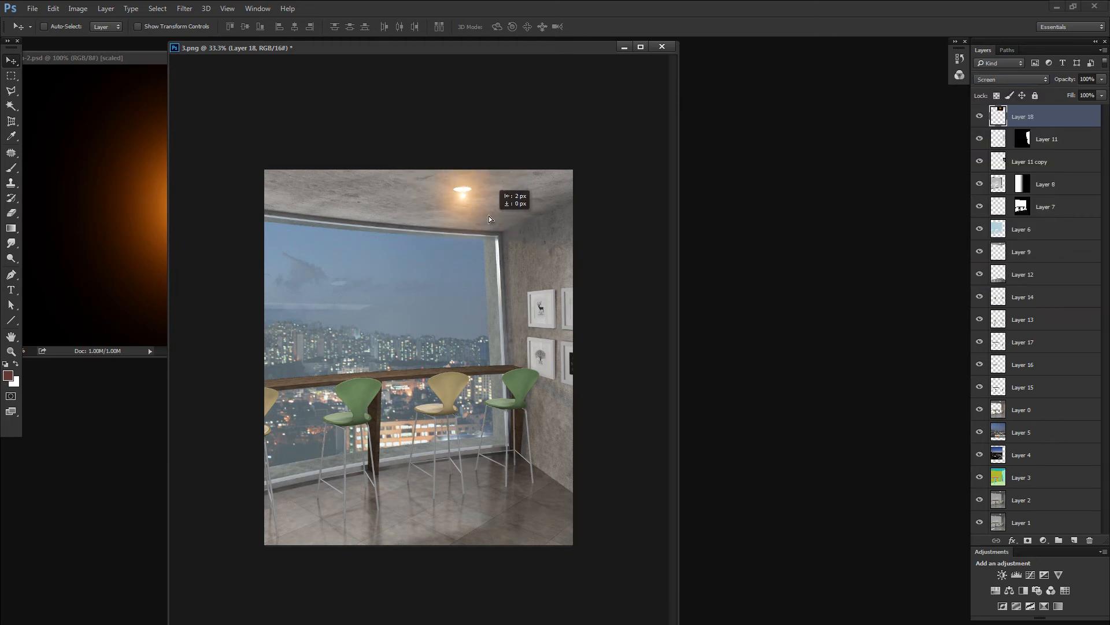
key(z)
drag(471, 188, 504, 195)
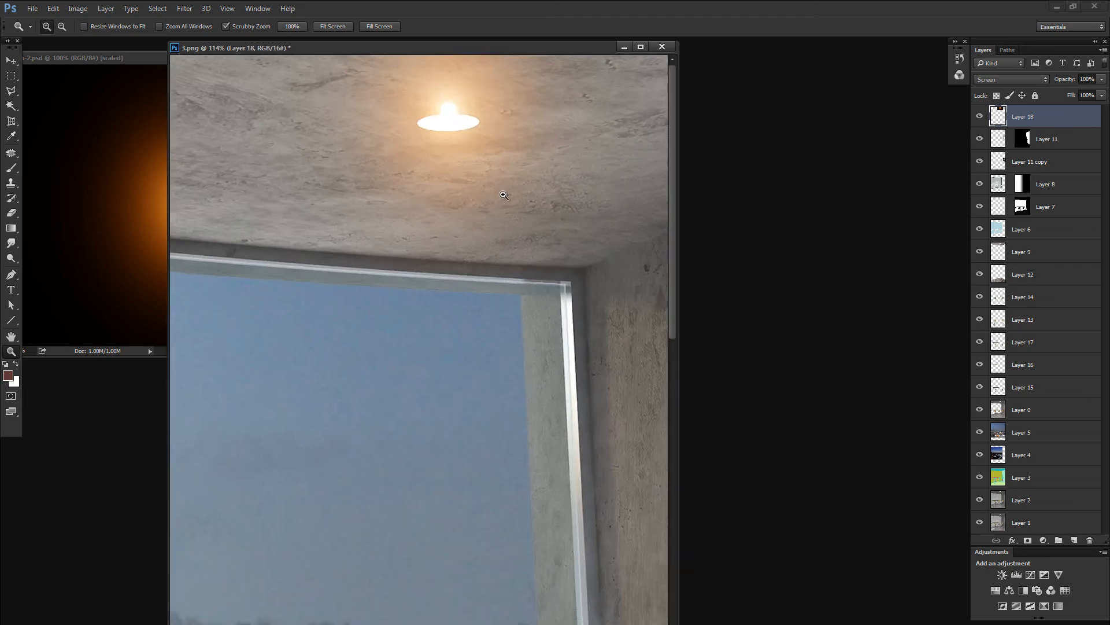
key(v)
drag(501, 152, 501, 169)
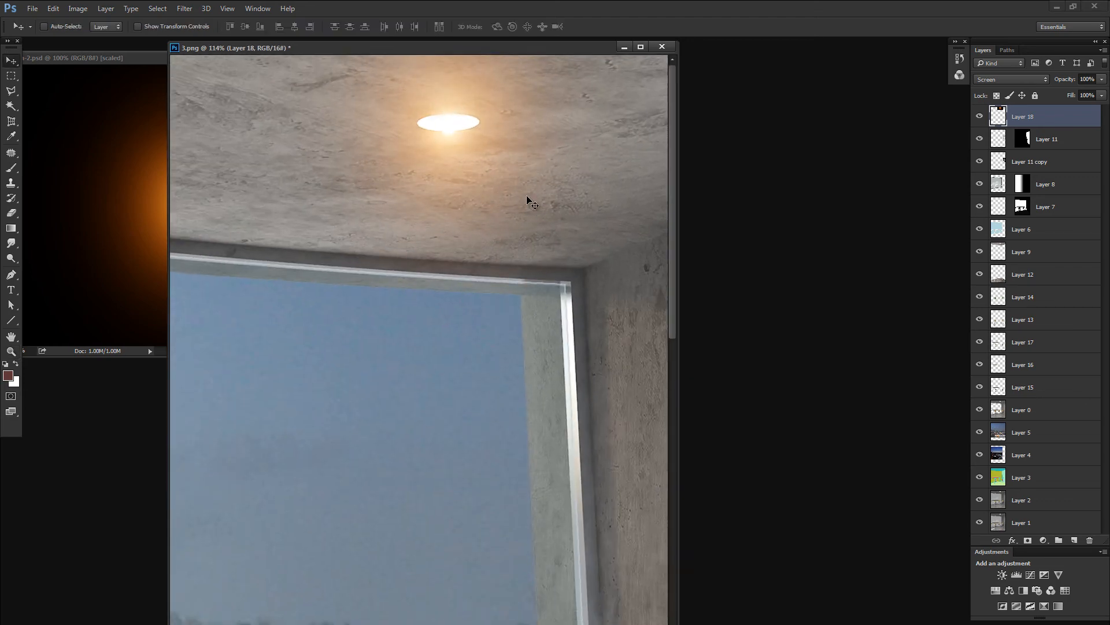
Nudge the glow slightly upward so its bright center sits on the lower rim of the ceiling light
key(z)
drag(465, 122, 421, 155)
key(v)
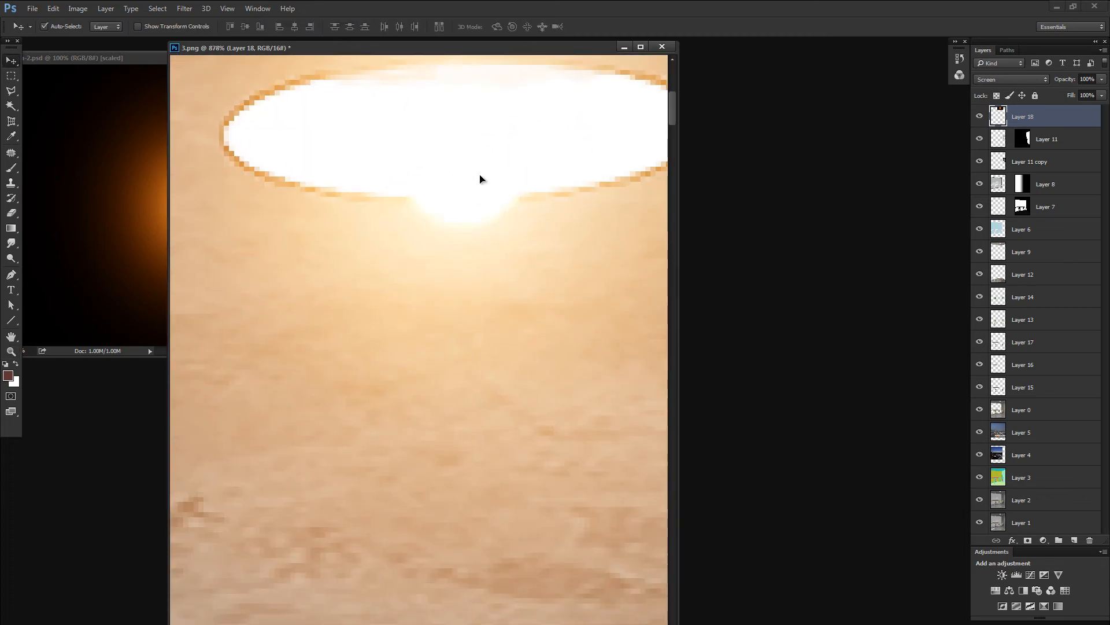
drag(481, 197, 481, 176)
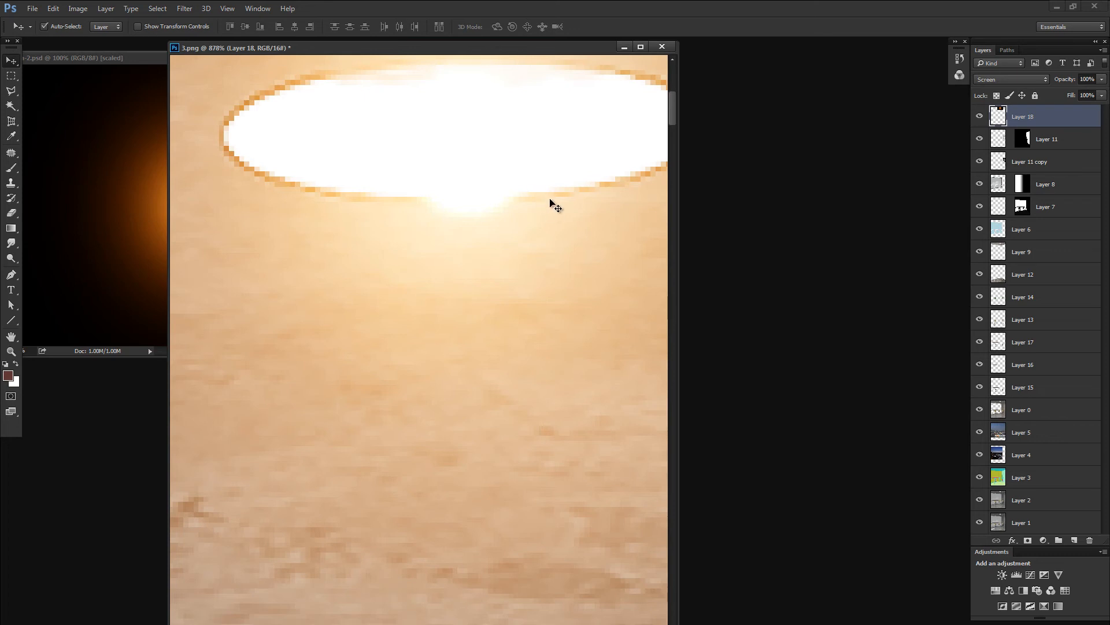
key(ctrl+minus)
key(ctrl+minus)
key(ctrl+minus)
key(ctrl+minus)
key(ctrl+minus)
key(ctrl+minus)
key(ctrl+minus)
key(ctrl+minus)
key(ctrl+minus)
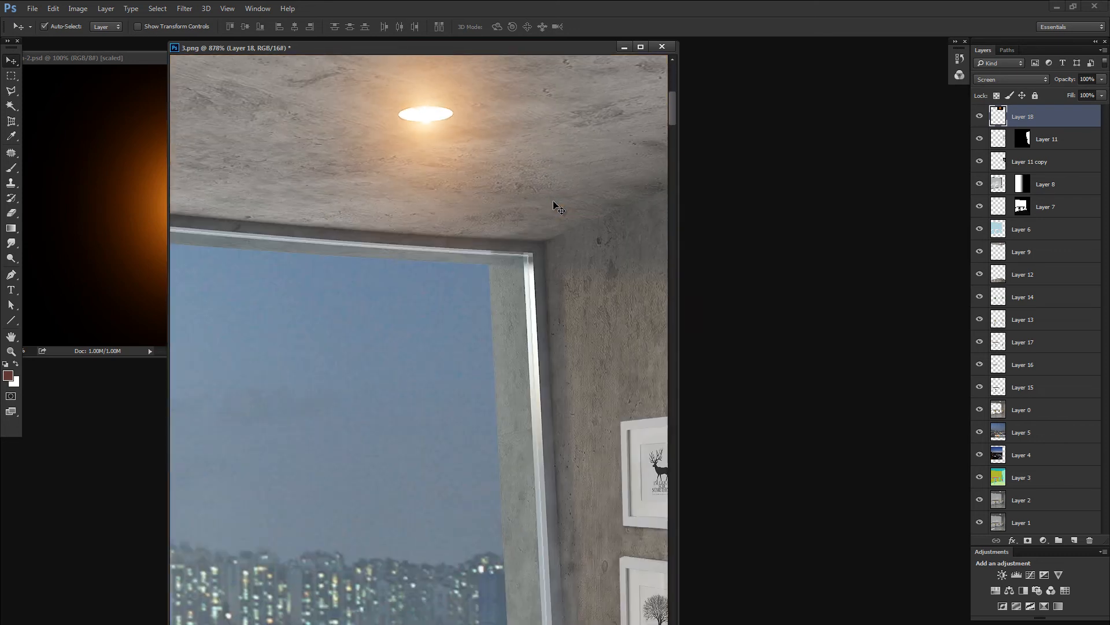
key(ctrl+minus)
key(ctrl+minus)
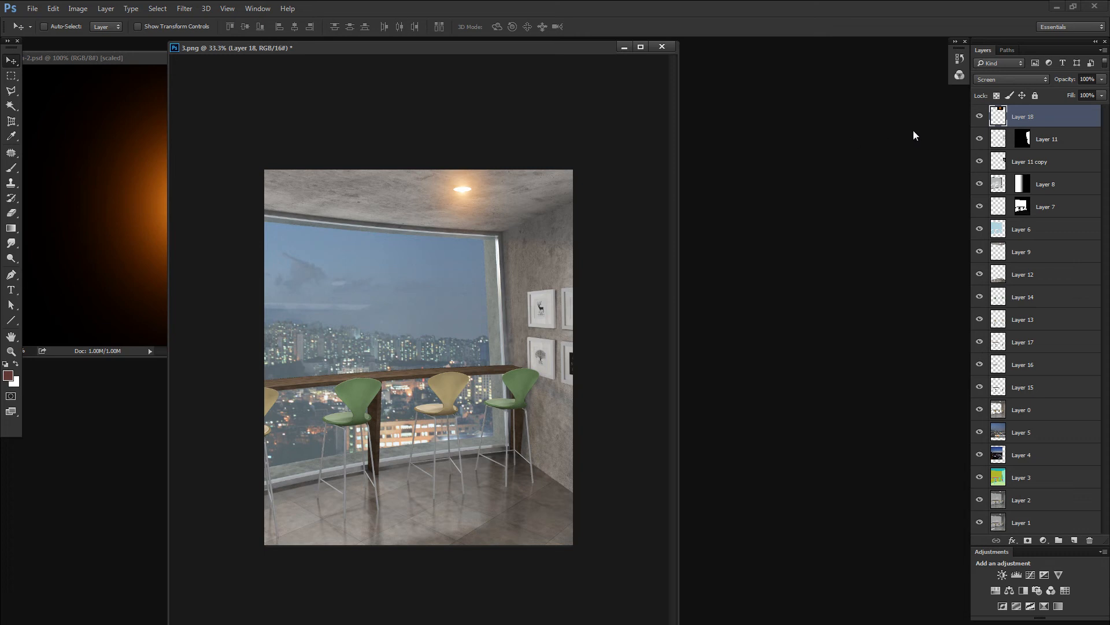
Add a black layer mask that hides the whole glow on Layer 18
alt+click(1027, 540)
click(1010, 116)
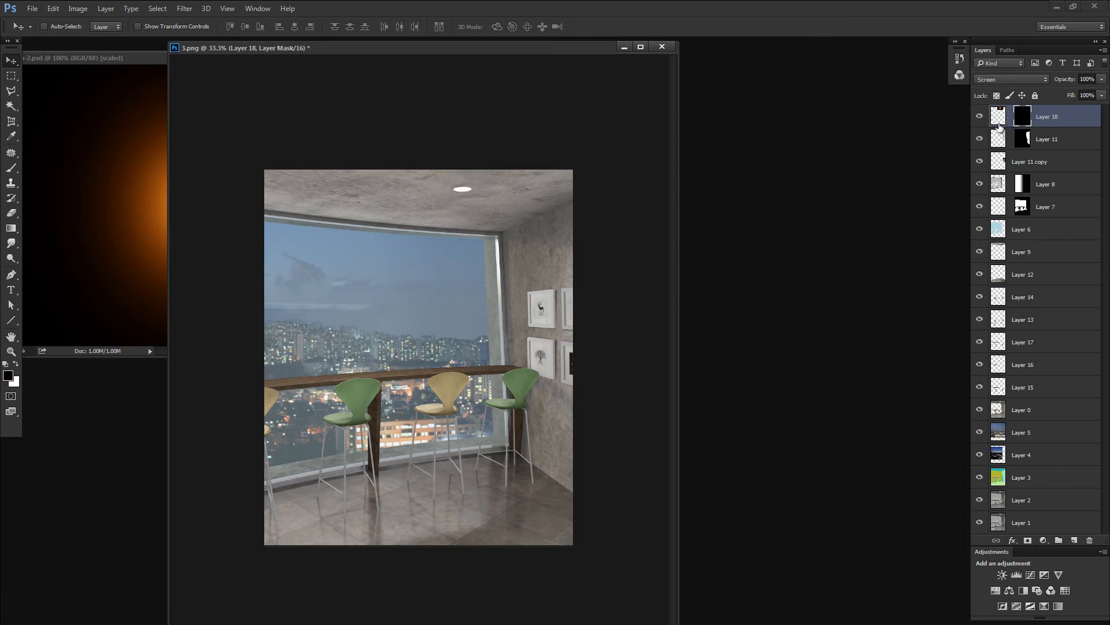
Paint Layer 18's black mask with a soft white brush to reveal the warm glow around the ceiling light
key(b)
mouse_move(427, 230)
alt+mouse_down()
mouse_move(508, 228)
mouse_move(430, 224)
mouse_move(456, 198)
mouse_move(494, 199)
mouse_move(455, 201)
mouse_move(465, 193)
alt+mouse_up()
key(x)
key(z)
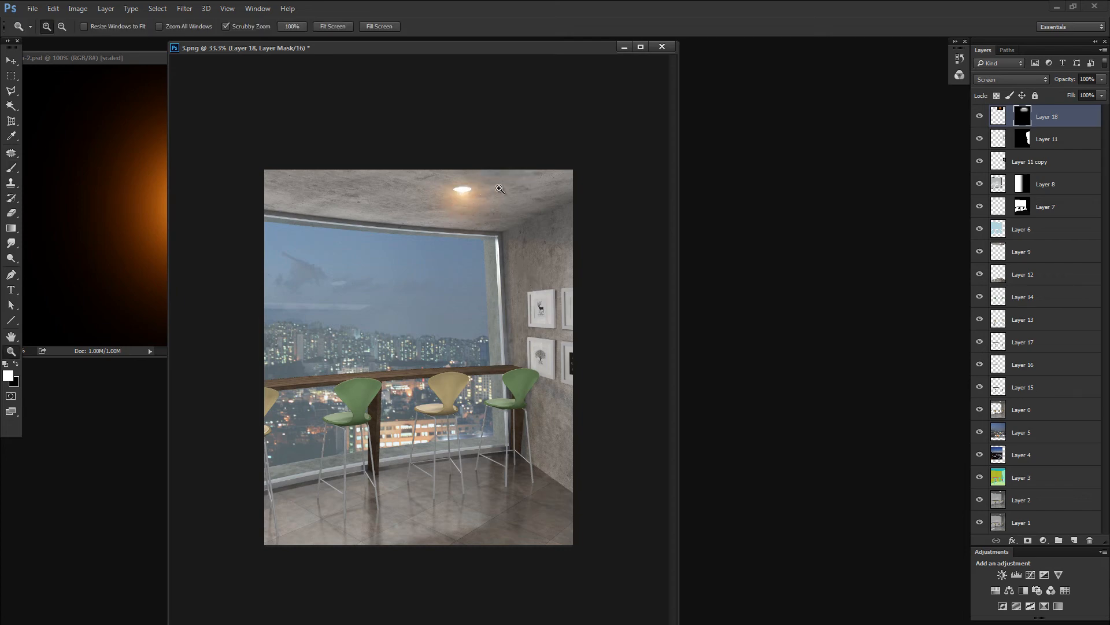
Inspect the painted Layer 18 mask on its own and return to the normal image view
drag(483, 261, 509, 260)
alt+click(1022, 116)
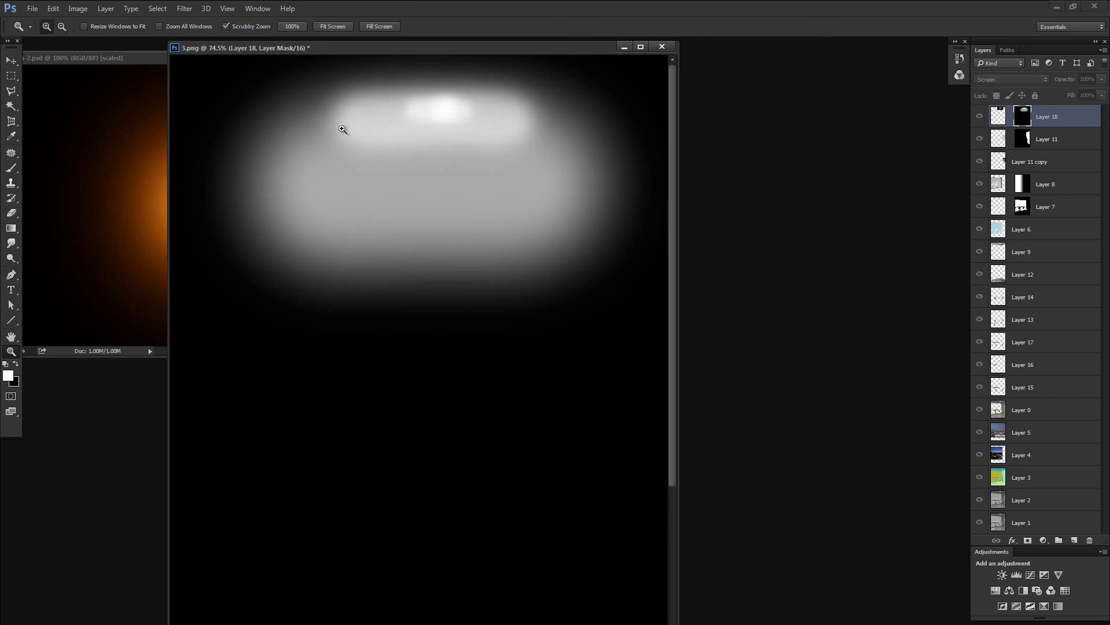
click(979, 116)
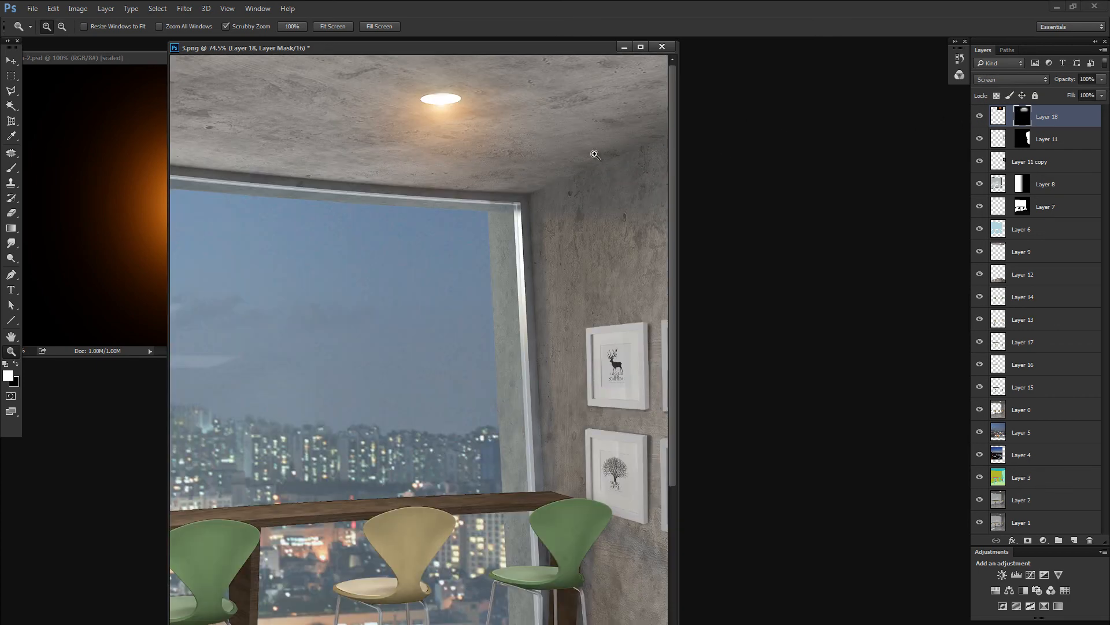
Outline a triangular light cone below the ceiling light, preview it as a quick mask, and clear the selection
key(l)
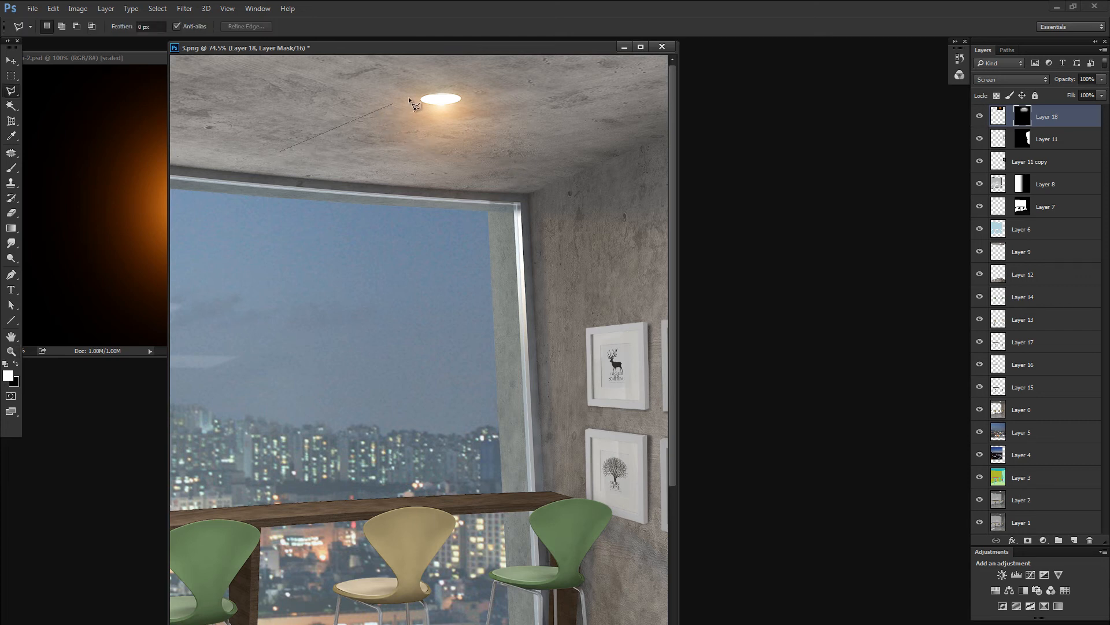
click(421, 98)
double_click(629, 183)
key(q)
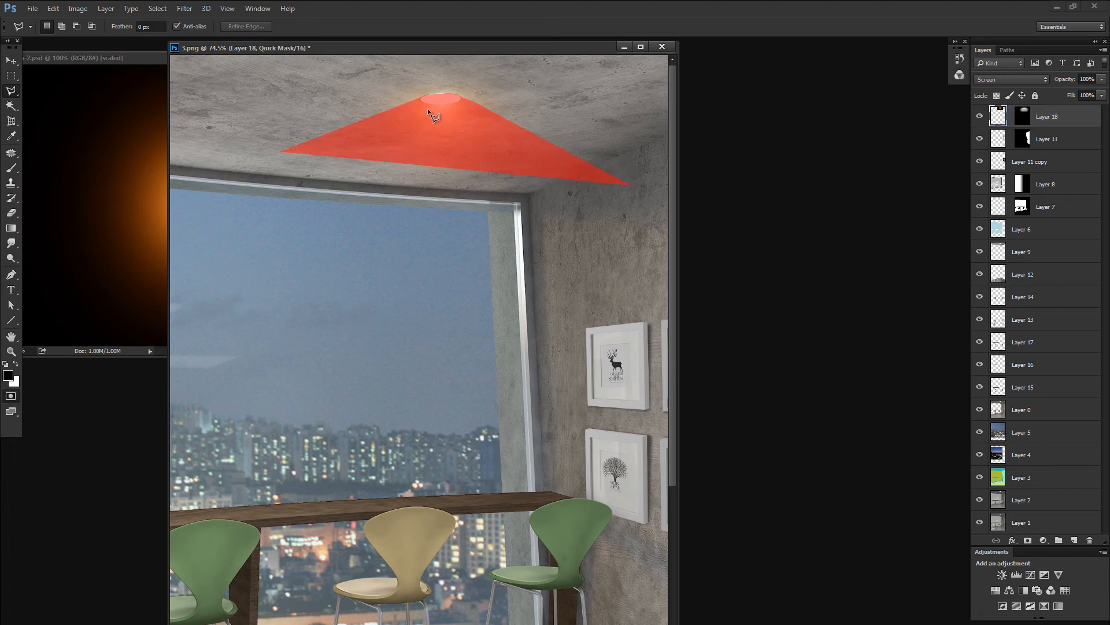
key(q)
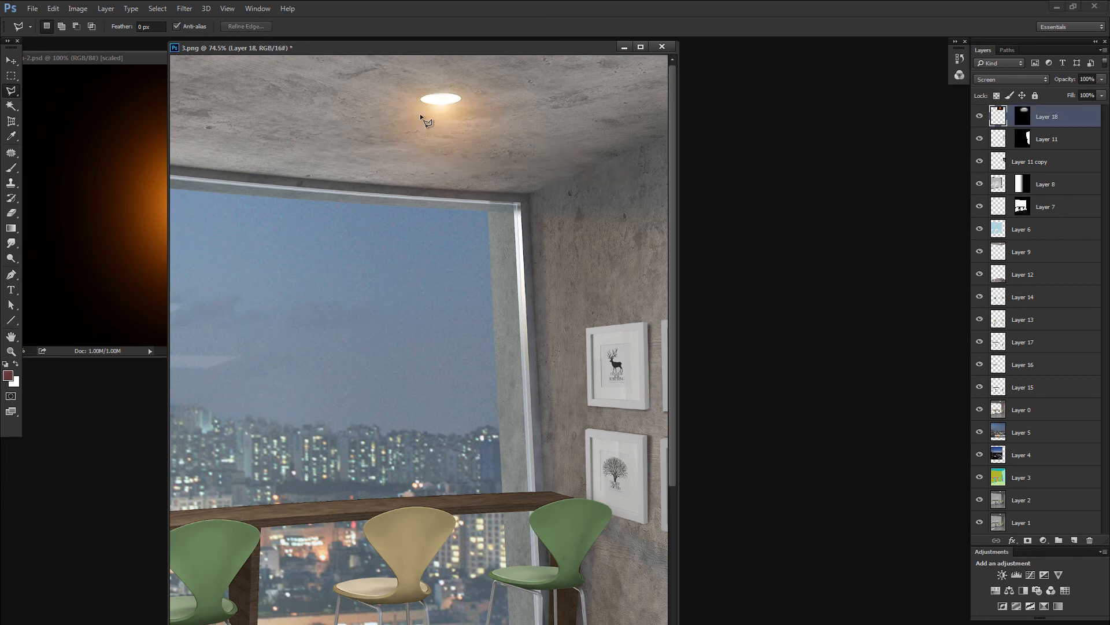
key(shift+l)
mouse_move(413, 119)
mouse_down()
mouse_move(392, 114)
mouse_move(458, 91)
mouse_move(549, 129)
mouse_move(347, 141)
mouse_move(433, 99)
mouse_move(474, 95)
mouse_move(445, 93)
mouse_up()
key(ctrl+d)
Compare the glow with Layer 18's mask disabled and enabled, and view the mask on its own again
shift+click(1024, 117)
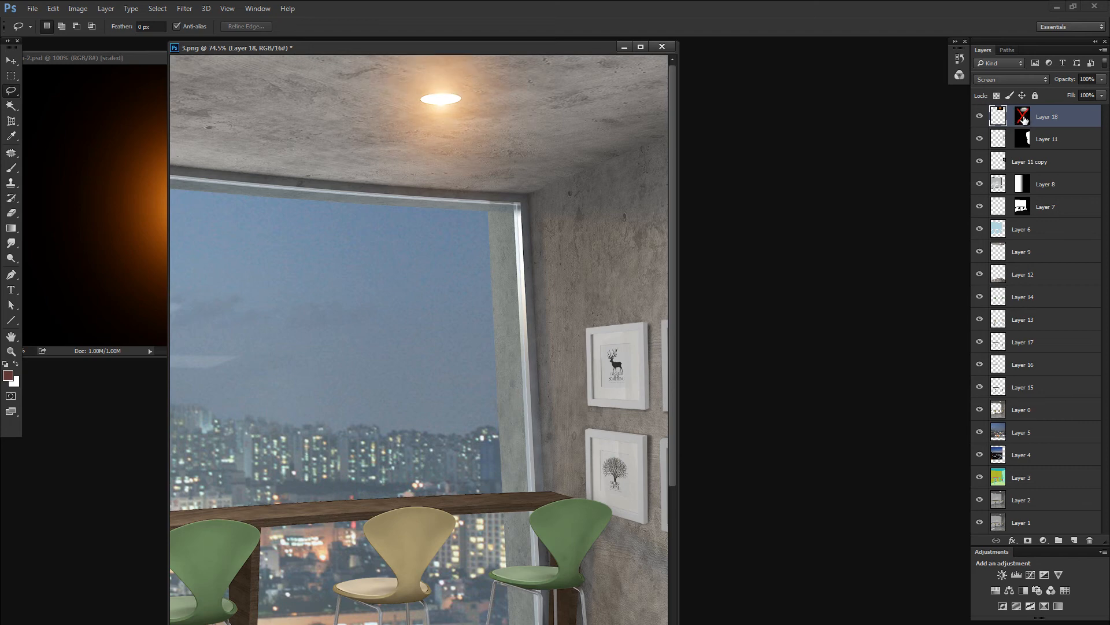
shift+click(1024, 117)
alt+click(1024, 118)
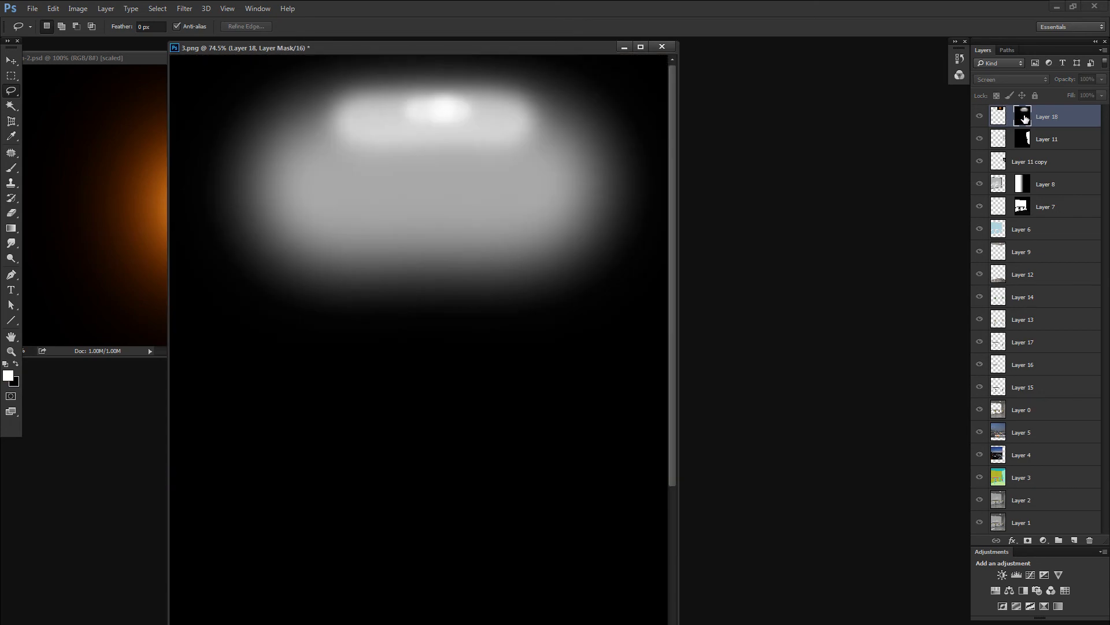
alt+click(1024, 118)
key(ctrl+minus)
key(ctrl+minus)
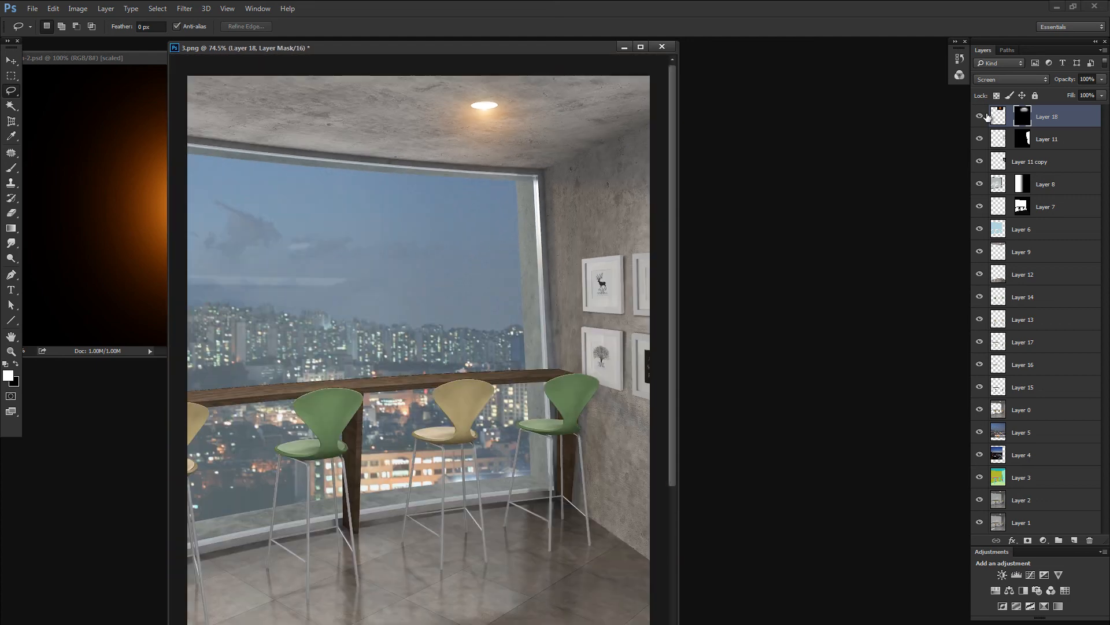
key(ctrl+minus)
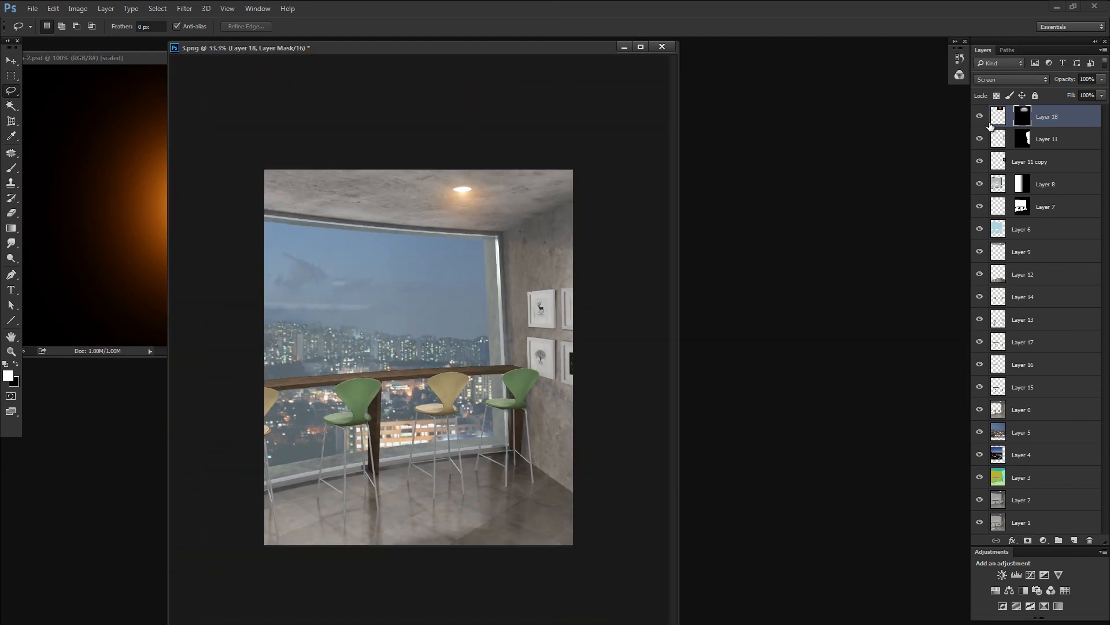
Lower the saturation of the Layer 18 glow image to -45 with Hue/Saturation
click(997, 117)
key(ctrl+u)
click(679, 419)
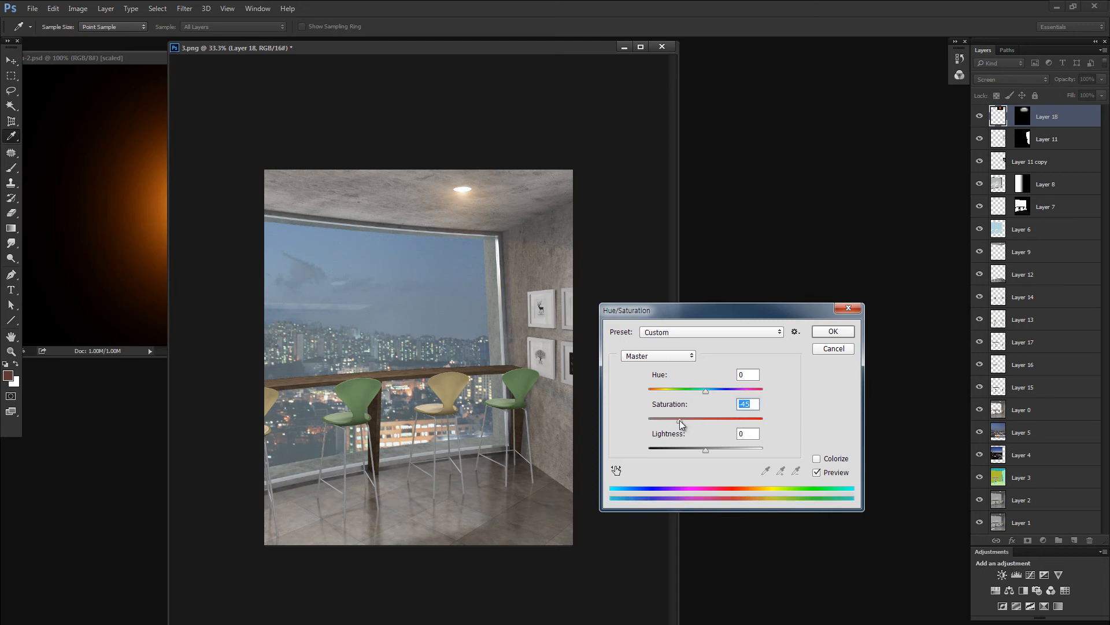
click(833, 331)
key(z)
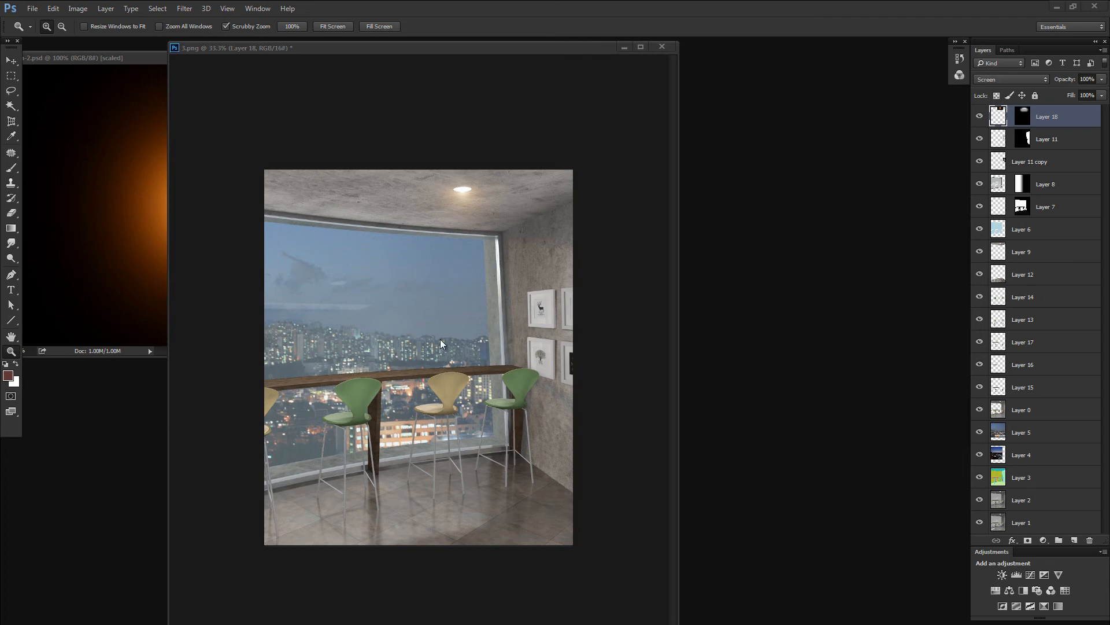
click(453, 214)
drag(468, 191, 872, 133)
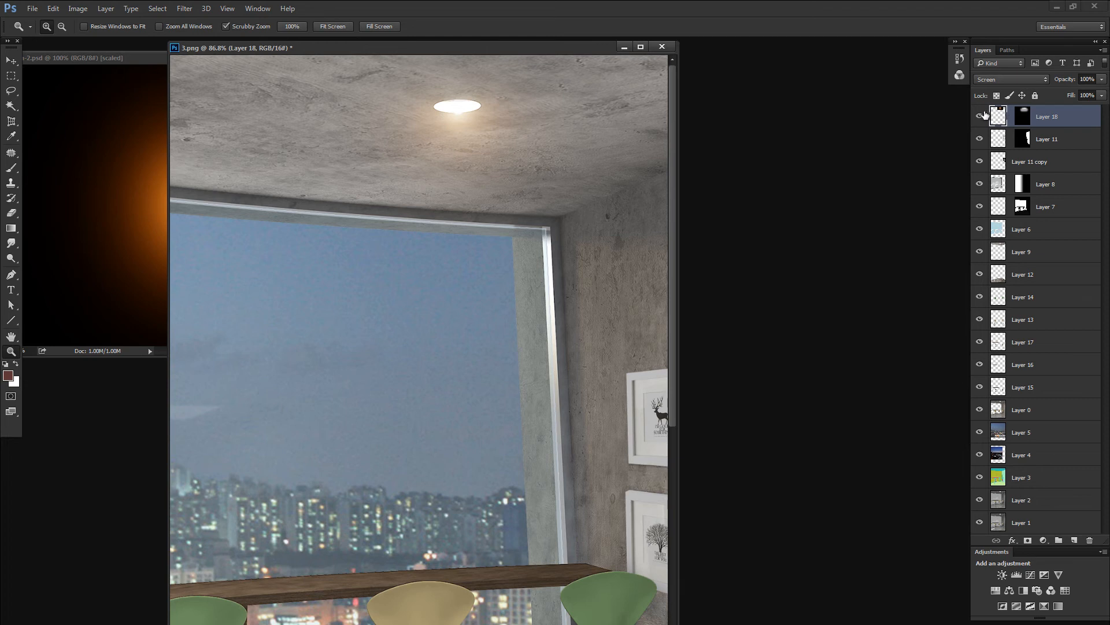
key(ctrl+g)
key(ctrl+t)
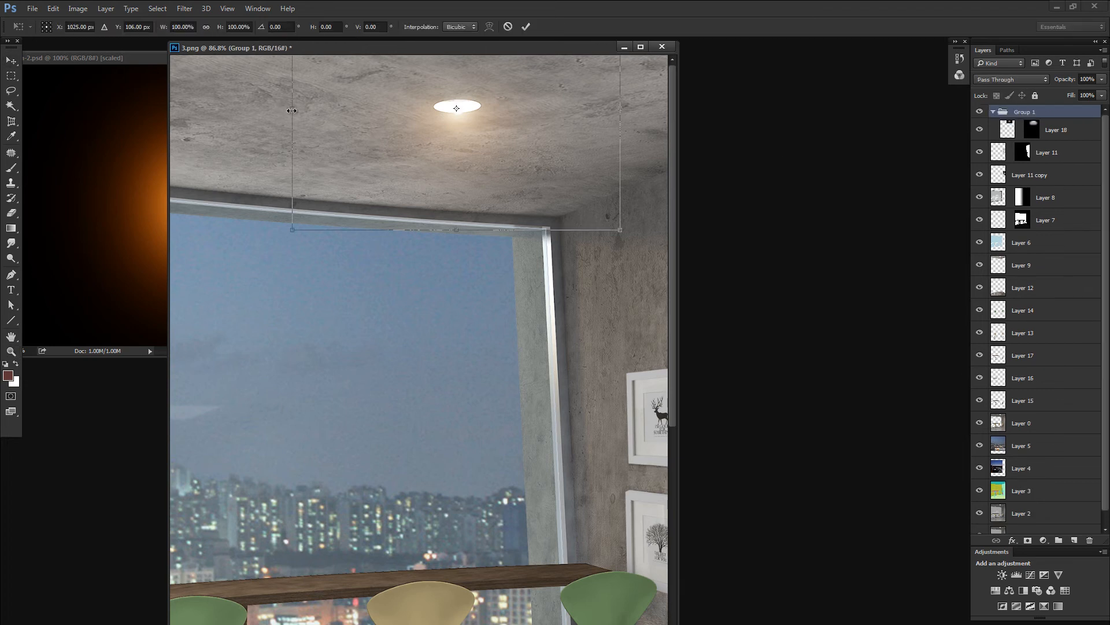
key(Escape)
key(ctrl+z)
Stretch the Layer 18 glow horizontally around the ceiling light with Free Transform
key(ctrl+t)
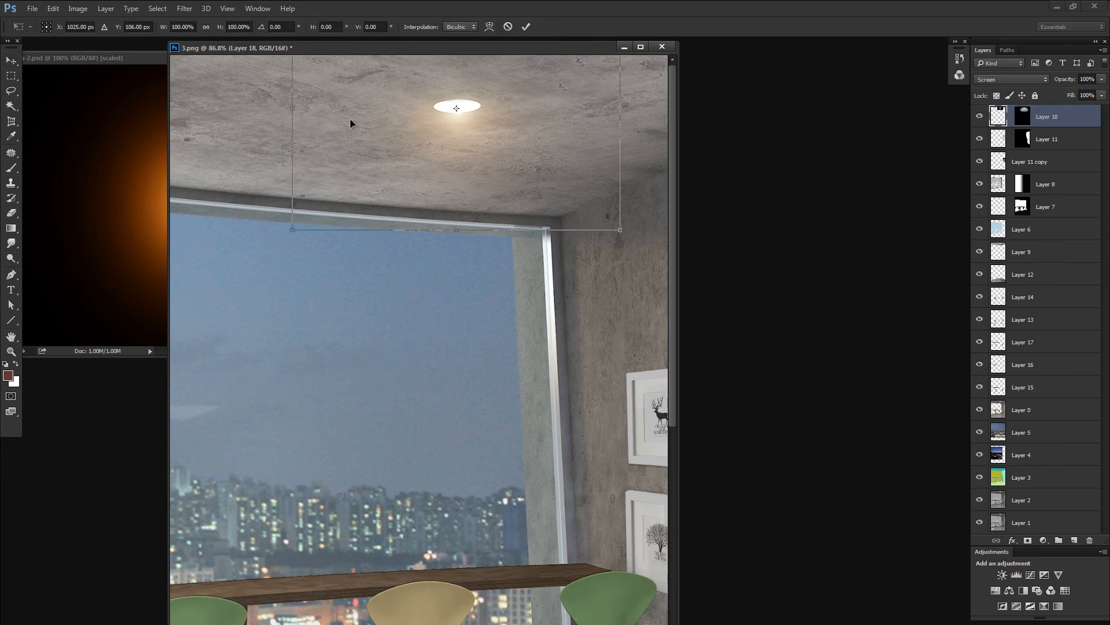
drag(290, 110, 259, 110)
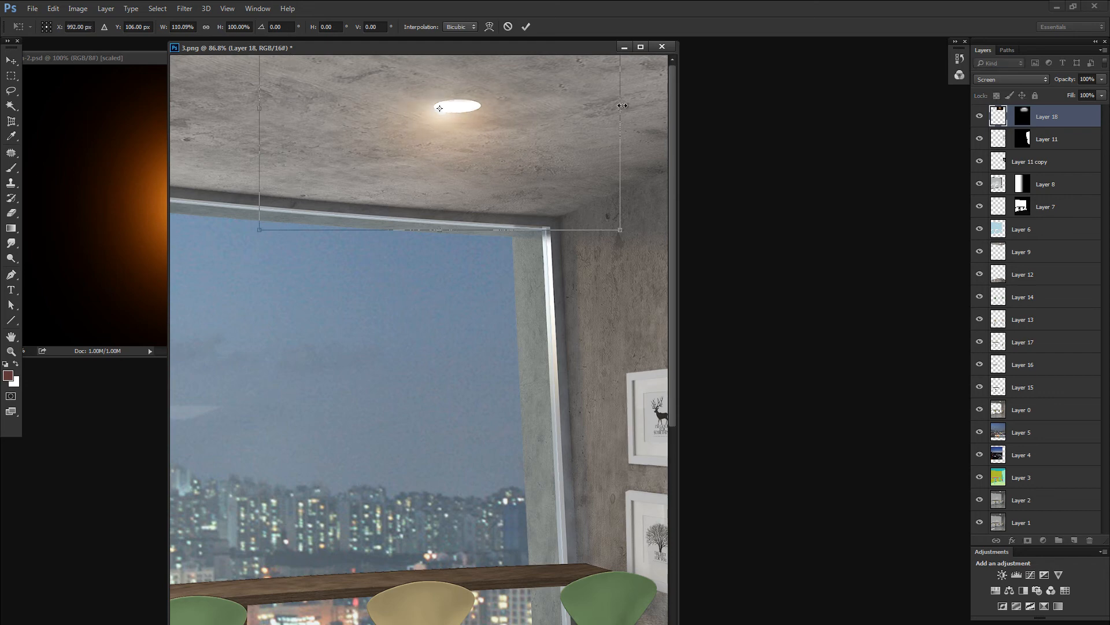
key(Return)
drag(466, 114, 470, 115)
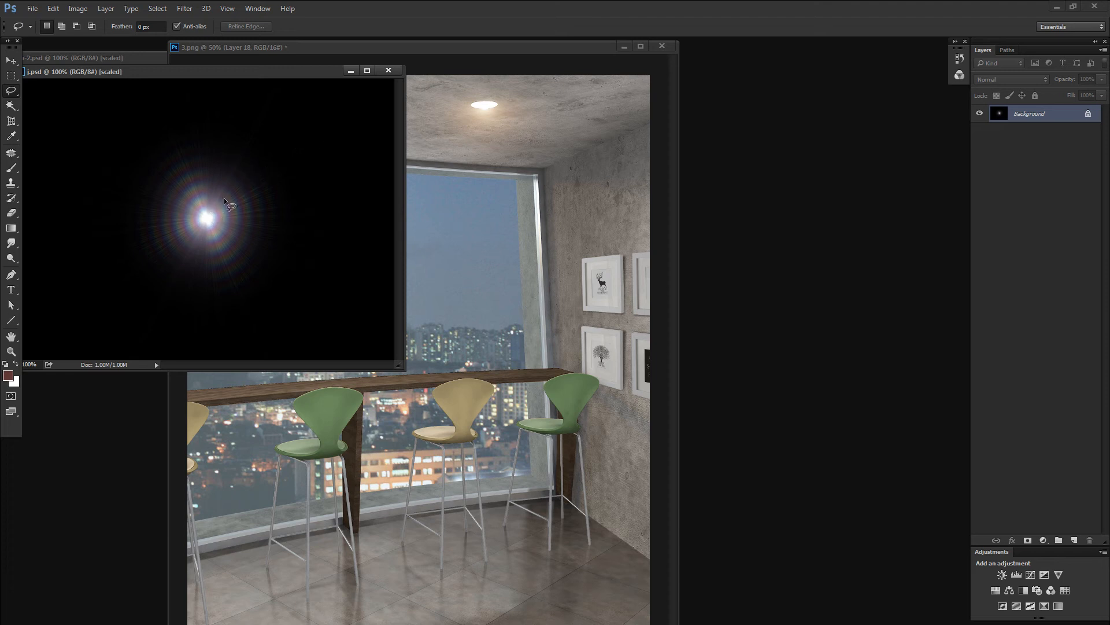
Select a wedge of the white flare in j.psd from its bright center outward and copy it into the 3.png rendering
key(shift+l)
click(342, 133)
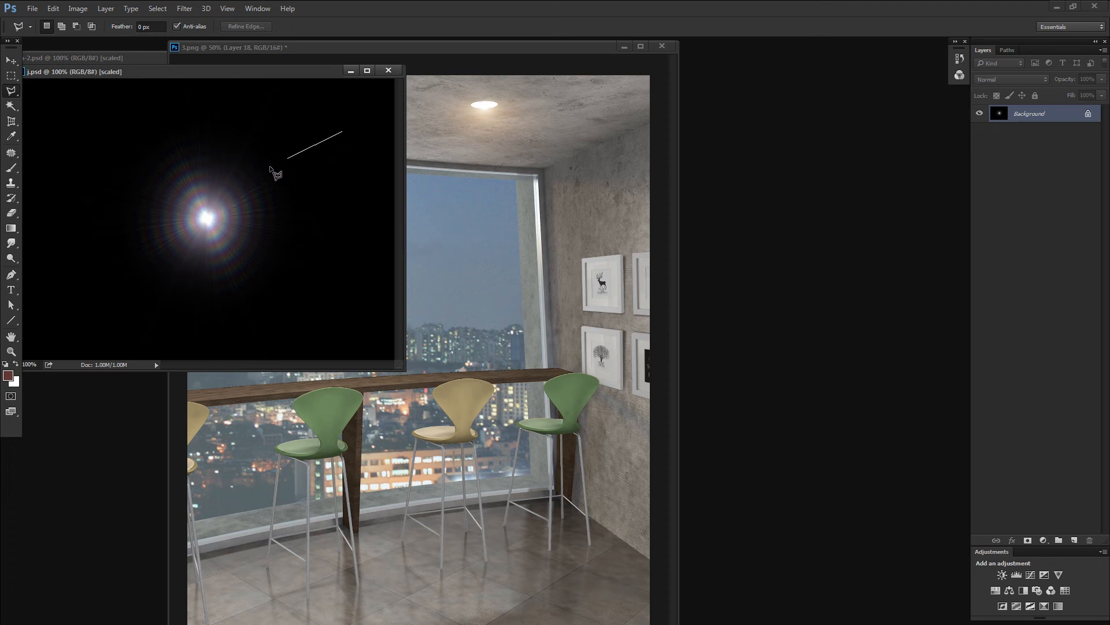
click(207, 210)
click(205, 230)
click(202, 307)
click(263, 299)
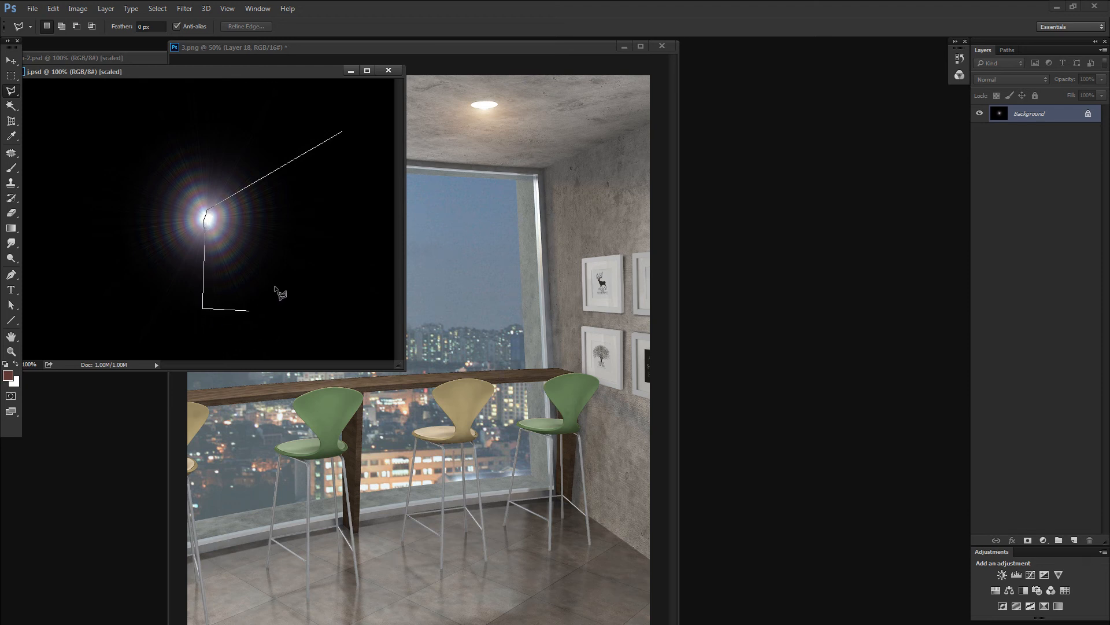
double_click(311, 237)
mouse_move(268, 228)
mouse_down()
mouse_move(505, 189)
mouse_move(461, 192)
mouse_up()
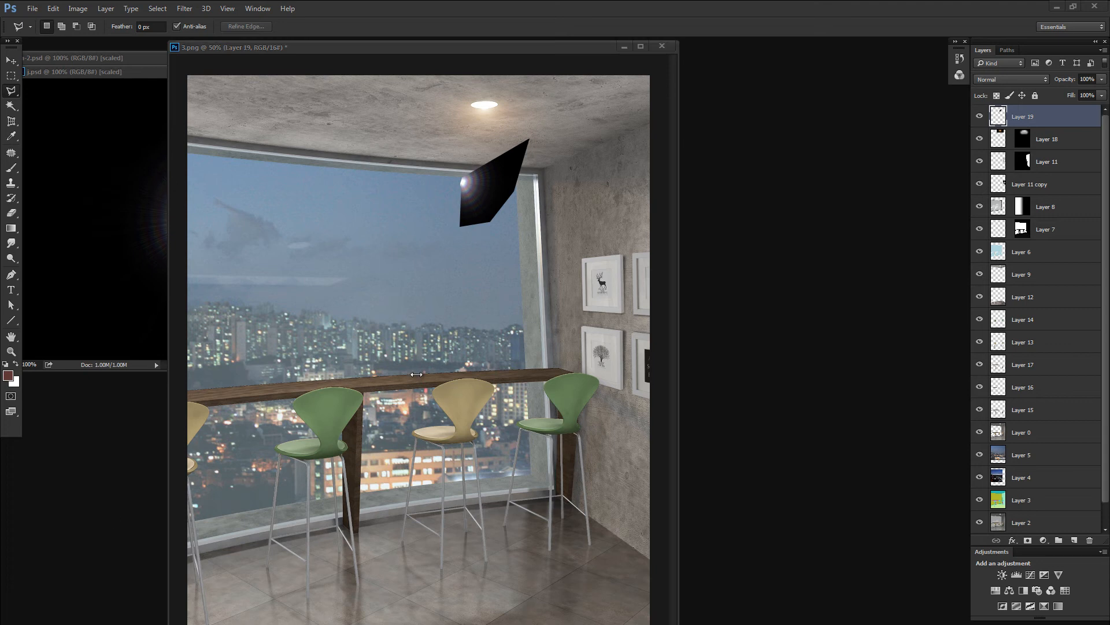
Rotate and scale the flare wedge so it fans downward, with its bright center on the ceiling light
key(ctrl+t)
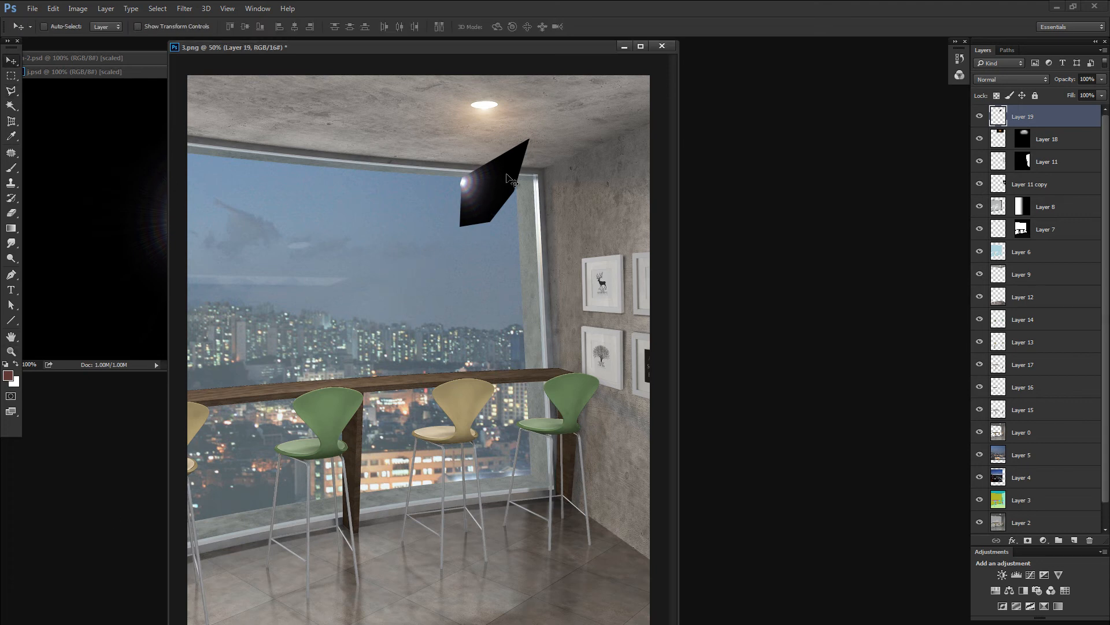
drag(607, 235, 593, 272)
drag(537, 176, 596, 137)
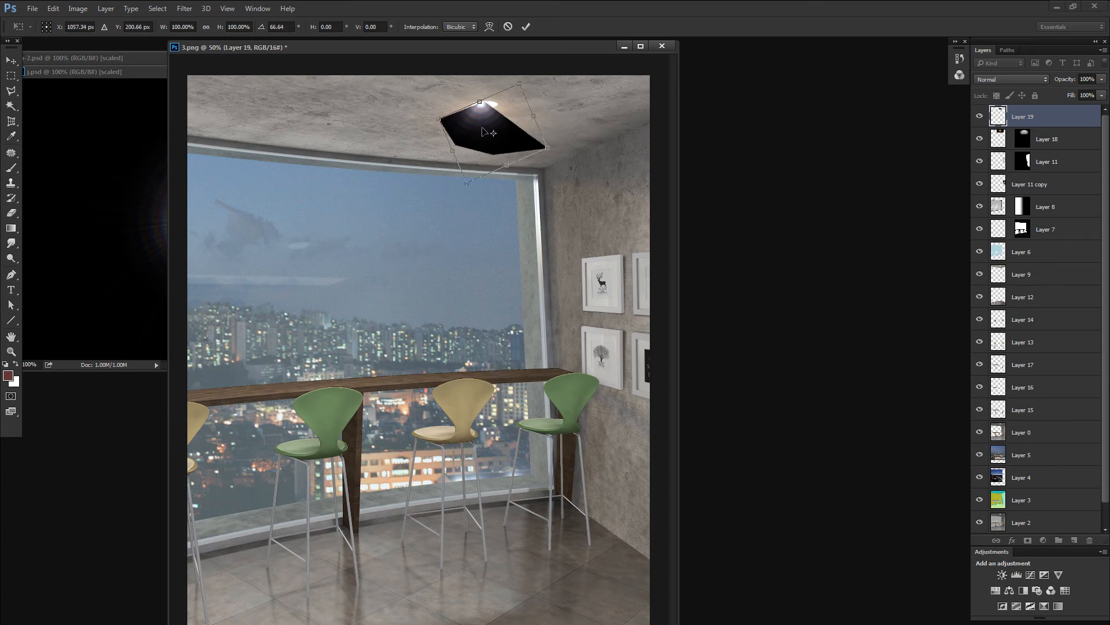
drag(436, 117, 401, 107)
drag(488, 113, 682, 120)
key(Return)
key(z)
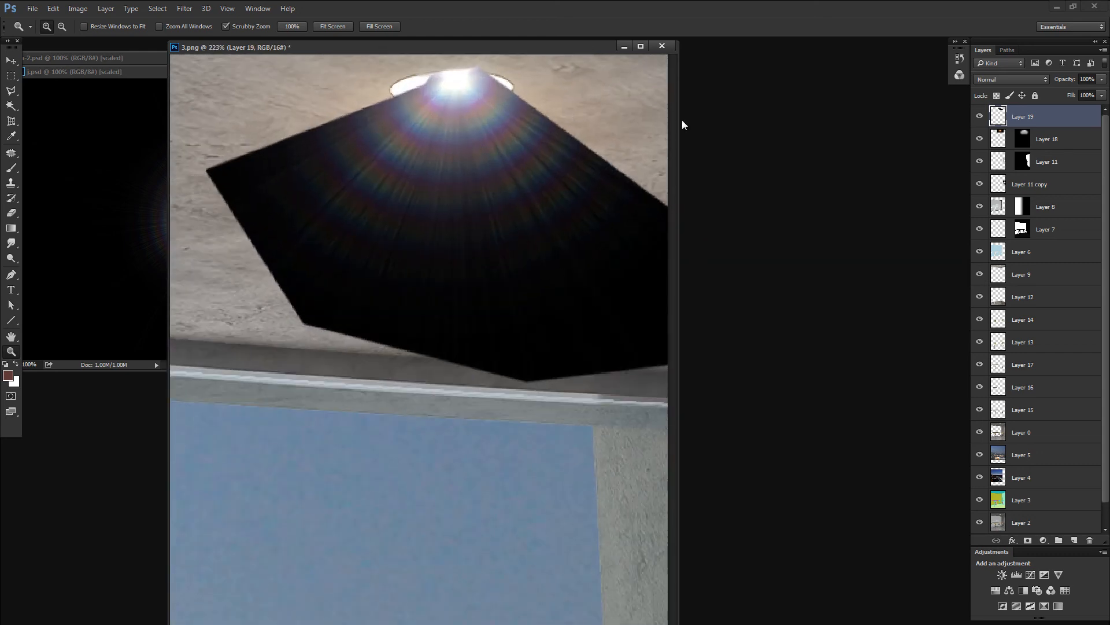
Try the Screen and Soft Light blend modes on the flare layer
click(990, 79)
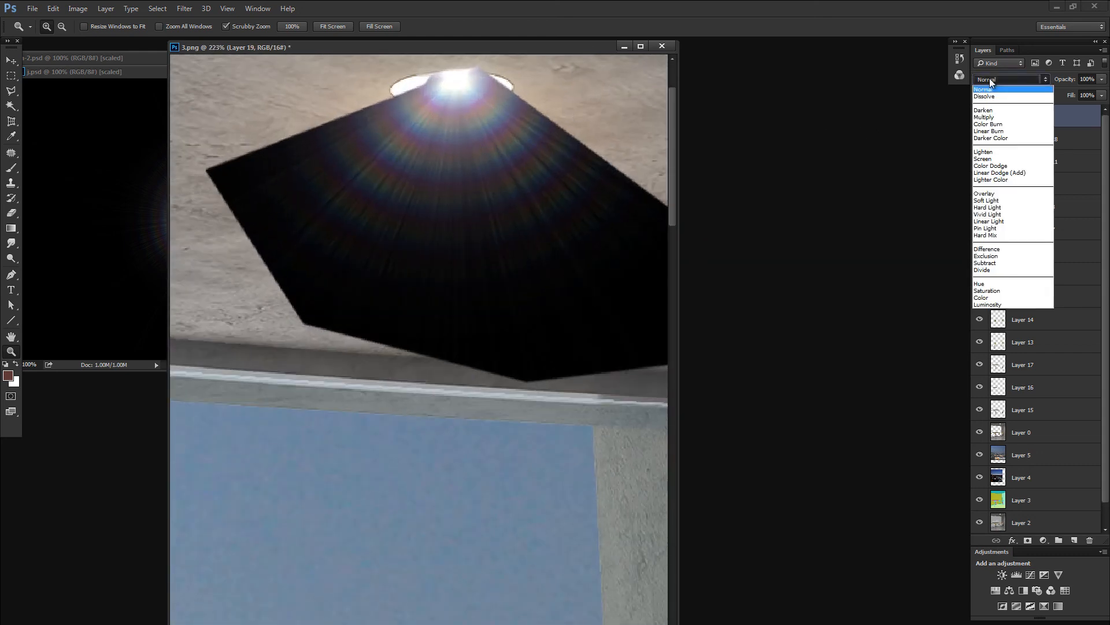
click(994, 158)
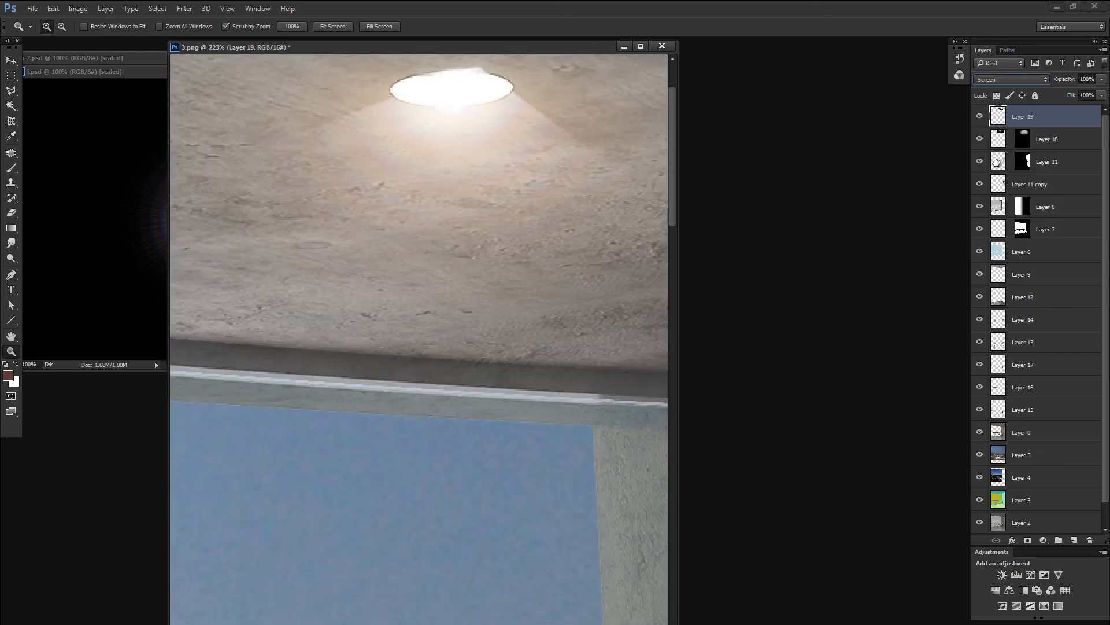
click(993, 80)
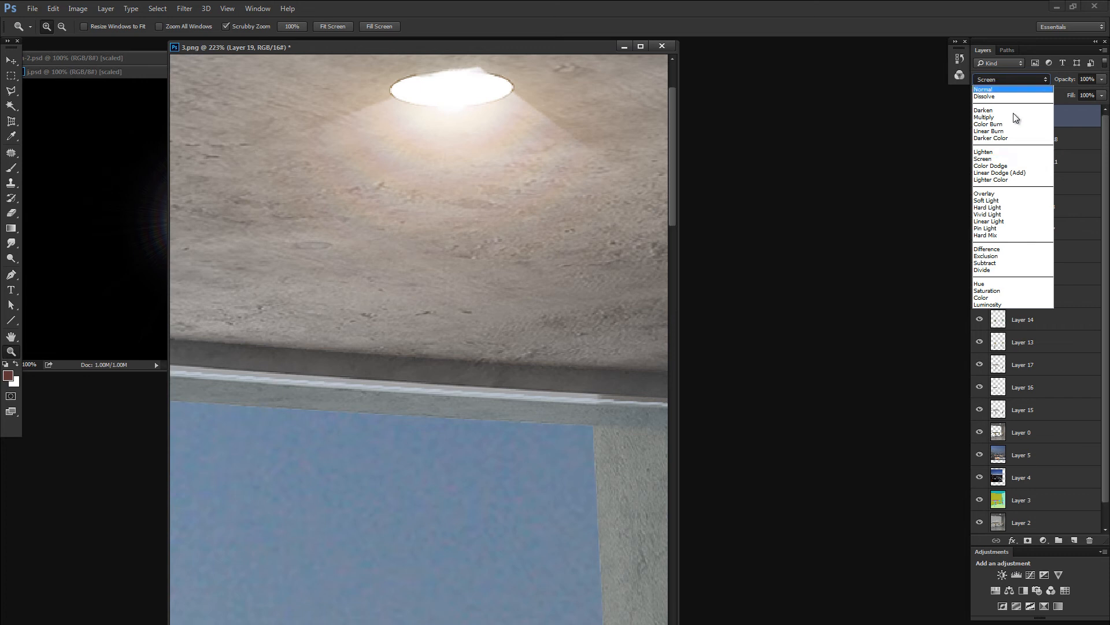
click(1001, 200)
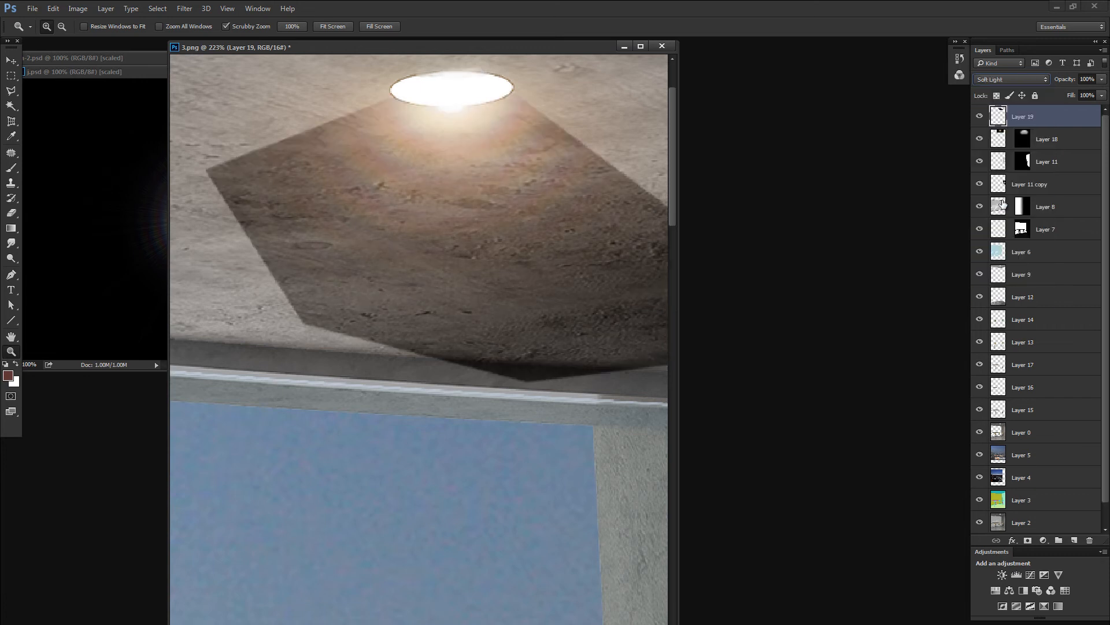
Cycle through the flare layer's blend modes to Linear Dodge (Add) and reduce its fill to 49%
click(986, 79)
click(992, 88)
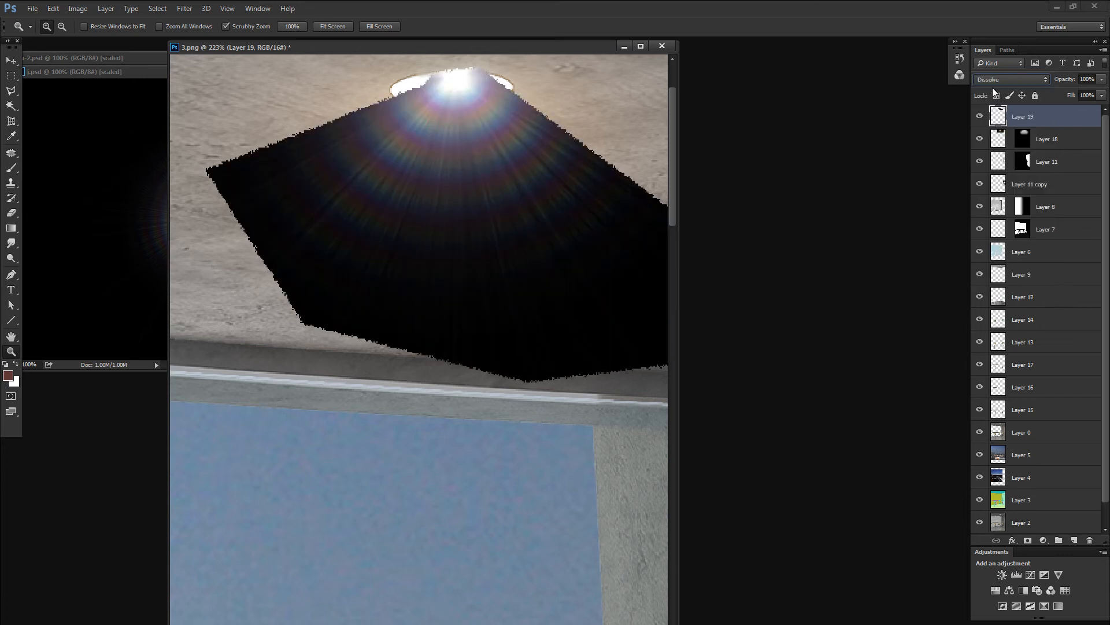
key(Down)
key(Down)
key(Down)
key(Down)
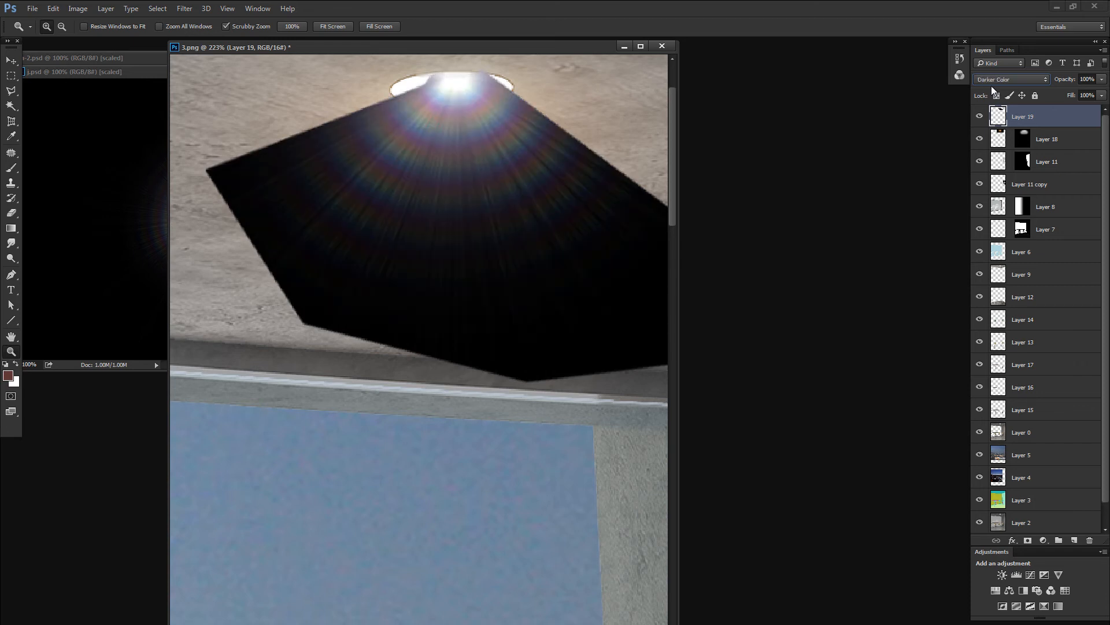
key(Down)
key(Down)
key(Down)
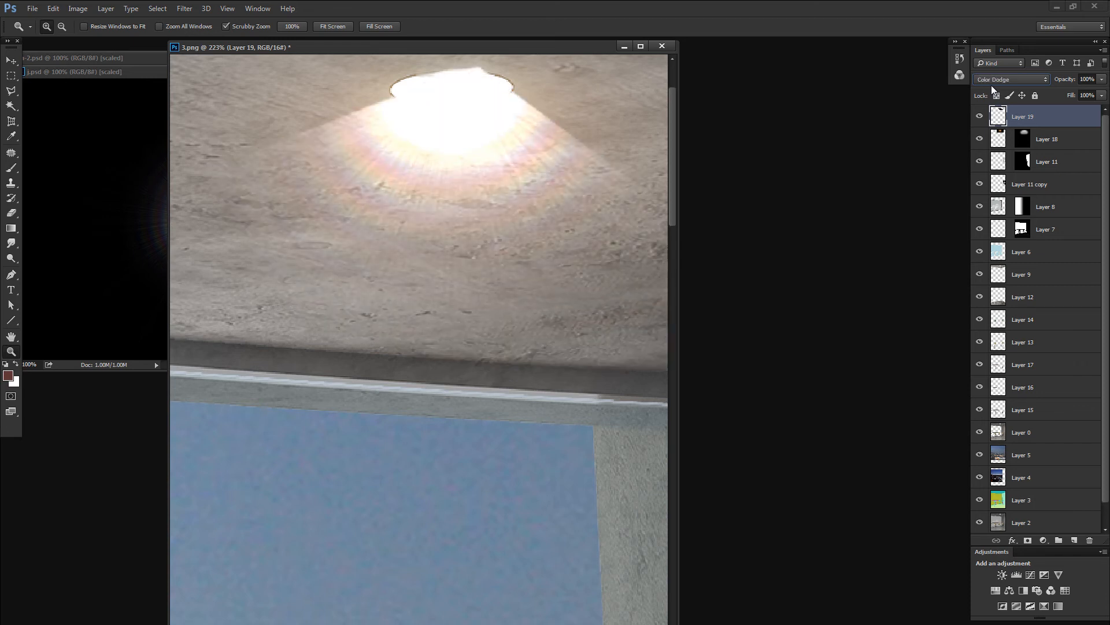
key(Down)
click(1101, 95)
drag(1067, 105, 1071, 106)
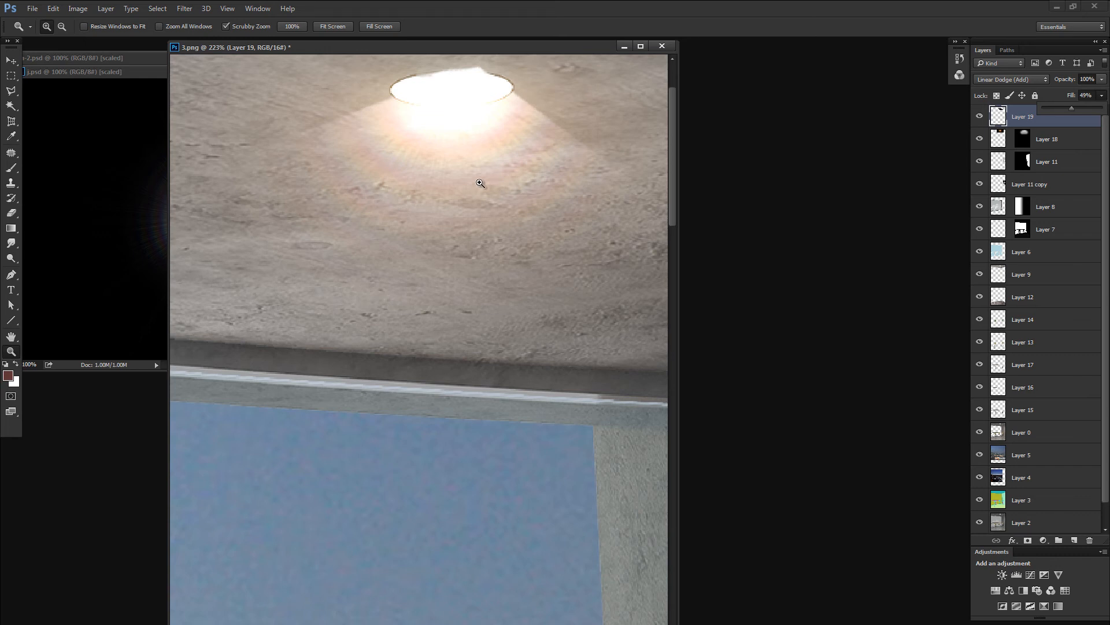
Shift the flare slightly upward on the ceiling light and set Layer 19's fill to 36%
key(ctrl+1)
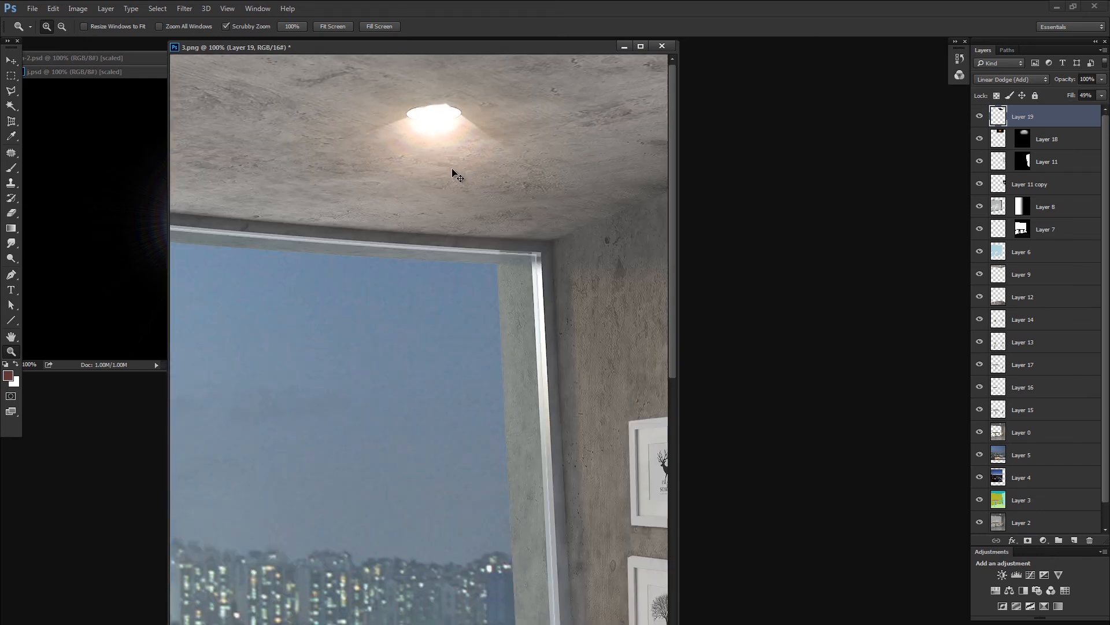
key(v)
mouse_move(456, 175)
mouse_down()
mouse_move(454, 191)
mouse_move(451, 159)
mouse_up()
click(1102, 95)
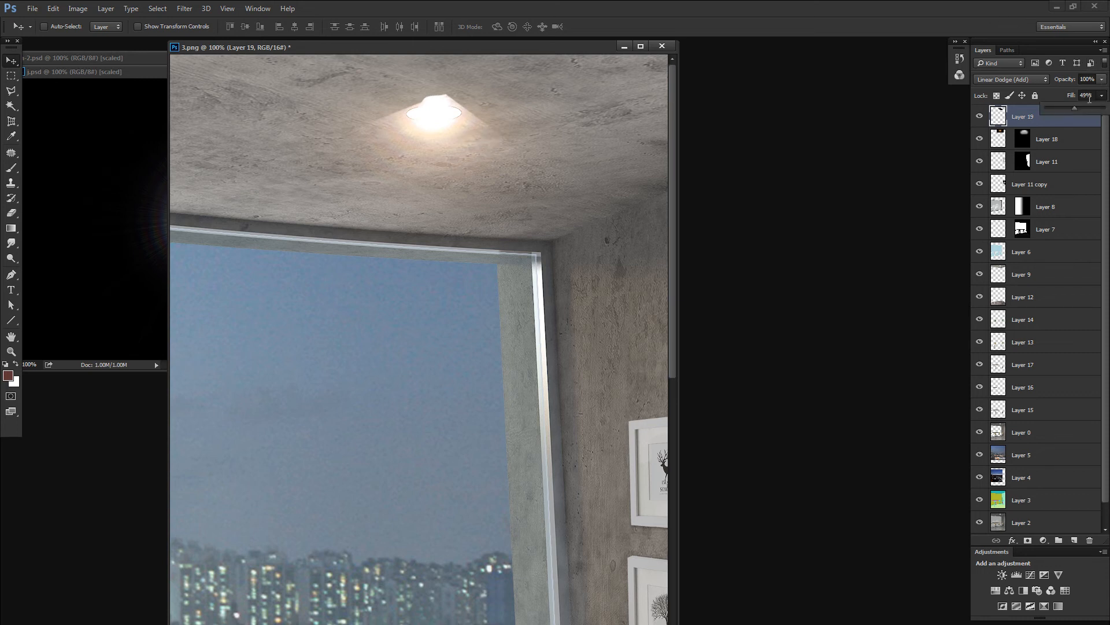
drag(1060, 108, 1067, 106)
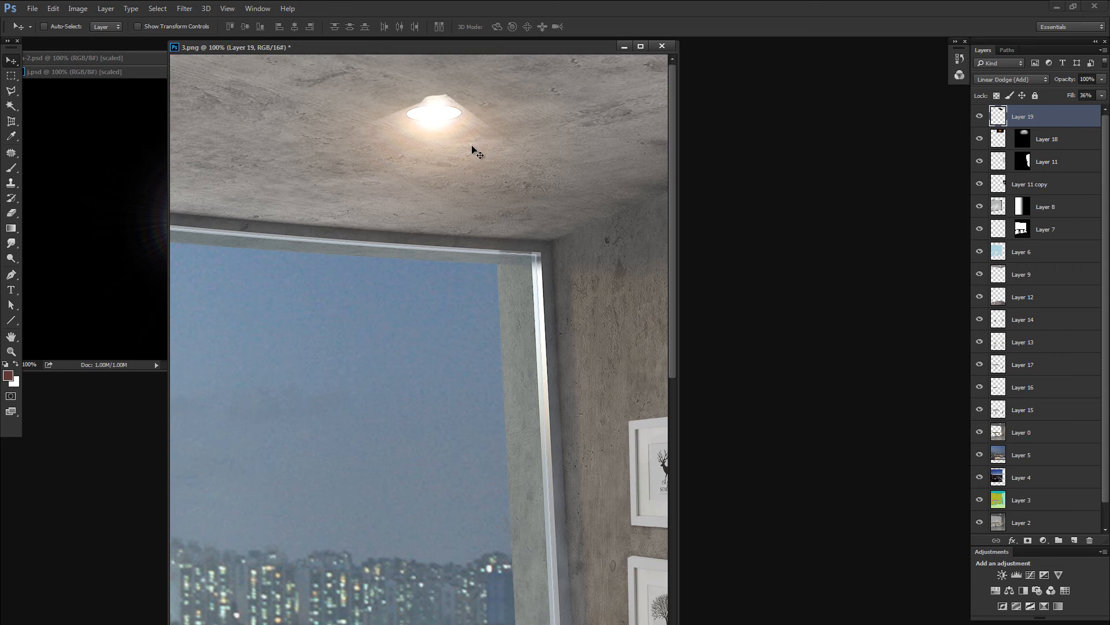
Erase the flare's hard edges around the ceiling light with a soft eraser at 26% opacity
key(e)
mouse_move(402, 103)
mouse_down()
mouse_move(382, 87)
mouse_move(492, 80)
mouse_move(399, 74)
mouse_move(493, 77)
mouse_move(525, 102)
mouse_move(424, 81)
mouse_move(359, 96)
mouse_move(401, 81)
mouse_move(335, 104)
mouse_move(382, 80)
mouse_move(331, 101)
mouse_move(492, 63)
mouse_move(392, 83)
mouse_move(498, 81)
mouse_move(489, 87)
mouse_move(594, 125)
mouse_up()
key(ctrl+minus)
key(ctrl+minus)
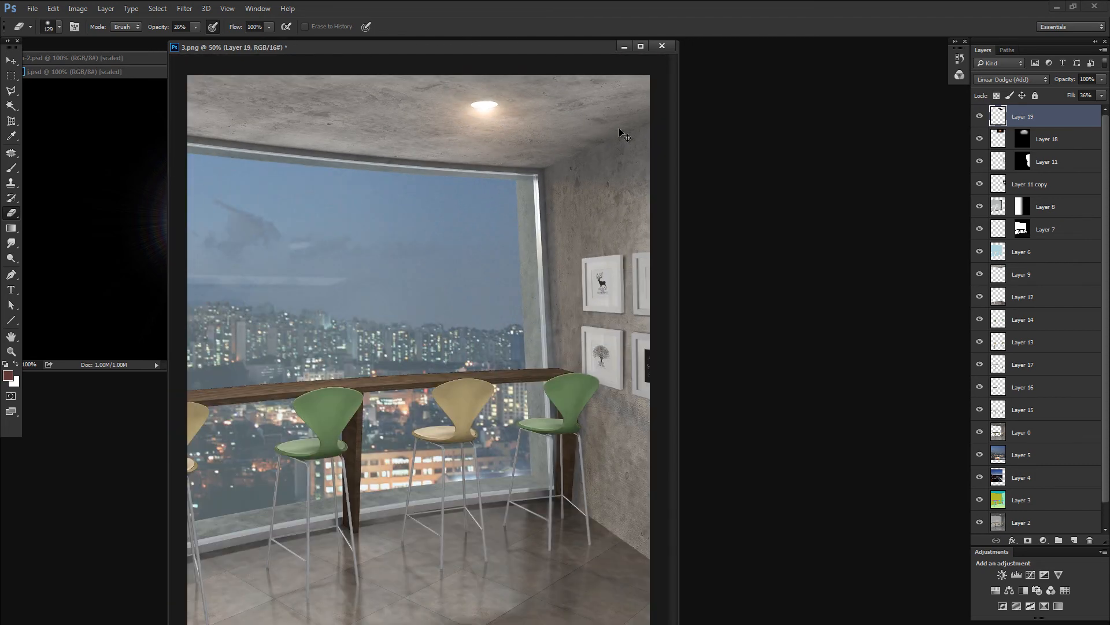
Select the window tint layer (Layer 6) and draw a Quick Mask gradient fading from the window's left side
key(ctrl+minus)
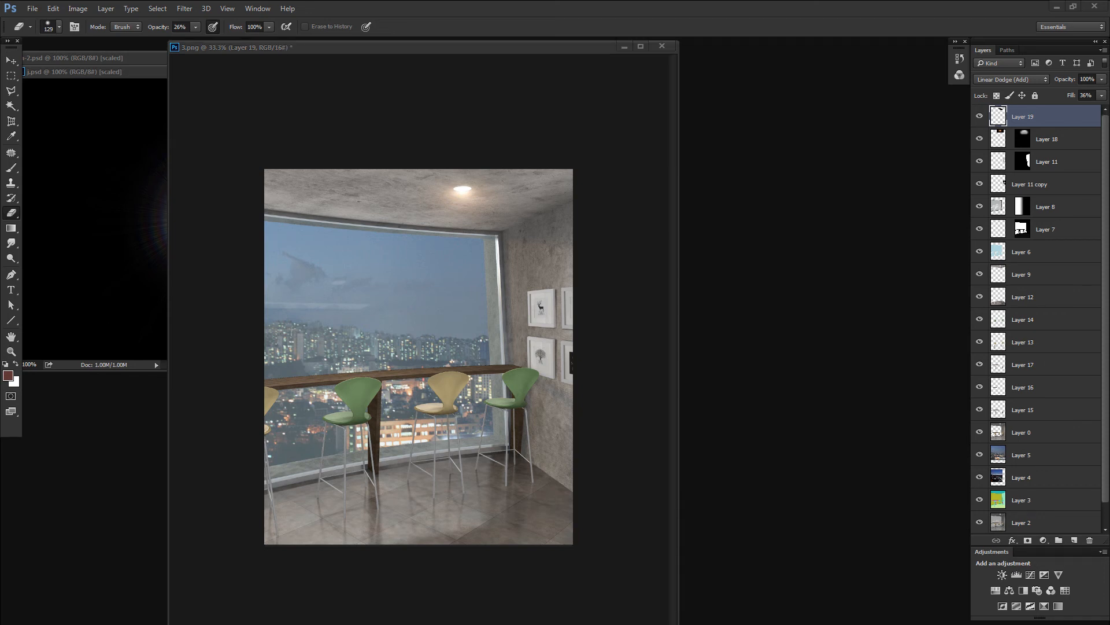
click(271, 432)
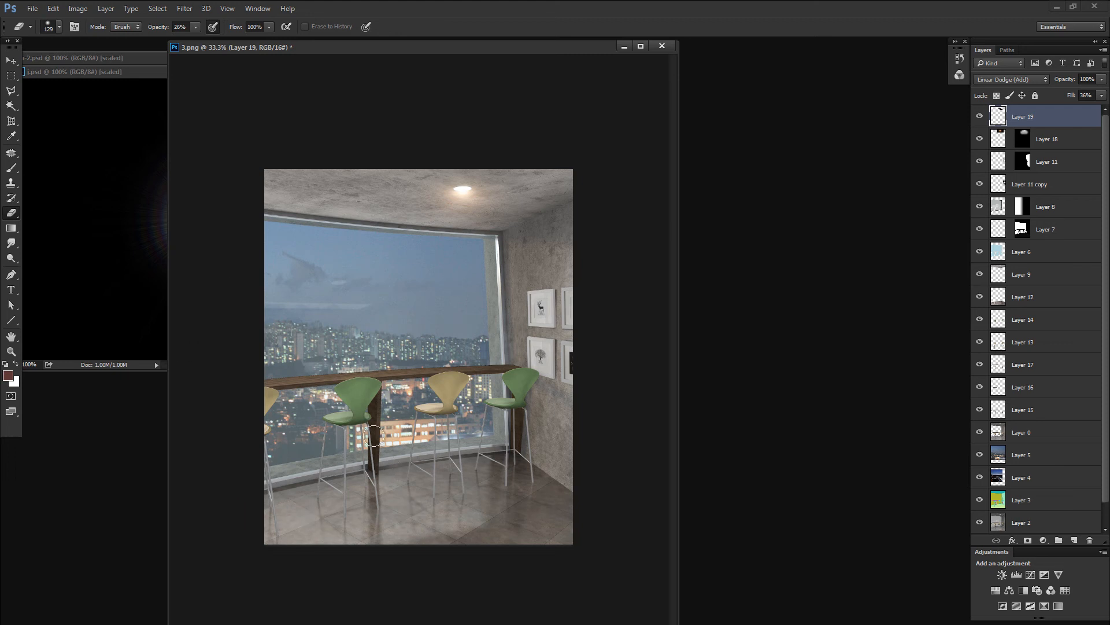
key(v)
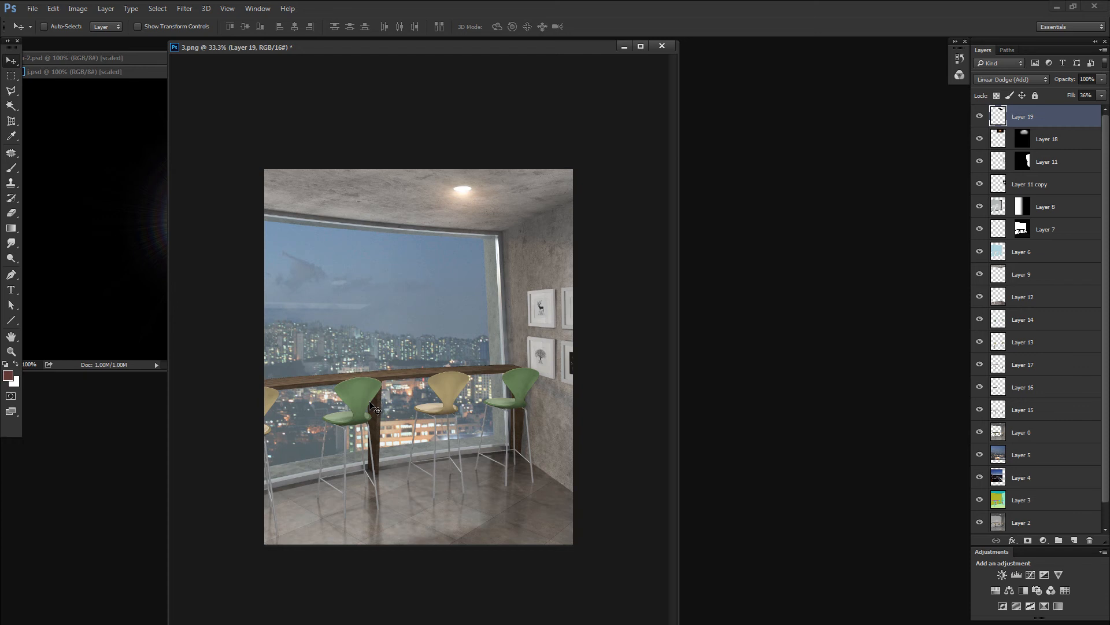
ctrl+click(459, 323)
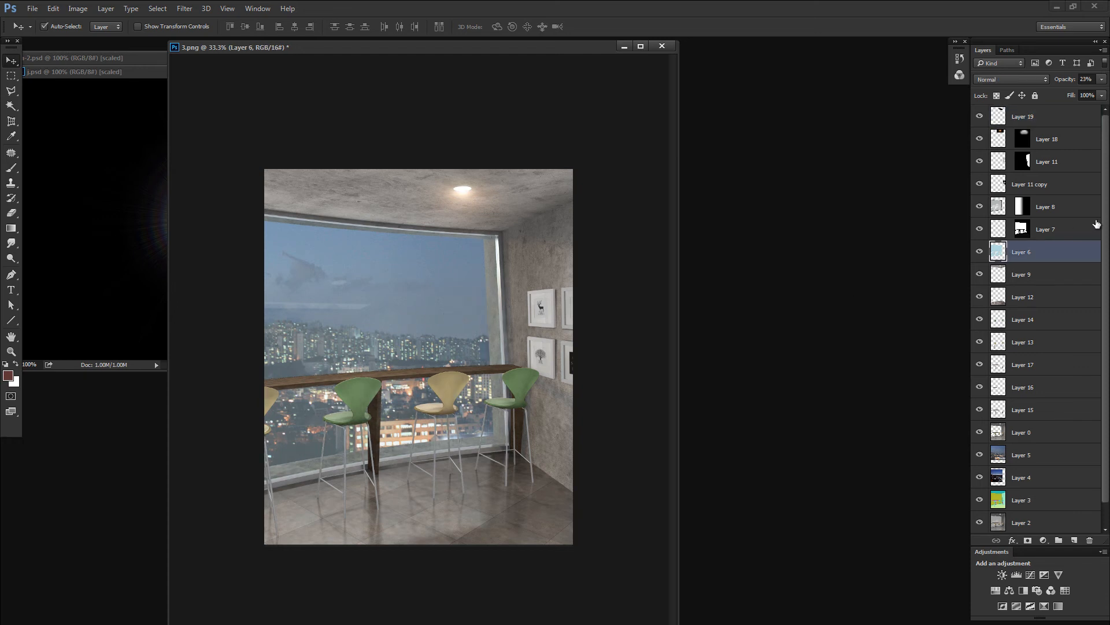
key(q)
key(d)
key(g)
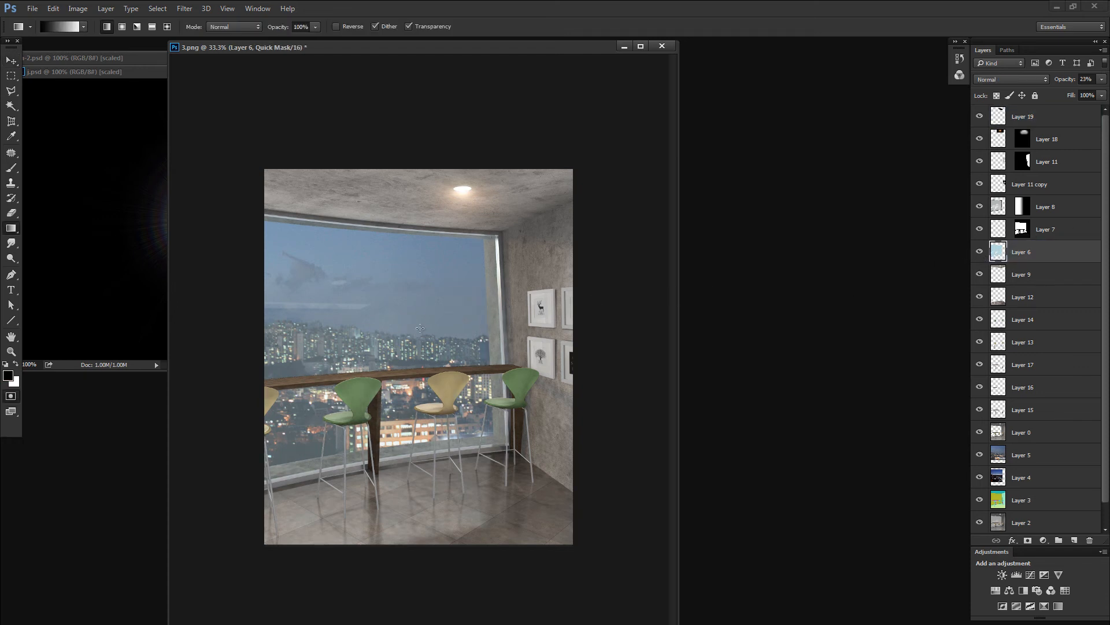
drag(505, 321, 398, 333)
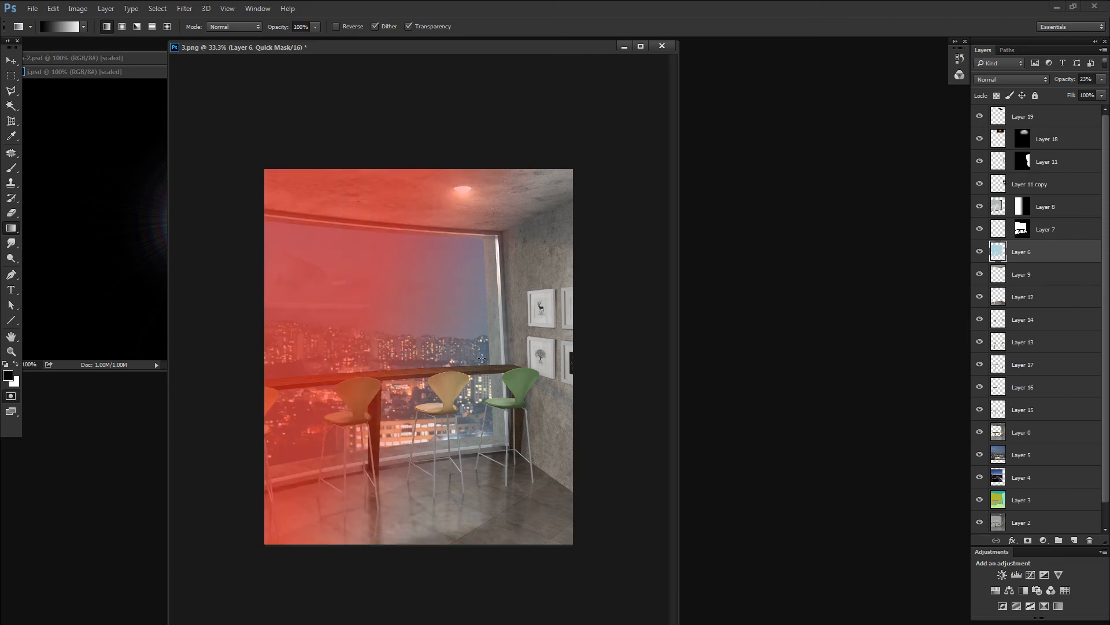
Convert the gradient mask to a selection and brighten that part of Layer 6 with Brightness/Contrast
key(q)
key(alt+i)
key(a)
key(c)
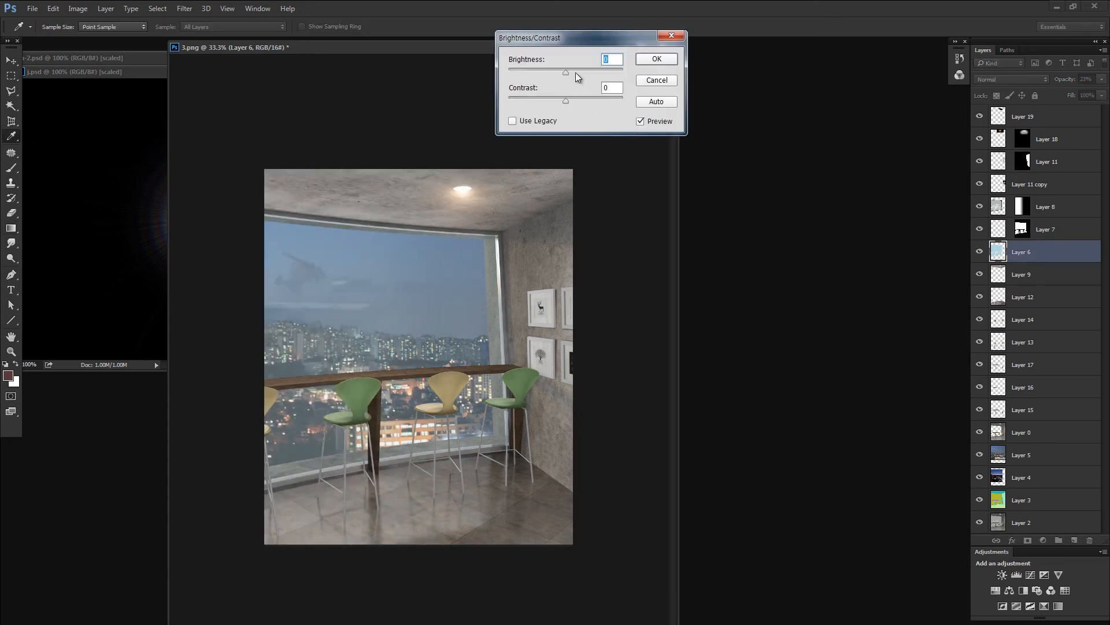
click(654, 62)
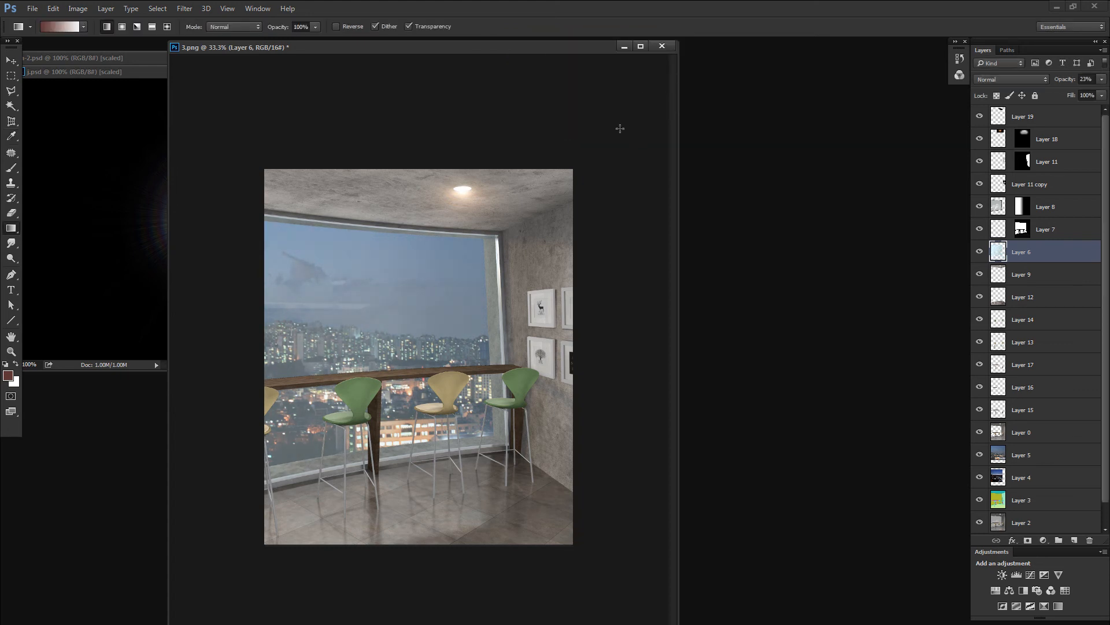
Add a new layer above Layer 19, fill it entirely with black and set its blend mode to Color Dodge
click(1053, 126)
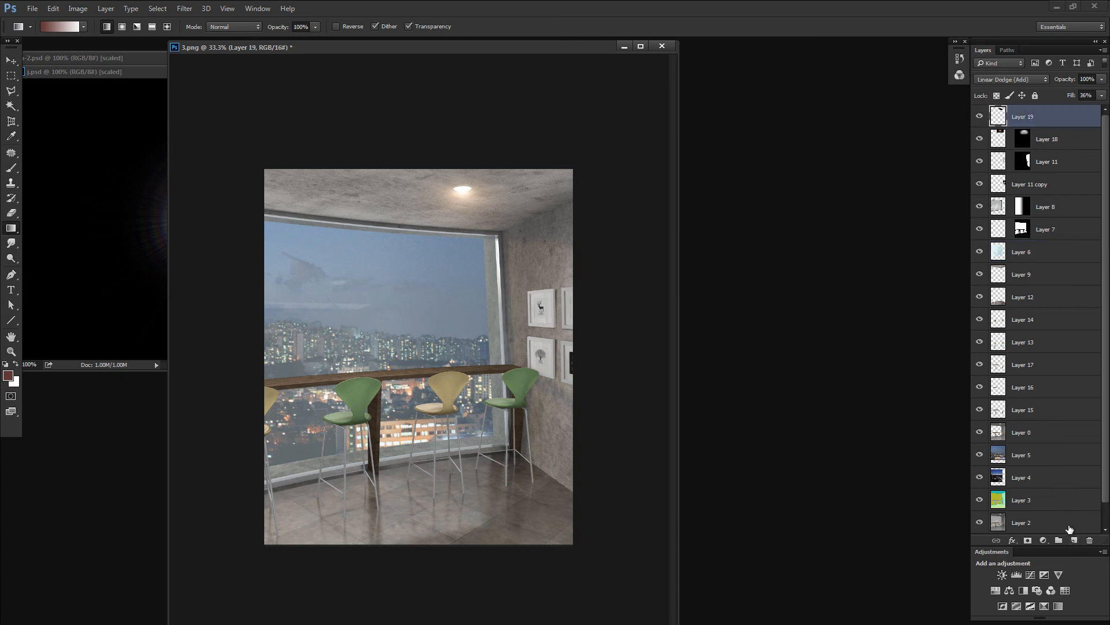
click(1075, 541)
key(d)
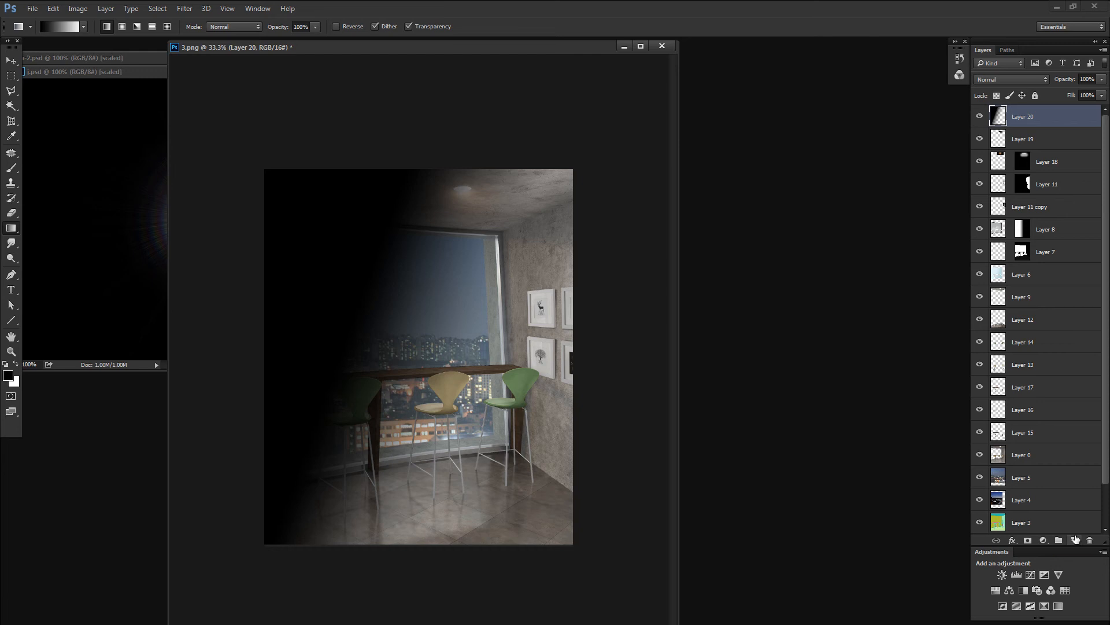
key(alt+BackSpace)
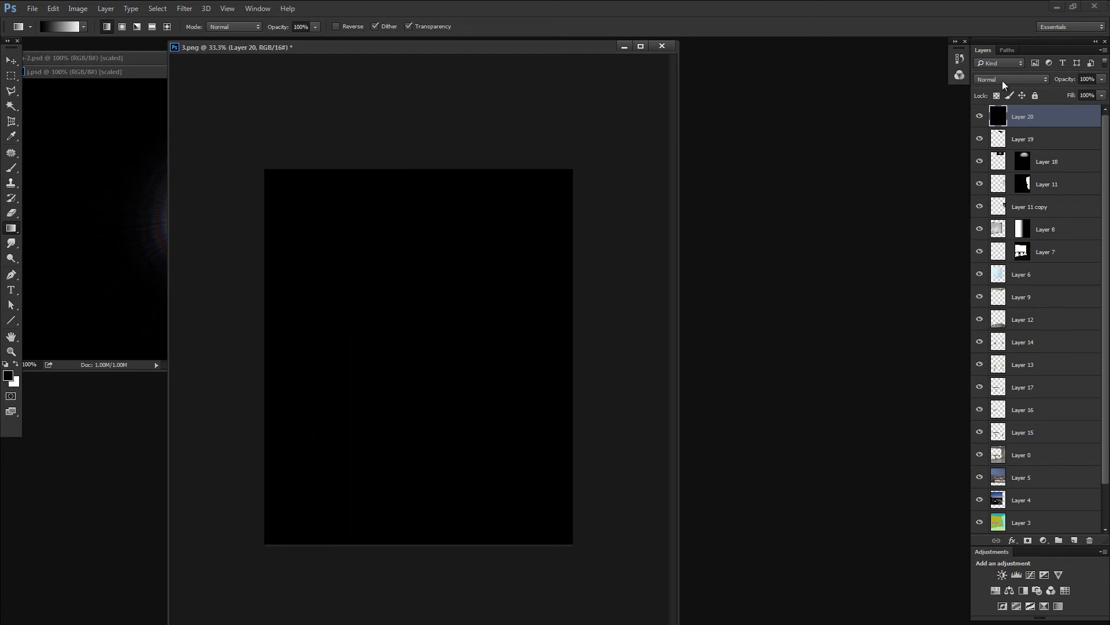
click(1003, 81)
click(1006, 169)
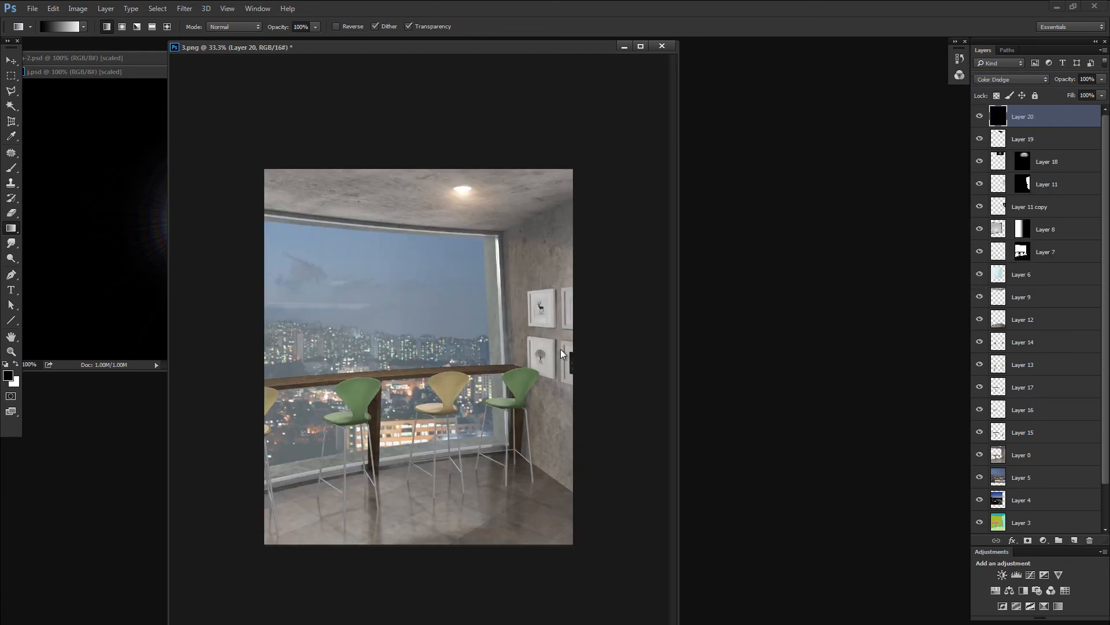
Try painting an orange #c6915c glow from the ceiling light across the window with a large brush at 59% opacity
key(b)
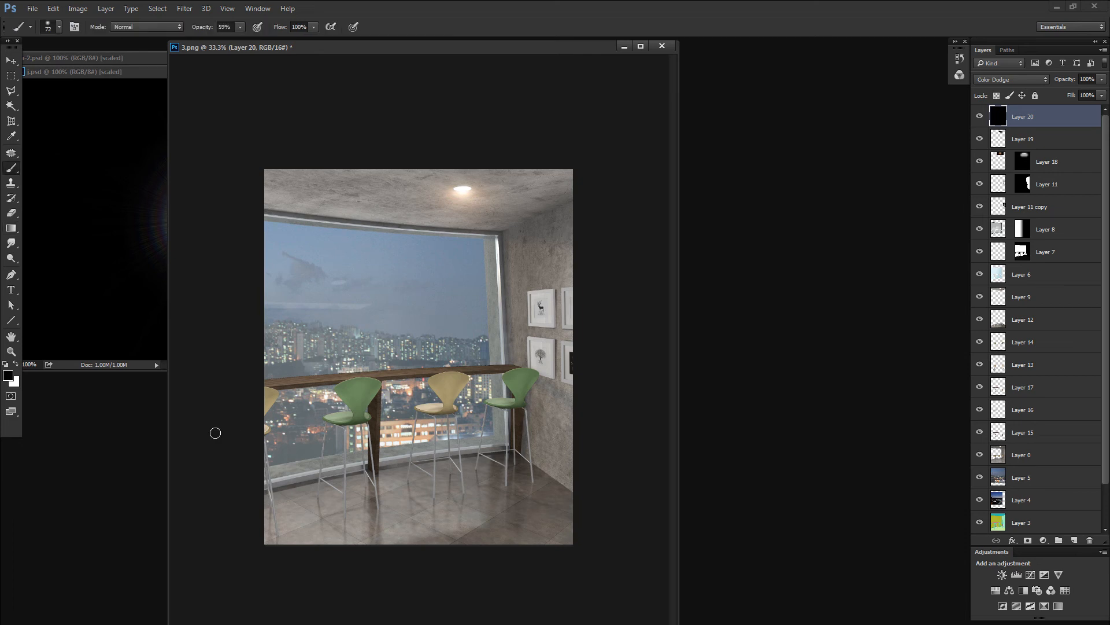
drag(355, 311, 413, 313)
alt+click(463, 190)
click(9, 376)
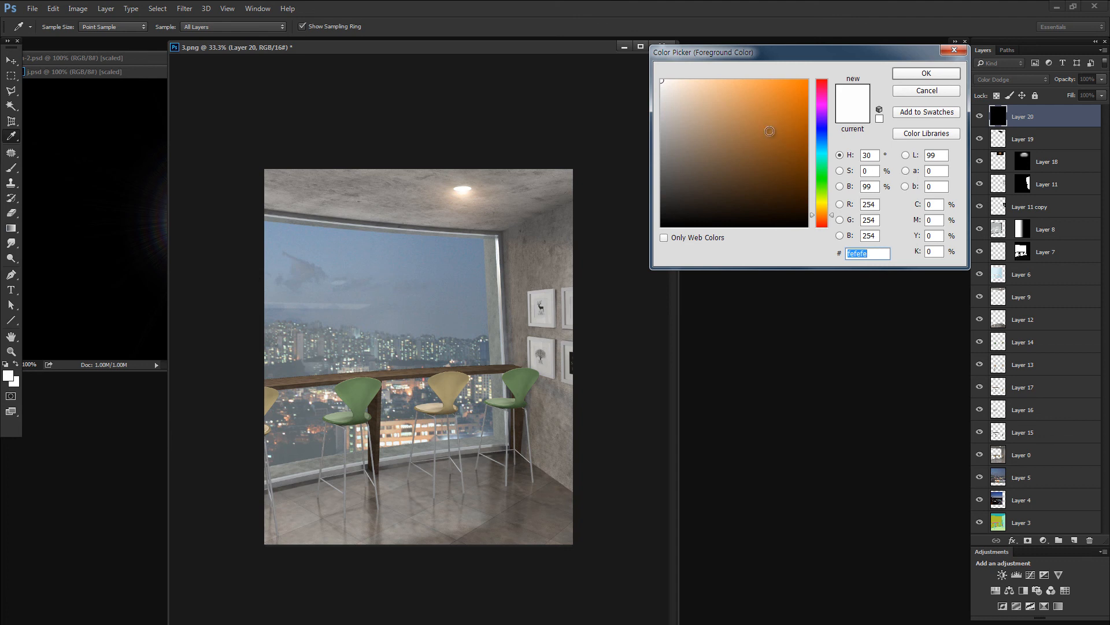
click(742, 112)
click(926, 74)
mouse_move(462, 243)
mouse_down()
mouse_move(401, 275)
mouse_move(395, 346)
mouse_up()
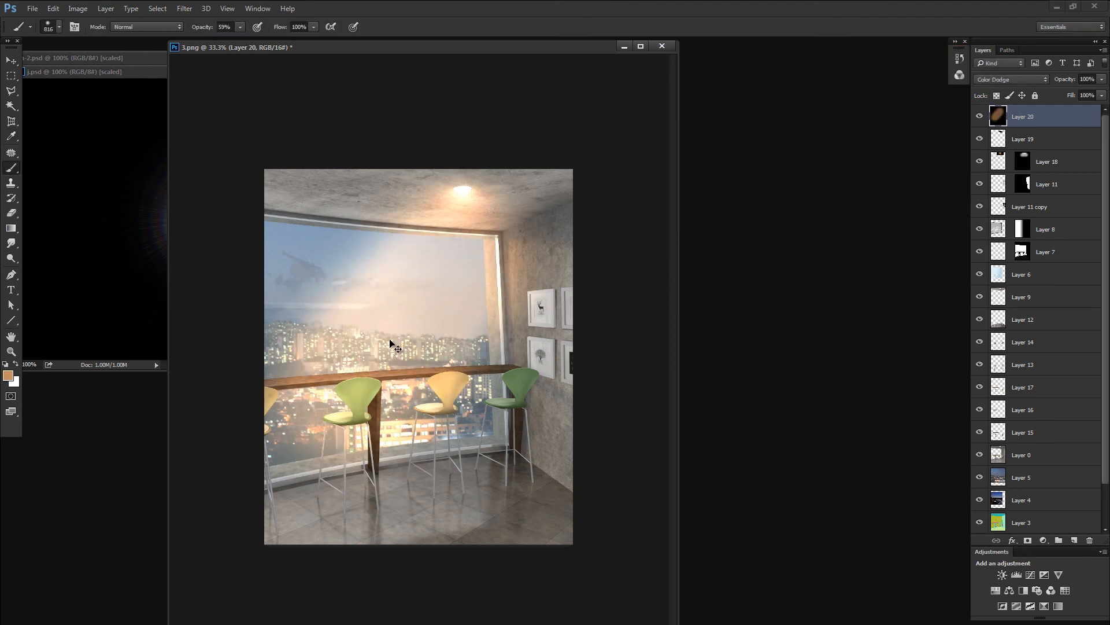
key(ctrl+z)
Try a dab of pale peach #e5ccb4 on the window on the Color Dodge layer
click(9, 376)
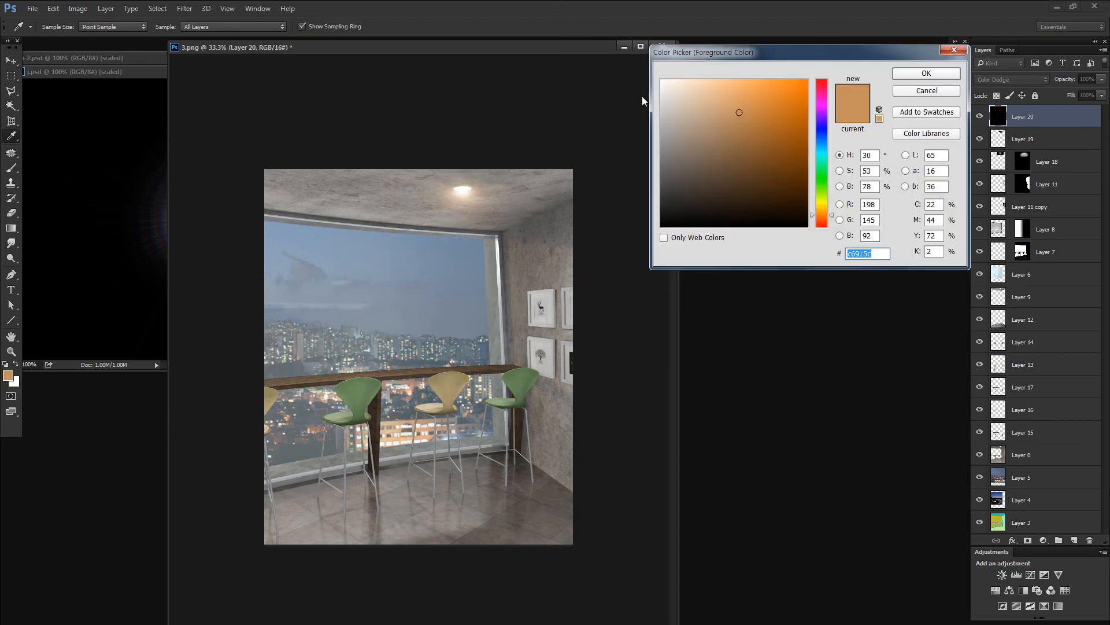
click(693, 94)
click(926, 74)
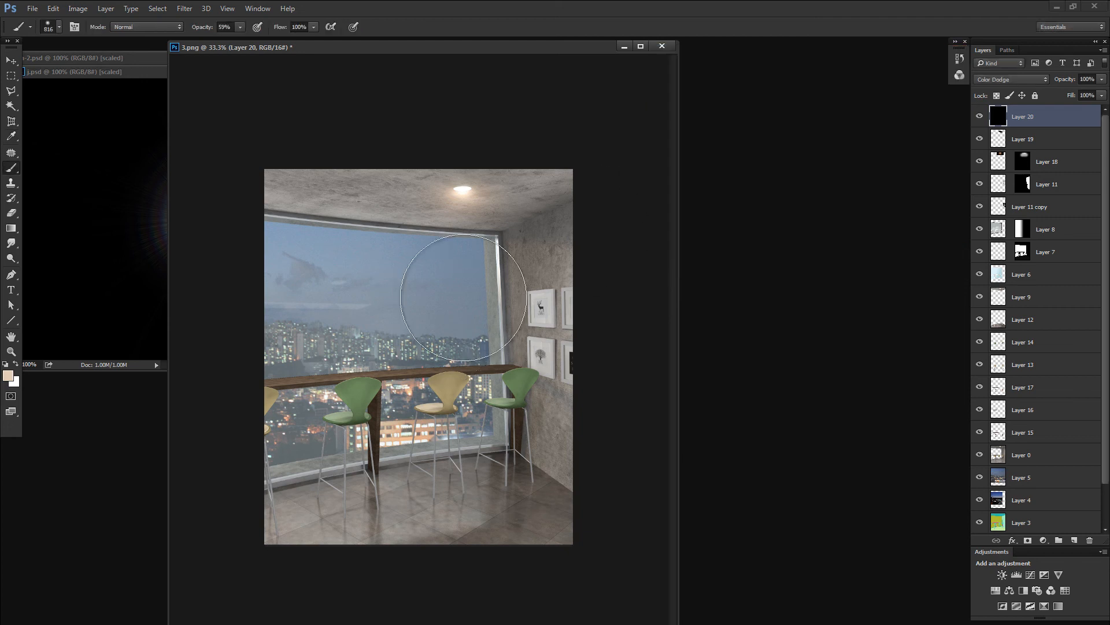
click(426, 290)
key(ctrl+z)
Try a dark brown #494138 glow over the window on the Color Dodge layer
click(8, 377)
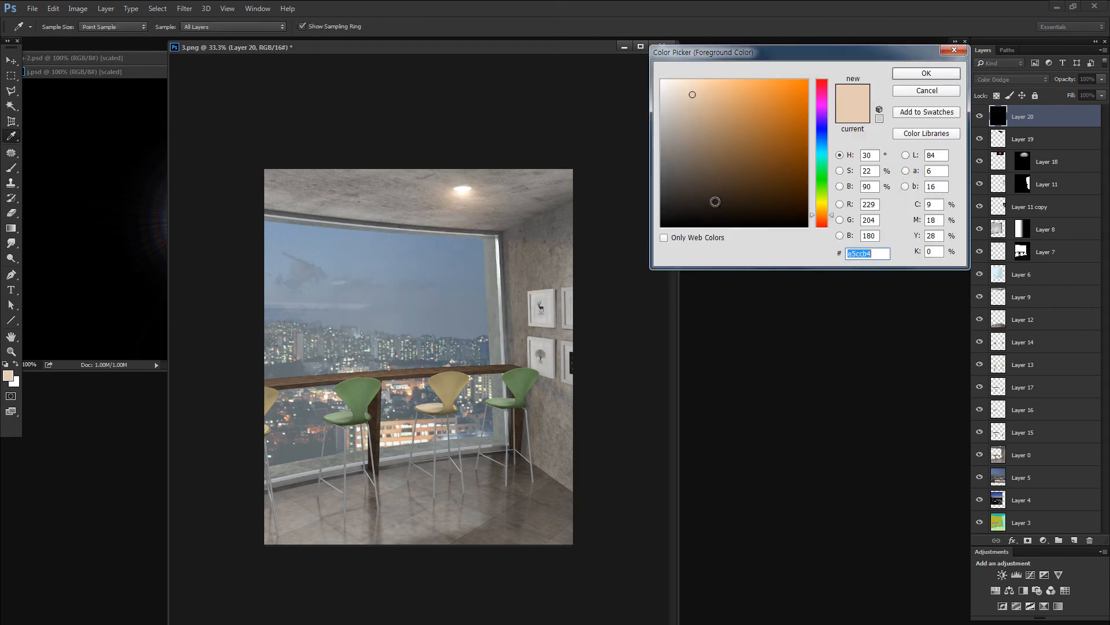
drag(692, 96, 694, 185)
click(900, 79)
key(b)
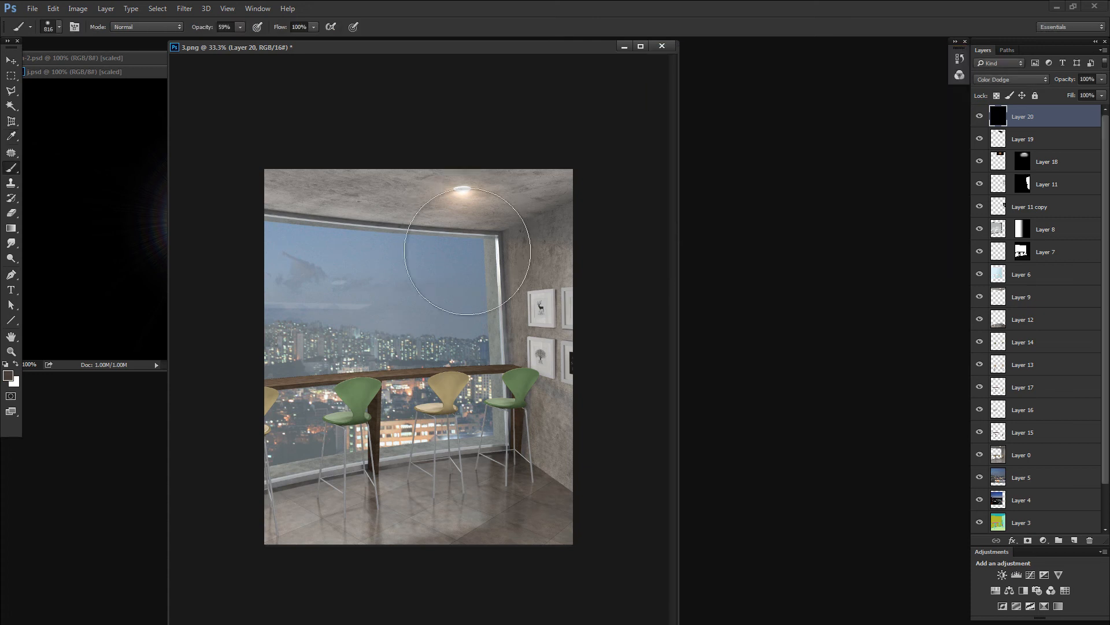
key(ctrl+z)
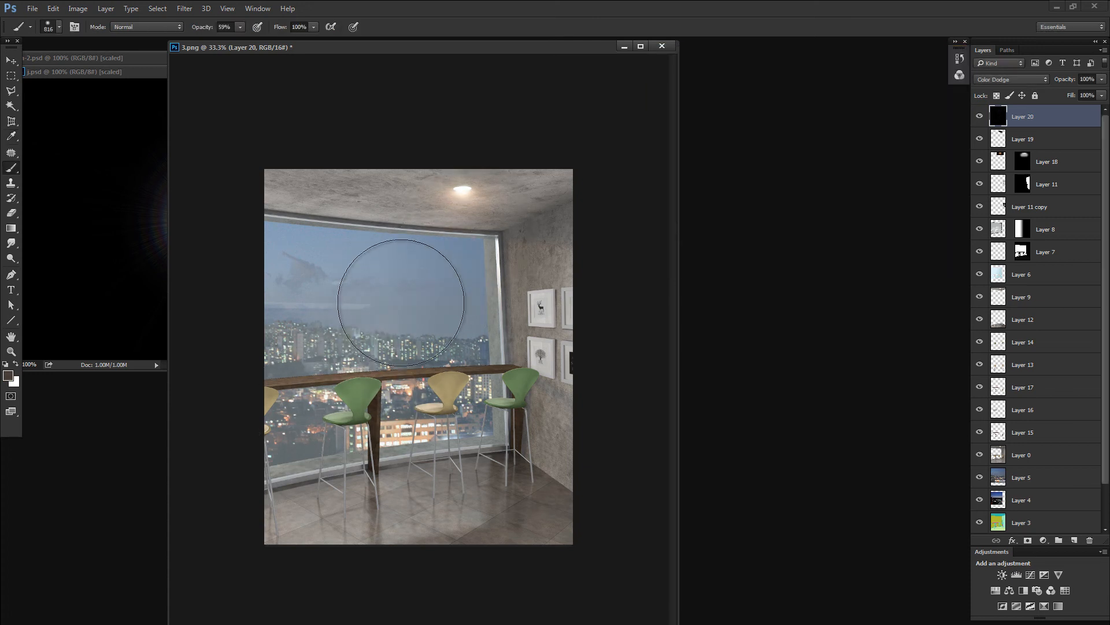
Enlarge the brush to 1020 px and set its opacity to 100%, keeping the current foreground colour
drag(404, 293, 429, 295)
drag(198, 32, 187, 34)
click(9, 376)
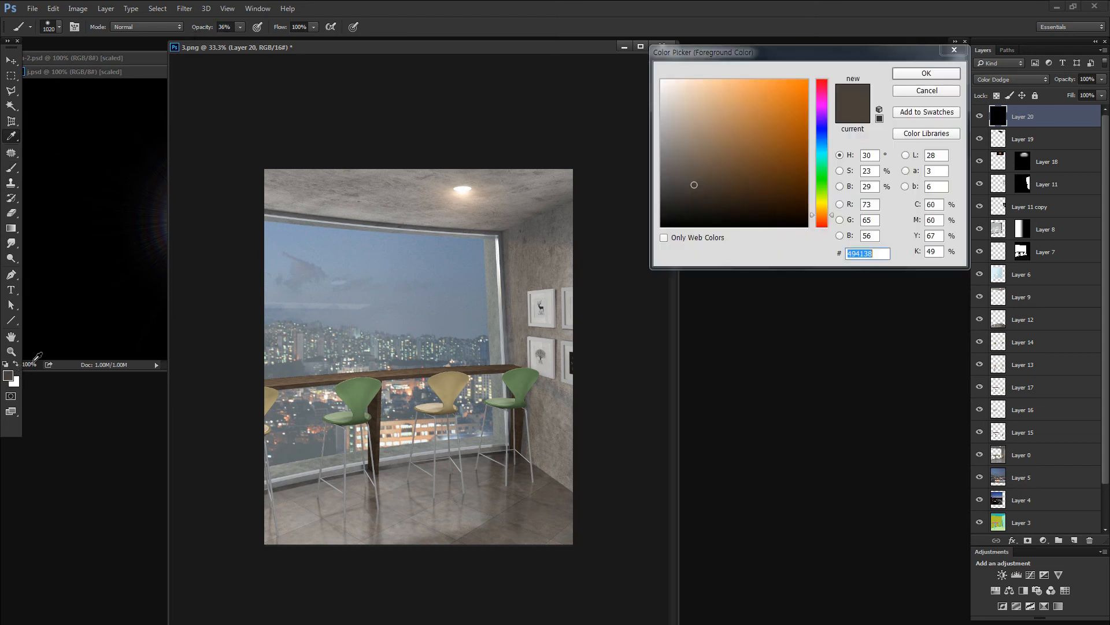
click(693, 93)
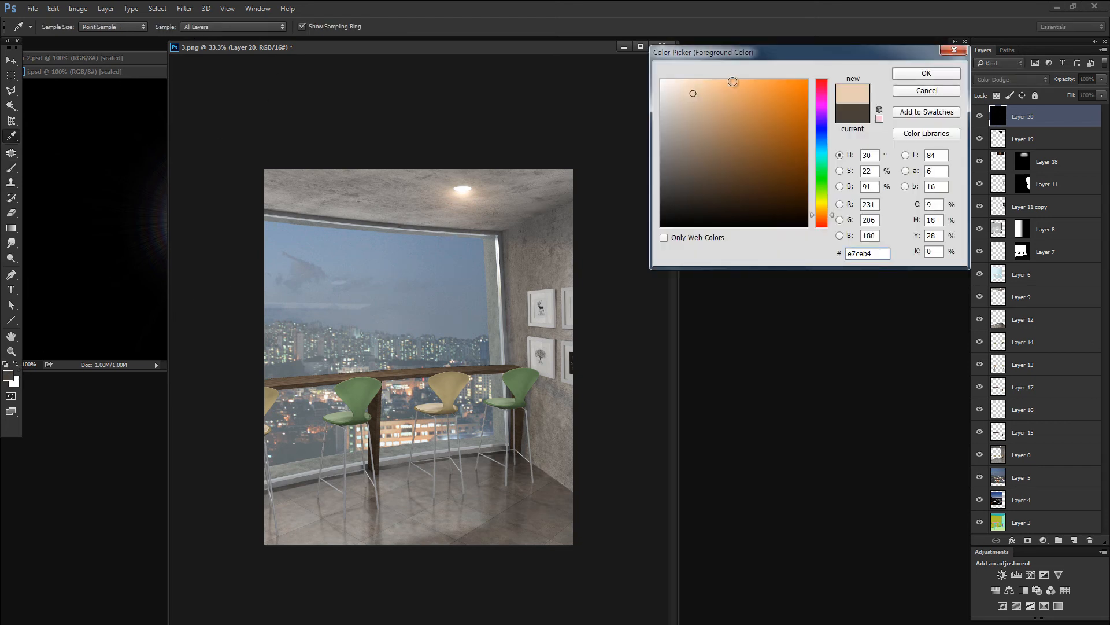
click(909, 90)
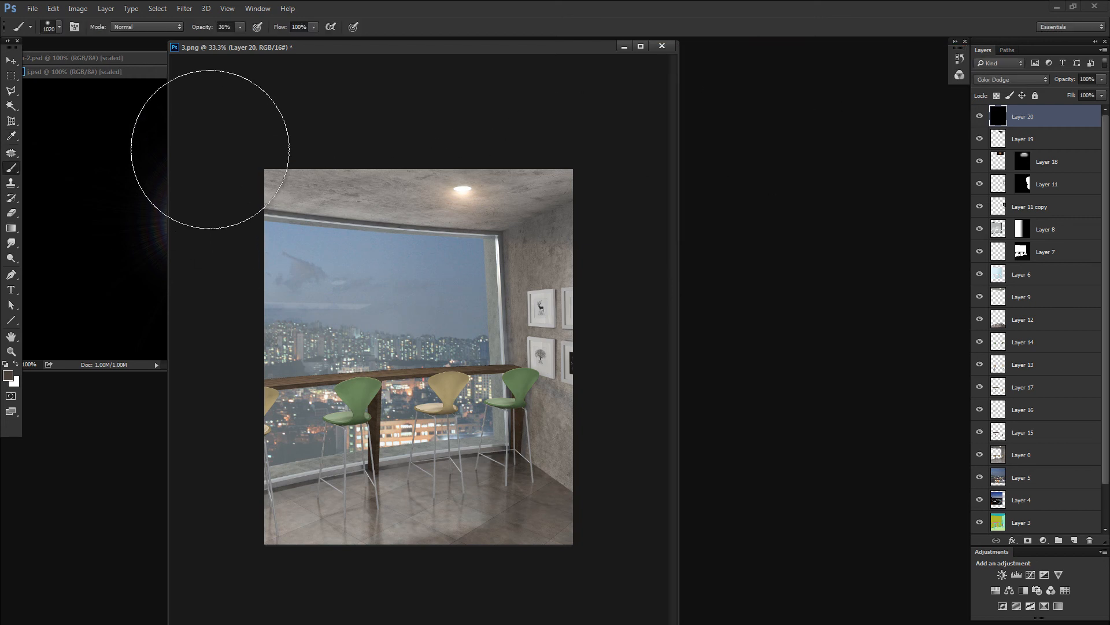
drag(203, 27, 359, 31)
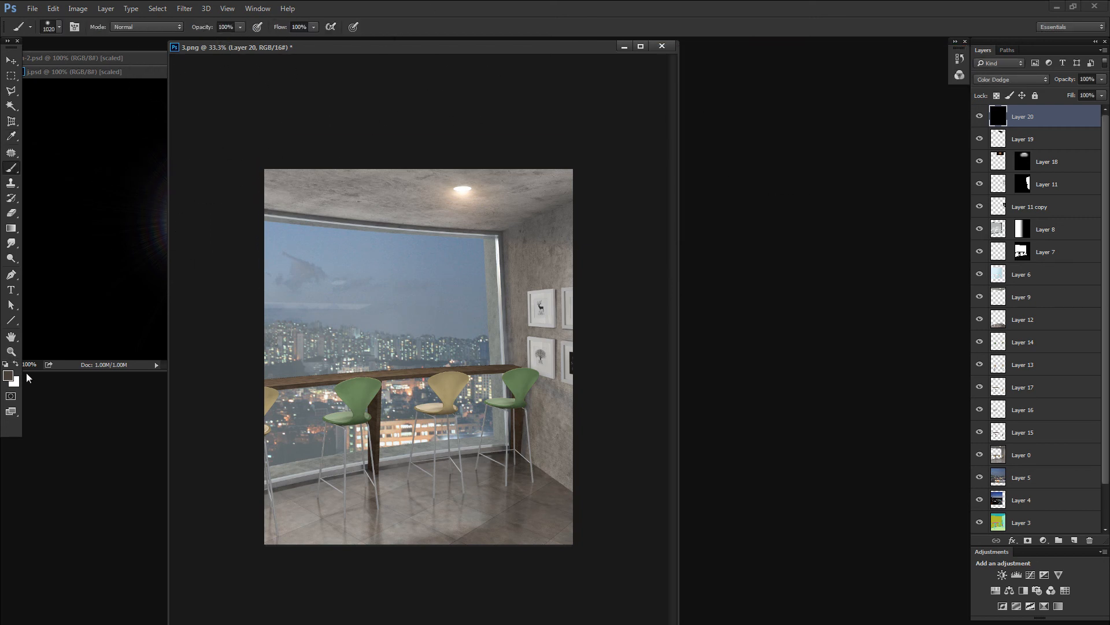
Try painting a peach #f2cda9 glow over the left part of the window
click(8, 376)
drag(700, 107, 706, 86)
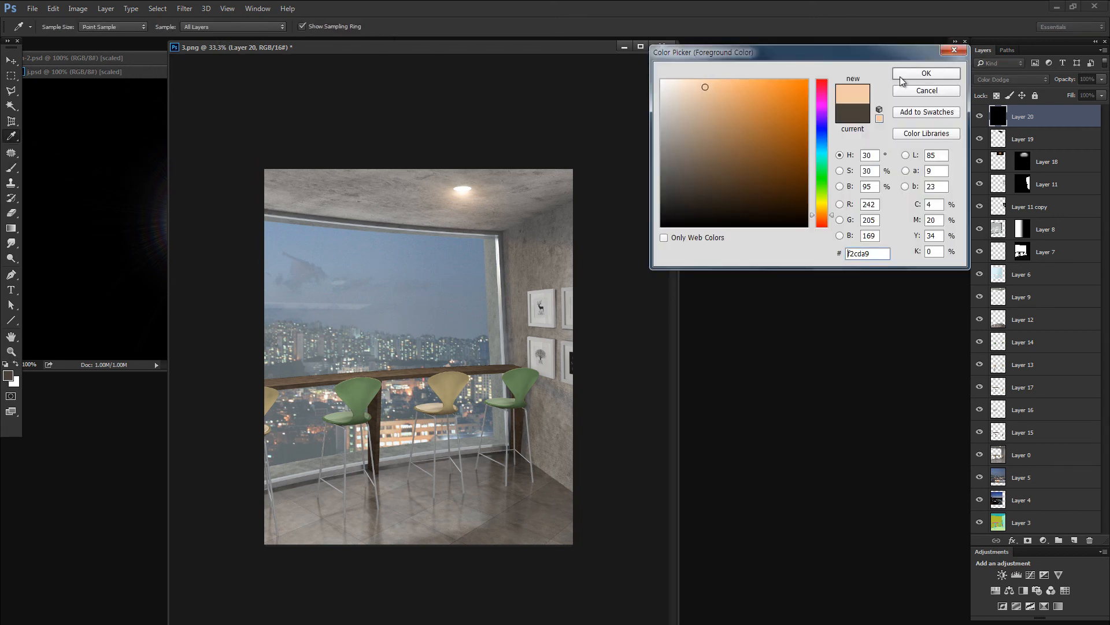
click(899, 77)
drag(302, 303, 303, 360)
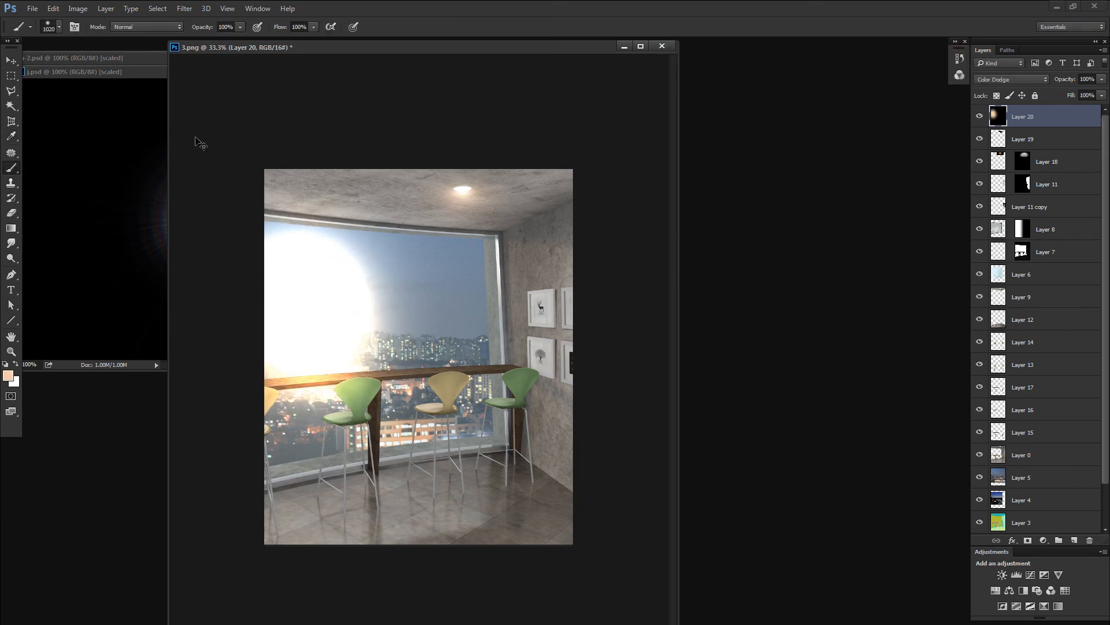
key(ctrl+z)
Choose a darker tan foreground colour and try a vertical glow stroke along the window's left edge
click(8, 376)
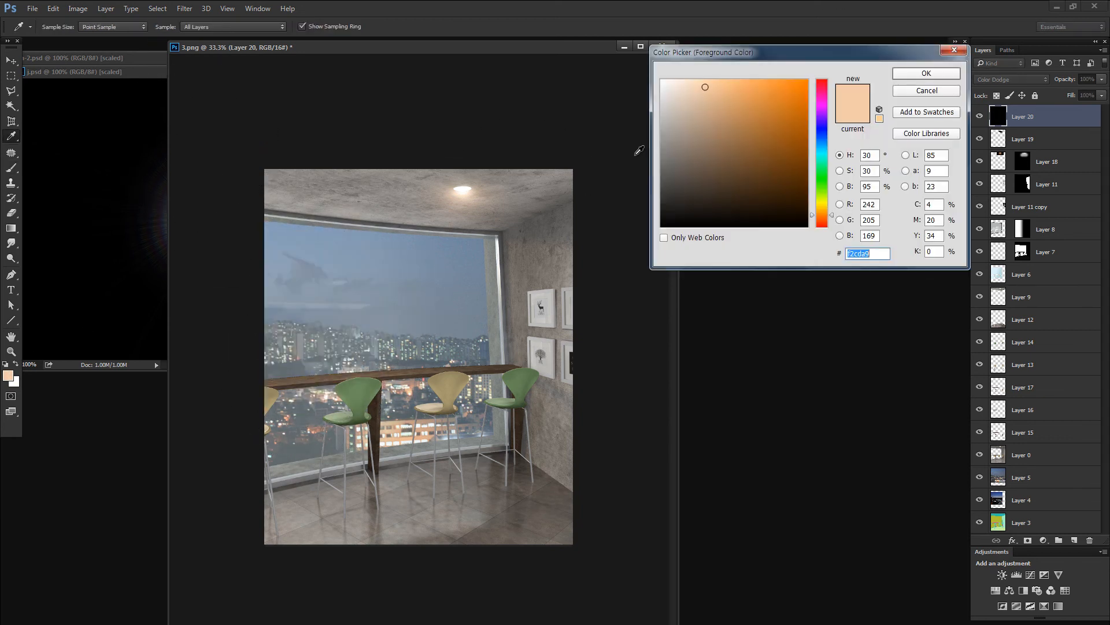
click(703, 119)
click(902, 76)
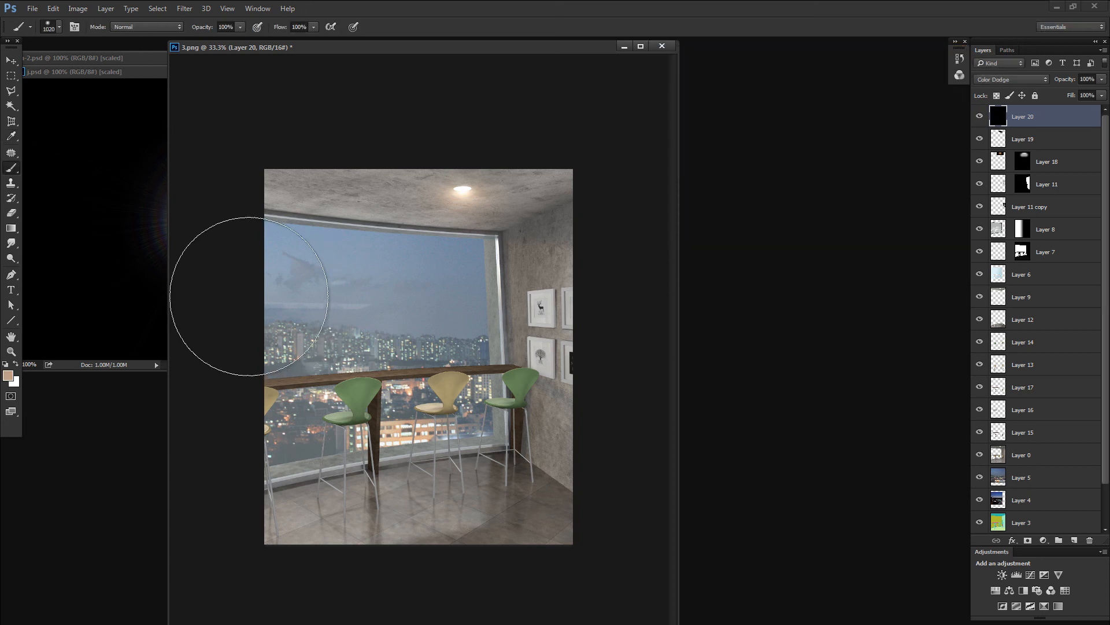
mouse_move(250, 289)
mouse_down()
mouse_move(285, 311)
mouse_move(275, 418)
mouse_up()
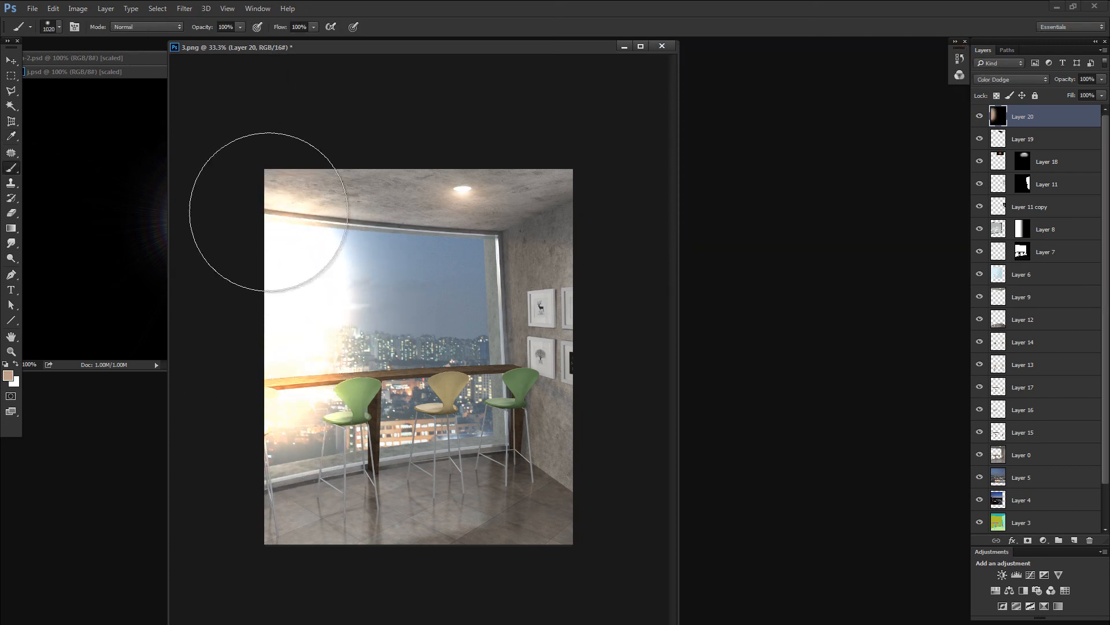
key(ctrl+z)
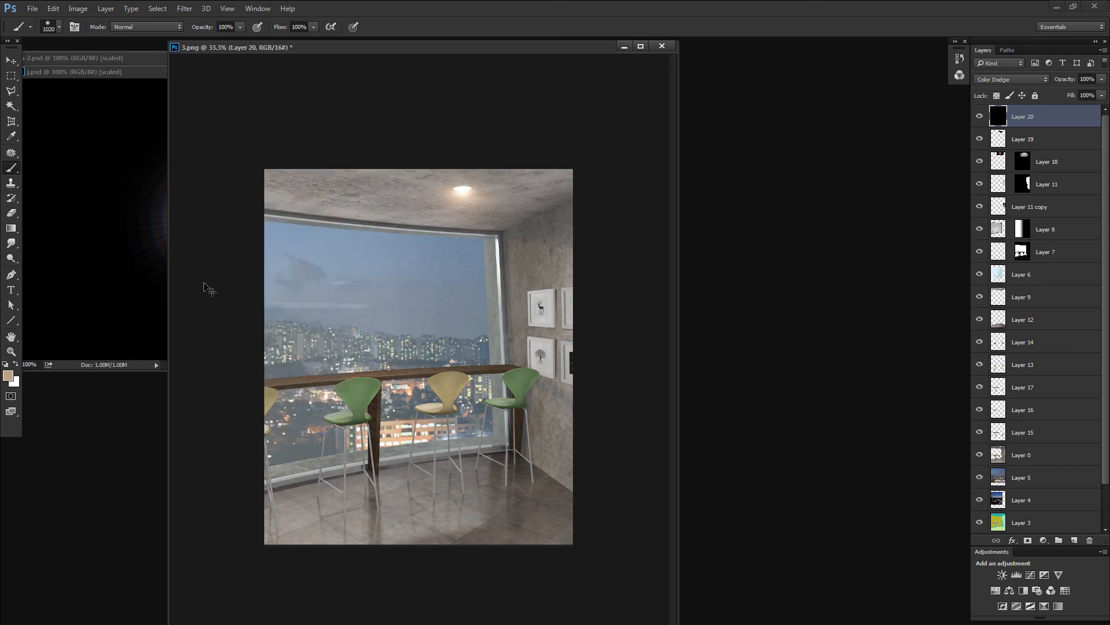
Try a long vertical stroke of dark brown #443d36 down the image's left side on the Color Dodge layer
click(9, 376)
click(691, 185)
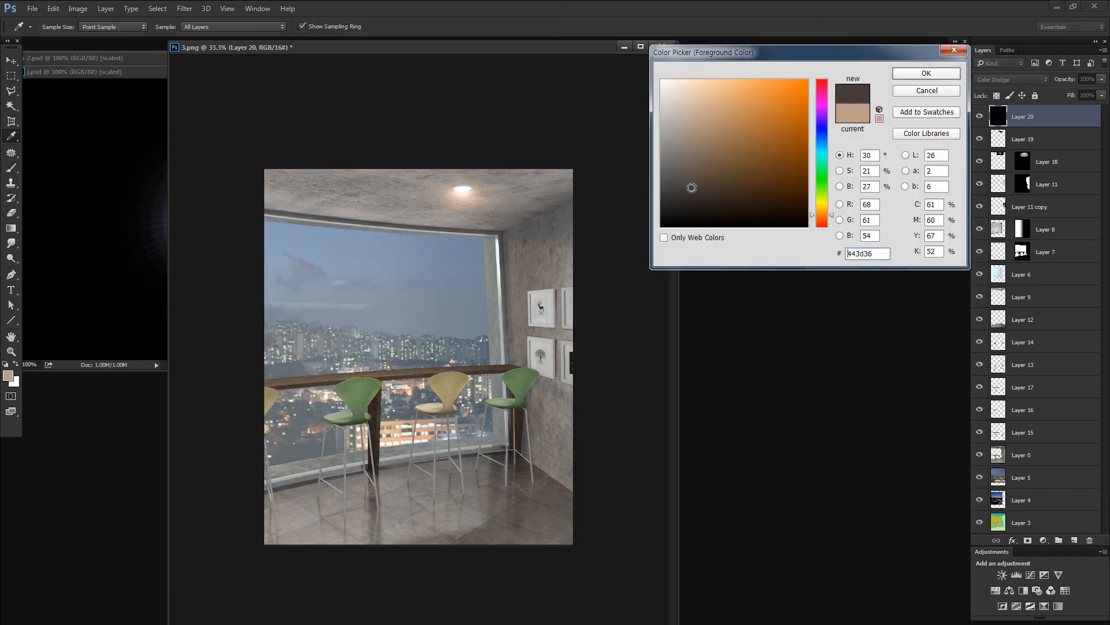
click(905, 74)
mouse_move(310, 261)
mouse_down()
mouse_move(304, 523)
mouse_move(318, 496)
mouse_up()
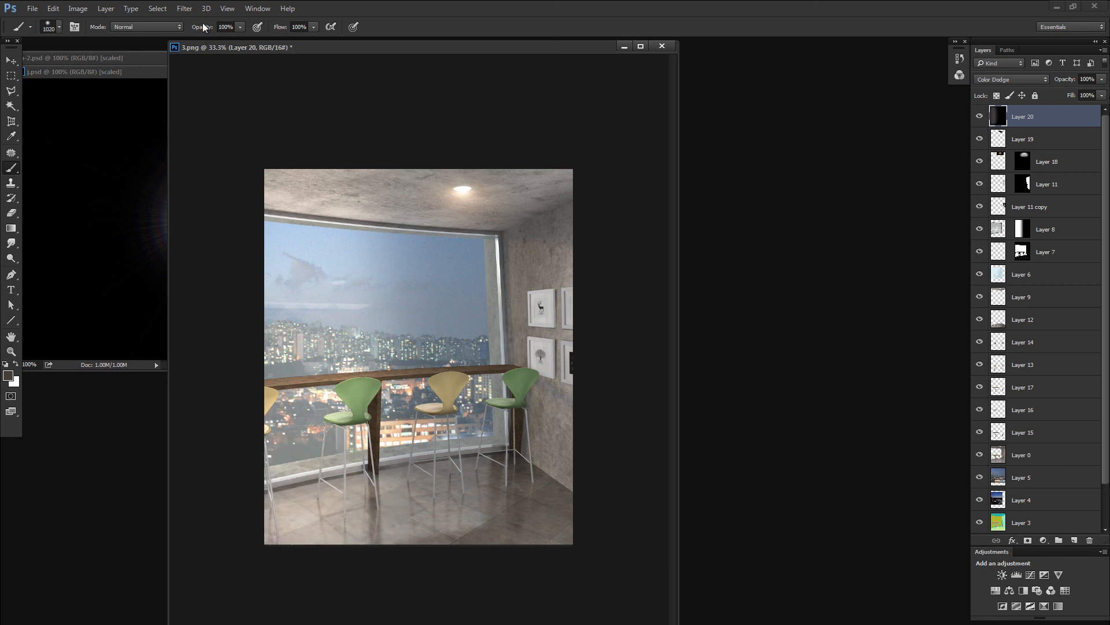
key(ctrl+z)
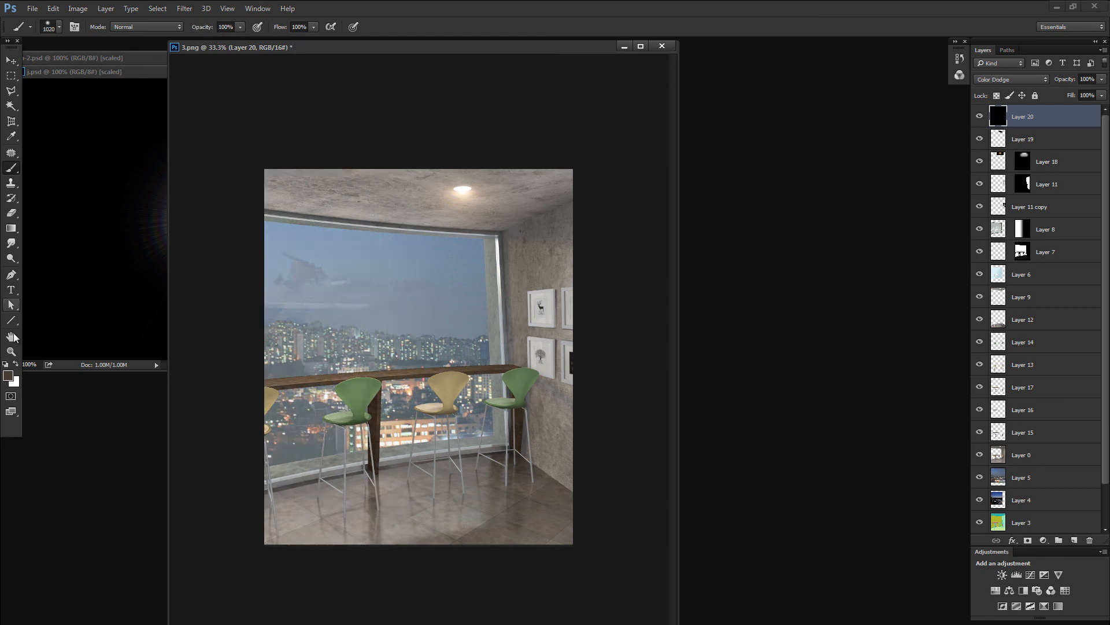
Set the foreground colour to #e3ceb8 and paint a strong glow over the left part of the window on Layer 20
click(8, 375)
click(688, 97)
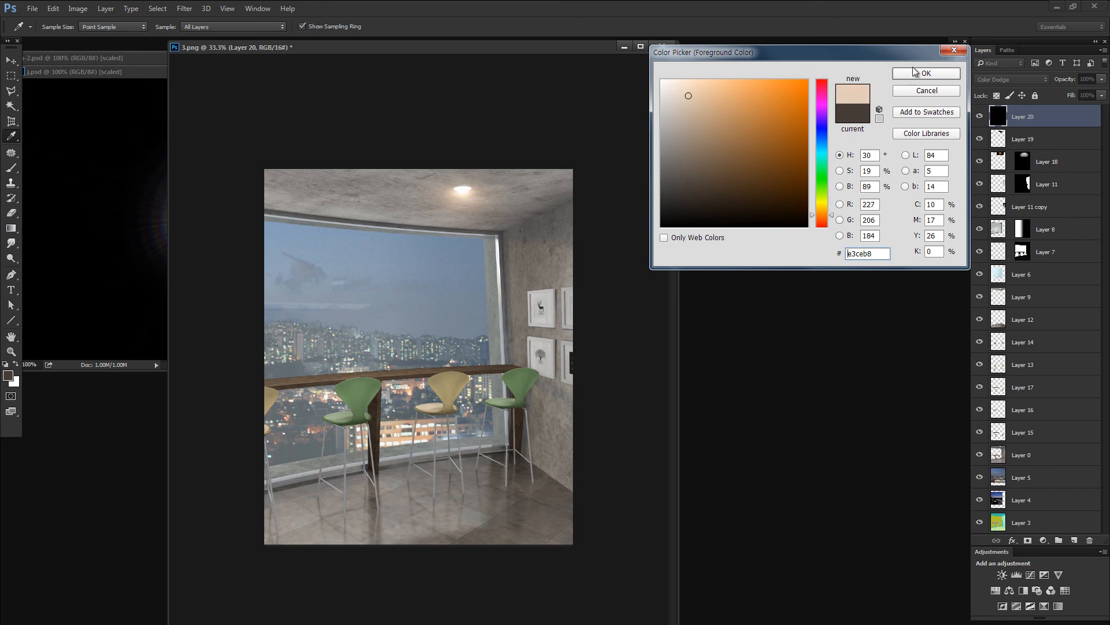
click(927, 74)
click(324, 252)
drag(325, 409, 346, 272)
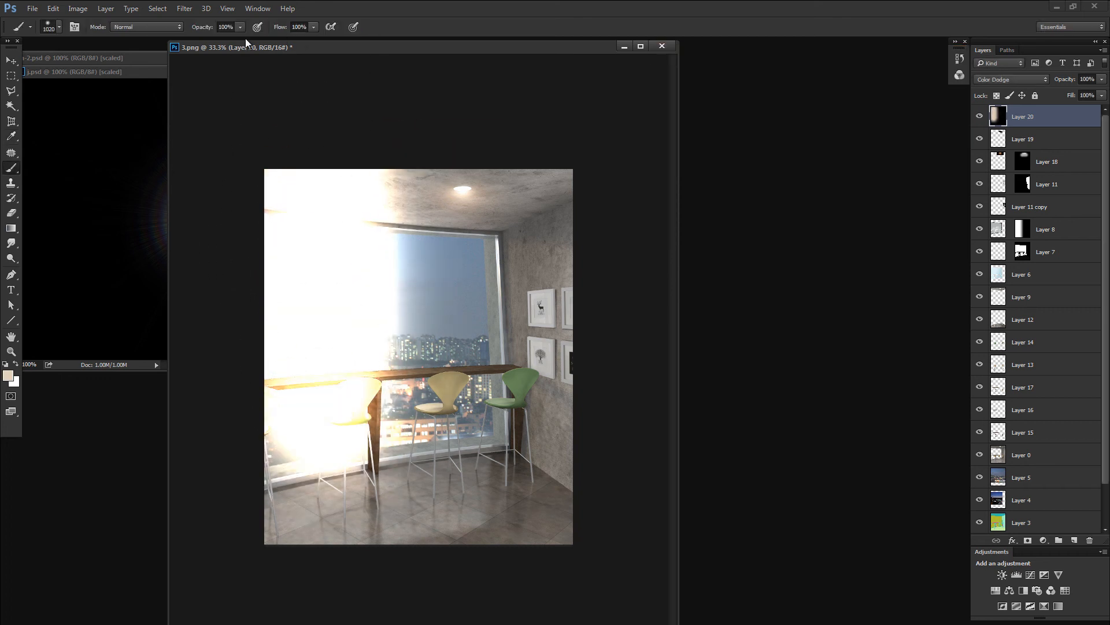
Undo the strong window glow, then try a faint vertical stroke at 10% brush opacity and inspect Layer 20 alone
drag(190, 40, 243, 39)
key(ctrl+z)
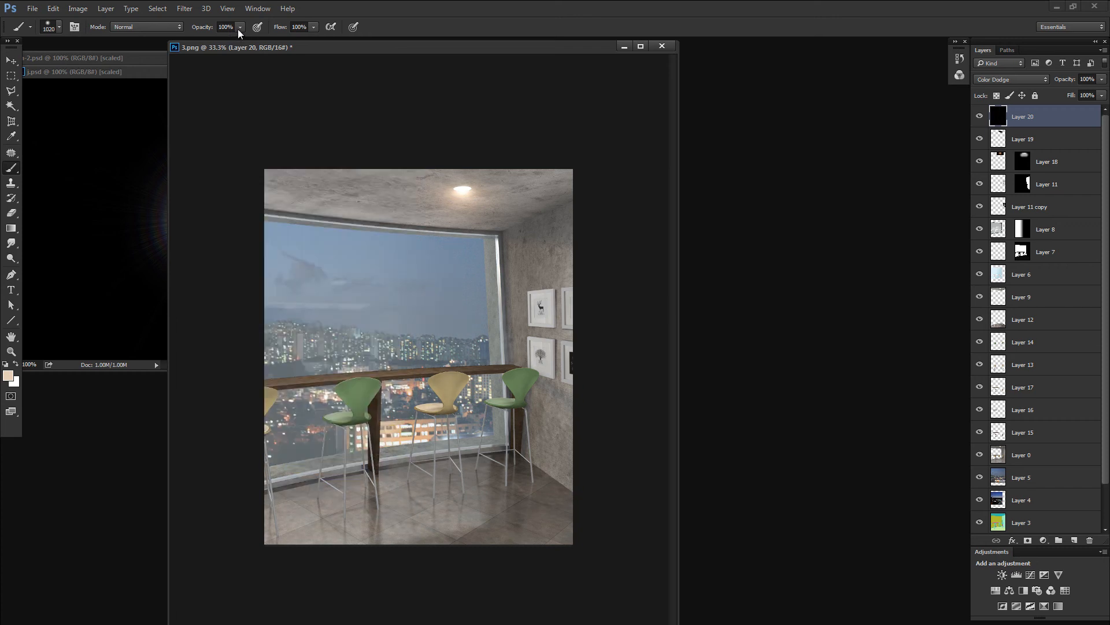
drag(193, 30, 157, 45)
drag(314, 256, 317, 490)
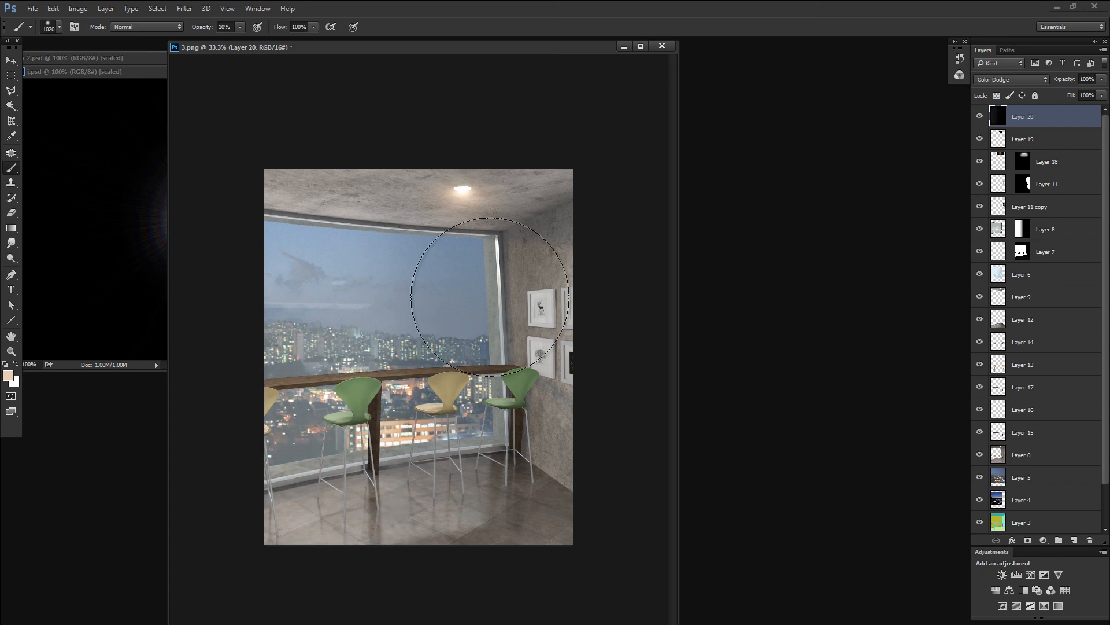
alt+click(980, 117)
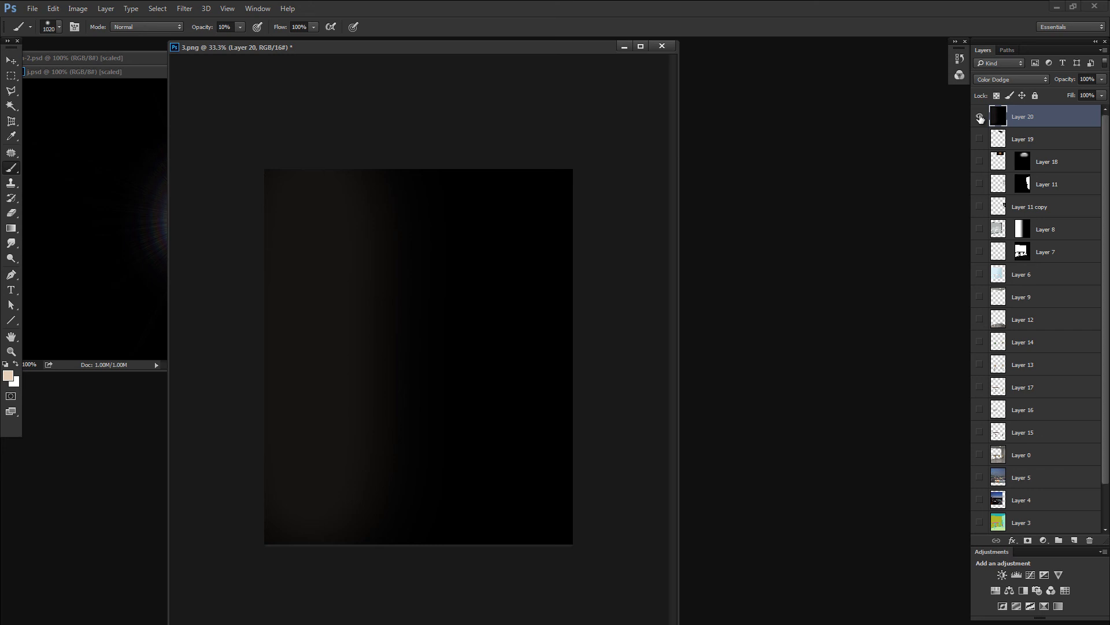
key(ctrl+z)
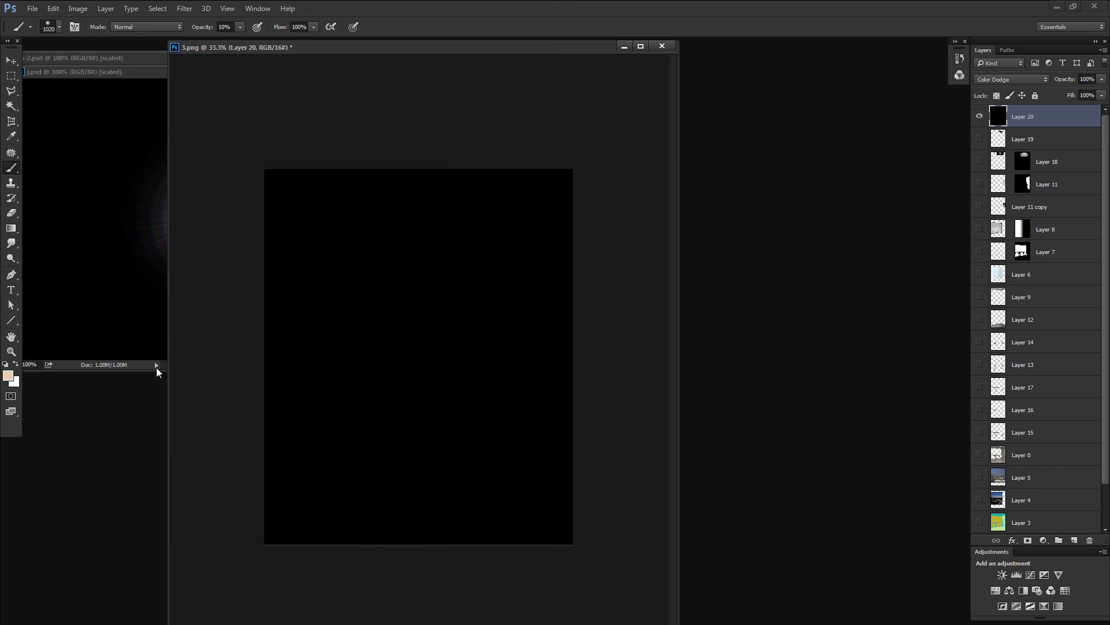
Pick a very dark brown foreground colour with a hue of 42 degrees for the brush
click(12, 378)
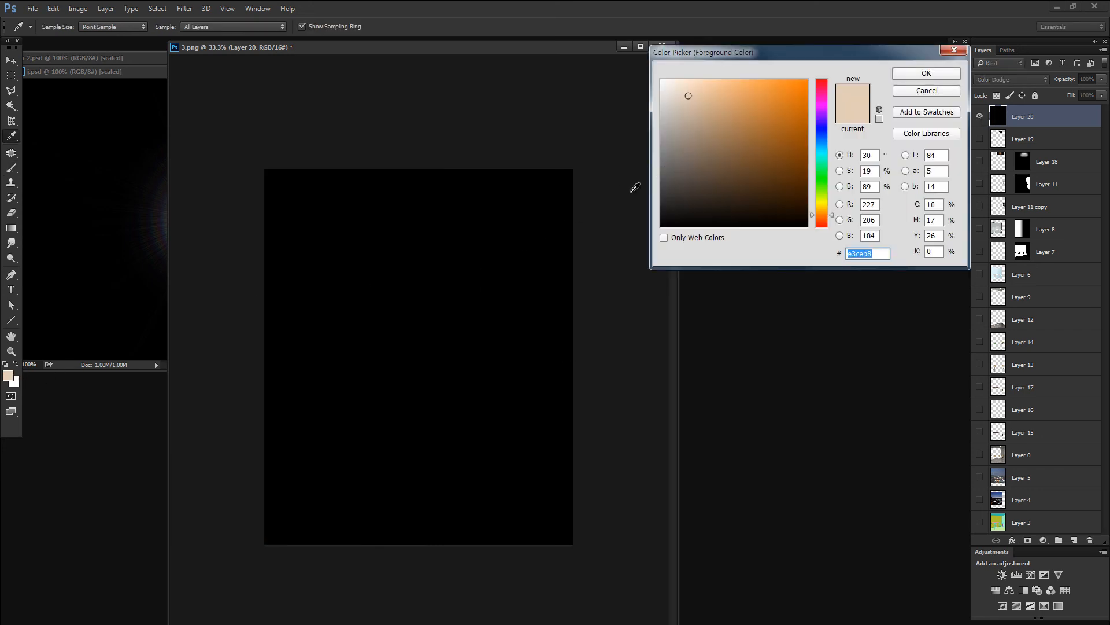
click(376, 310)
click(824, 210)
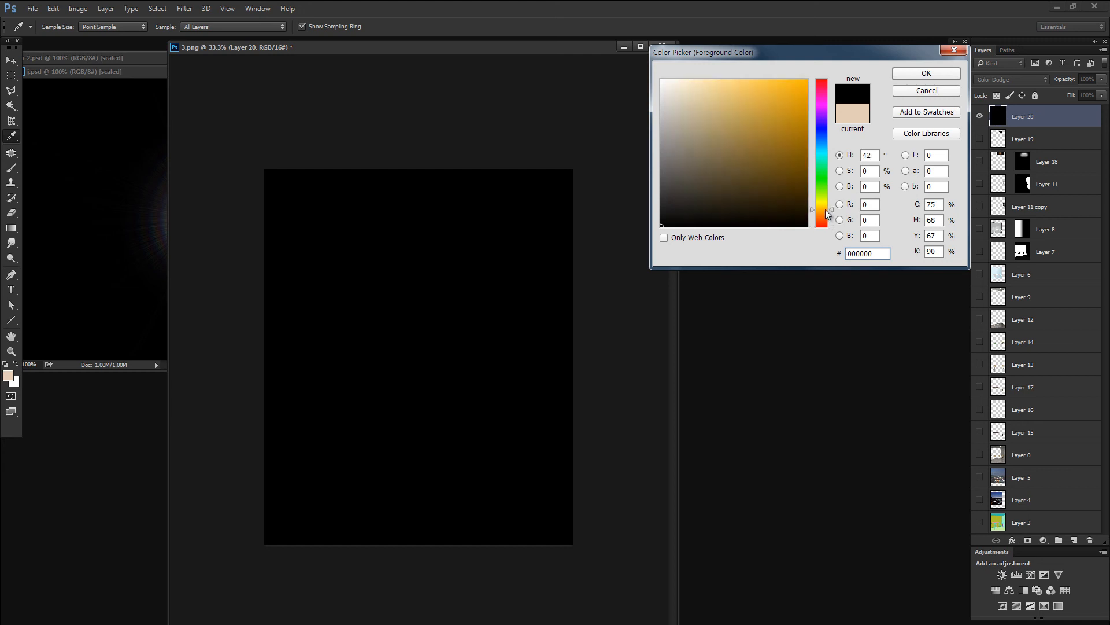
click(684, 200)
click(926, 74)
key(b)
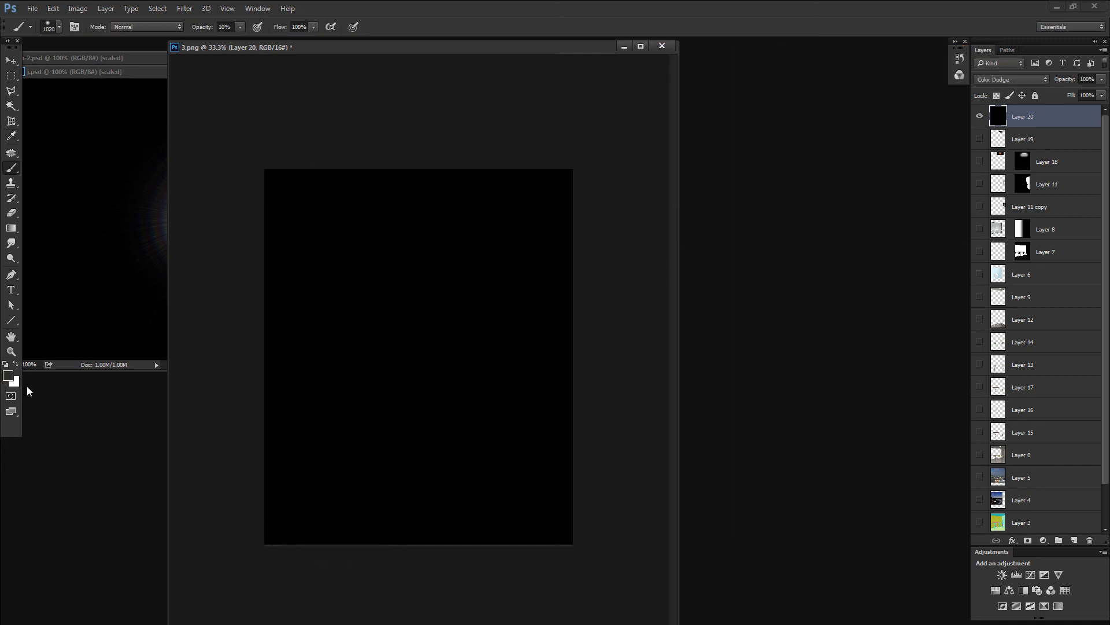
Set the foreground colour to #7b7566 and paint a vertical 100% opacity stroke down the left side of isolated Layer 20
click(8, 376)
click(686, 154)
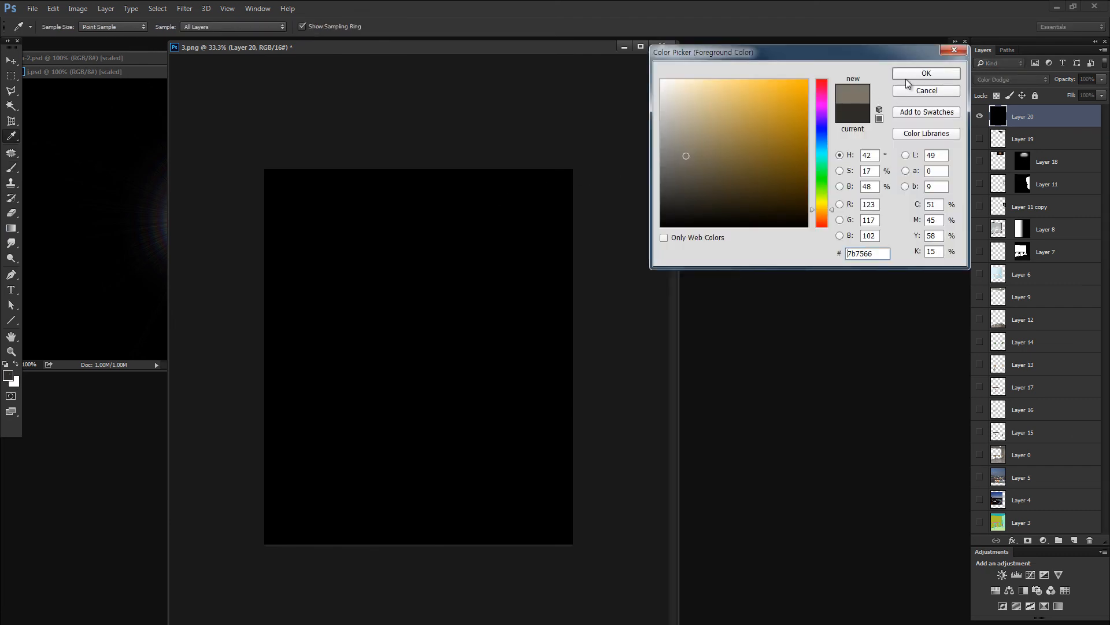
click(909, 74)
mouse_move(300, 272)
mouse_down()
mouse_move(327, 266)
mouse_move(323, 327)
mouse_up()
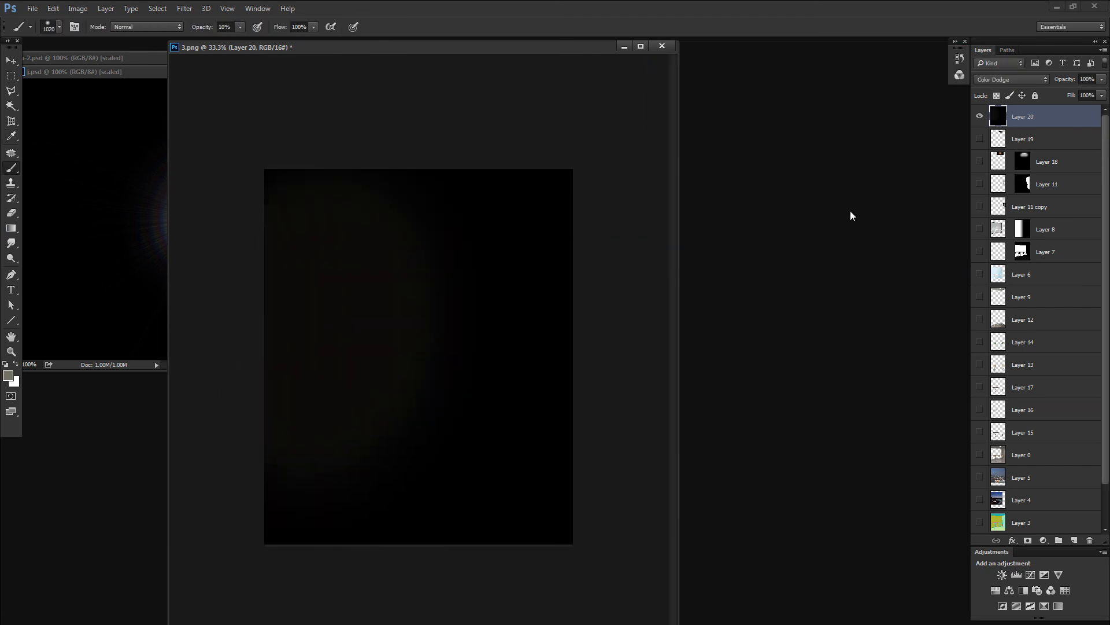
key(ctrl+z)
drag(206, 29, 393, 149)
drag(284, 230, 280, 465)
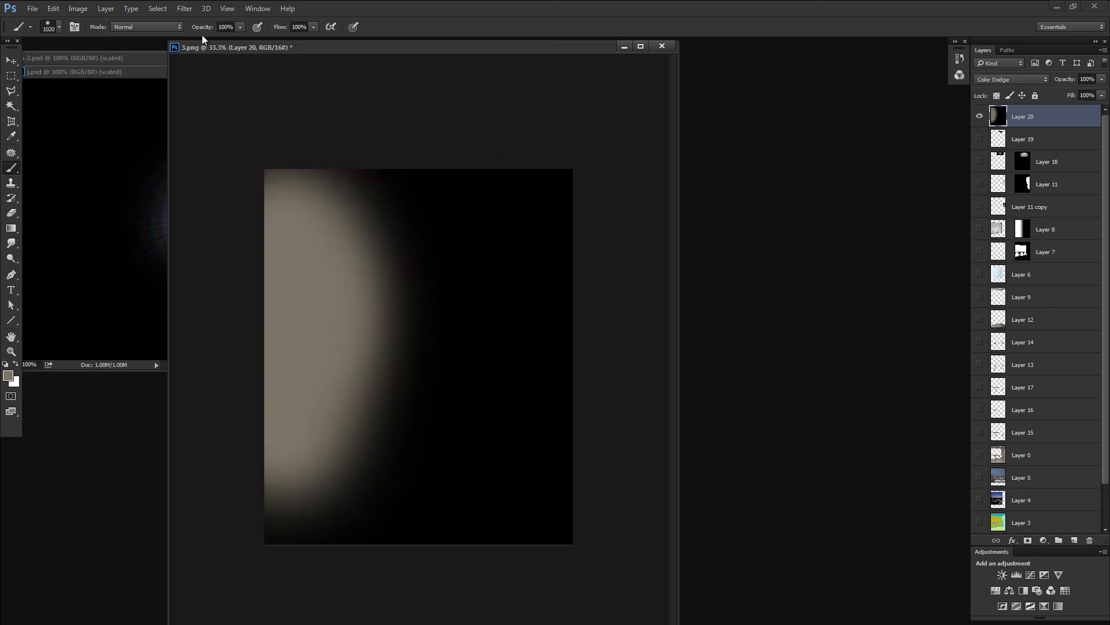
Set the foreground colour to #d3c9b2 and brush at 19% opacity over the right half of Layer 20
click(8, 377)
click(681, 173)
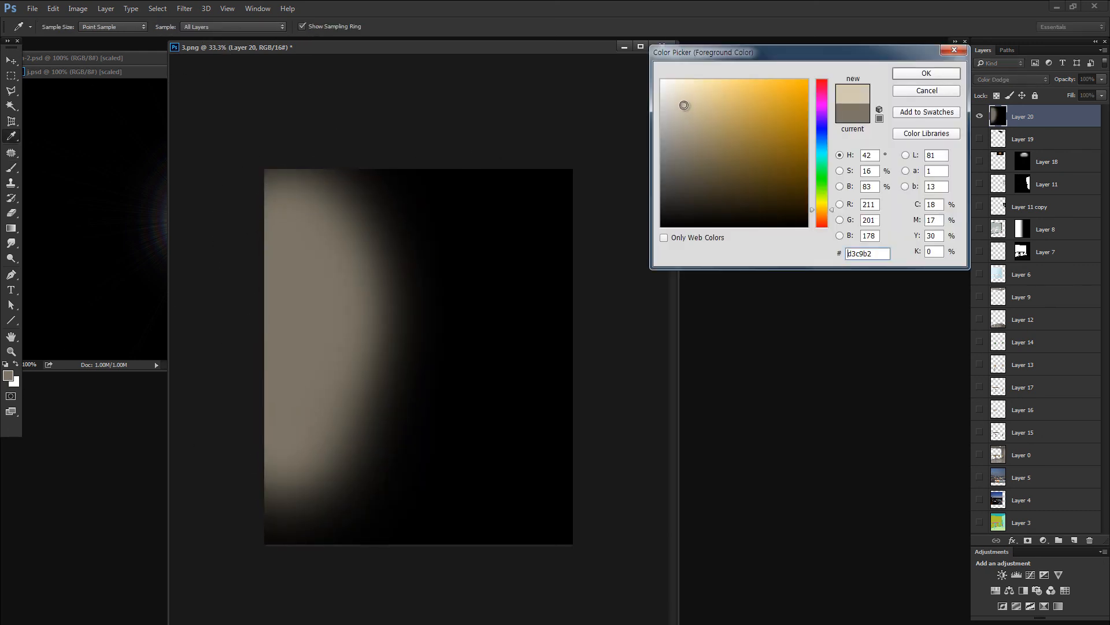
click(914, 74)
drag(207, 27, 161, 30)
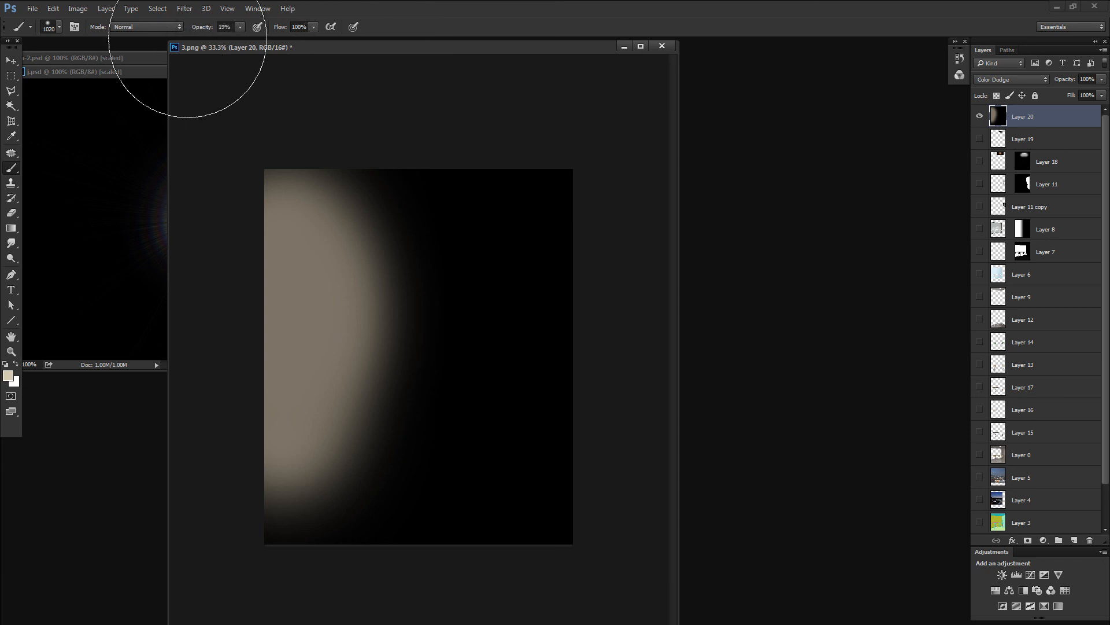
drag(483, 255, 485, 405)
key(ctrl+z)
mouse_move(497, 464)
mouse_down()
mouse_move(493, 276)
mouse_move(500, 475)
mouse_move(472, 467)
mouse_move(337, 362)
mouse_up()
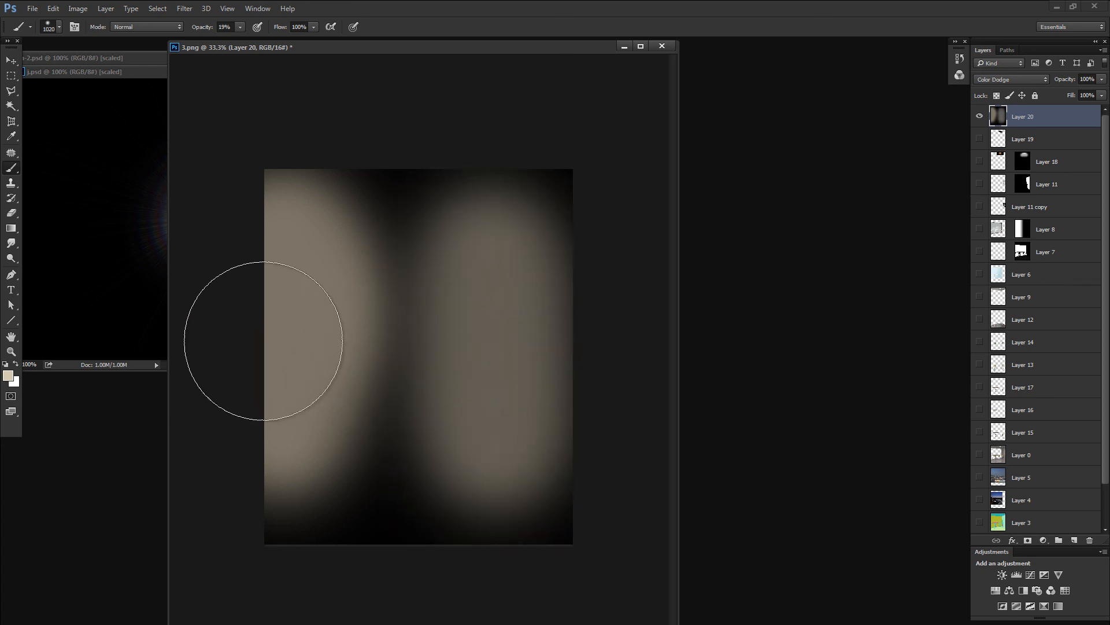
Show all the other layers again and compare the image with Layer 20 hidden and shown
right_click(980, 118)
click(994, 137)
click(980, 118)
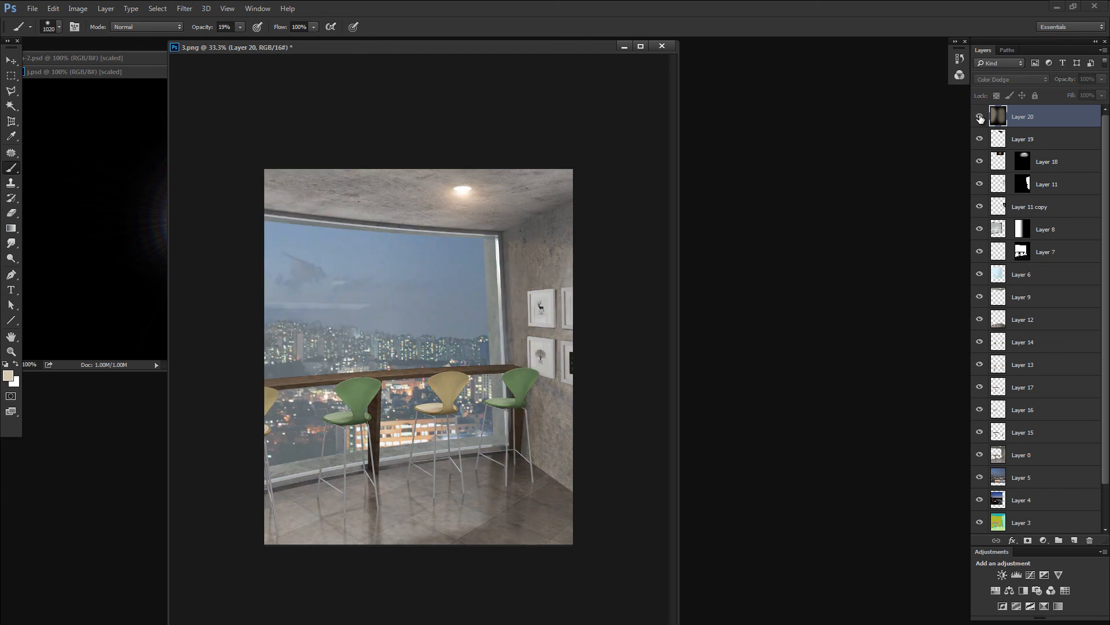
click(981, 118)
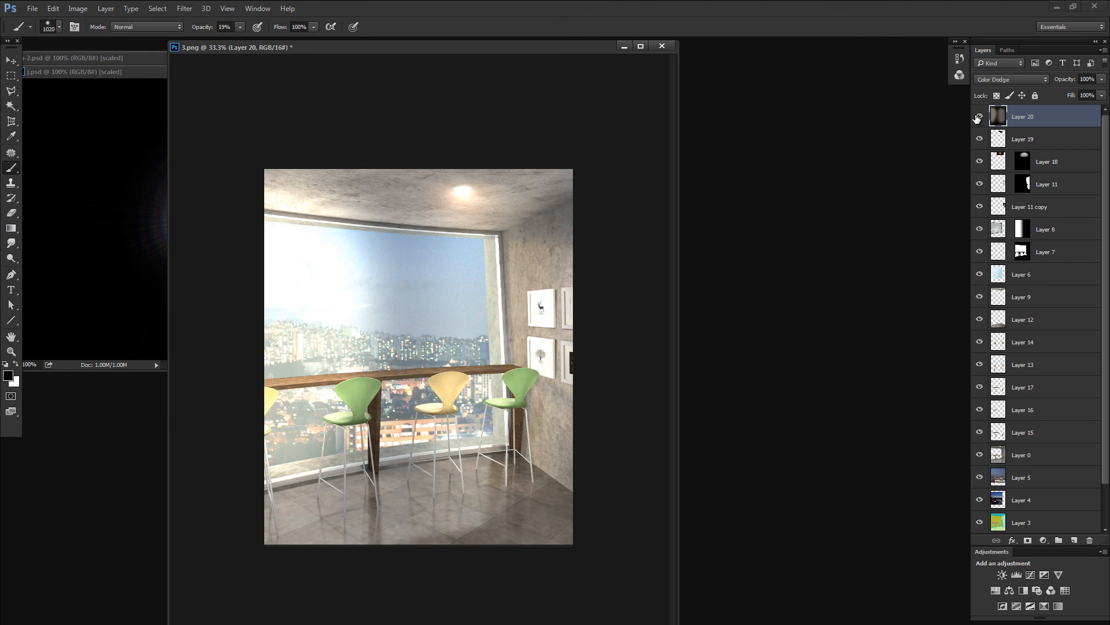
Fill Layer 20 with black and choose a dark warm brown foreground colour
key(alt+BackSpace)
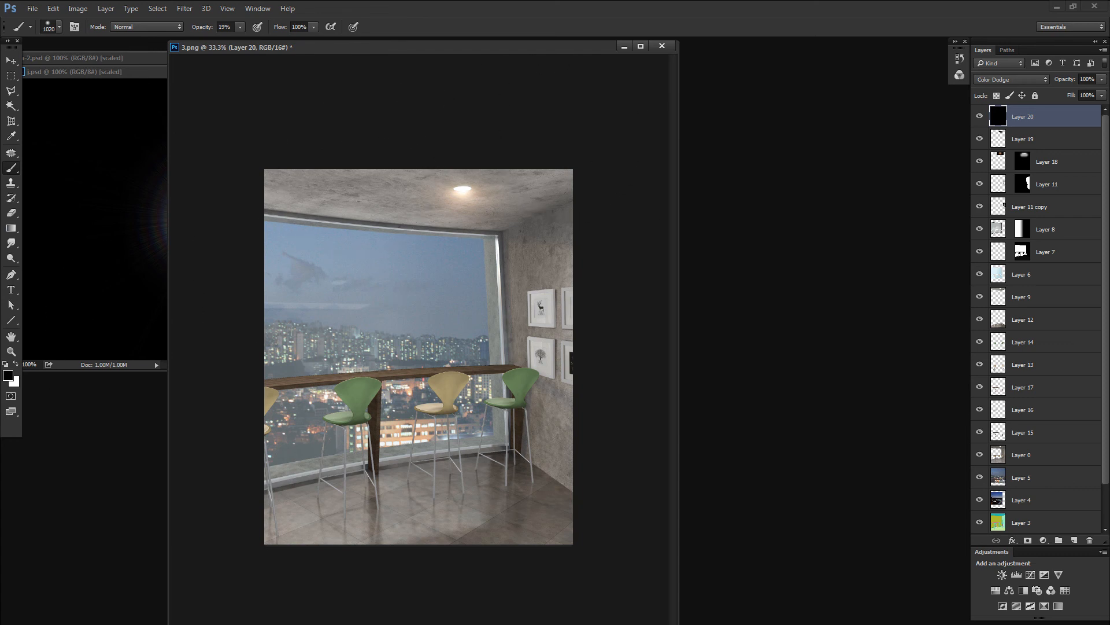
click(8, 377)
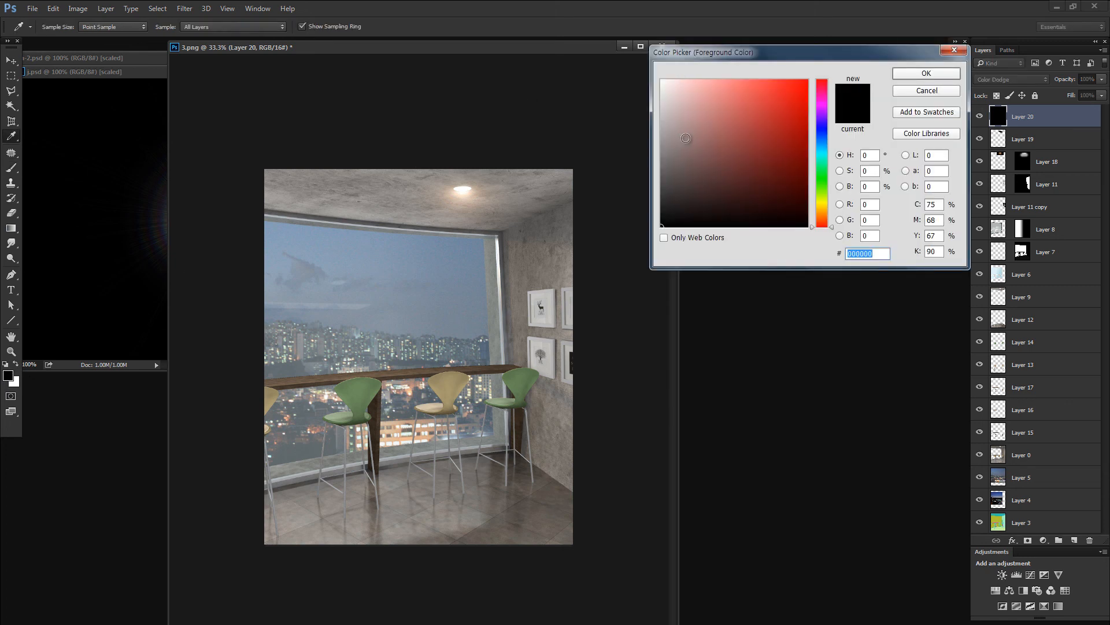
click(681, 144)
click(817, 217)
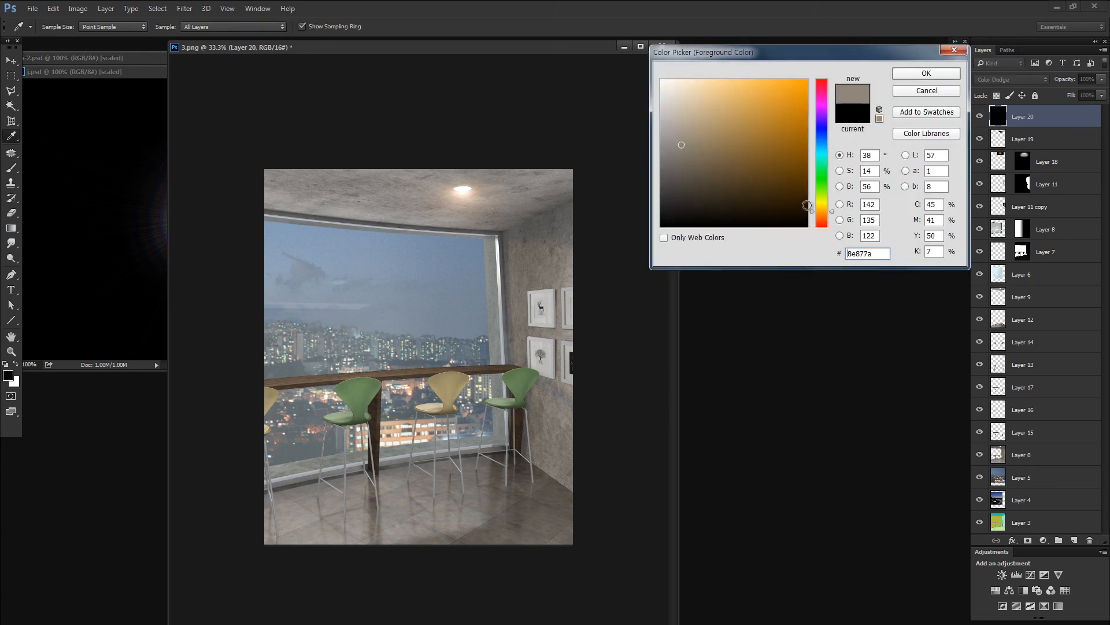
click(696, 178)
click(926, 74)
Enlarge the brush to 1400 px and set its opacity to 28%
click(224, 28)
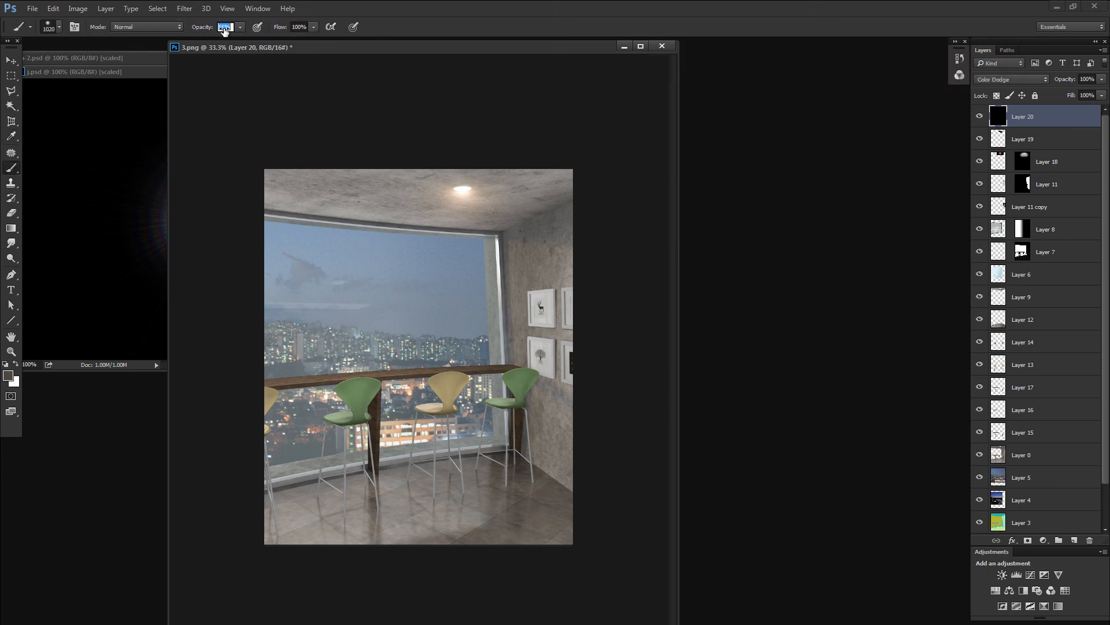
text(67)
key(Return)
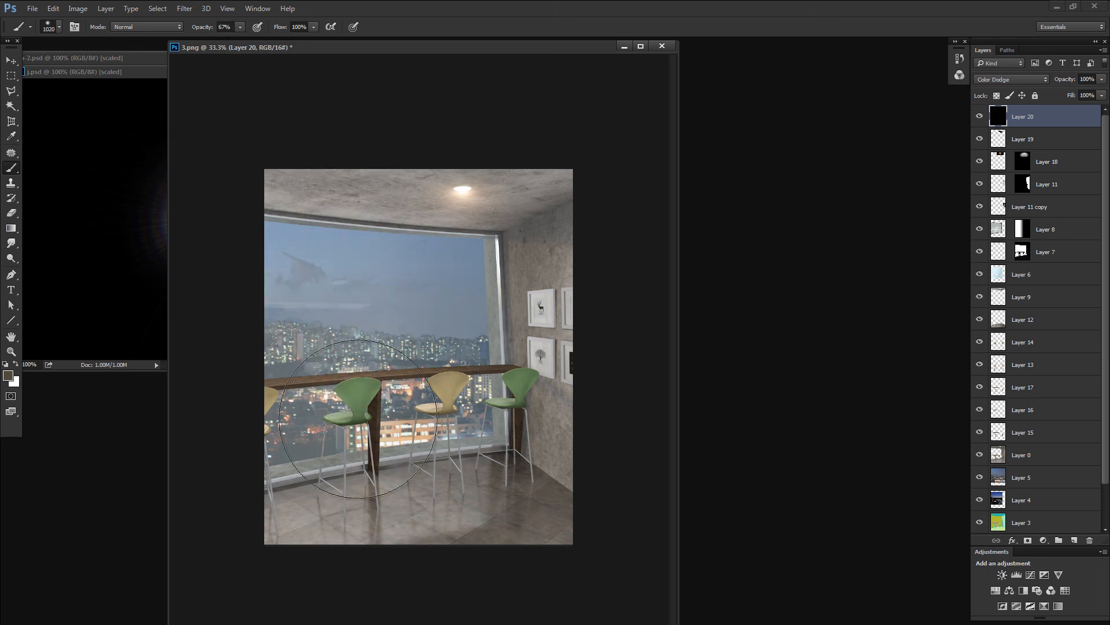
key(bracketright)
key(bracketright)
key(bracketright)
key(bracketright)
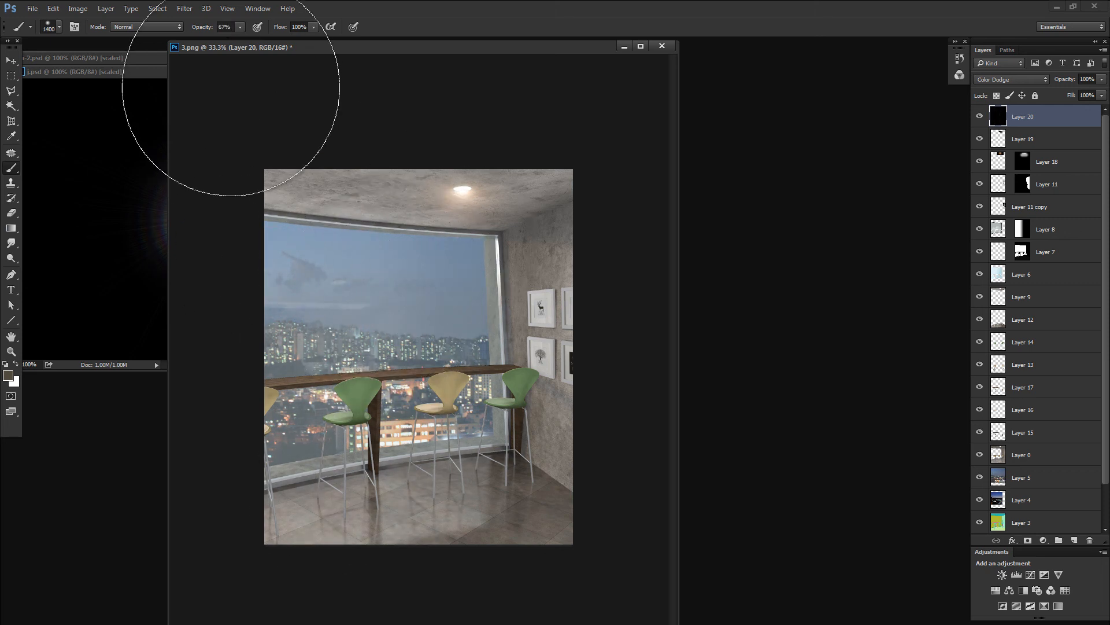
drag(200, 32, 190, 33)
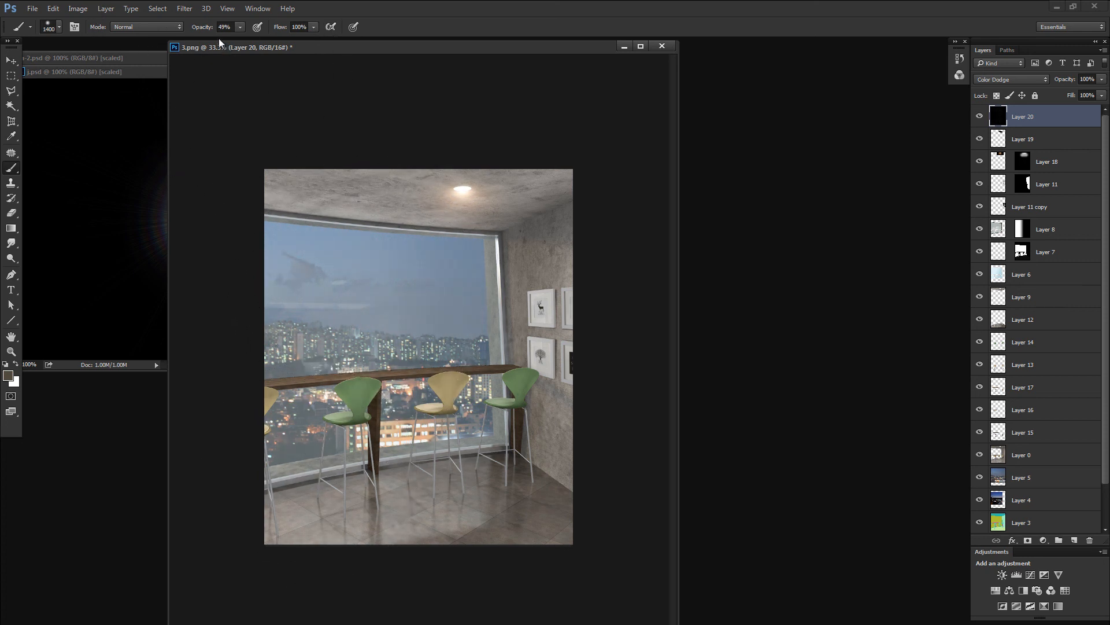
drag(208, 30, 195, 31)
Dab a soft brown glow over the floor and lower middle of Layer 20, checking the layer in isolation
click(305, 463)
key(ctrl+z)
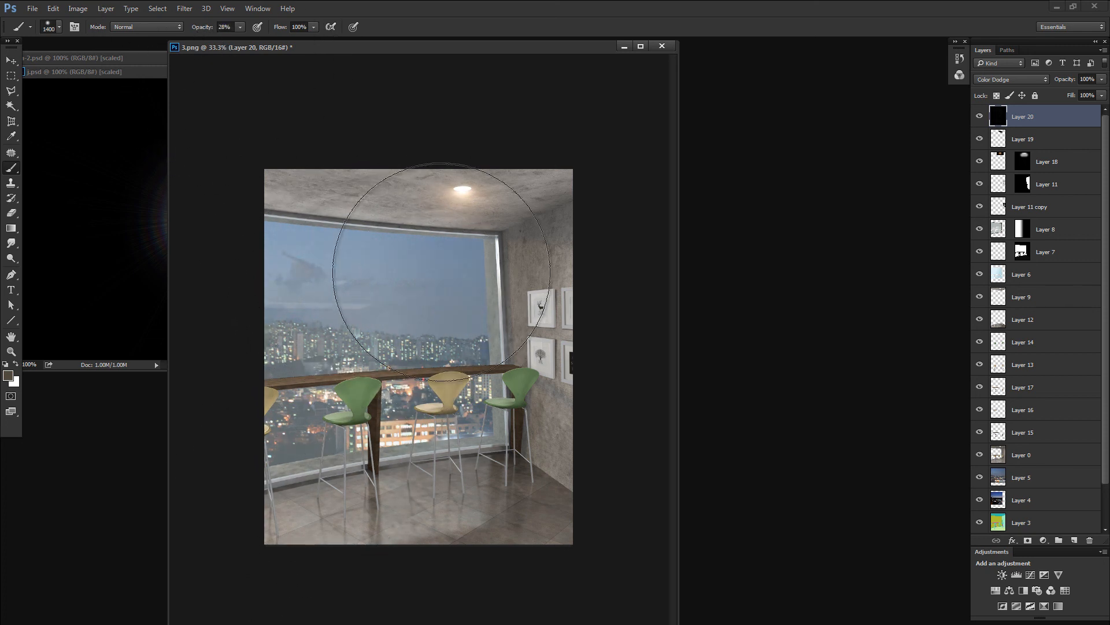
click(272, 491)
key(ctrl+z)
click(272, 607)
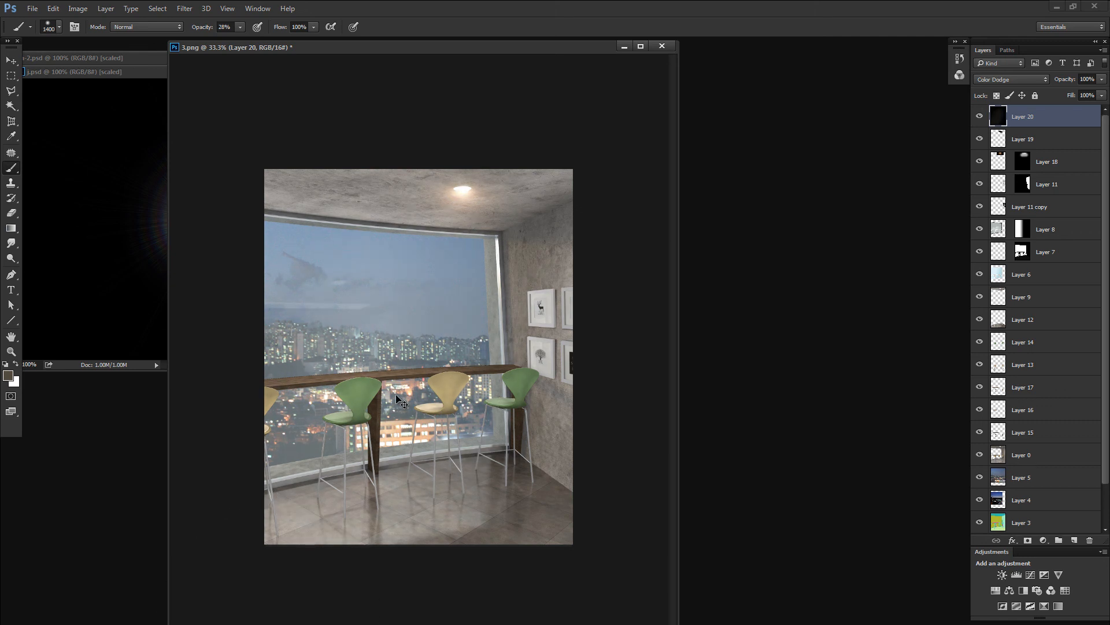
key(ctrl+z)
click(342, 571)
click(375, 487)
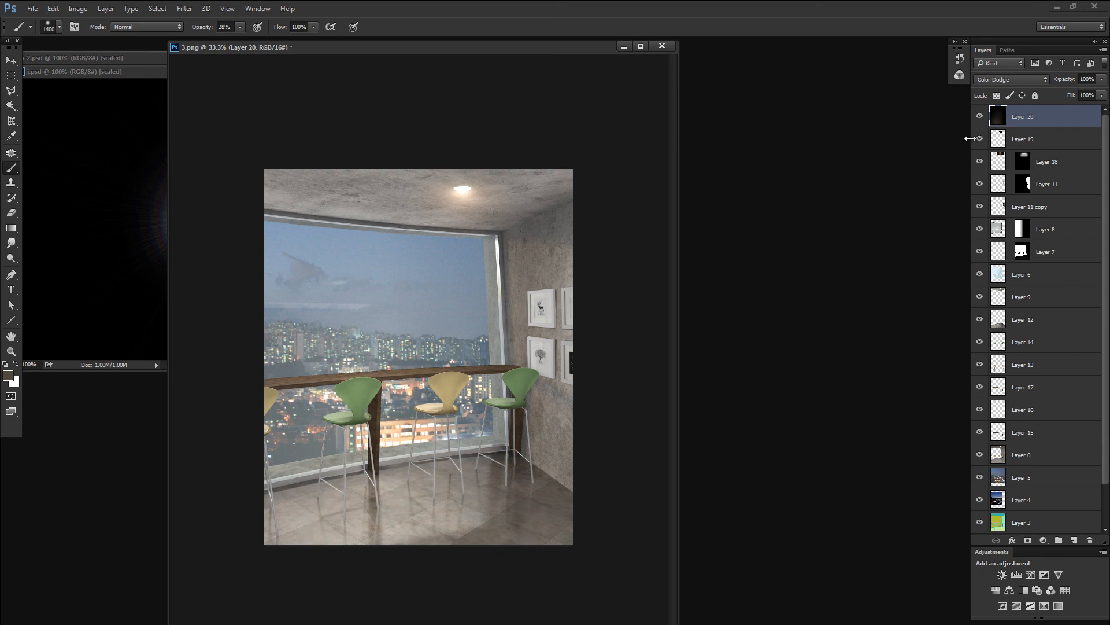
alt+click(980, 117)
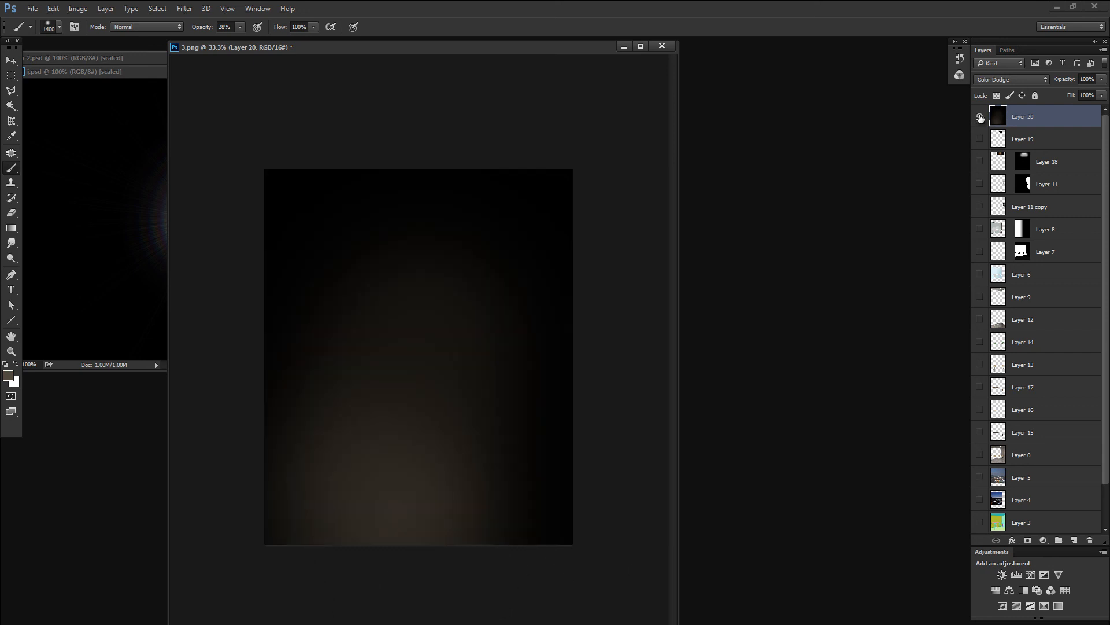
alt+click(980, 117)
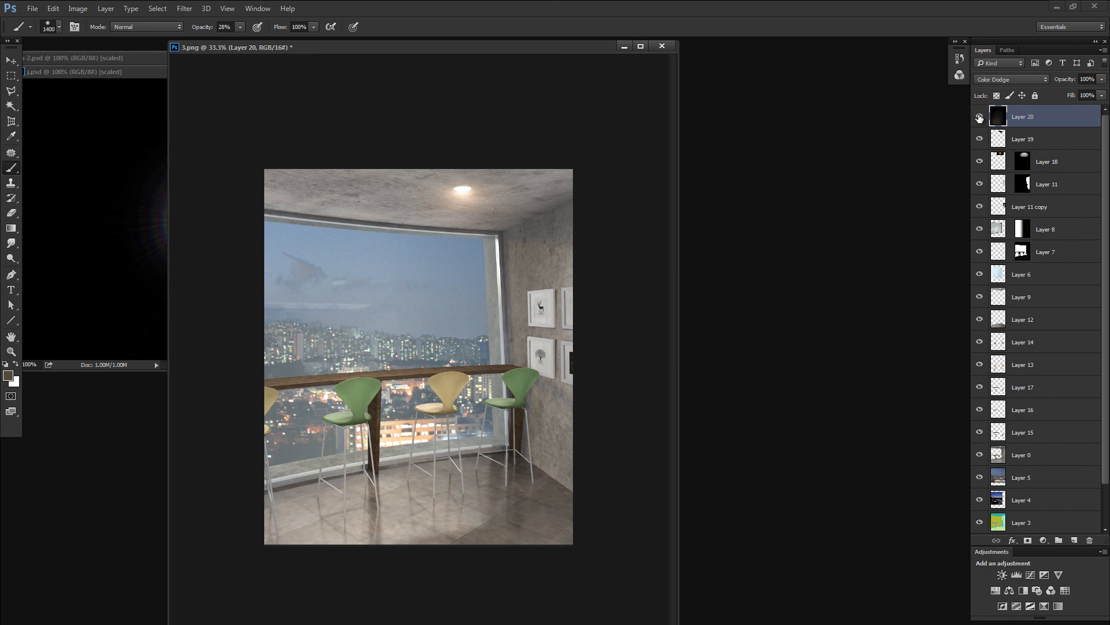
Add a new layer above Layer 20 and set its blending mode to Overlay
key(ctrl+minus)
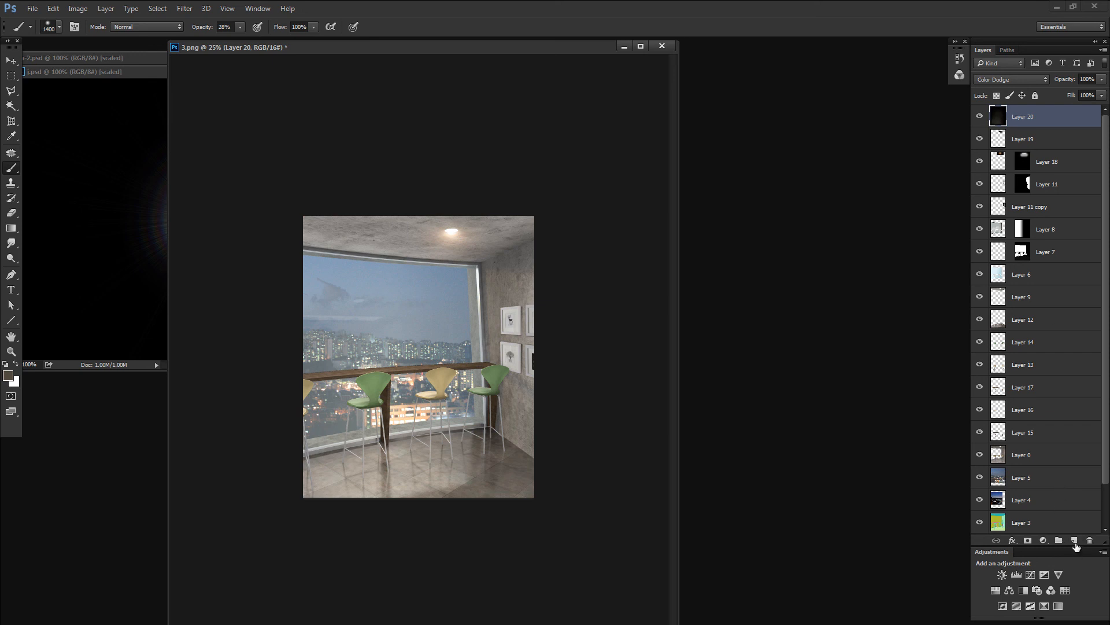
click(1076, 546)
click(1011, 79)
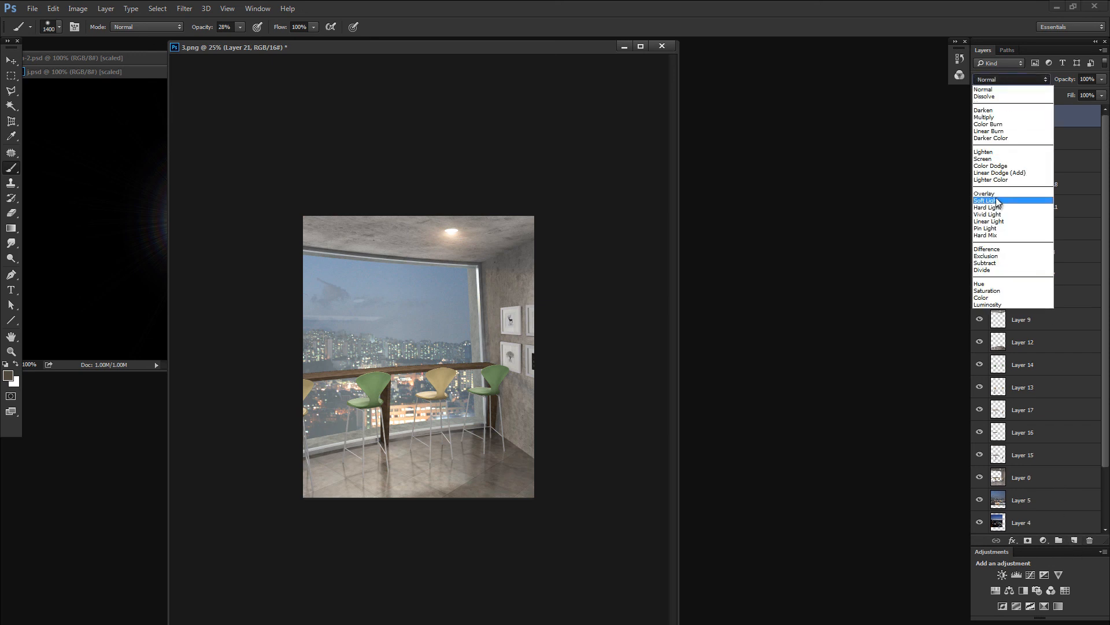
click(997, 200)
click(999, 79)
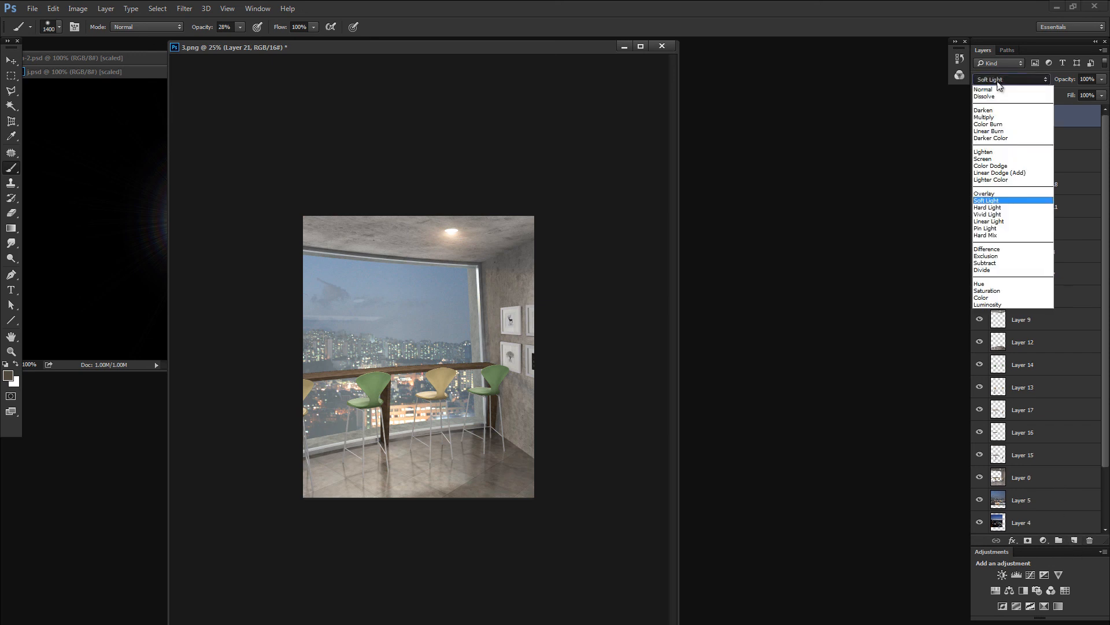
click(995, 194)
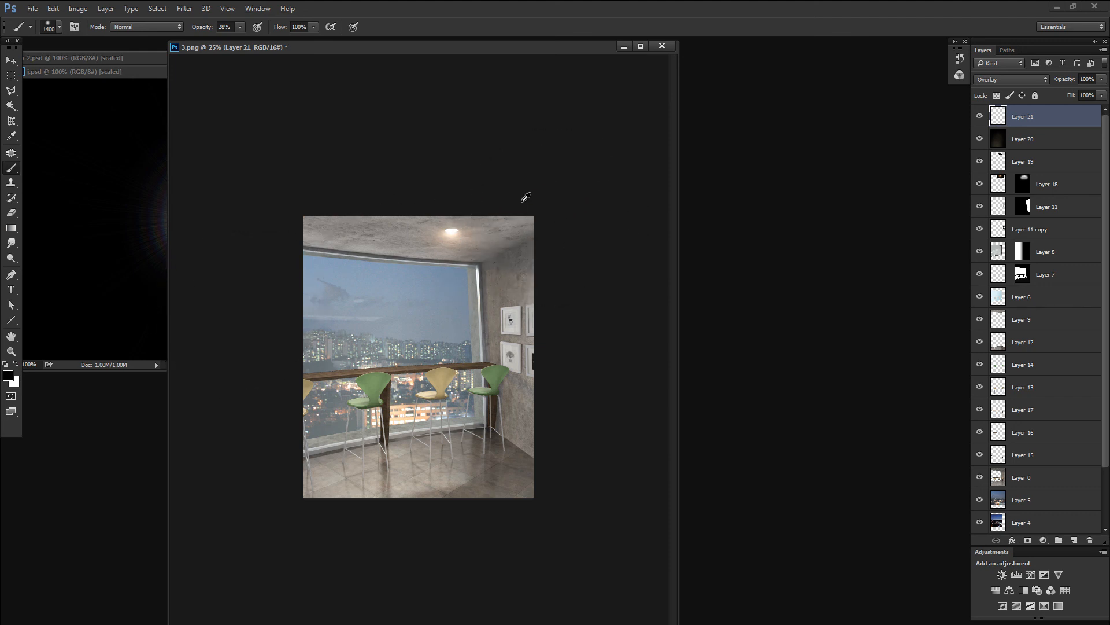
Reduce the brush to 760 px and darken the image's right-hand corners with soft black dabs on the Overlay layer
alt+drag(469, 266, 427, 258)
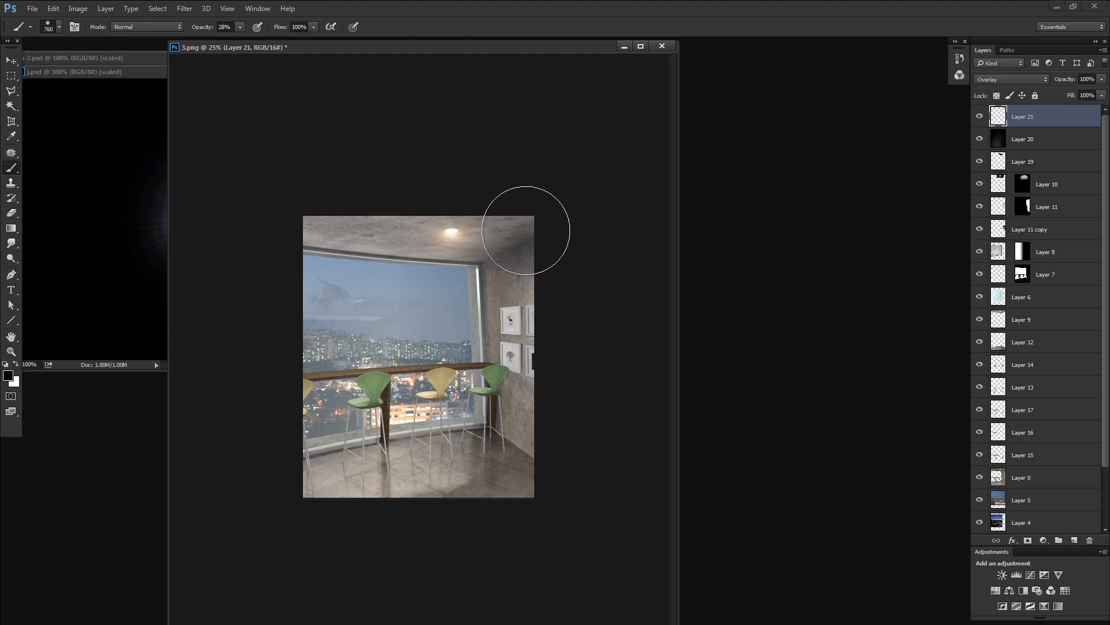
click(526, 234)
key(ctrl+z)
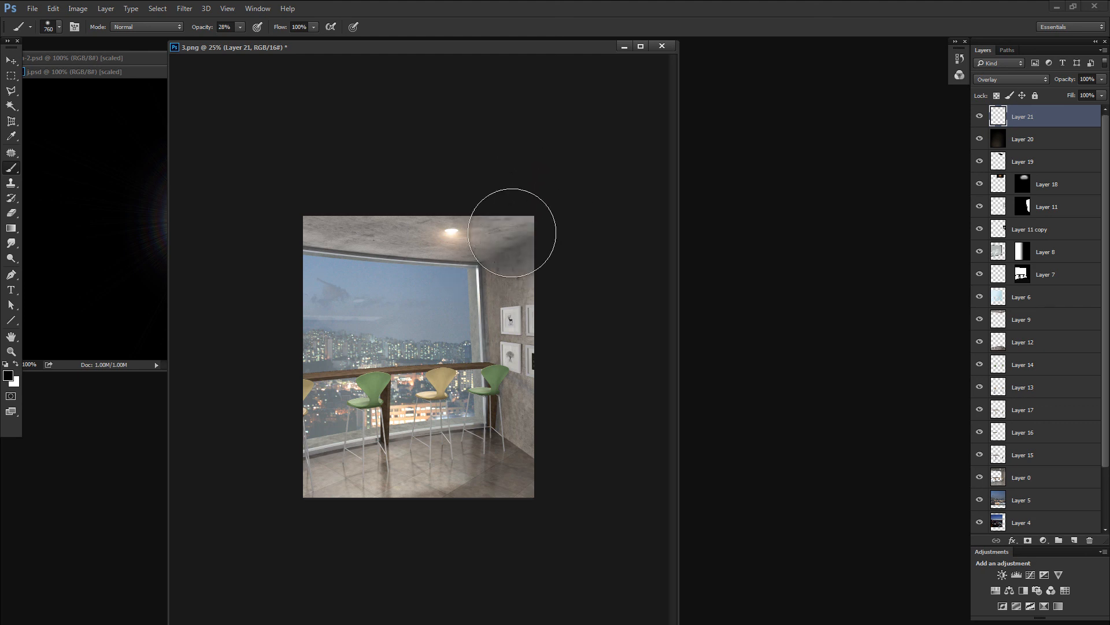
click(516, 233)
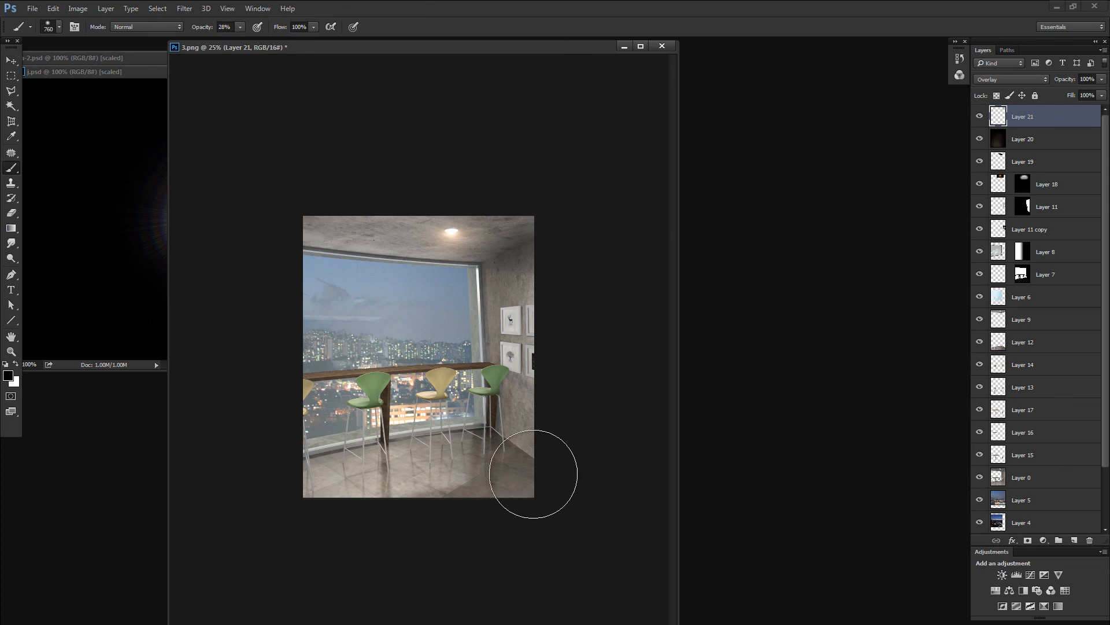
key(z)
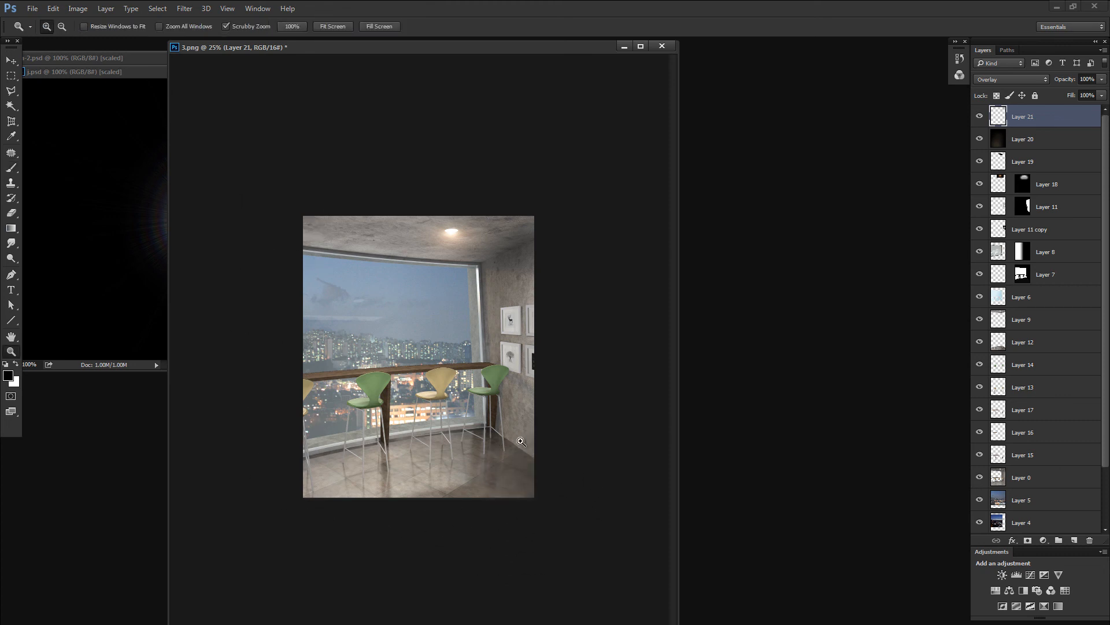
Isolate the color-ID Layer 3 and select the light-green right wall with Color Range at a fuzziness of 0
drag(522, 439, 564, 446)
key(v)
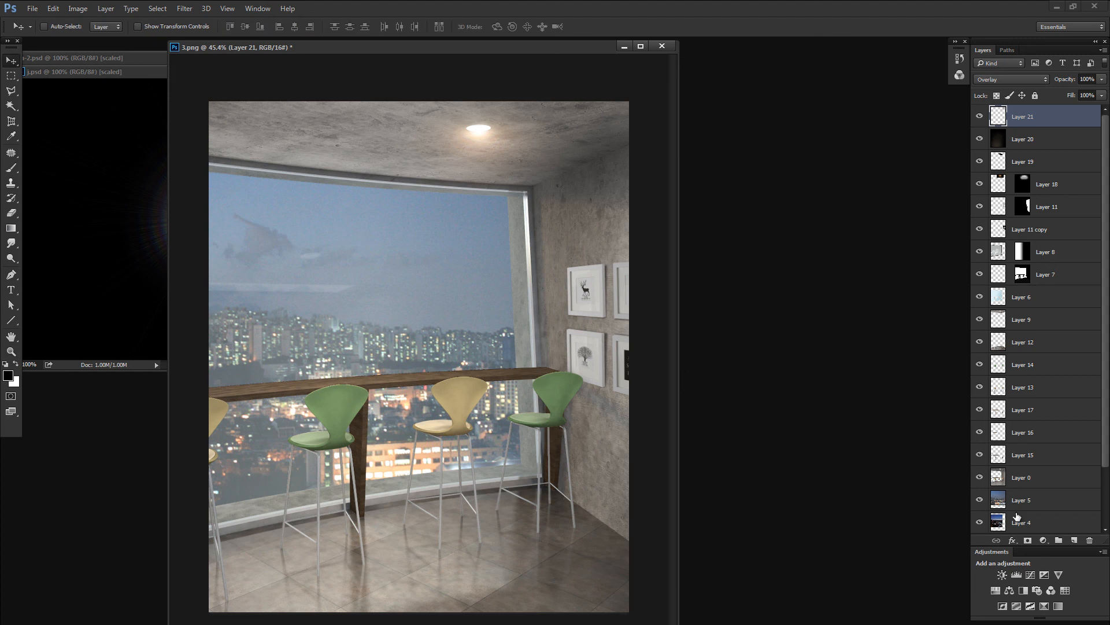
scroll(1005, 486, down, 1)
scroll(982, 472, down, 2)
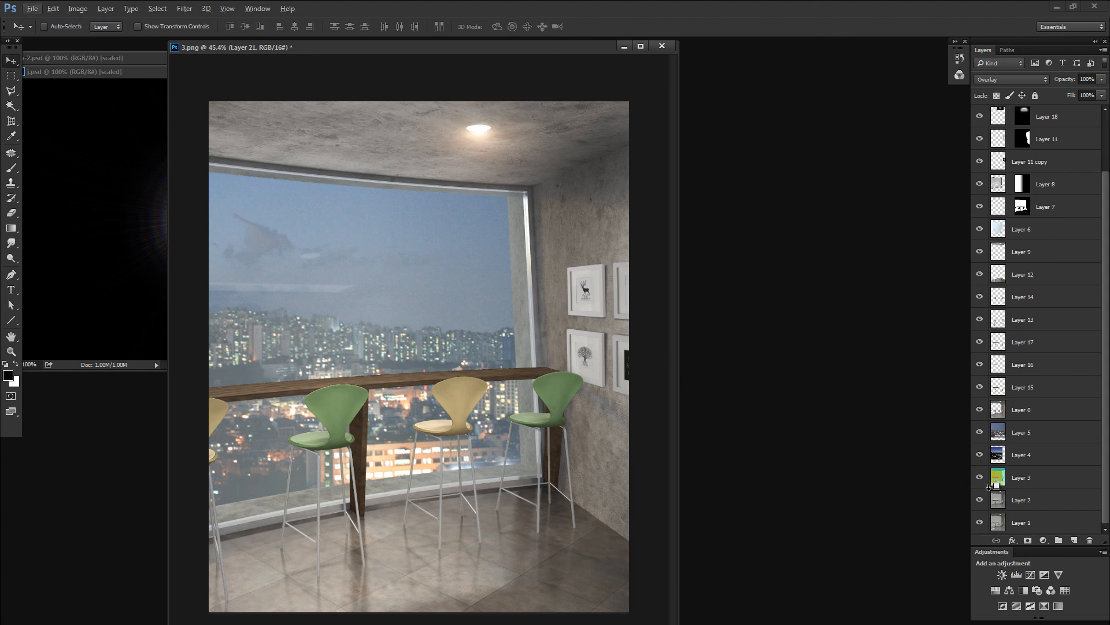
alt+click(980, 477)
key(w)
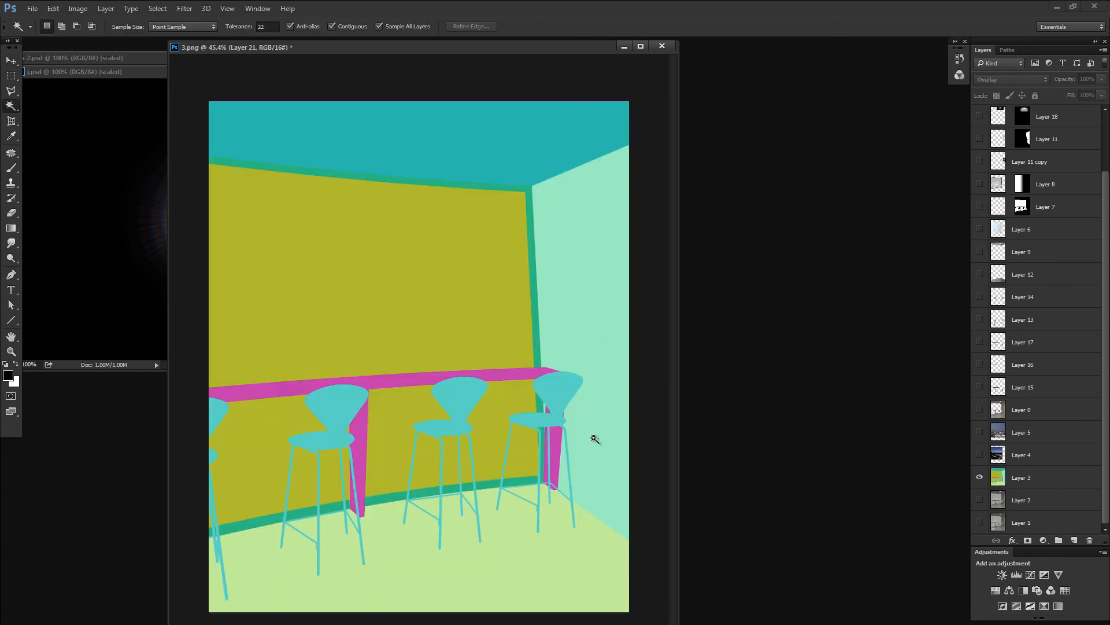
key(alt+s)
key(c)
click(591, 435)
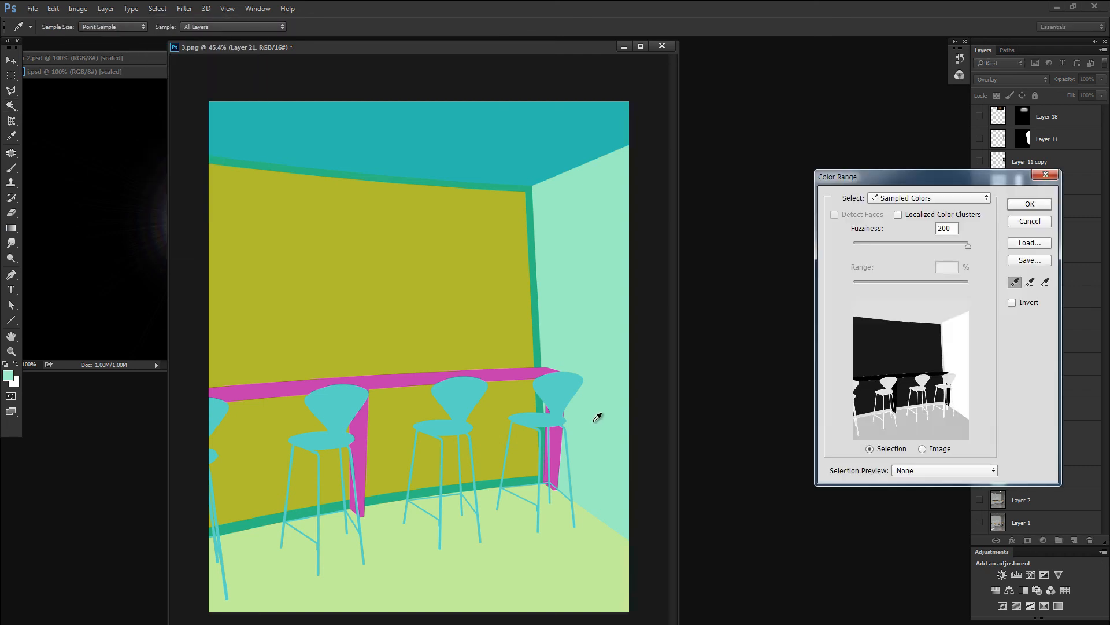
drag(948, 242, 859, 253)
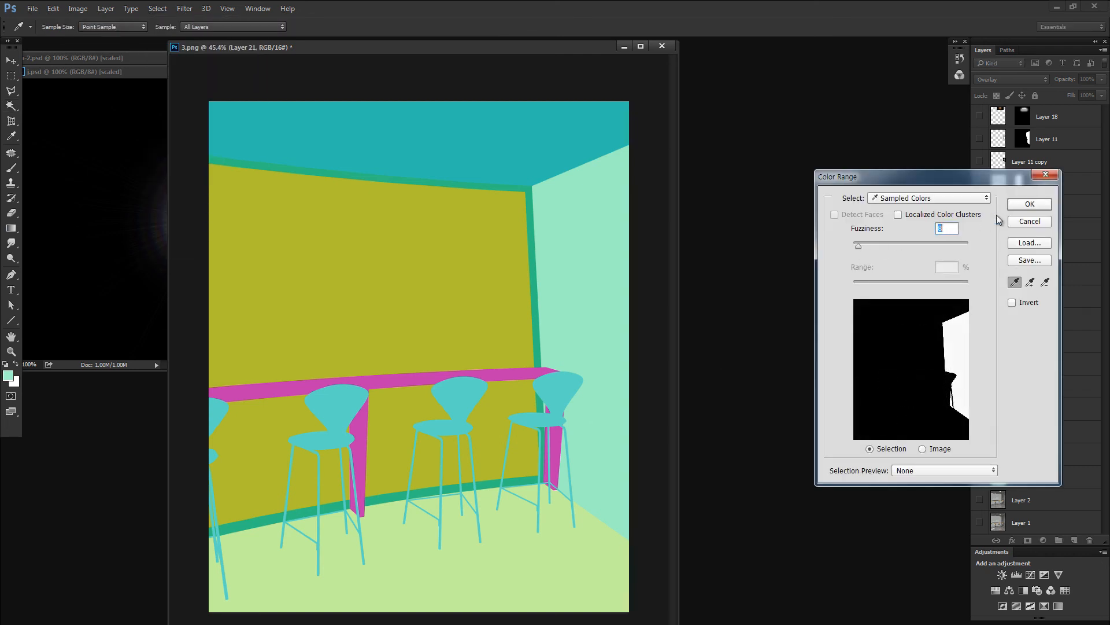
click(1029, 204)
Show Layer 0 and copy its selected right-wall area to a new layer
click(979, 410)
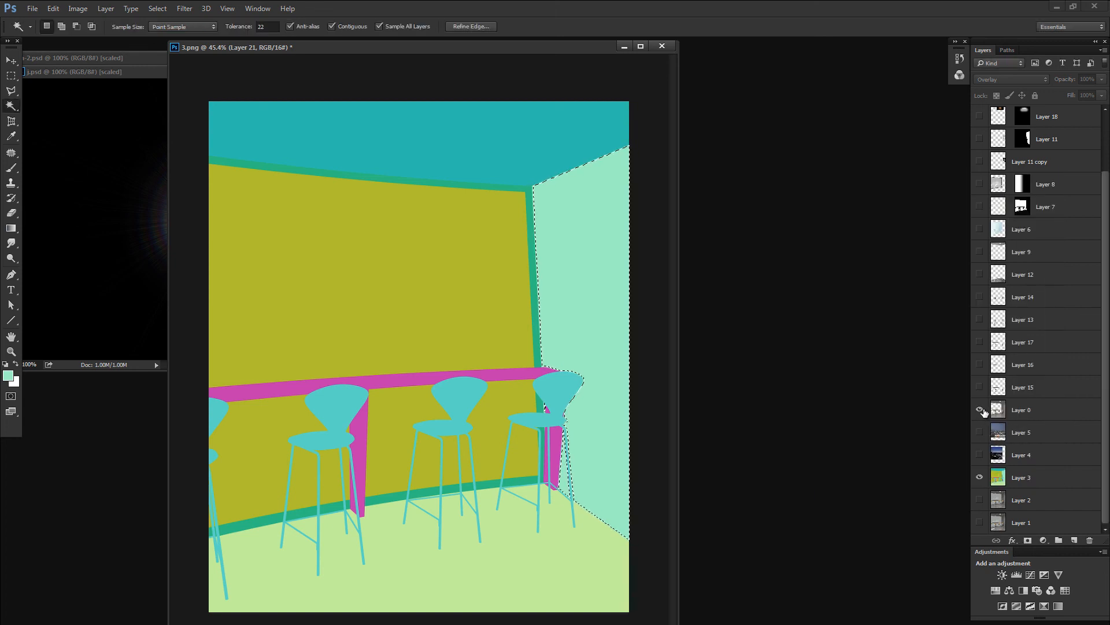
click(999, 409)
key(ctrl+j)
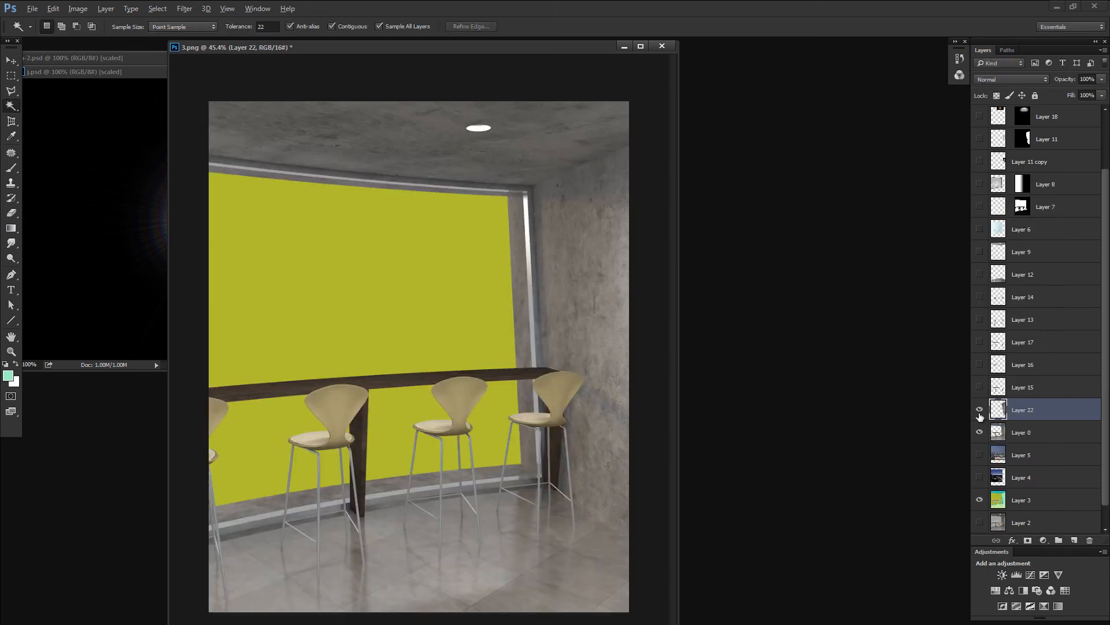
Isolate the wall copy and make a Quick Mask gradient selection that fades in toward the wall's lower edge, parallel to the floor line
alt+click(979, 411)
key(q)
key(d)
key(g)
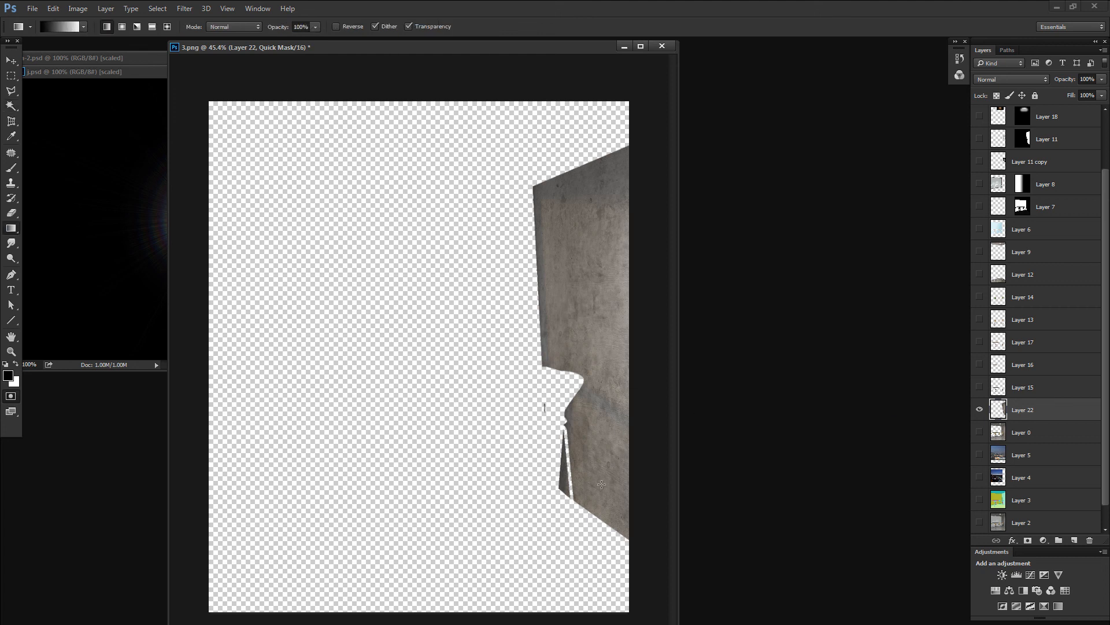
drag(598, 485, 582, 533)
mouse_move(593, 458)
mouse_down()
mouse_move(577, 511)
mouse_move(598, 481)
mouse_up()
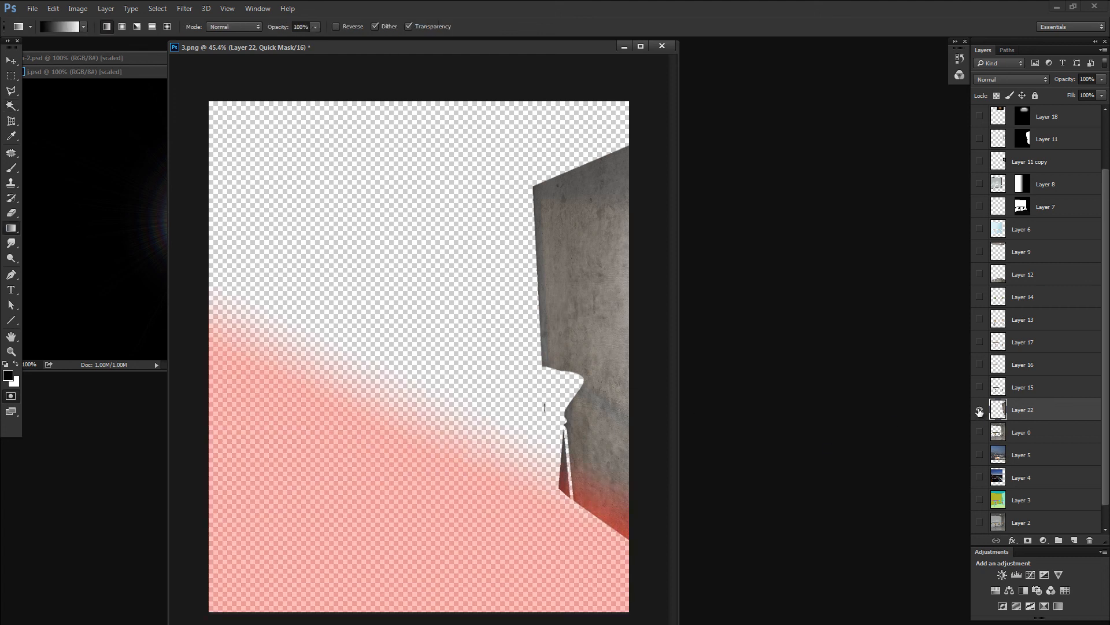
key(q)
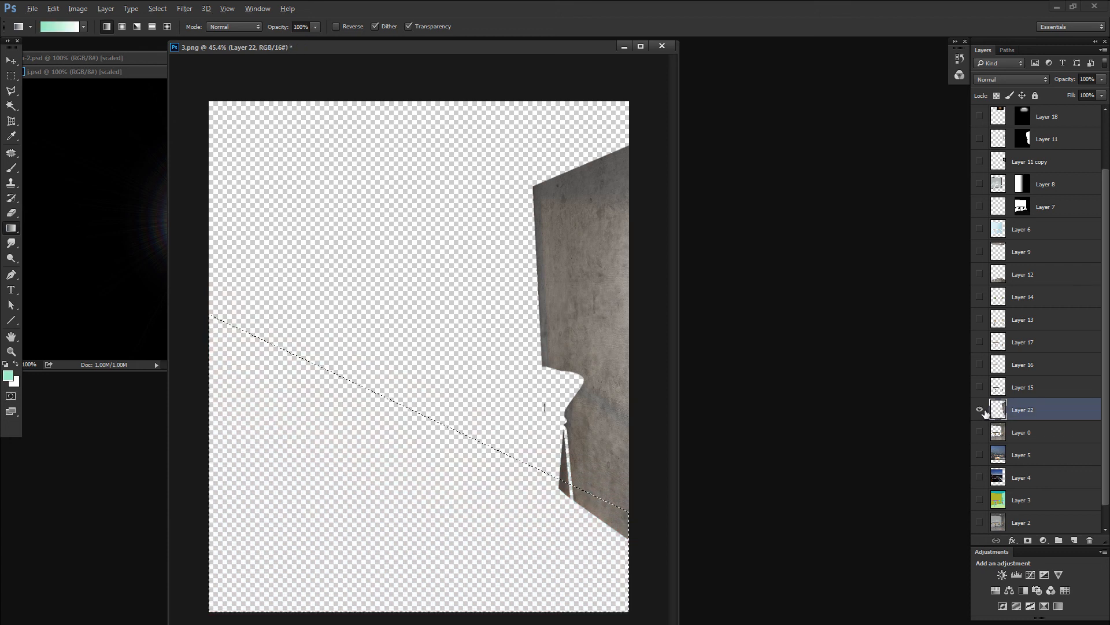
Restore all other layers and darken the wall copy's lower edge using Hue/Saturation with Lightness -26
alt+click(980, 411)
right_click(980, 410)
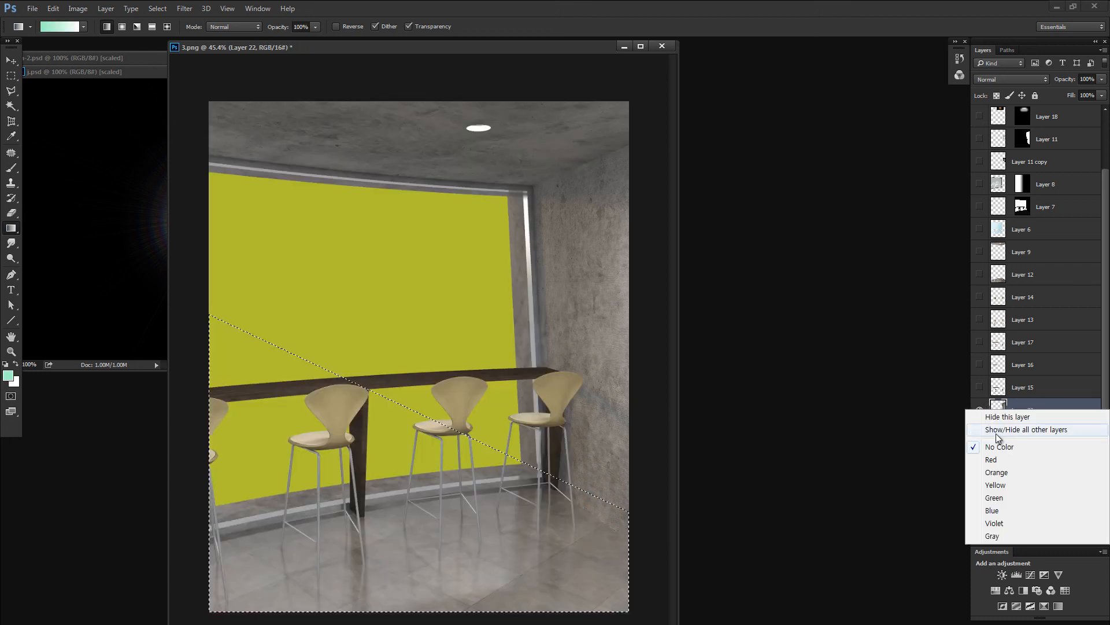
click(996, 432)
right_click(980, 413)
click(996, 432)
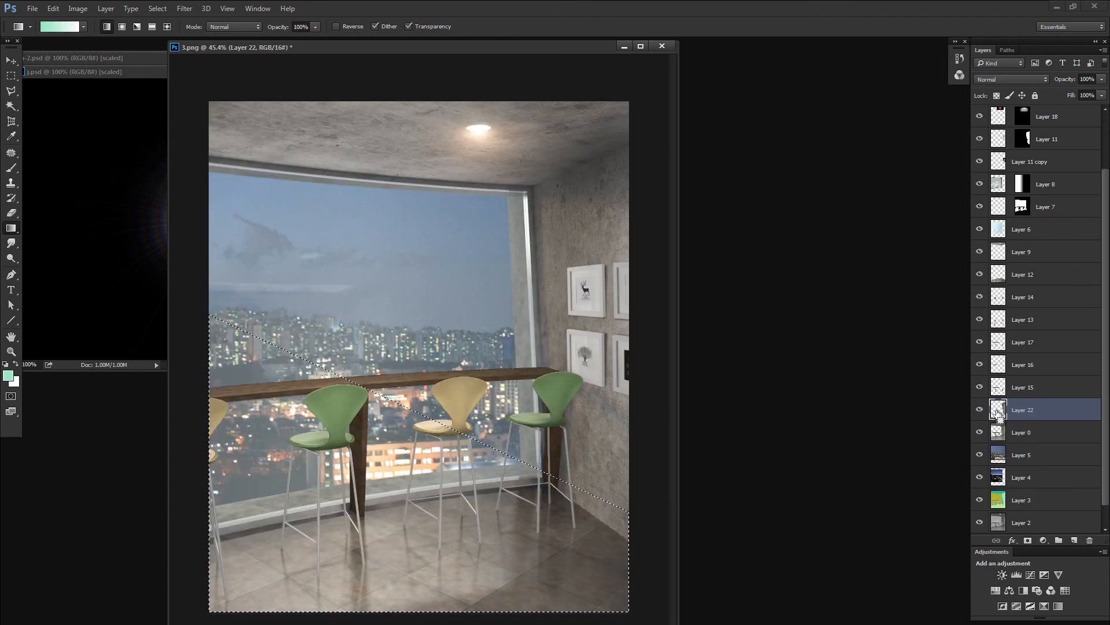
key(ctrl+u)
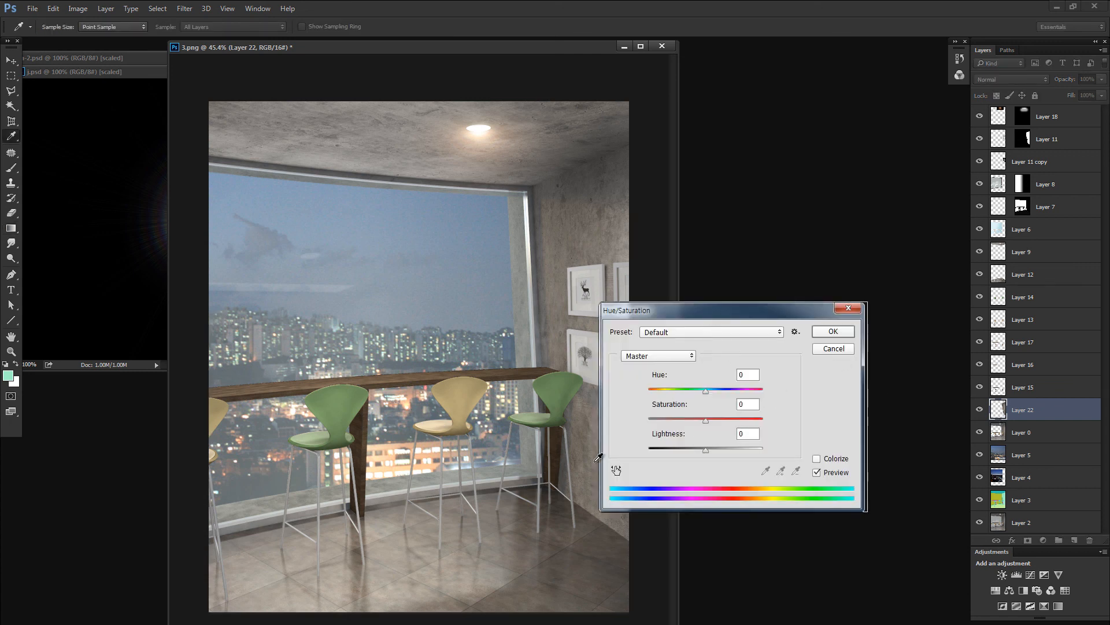
drag(706, 317, 790, 297)
click(775, 428)
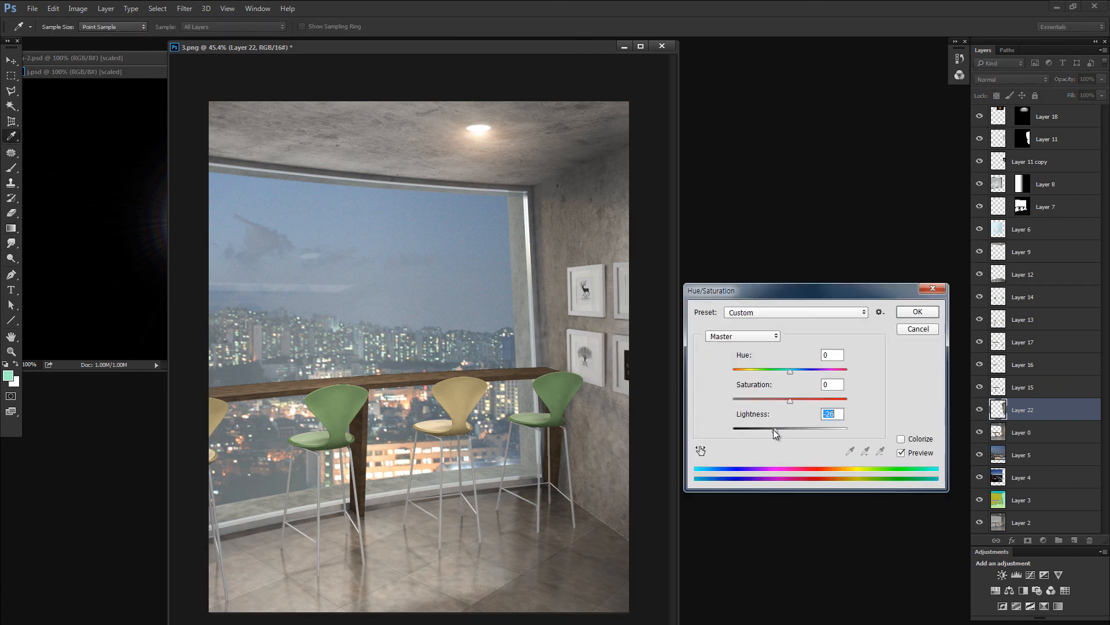
click(925, 314)
key(g)
key(ctrl+minus)
key(ctrl+minus)
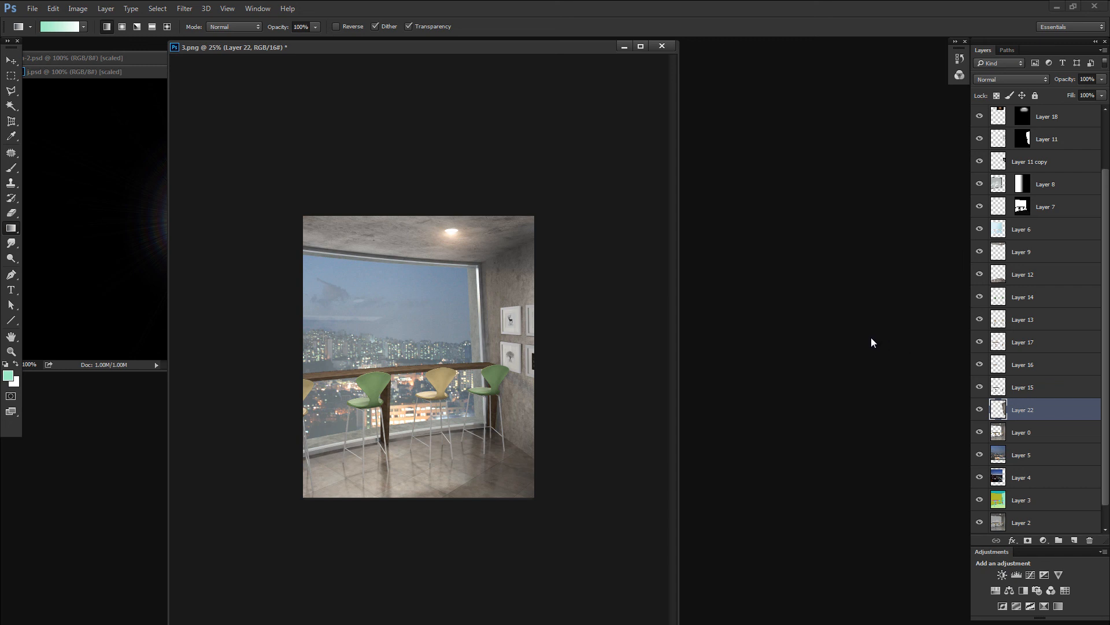
Compare the retouched composite with the original render by repeatedly switching Layer 2 between isolated and full view
key(ctrl+plus)
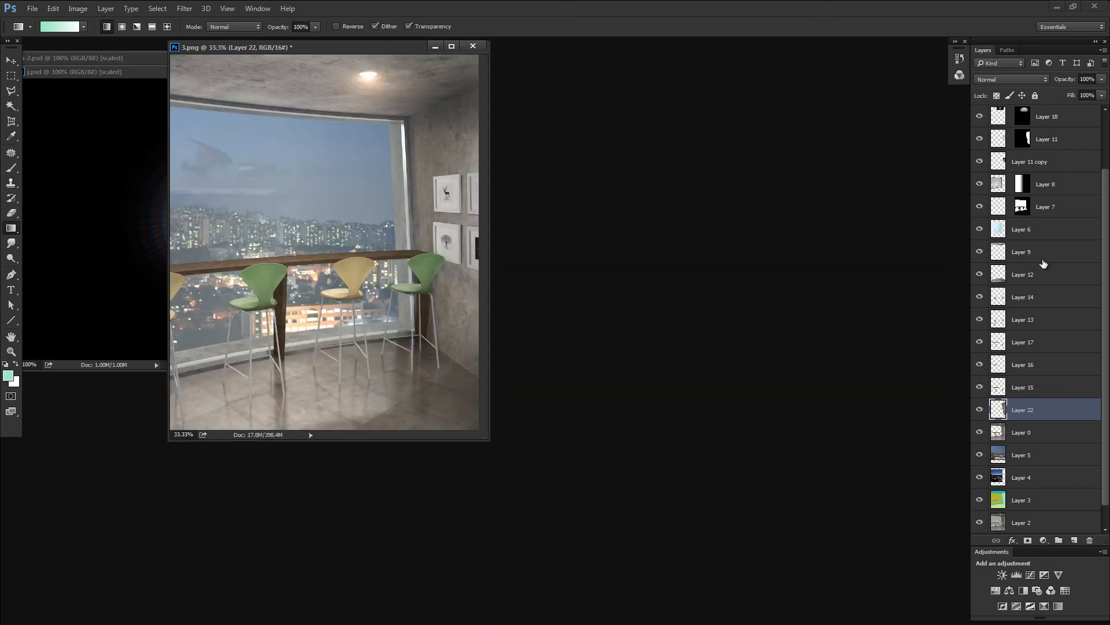
key(ctrl+plus)
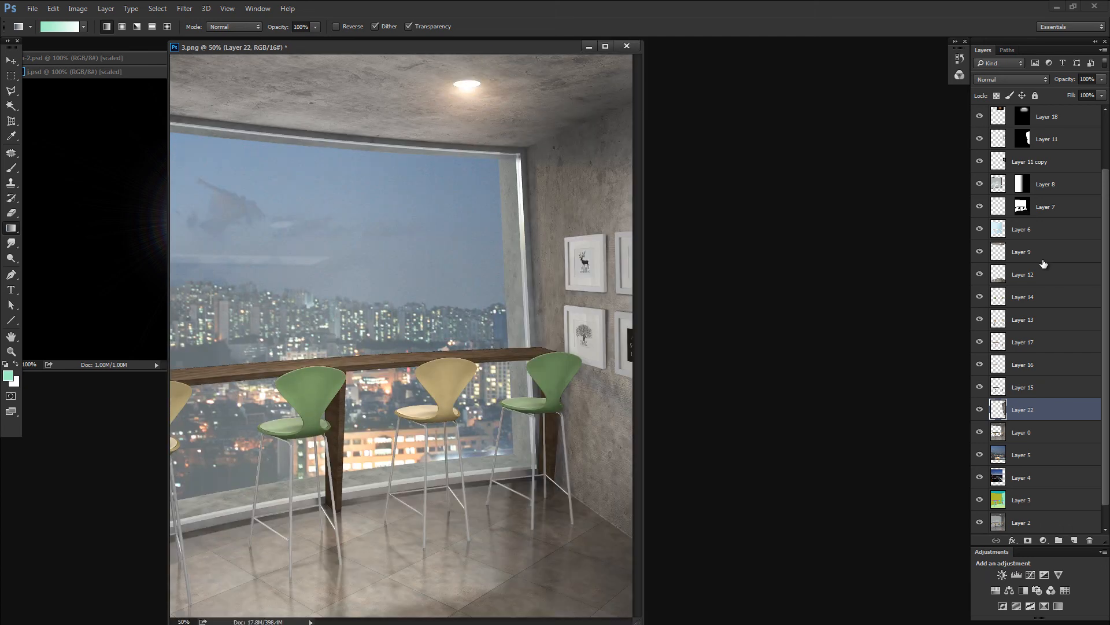
key(ctrl+plus)
key(ctrl+minus)
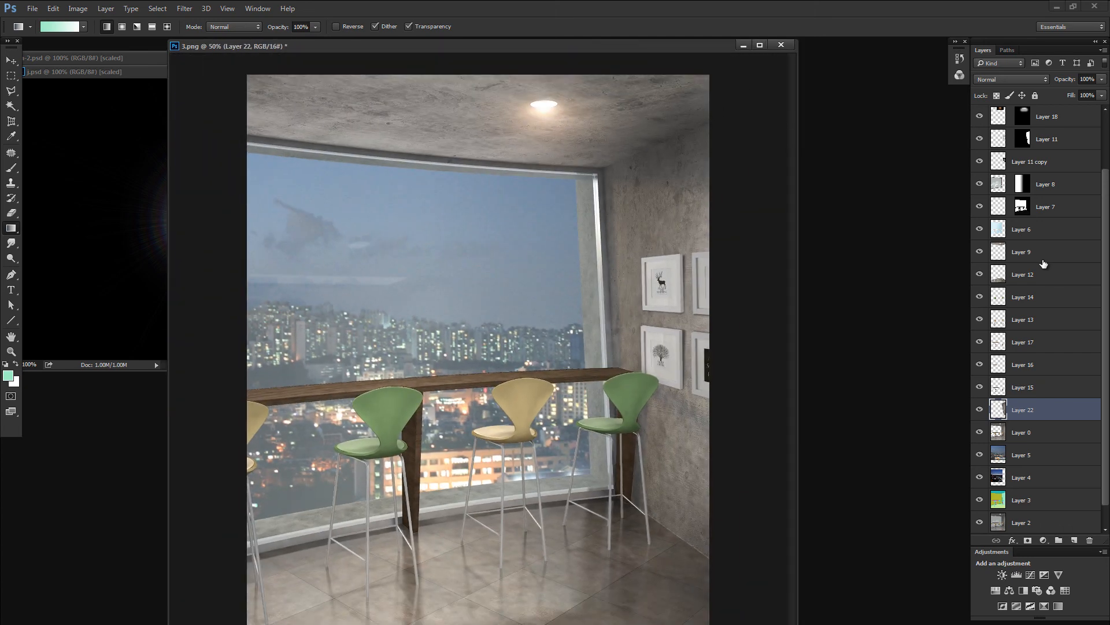
scroll(1007, 509, down, 1)
alt+click(980, 501)
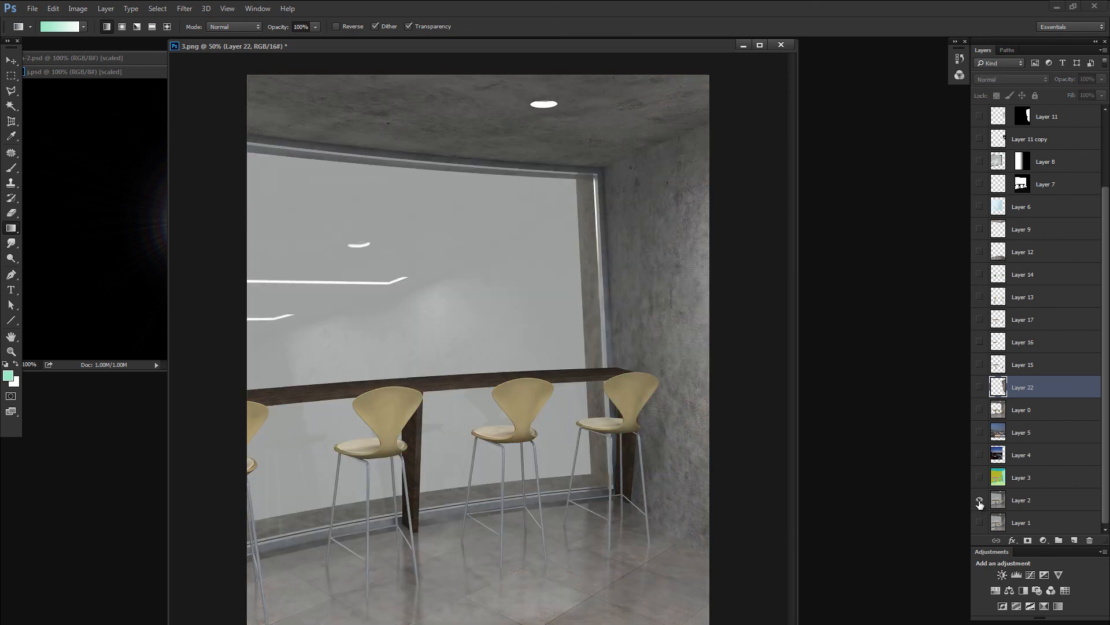
alt+click(980, 501)
alt+click(979, 501)
alt+click(979, 501)
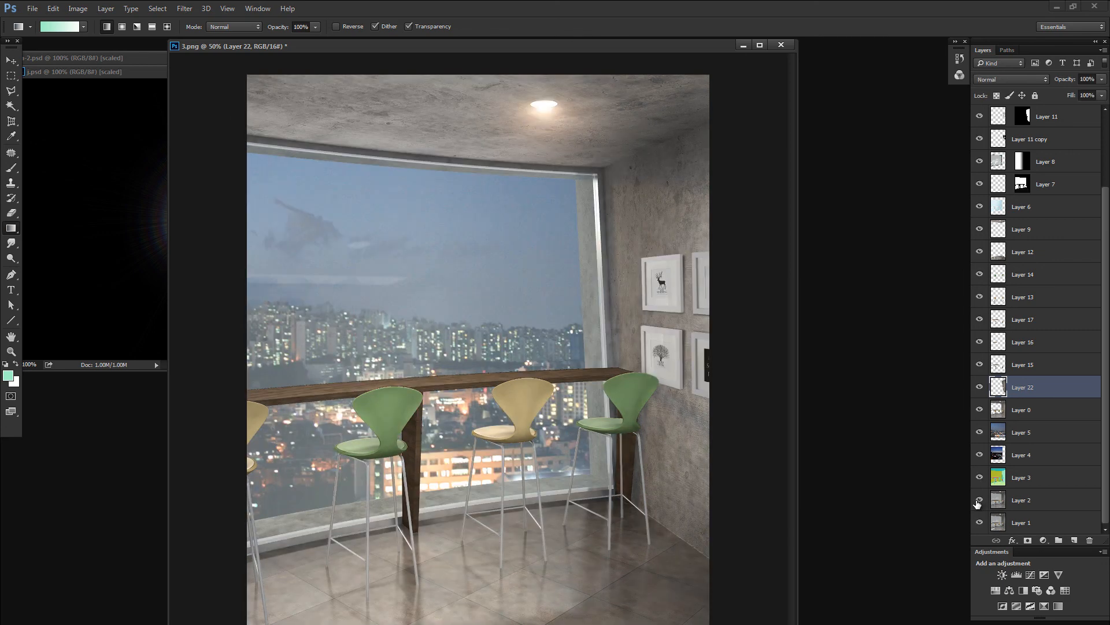
alt+click(977, 502)
alt+click(975, 503)
alt+click(975, 502)
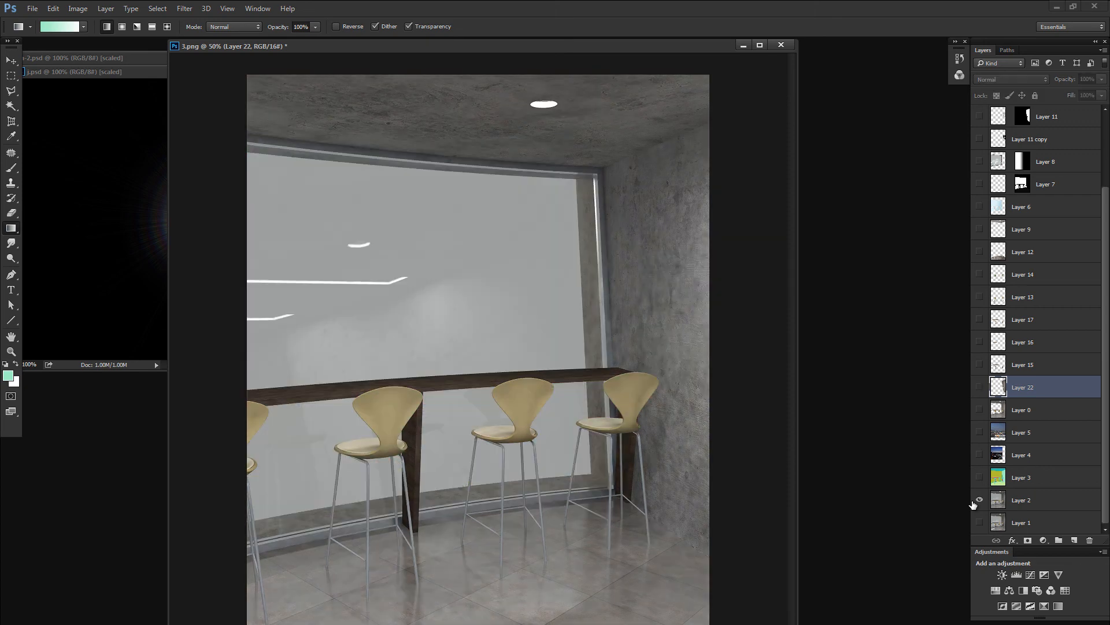
alt+click(975, 502)
alt+click(975, 502)
alt+click(975, 502)
alt+click(975, 502)
alt+click(975, 502)
alt+click(975, 502)
alt+click(975, 502)
alt+click(975, 502)
alt+click(975, 502)
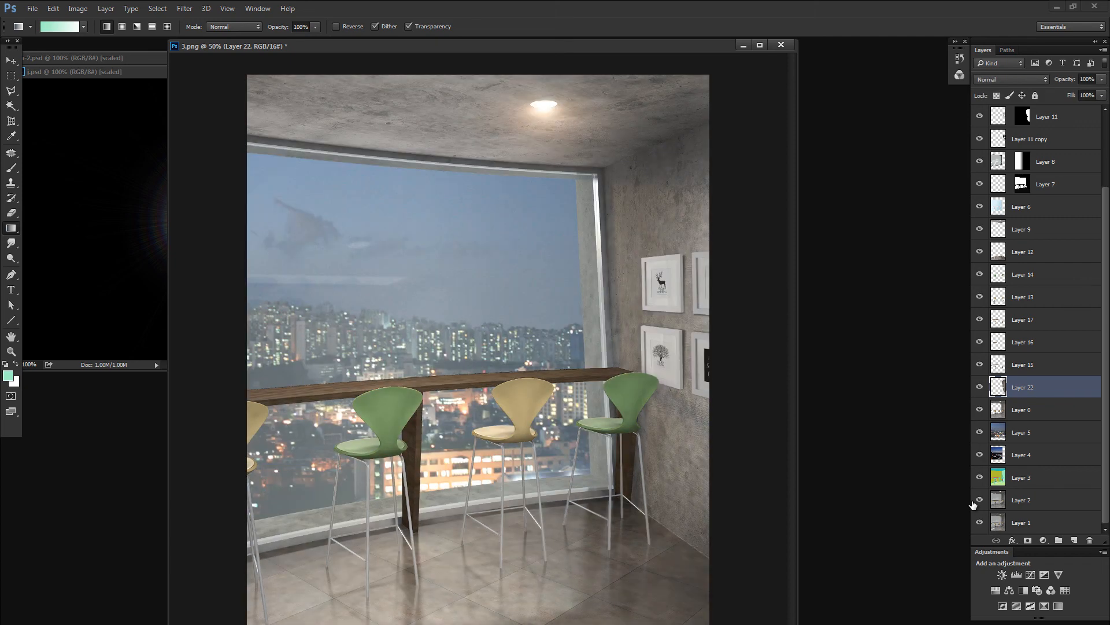
alt+click(975, 502)
alt+click(974, 501)
Inspect Layer 22 and the night-city Layer 5 in isolation, and compare the composite with Layer 2 once more
alt+click(980, 388)
alt+click(979, 388)
alt+click(980, 410)
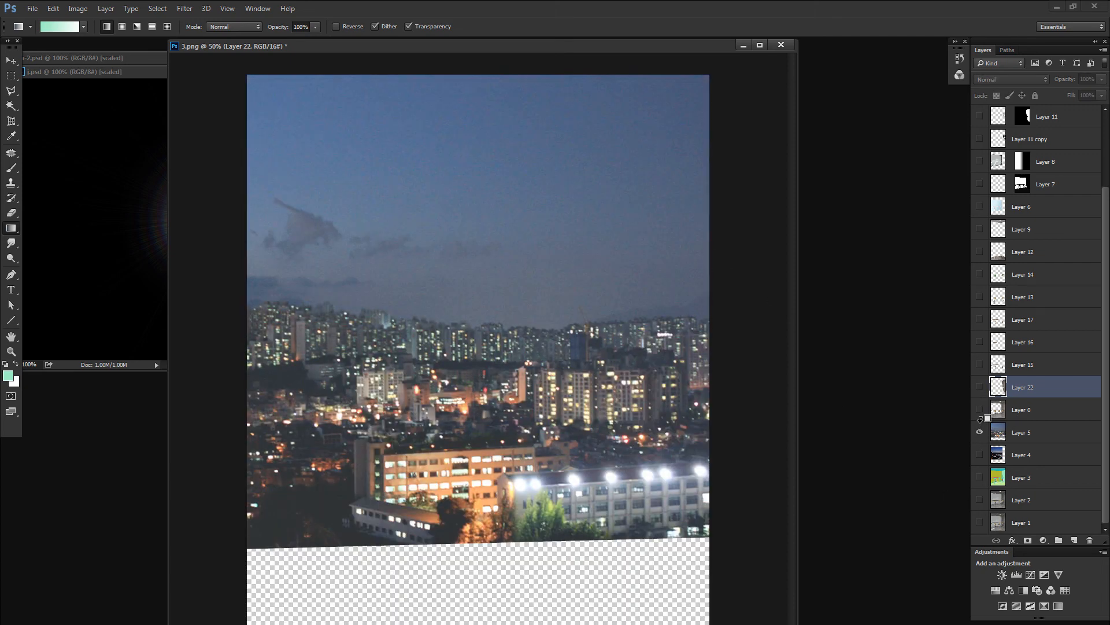
alt+click(980, 410)
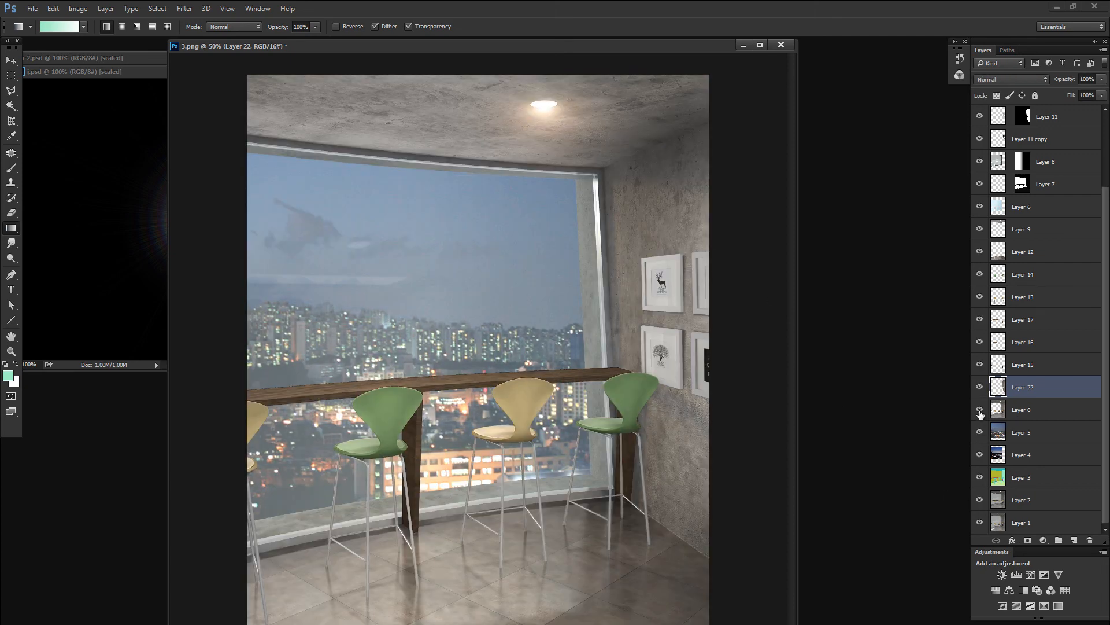
alt+click(980, 500)
alt+click(980, 501)
alt+click(980, 500)
Clear the active selection and make Layer 20 the active layer
key(m)
drag(578, 211, 961, 468)
key(ctrl+d)
key(v)
key(alt+period)
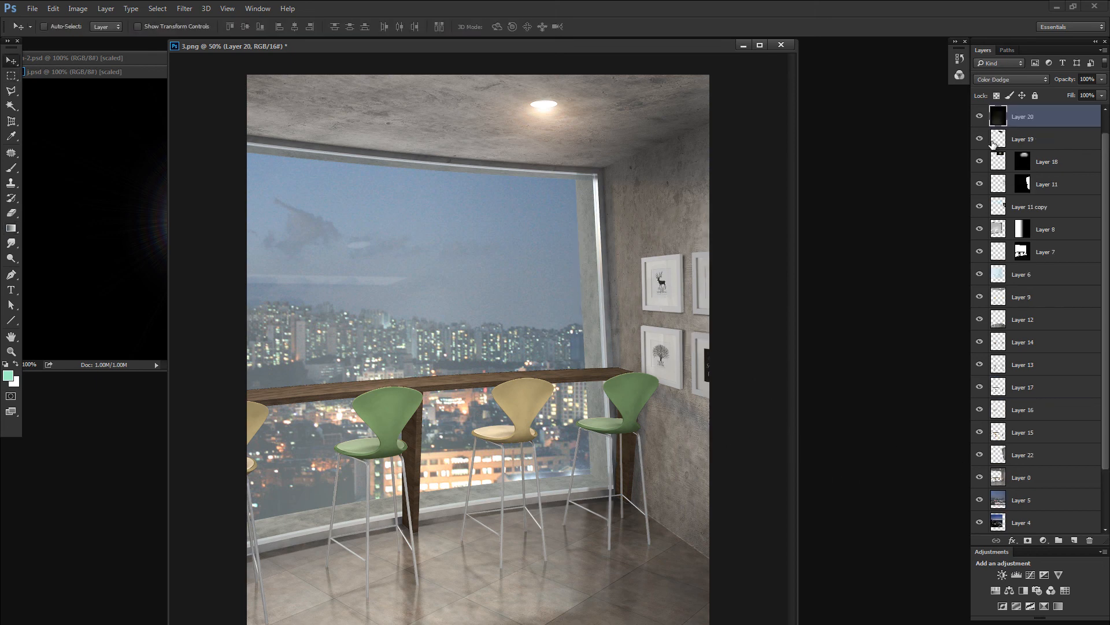
Group the picture-frame layers Layer 11 and Layer 11 copy, and name the group 액자
scroll(1034, 371, down, 1)
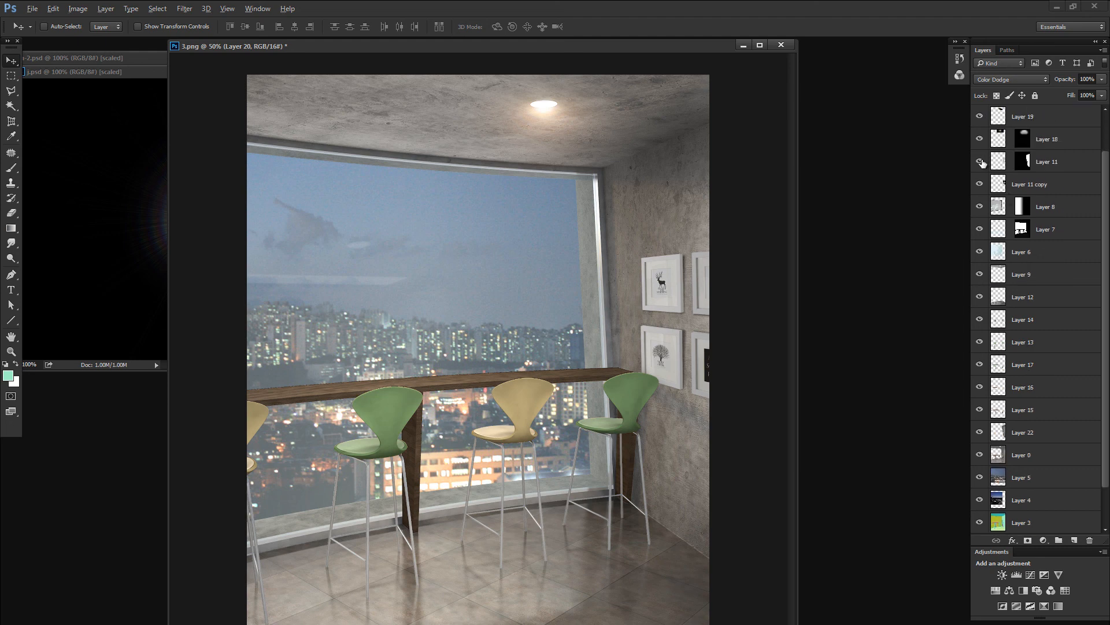
alt+click(980, 161)
alt+click(980, 161)
click(981, 162)
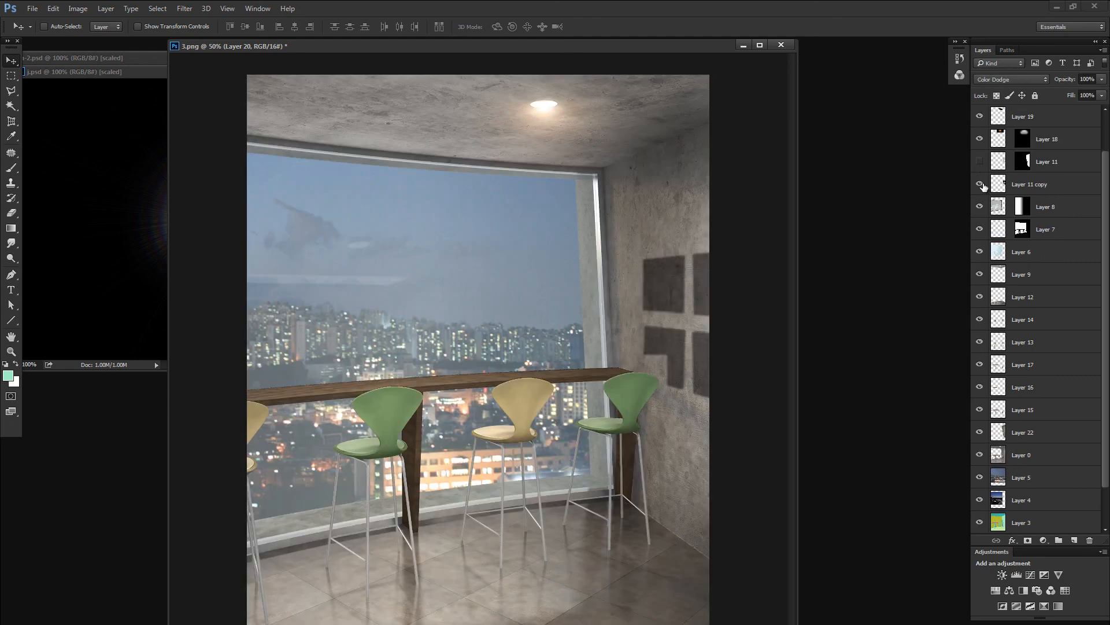
click(979, 161)
click(999, 165)
shift+click(1000, 184)
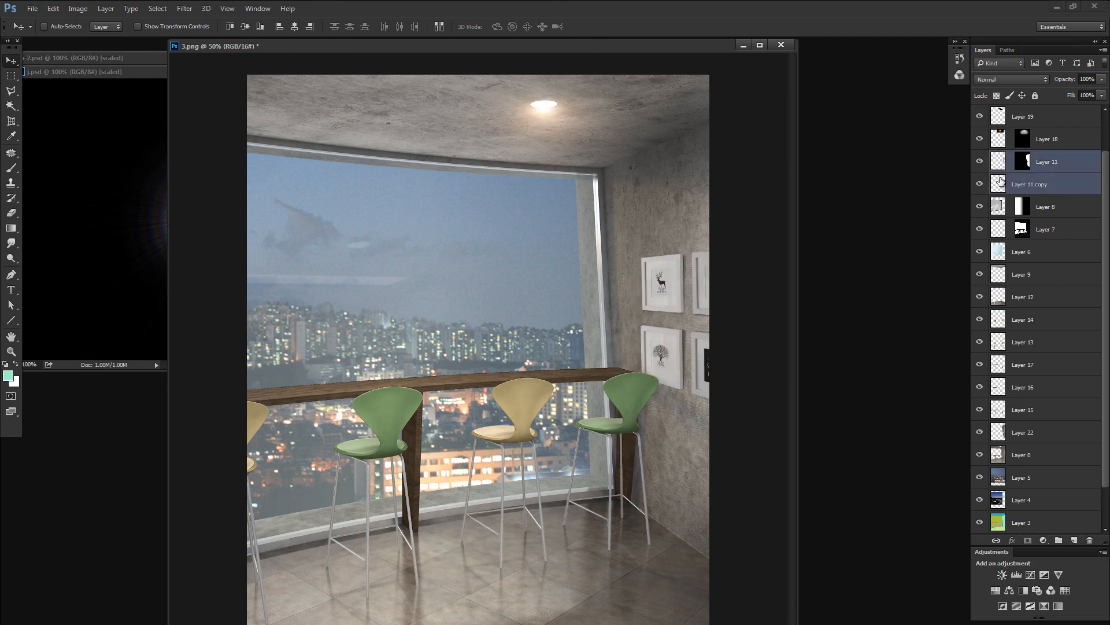
key(ctrl+g)
double_click(1029, 157)
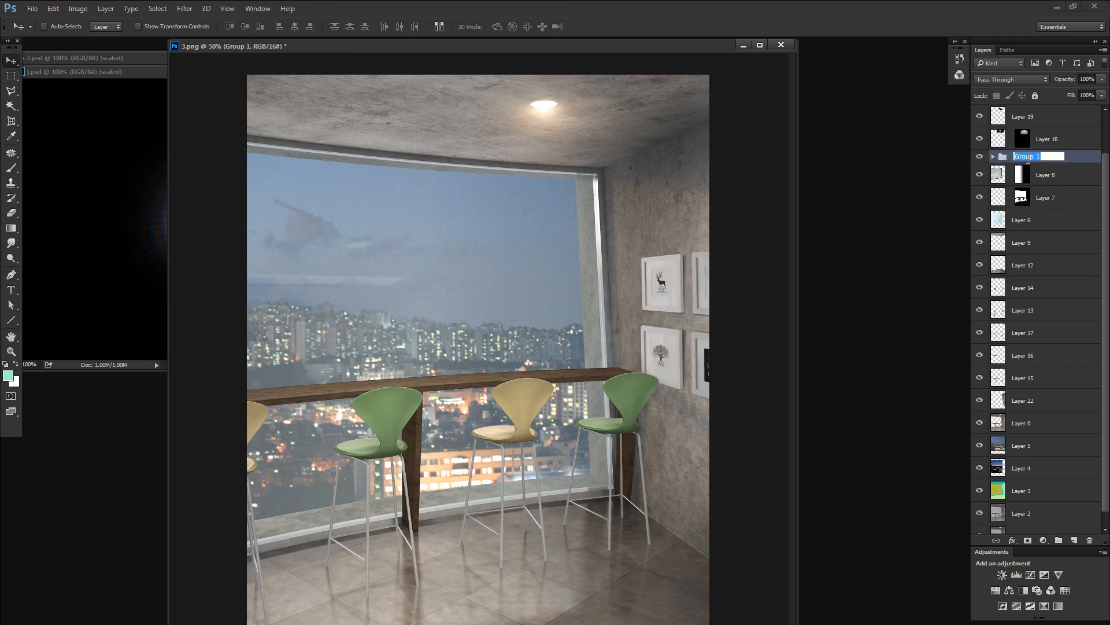
text(액자)
key(Return)
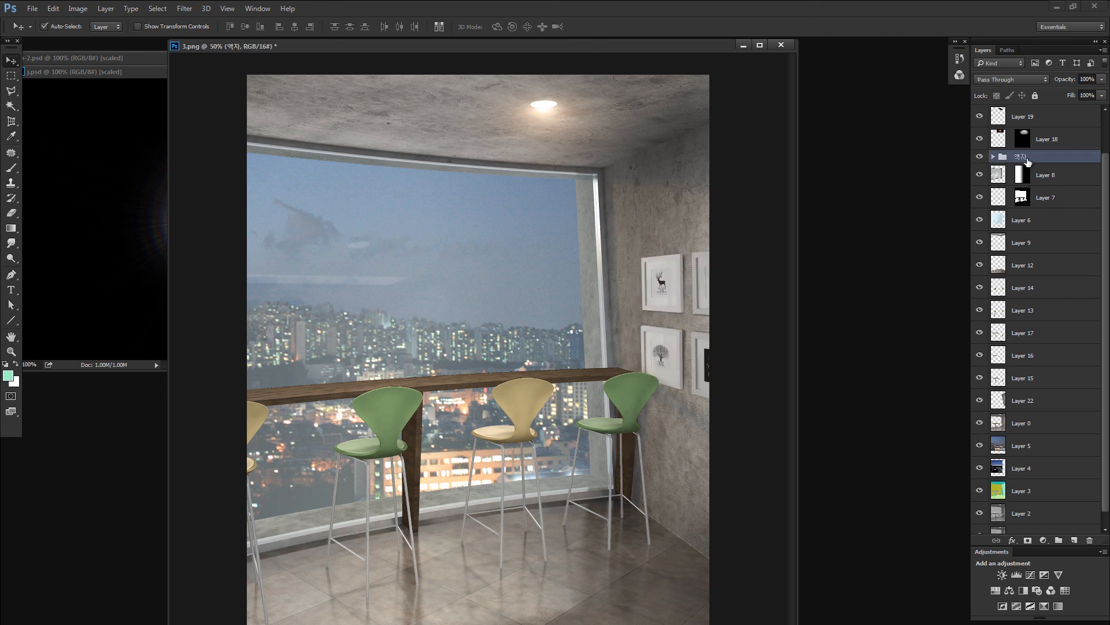
View the 액자 group alone and compare the rendering with and without the picture frames
right_click(979, 157)
click(995, 176)
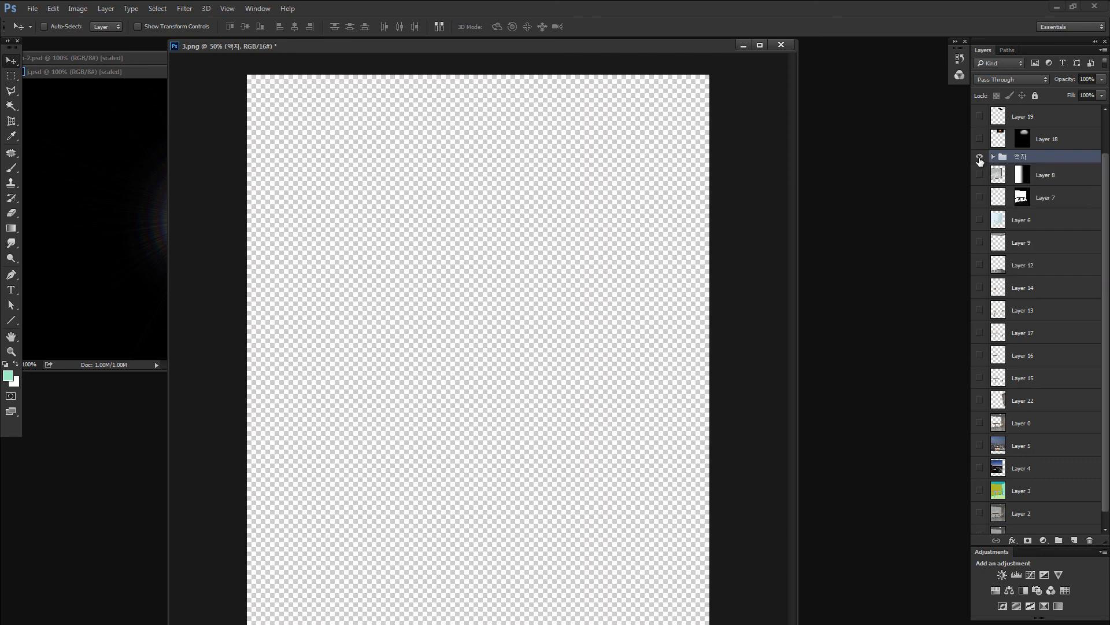
right_click(979, 158)
click(994, 178)
click(979, 157)
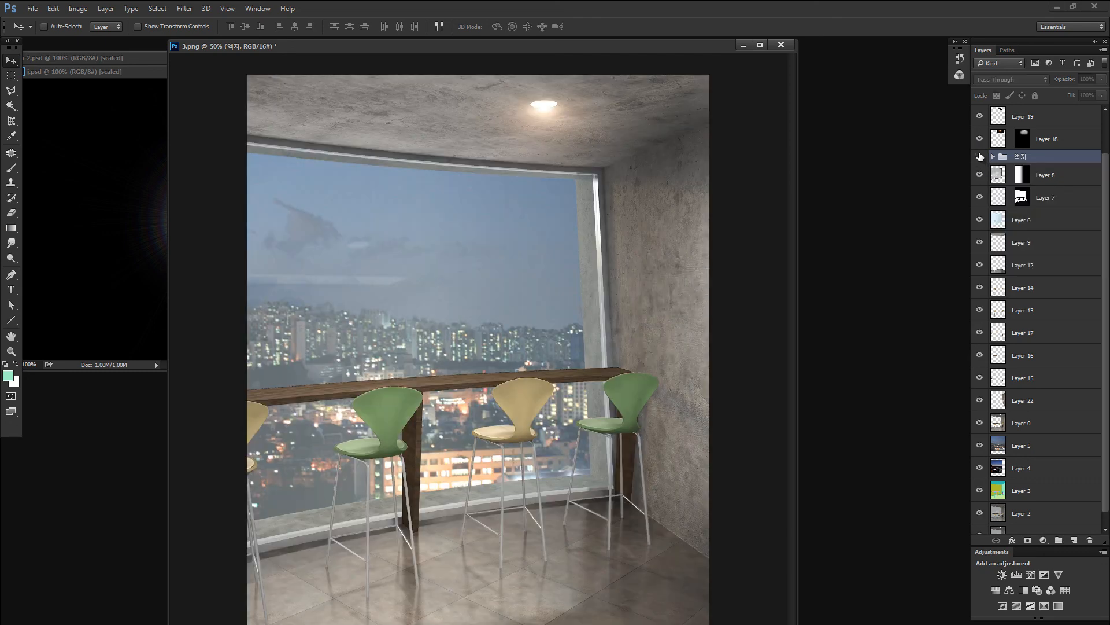
key(ctrl+minus)
click(980, 157)
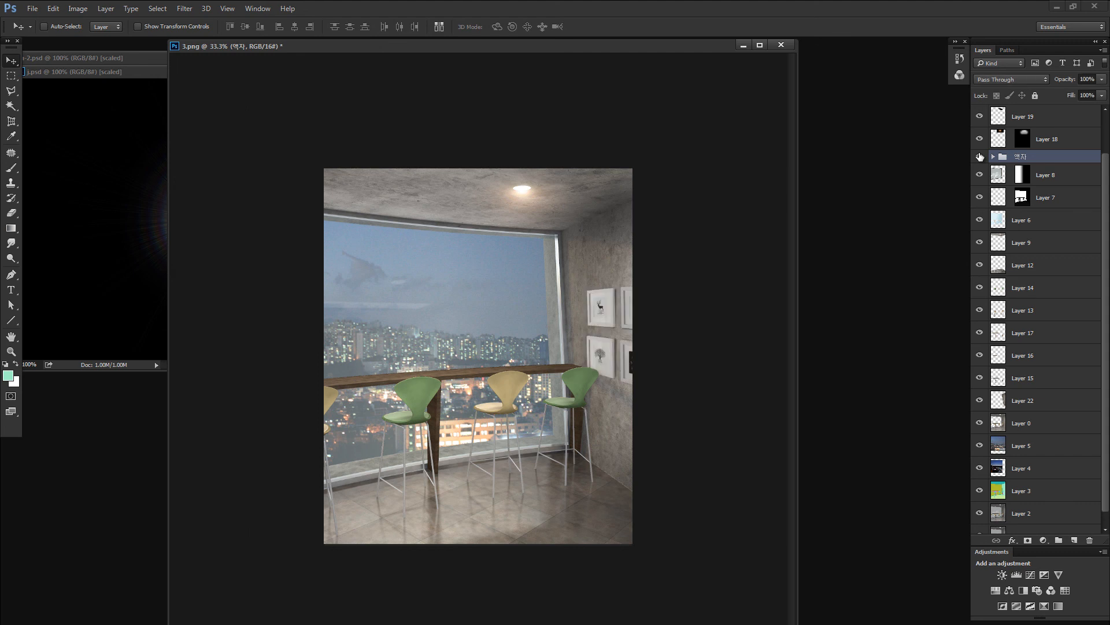
click(979, 157)
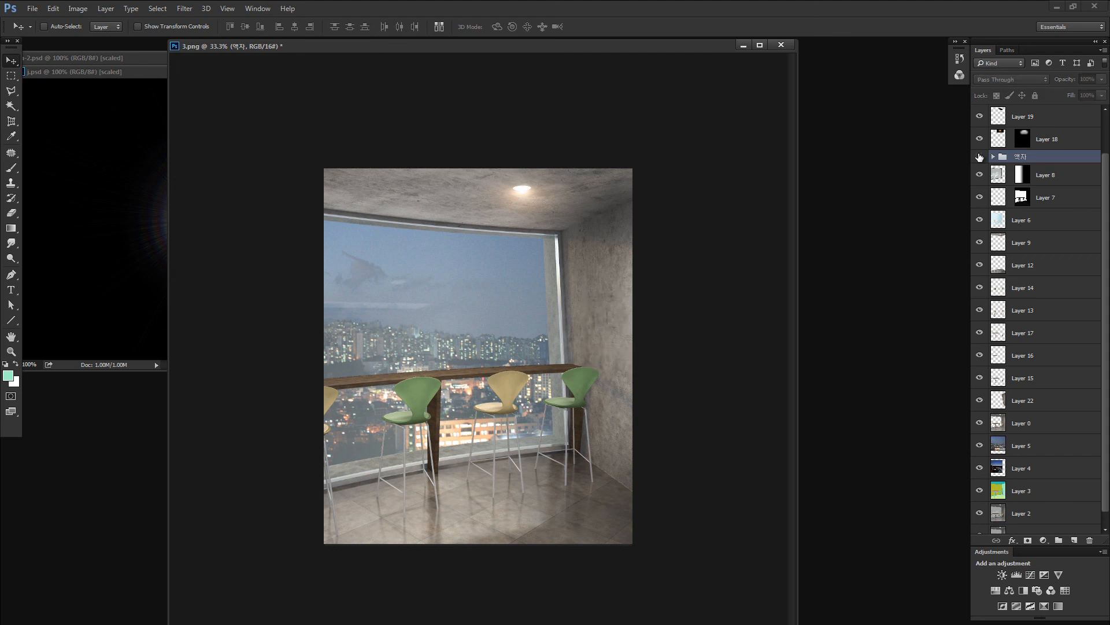
click(980, 157)
click(979, 157)
click(980, 156)
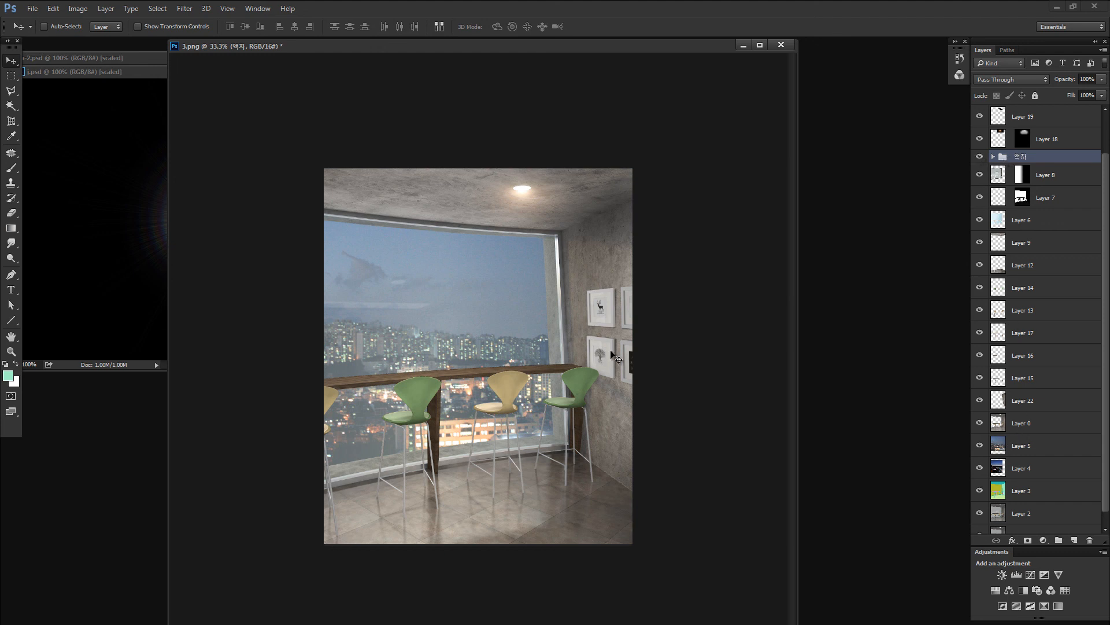
Try moving the 액자 picture-frame group slightly up the wall, and undo the move
drag(611, 352, 611, 338)
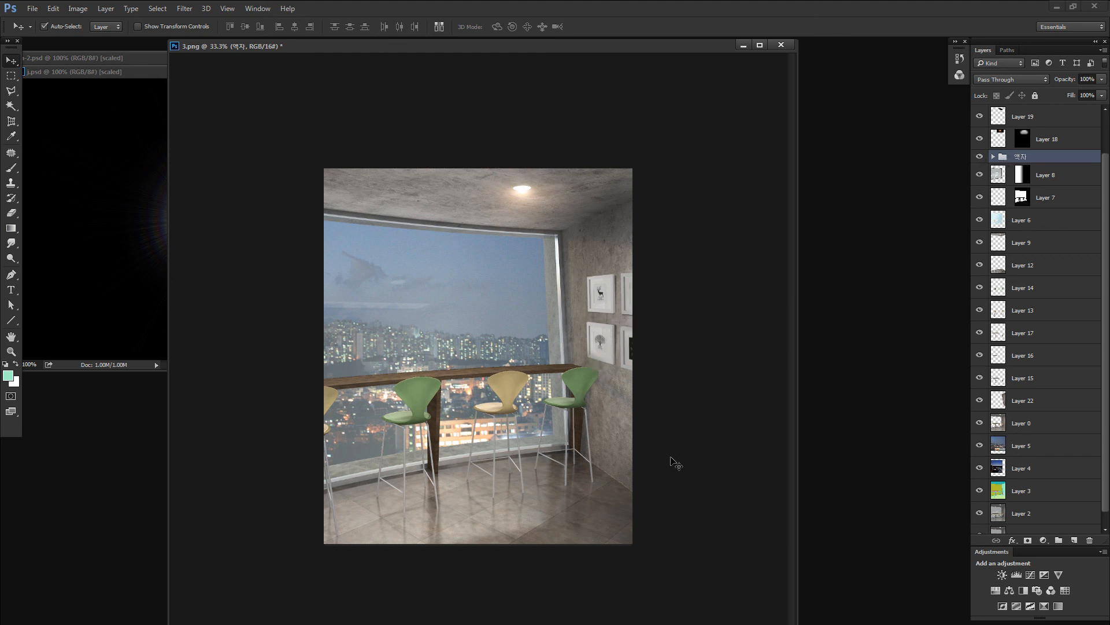
key(ctrl+z)
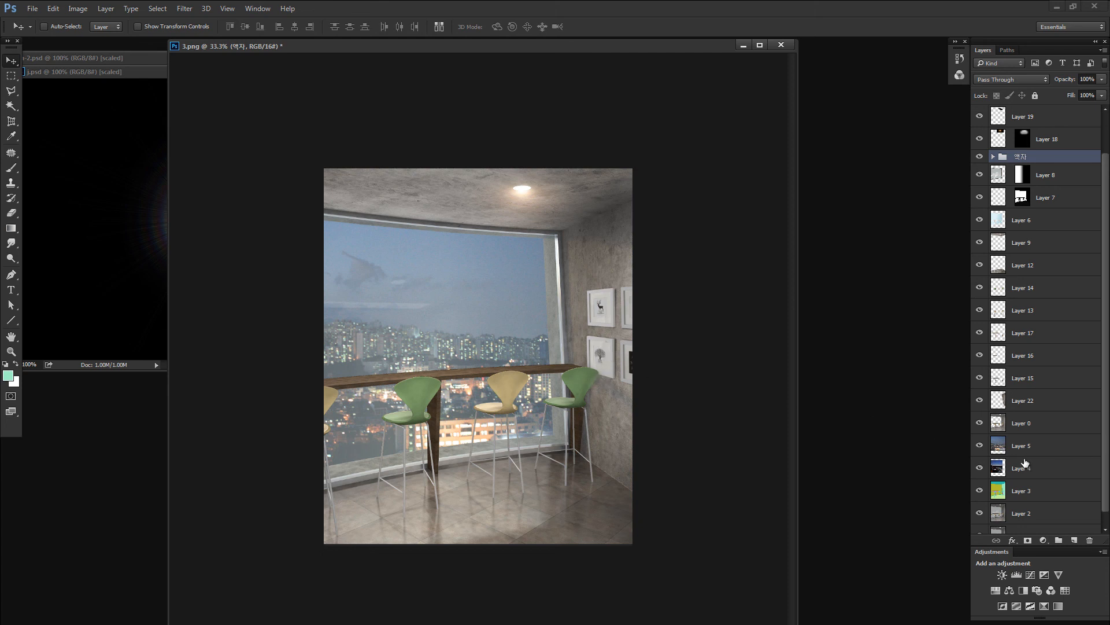
Compare the retouched composite repeatedly with Layer 2 shown alone, and check the full image at reduced magnification
scroll(1022, 468, down, 1)
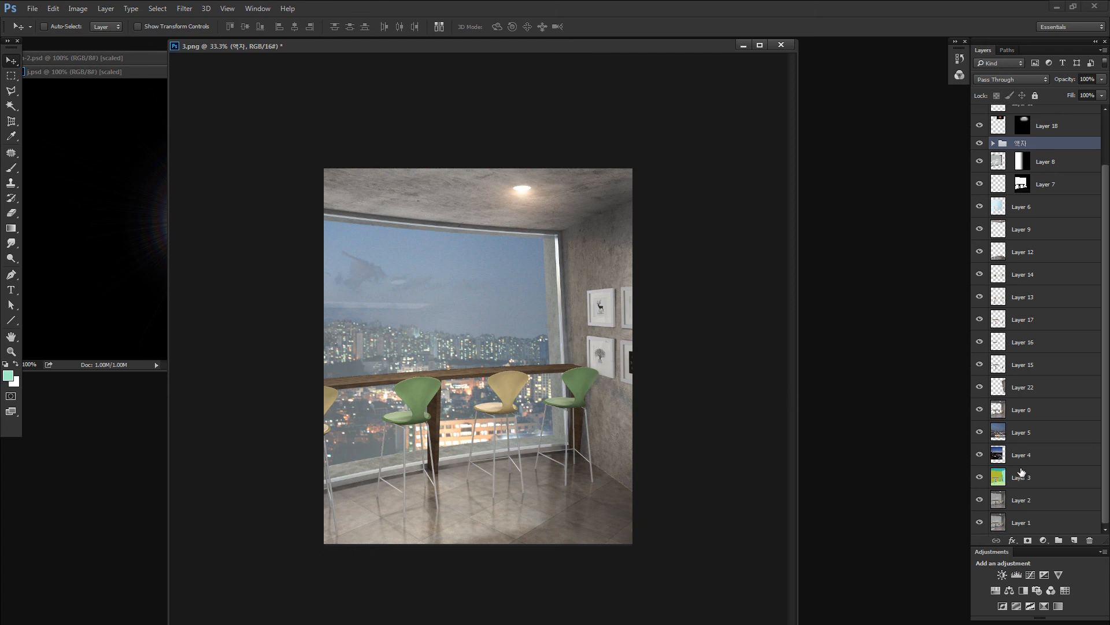
alt+click(981, 500)
alt+click(980, 500)
alt+click(980, 499)
alt+click(980, 500)
alt+click(980, 499)
alt+click(981, 500)
alt+click(981, 500)
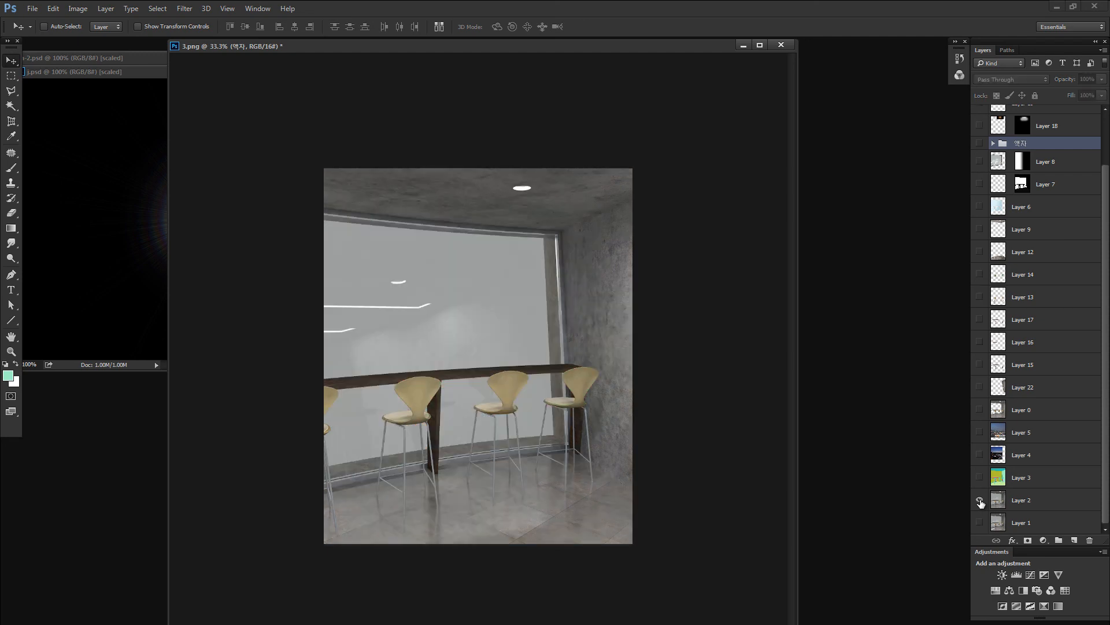
alt+click(980, 500)
alt+click(980, 500)
alt+click(980, 500)
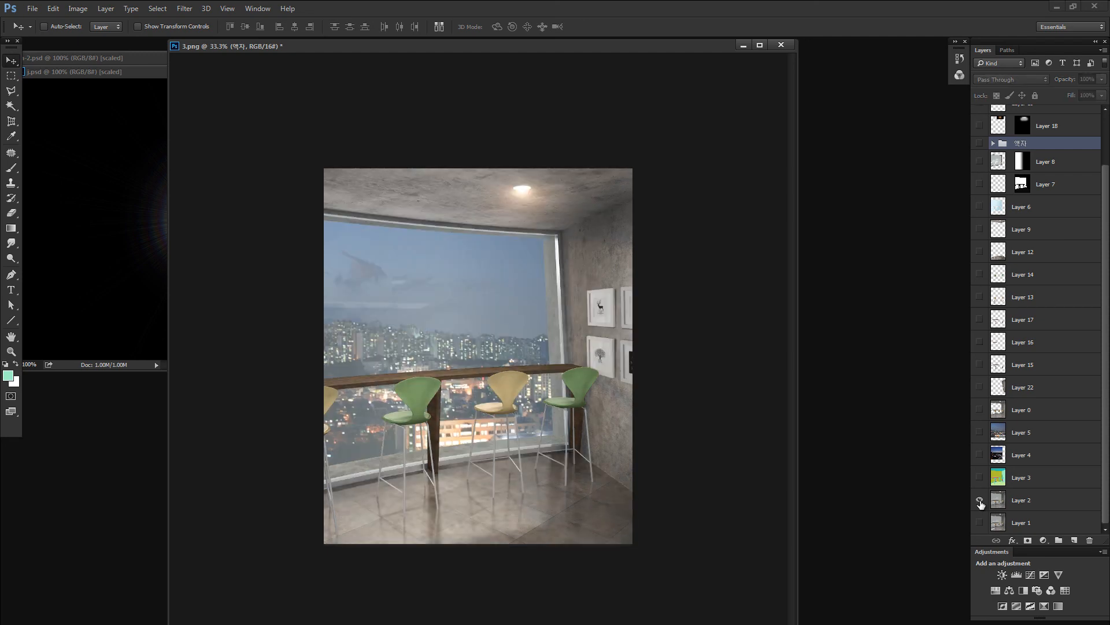
alt+click(980, 500)
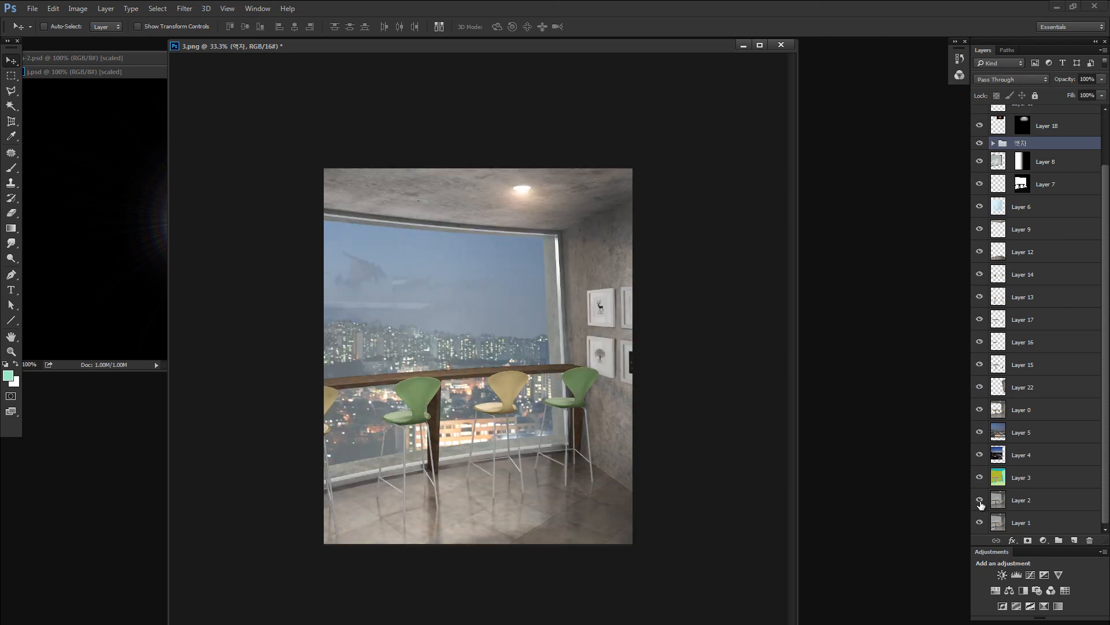
alt+click(980, 501)
alt+click(980, 501)
alt+click(980, 501)
alt+click(980, 501)
alt+click(980, 501)
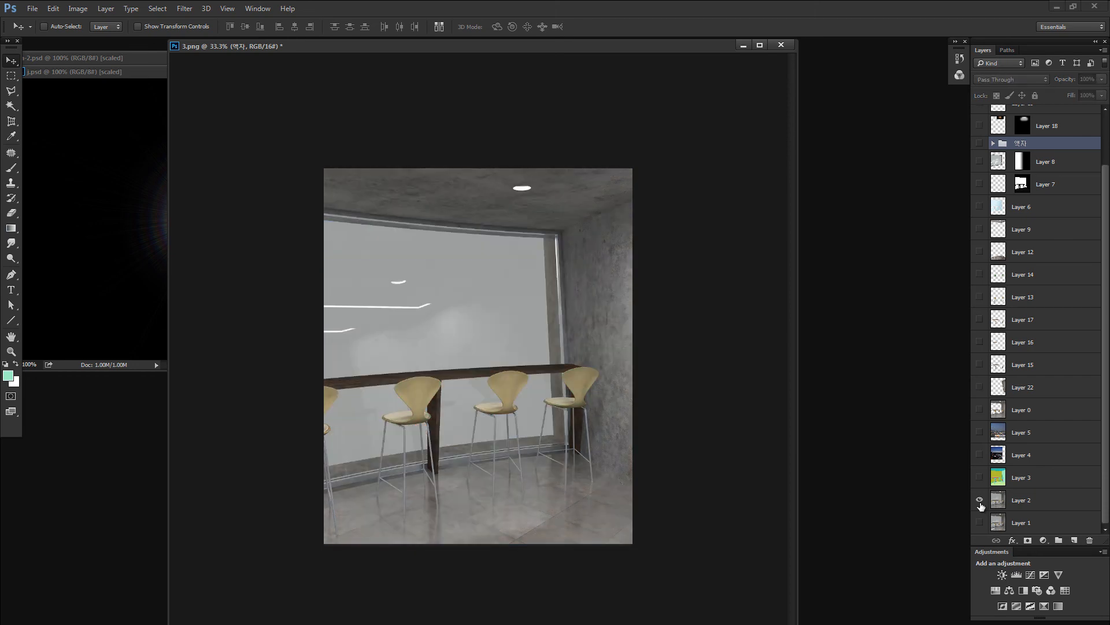
alt+click(981, 501)
key(z)
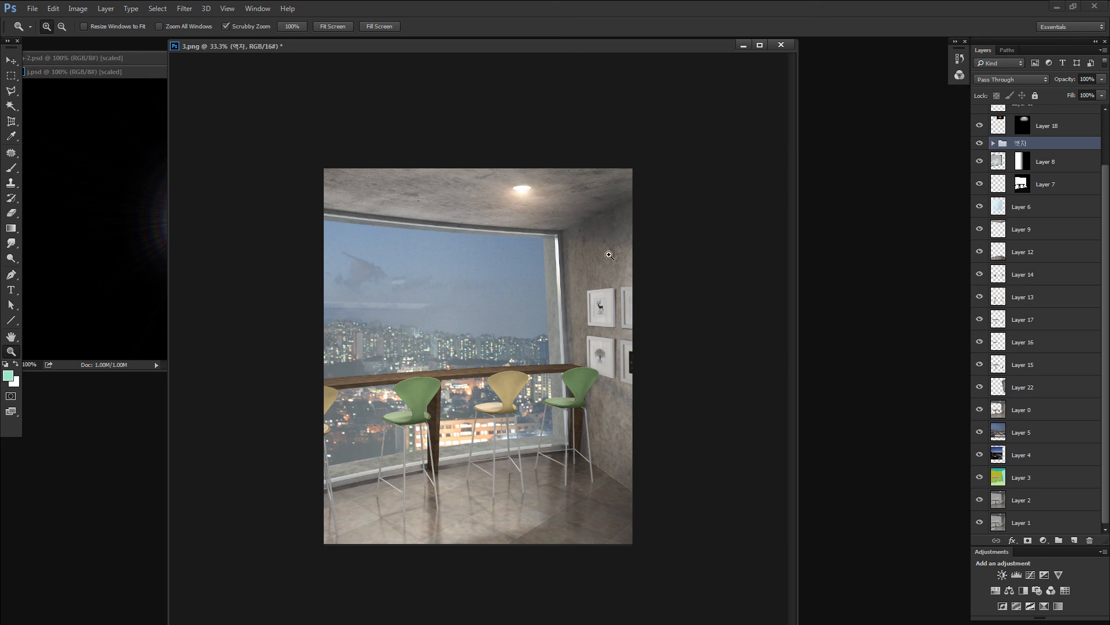
key(alt)
alt+click(979, 501)
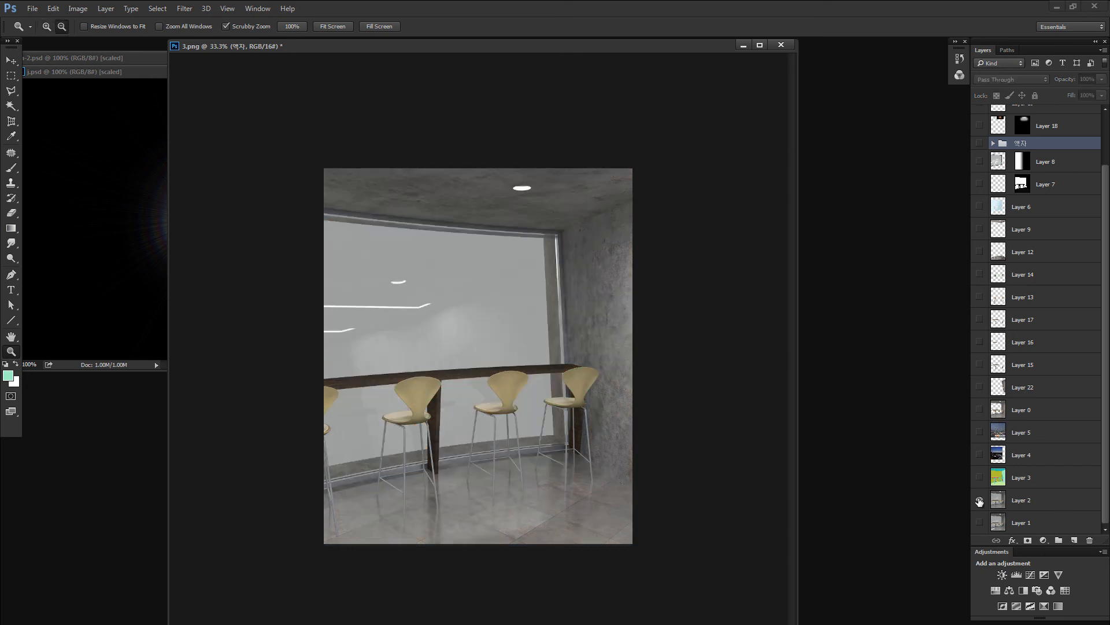
alt+click(980, 501)
alt+click(979, 501)
alt+click(980, 501)
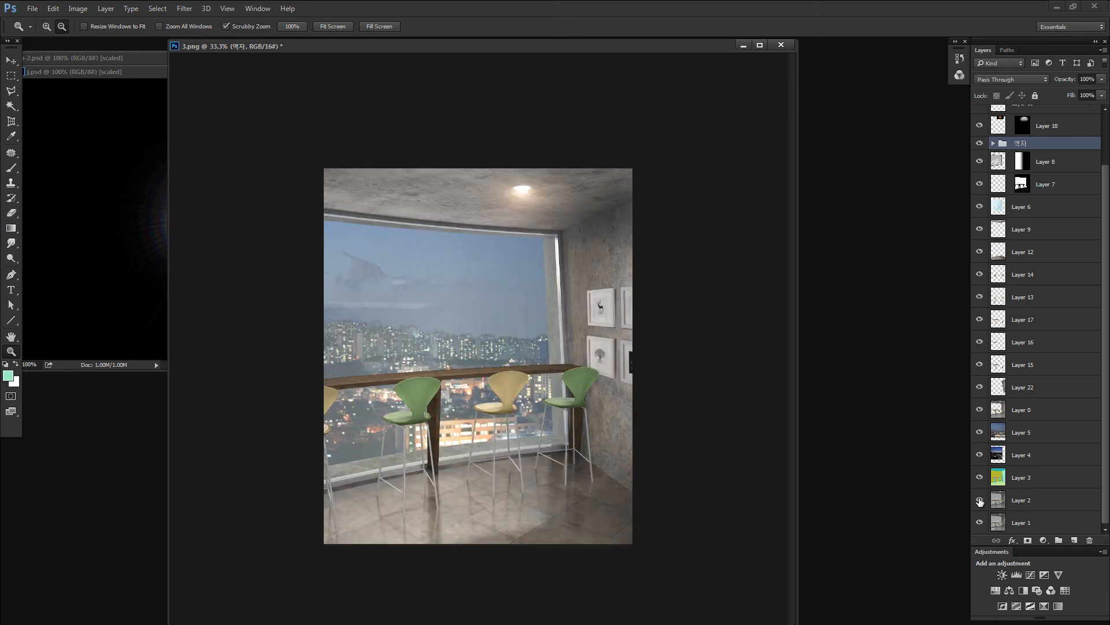
alt+click(980, 500)
alt+click(980, 501)
alt+click(980, 501)
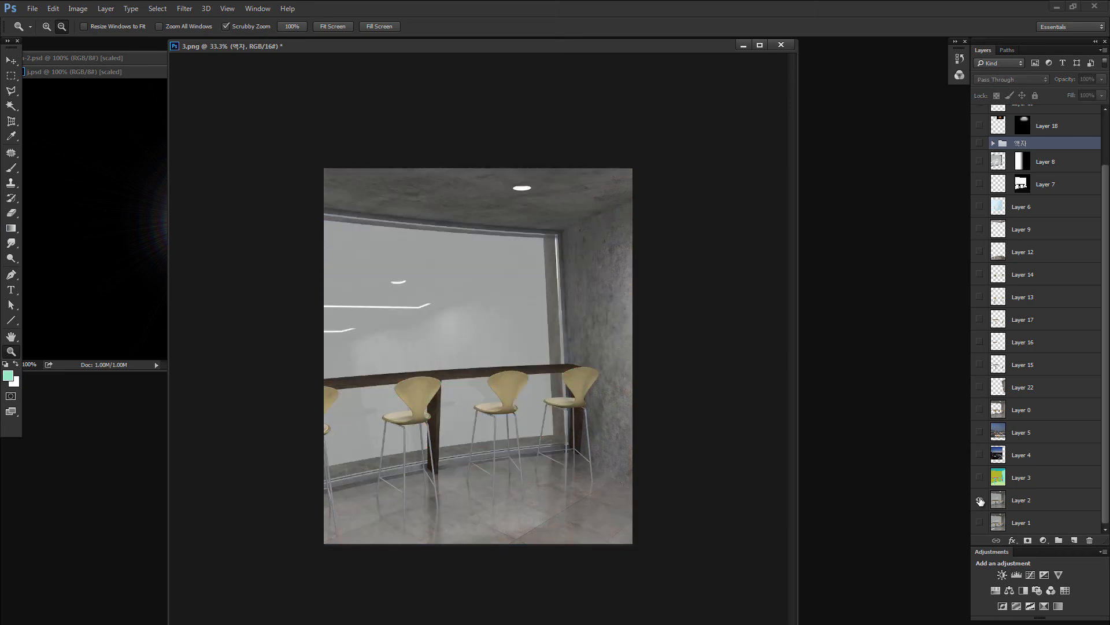
alt+click(979, 501)
alt+click(979, 500)
alt+click(980, 500)
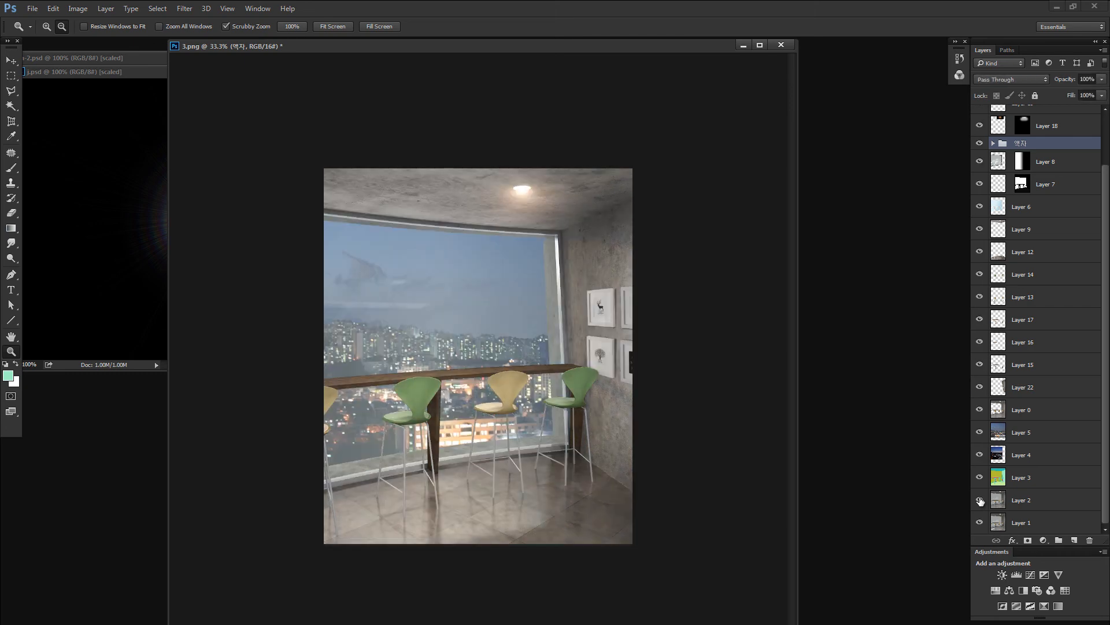
alt+click(979, 501)
alt+click(980, 501)
alt+click(979, 501)
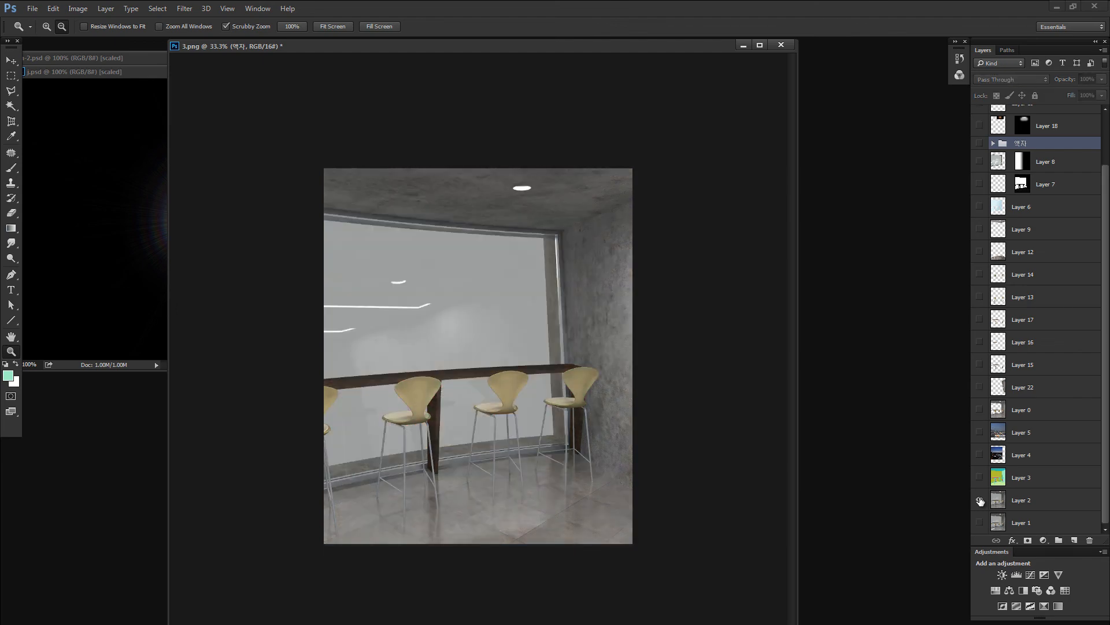
alt+click(980, 501)
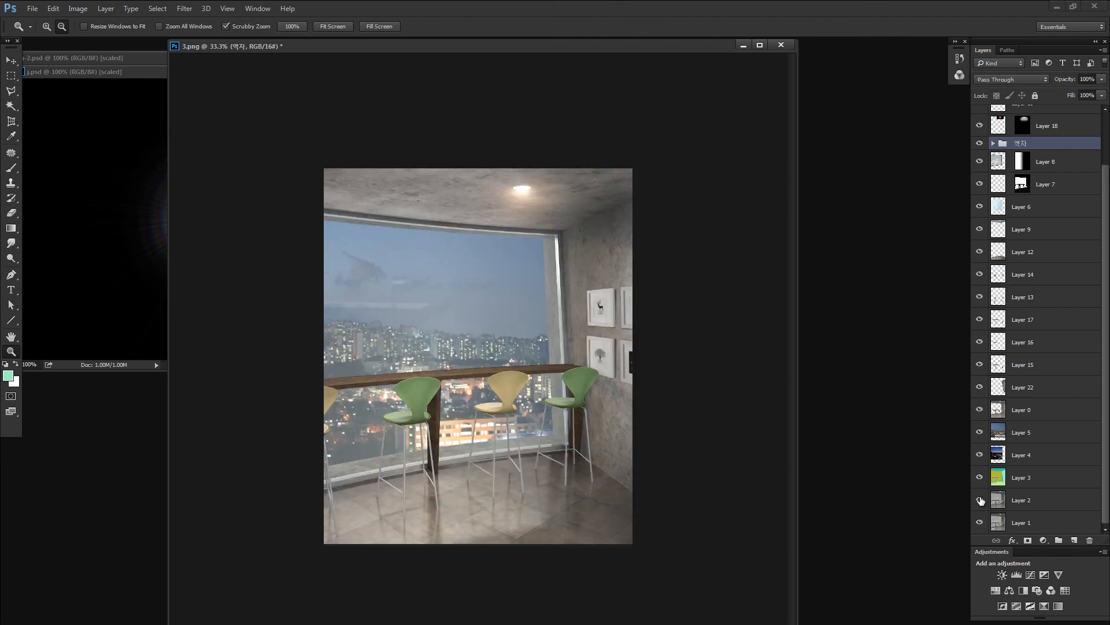
alt+click(979, 500)
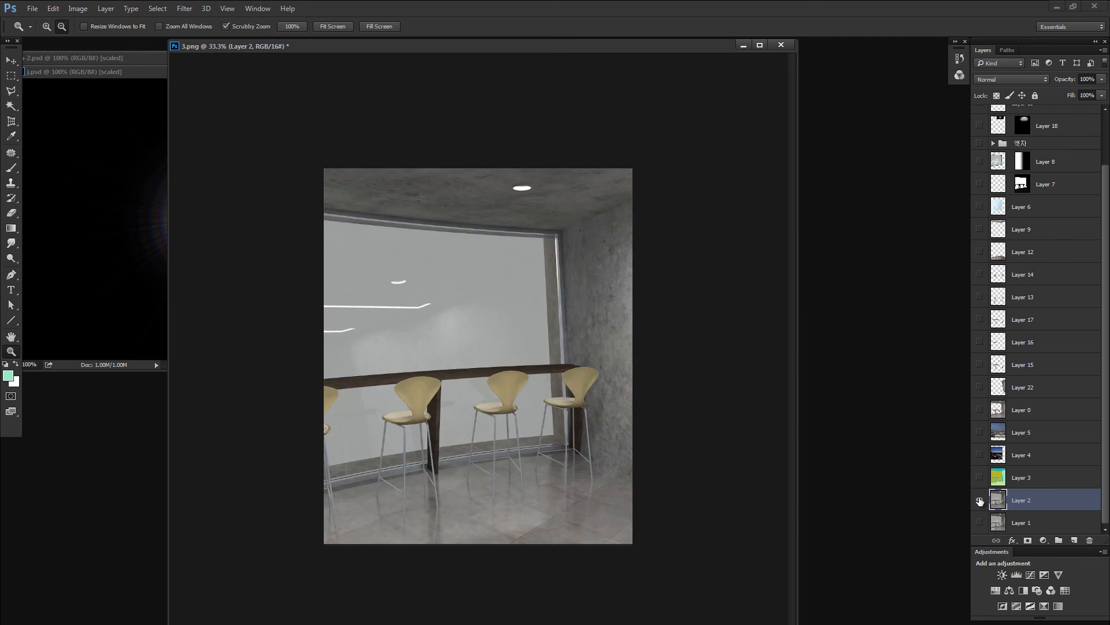
alt+click(979, 501)
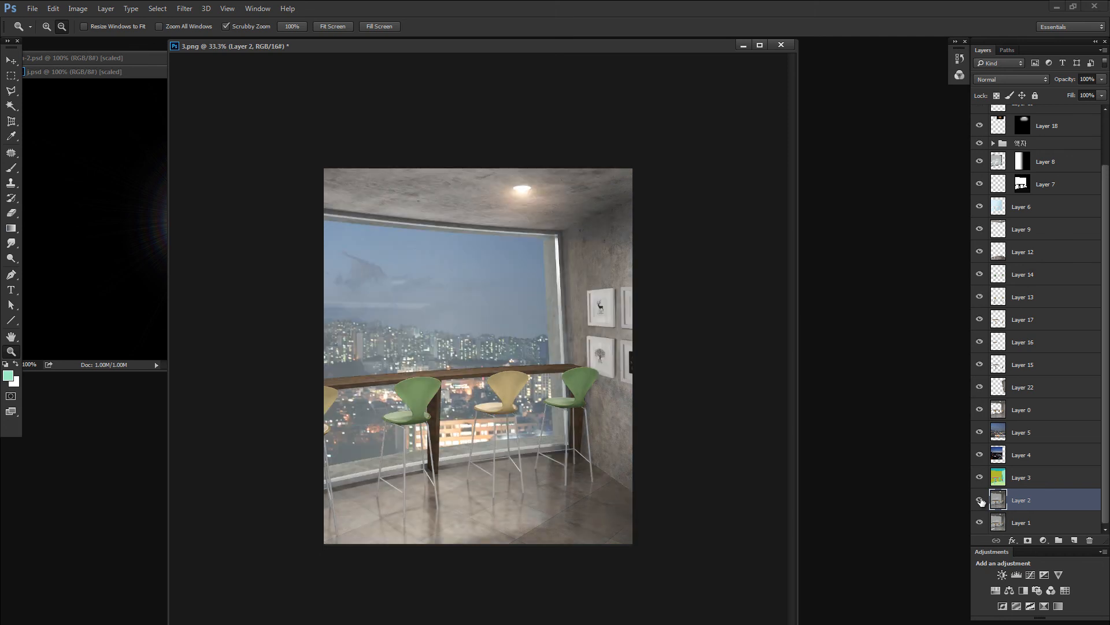
key(ctrl+minus)
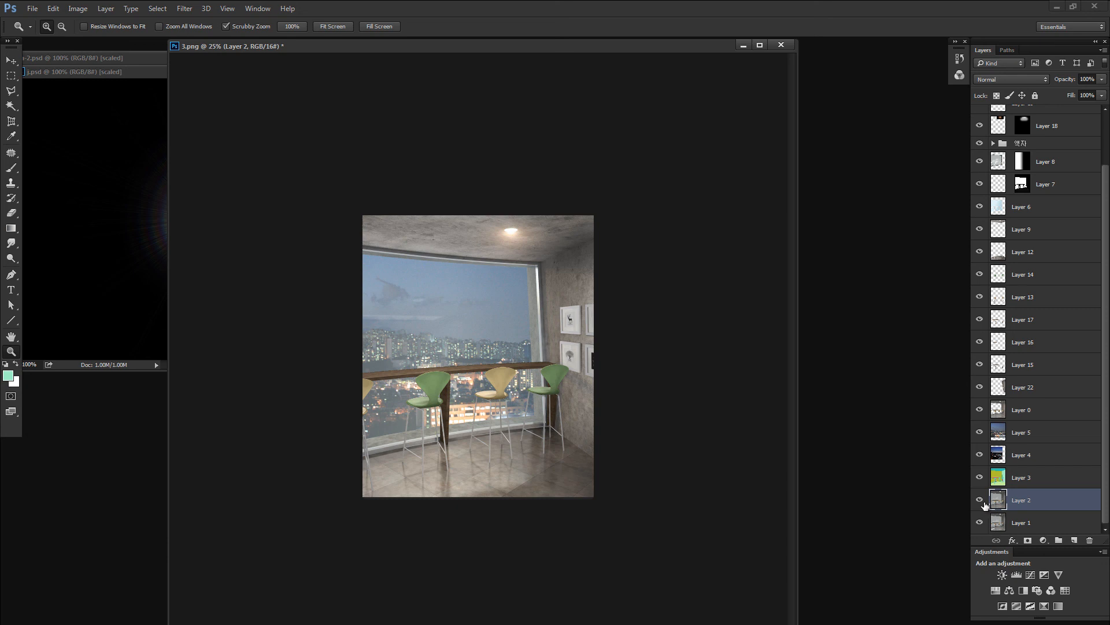
key(ctrl+minus)
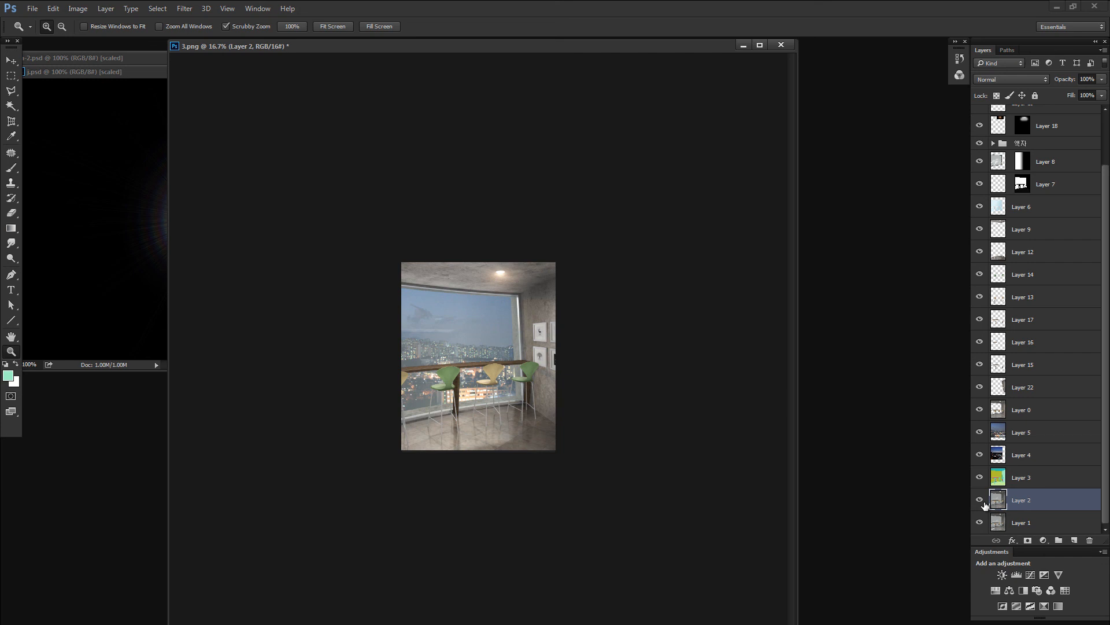
key(ctrl+plus)
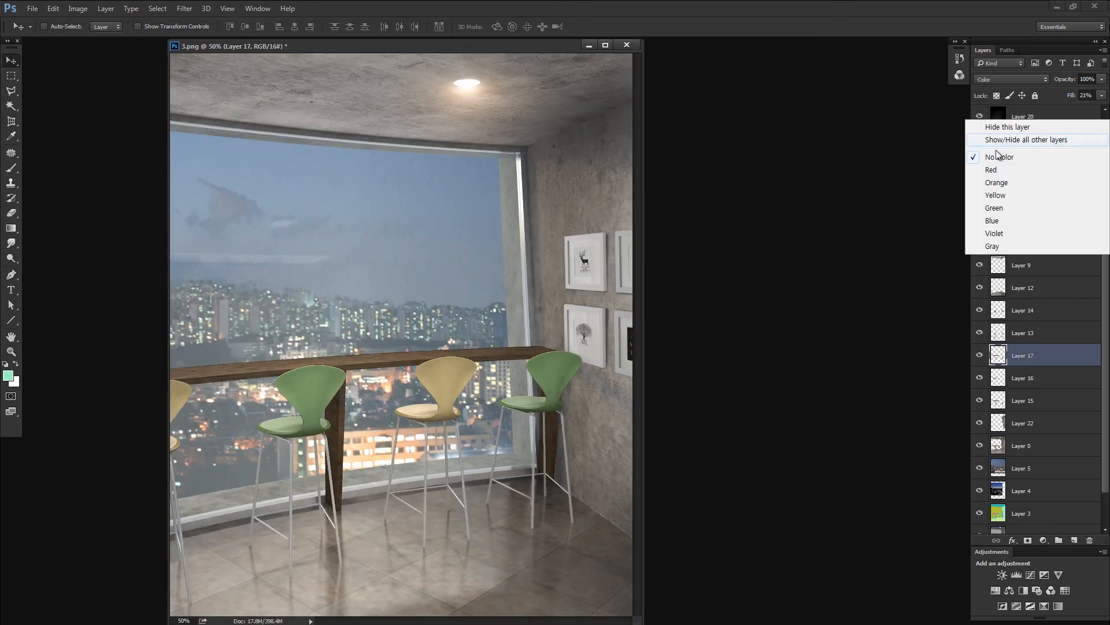
View Layer 20 in isolation and show all the other layers again
click(993, 139)
right_click(979, 116)
click(993, 139)
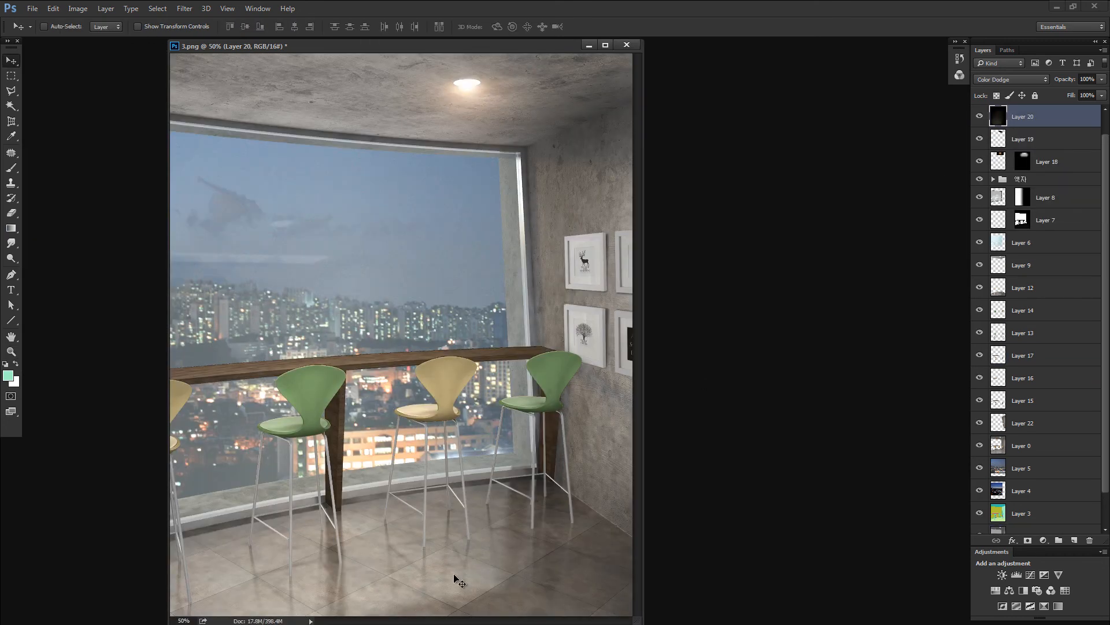